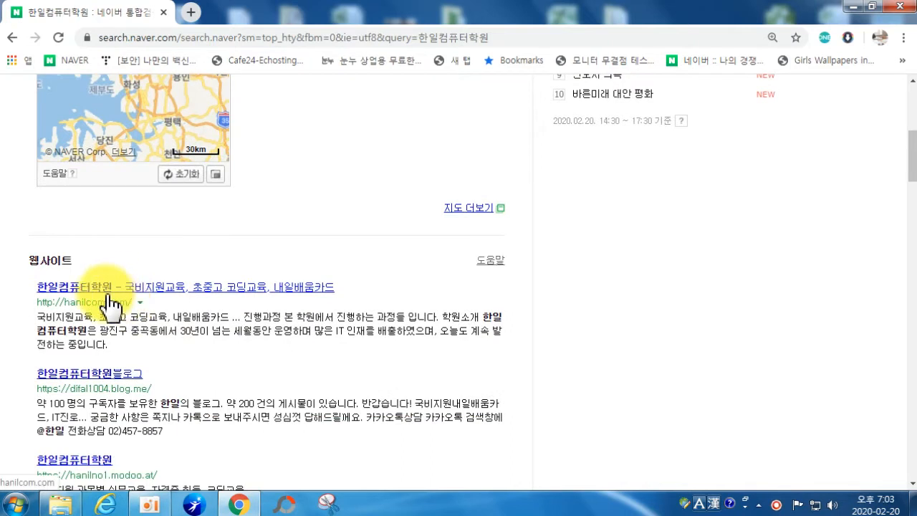
Step: Open the 한일컴퓨터학원 modoo homepage result and scroll through its home page
scroll(124, 358, down, 1)
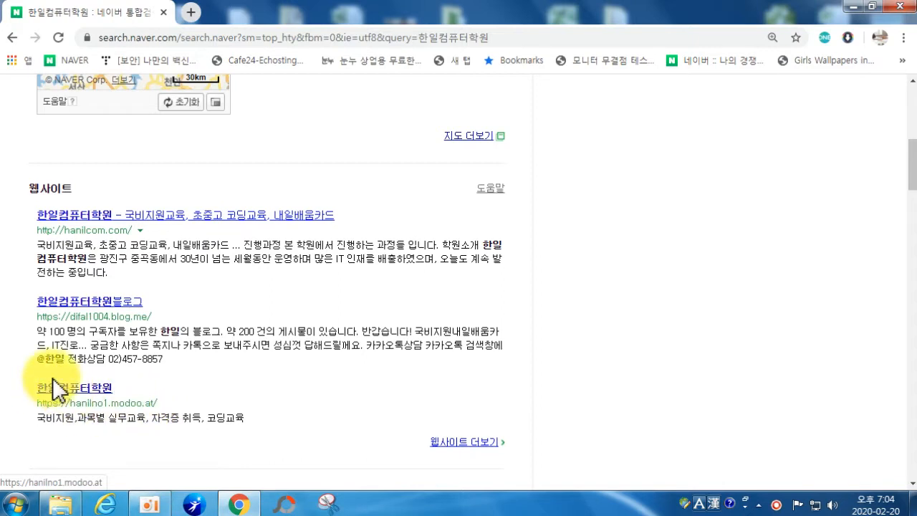
click(74, 403)
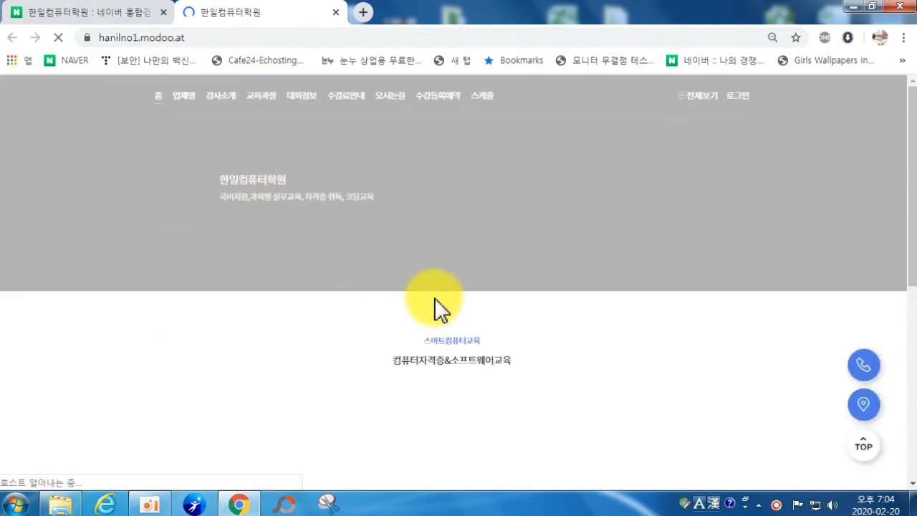
scroll(585, 332, down, 2)
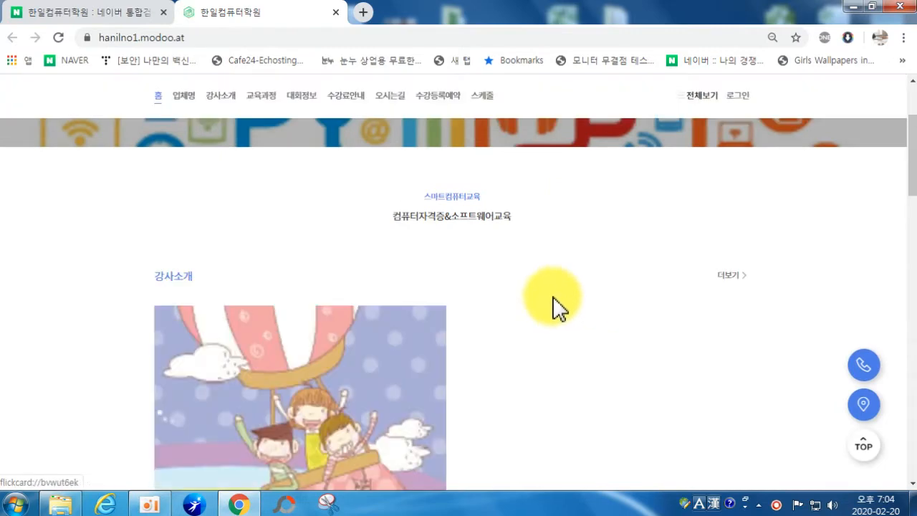
scroll(499, 308, down, 8)
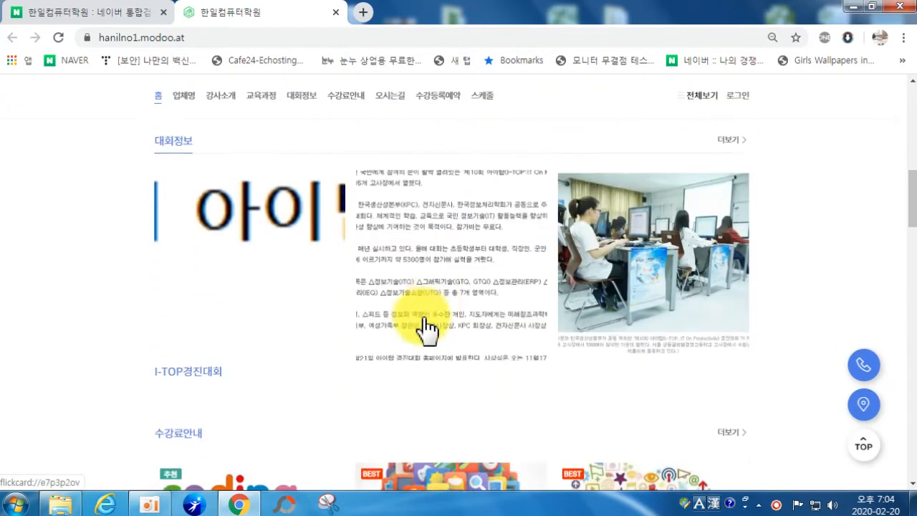
scroll(254, 319, down, 4)
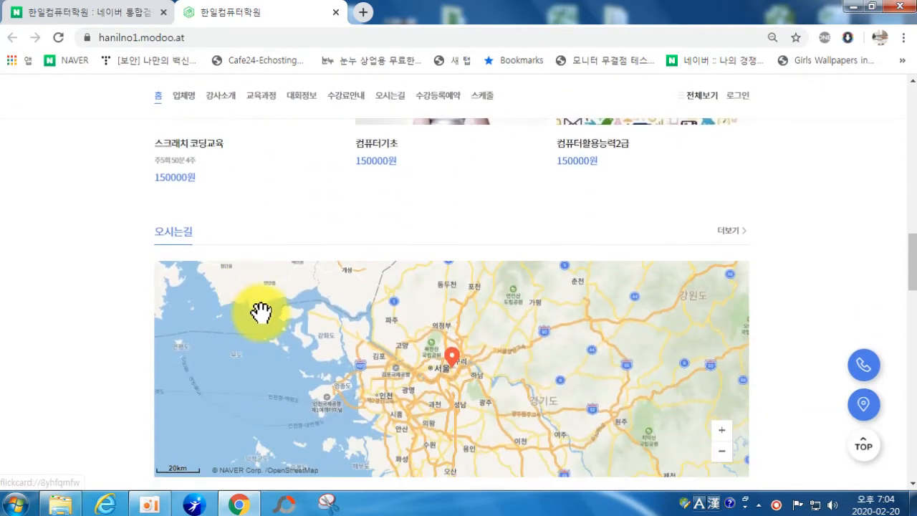
scroll(287, 310, up, 3)
scroll(559, 326, down, 4)
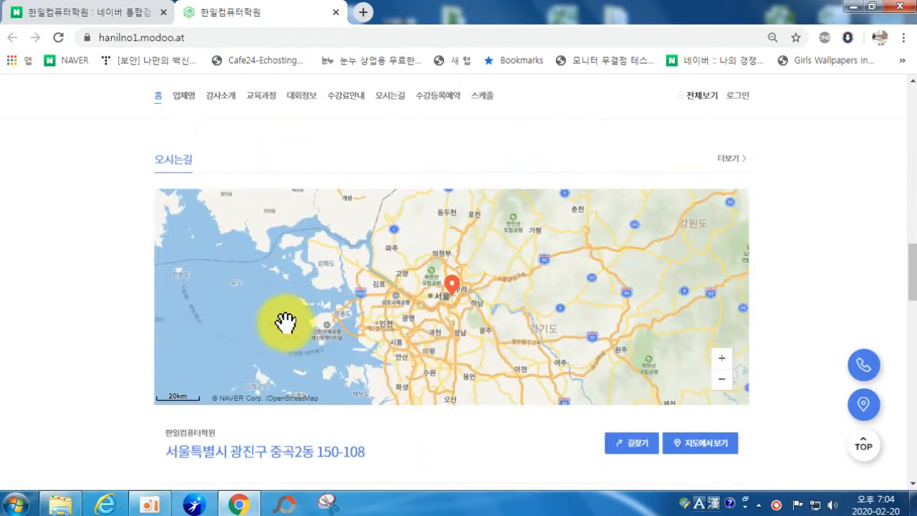
Step: Browse the 업체명, 강사소개, 대회정보, 수강료안내 and 오시는길 pages, then close the site
click(184, 99)
scroll(348, 189, down, 3)
scroll(344, 200, up, 3)
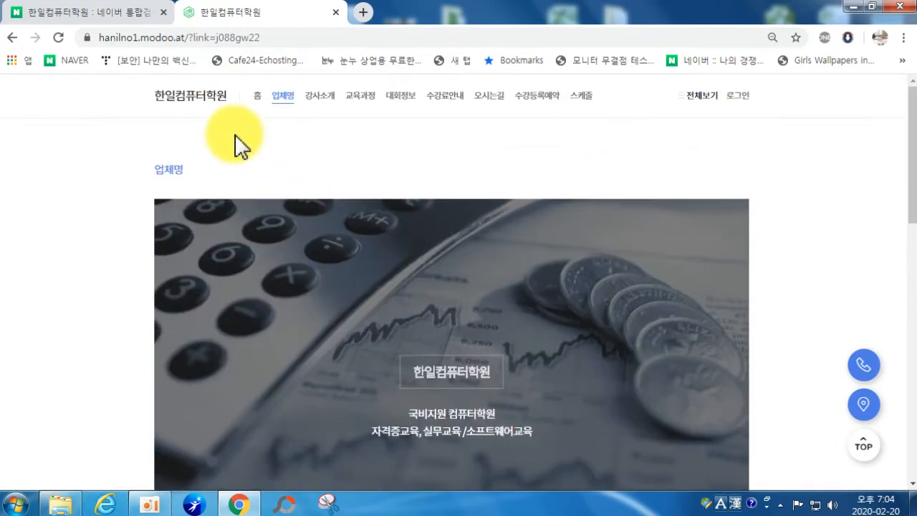
click(318, 96)
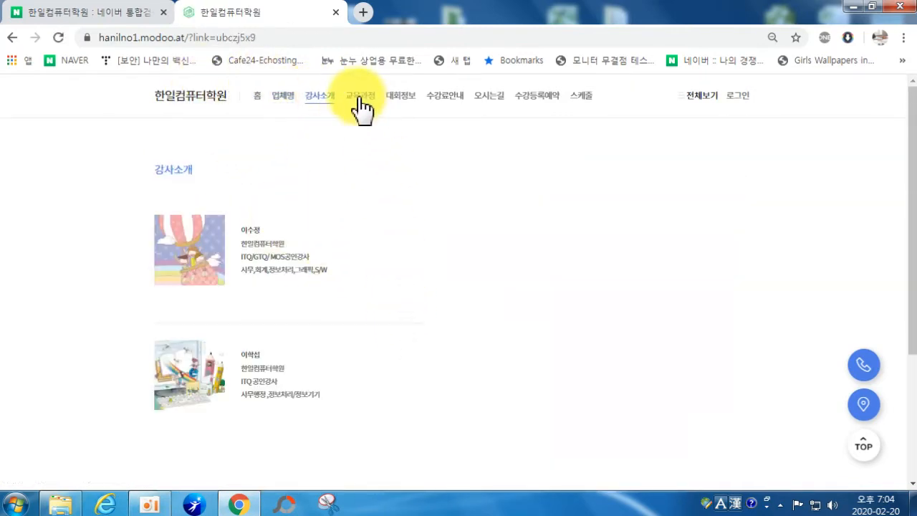
click(403, 97)
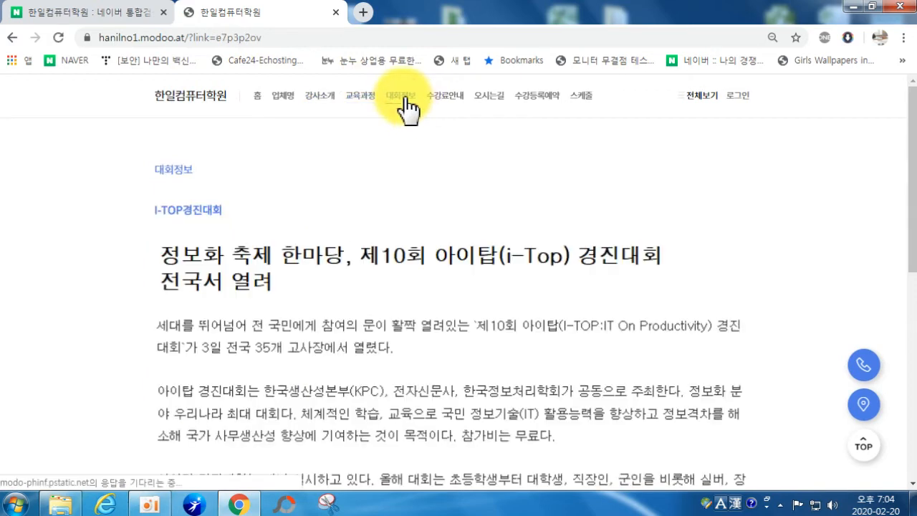
click(453, 102)
click(487, 103)
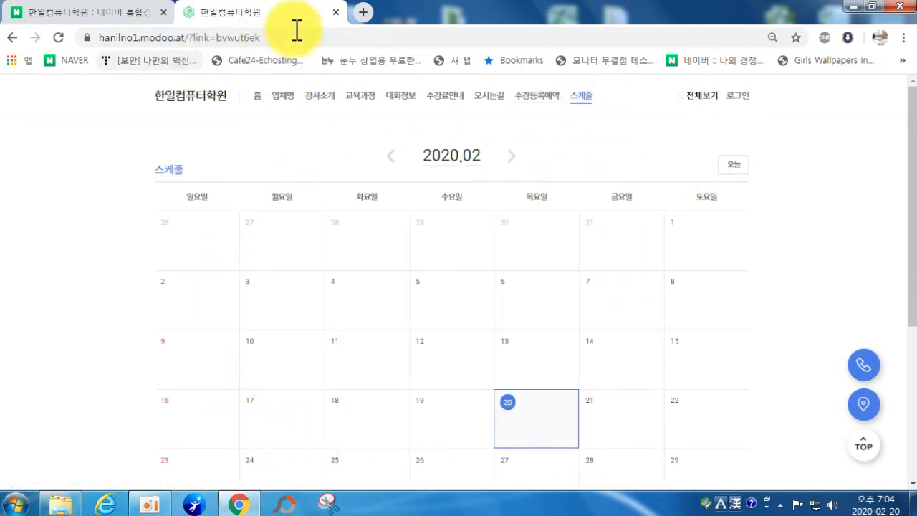
click(335, 12)
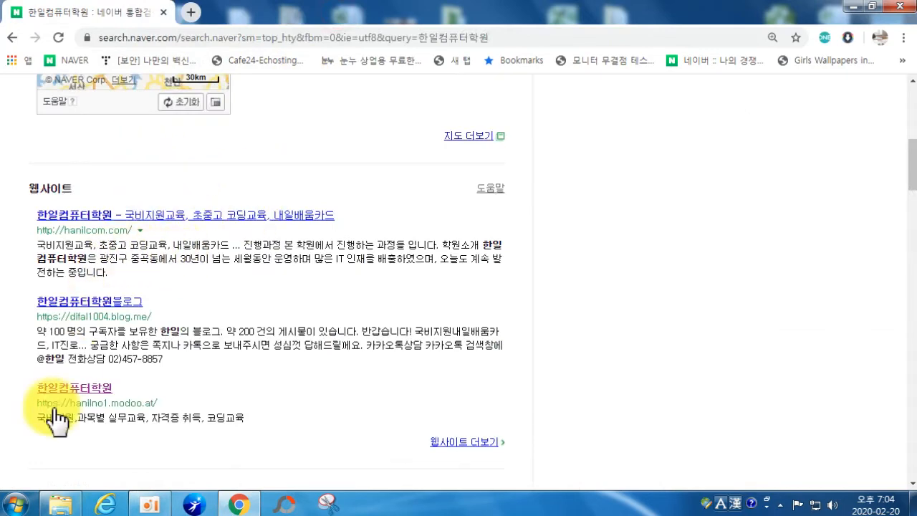
Step: Search Naver for 시티짐중계 and open the 시티짐 중계동 modoo homepage result
scroll(91, 264, up, 5)
scroll(91, 264, up, 2)
click(286, 114)
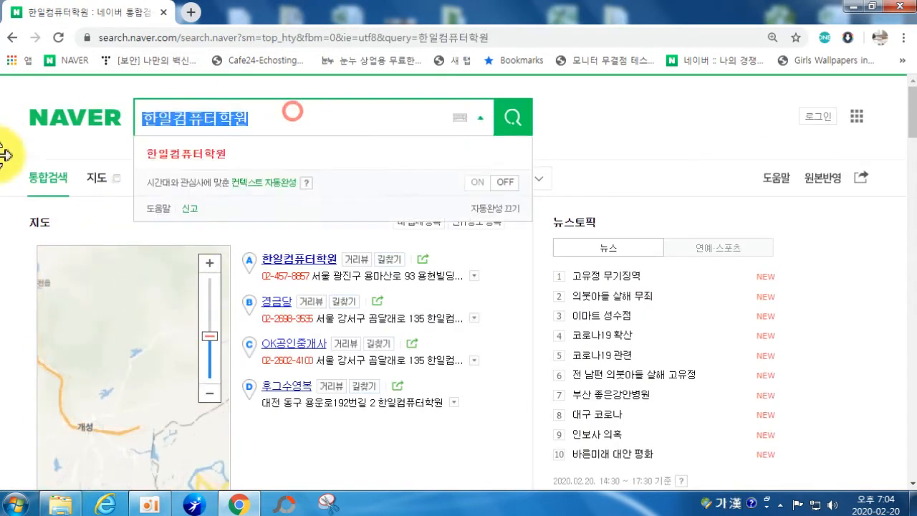
key(BackSpace)
text(tl)
key(BackSpace)
key(BackSpace)
text(시티짐중계)
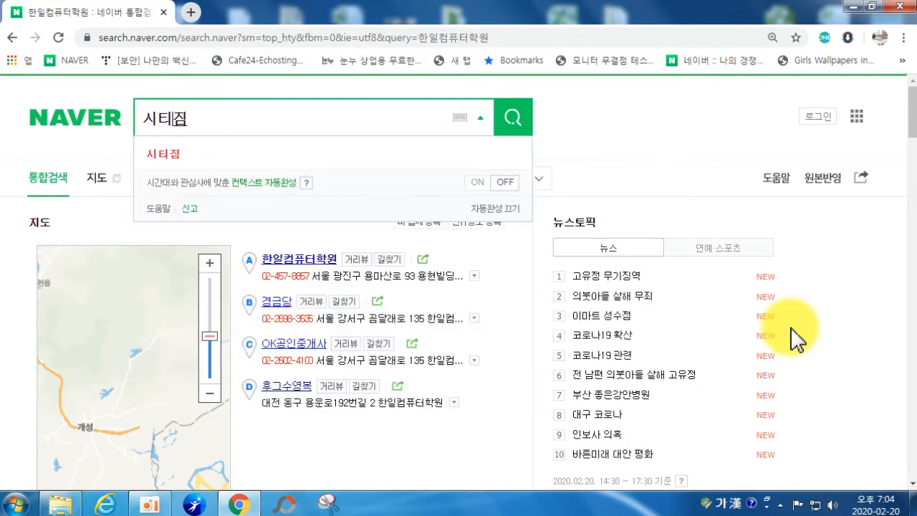
key(Return)
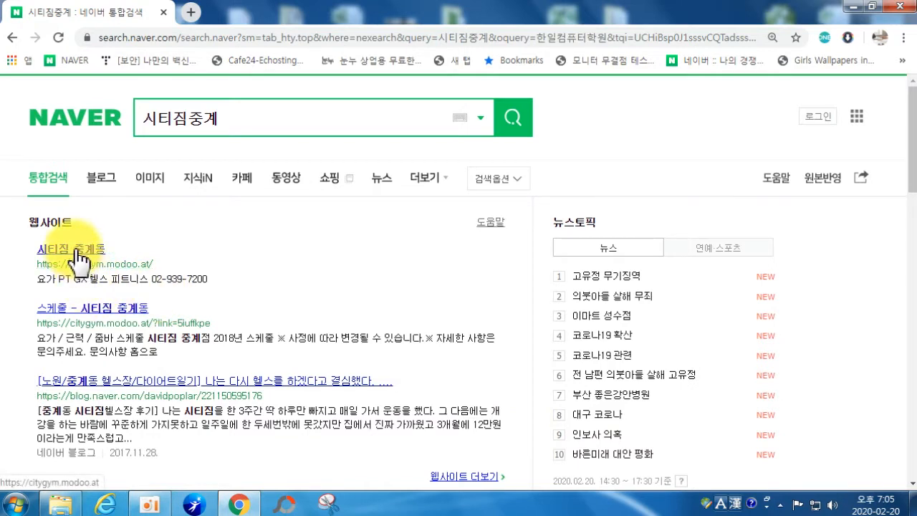
drag(75, 250, 62, 302)
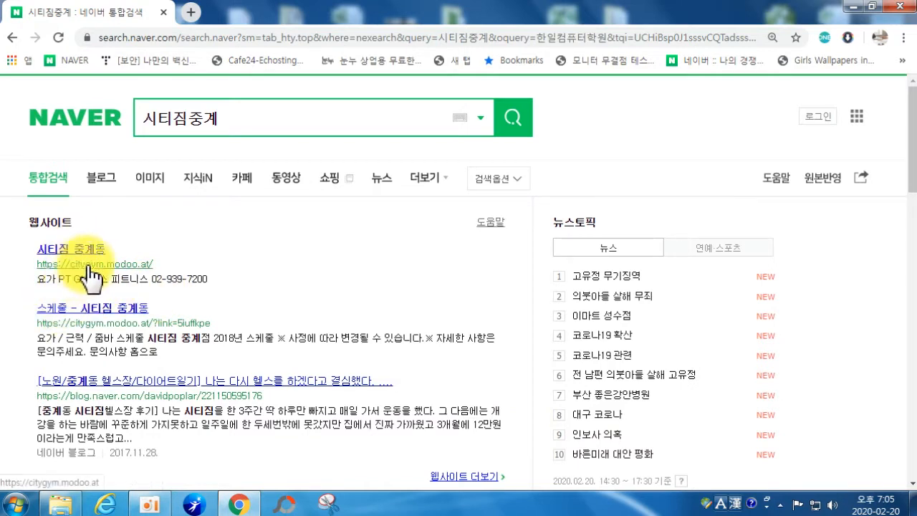
click(54, 251)
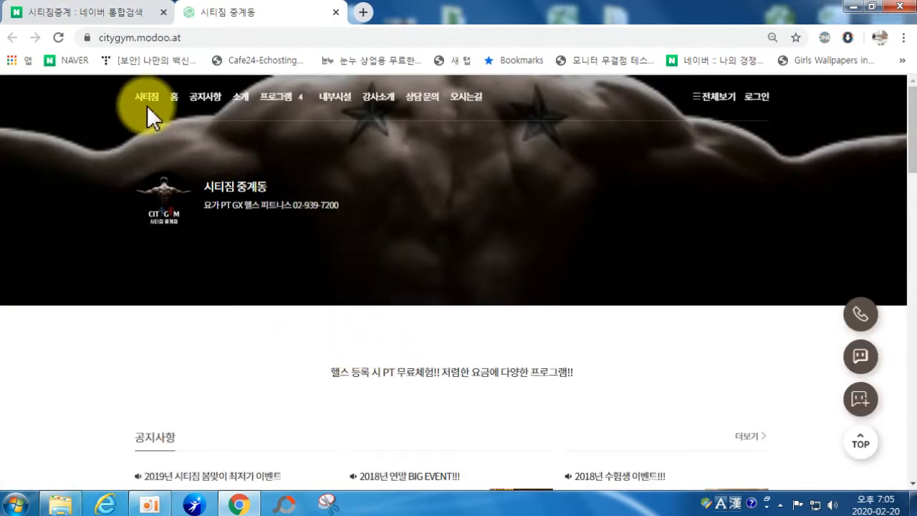
Step: Scroll the gym home page, then view the 프로그램 page and the 스케줄 GX timetable
scroll(231, 180, down, 3)
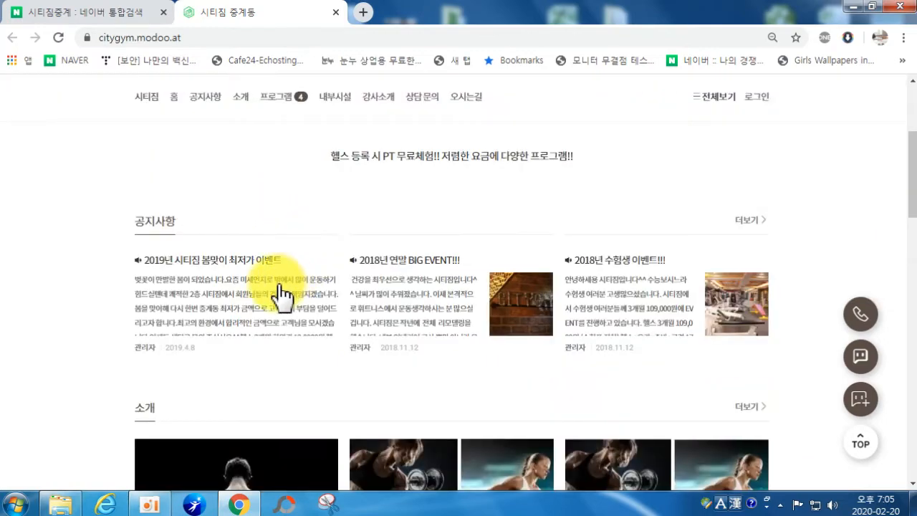
scroll(358, 322, down, 5)
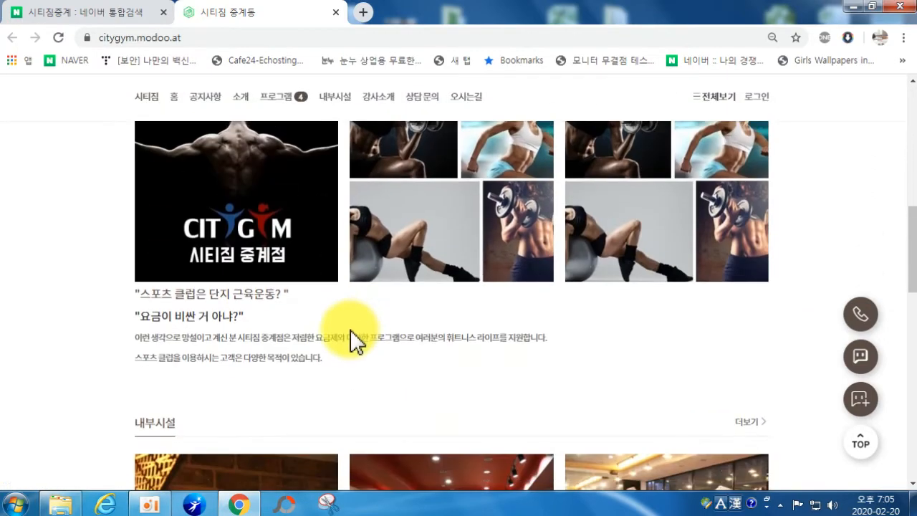
scroll(351, 343, down, 10)
scroll(236, 204, up, 12)
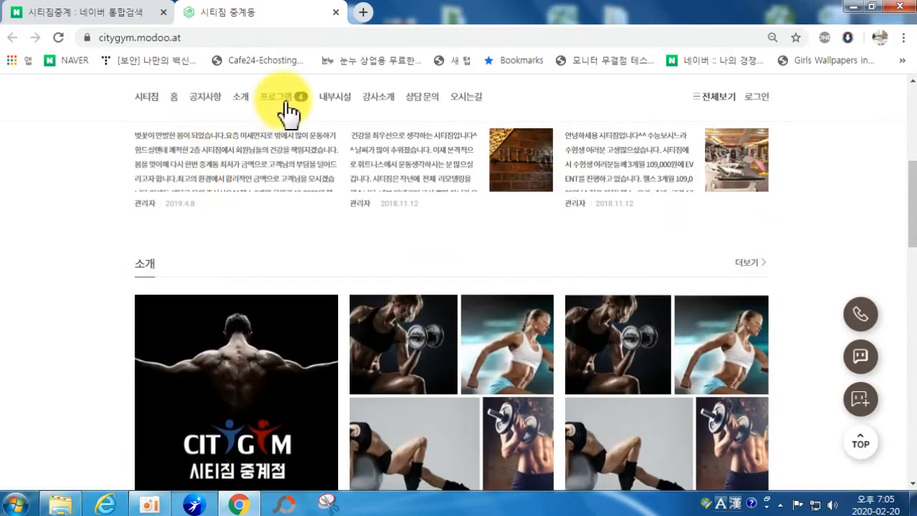
click(262, 104)
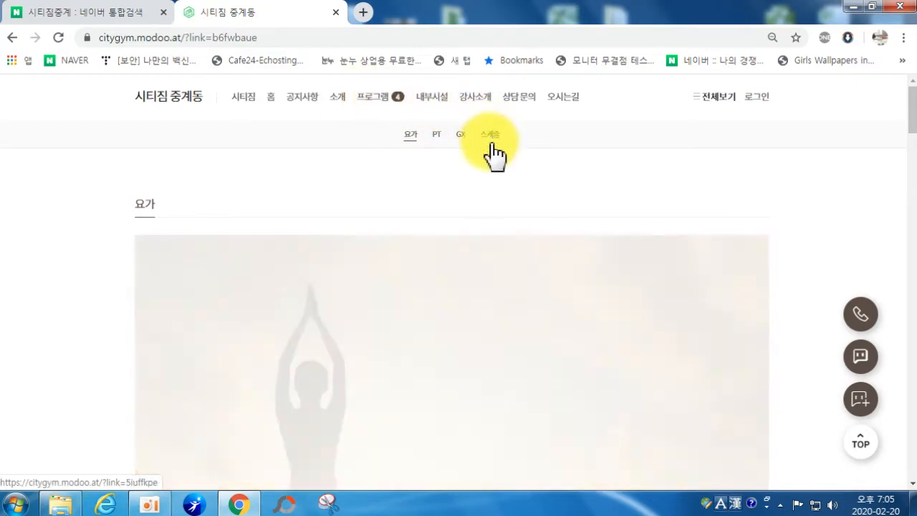
click(490, 135)
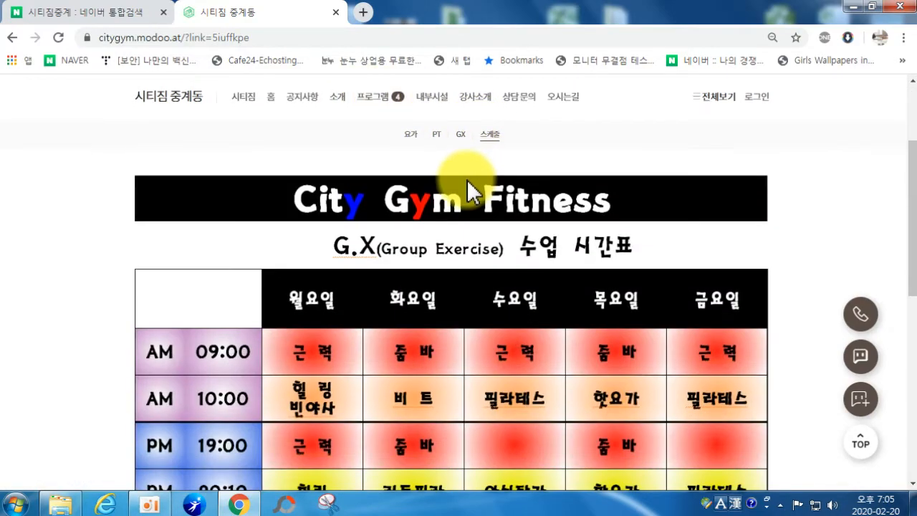
scroll(469, 190, down, 4)
scroll(475, 208, up, 6)
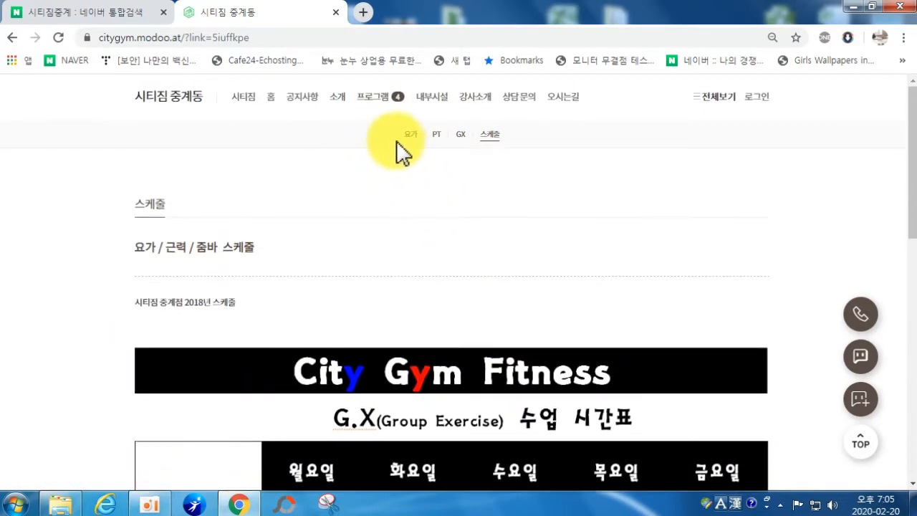
Step: View the 내부시설, 상담문의 and 오시는길 map pages, then close the gym site
click(429, 98)
scroll(451, 214, down, 2)
scroll(451, 215, down, 10)
scroll(510, 295, up, 10)
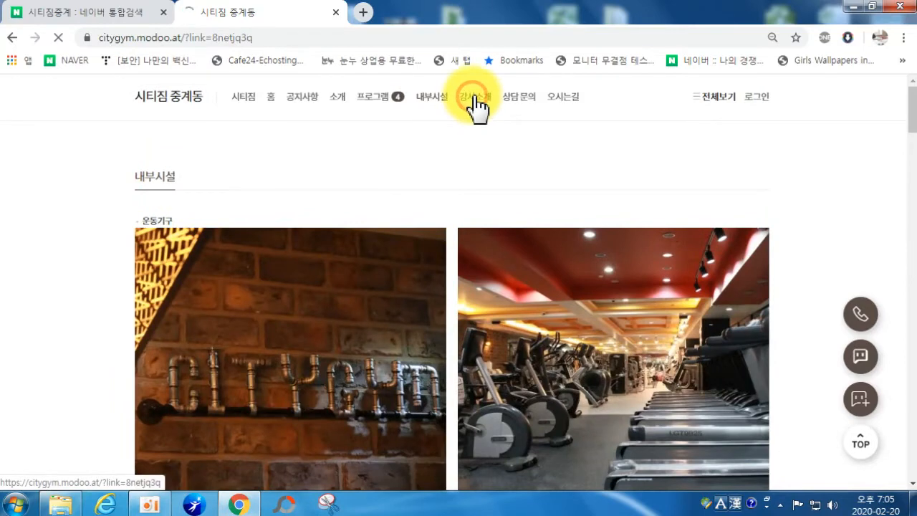
scroll(524, 375, down, 3)
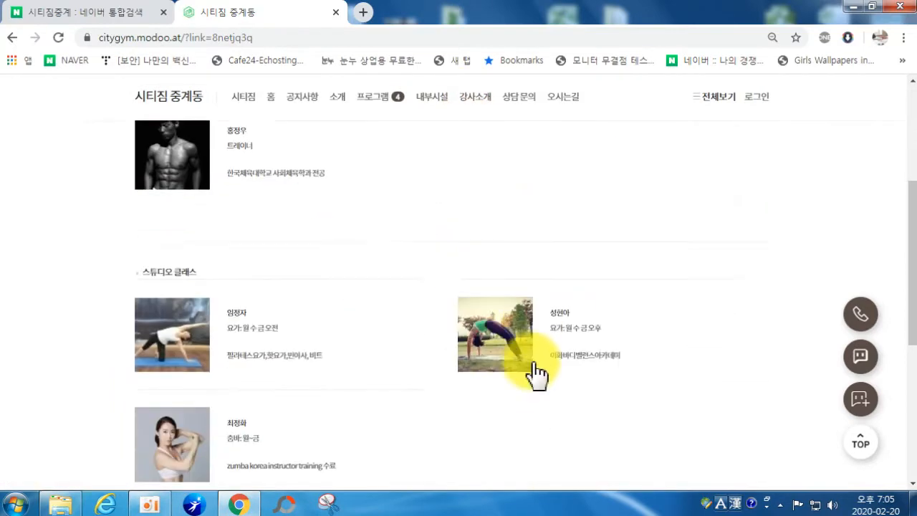
scroll(533, 372, up, 3)
click(517, 101)
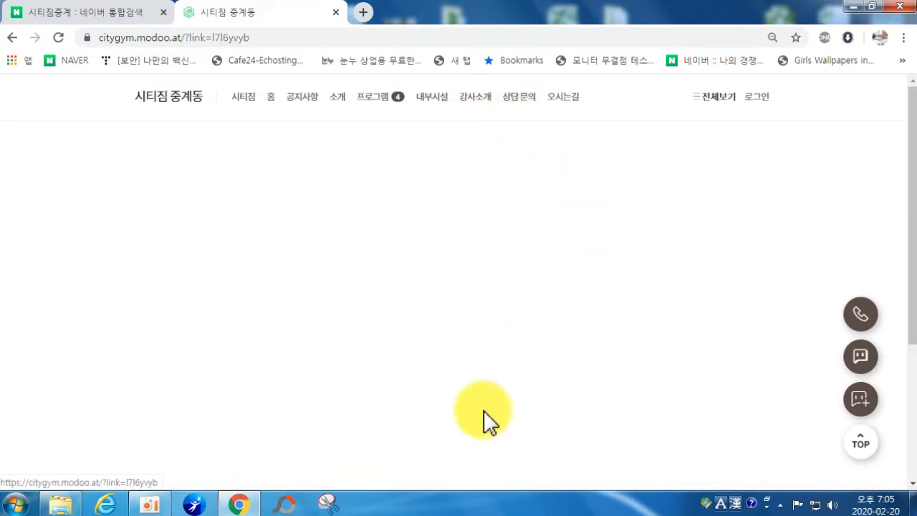
scroll(528, 323, down, 4)
scroll(523, 328, up, 5)
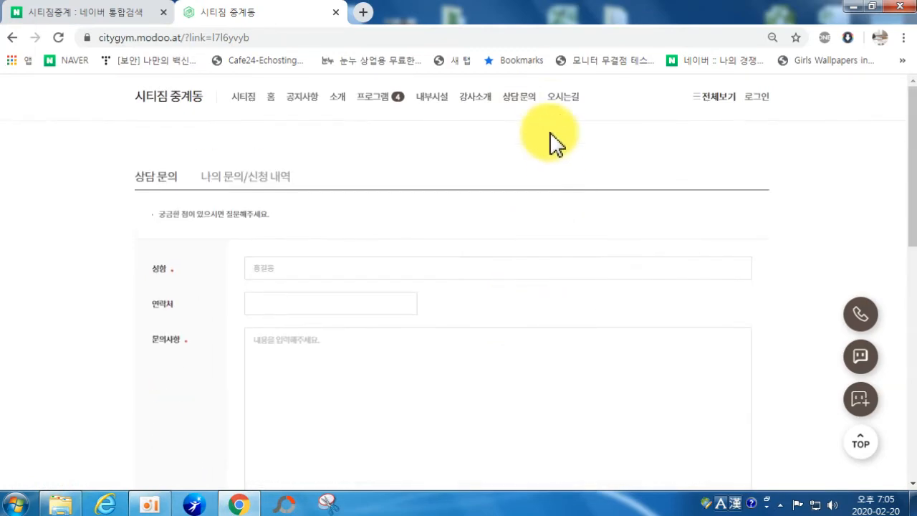
click(558, 98)
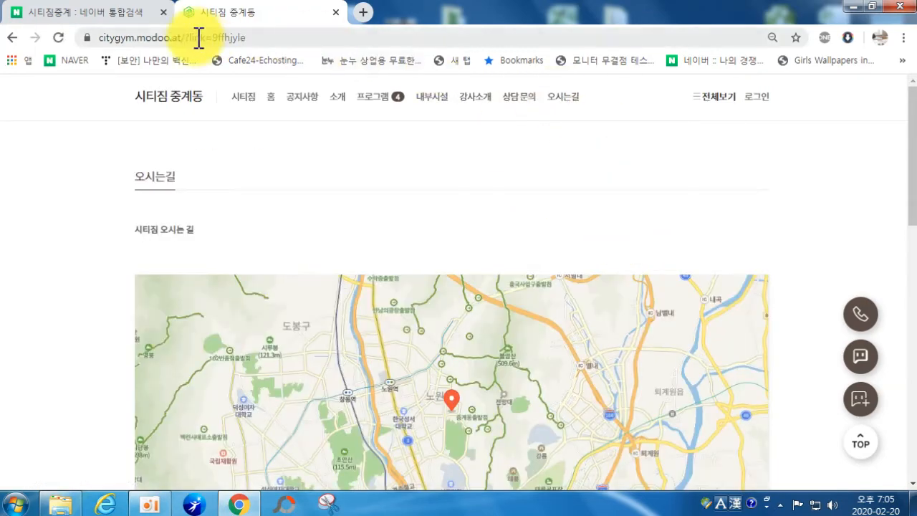
click(336, 12)
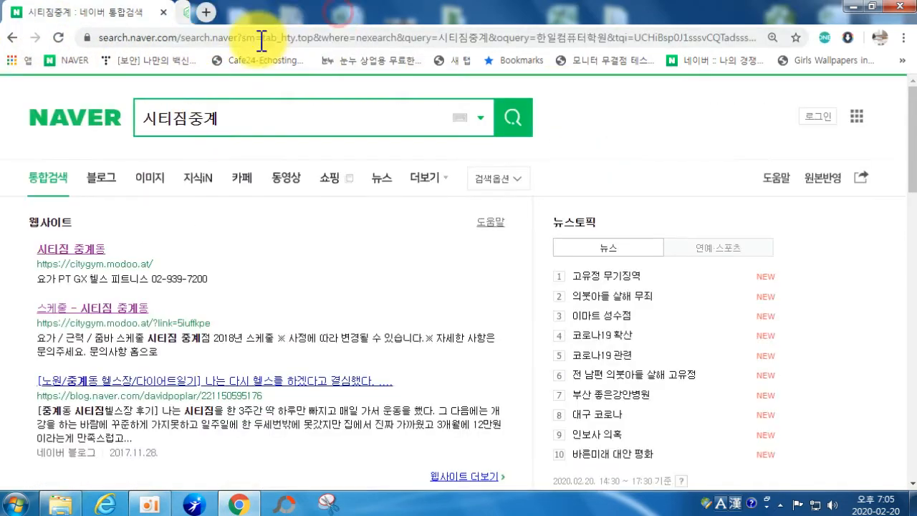
Step: Search Naver for 비리야에스테틱 and open the 비리야 에스테틱 modoo! website result
click(221, 126)
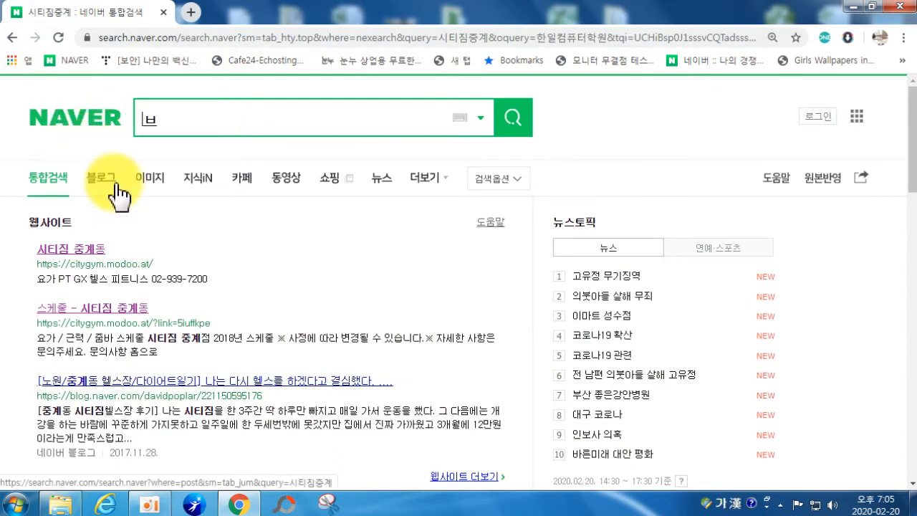
text(비리아에스)
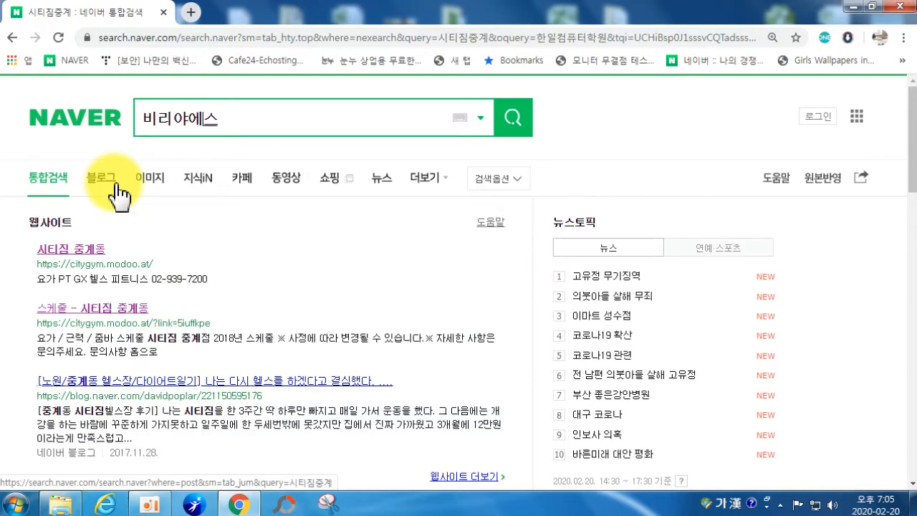
key(Return)
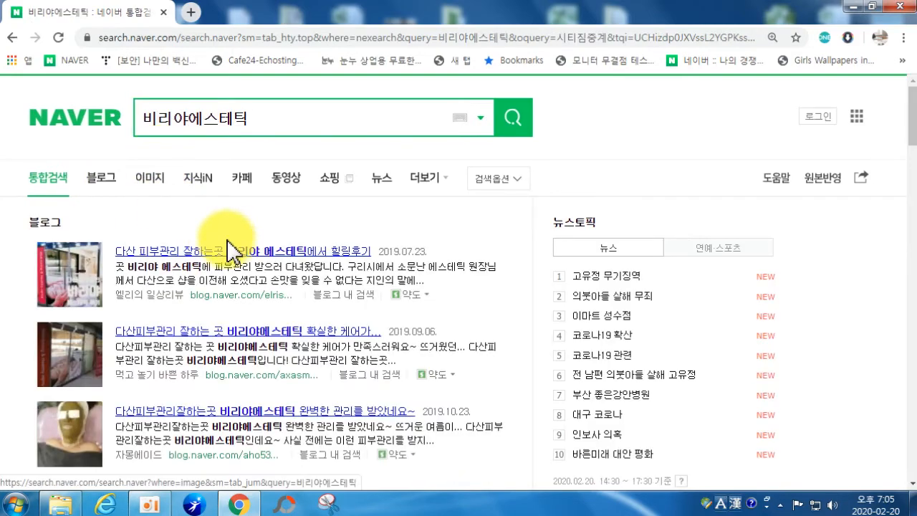
scroll(217, 296, down, 4)
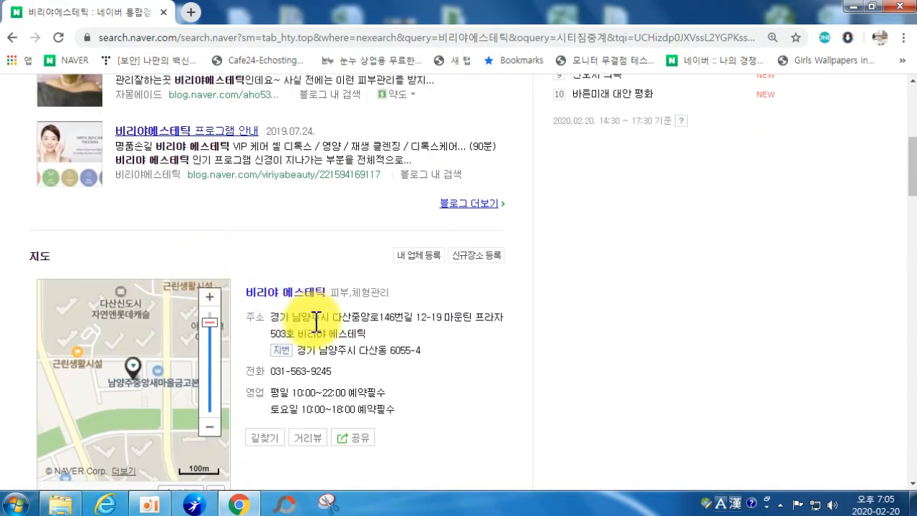
scroll(316, 322, down, 7)
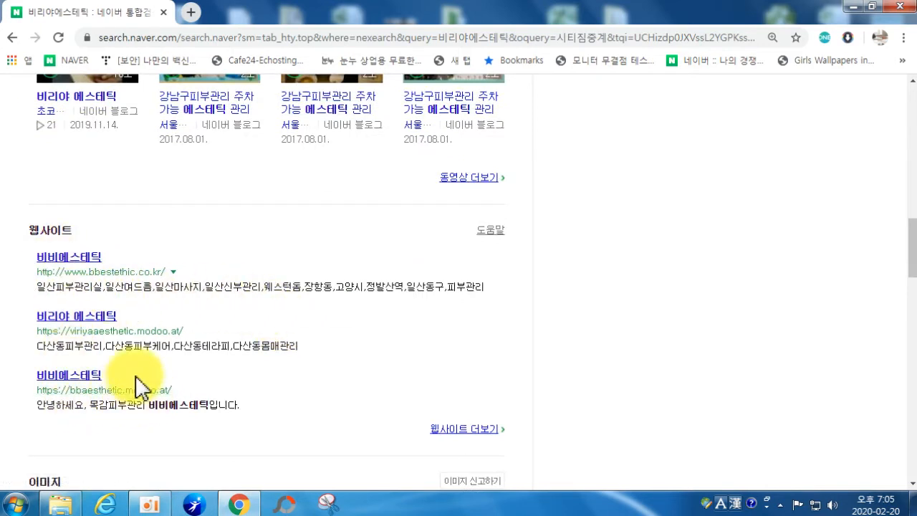
click(63, 317)
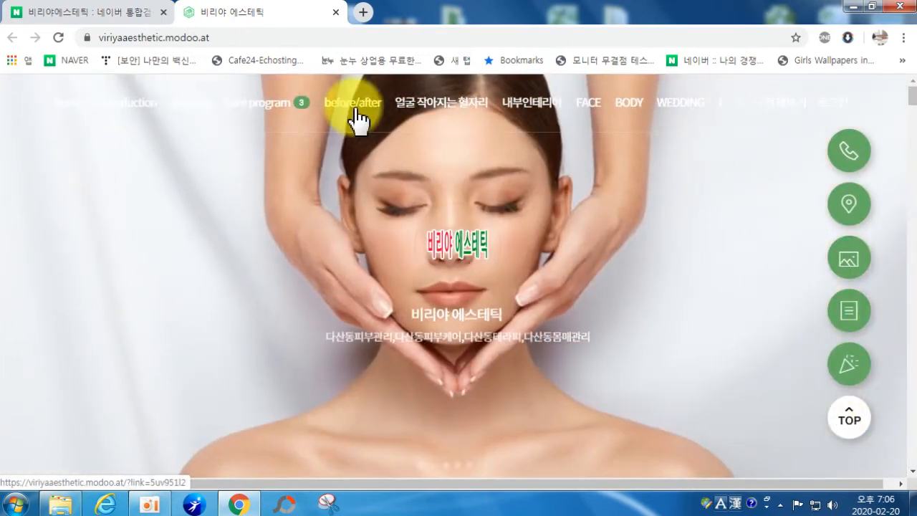
Step: Open the 비리야 에스테틱 introduction page and scroll through it
click(119, 118)
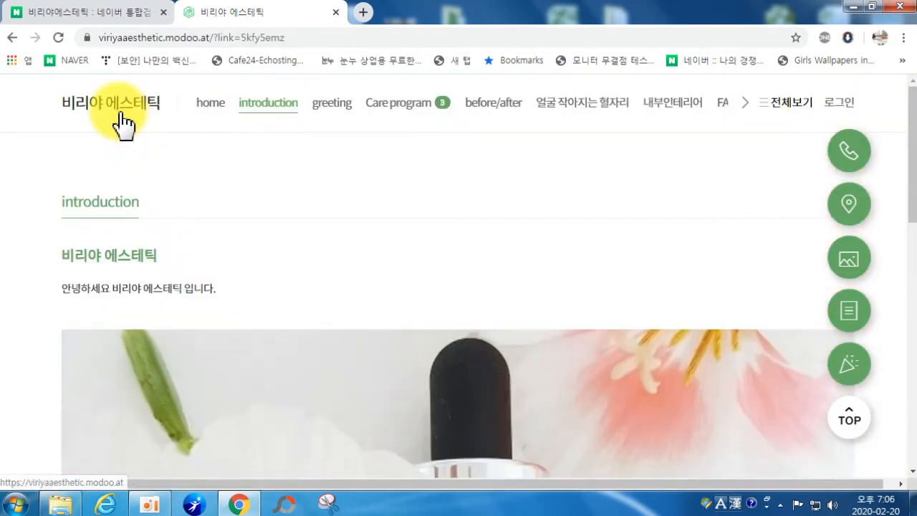
scroll(215, 205, down, 3)
scroll(240, 197, down, 4)
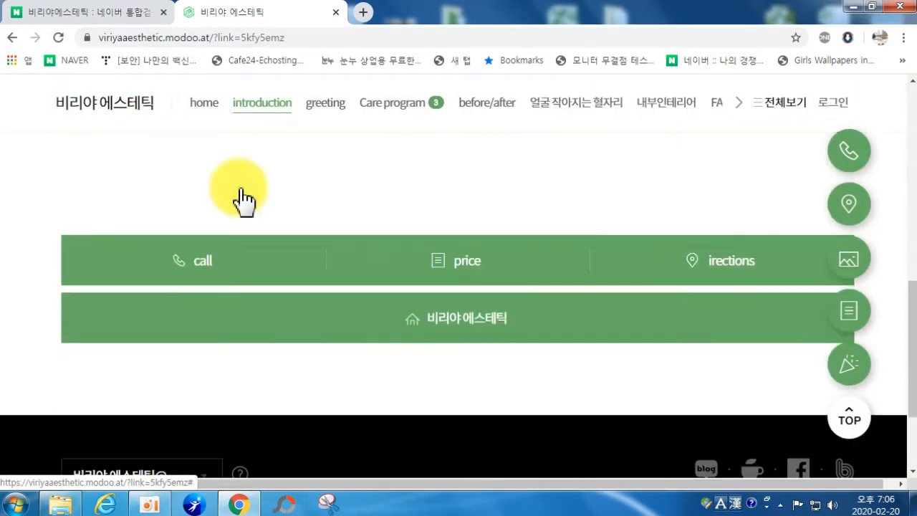
scroll(284, 194, up, 3)
scroll(273, 315, down, 2)
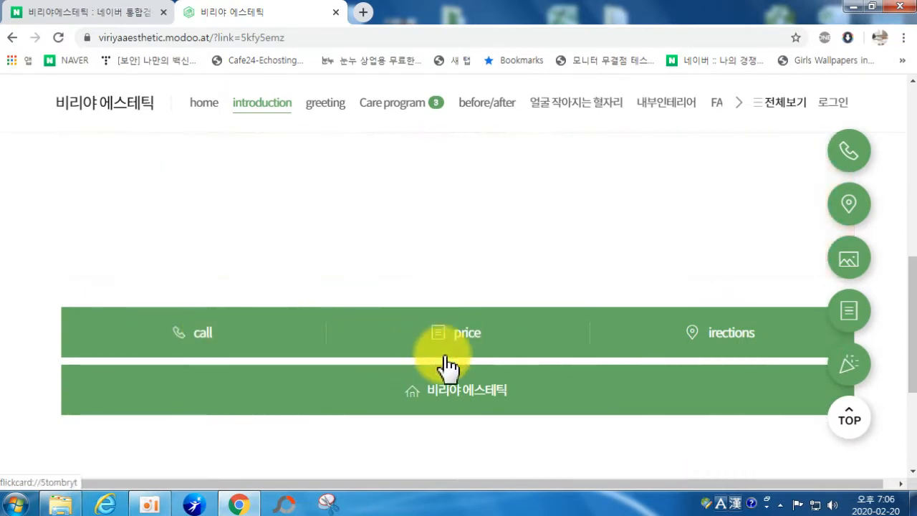
Step: View the price, BODY and 쿠폰/이벤트 pages of the site
click(466, 337)
scroll(429, 322, down, 10)
scroll(421, 272, up, 3)
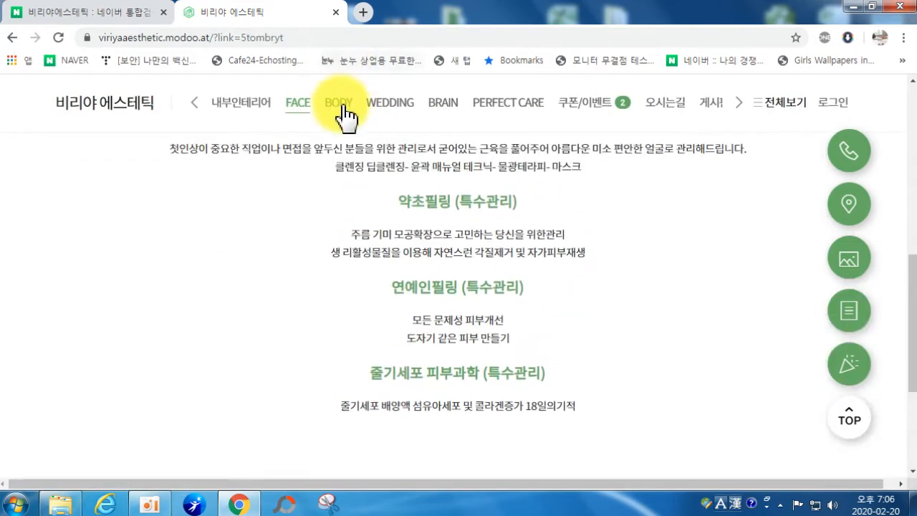
click(338, 104)
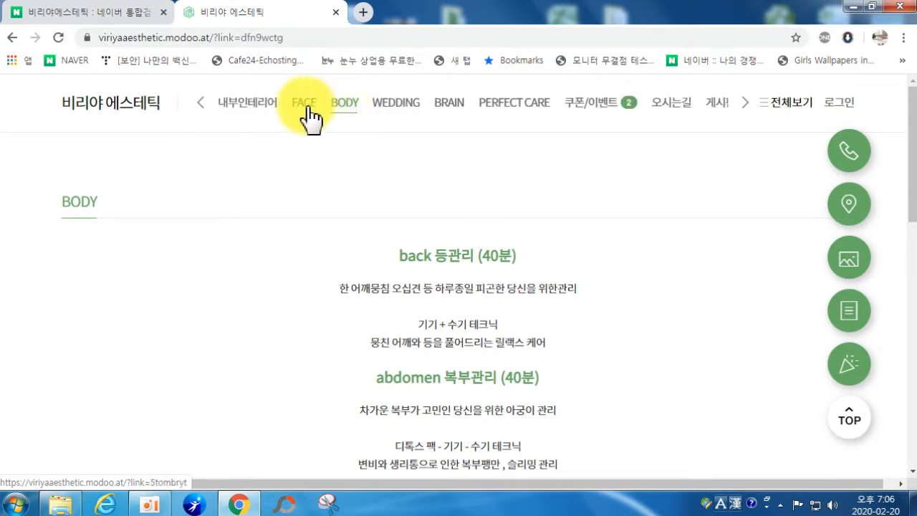
click(593, 109)
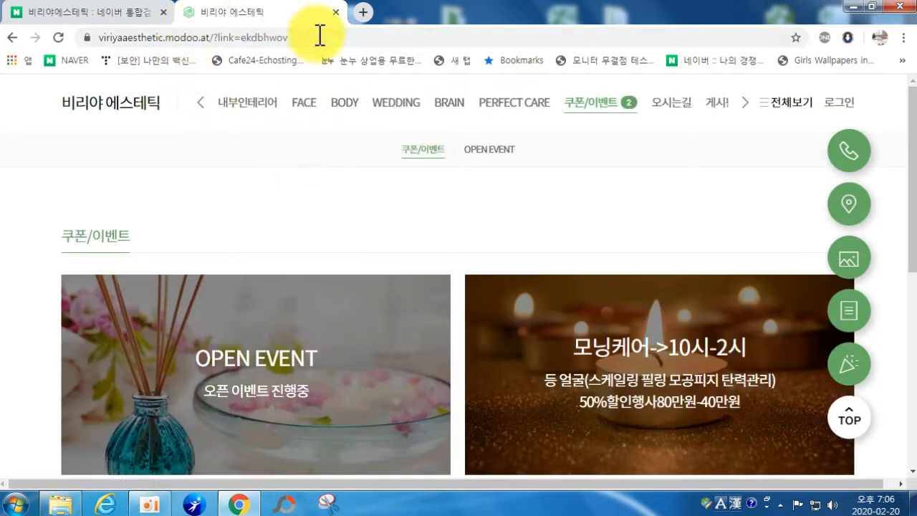
scroll(389, 296, down, 3)
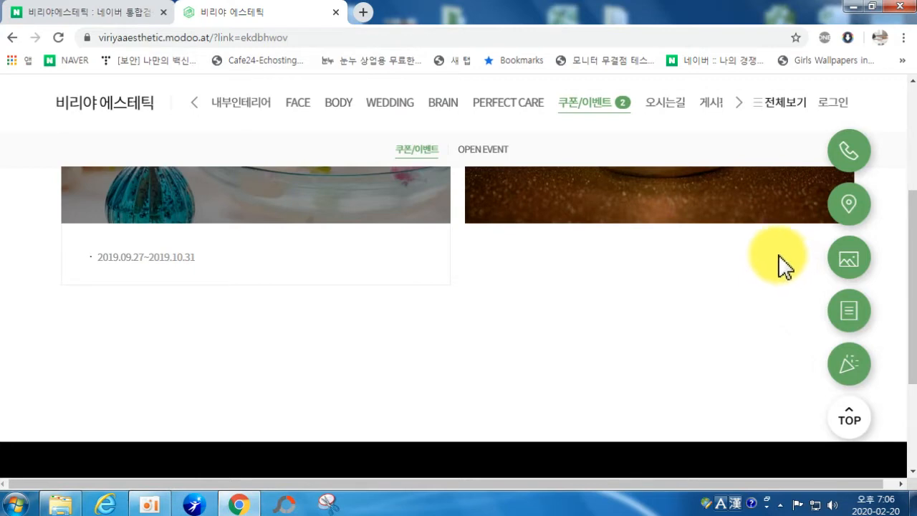
Step: Close the 비리야 에스테틱 site tab to return to the Naver results
click(335, 13)
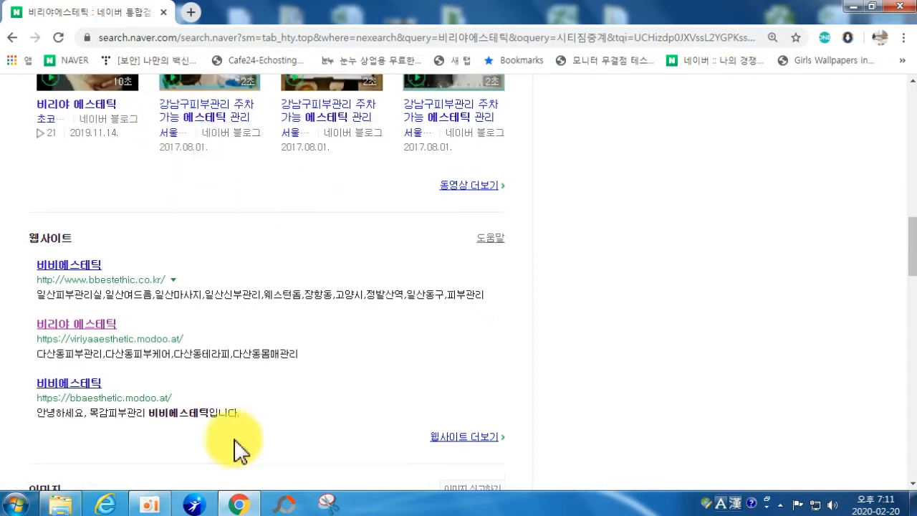
Step: Search Naver for 모두 and open the modoo! main site from the results
scroll(222, 429, up, 8)
scroll(215, 200, up, 4)
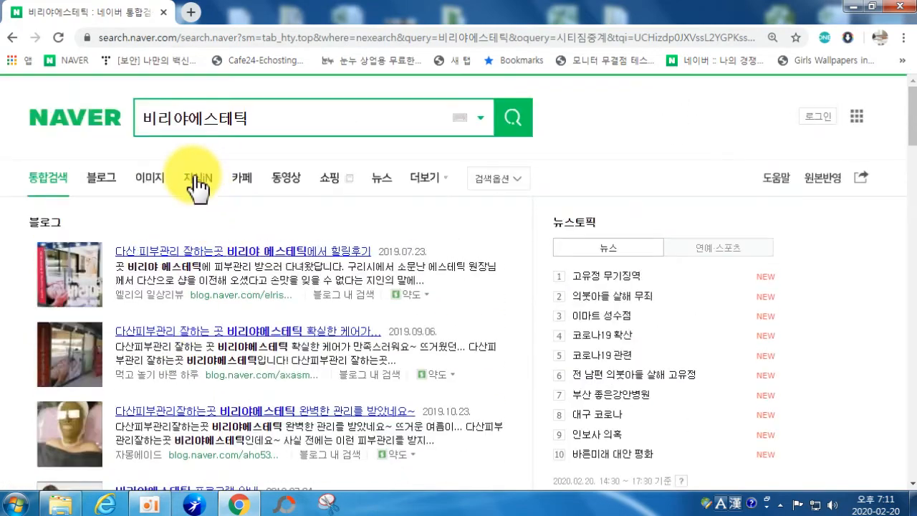
click(77, 119)
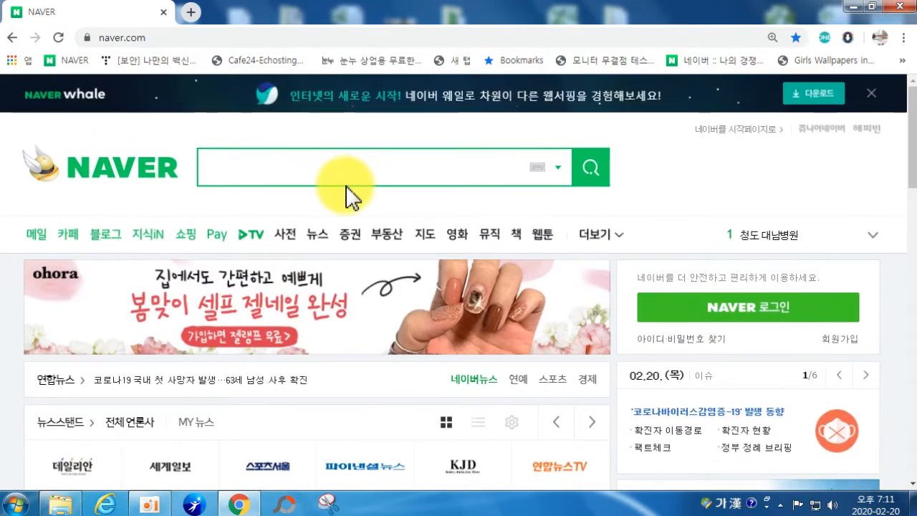
text(모두)
key(Return)
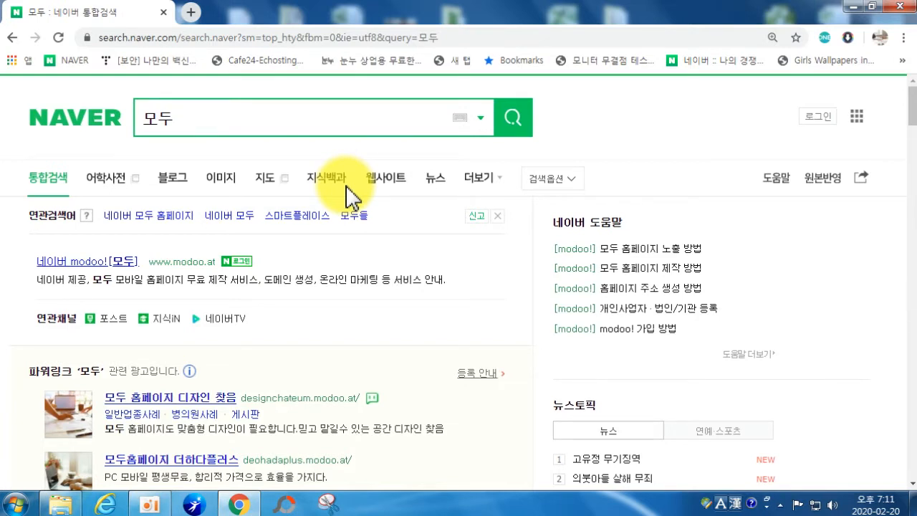
click(73, 262)
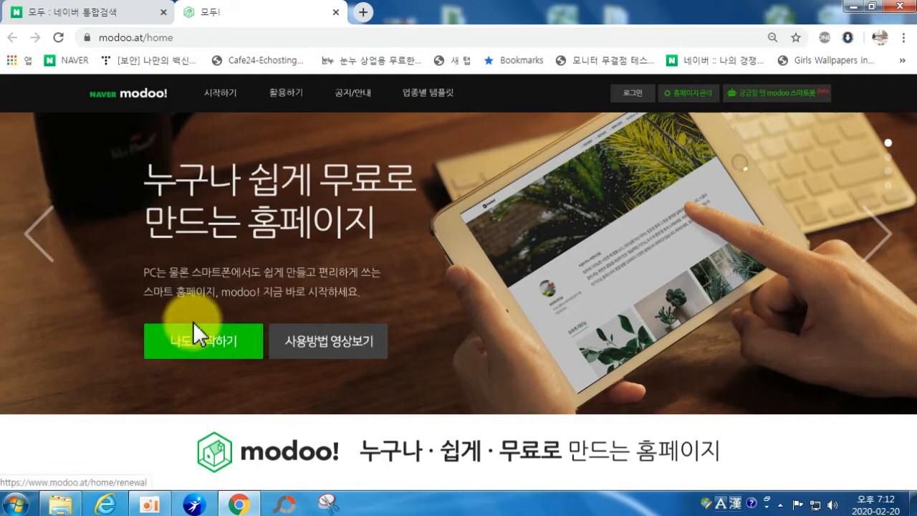
Step: Go to modoo! getting started and sign in with the Naver account ID and password
click(224, 345)
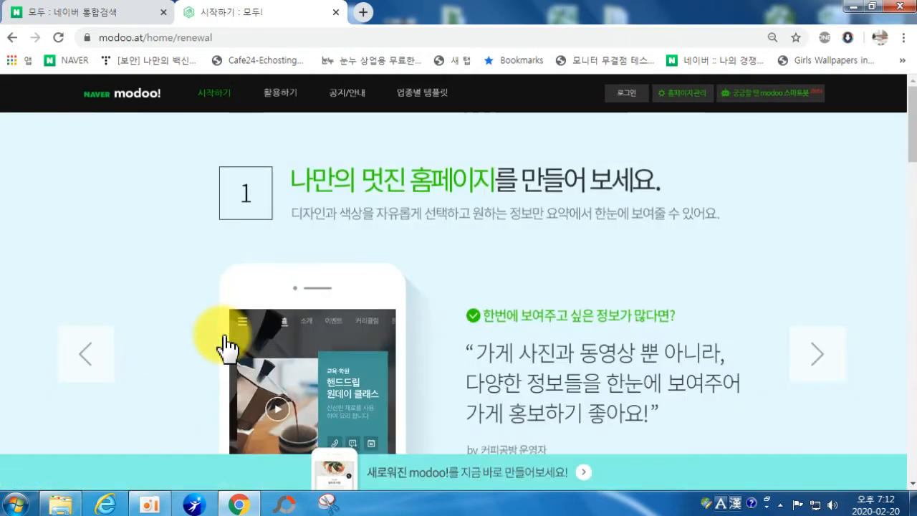
scroll(675, 361, down, 4)
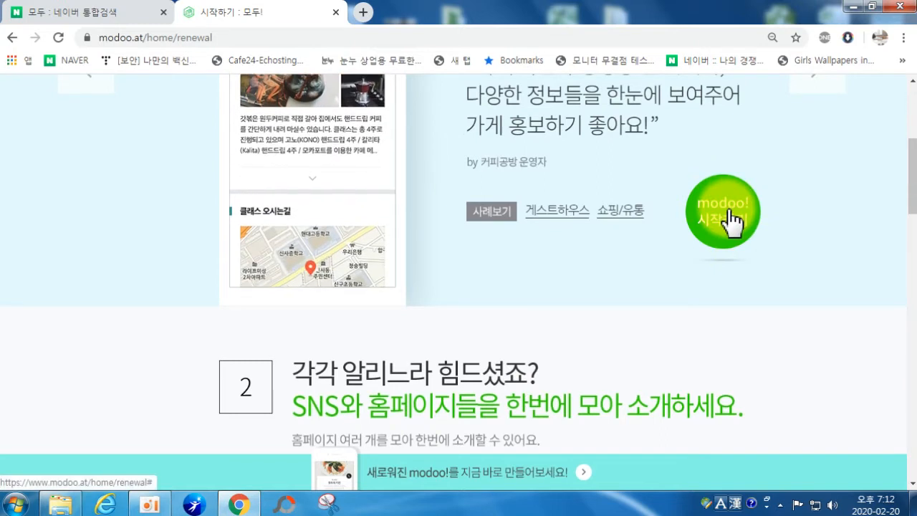
click(723, 213)
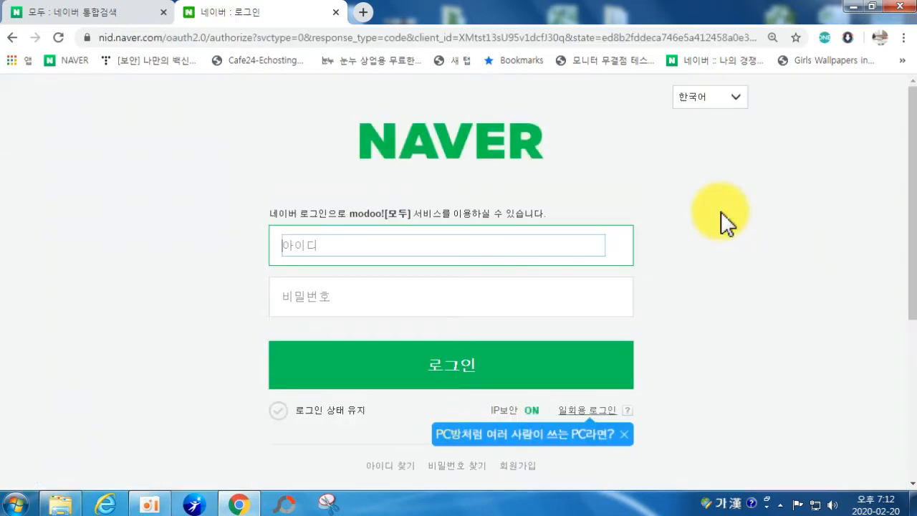
text(내)
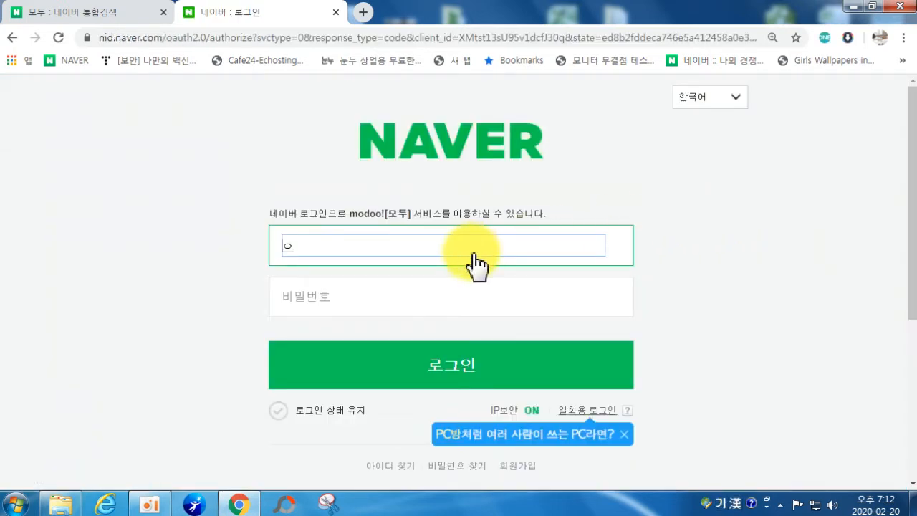
key(BackSpace)
key(BackSpace)
key(Tab)
text(••••••••••••)
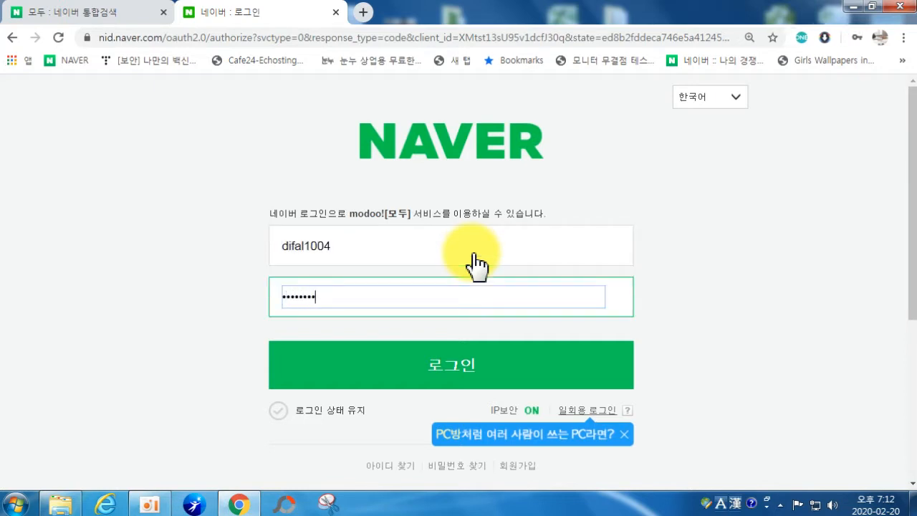
key(Return)
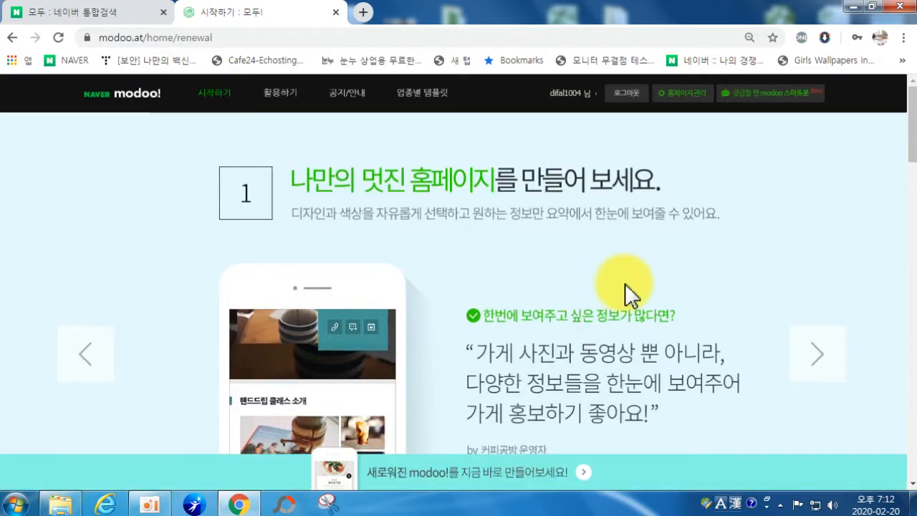
Step: Start a new homepage and acknowledge the three-homepage limit notice
scroll(624, 283, down, 2)
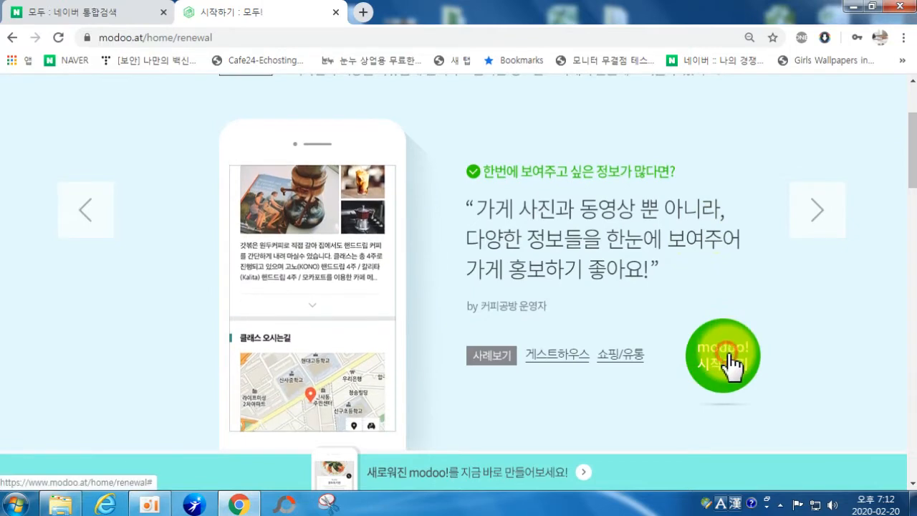
click(728, 358)
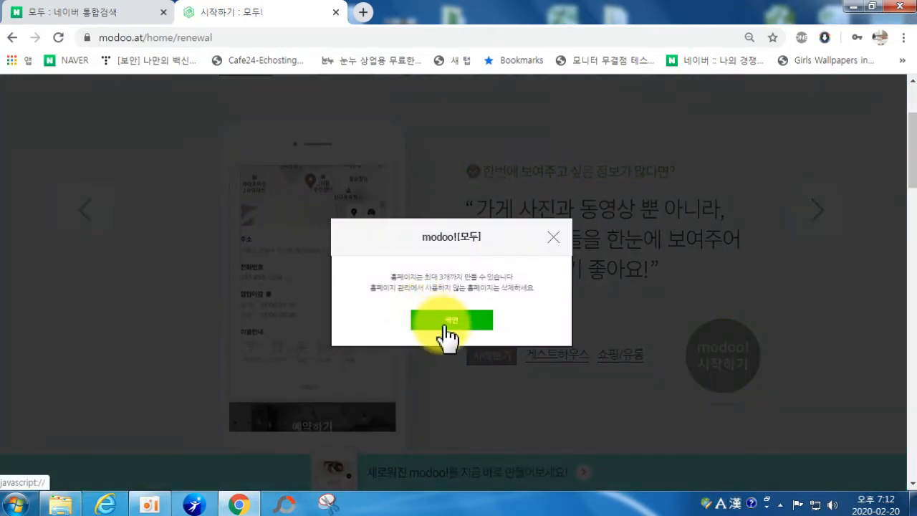
click(444, 326)
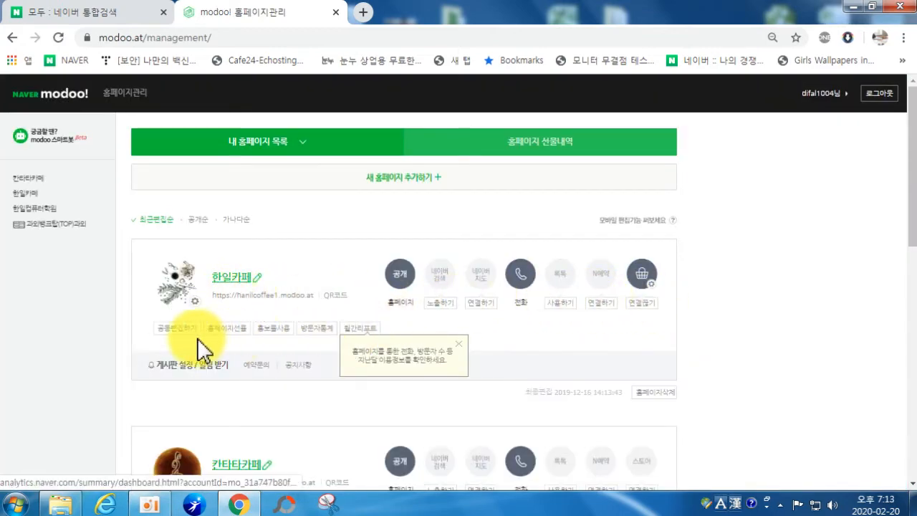
Step: Delete the 한일카페 homepage and dismiss the confirmation notice
scroll(408, 322, down, 1)
click(659, 321)
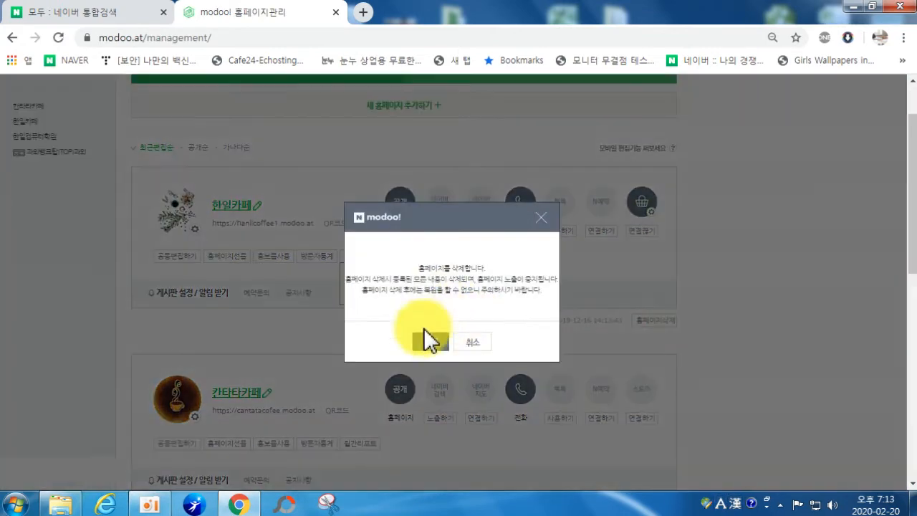
click(419, 341)
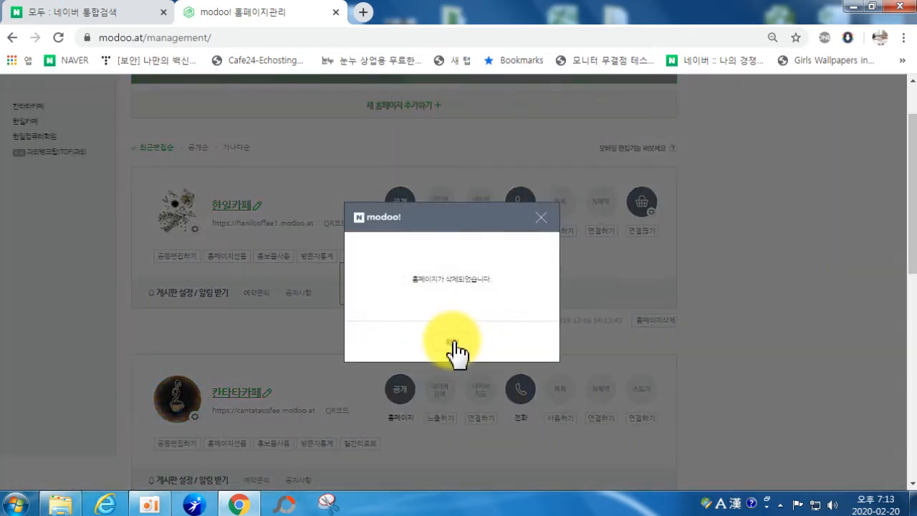
click(454, 344)
Step: Delete the 칸타타카페 homepage and dismiss the confirmation notice
click(655, 393)
click(423, 341)
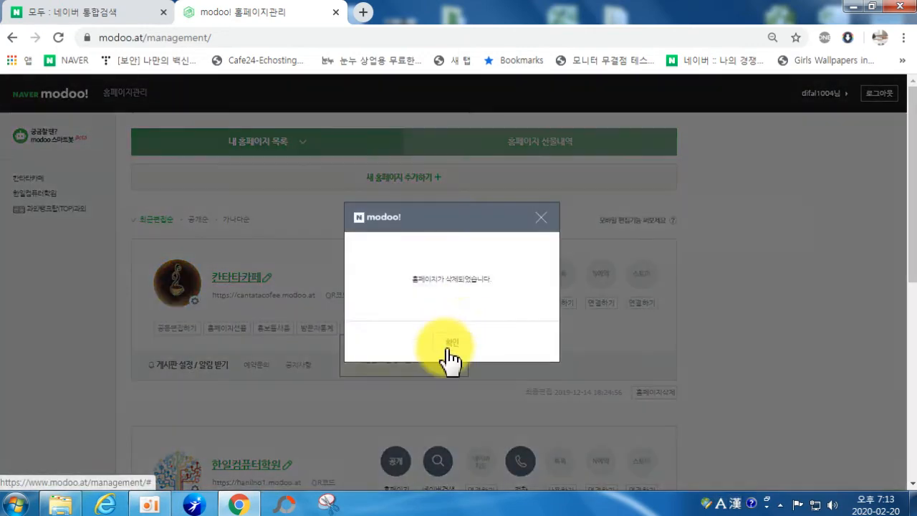
click(442, 343)
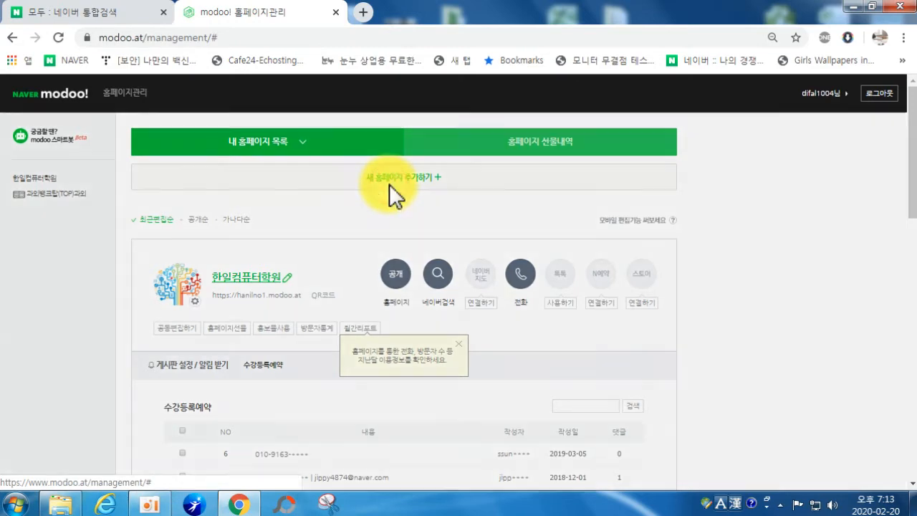
Step: Add a new homepage and answer the survey: 5개 이하 images, 네 map, 네 blog/SNS, 아니오 sales
click(390, 184)
click(466, 351)
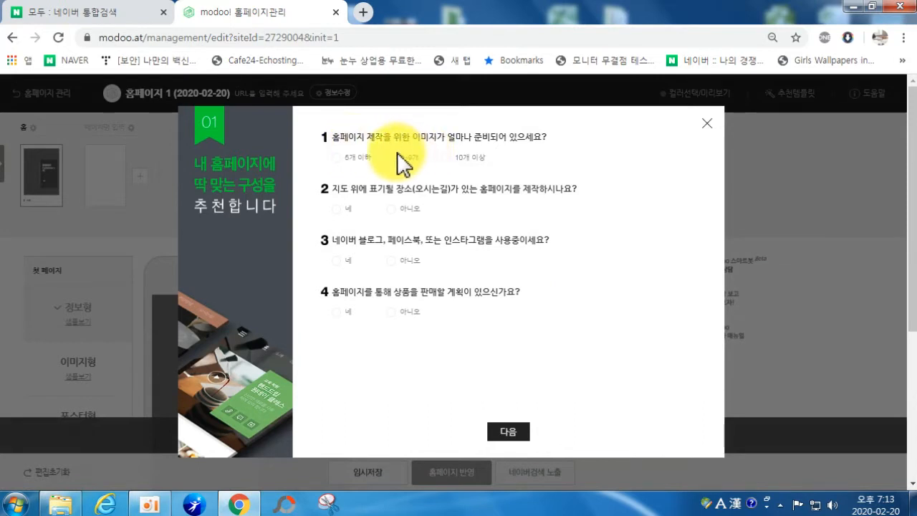
click(337, 157)
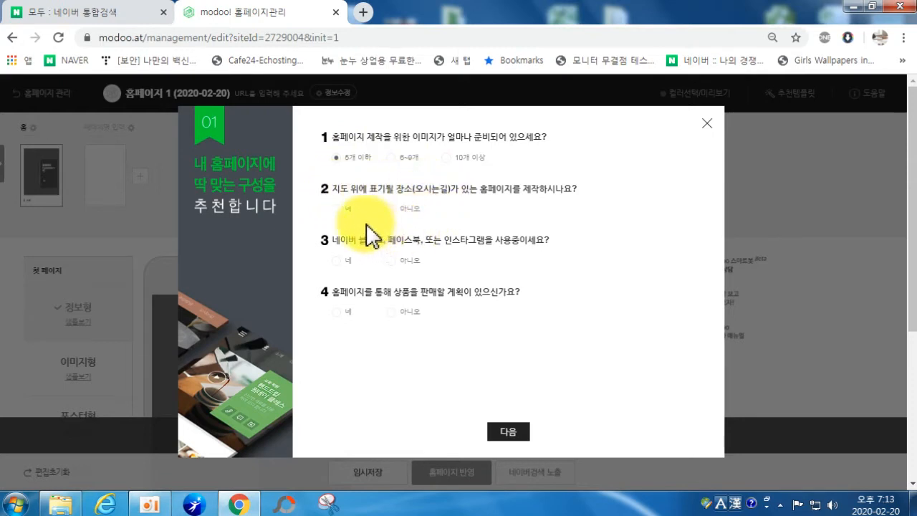
click(338, 210)
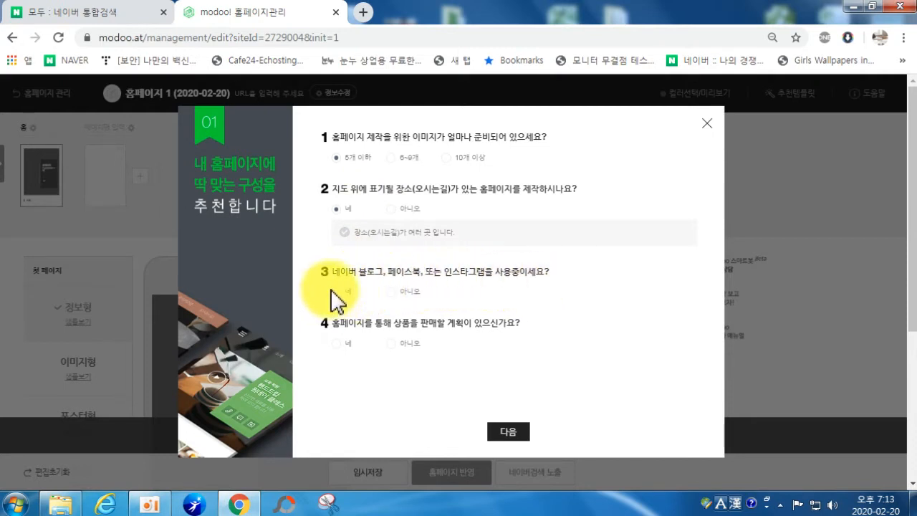
click(338, 292)
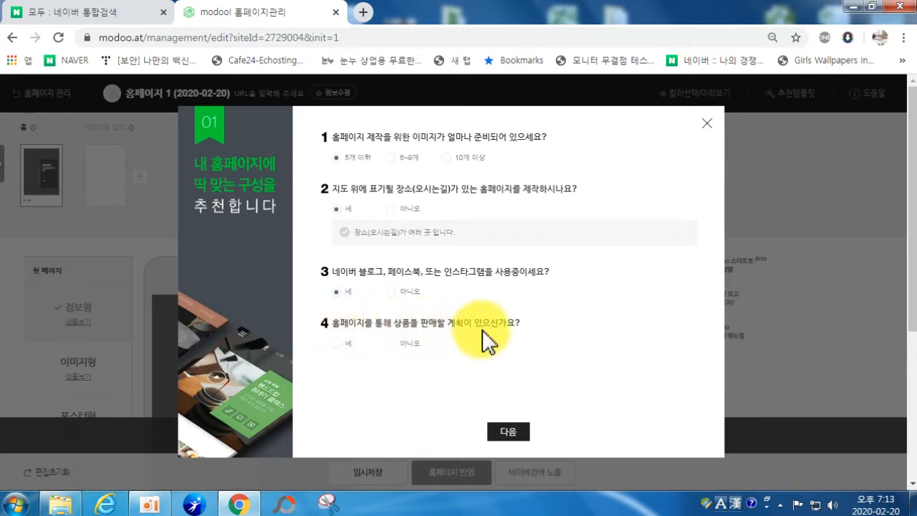
click(389, 343)
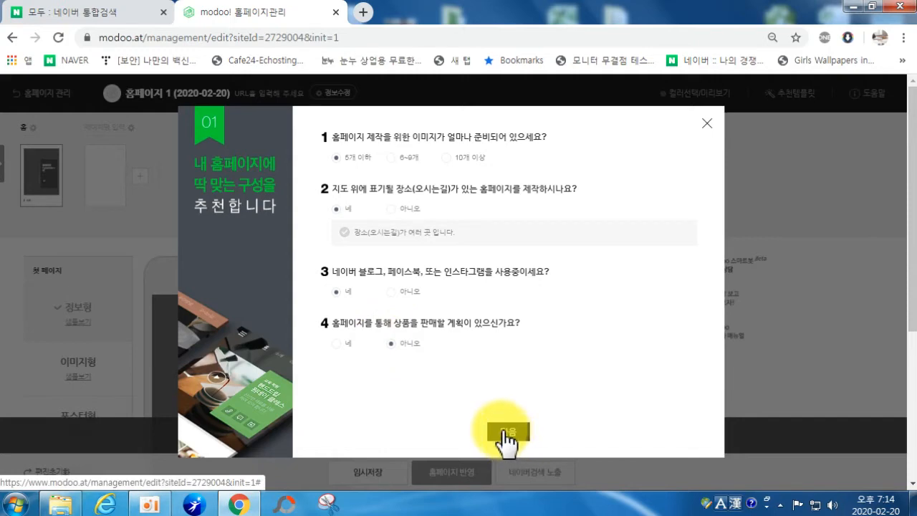
Step: Apply the 음식점·카페 recommended template, adding pages like 오시는길, 행사일정 and 가격안내
click(505, 430)
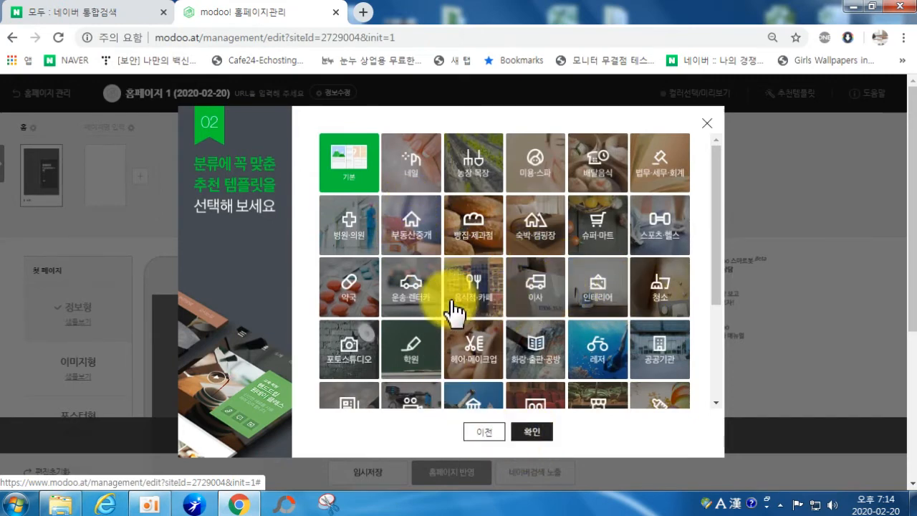
scroll(519, 348, down, 2)
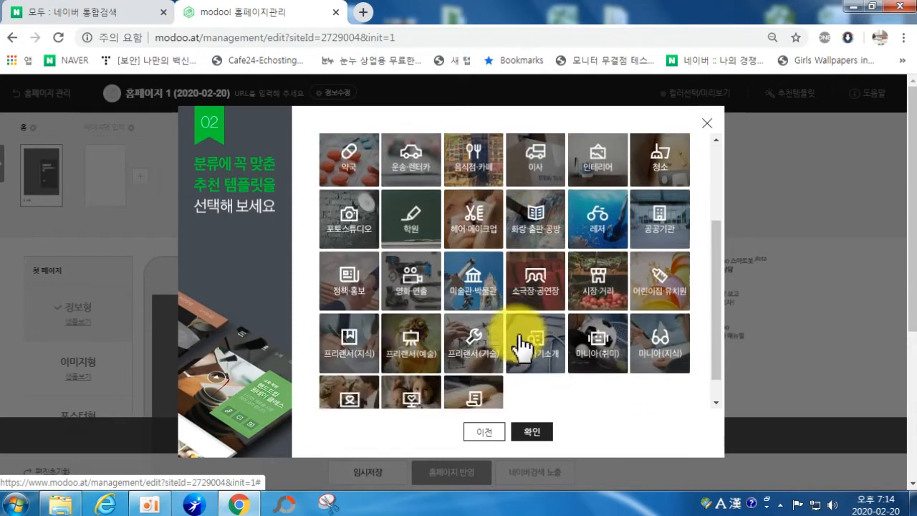
scroll(519, 347, down, 1)
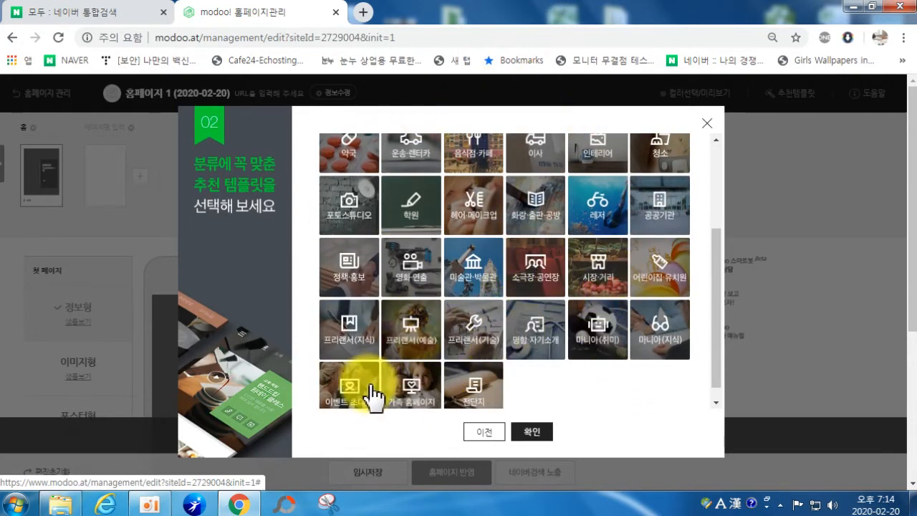
scroll(590, 315, up, 3)
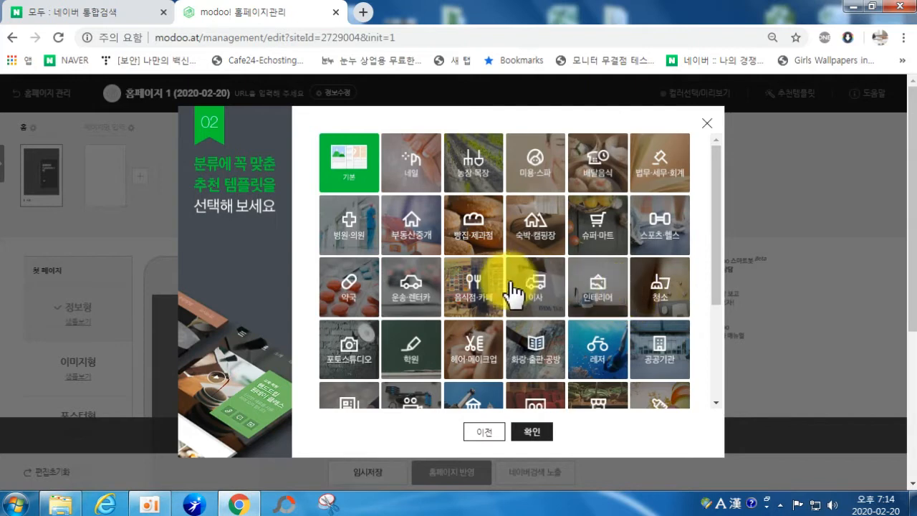
click(472, 294)
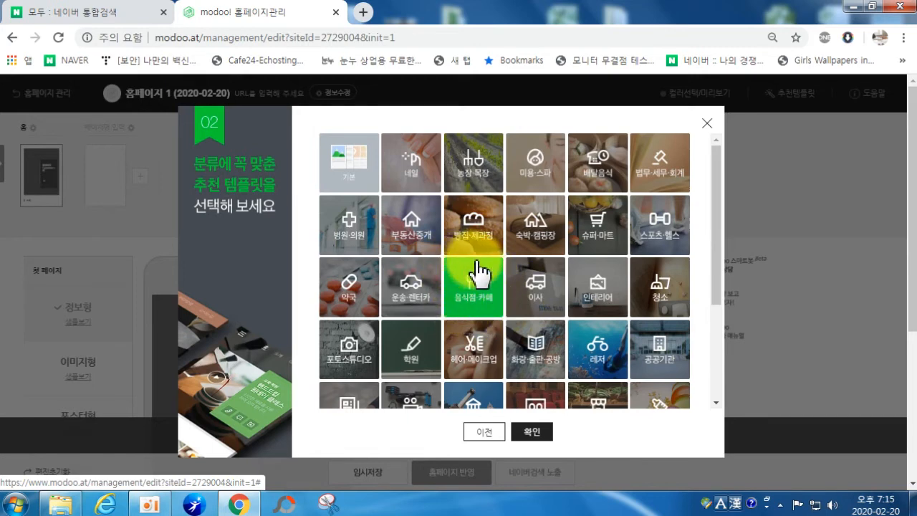
click(532, 432)
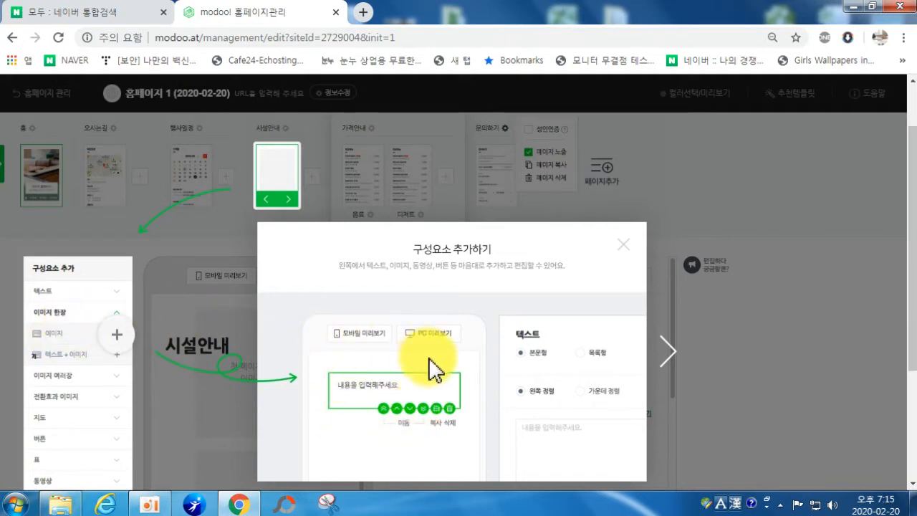
Step: Step through the six editor tips, from deleting components to grouping pages, then close the tutorial
click(668, 358)
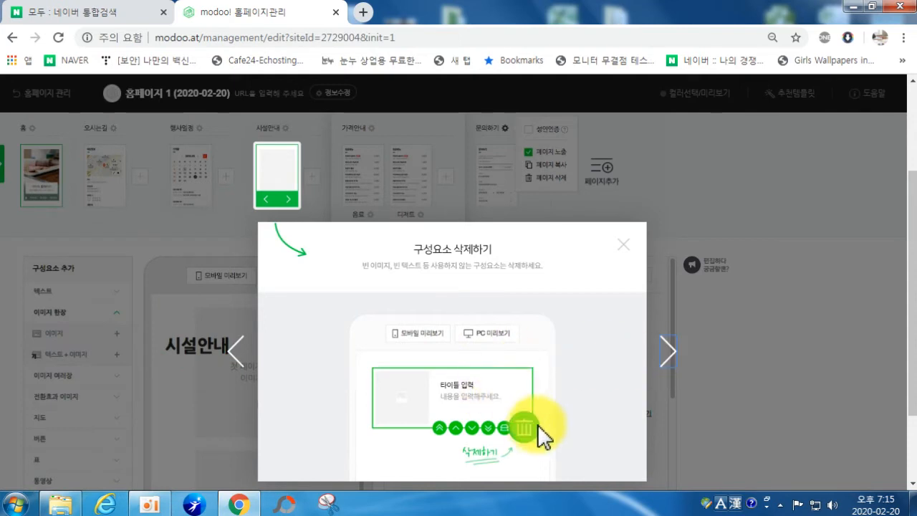
click(670, 362)
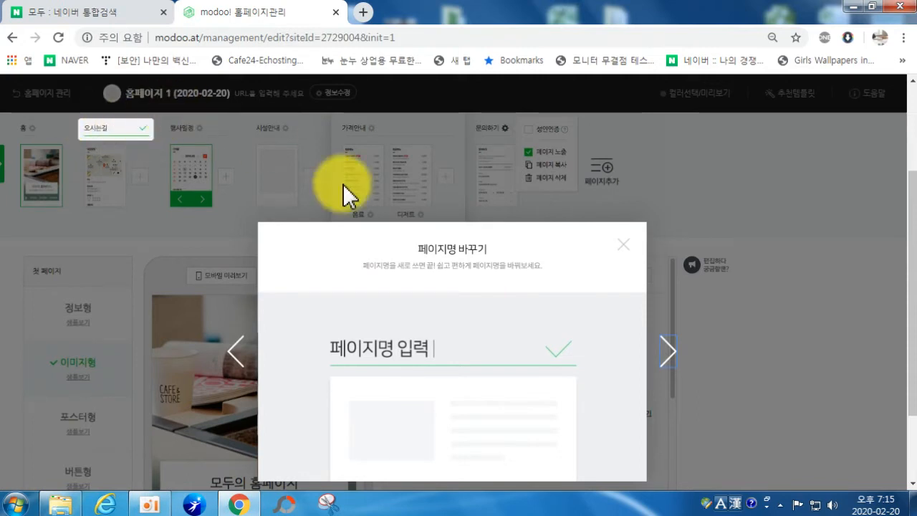
click(670, 354)
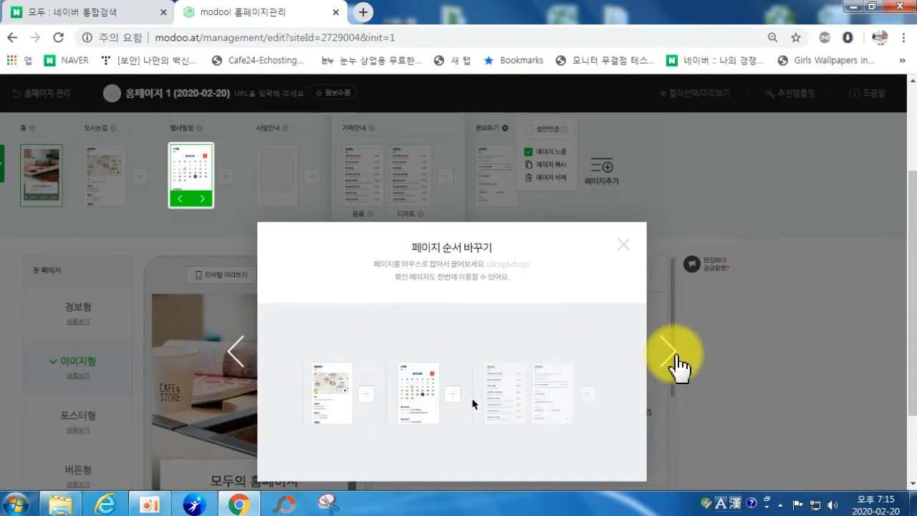
click(675, 358)
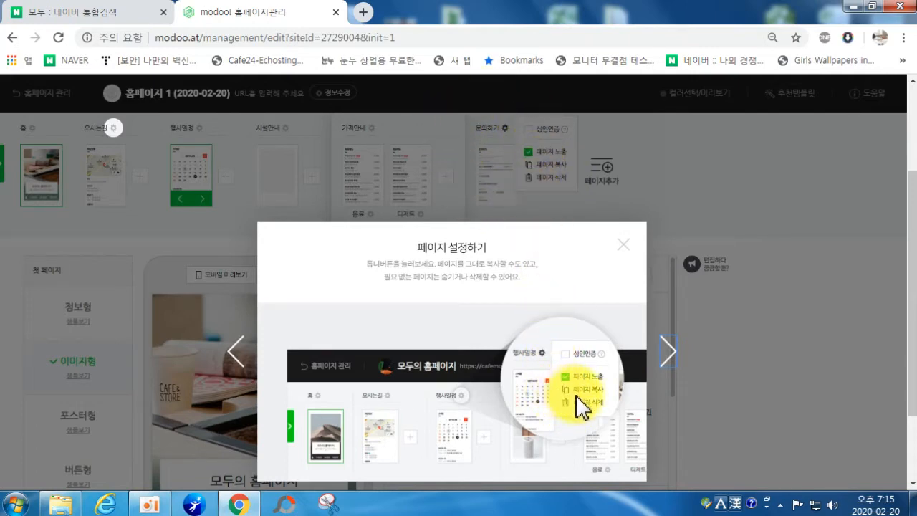
click(669, 361)
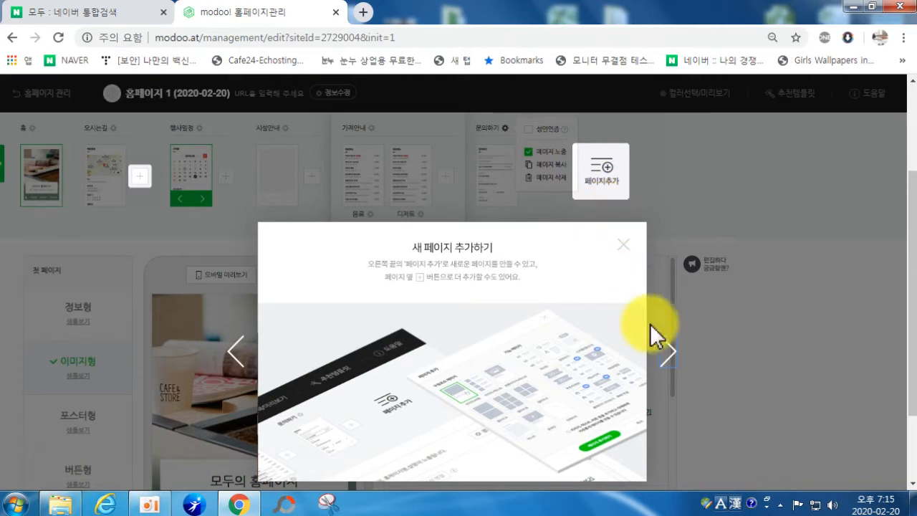
click(666, 356)
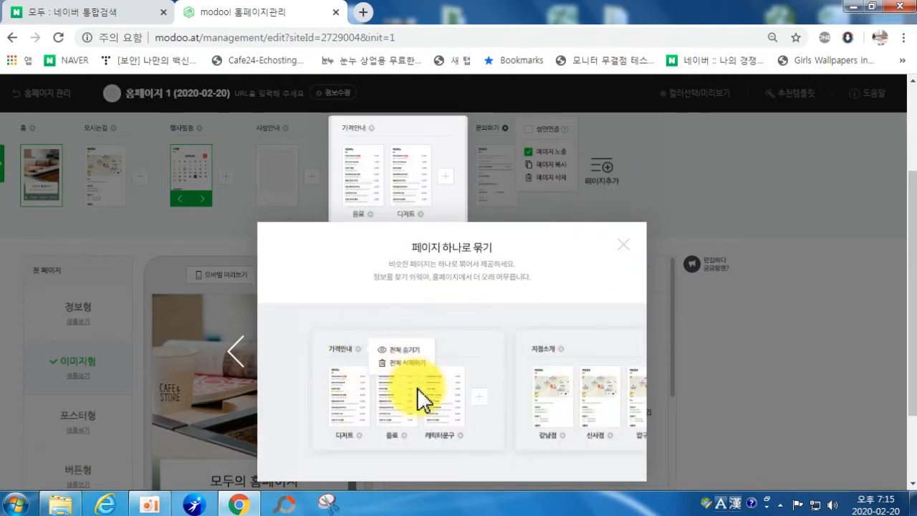
click(621, 247)
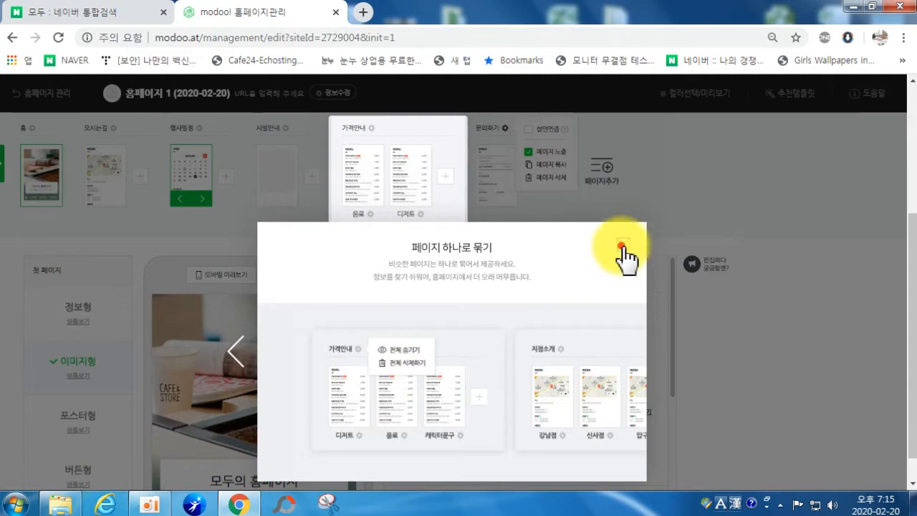
scroll(664, 242, up, 3)
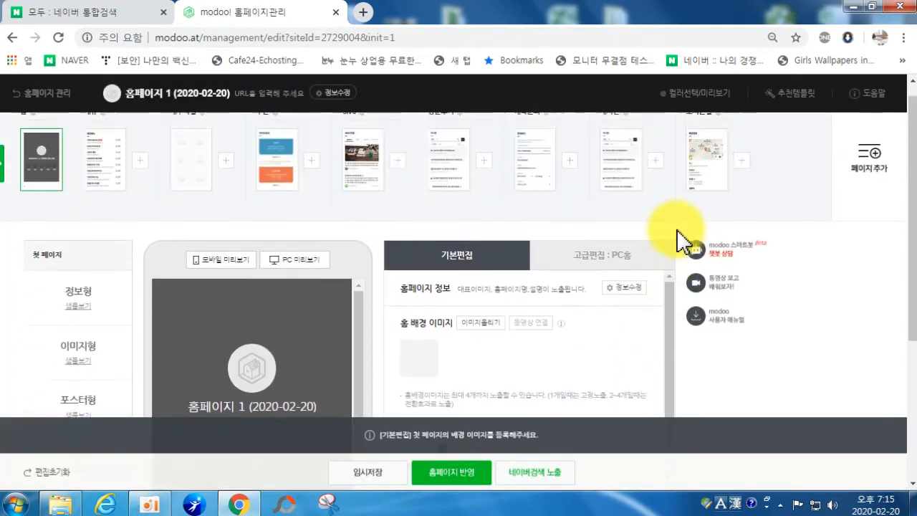
scroll(684, 242, up, 1)
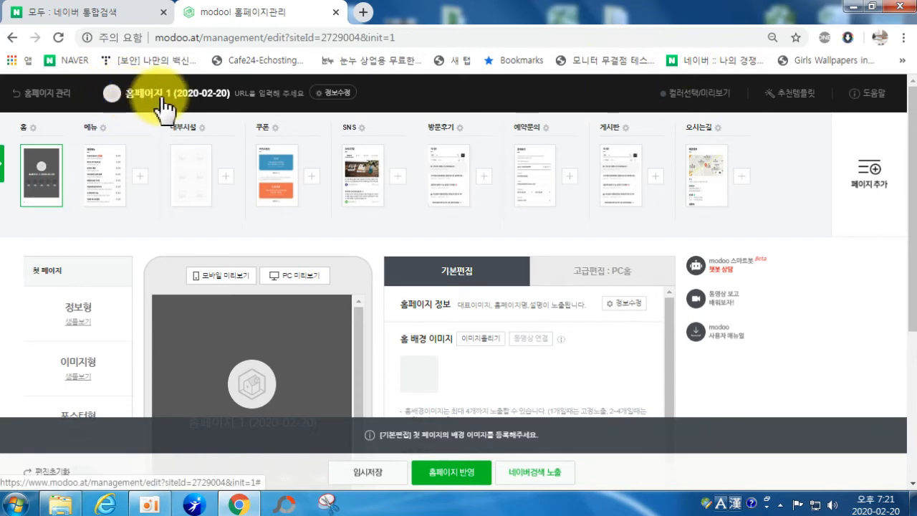
Step: In 정보수정, enter 바른커피생활 as the homepage name and begin typing baruncoffee1 as the address
click(341, 100)
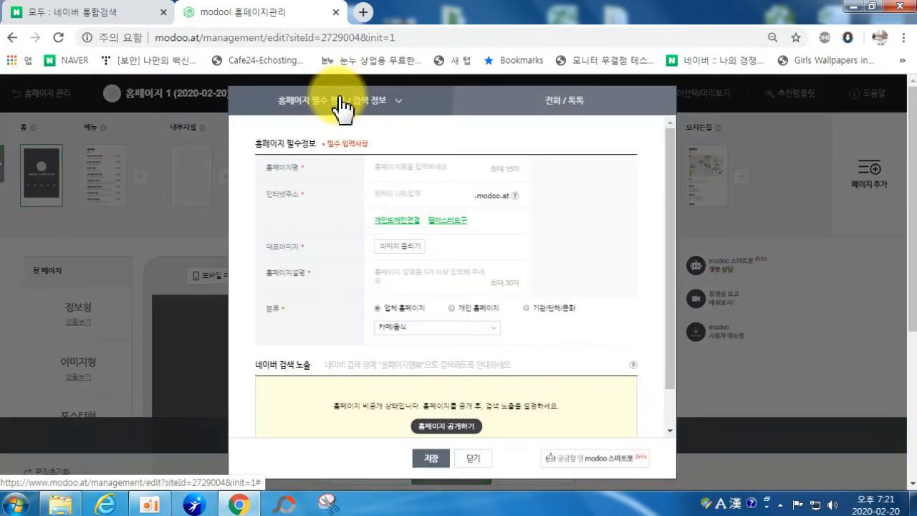
click(383, 171)
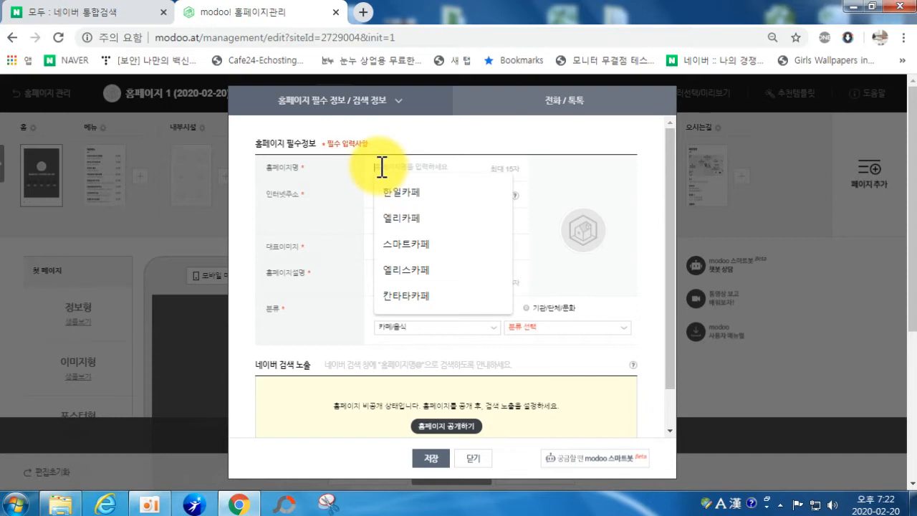
text(d)
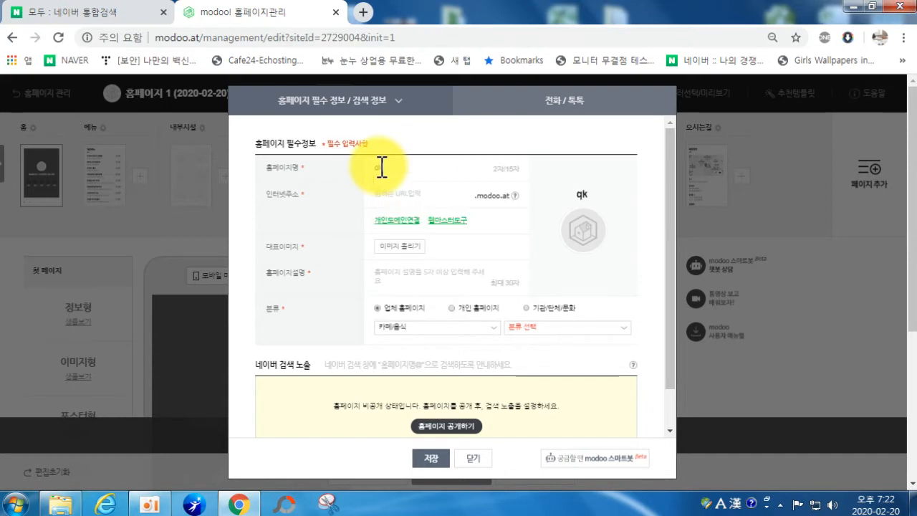
text(생활)
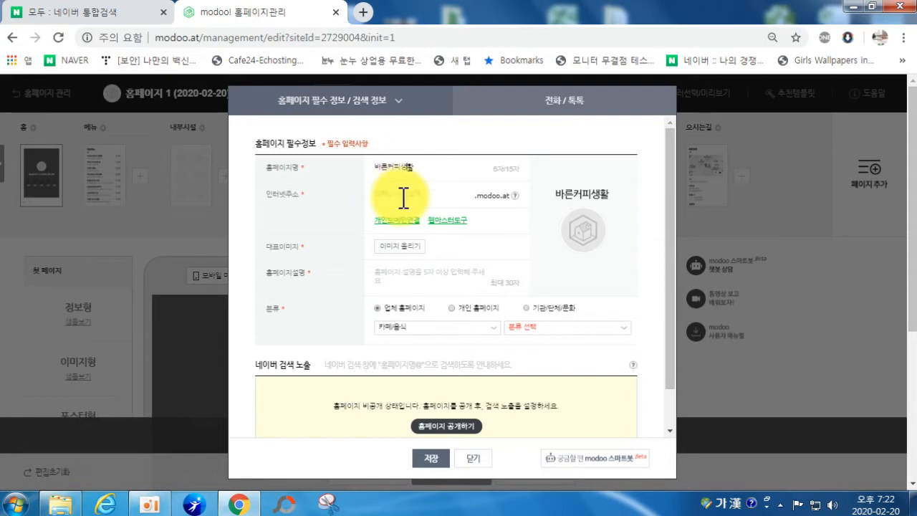
click(401, 194)
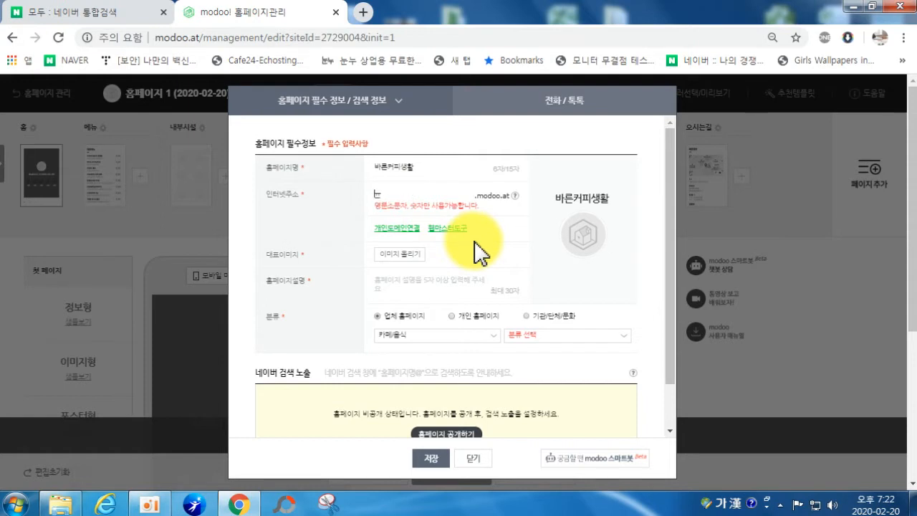
text(baru)
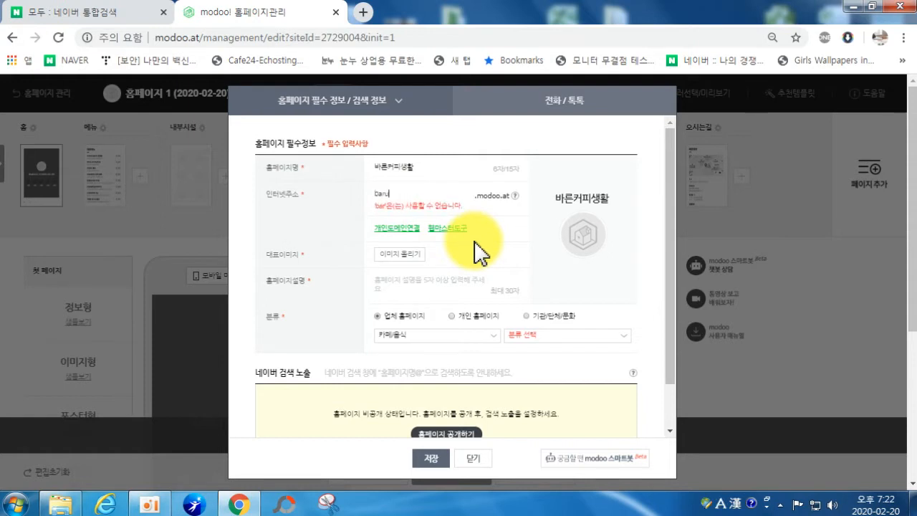
text(ncoffee1)
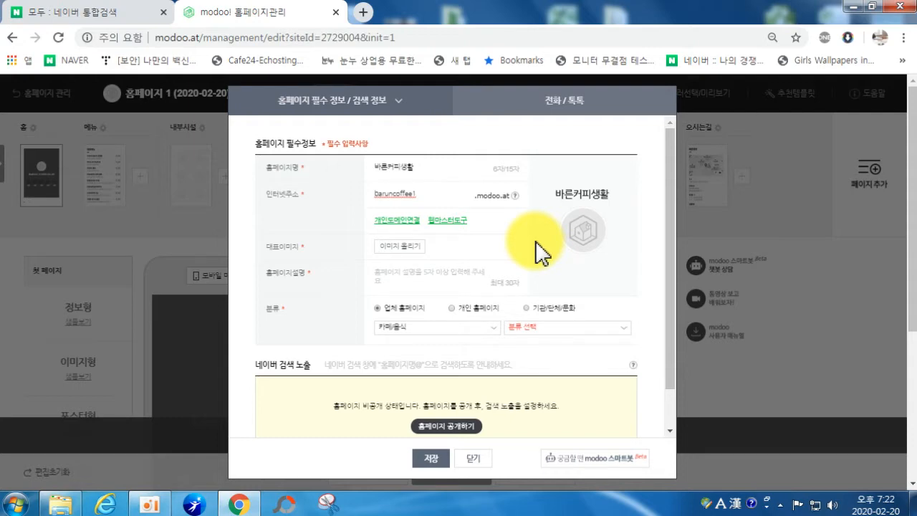
Step: Upload coffee image 5 from Desktop > 커피판매 and register it as the 대표이미지
click(386, 248)
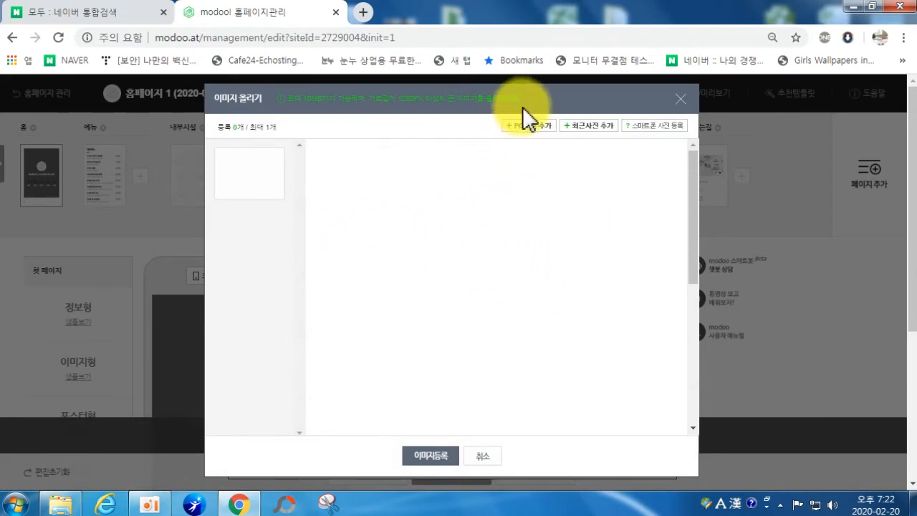
click(524, 125)
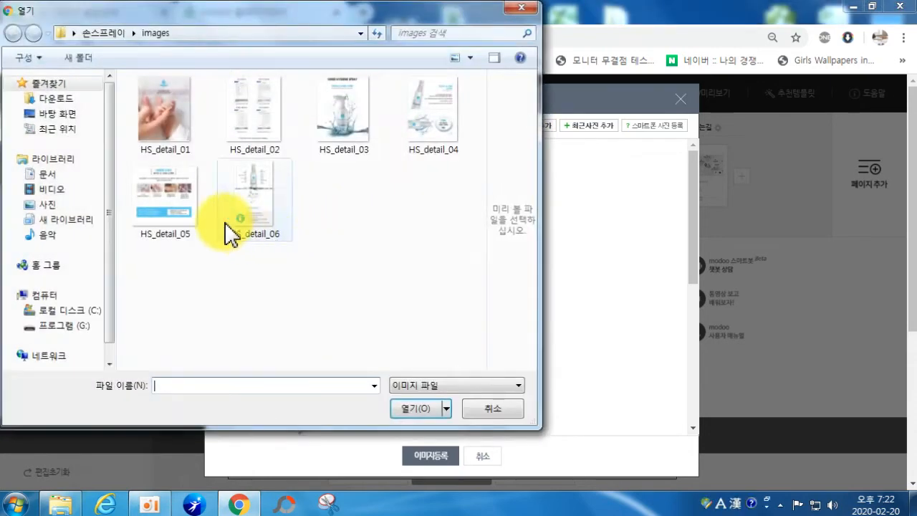
click(47, 114)
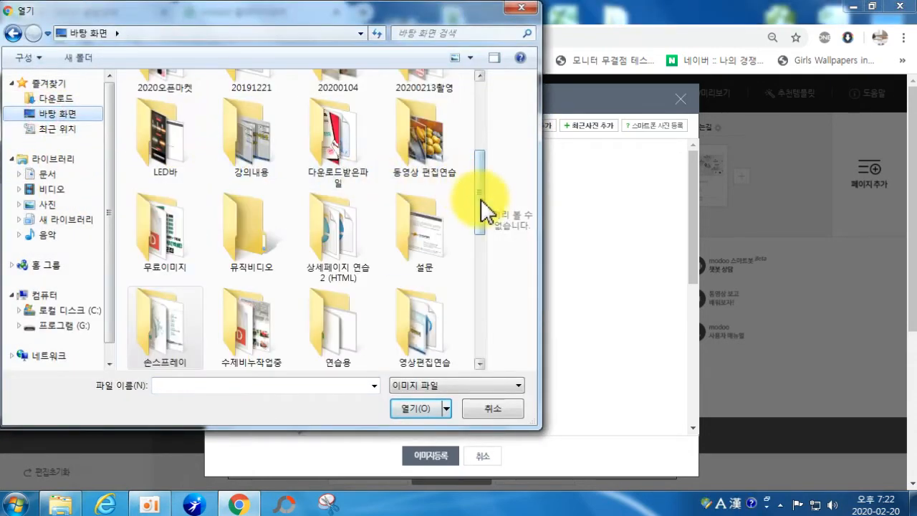
drag(480, 201, 482, 249)
double_click(408, 222)
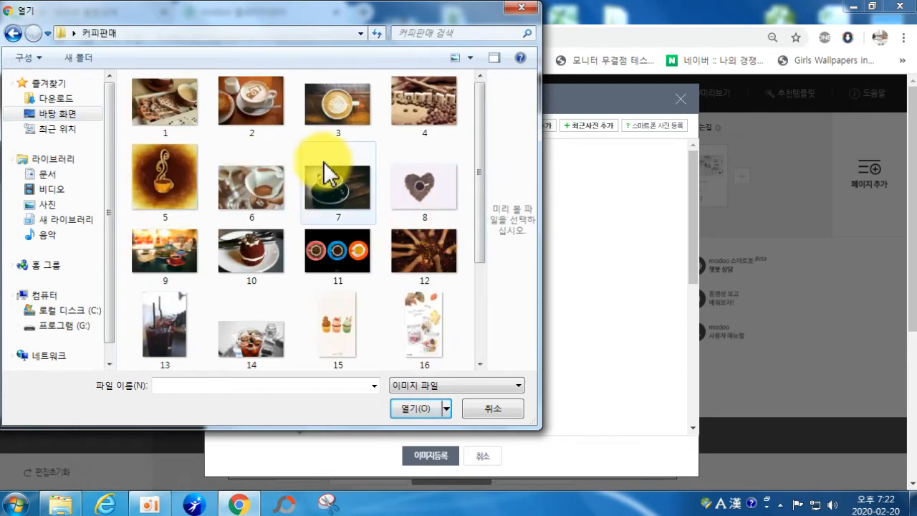
double_click(165, 187)
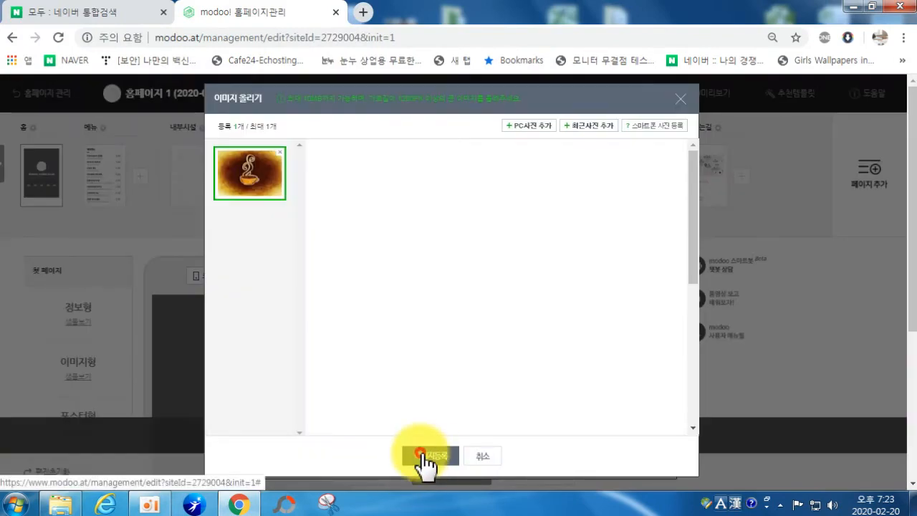
click(422, 455)
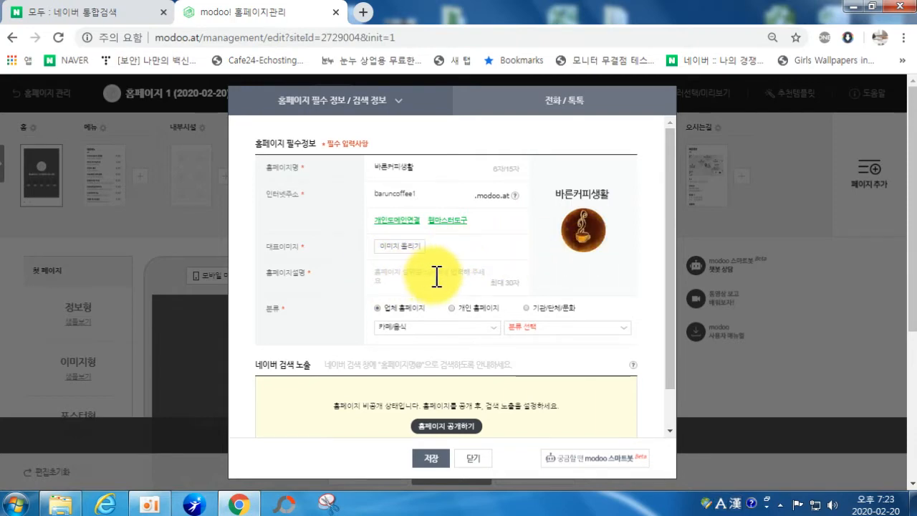
Step: Type the Korean description '아침을 깨우는 아메리카노의 향을 느껴보세요.', correcting typos and spacing
text(dk)
key(Hangul)
text(아침)
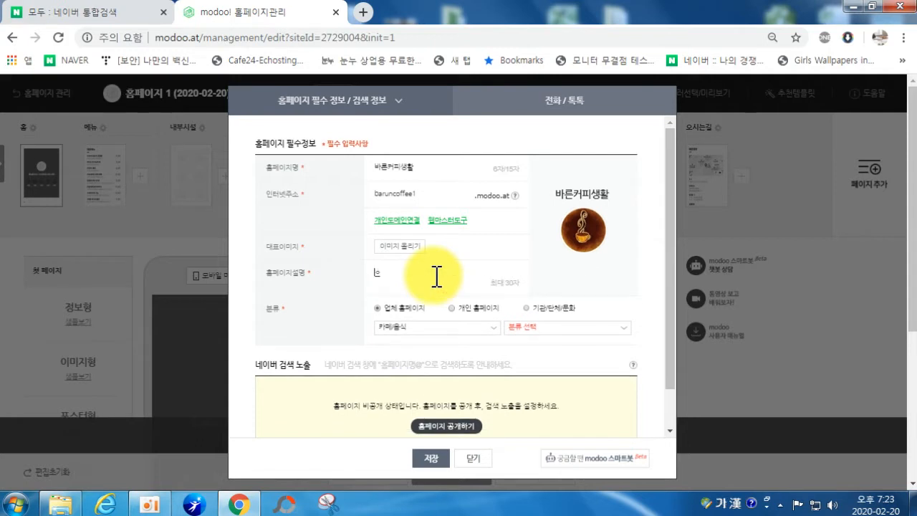
text(을 깽)
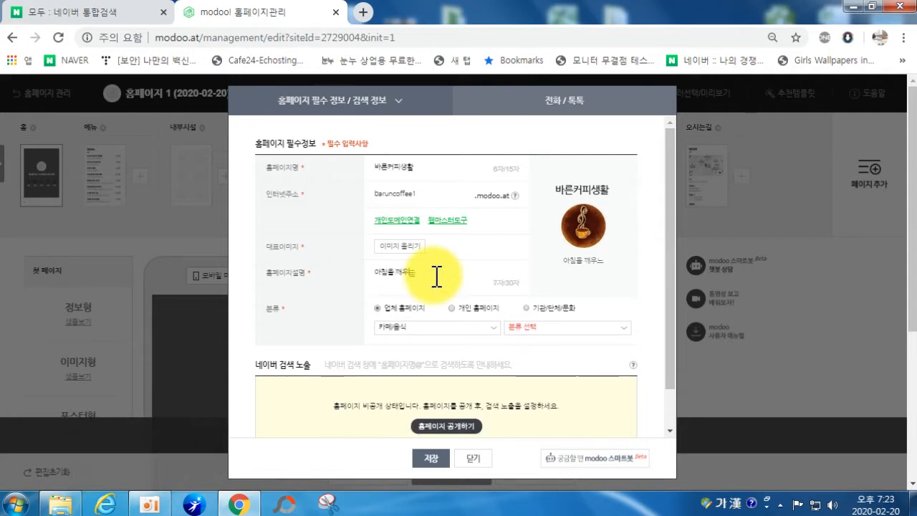
text(우는 아메리카노는)
text( ㅎ)
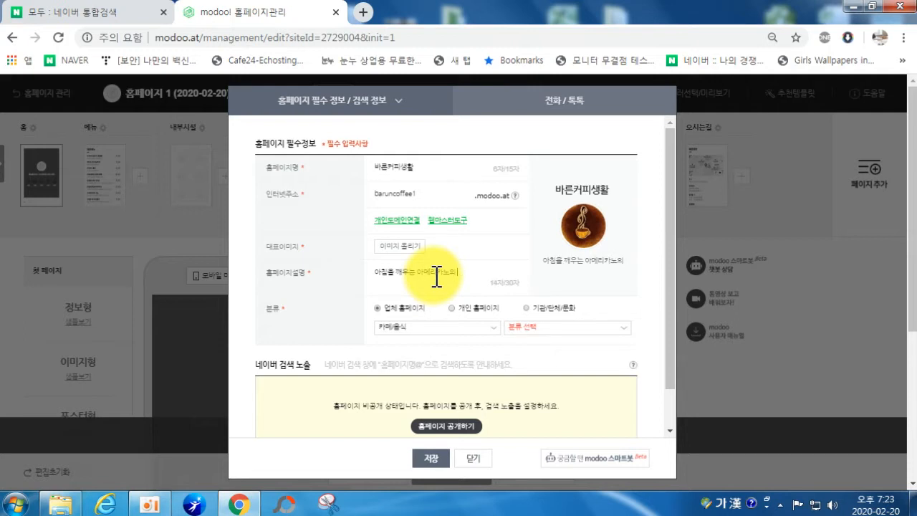
key(BackSpace)
key(BackSpace)
text(향)
text(을는)
text(껴)
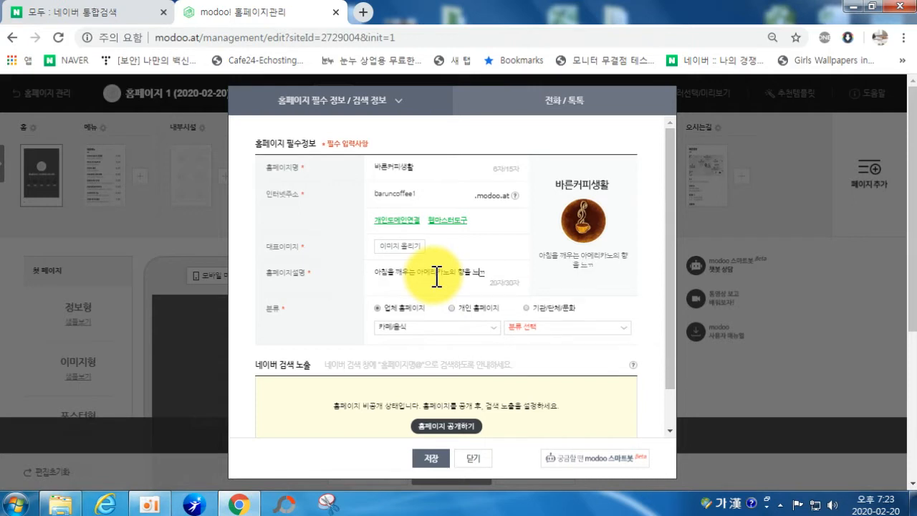
text(보세요.)
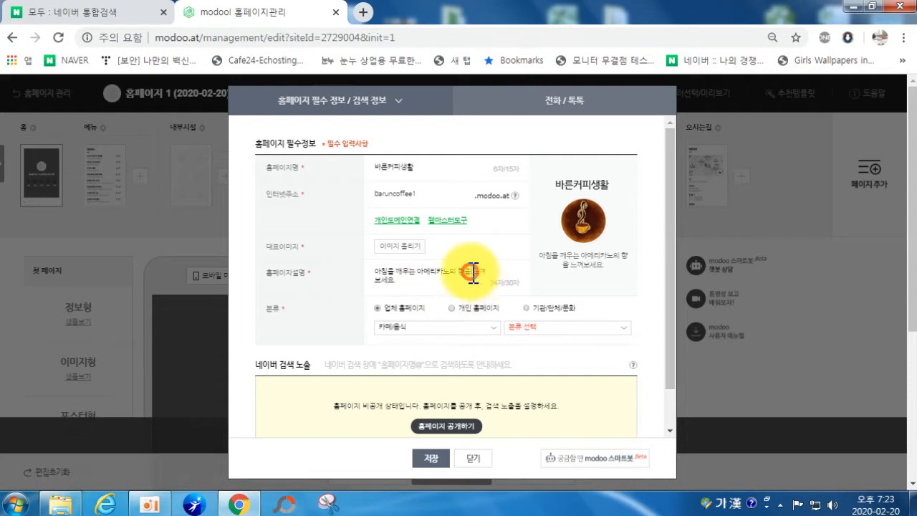
click(473, 272)
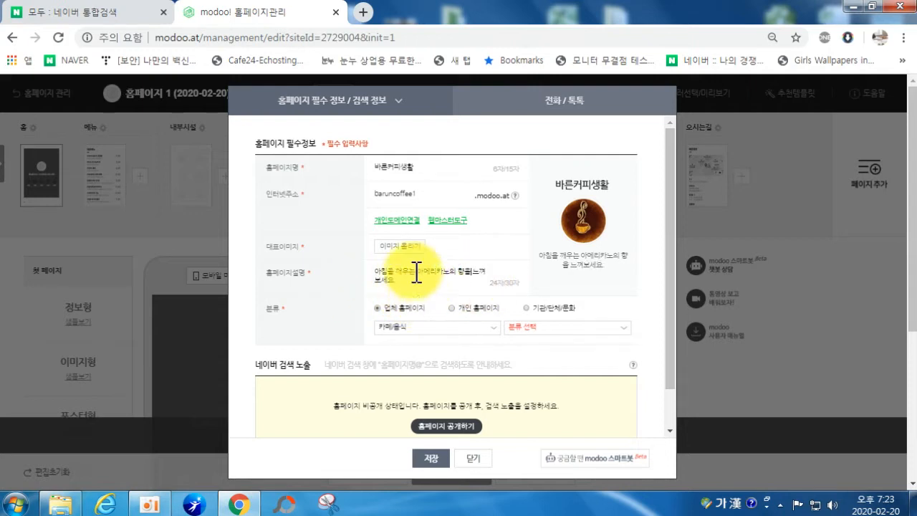
Step: In a new browser window, search NAVER for 한일컴퓨터학원
right_click(238, 507)
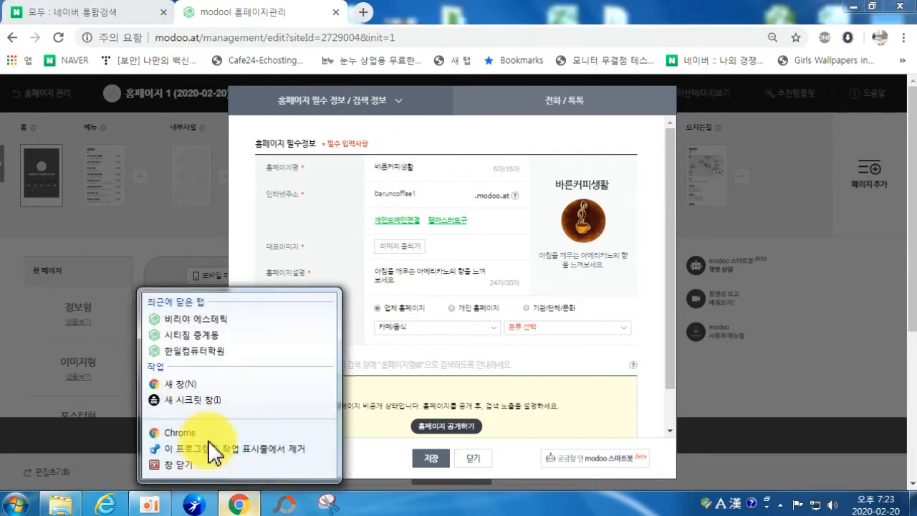
click(208, 434)
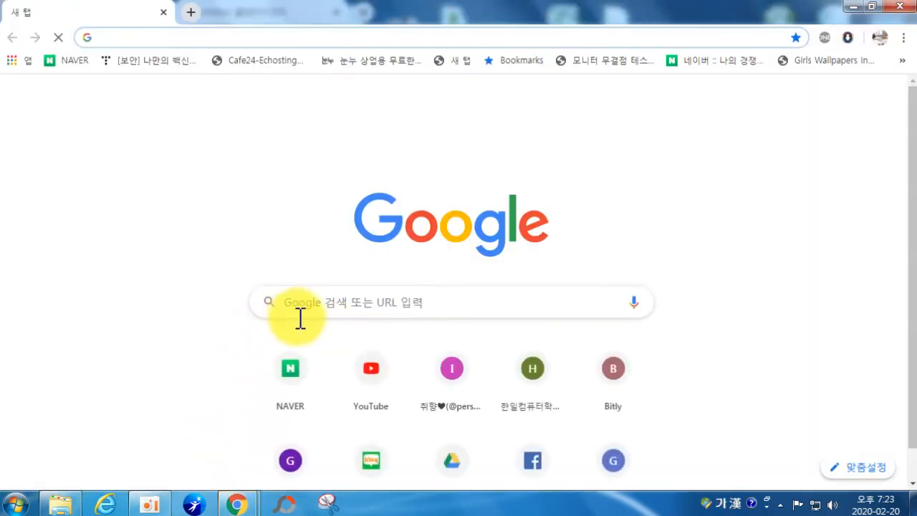
click(298, 372)
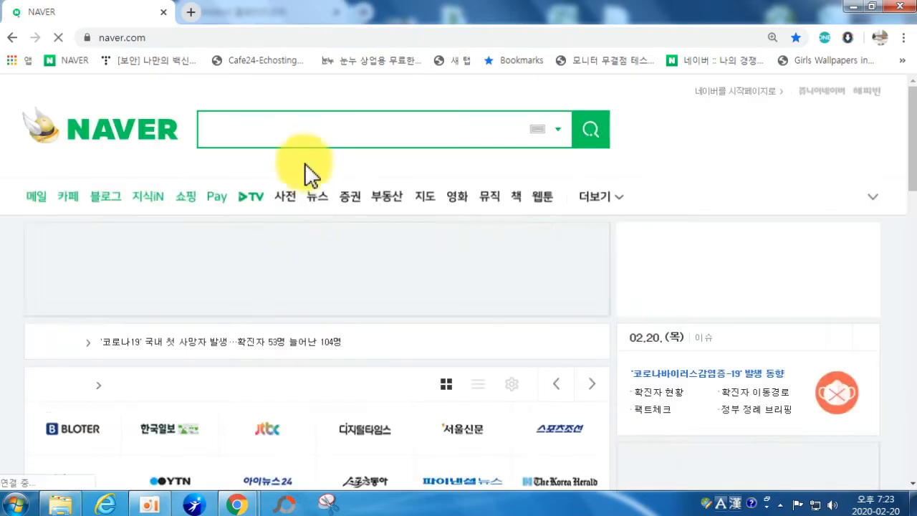
key(Hangul)
text(ㅎ)
text(한일컴퓨터하)
text(ㄱ원)
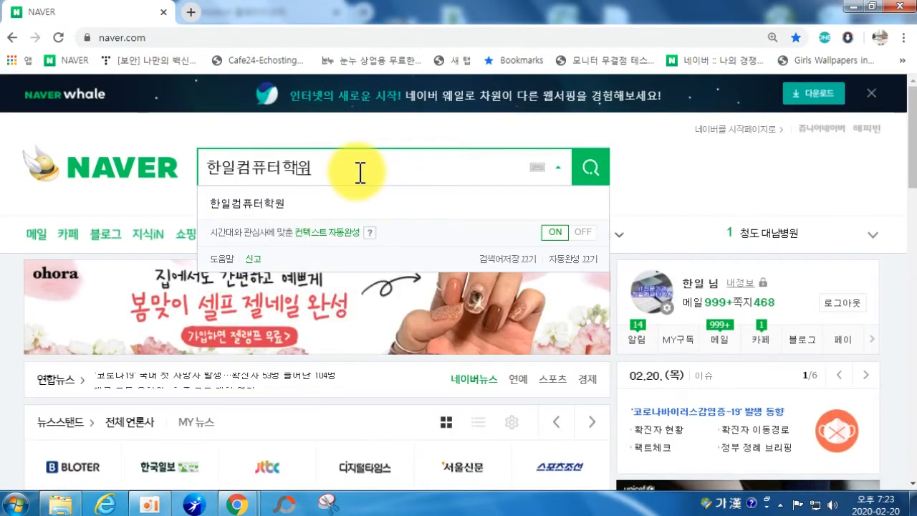
key(Return)
scroll(227, 286, down, 5)
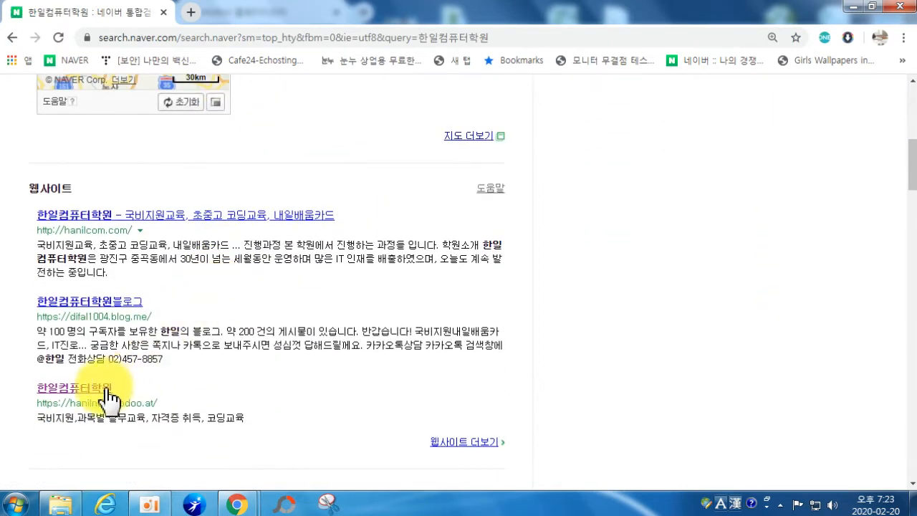
Step: Select the modoo site's description snippet in the results, then return to the modoo settings window
drag(37, 420, 248, 419)
click(251, 420)
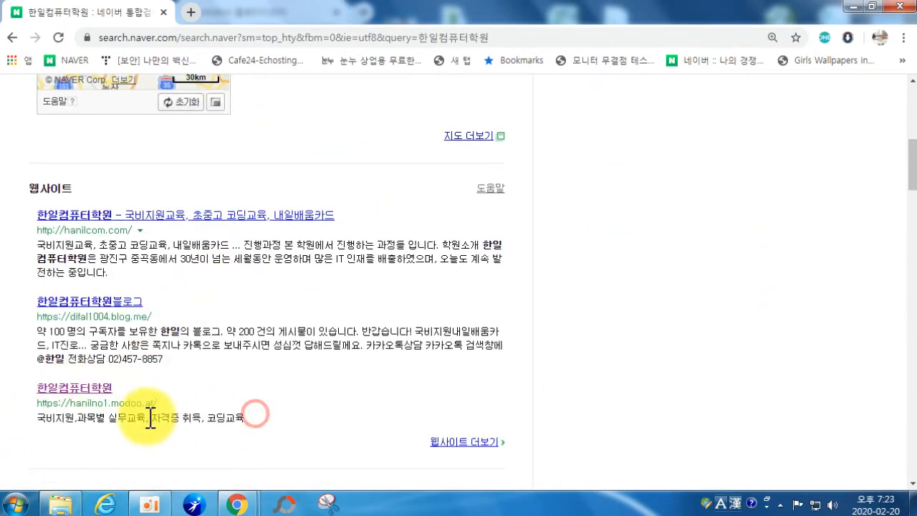
mouse_move(243, 505)
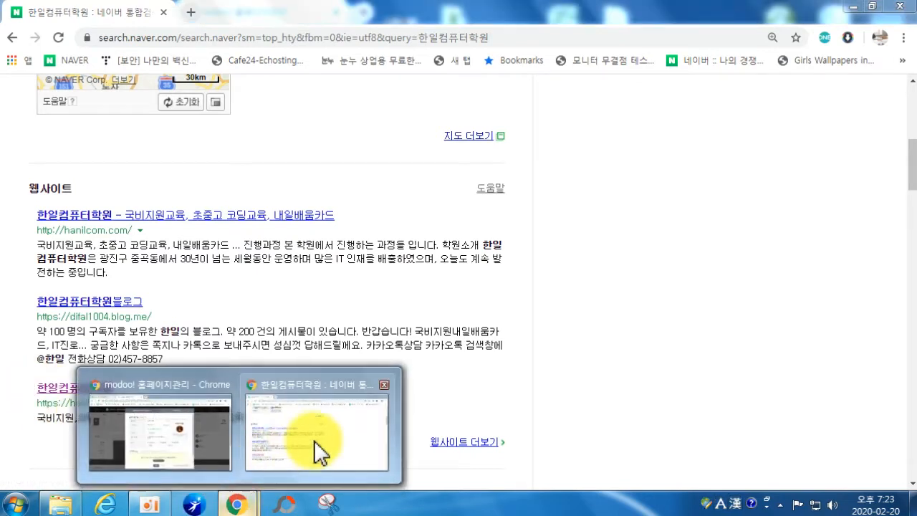
click(174, 453)
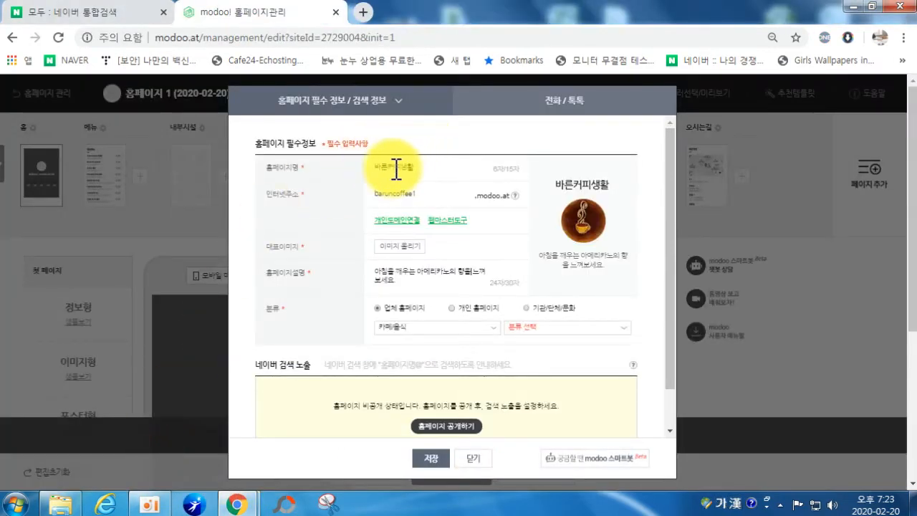
mouse_move(236, 505)
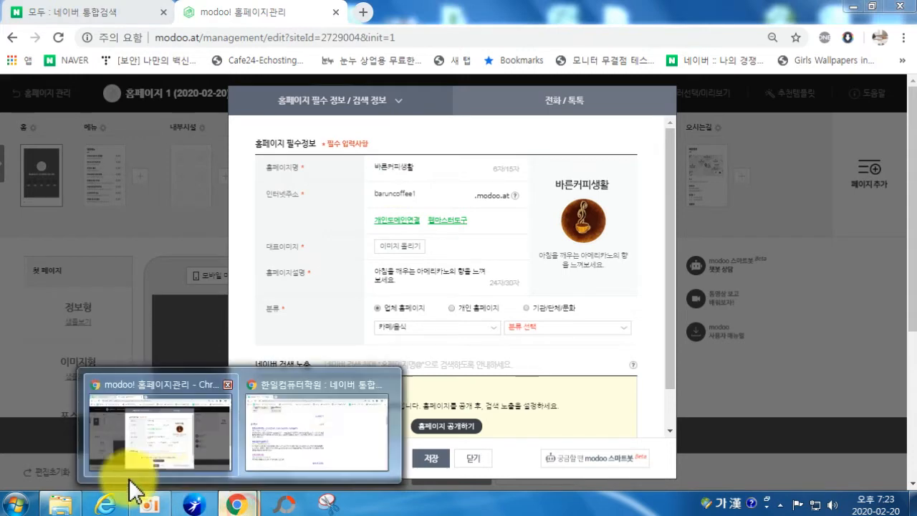
click(286, 455)
drag(39, 420, 247, 420)
click(236, 505)
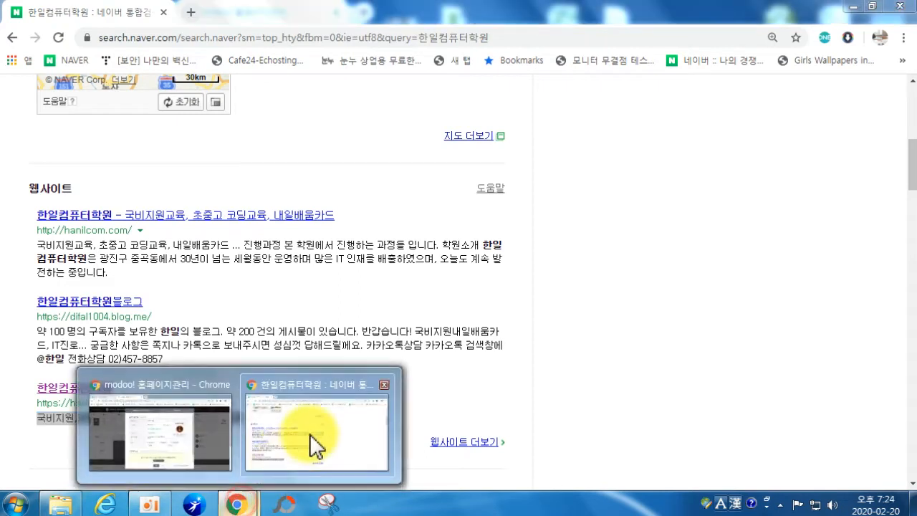
click(204, 433)
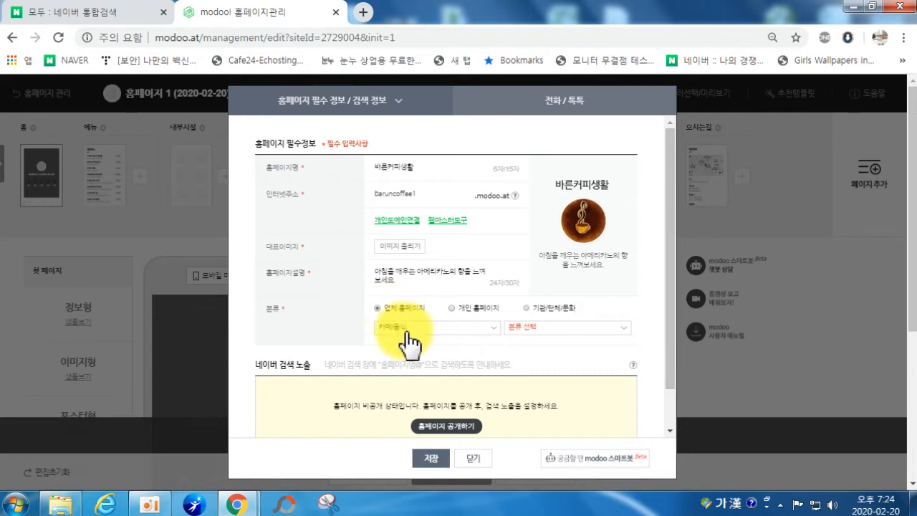
Step: Pick 카페 in the 분류 선택 list, save the required info, and confirm the saved alert
click(556, 329)
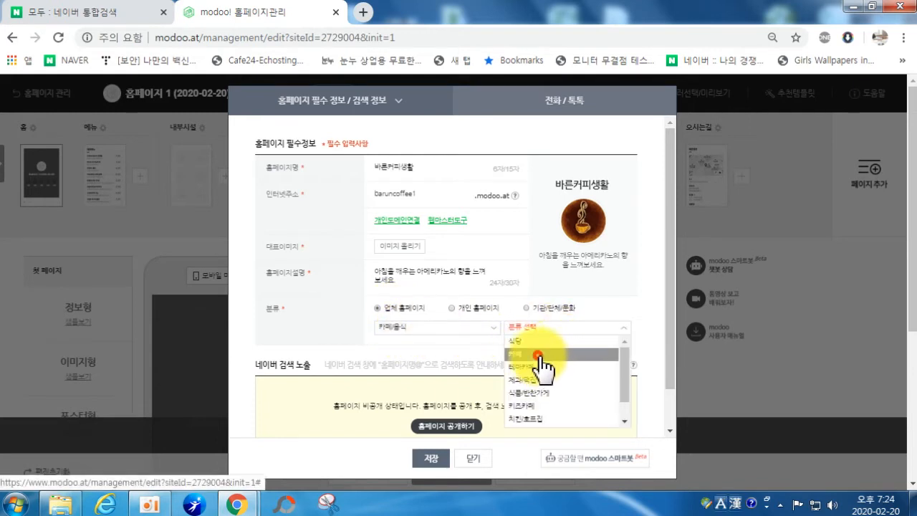
click(538, 354)
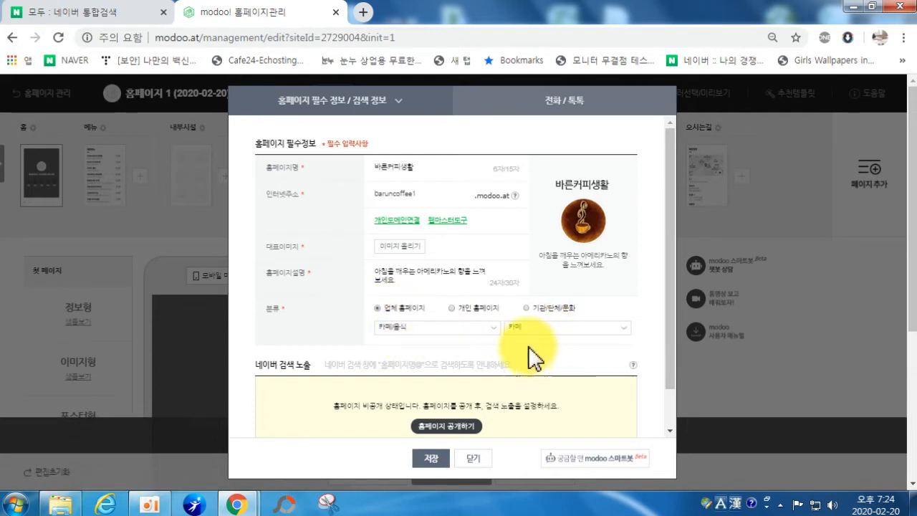
scroll(442, 393, down, 1)
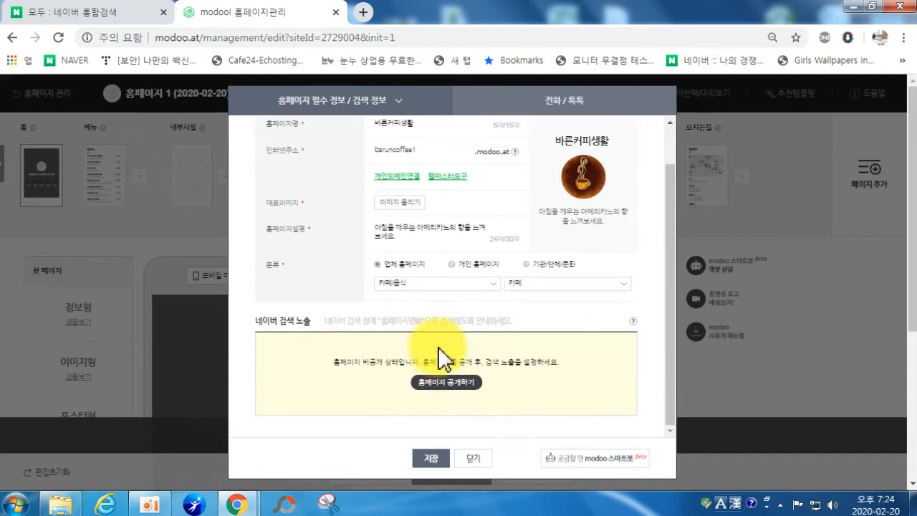
click(432, 462)
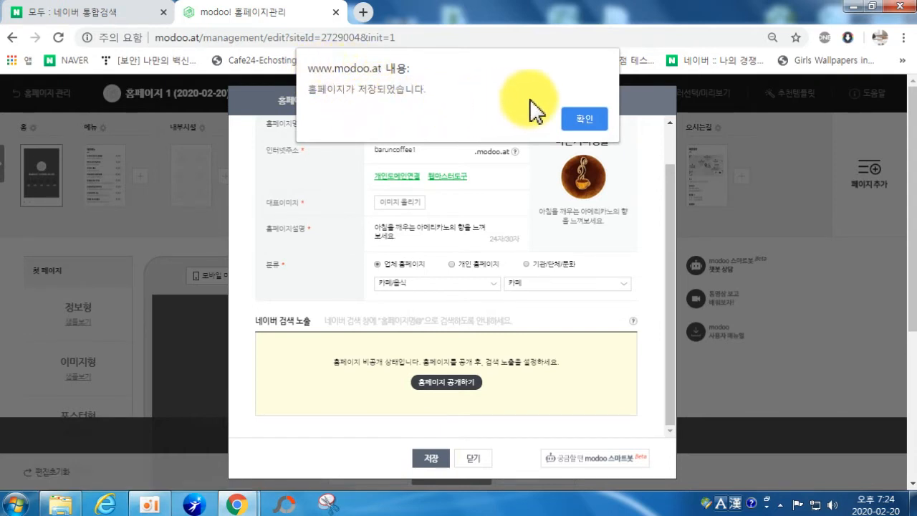
click(593, 128)
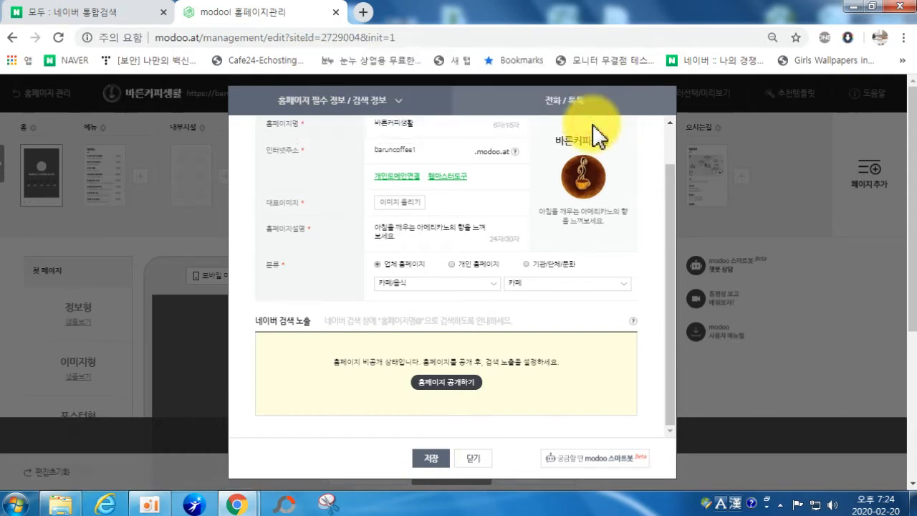
Step: Switch to the 전화/톡톡 settings, check the phone number, and open the 비즈넘버란? help
scroll(521, 176, up, 1)
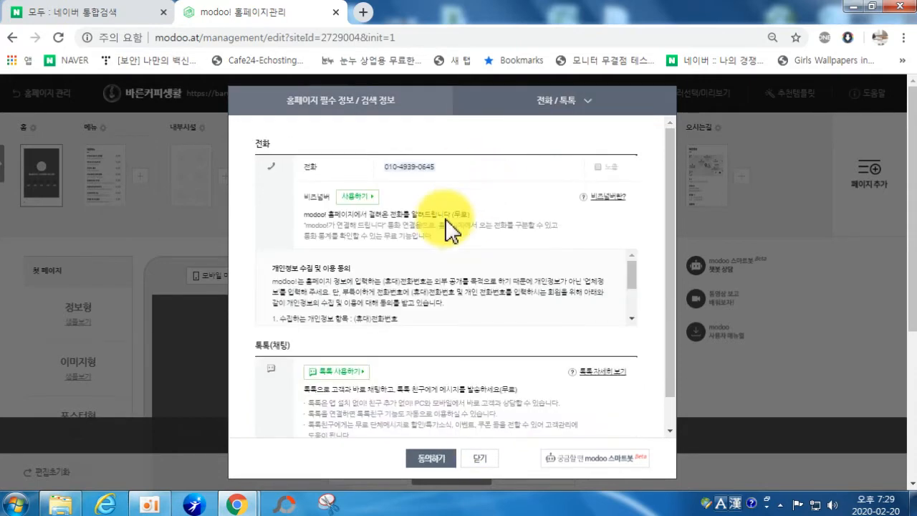
click(401, 108)
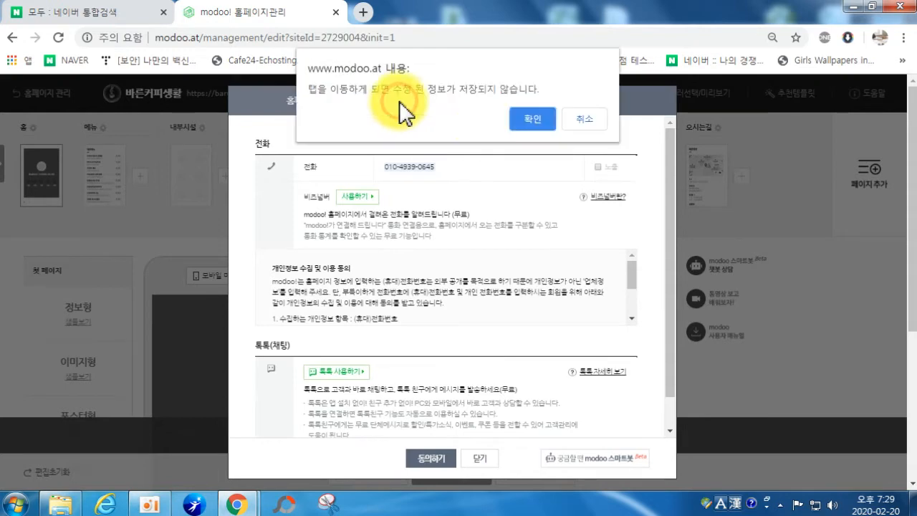
click(534, 122)
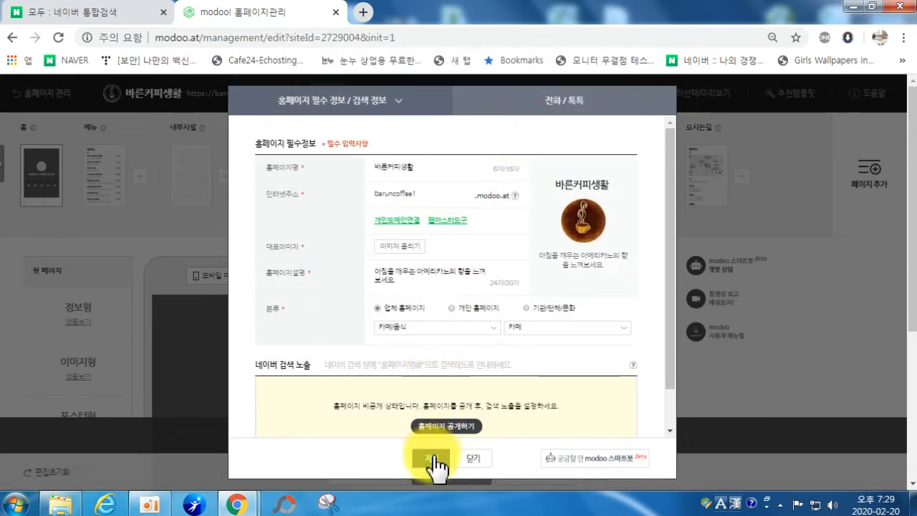
click(548, 104)
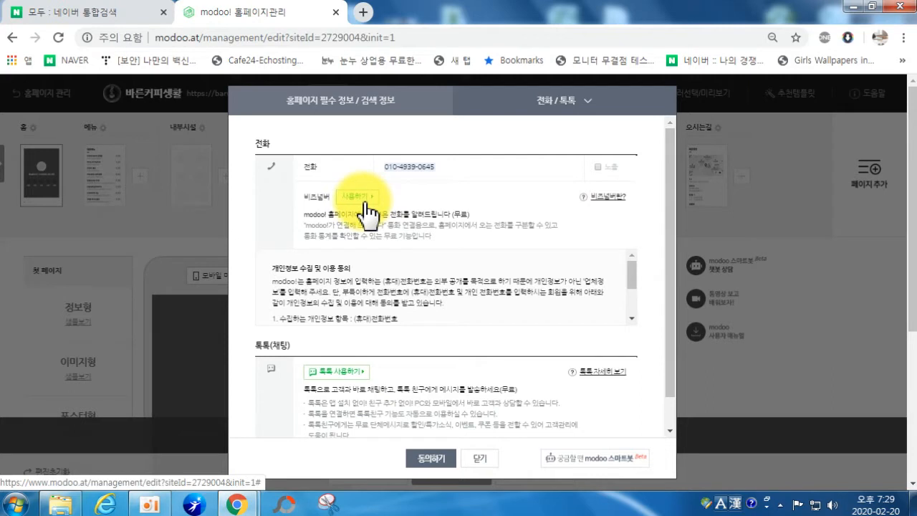
click(414, 174)
click(602, 198)
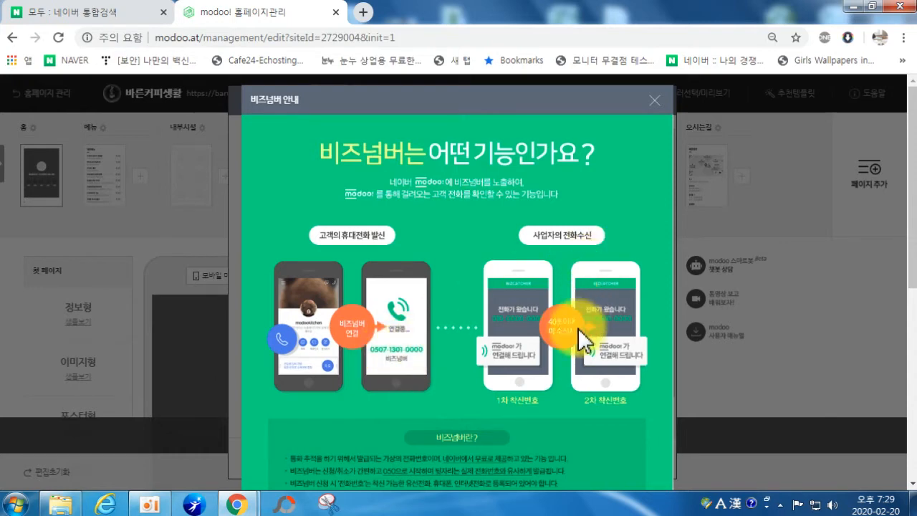
Step: Close the BizNumber guide, agree to the phone terms, confirm the save, and close settings
scroll(512, 314, down, 1)
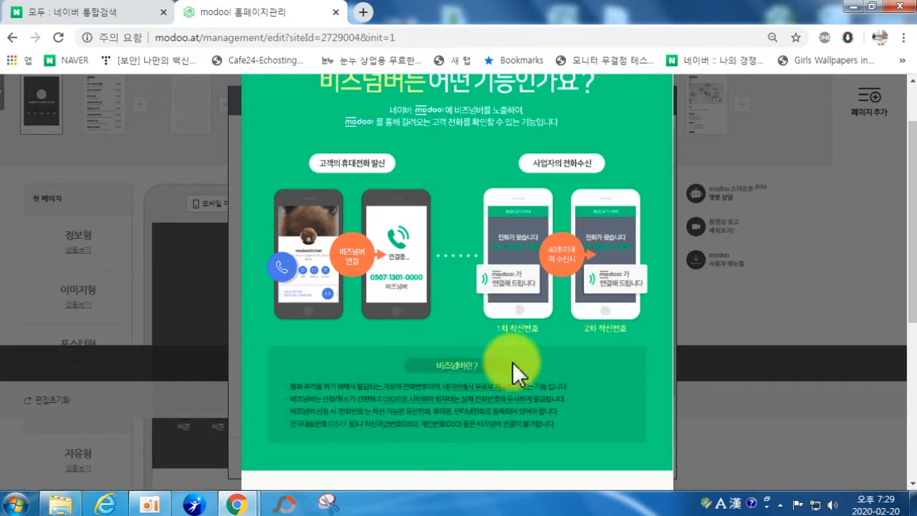
scroll(563, 201, up, 1)
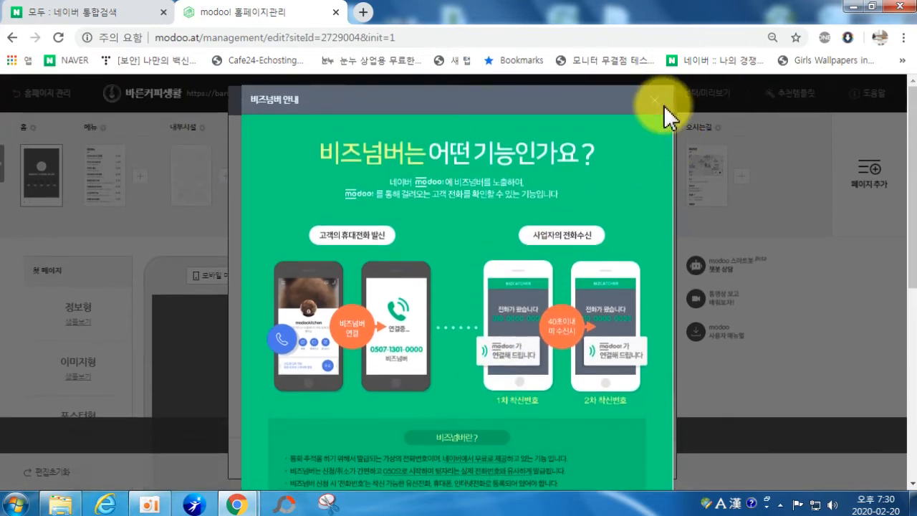
click(655, 107)
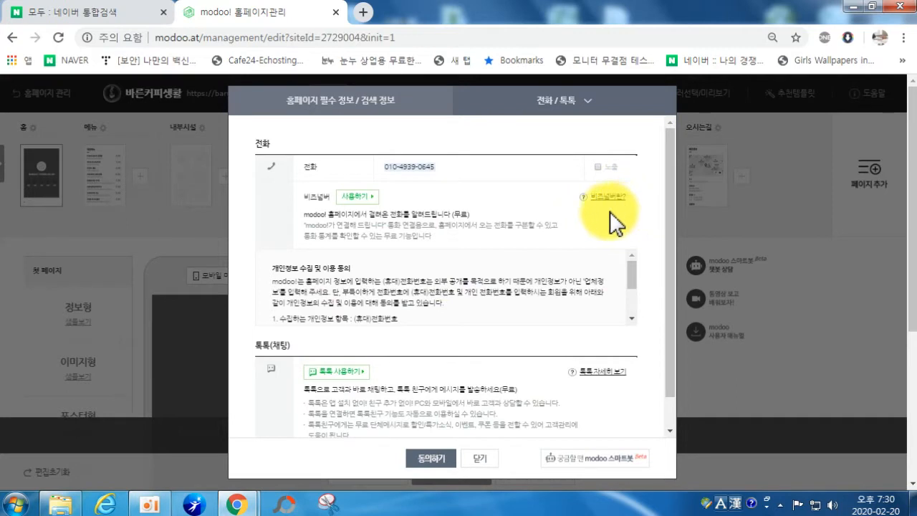
click(432, 458)
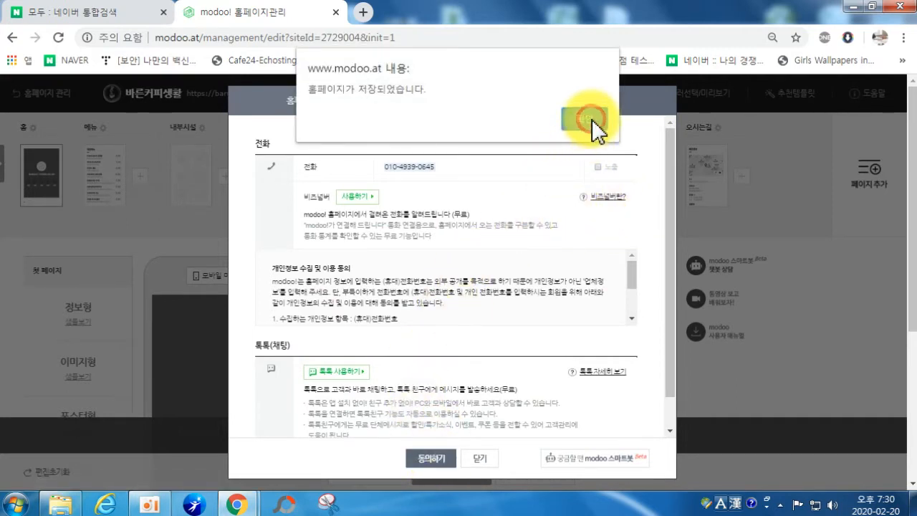
click(593, 122)
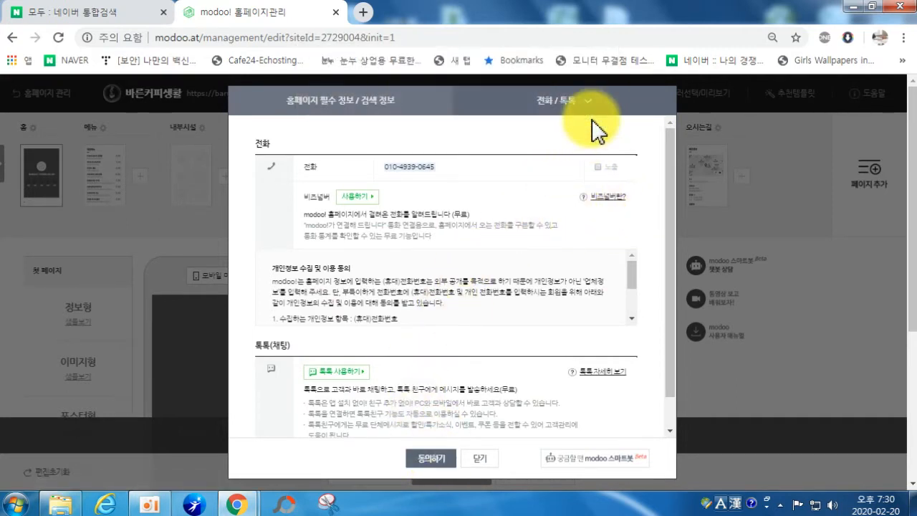
click(482, 462)
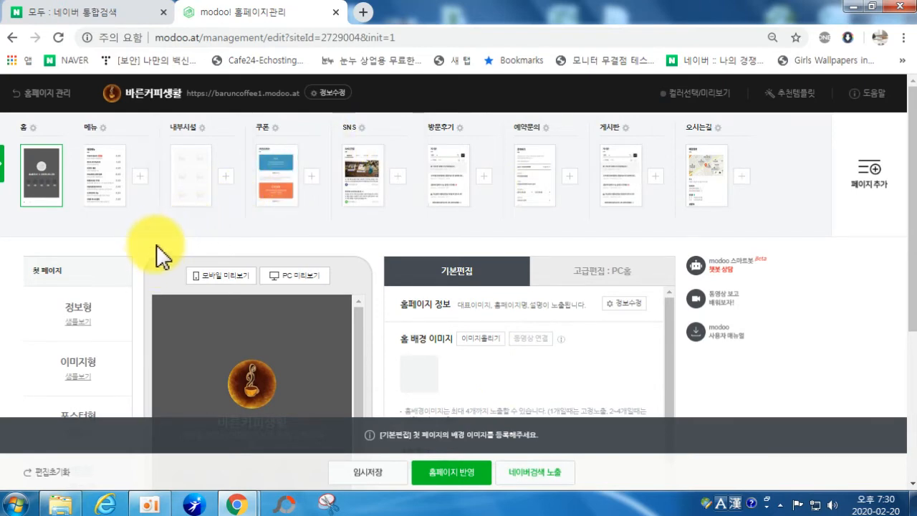
Step: Preview the 정보형 and then 이미지형 first-page samples, scrolling through each
scroll(78, 260, down, 1)
scroll(78, 260, down, 1)
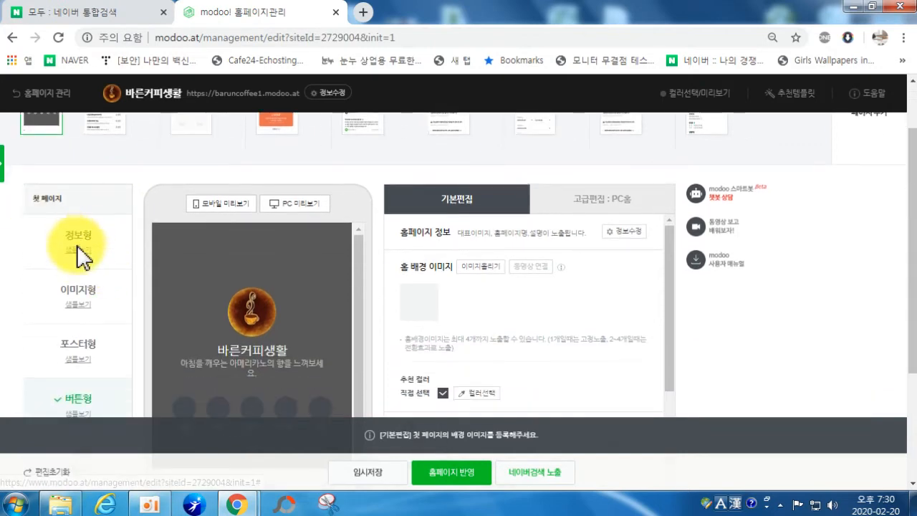
click(75, 251)
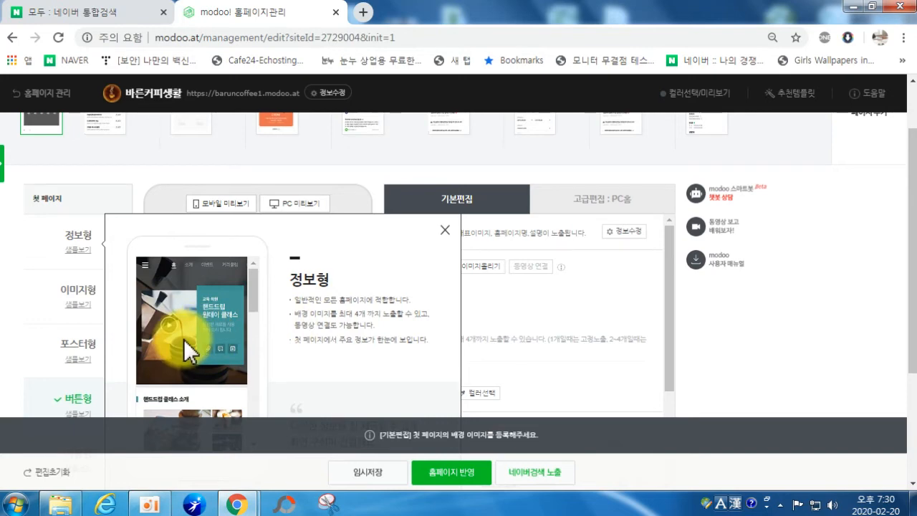
scroll(185, 341, down, 2)
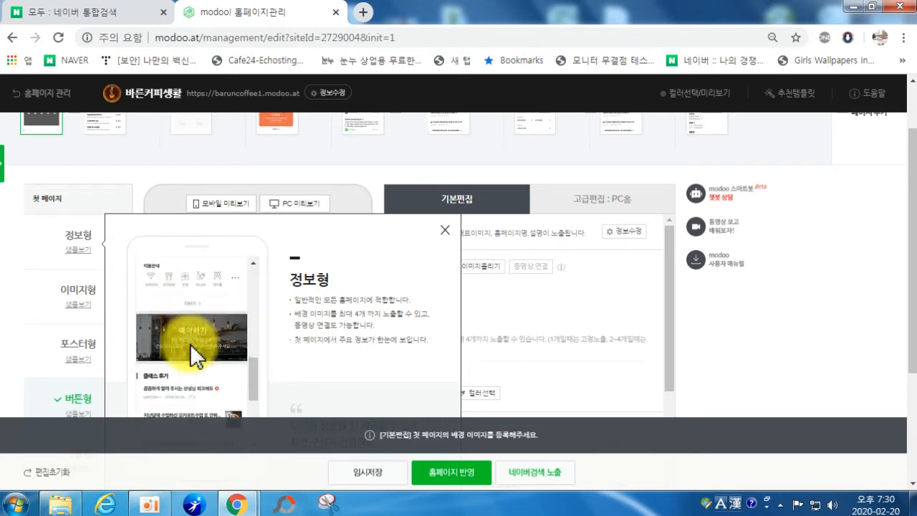
scroll(190, 344, down, 3)
click(445, 230)
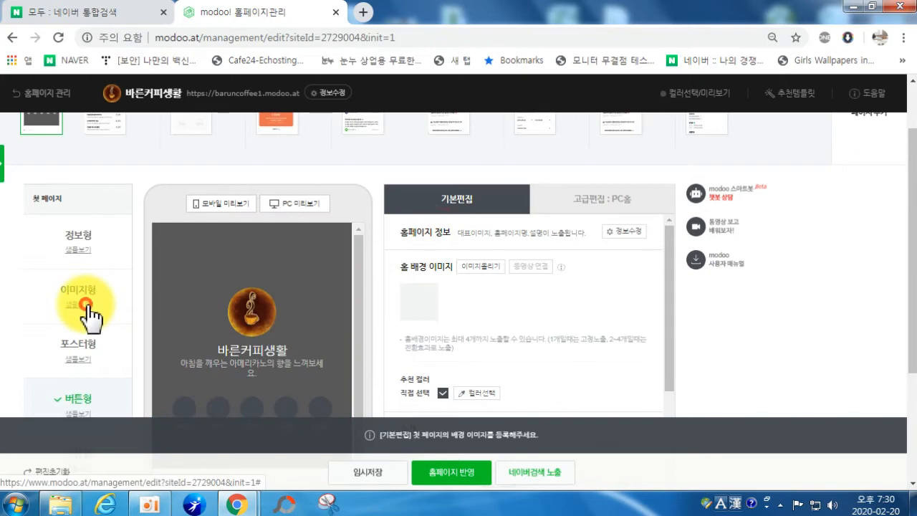
click(80, 304)
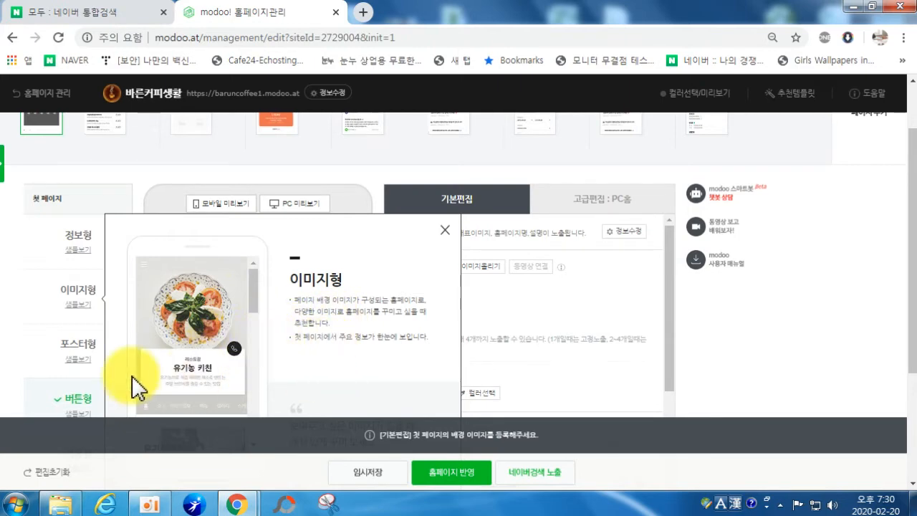
scroll(240, 337, down, 5)
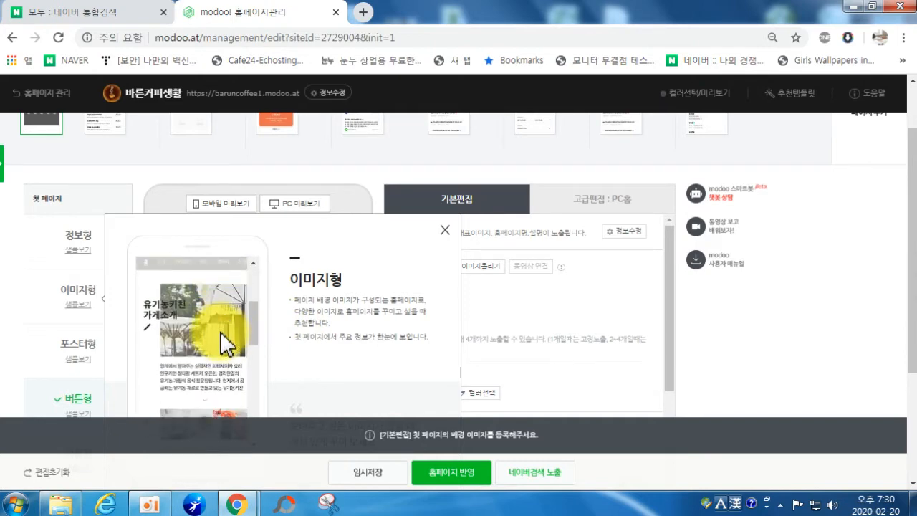
scroll(220, 332, down, 10)
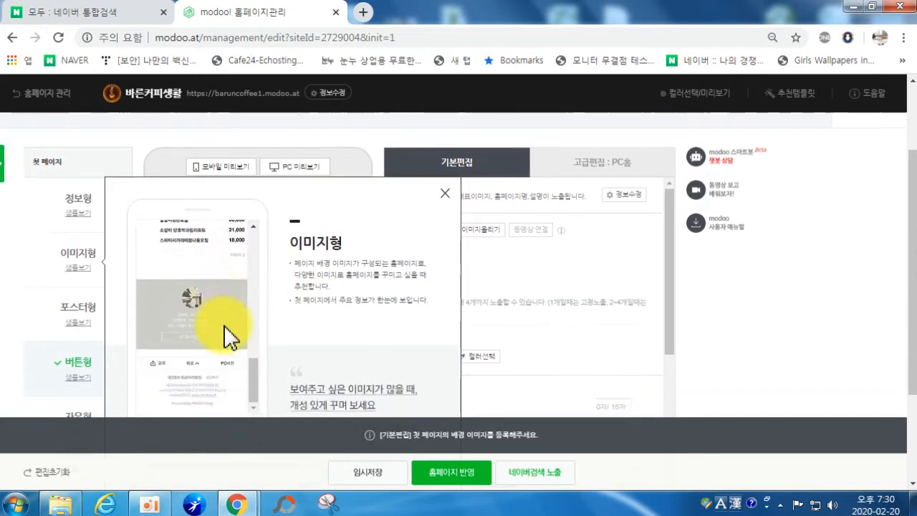
scroll(221, 269, up, 5)
scroll(386, 166, up, 2)
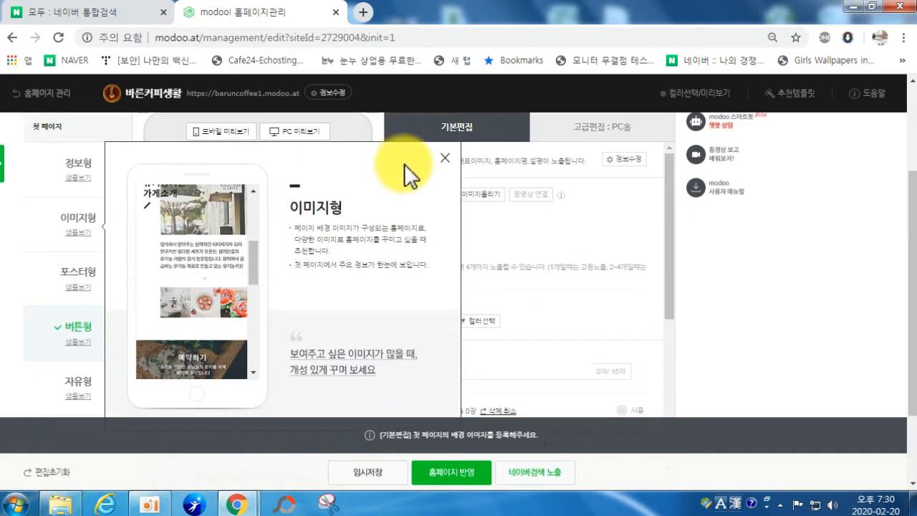
Step: Open and scroll through the 포스터형 first-page sample
click(445, 159)
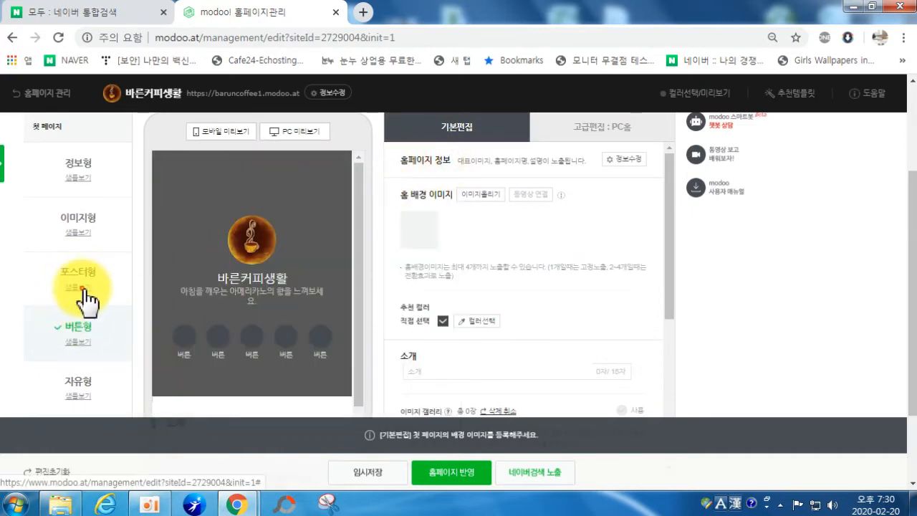
click(80, 288)
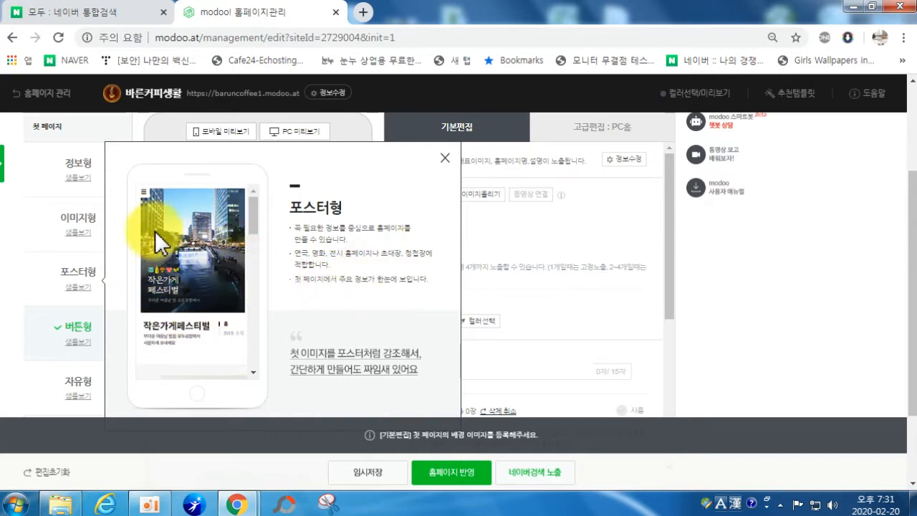
scroll(171, 247, down, 5)
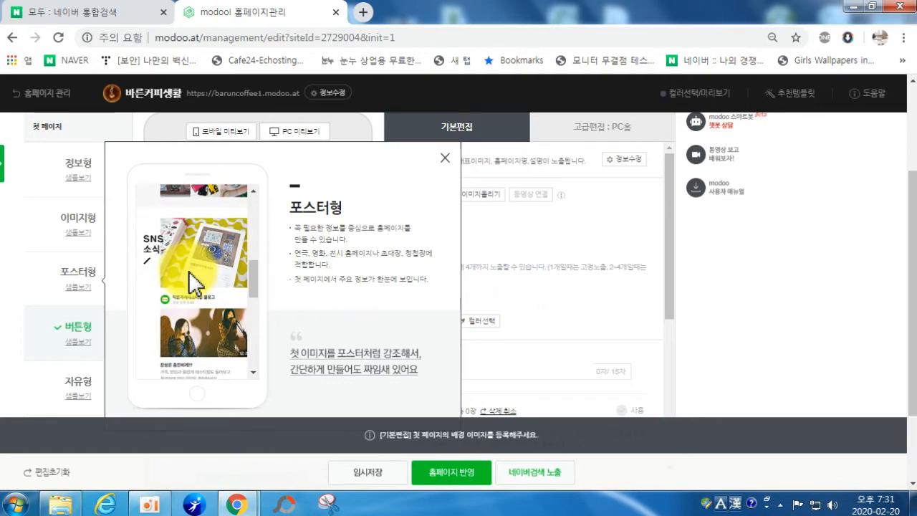
scroll(189, 272, up, 5)
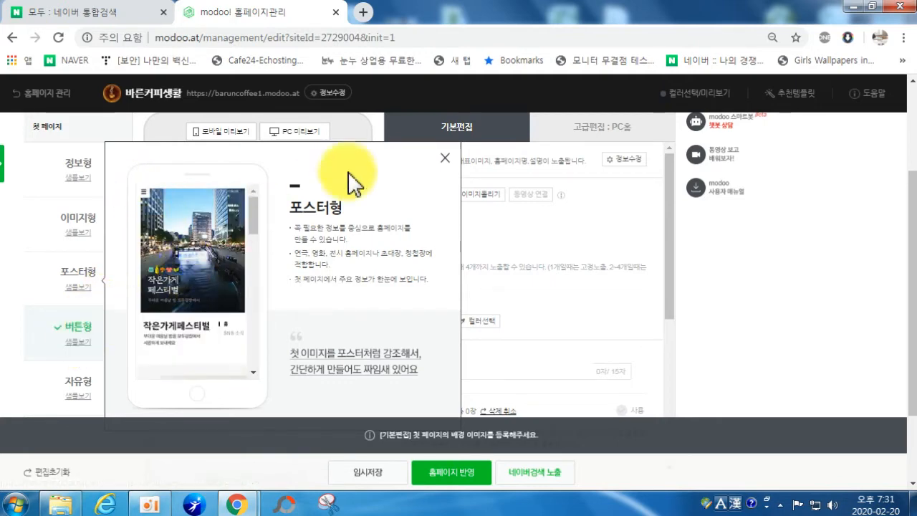
Step: Close the poster-type sample, then preview and close the button-type and free-type first-page samples
click(444, 158)
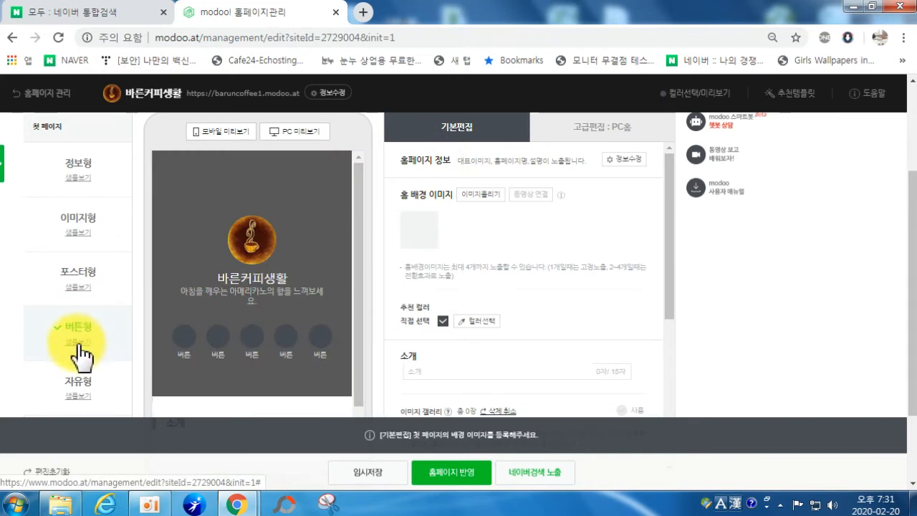
click(79, 343)
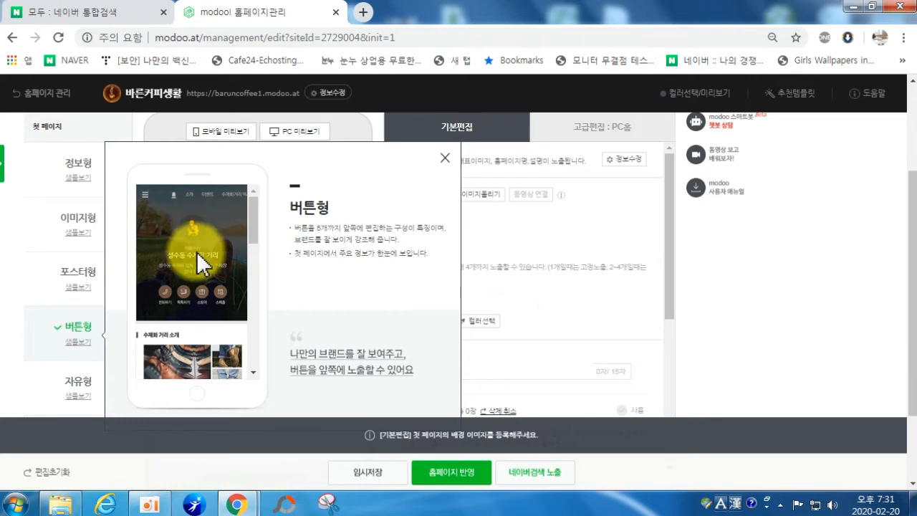
click(444, 158)
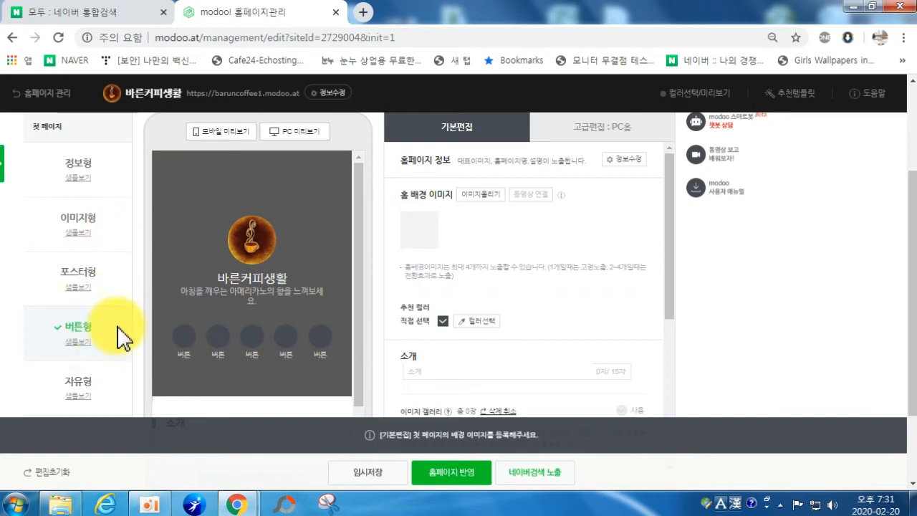
scroll(122, 335, down, 1)
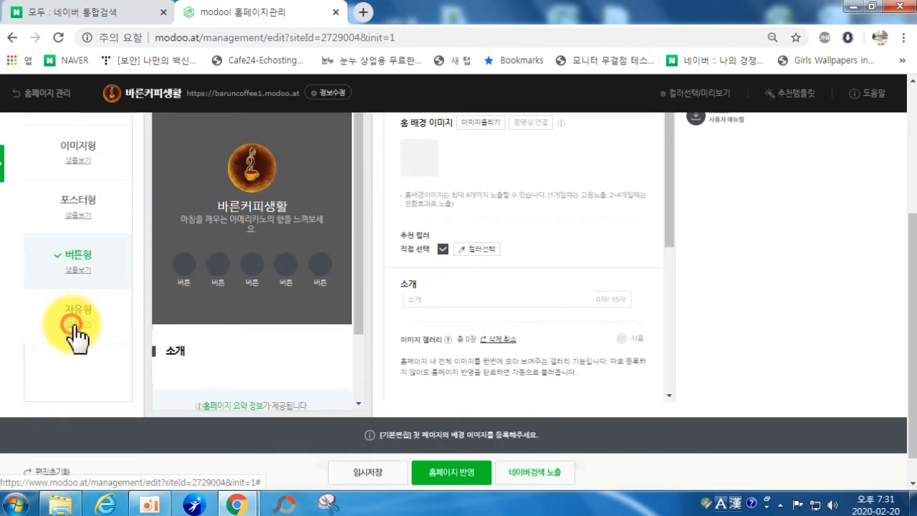
click(78, 323)
scroll(301, 294, up, 2)
scroll(307, 318, down, 1)
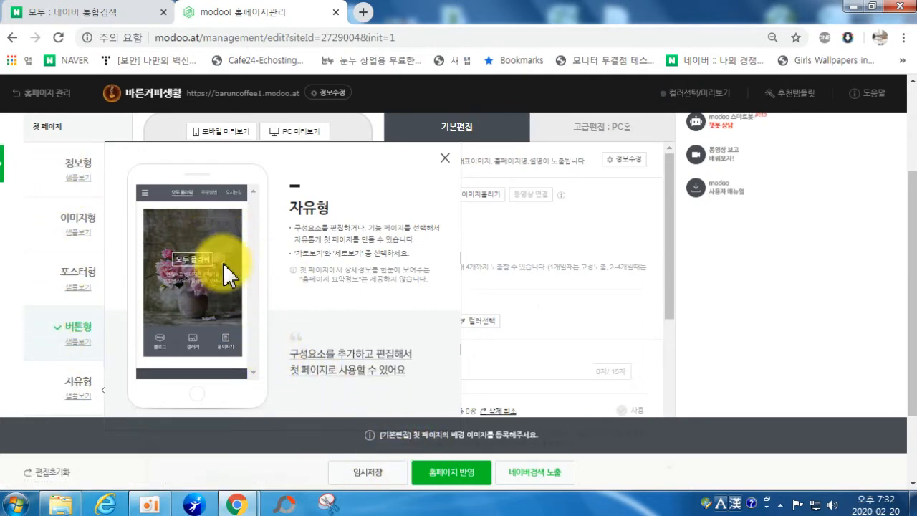
click(445, 158)
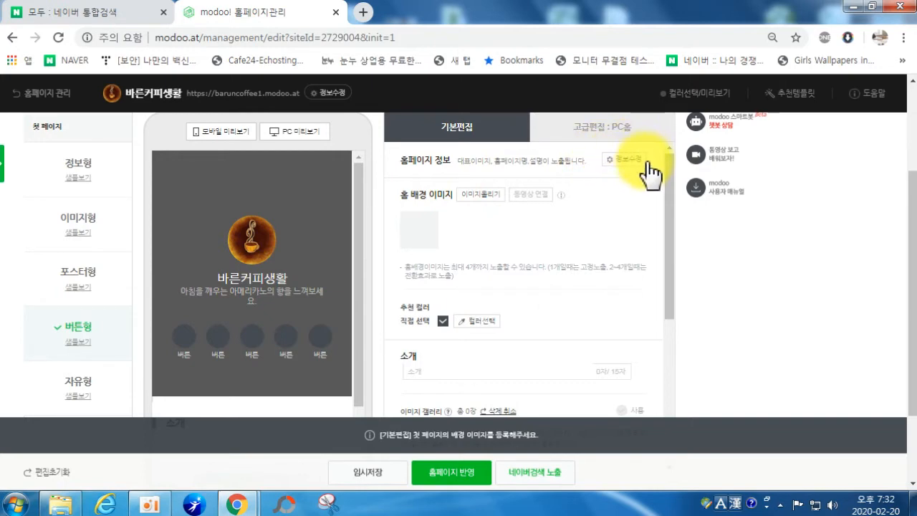
Step: Upload coffee photos 1–4 from the PC and register them as home background images
click(480, 195)
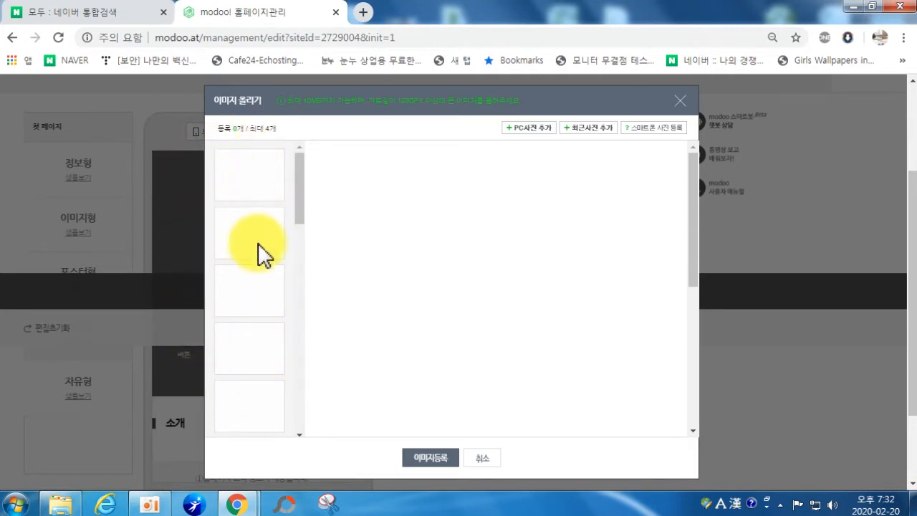
click(532, 129)
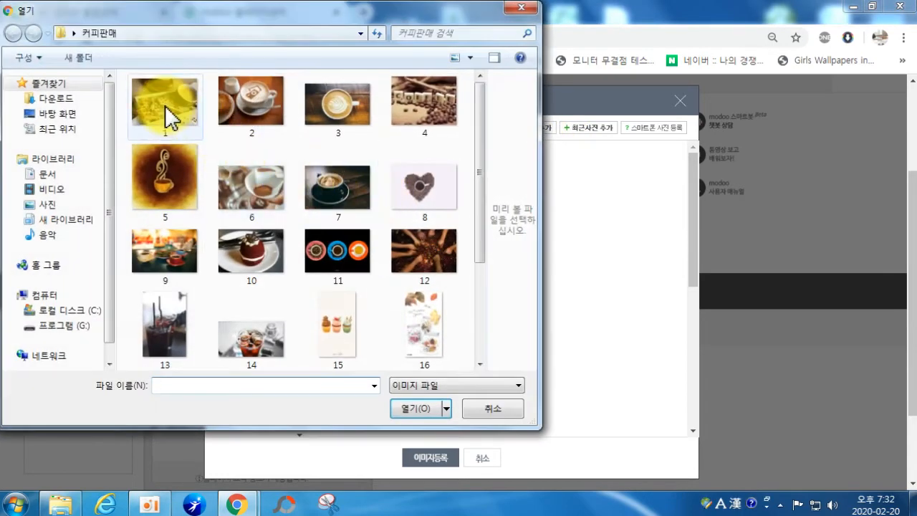
click(164, 112)
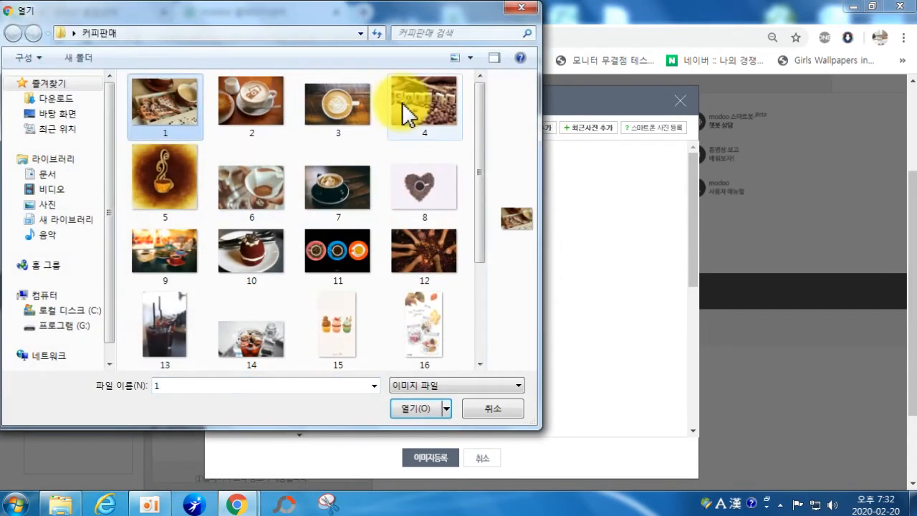
shift+click(414, 118)
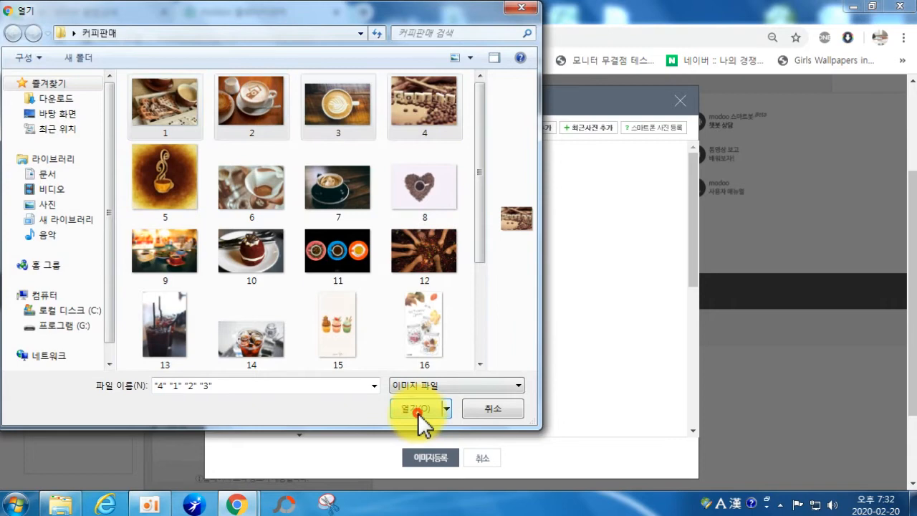
click(417, 409)
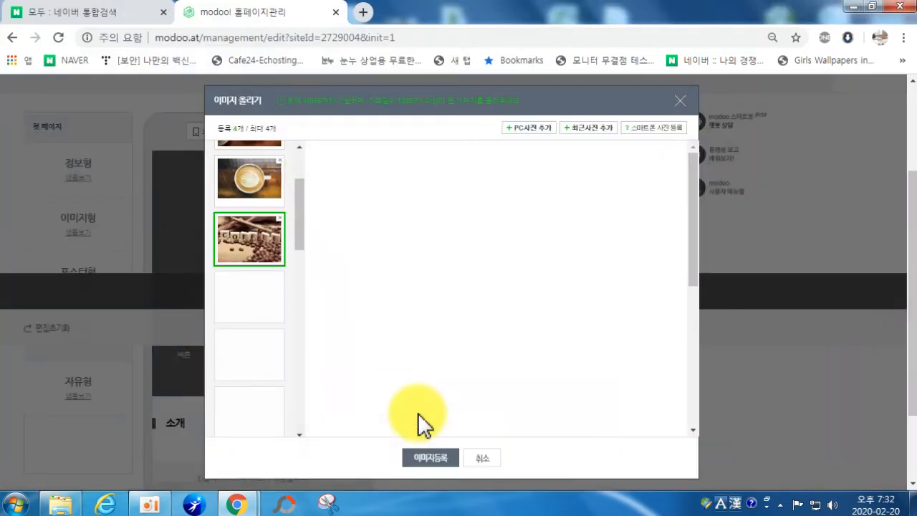
click(434, 453)
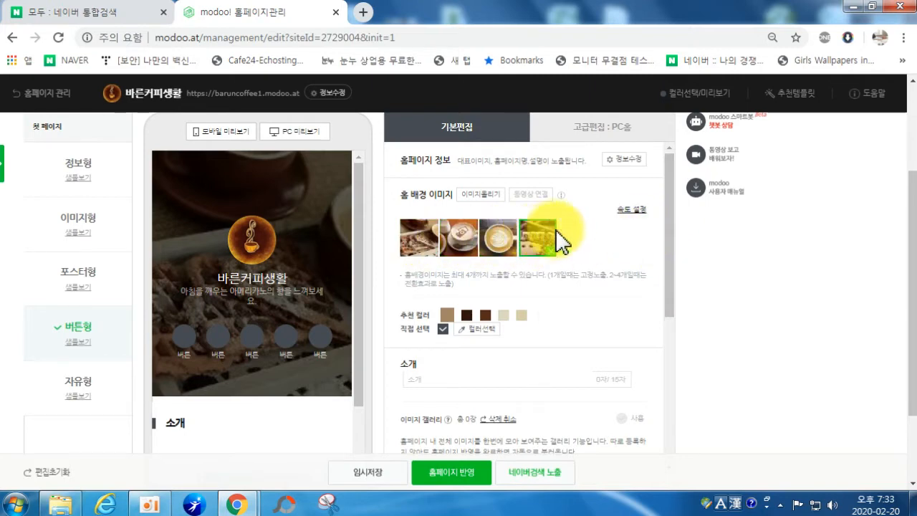
Step: Look over the background speed options and preview the home page as on a phone
click(629, 210)
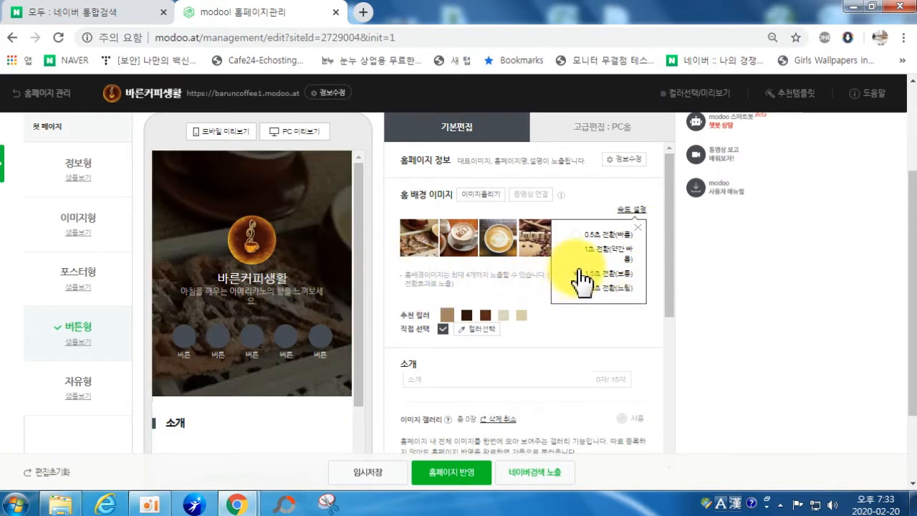
click(593, 215)
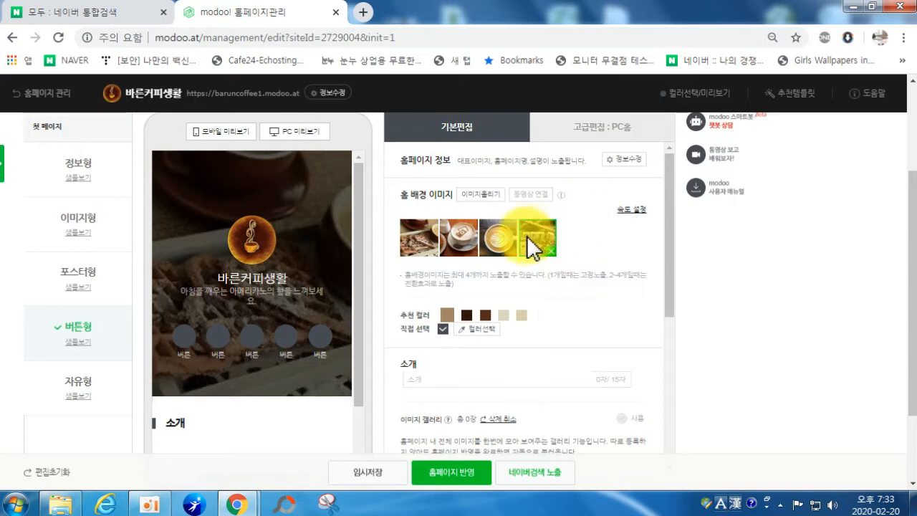
click(209, 134)
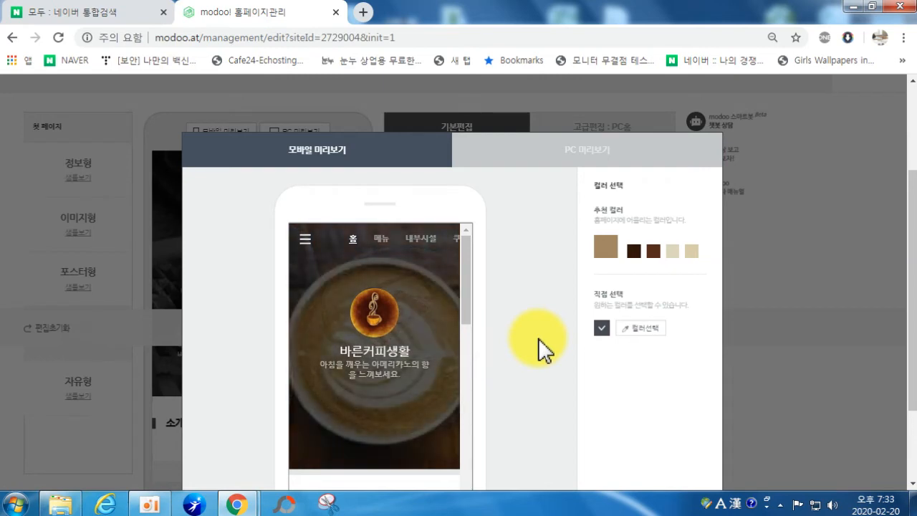
scroll(625, 333, down, 3)
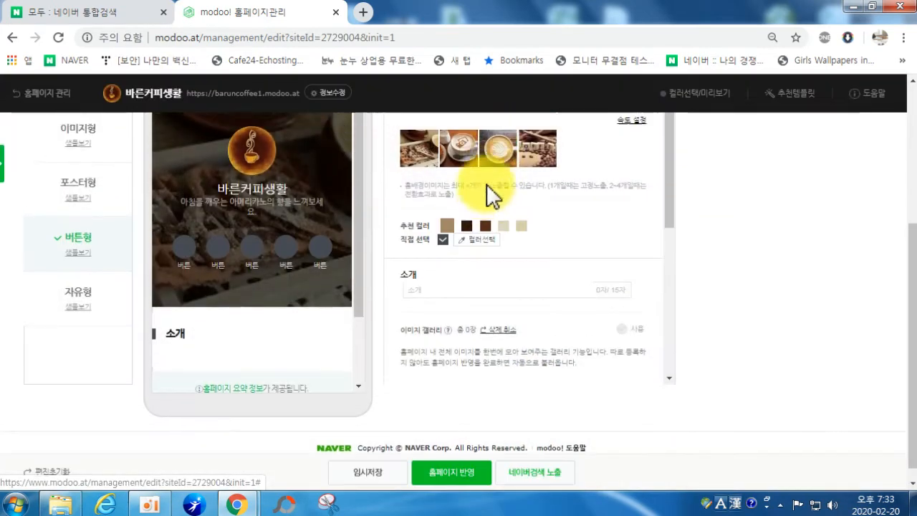
scroll(491, 194, up, 5)
Step: Set the background transition to 2초 전환(느림) and check it in the mobile preview
click(624, 321)
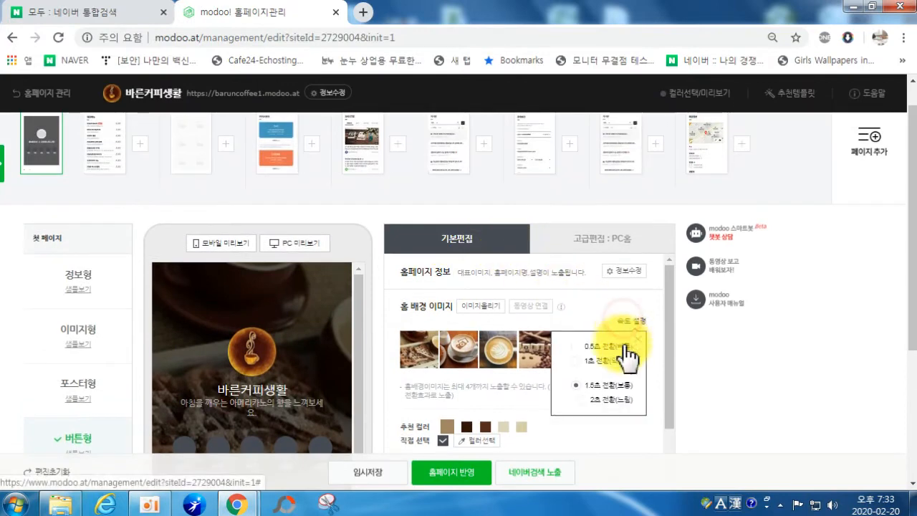
click(587, 399)
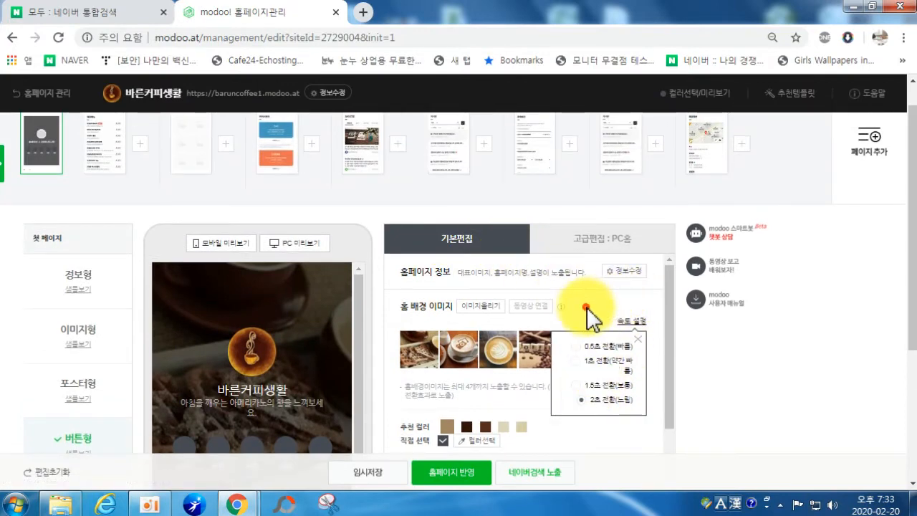
click(211, 244)
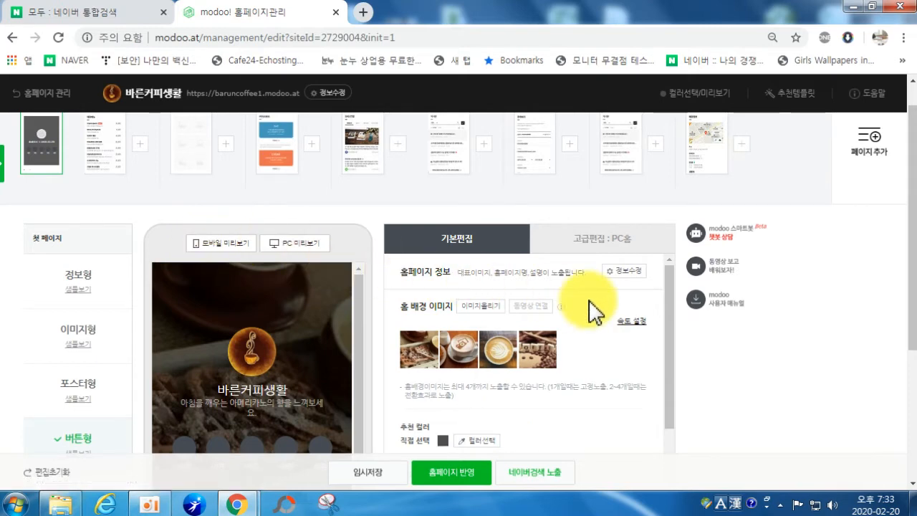
scroll(563, 327, down, 1)
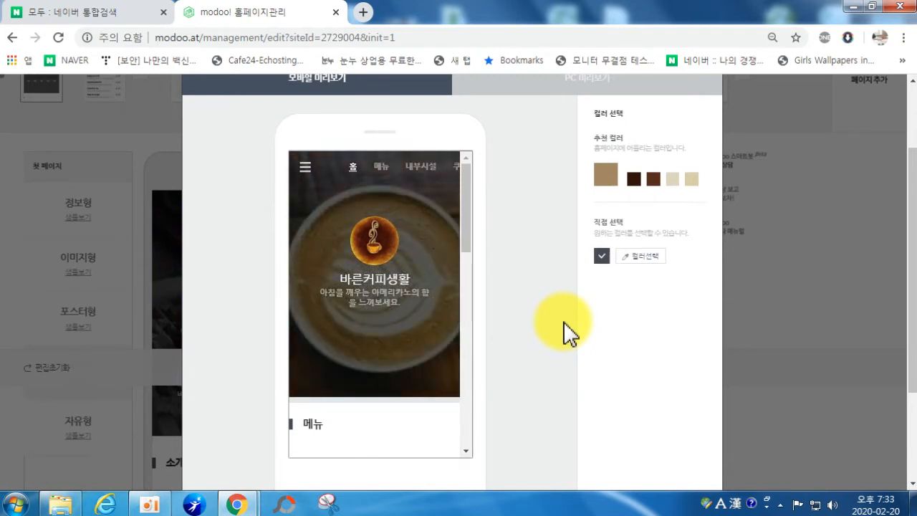
scroll(564, 332, down, 2)
click(552, 377)
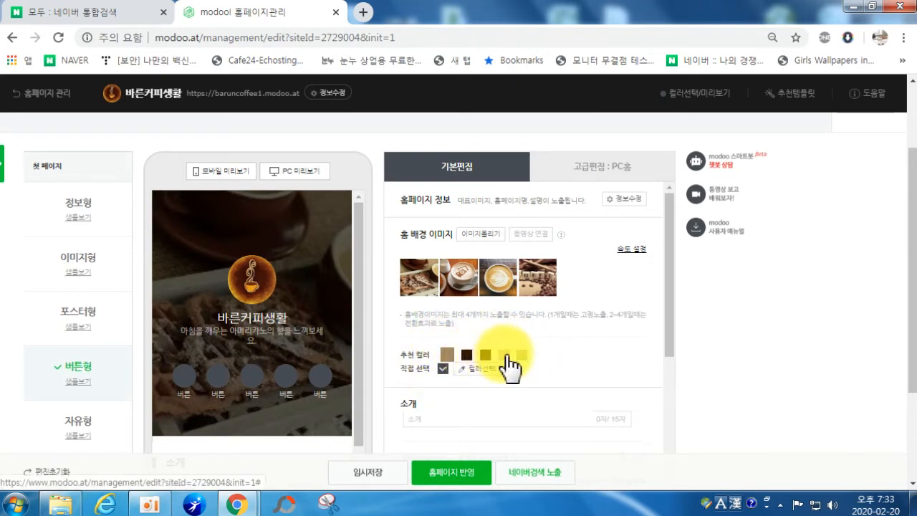
Step: Pick a custom light pink (f7aaba) in the colour chooser and apply it to the buttons
click(504, 354)
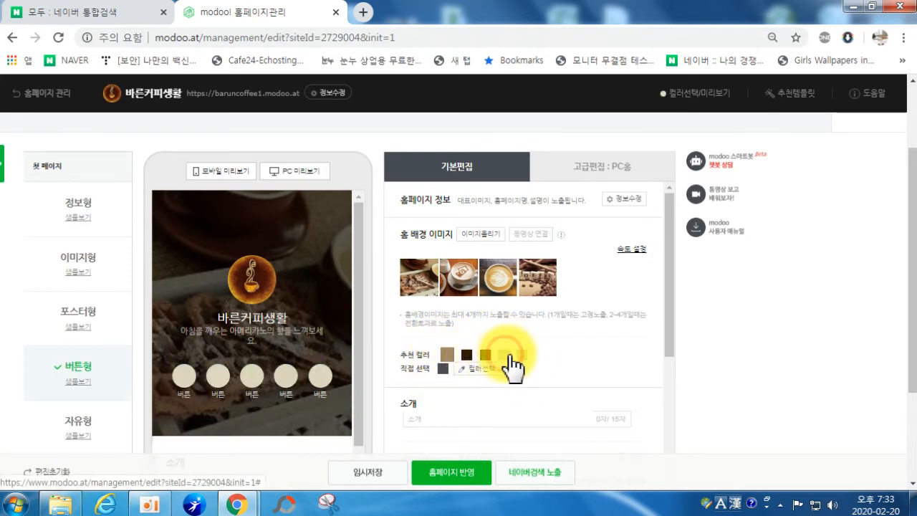
click(476, 369)
drag(556, 427, 555, 448)
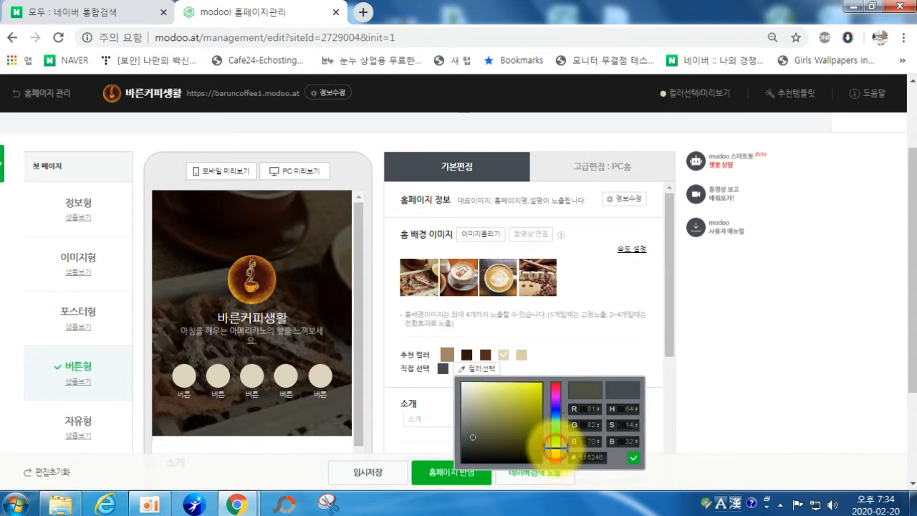
drag(528, 401, 487, 374)
click(552, 394)
drag(554, 392, 553, 384)
click(485, 384)
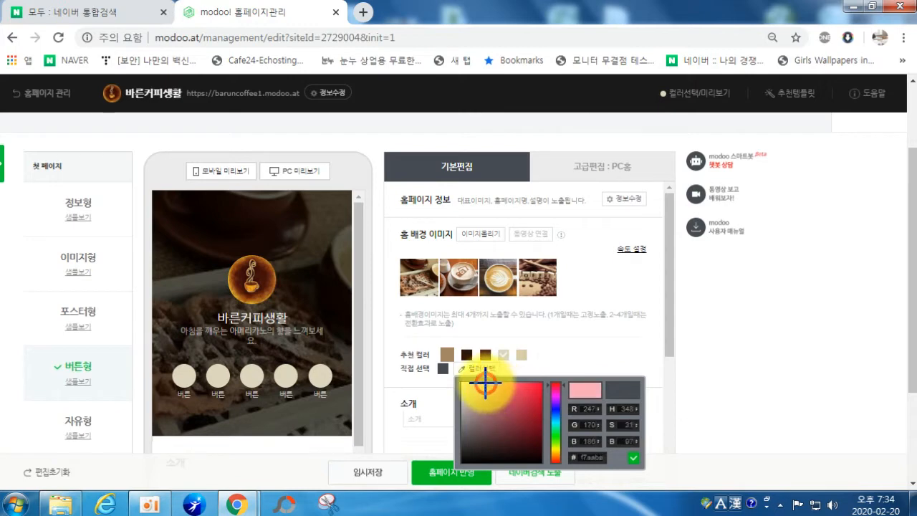
click(633, 457)
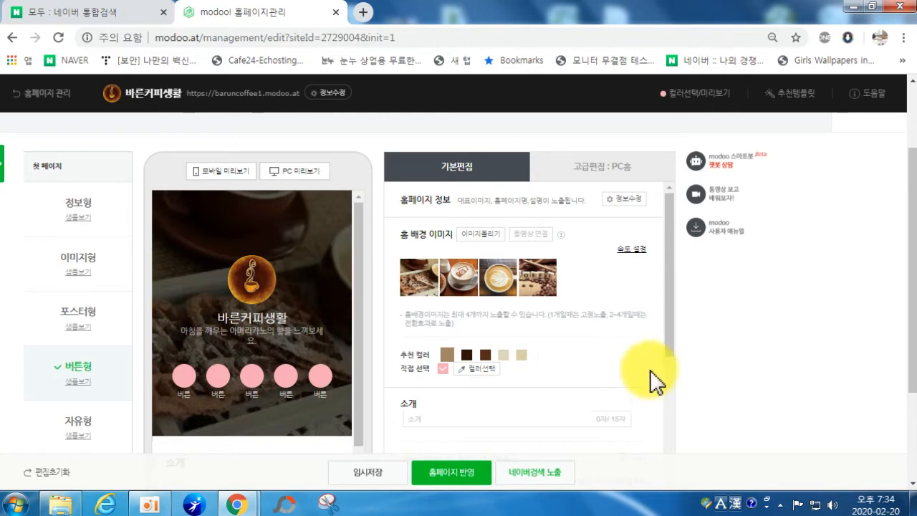
scroll(616, 387, down, 4)
scroll(445, 358, up, 3)
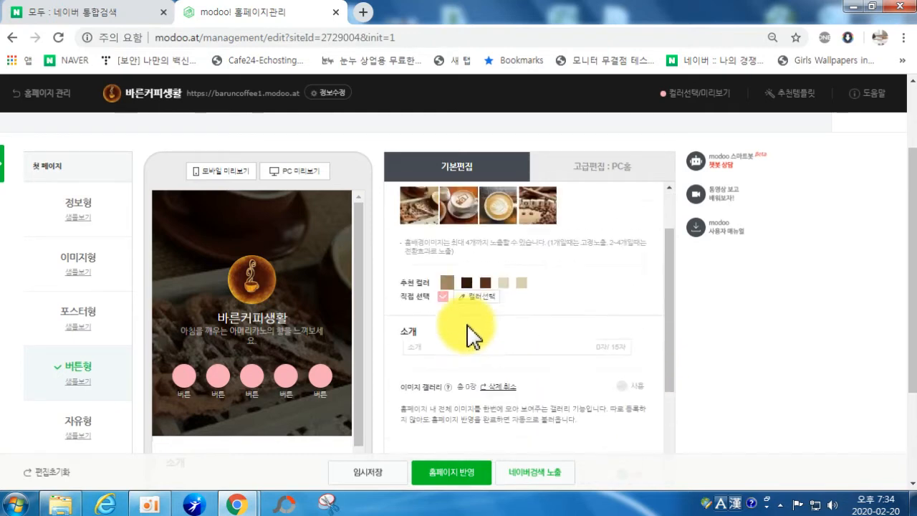
scroll(547, 307, up, 3)
scroll(555, 322, down, 1)
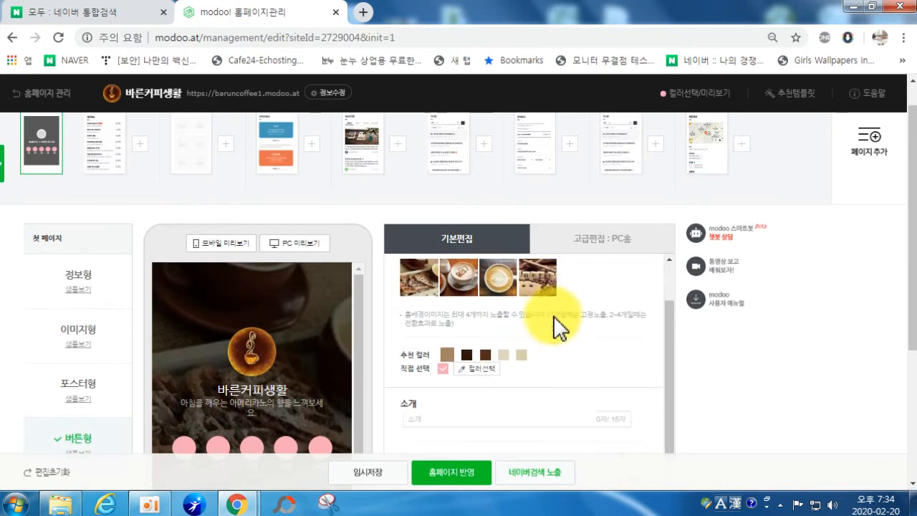
scroll(577, 347, up, 1)
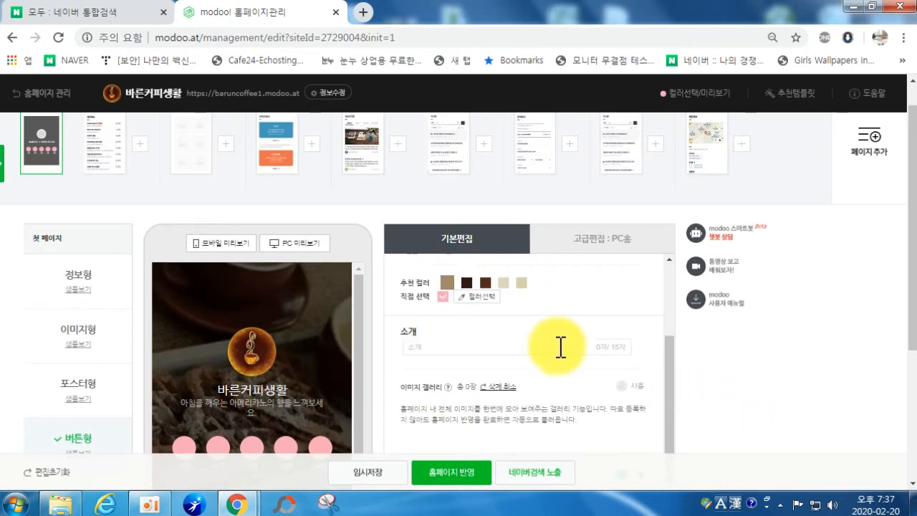
scroll(283, 394, down, 1)
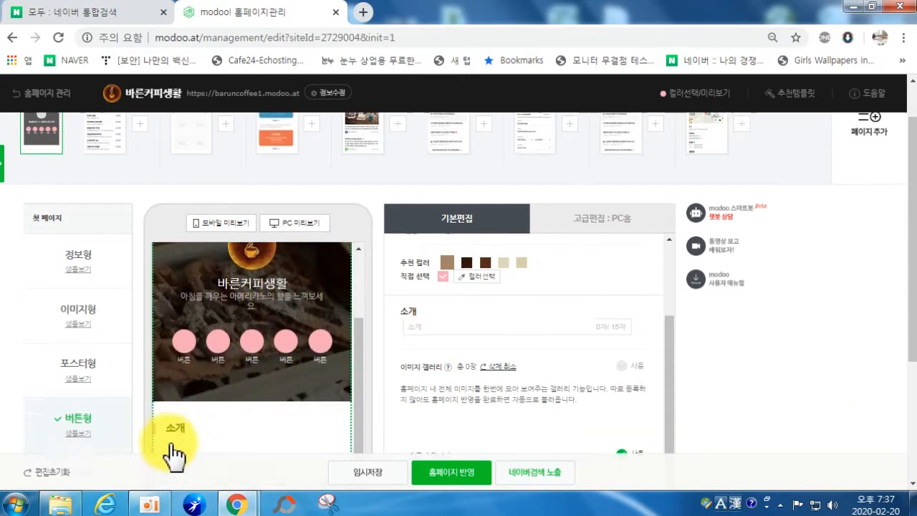
scroll(174, 450, down, 3)
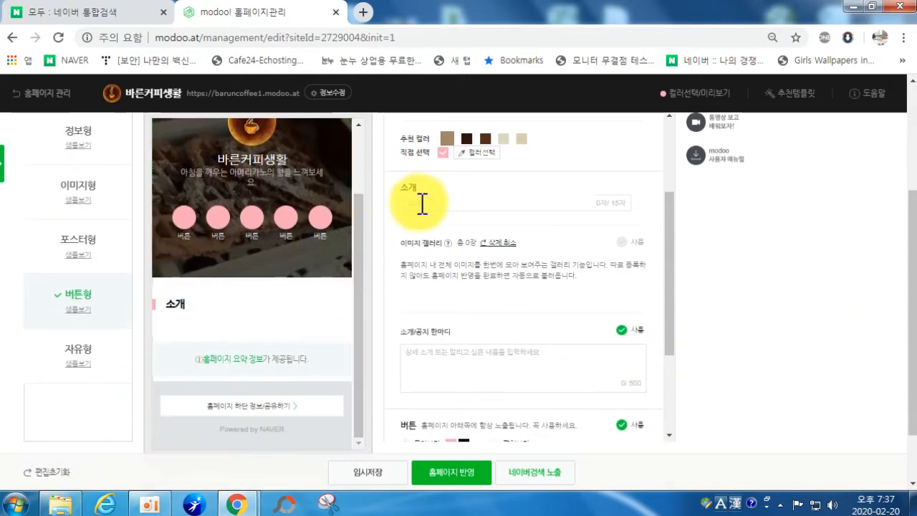
Step: Enter the Korean heading 바른커피생활 이란? in the 소개 field
text(qkf)
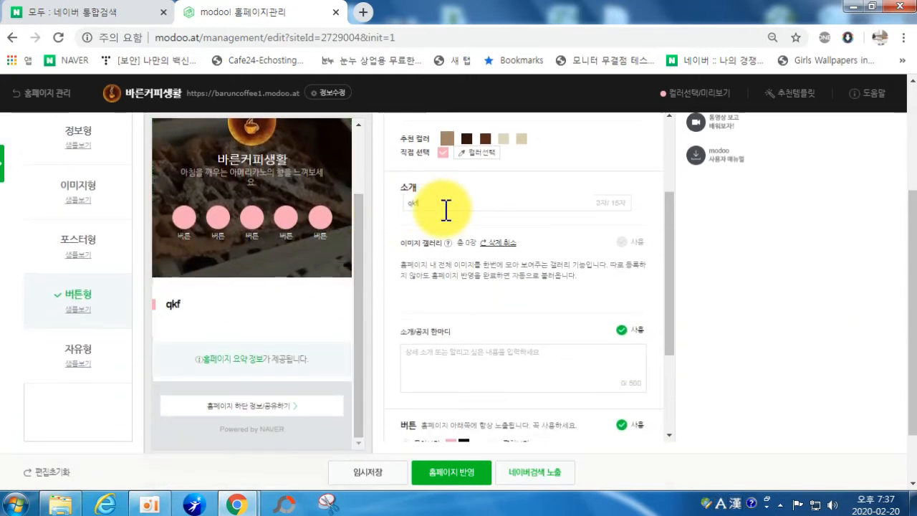
key(Hangul)
text(바른커피생활)
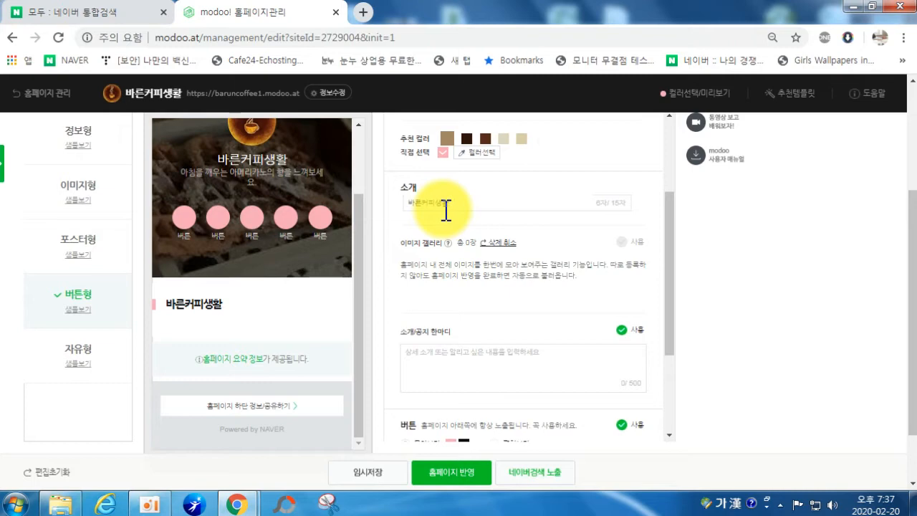
text(이란)
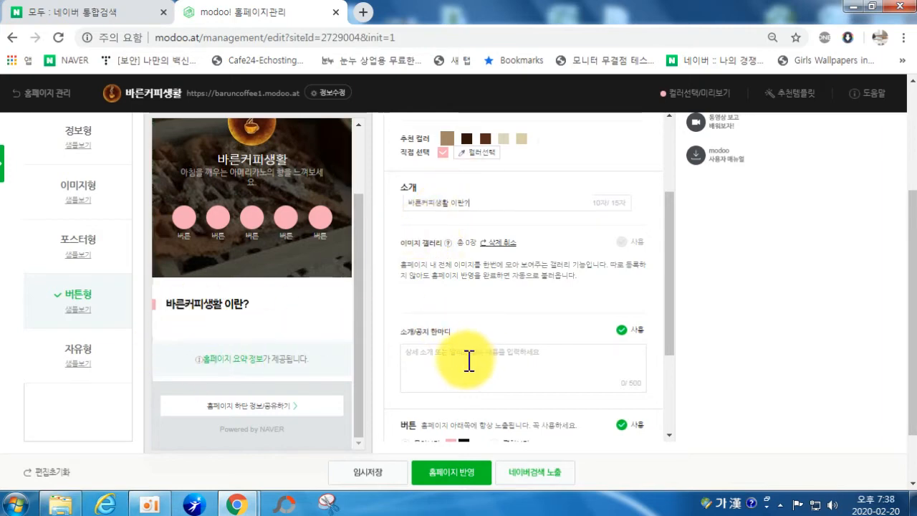
scroll(246, 334, down, 1)
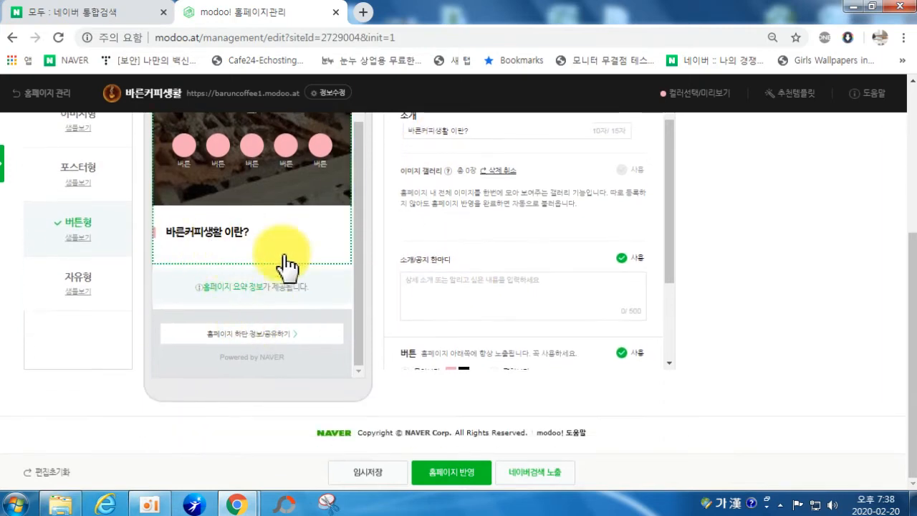
Step: Type the intro lines on the Gwangjin location and '1984년 개원하여 현재까지 운영중입니다.'
scroll(464, 293, up, 1)
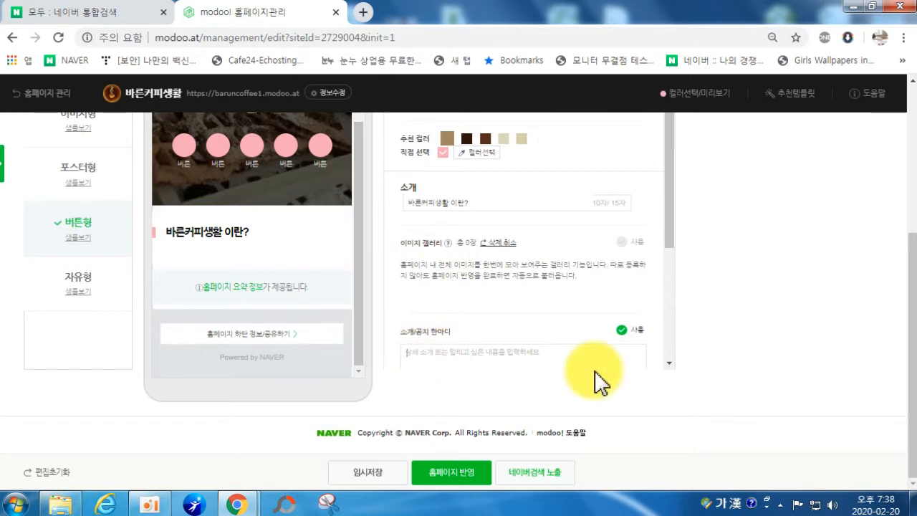
text(주)
text(곡)
key(BackSpace)
key(BackSpace)
text(광진구 중곡동에 위치한 가성비 좋은 커피샵으로)
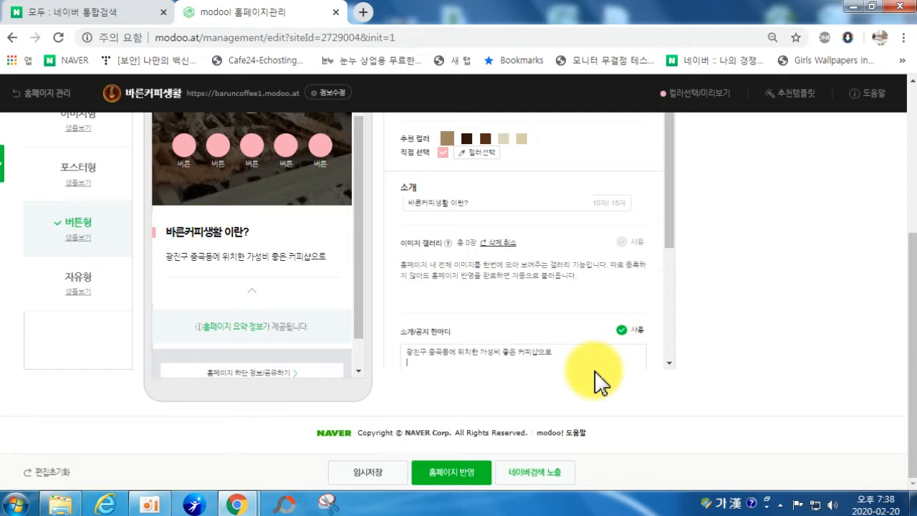
text(1984년 개원하여)
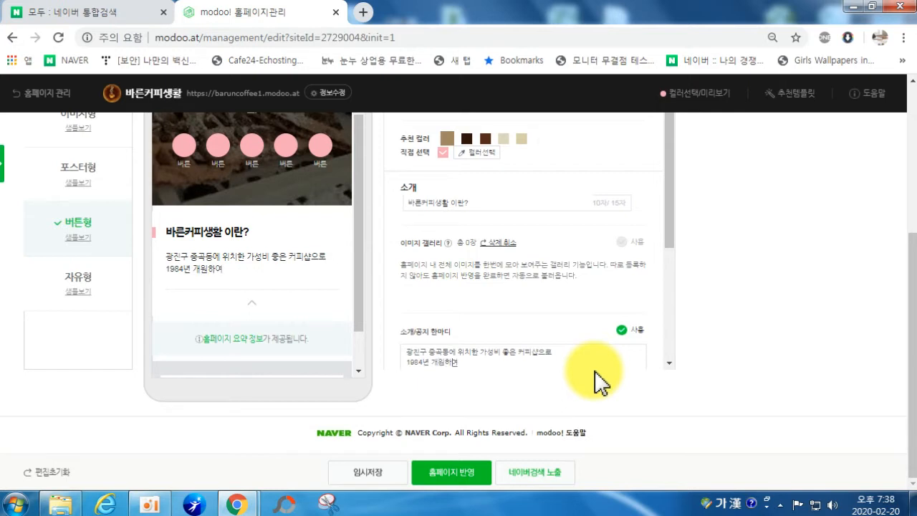
text( 현재까지)
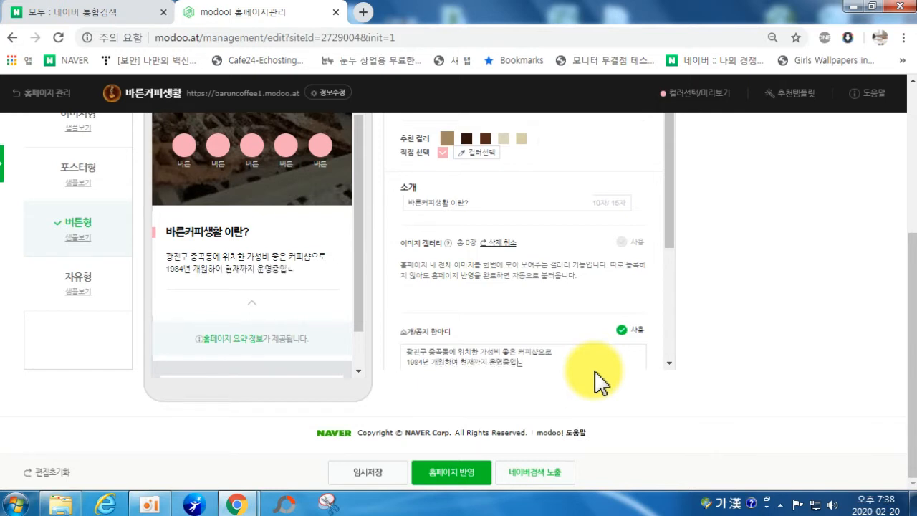
text( 운영중입니다)
key(BackSpace)
text(다.)
key(Return)
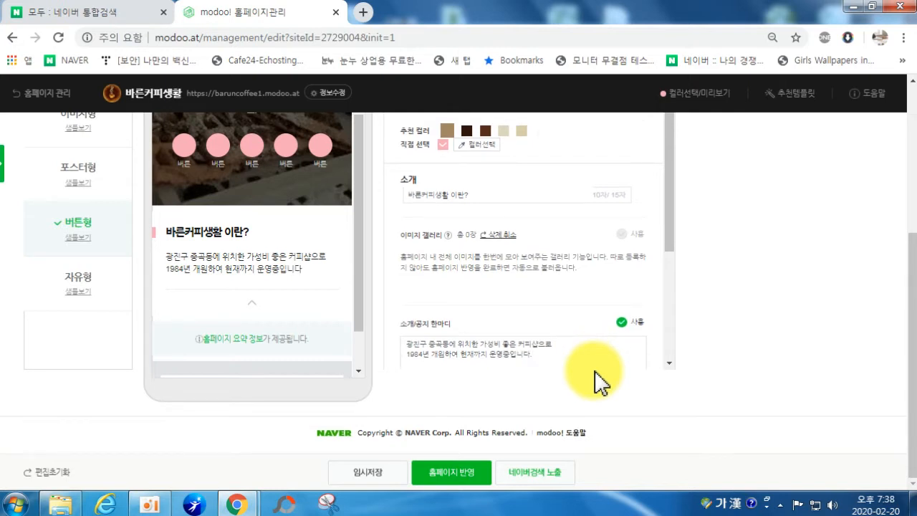
text(ㅈ)
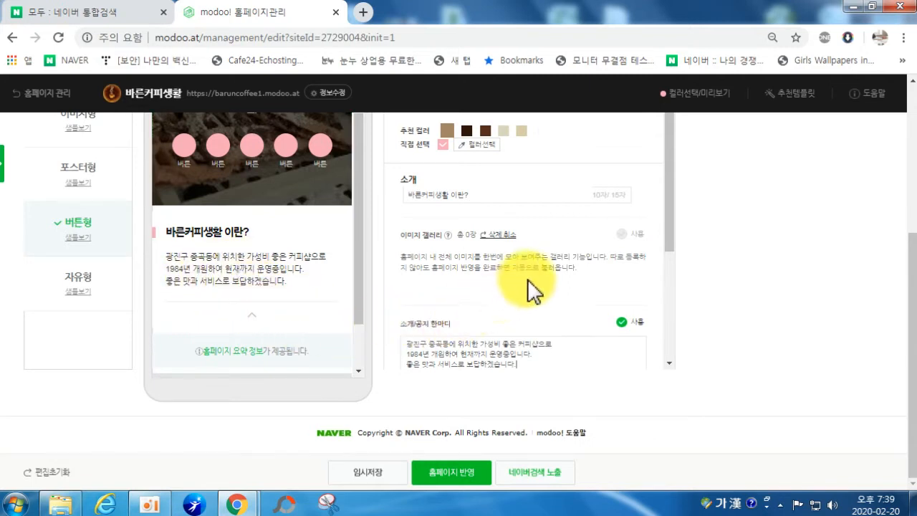
scroll(525, 285, down, 2)
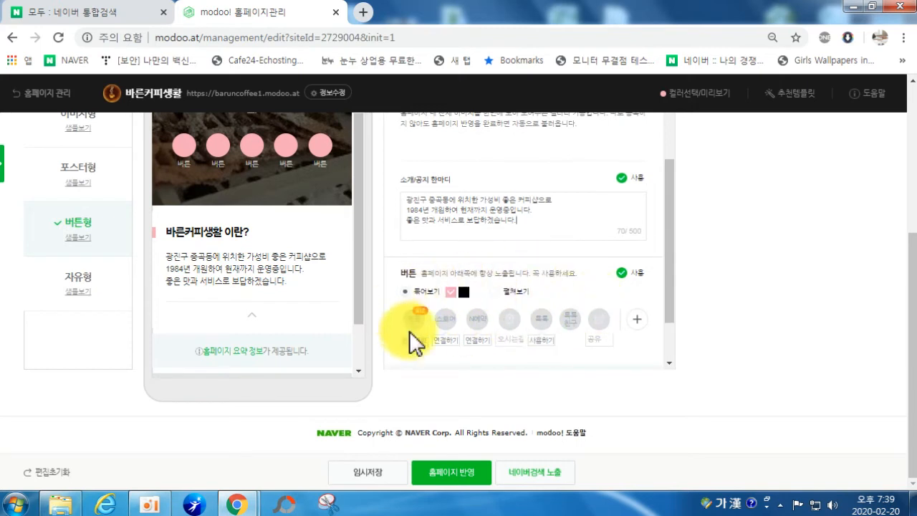
Step: Save the first-page edits with 임시저장 and dismiss the confirmation message
scroll(629, 322, down, 1)
scroll(566, 299, up, 2)
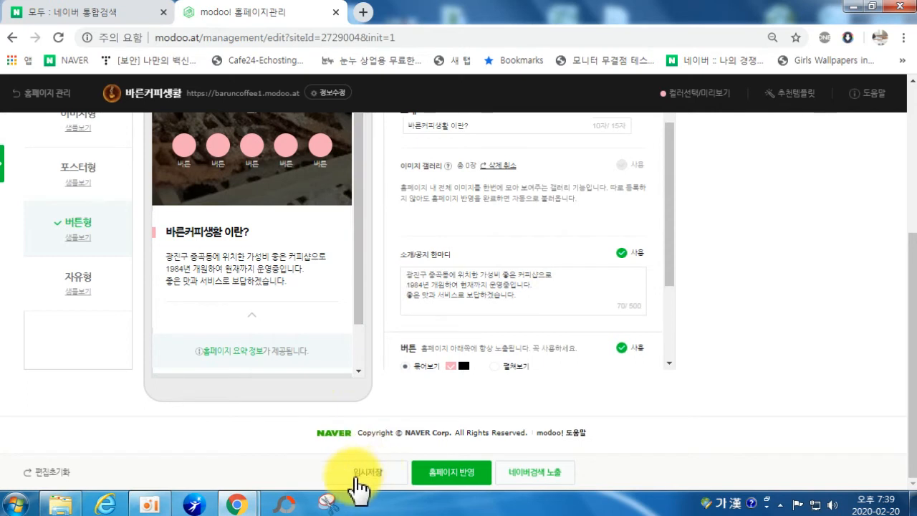
click(357, 479)
click(359, 479)
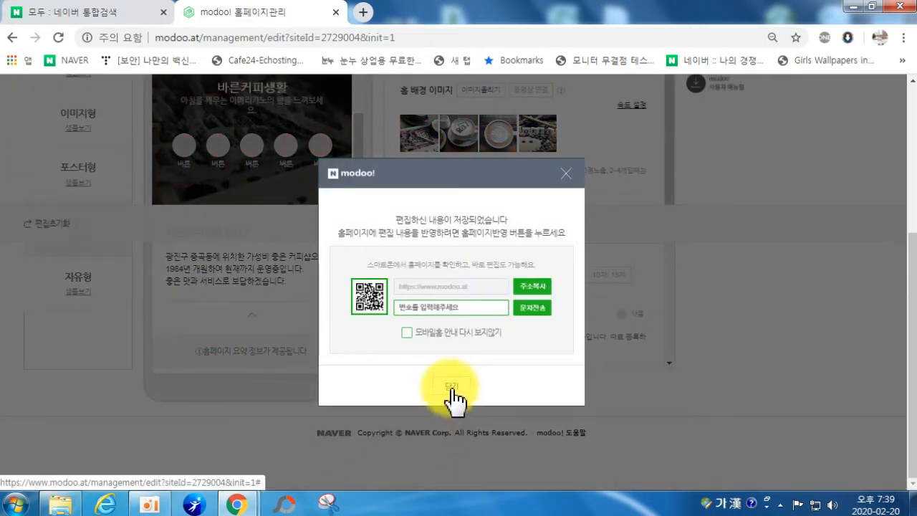
click(452, 387)
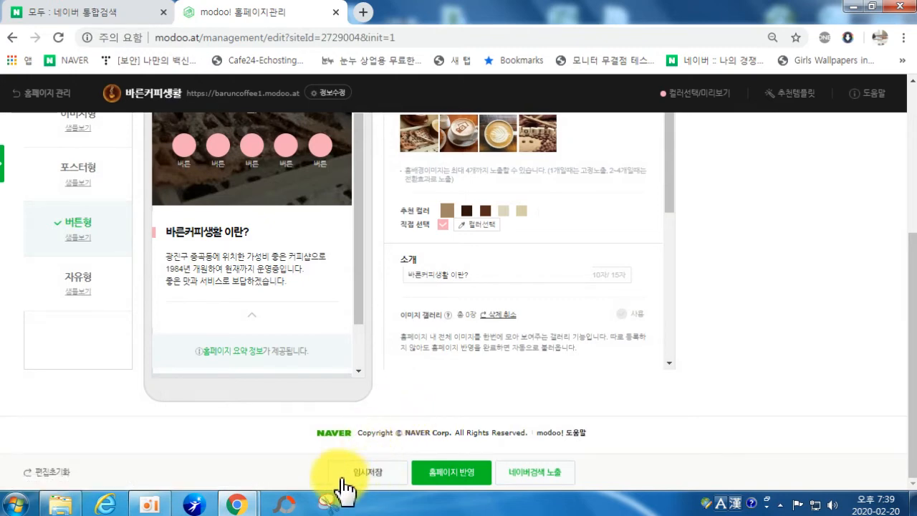
click(385, 478)
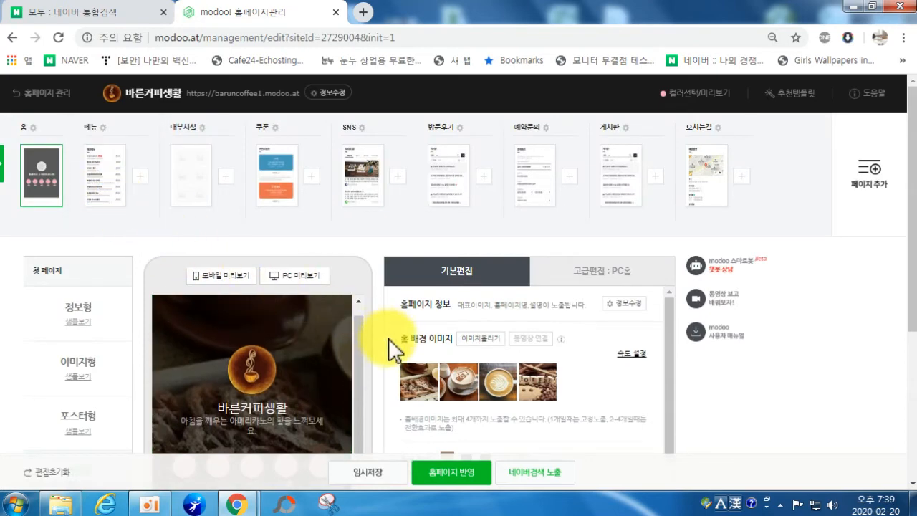
Step: Open the 메뉴 page and scroll its preview back up to the 메뉴 heading
scroll(394, 359, down, 6)
scroll(709, 380, down, 4)
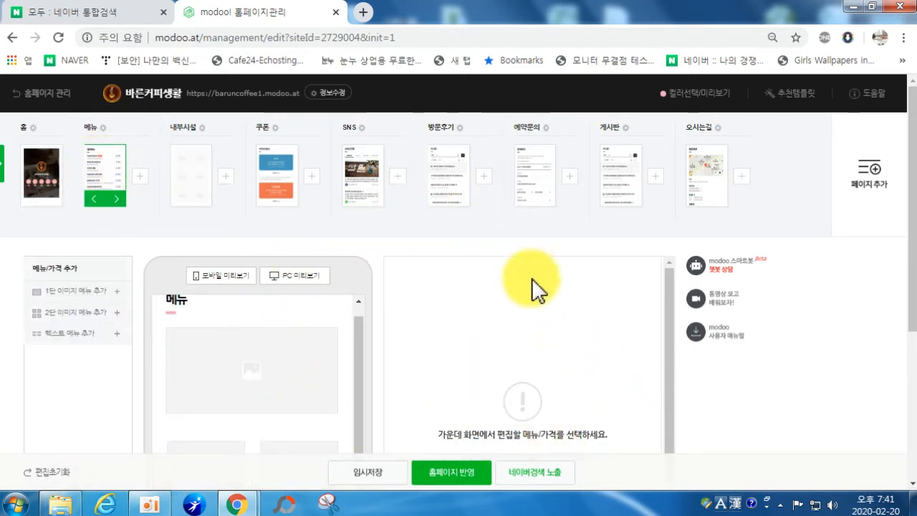
scroll(287, 355, down, 1)
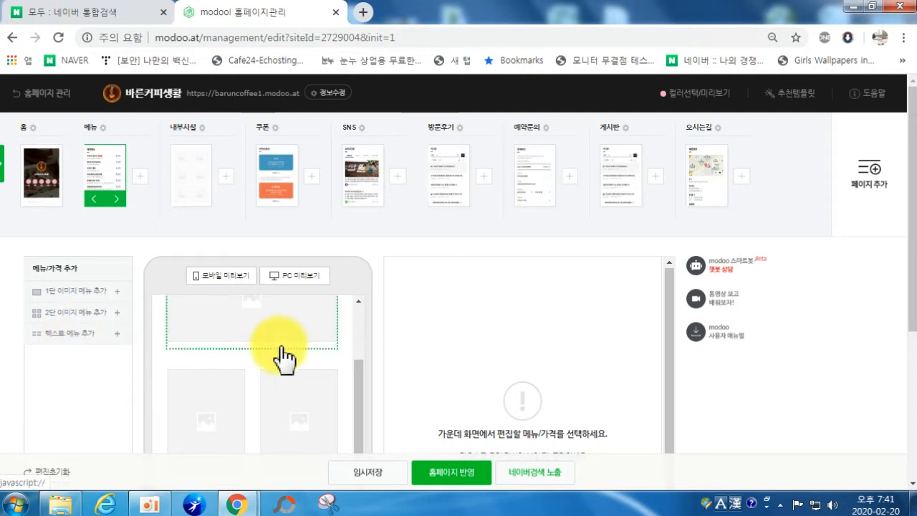
drag(358, 383, 361, 352)
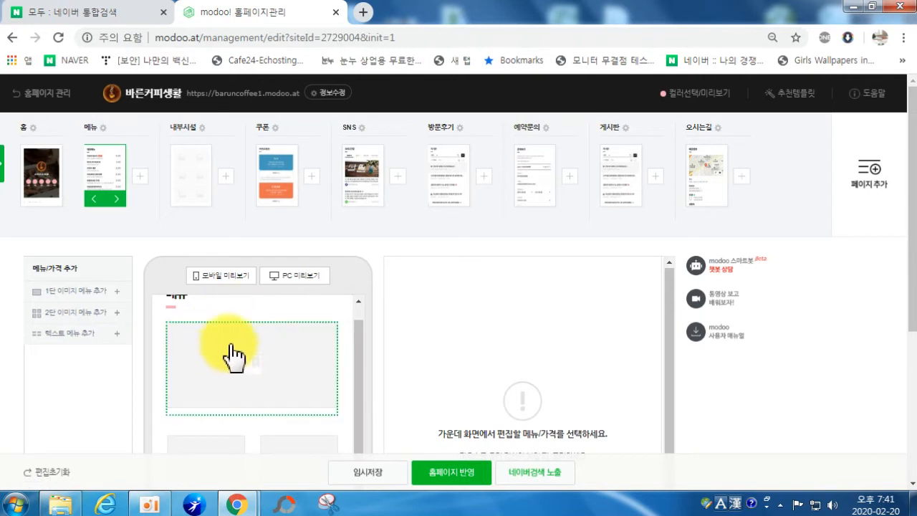
drag(360, 364, 360, 416)
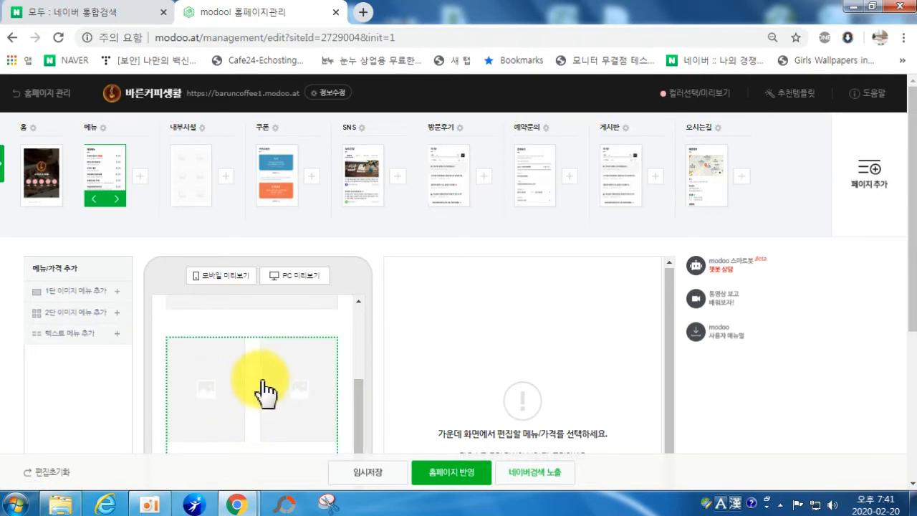
drag(352, 395, 362, 447)
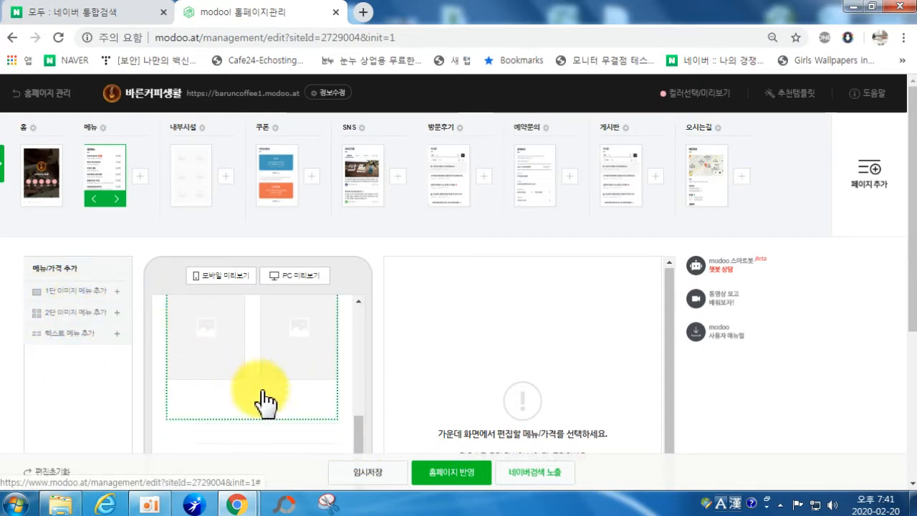
drag(363, 430, 361, 322)
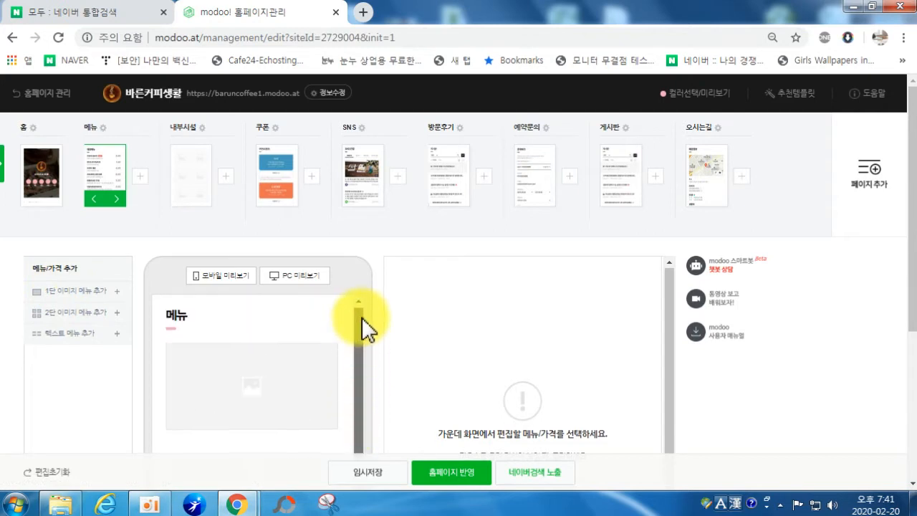
Step: Upload photo 1 of waffles and coffee and register it on the first menu item
click(252, 382)
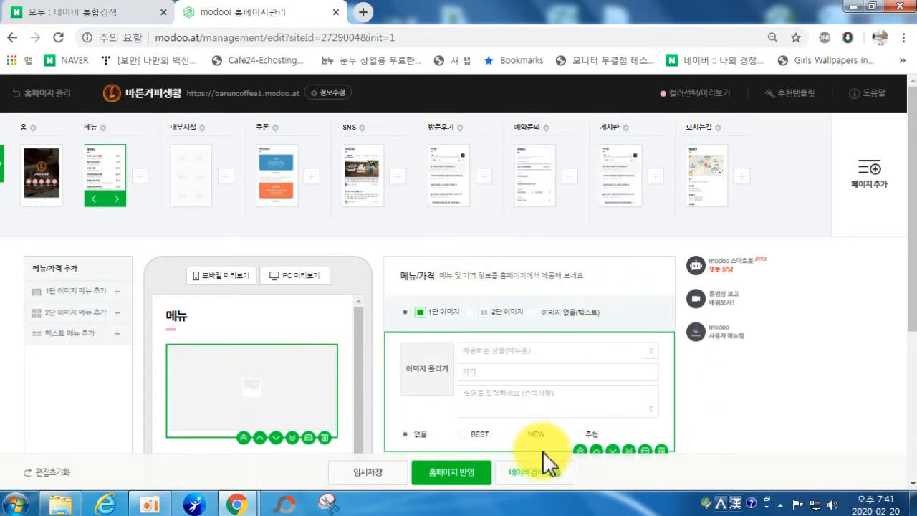
scroll(645, 401, down, 1)
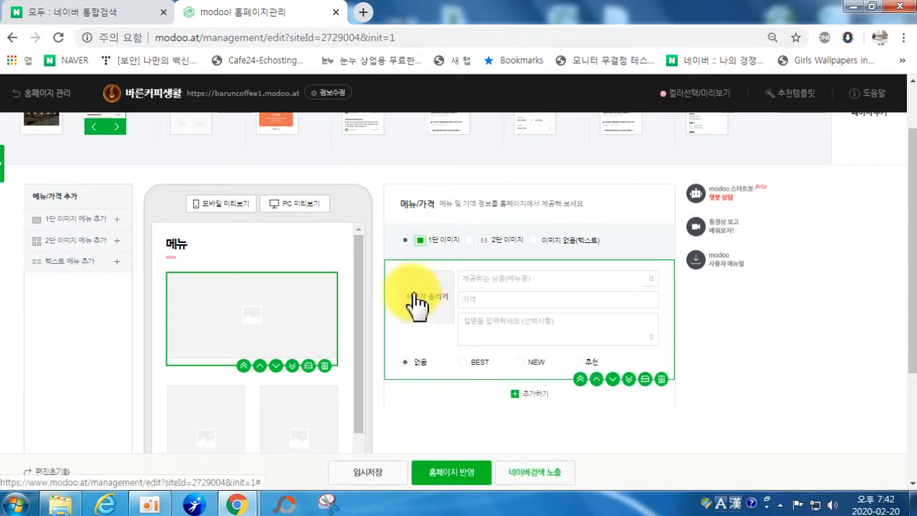
click(434, 301)
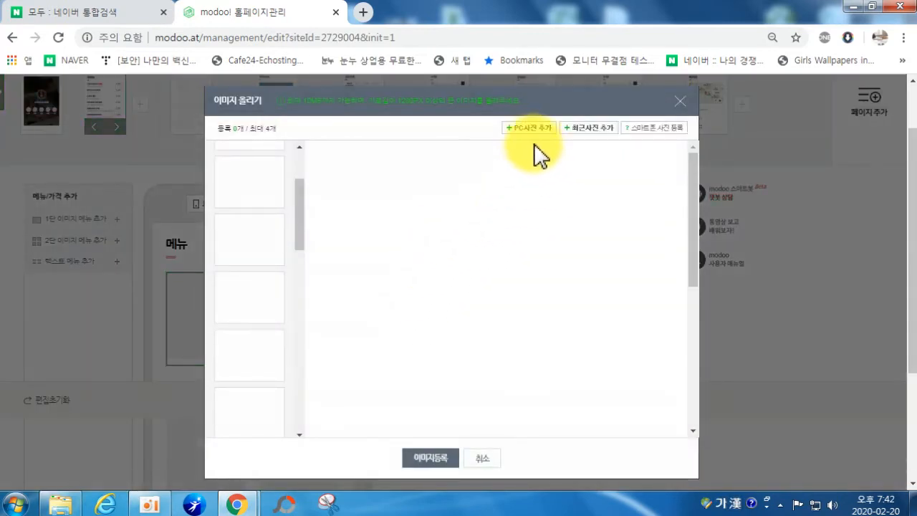
click(524, 128)
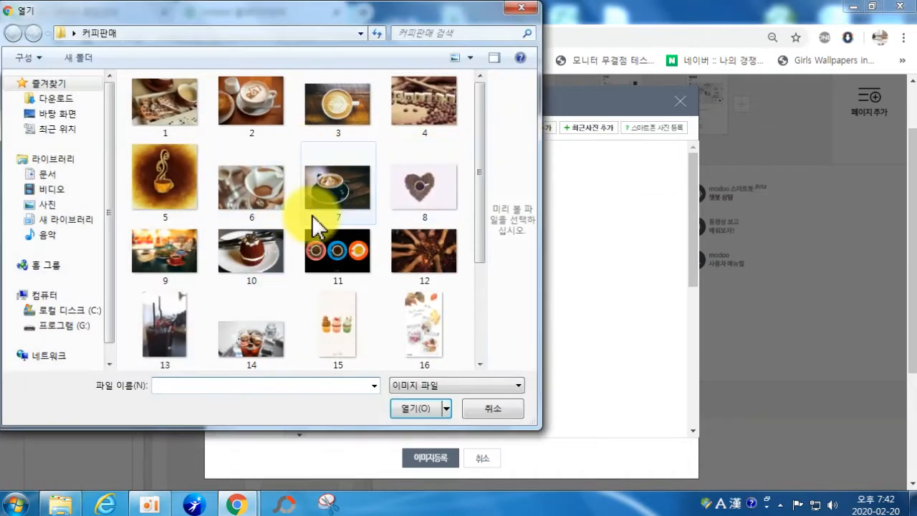
click(165, 114)
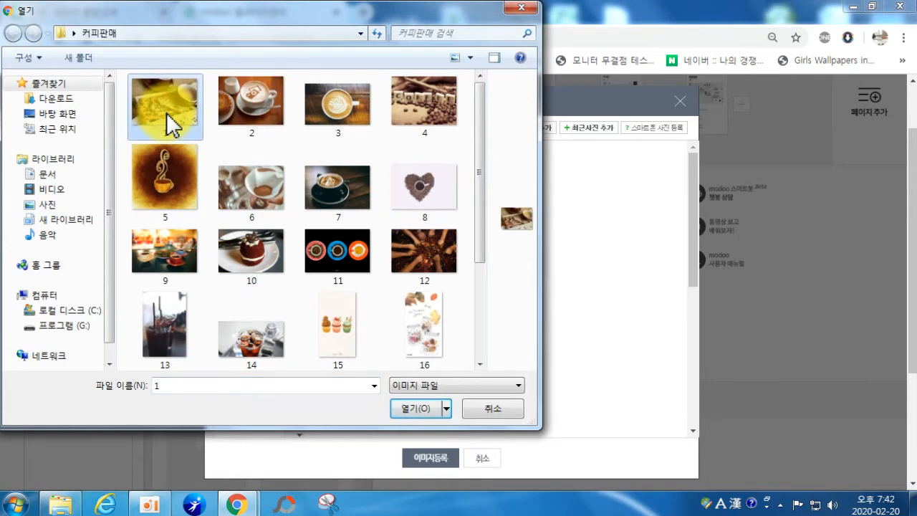
click(410, 413)
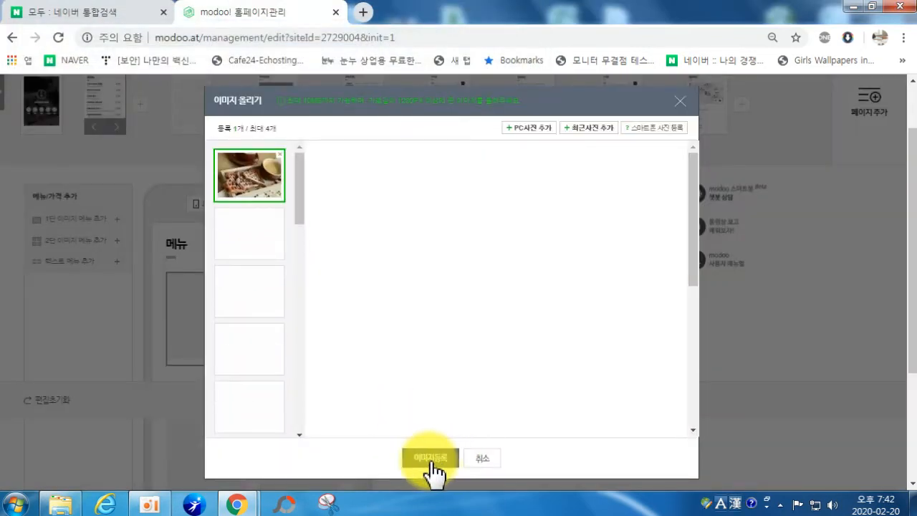
click(423, 459)
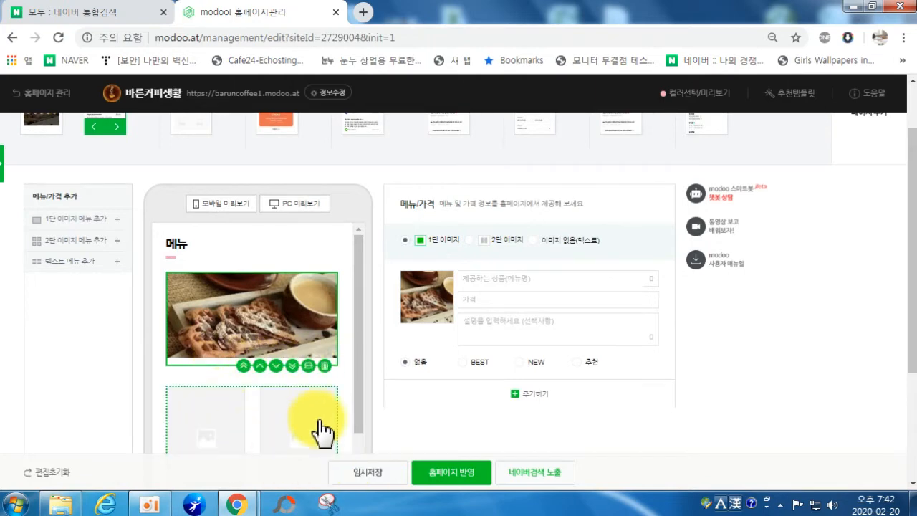
Step: Enter name 커피와플세트, price 12000 and the waffle-and-Americano description
click(464, 279)
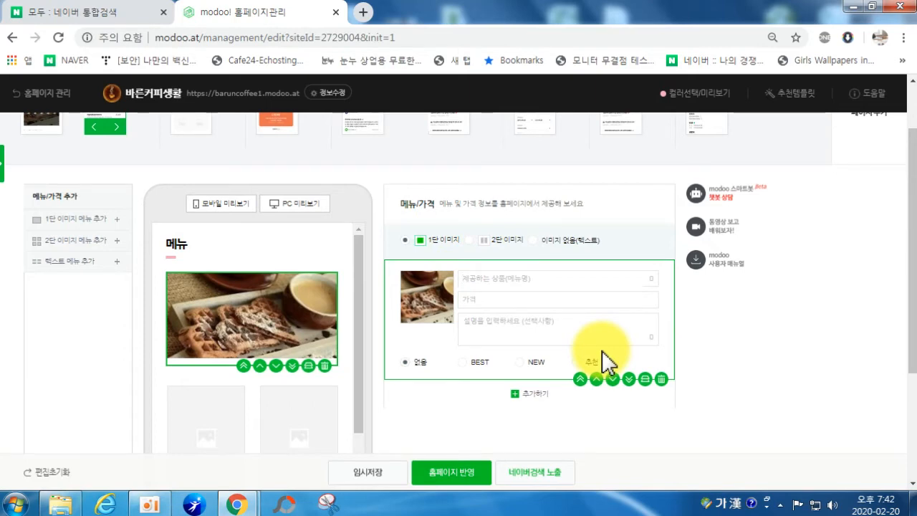
text(ㅋ)
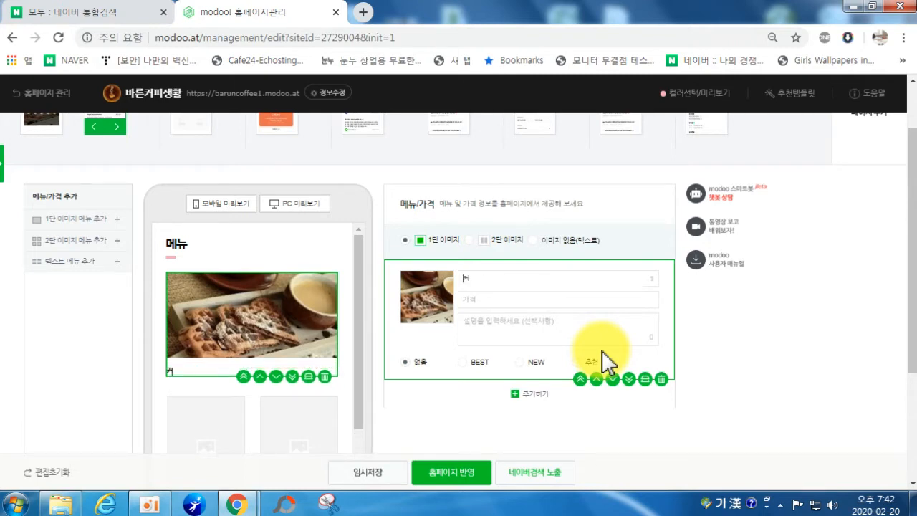
text(ㅓ피와플세)
key(Hangul_Hanja)
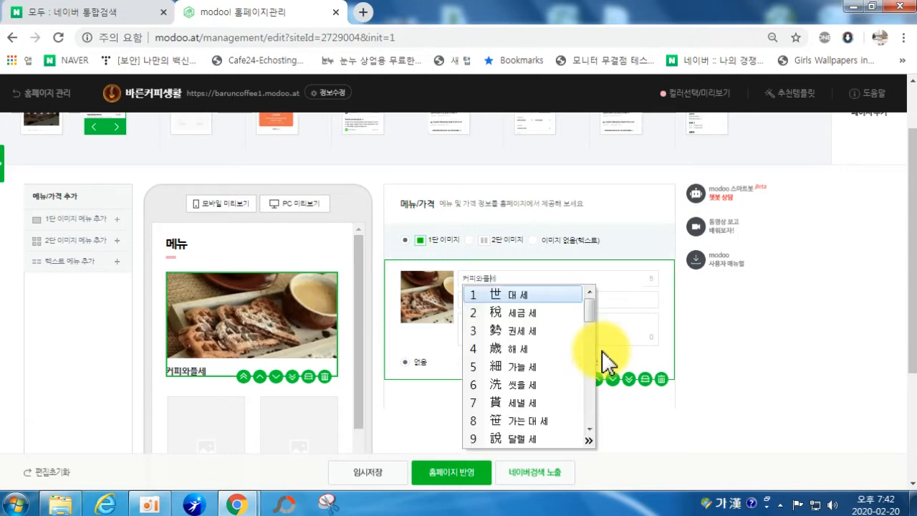
key(Escape)
text(트)
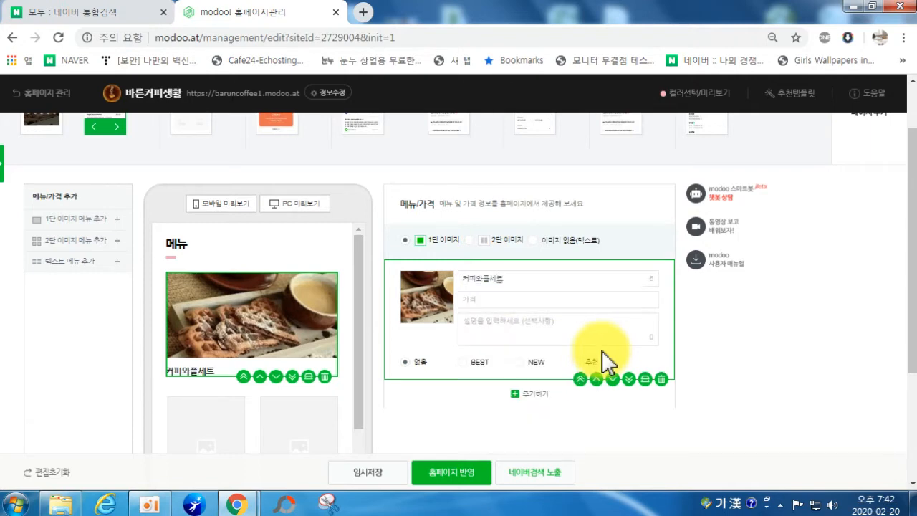
click(536, 301)
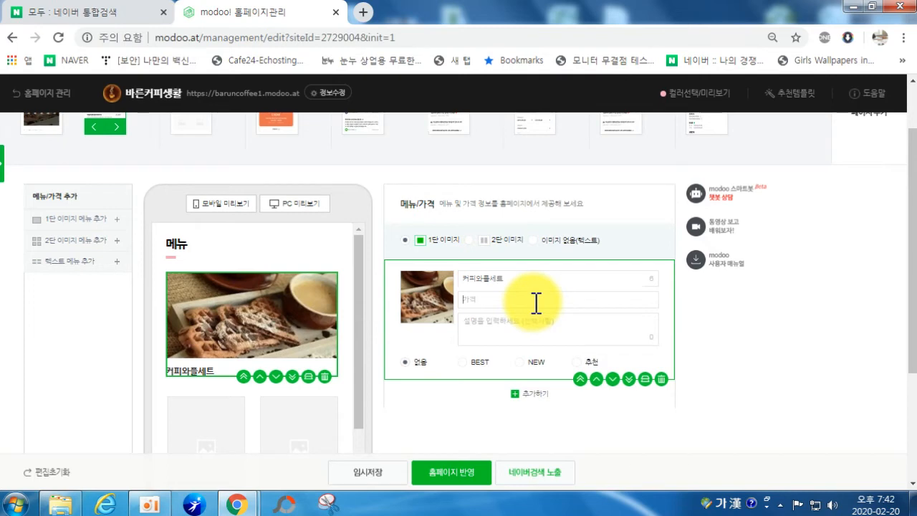
text(1)
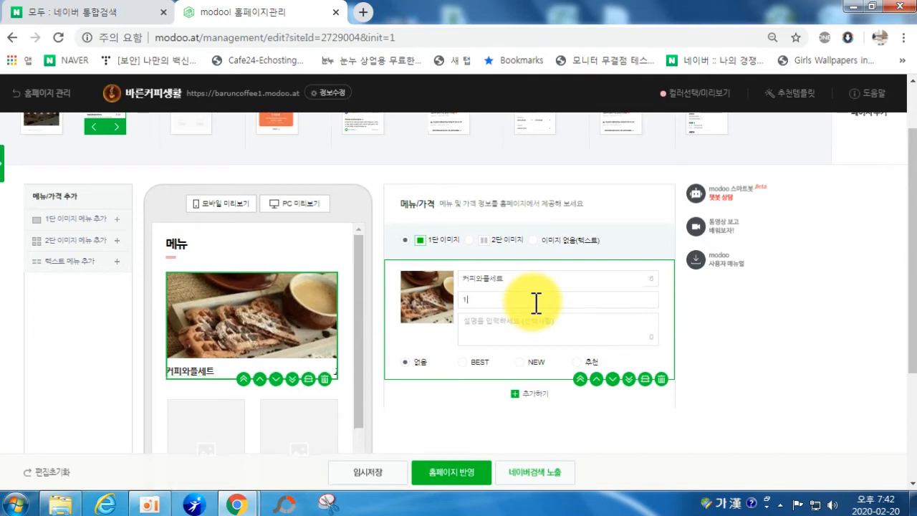
text(2000)
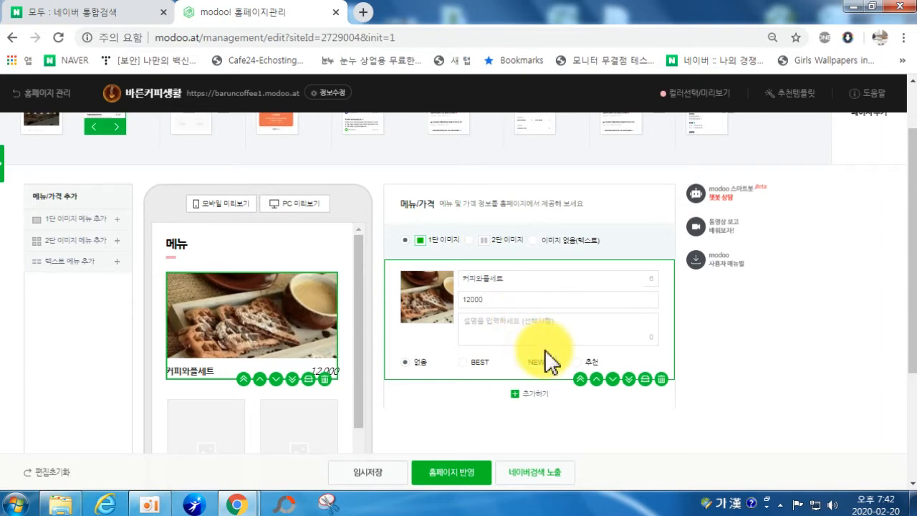
text(ㅂ)
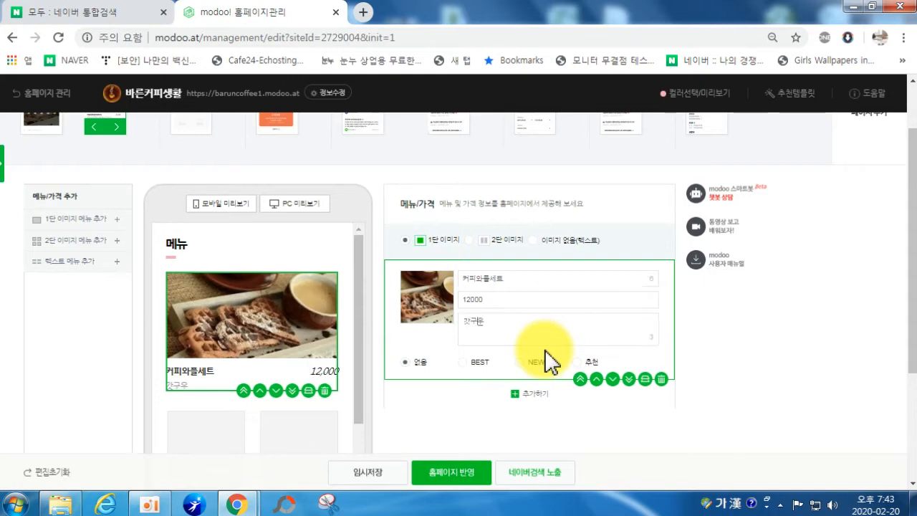
text(와플과 아메리카노 커피의 조화)
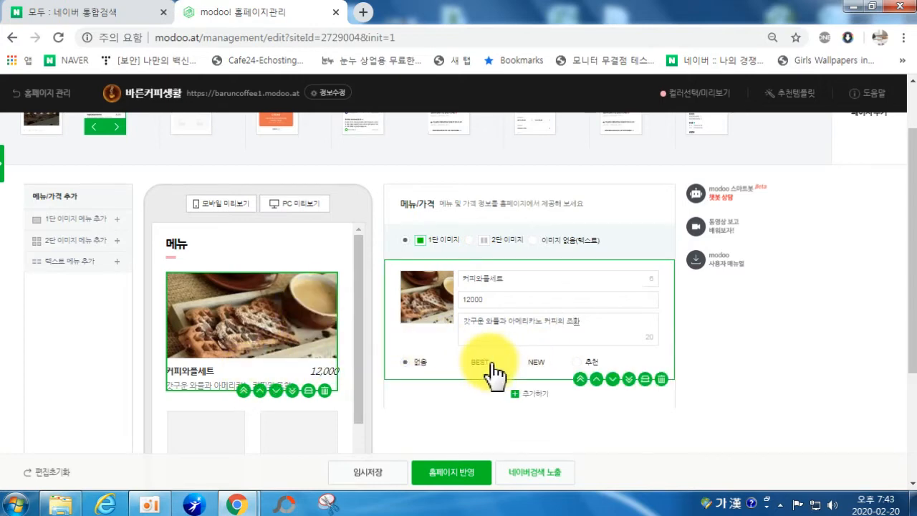
Step: Tag the menu item BEST after trying the NEW and 추천 tags
click(463, 363)
click(530, 363)
click(582, 371)
click(466, 368)
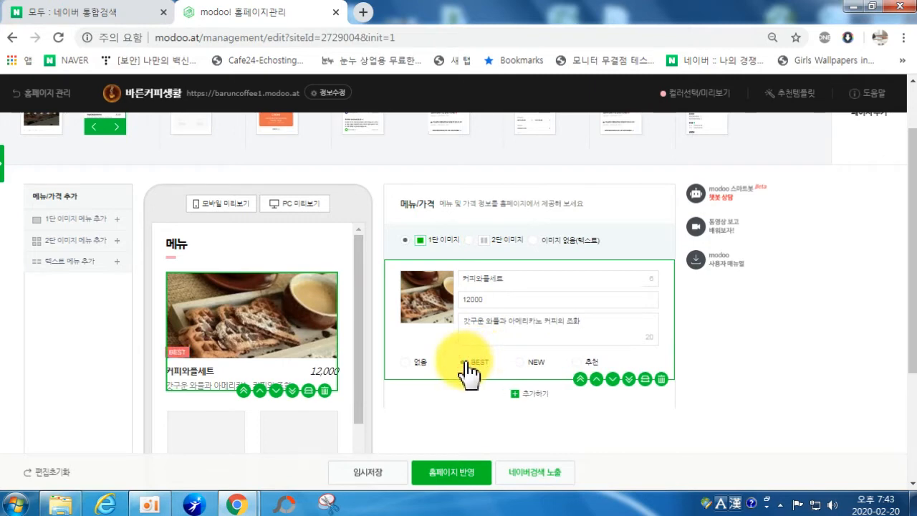
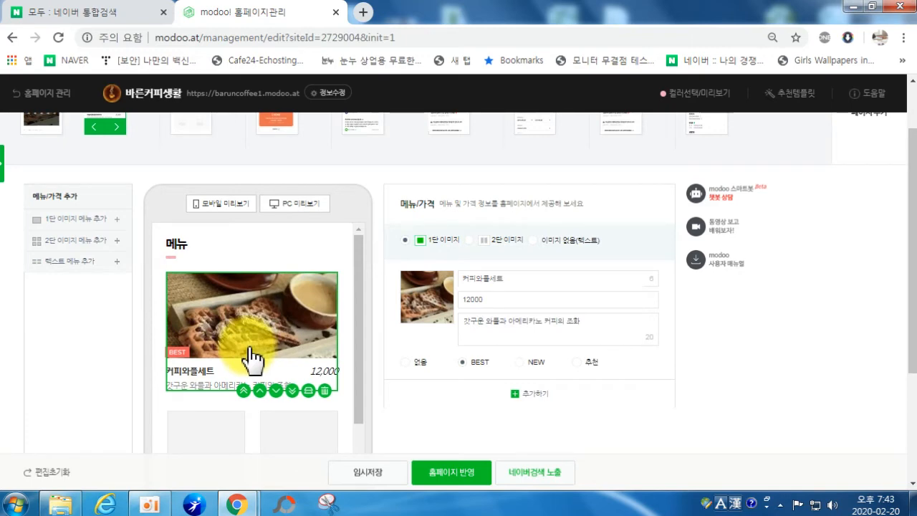
Step: Upload coffee photos 3, 6 and 13 from the PC into the empty two-image menu block
scroll(251, 364, down, 1)
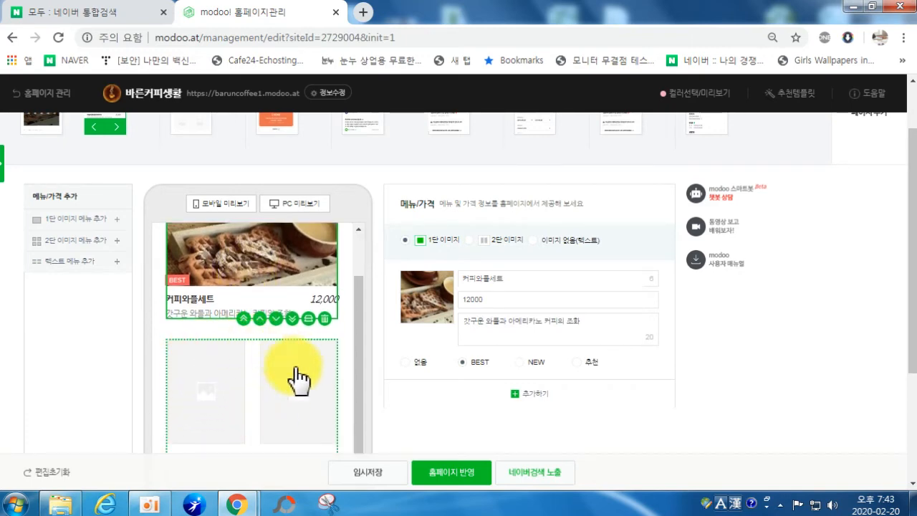
click(230, 381)
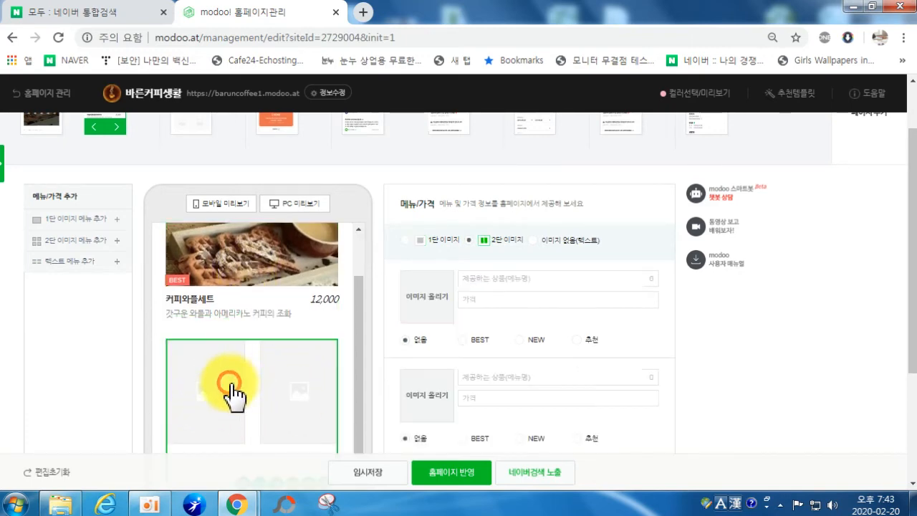
click(425, 301)
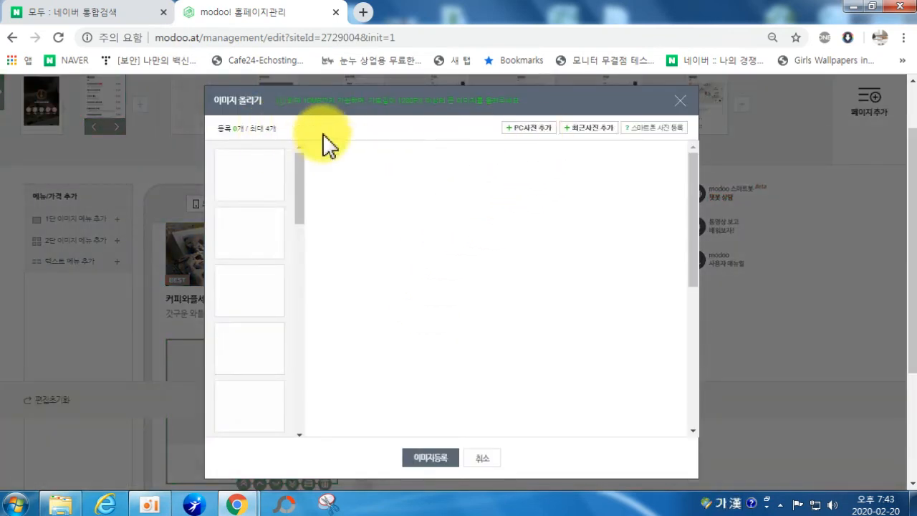
click(535, 129)
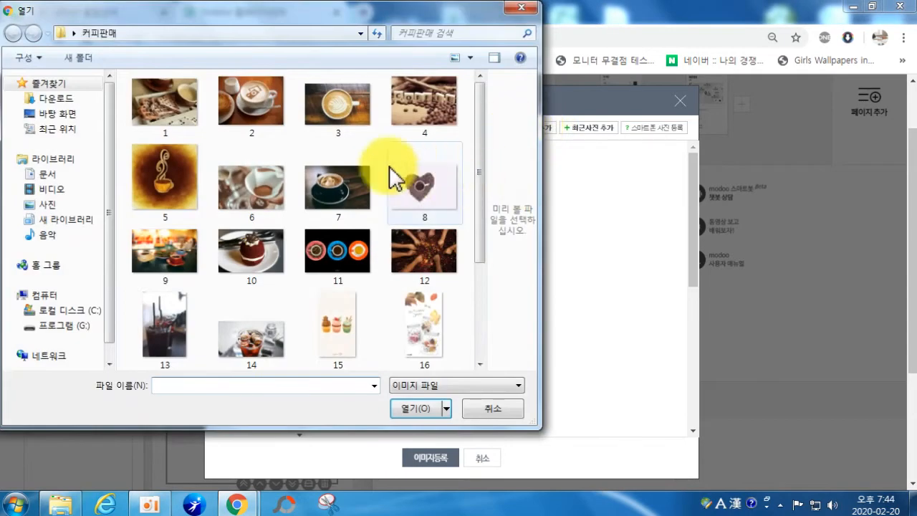
click(277, 203)
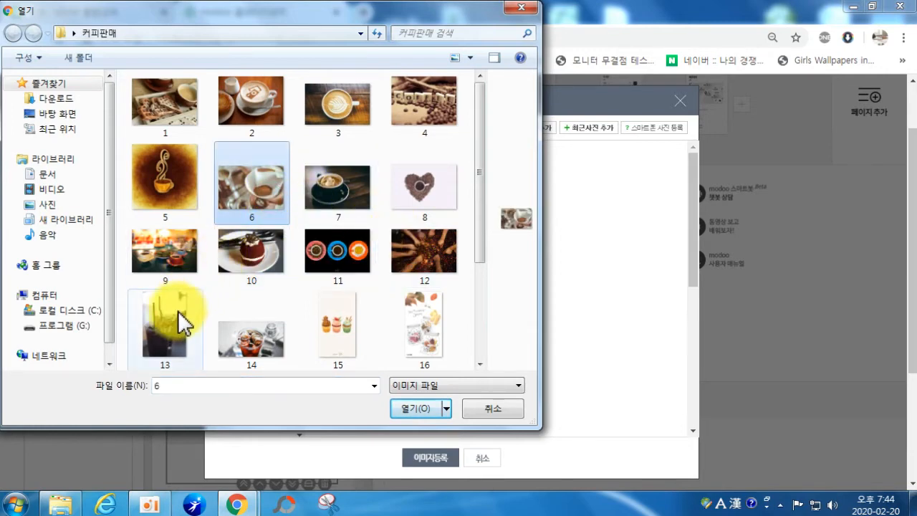
ctrl+click(191, 341)
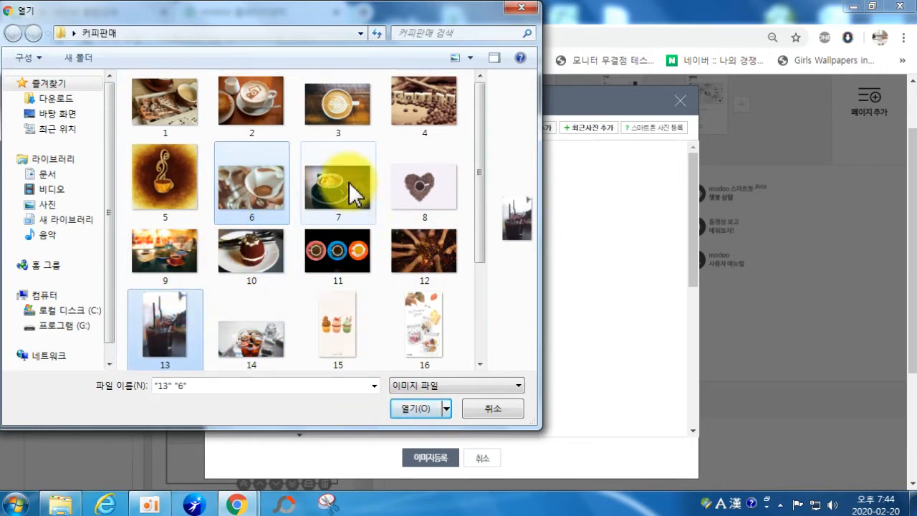
ctrl+click(340, 114)
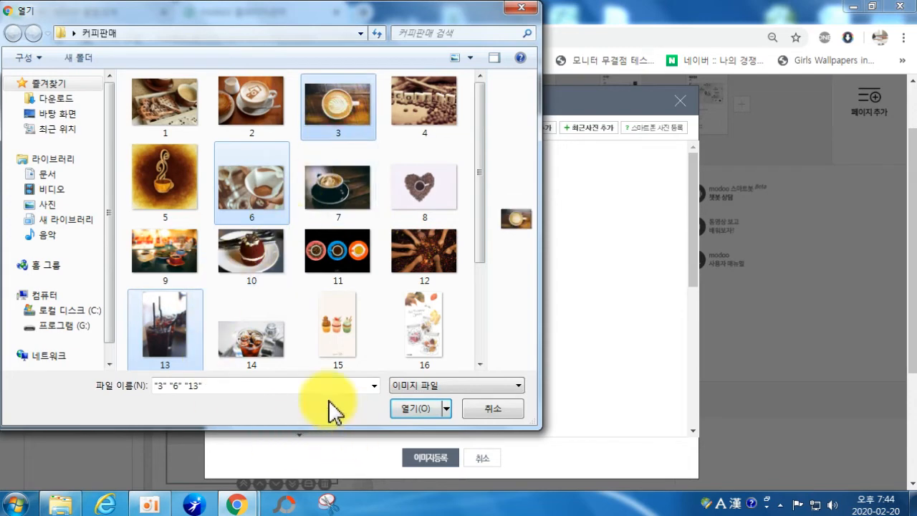
click(422, 412)
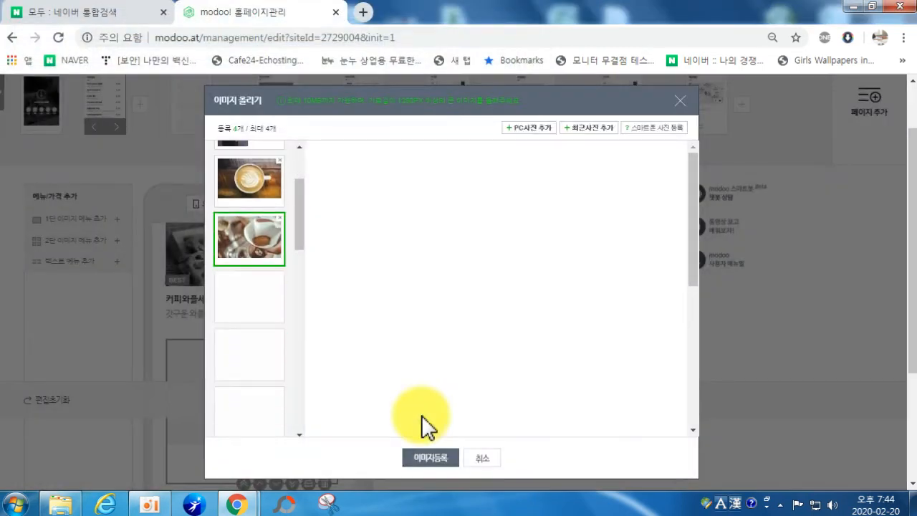
click(428, 460)
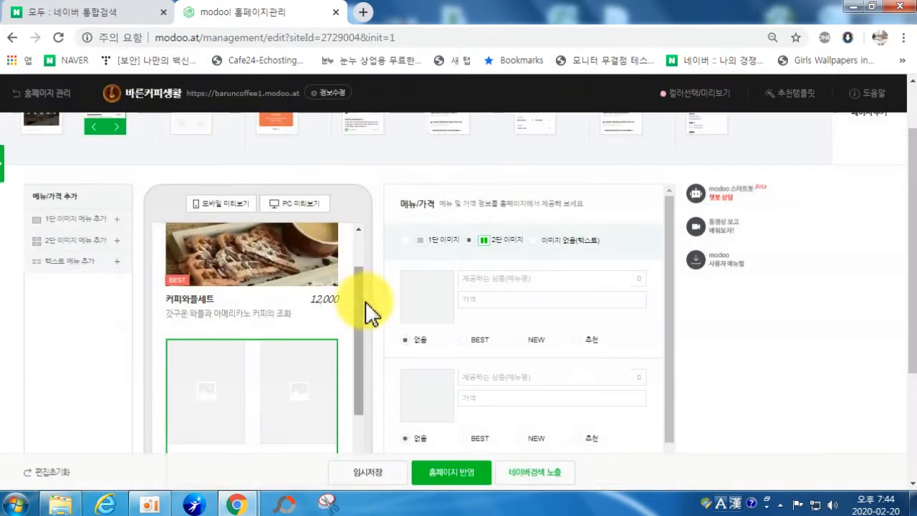
Step: Move the iced coffee item to the top of the two-image menu list
scroll(439, 241, down, 4)
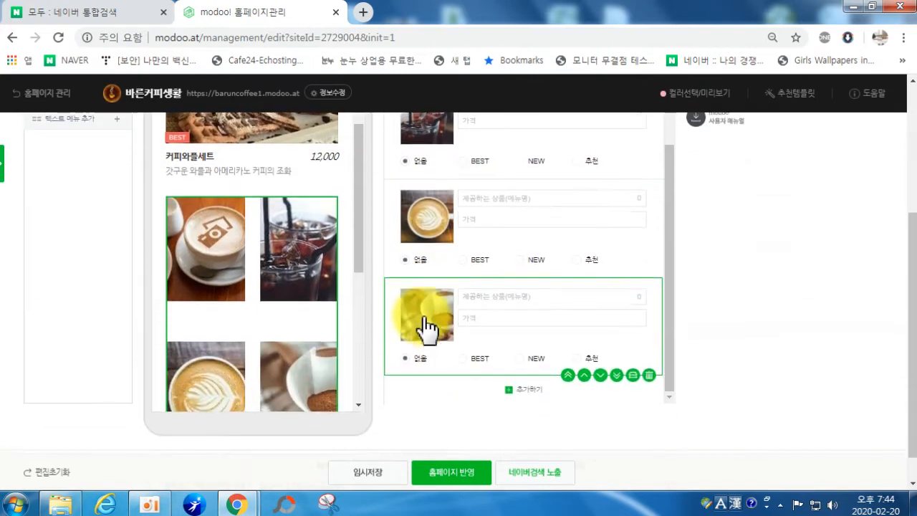
scroll(526, 313, up, 5)
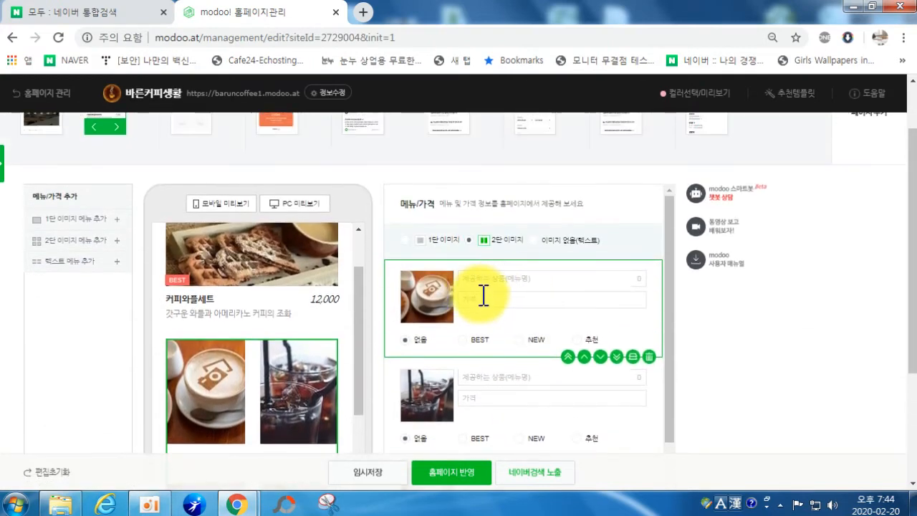
scroll(482, 333, down, 2)
scroll(479, 349, down, 2)
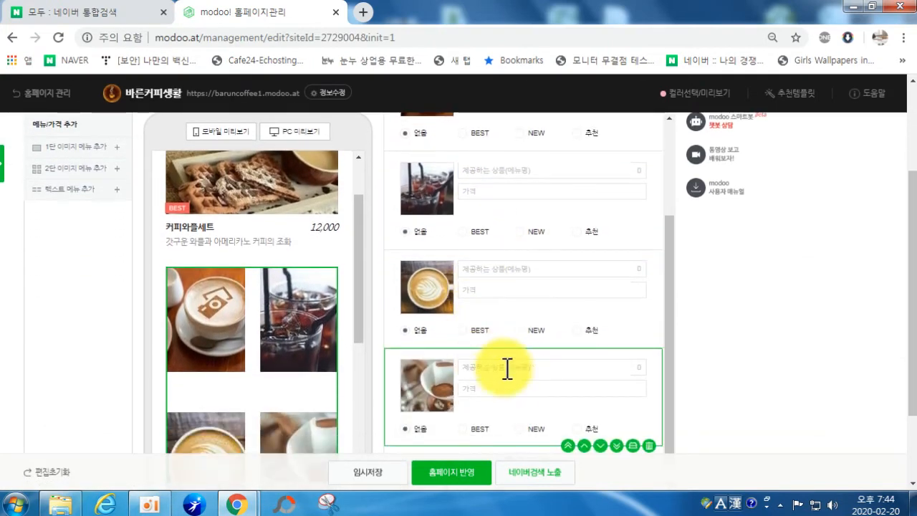
scroll(515, 378, up, 3)
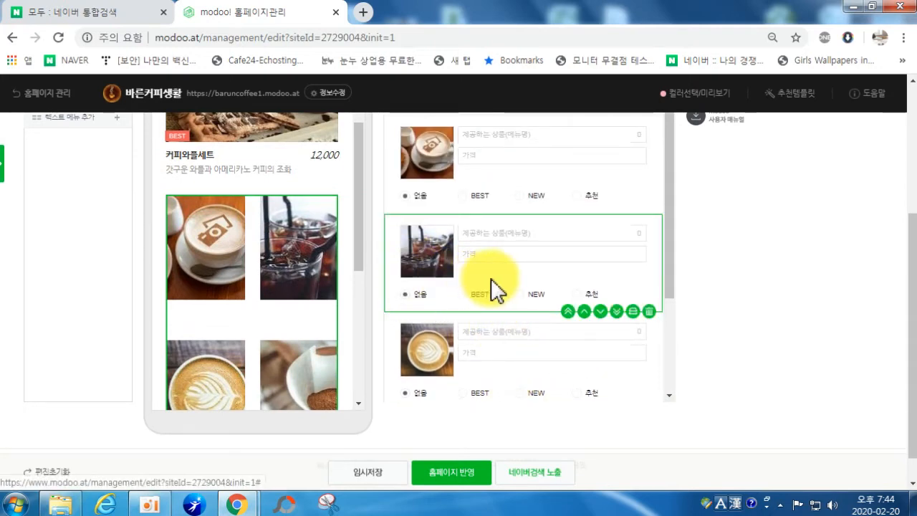
click(567, 312)
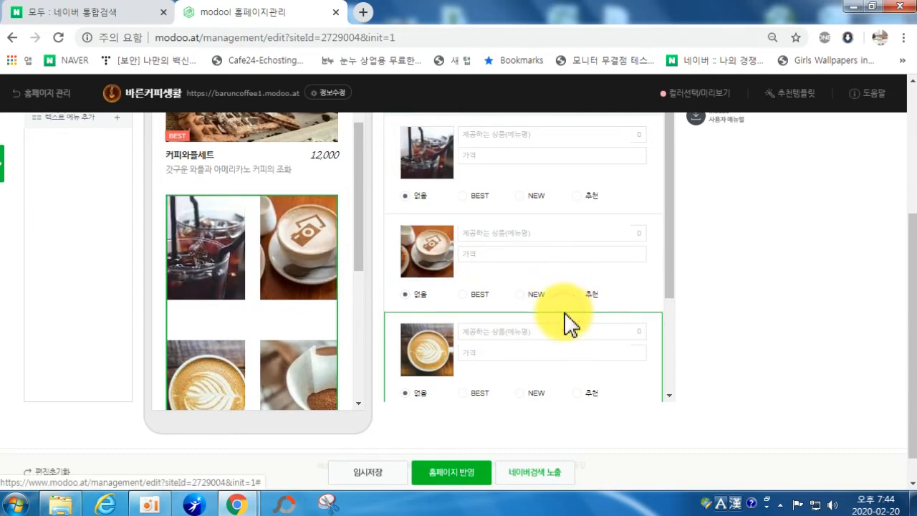
scroll(442, 247, up, 1)
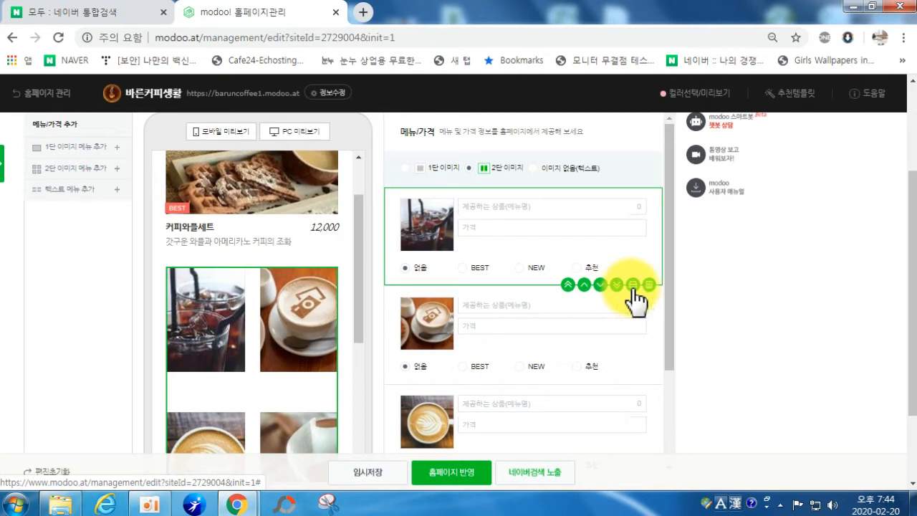
Step: Replace the bottom item's photo and move the cup-with-spoon item up to second place
mouse_move(604, 325)
scroll(604, 326, down, 2)
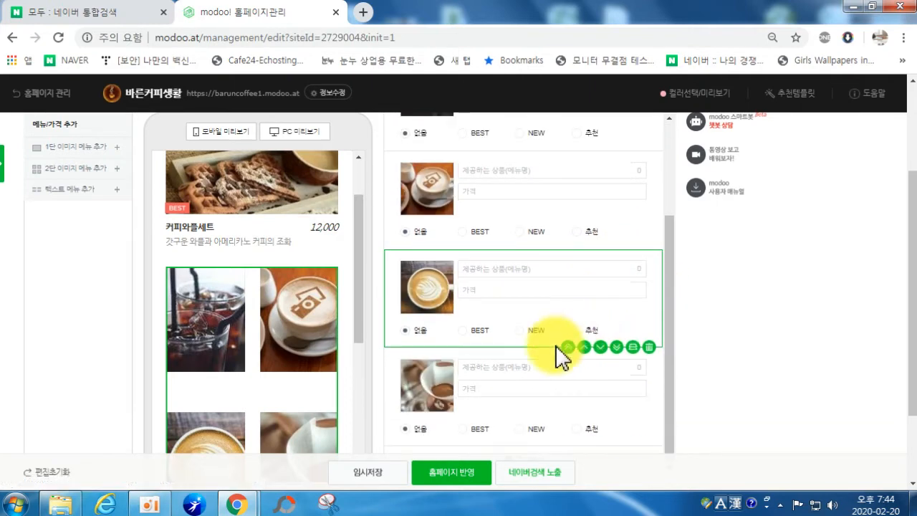
click(430, 391)
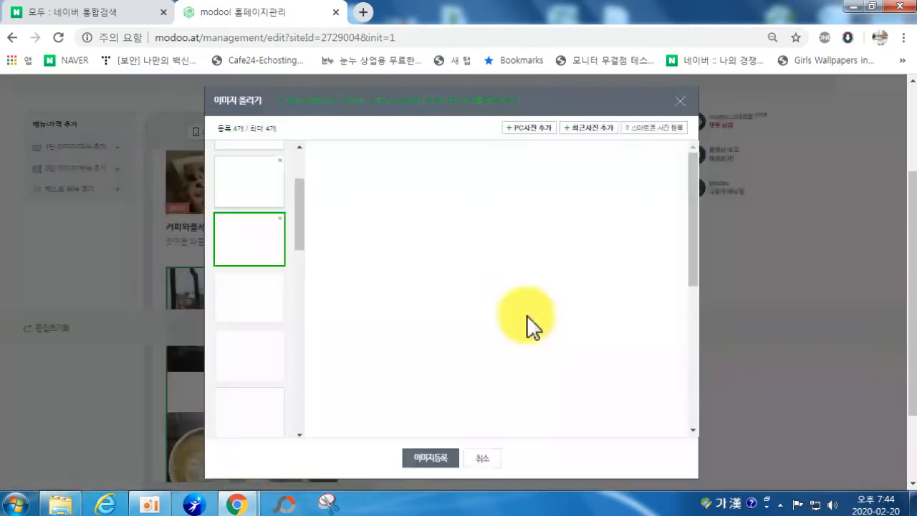
click(448, 401)
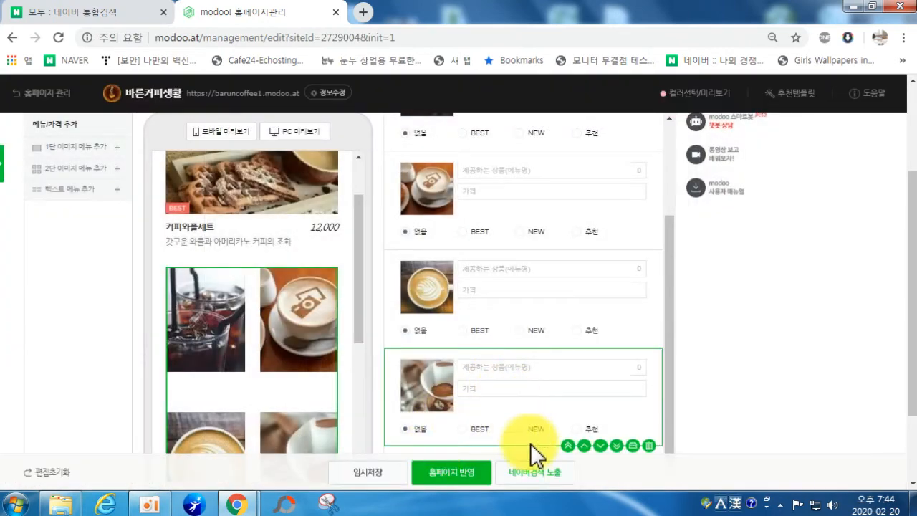
click(584, 447)
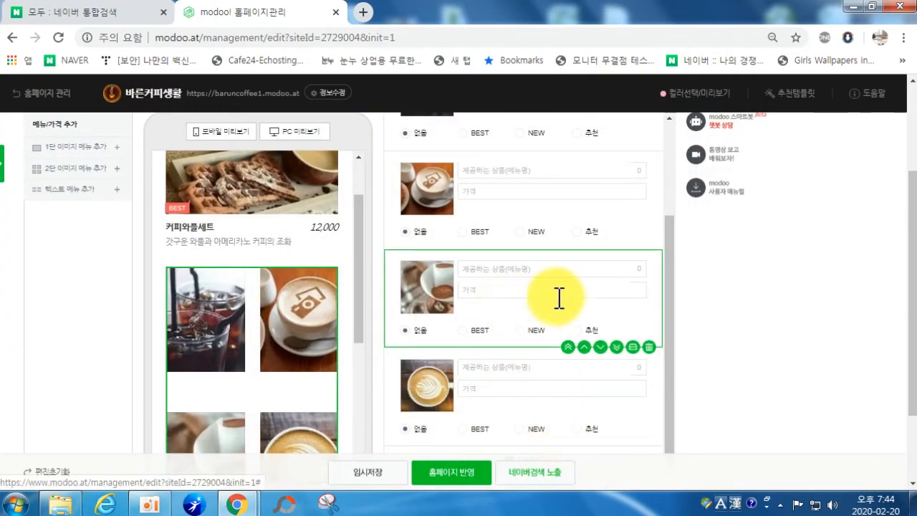
click(584, 349)
scroll(544, 315, up, 2)
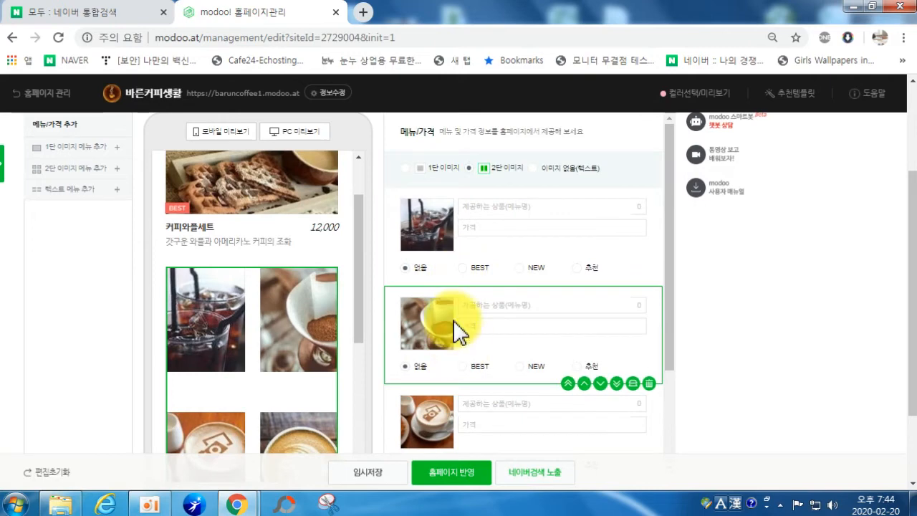
scroll(458, 351, down, 2)
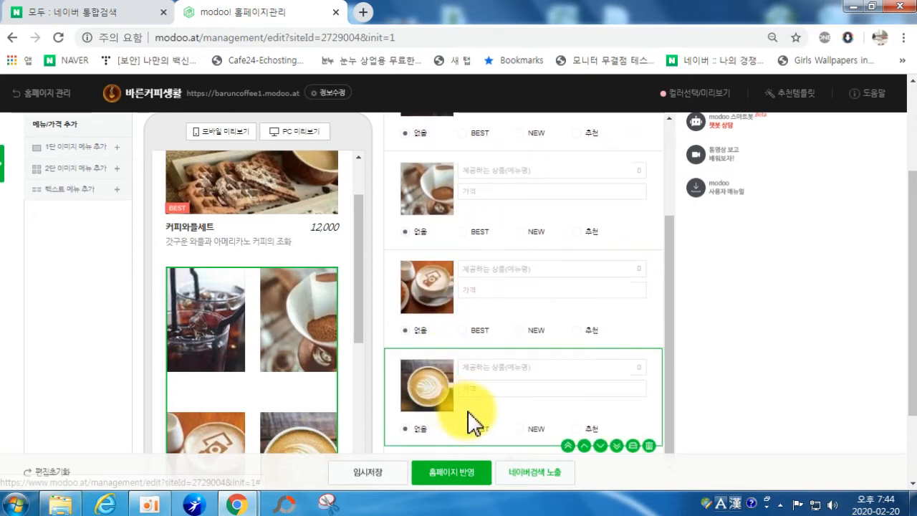
scroll(491, 409, up, 2)
click(473, 208)
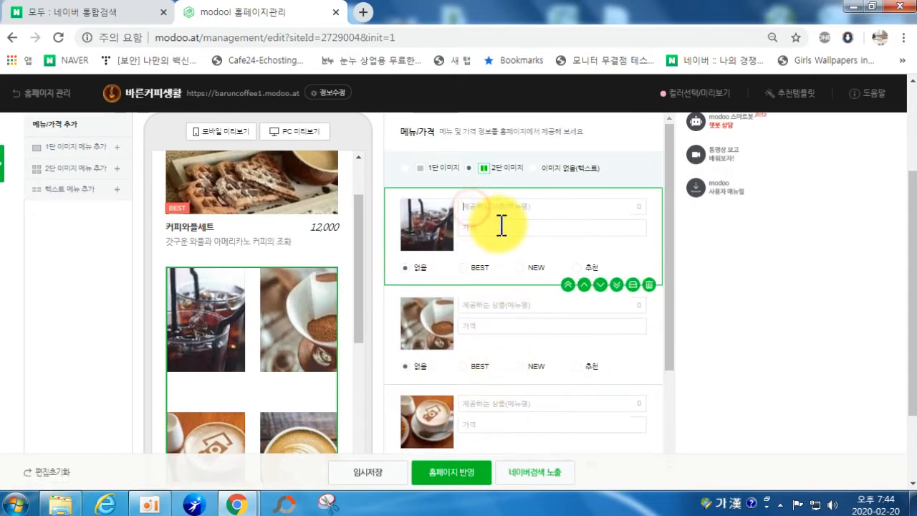
Step: Name the first item 아메리카노(ICE/HOT) and tag it BEST
text(암)
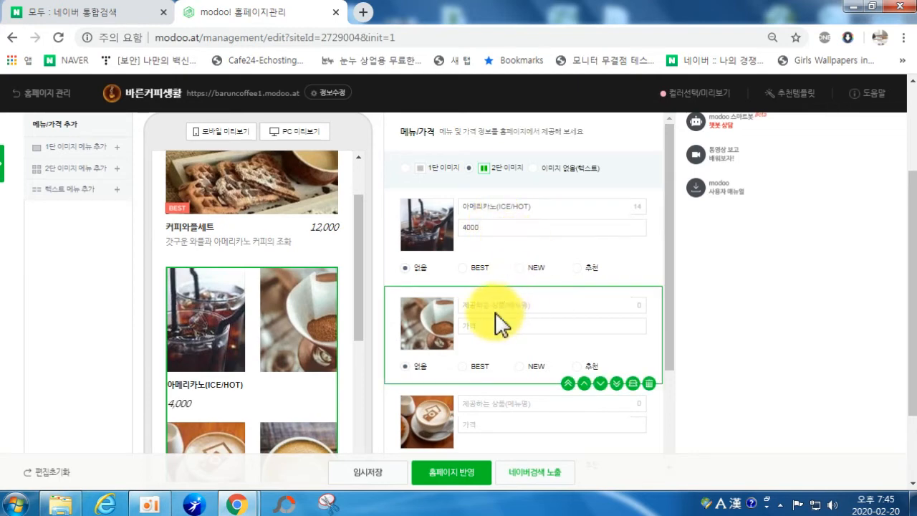
click(473, 266)
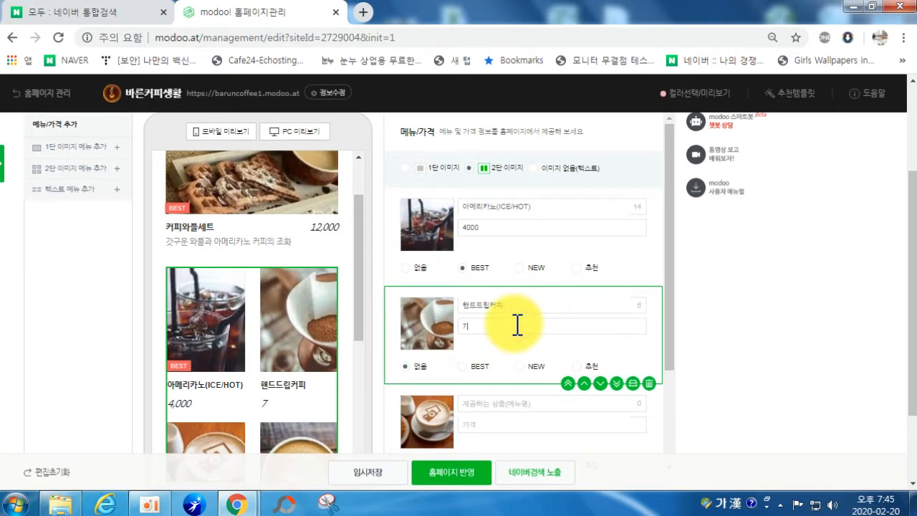
scroll(446, 348, down, 1)
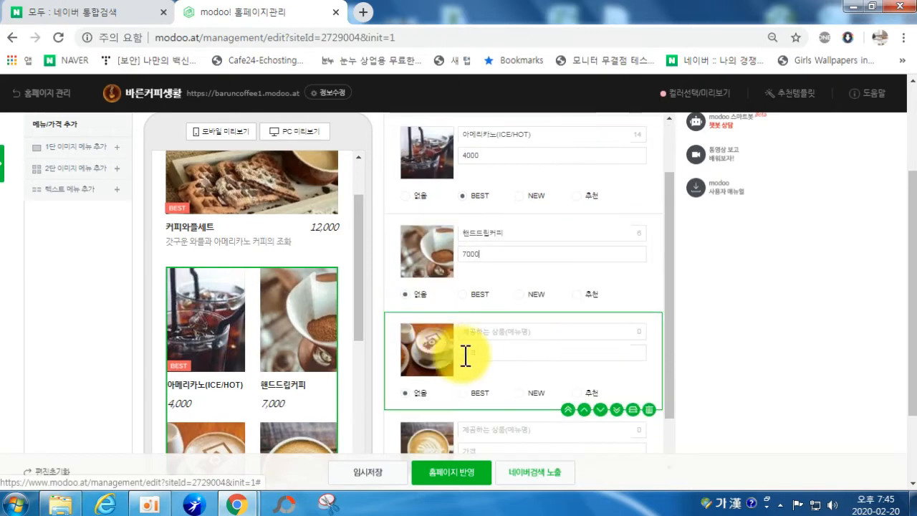
Step: Enter 카푸치노 and 카페라떼 at 7000, tagging 카푸치노 NEW and 카페라떼 추천
click(480, 335)
text(ㅋㅏ페)
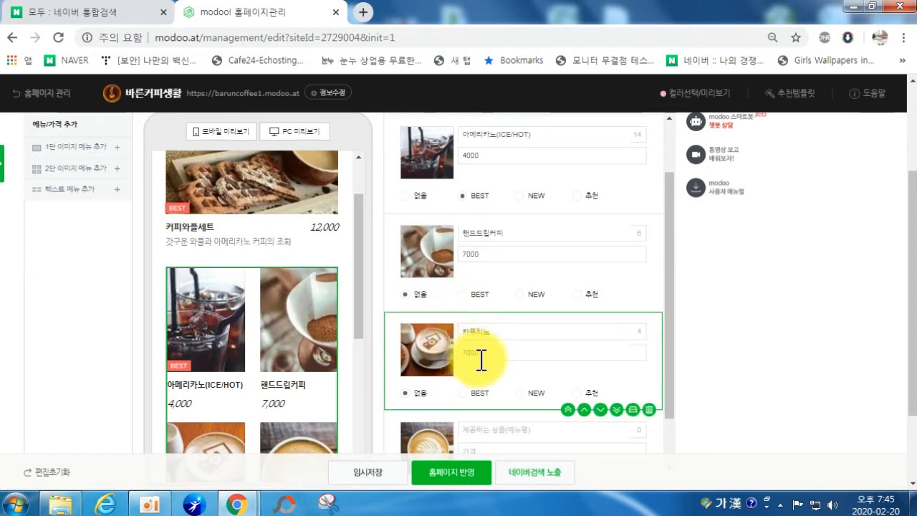
scroll(473, 355, down, 1)
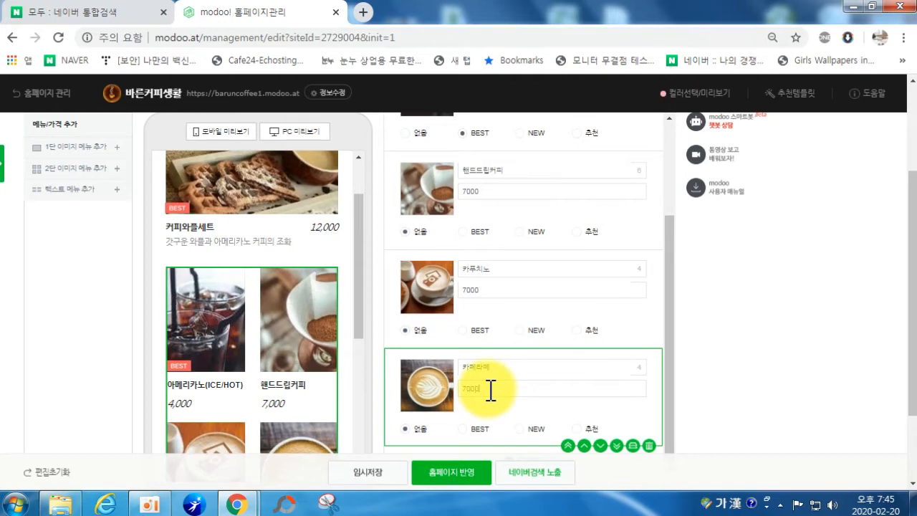
click(588, 430)
click(521, 331)
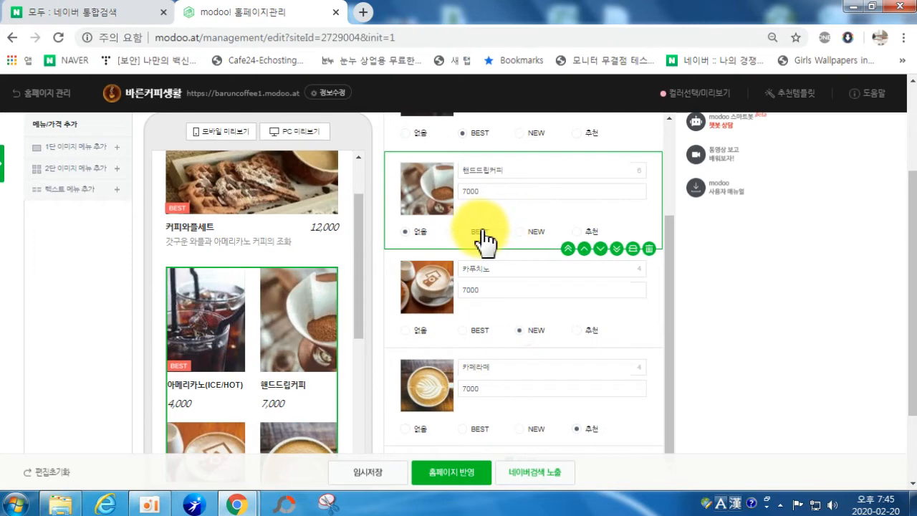
scroll(430, 251, down, 2)
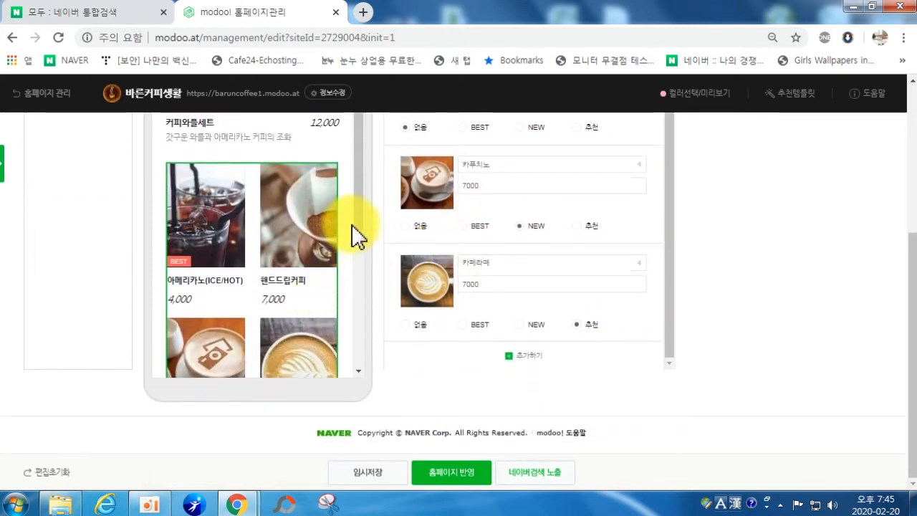
Step: Tag the 핸드드립커피 menu item as BEST
scroll(357, 233, down, 2)
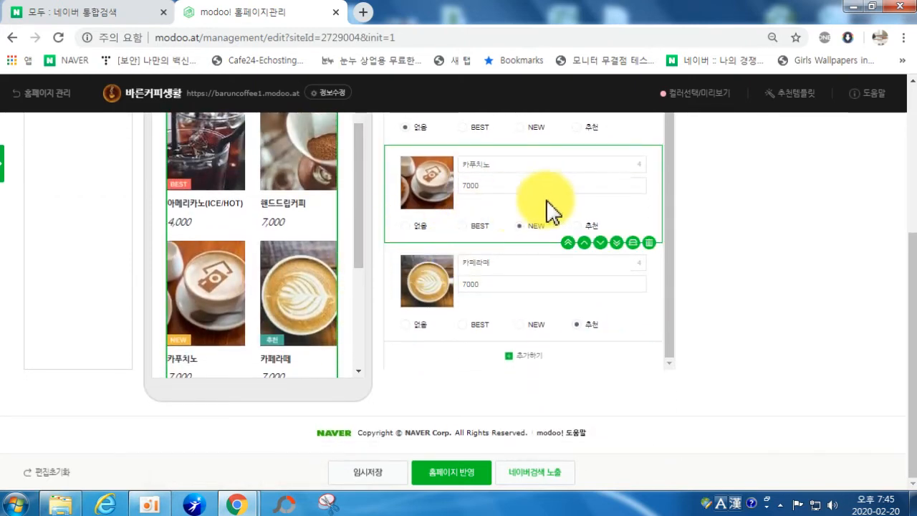
scroll(521, 214, up, 1)
click(463, 199)
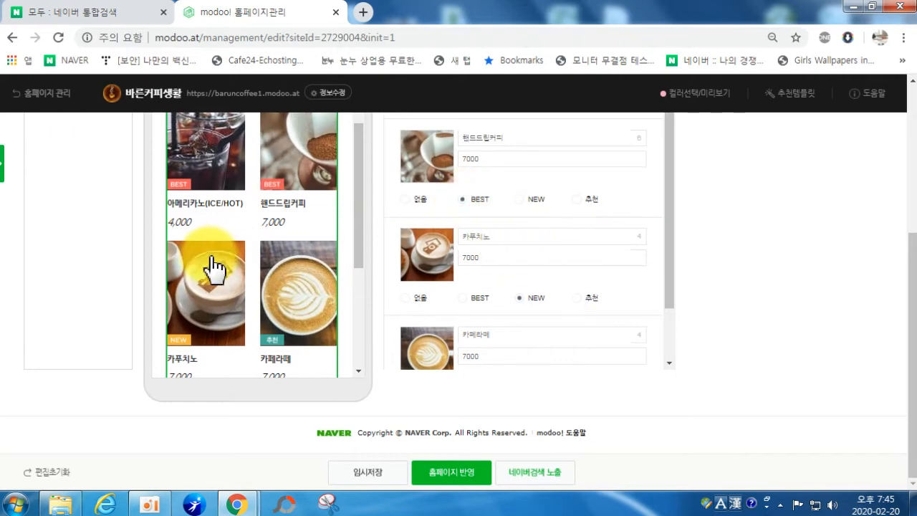
scroll(364, 262, down, 3)
scroll(368, 258, up, 4)
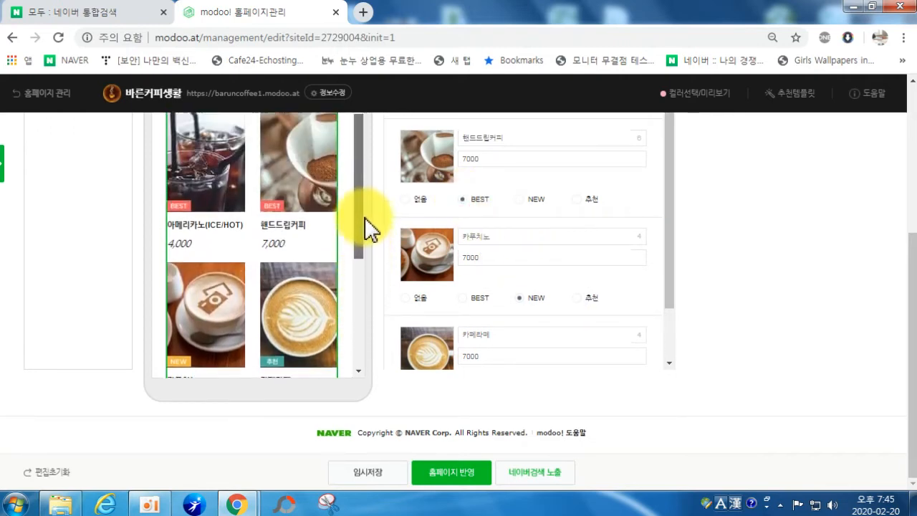
scroll(368, 194, up, 3)
scroll(352, 242, down, 5)
scroll(345, 296, down, 2)
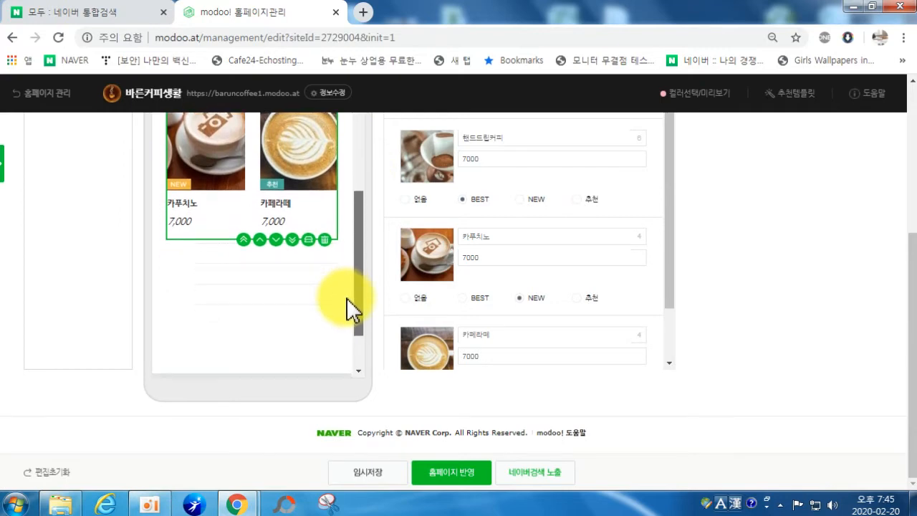
scroll(351, 287, up, 3)
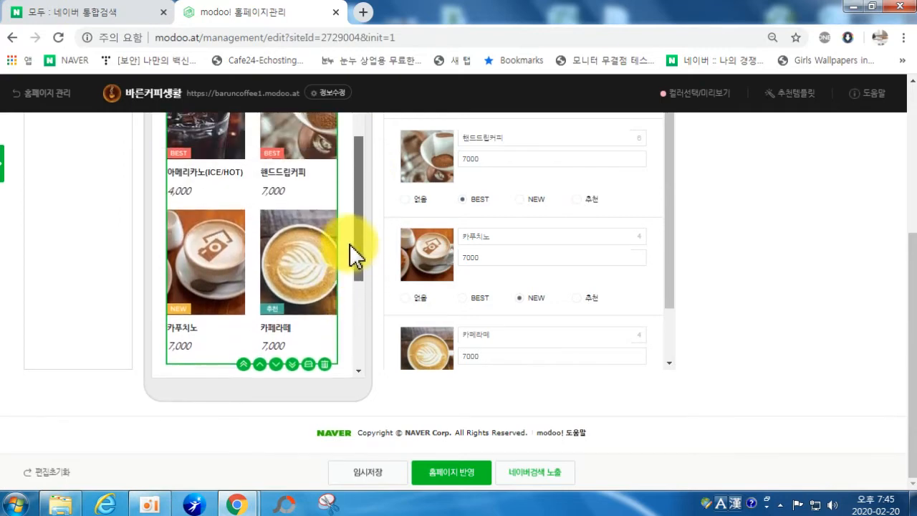
scroll(349, 229, up, 3)
scroll(351, 193, down, 3)
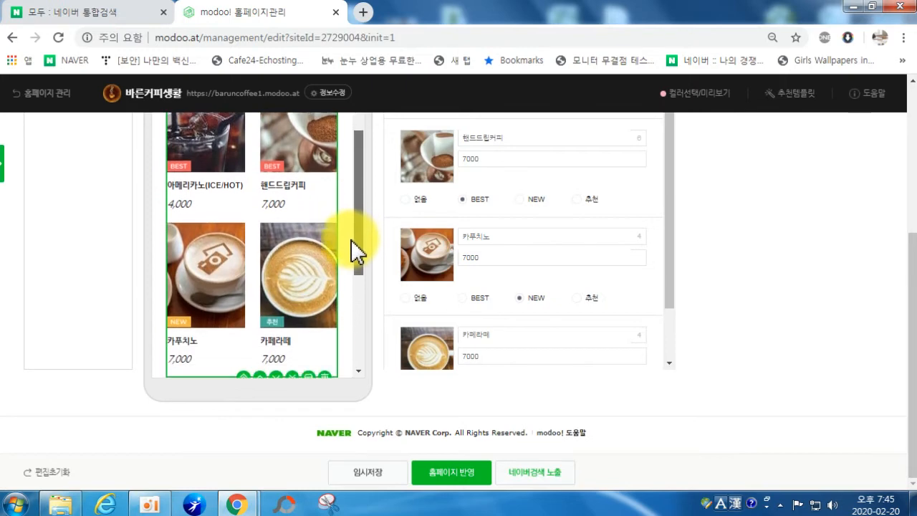
scroll(351, 243, down, 2)
Step: Select the empty dotted text-only menu block below the coffee pictures for editing
drag(351, 266, 346, 212)
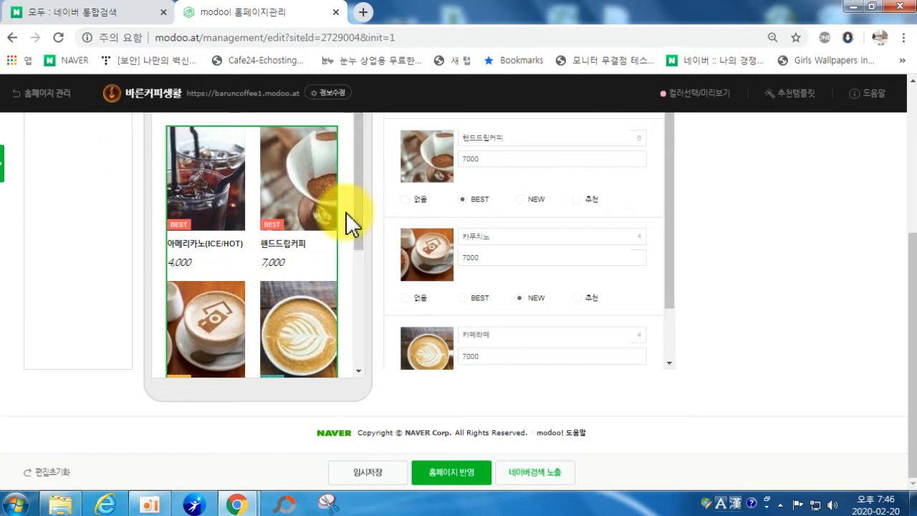
click(426, 368)
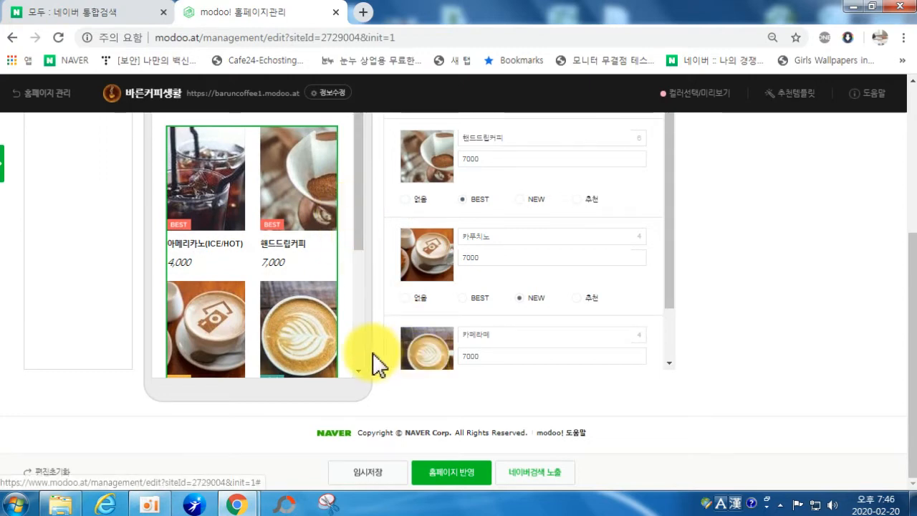
drag(358, 247, 364, 342)
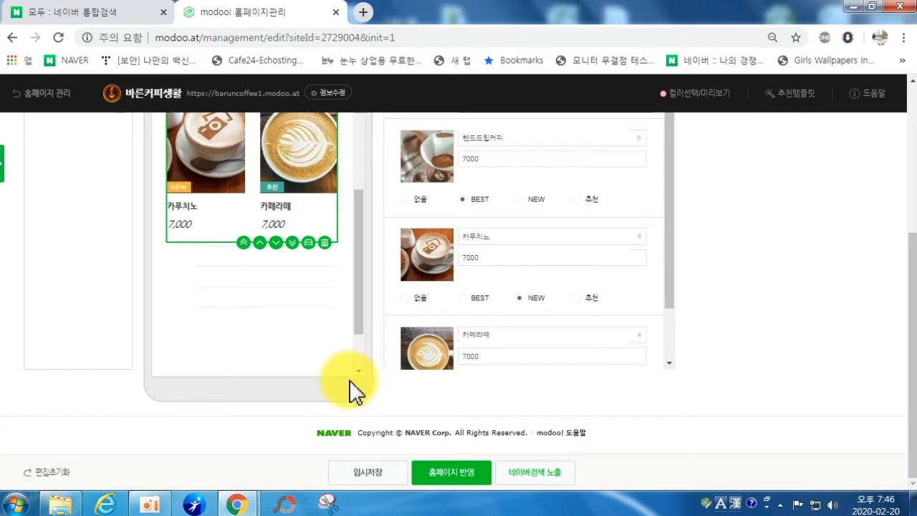
scroll(333, 282, down, 1)
scroll(517, 254, down, 1)
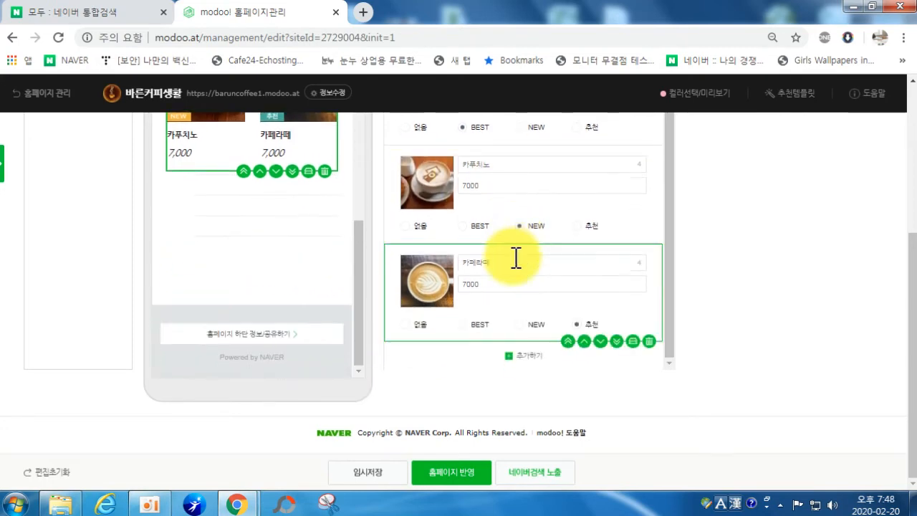
click(221, 208)
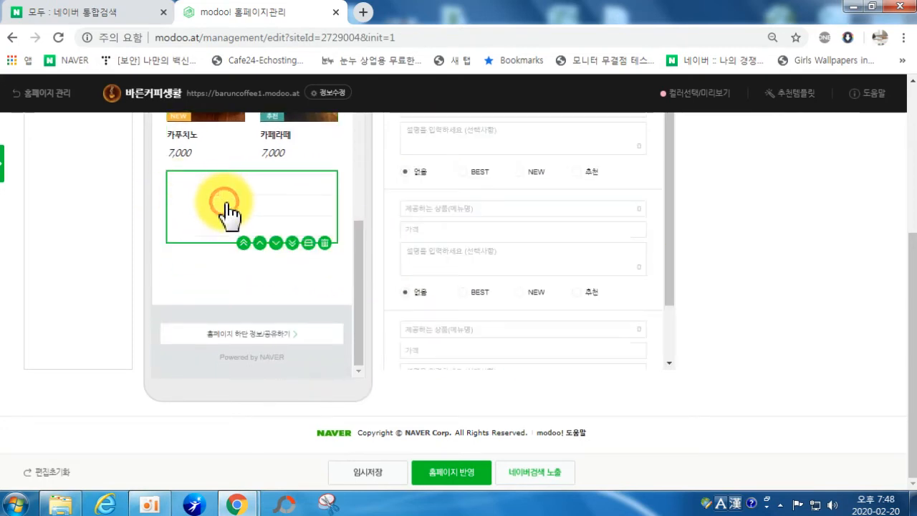
Step: Add text item 에이드 at 6000 with the description 레몬, 자몽,청포도,망고
scroll(573, 254, down, 1)
scroll(543, 270, up, 3)
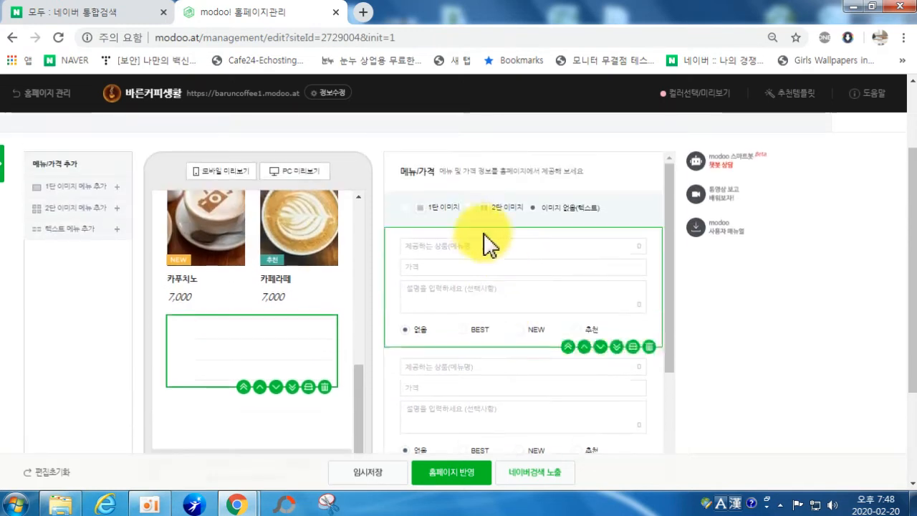
click(439, 248)
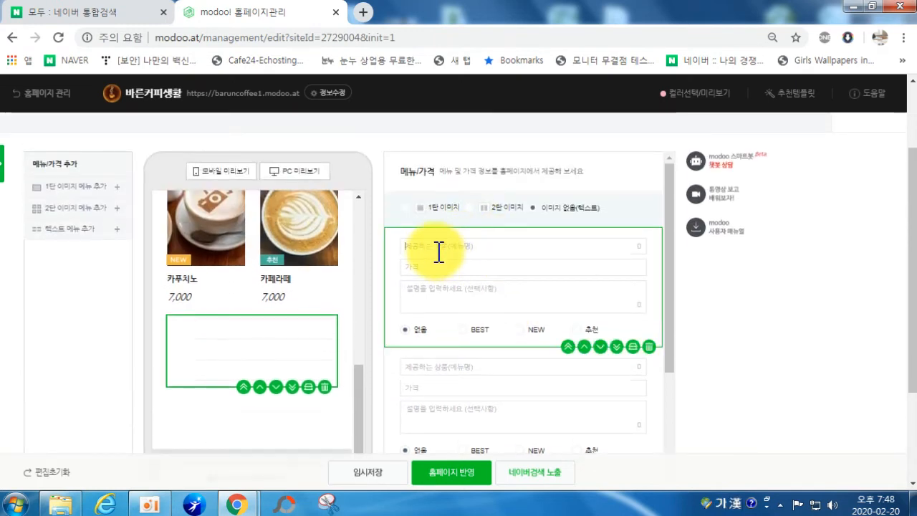
text(에이드(레모)
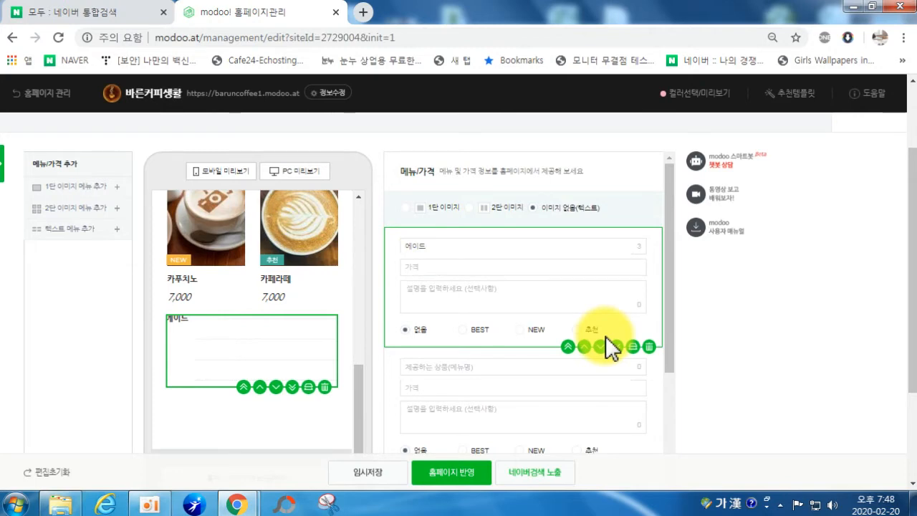
text(6000)
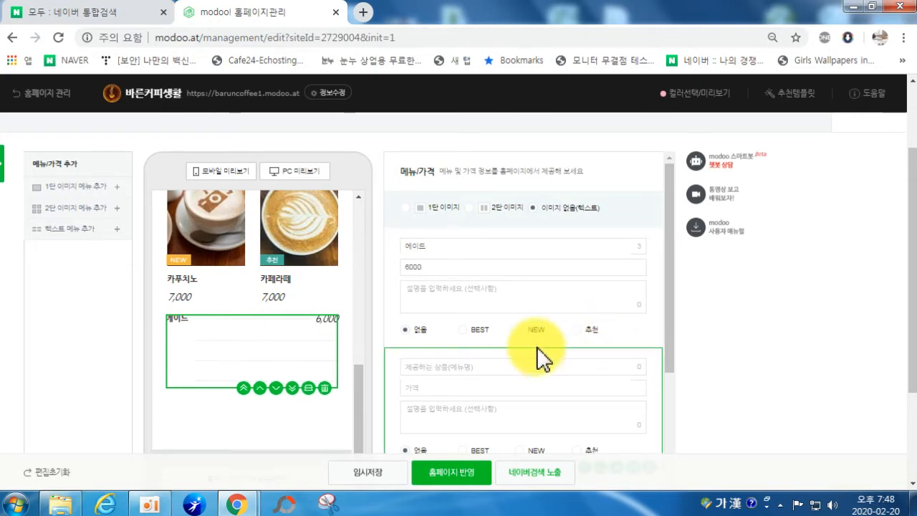
click(460, 298)
text(렘)
text(몬, 자몽,청포도,)
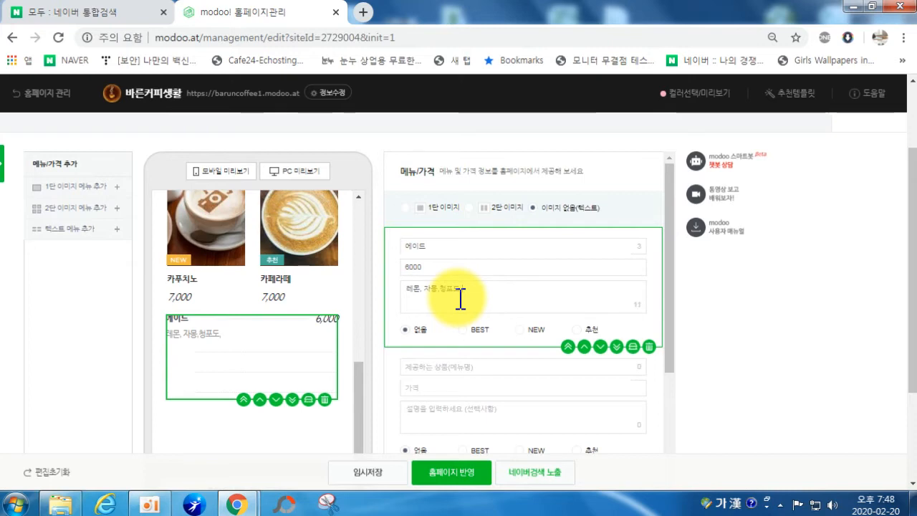
text(망고)
Step: Add text item 우유 at 4000 described as 유기농우유
click(420, 368)
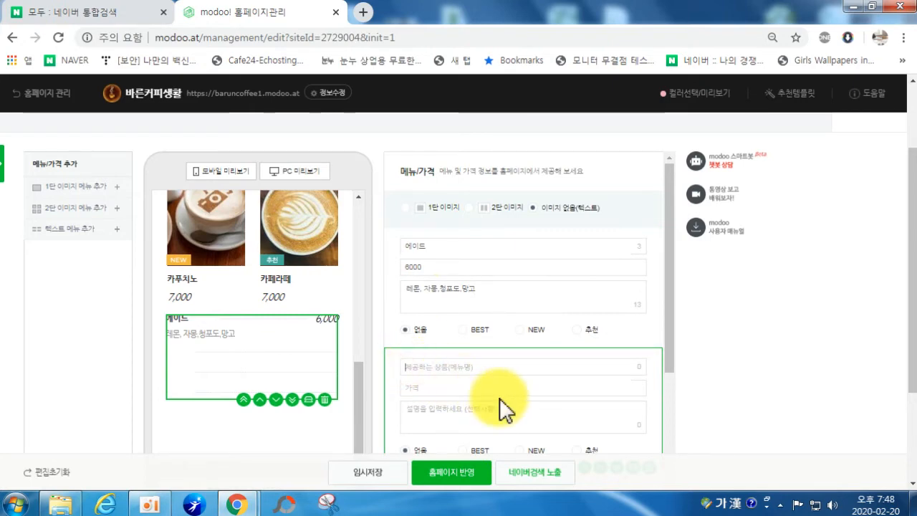
text(우유)
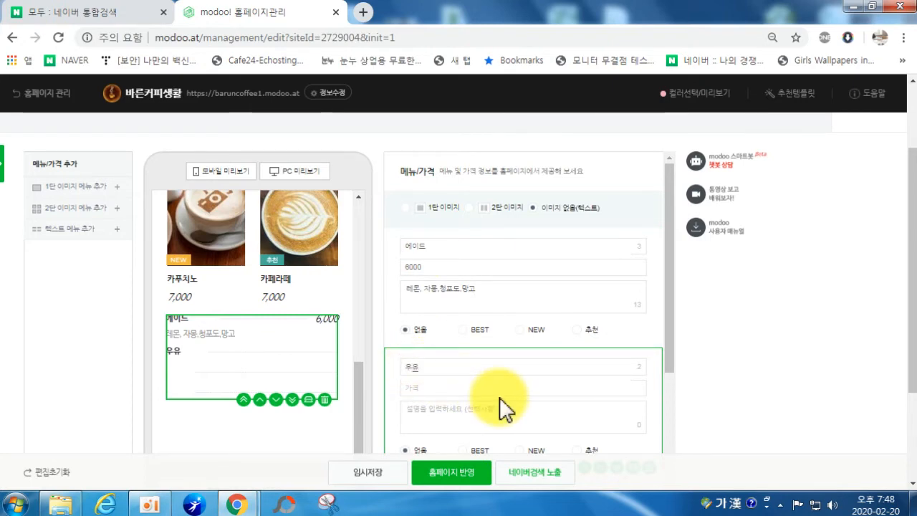
click(494, 391)
text(4000)
click(483, 415)
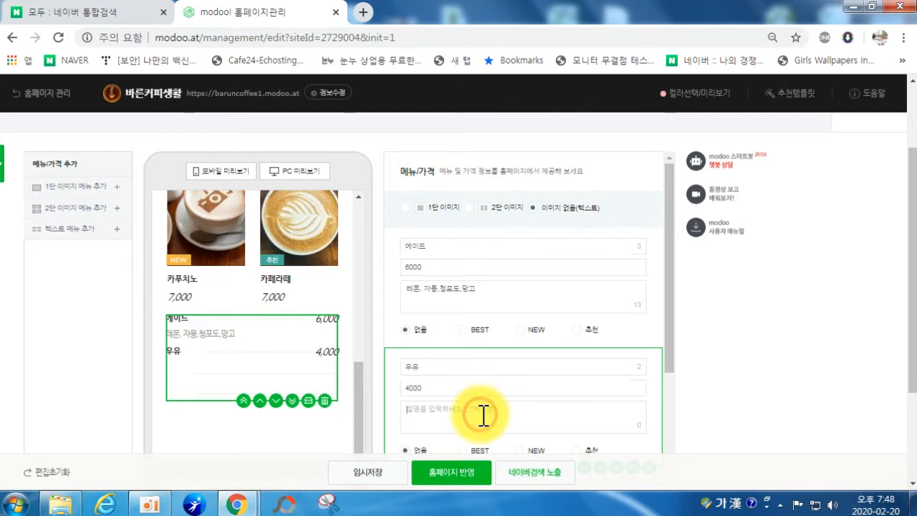
text(설)
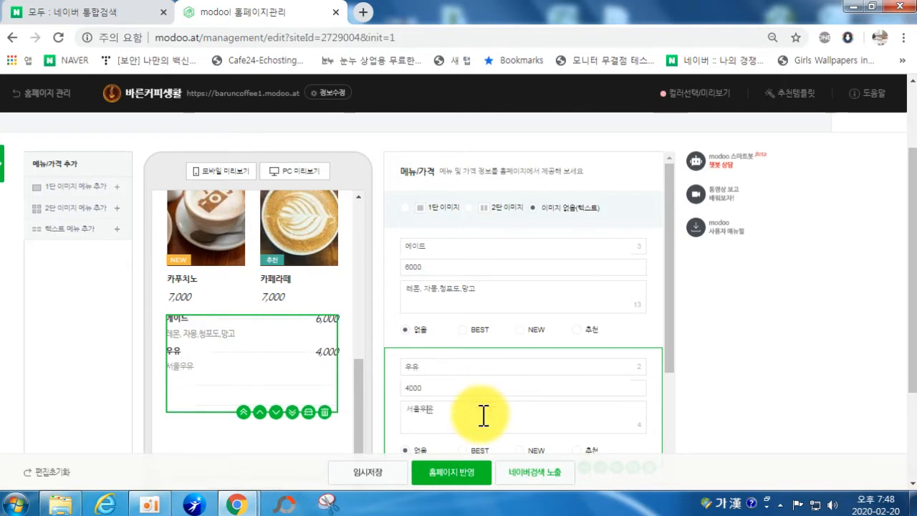
key(BackSpace)
text(유기농)
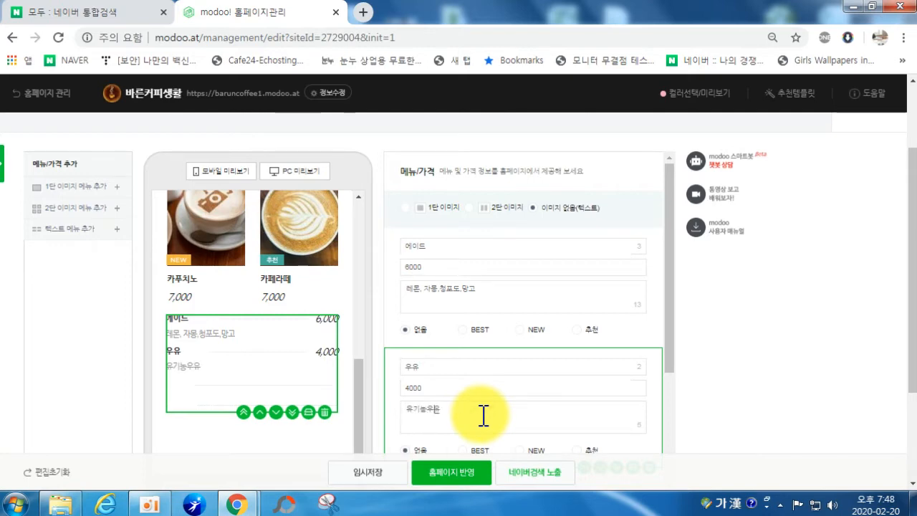
scroll(656, 379, down, 1)
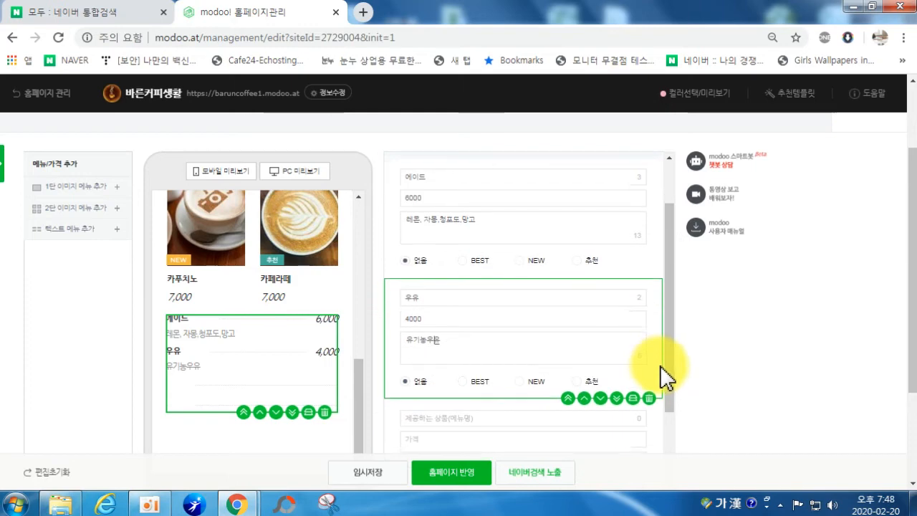
Step: Add text item 생수 at 1000 with the description 제주삼다수
scroll(466, 422, down, 1)
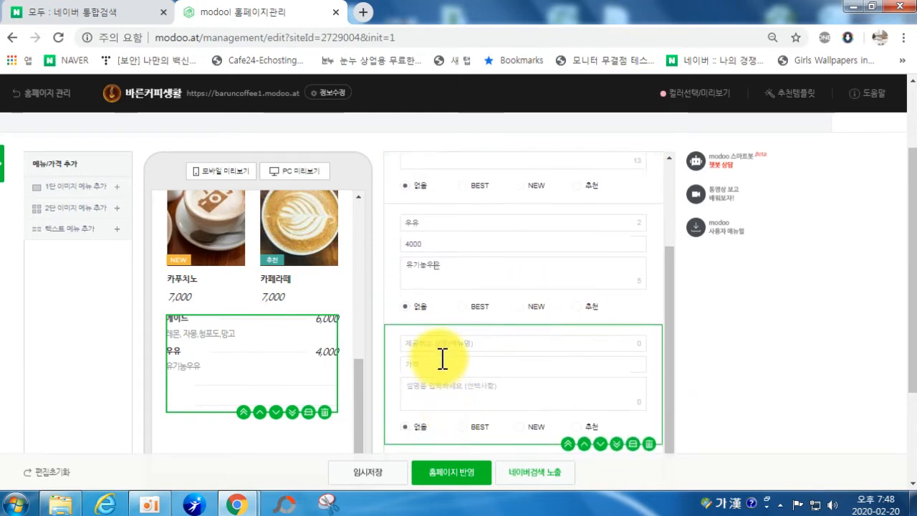
click(431, 345)
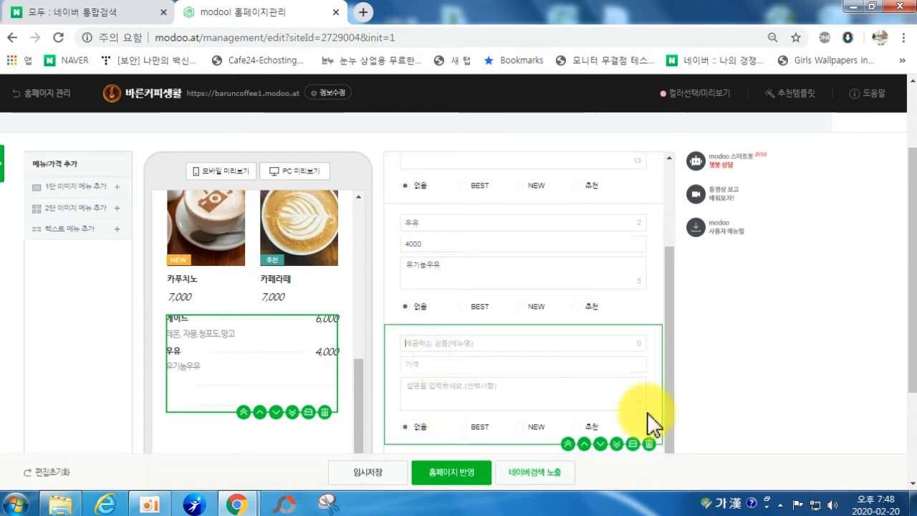
text(물)
key(BackSpace)
key(BackSpace)
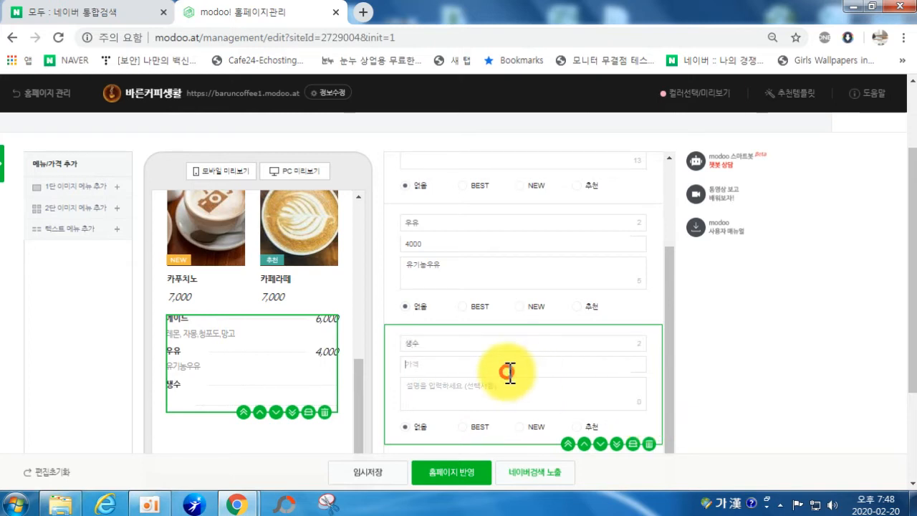
text(1000)
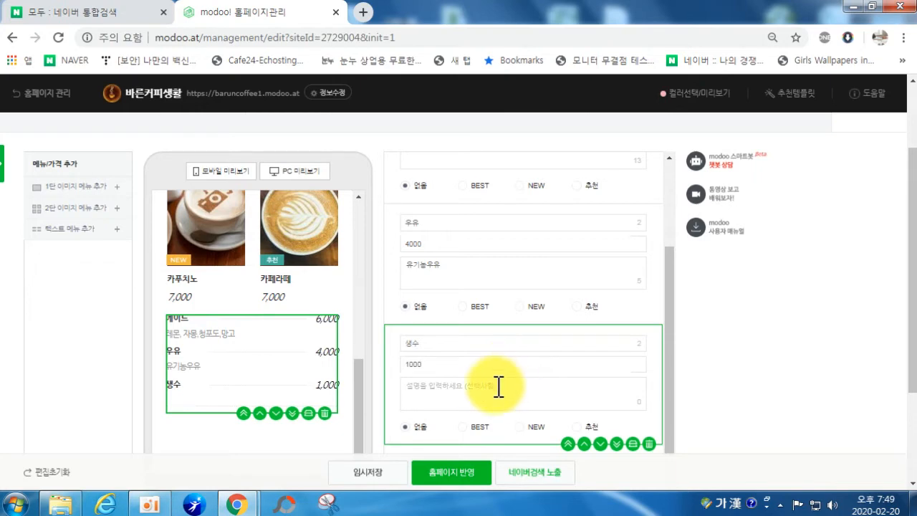
click(493, 391)
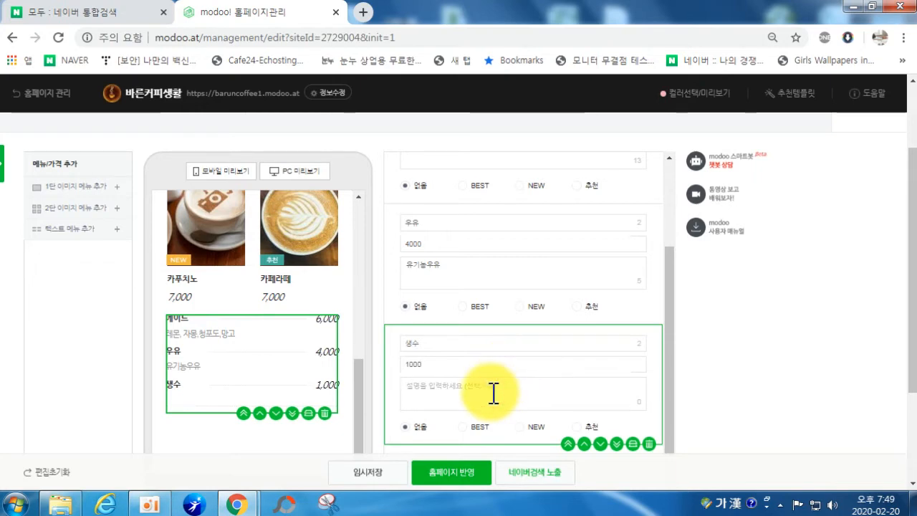
text(병)
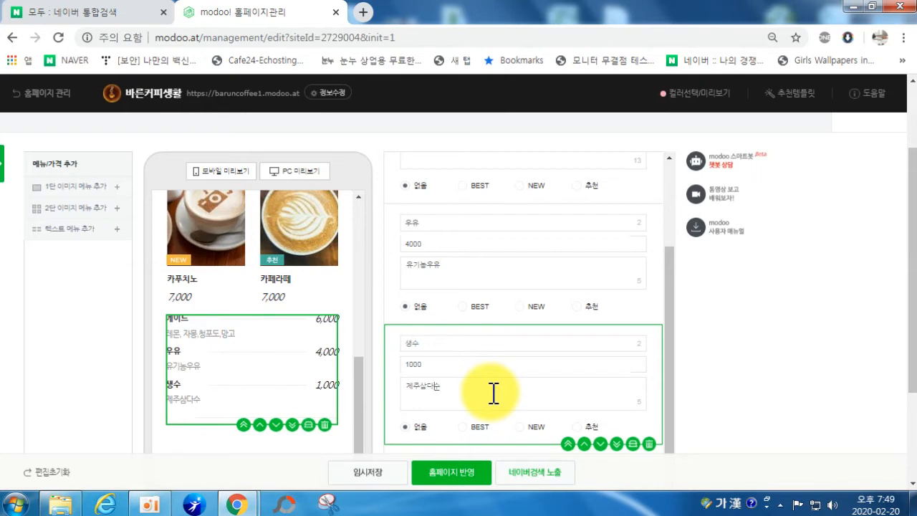
Step: Delete the leftover empty menu entry with its trash icon
scroll(483, 393, down, 1)
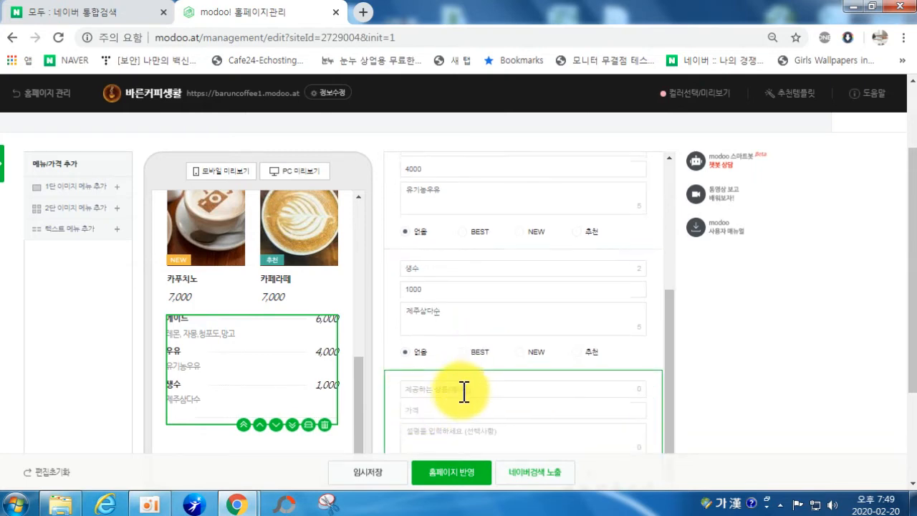
scroll(467, 386, down, 2)
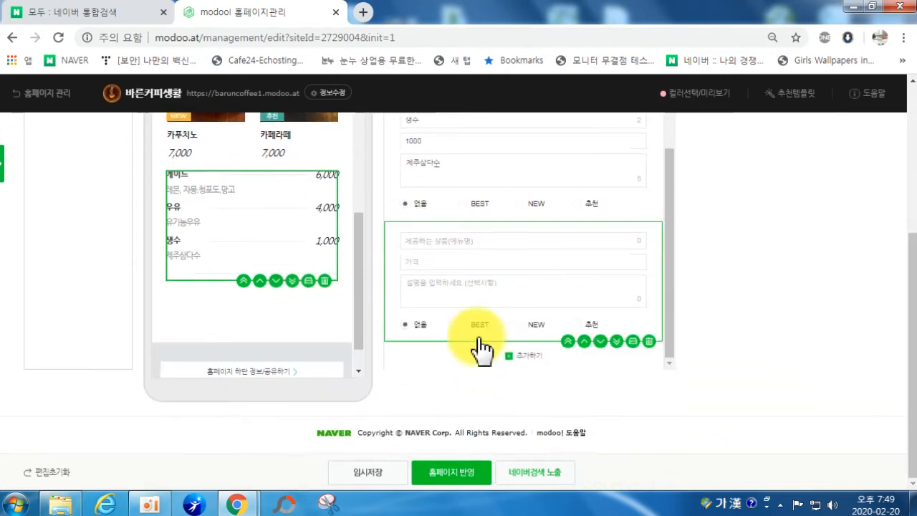
click(650, 341)
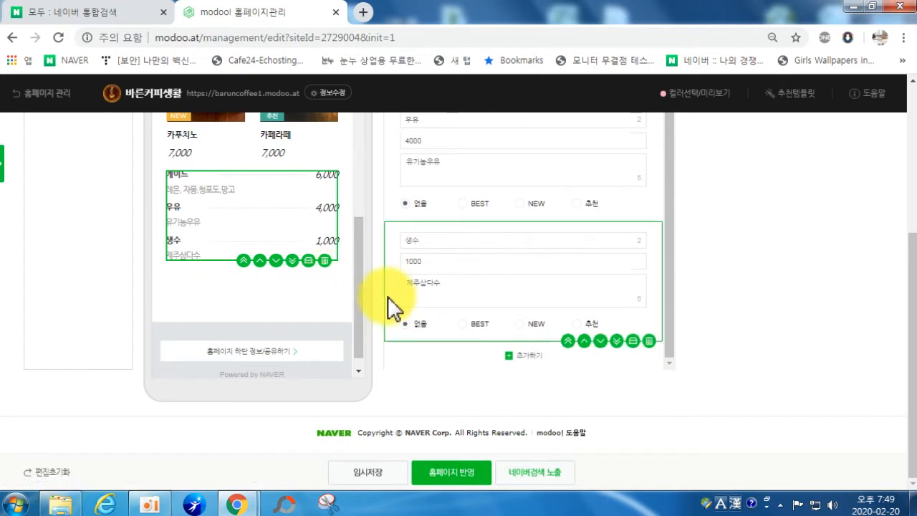
scroll(228, 283, up, 1)
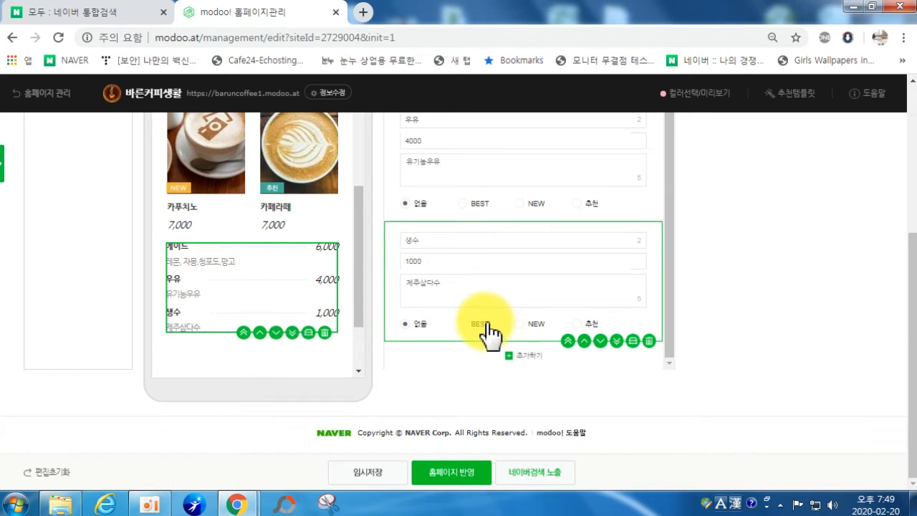
Step: Save the menu page with 임시저장 and dismiss the saved-changes message
click(368, 470)
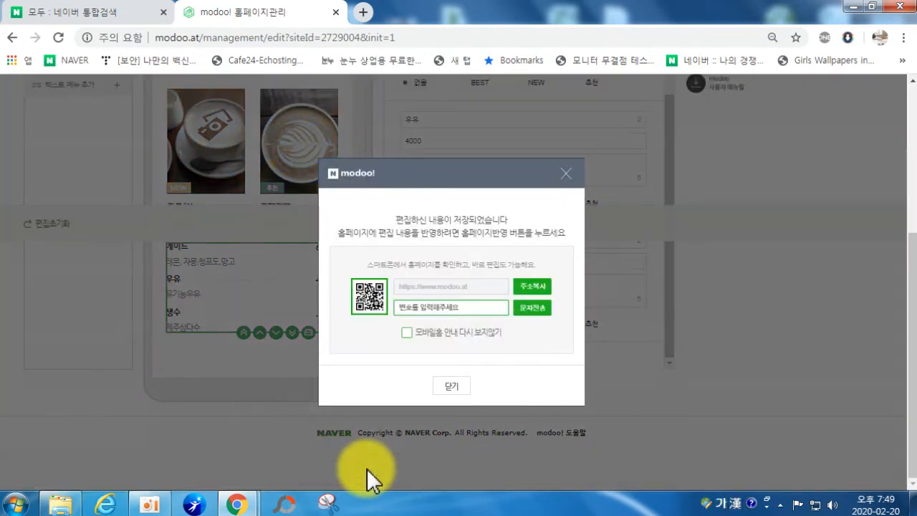
click(449, 387)
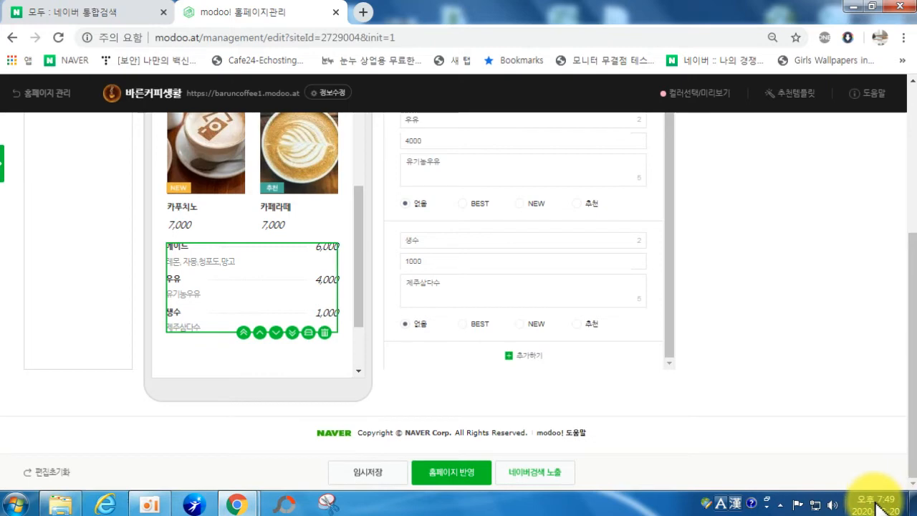
Step: Scroll through the menu page editor and back up to the page strip
scroll(365, 265, up, 10)
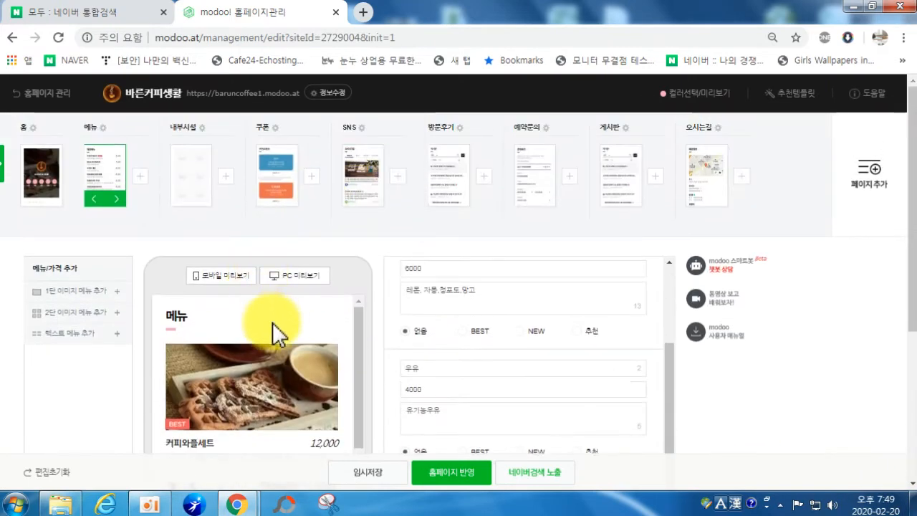
scroll(438, 364, down, 5)
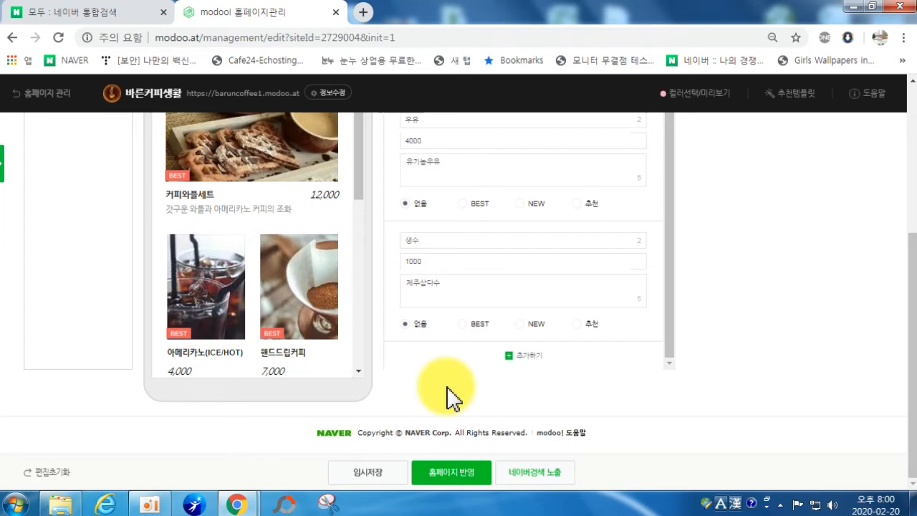
scroll(297, 262, up, 4)
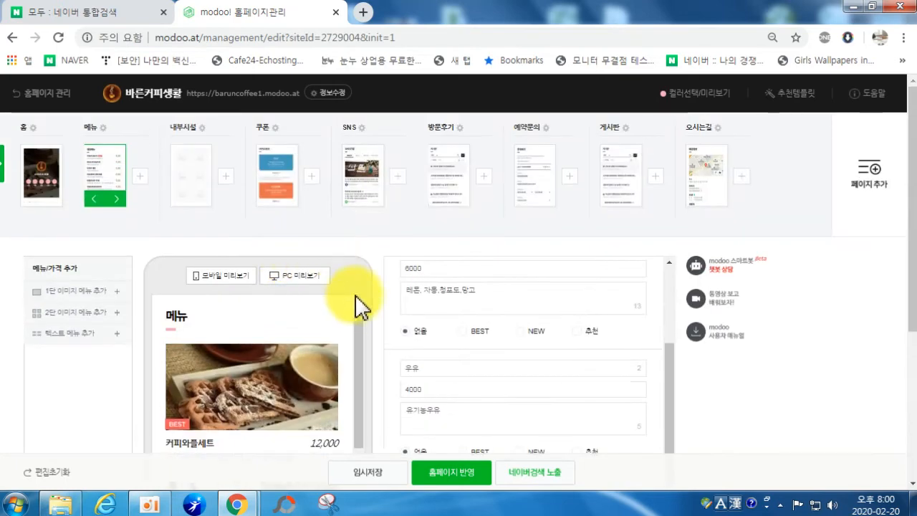
mouse_move(125, 201)
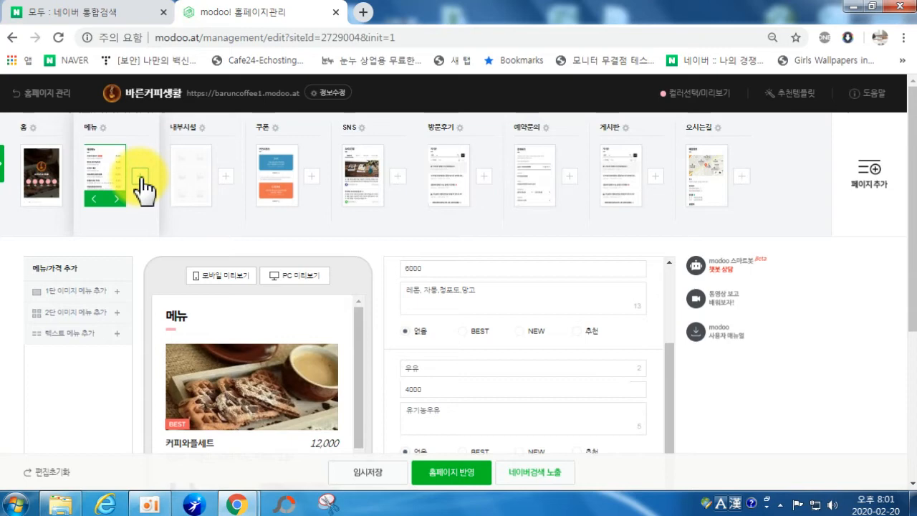
Step: Add a new page of the 메뉴/가격 type to the site
click(143, 176)
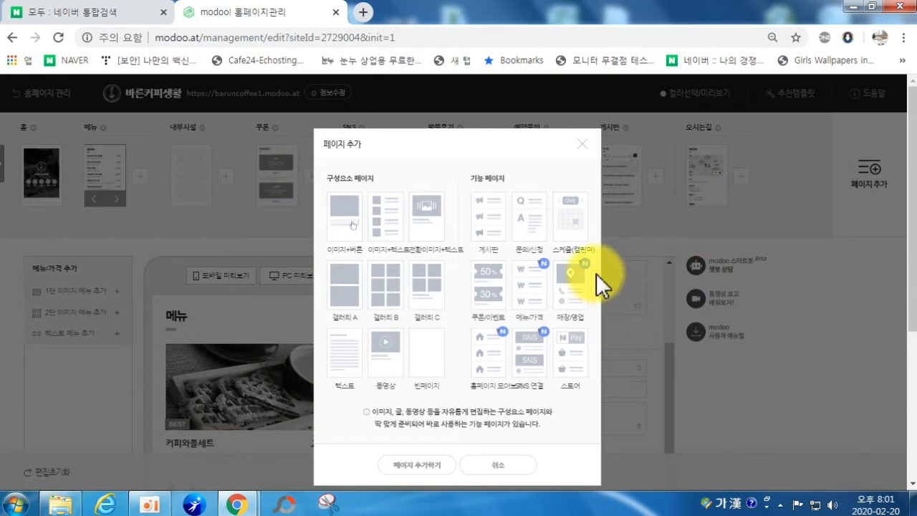
click(530, 292)
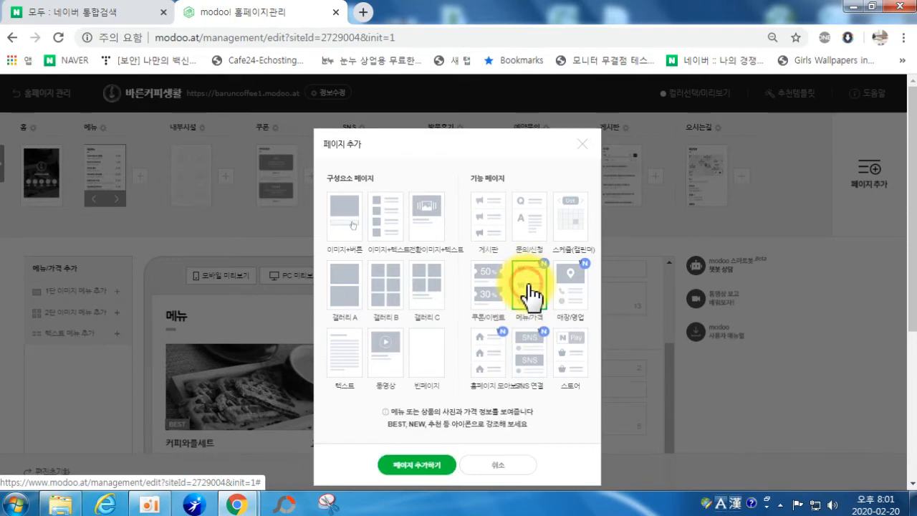
click(424, 465)
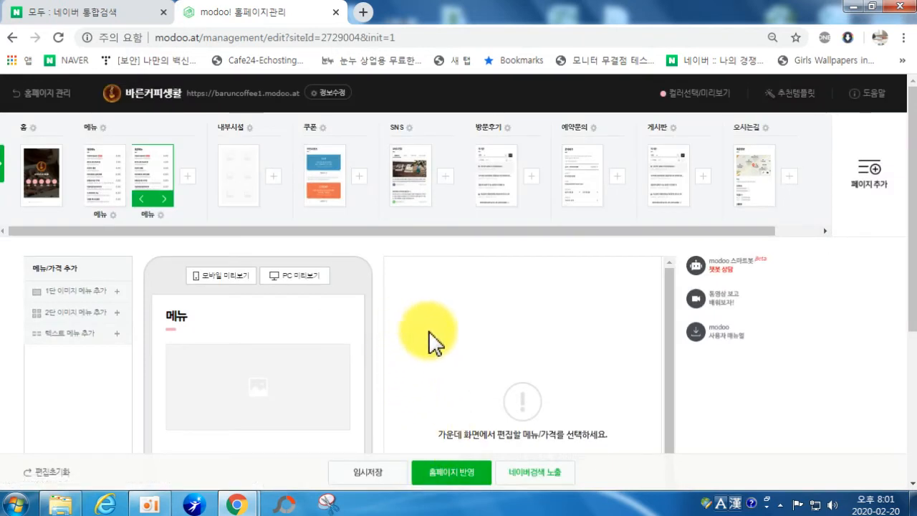
Step: Add a one-image menu item and pick photo 10, the cake picture, from the PC
click(62, 298)
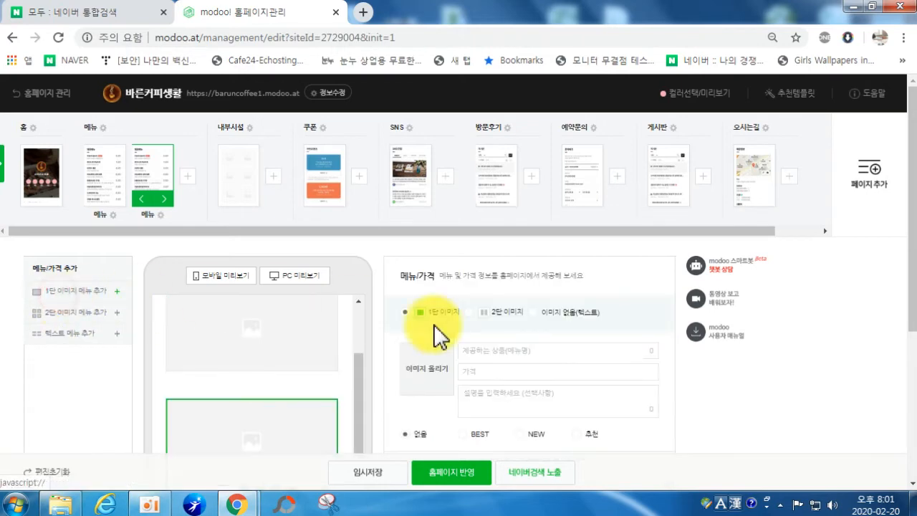
drag(362, 377, 360, 328)
click(260, 369)
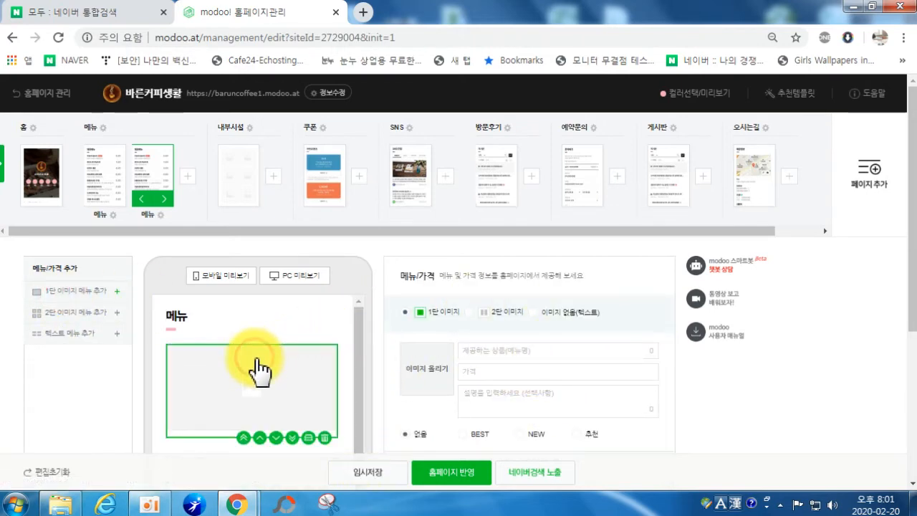
click(428, 369)
click(527, 127)
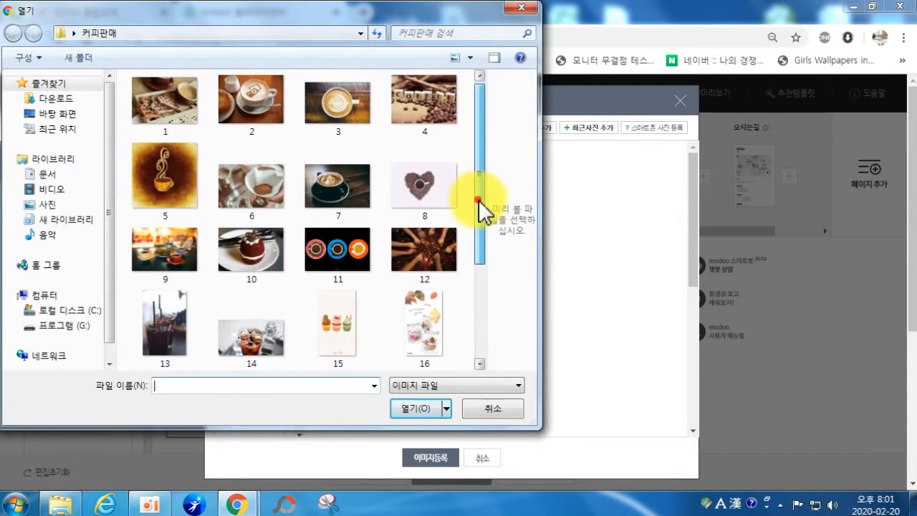
mouse_move(479, 200)
mouse_down()
mouse_move(488, 311)
mouse_move(486, 191)
mouse_up()
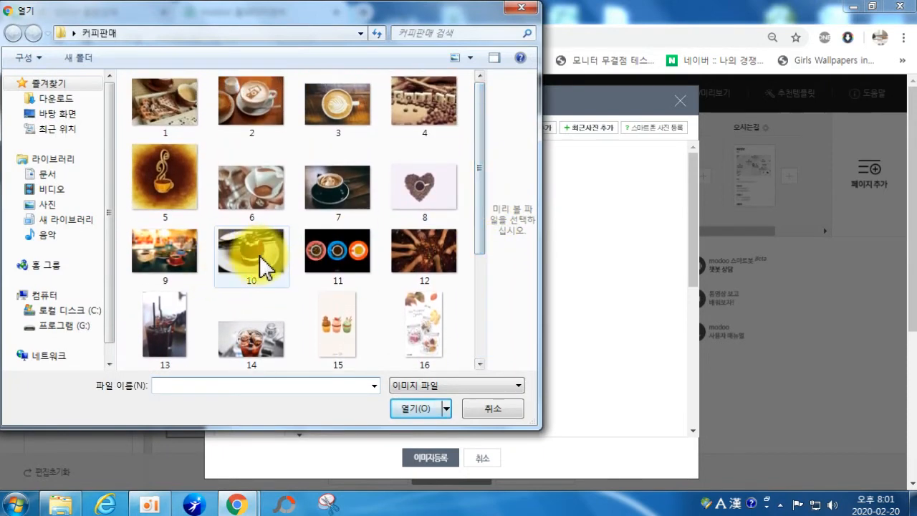
click(248, 251)
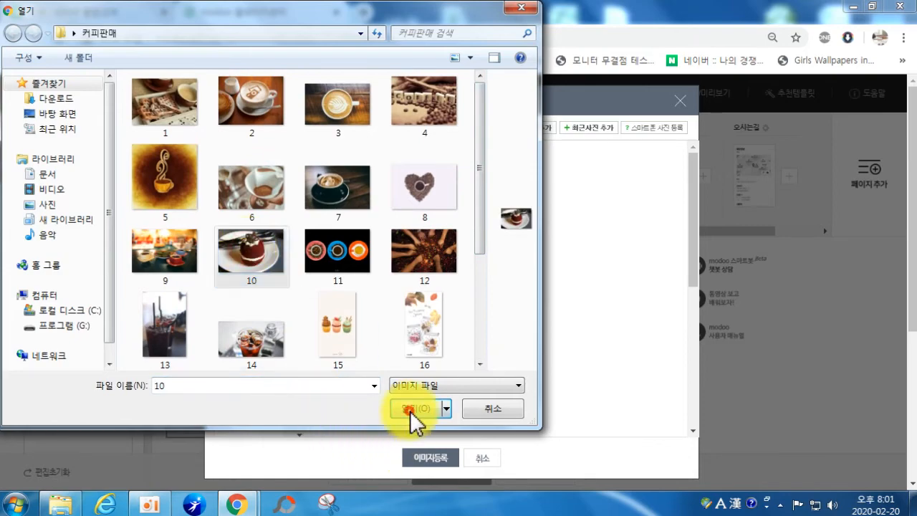
click(412, 409)
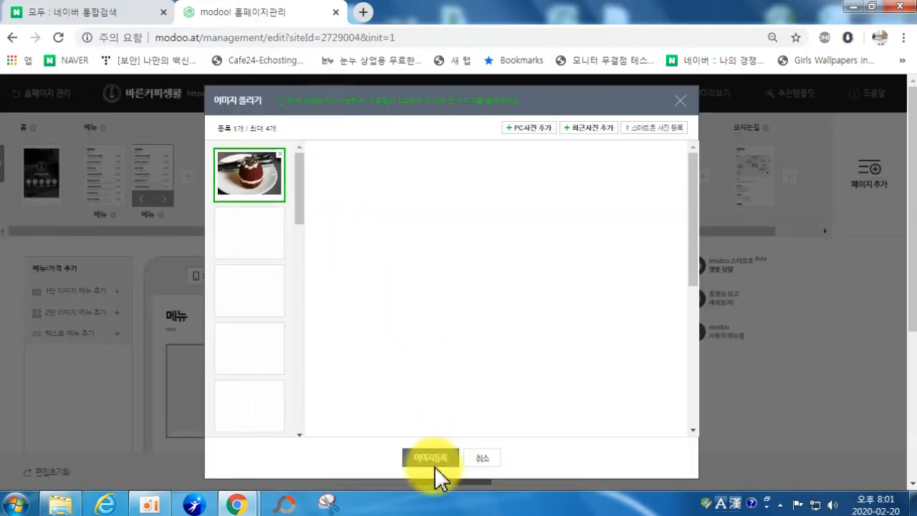
Step: Register the cake photo and enter 레드벨벳케이크, price 8000, description 달달한케이크
click(434, 462)
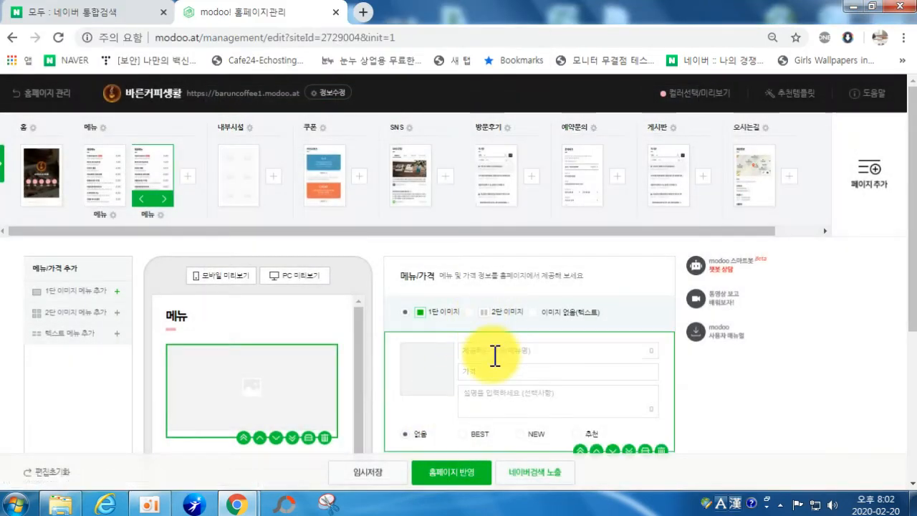
text(레)
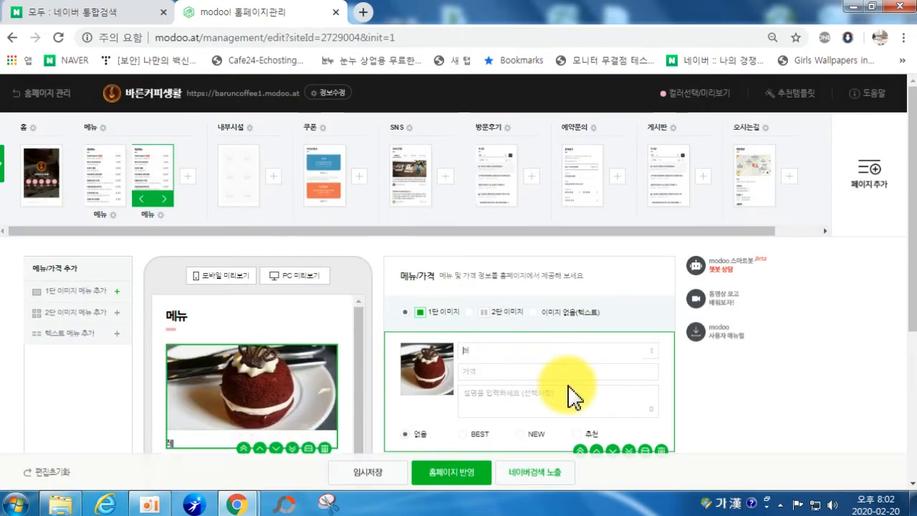
text(드벨벳케이크)
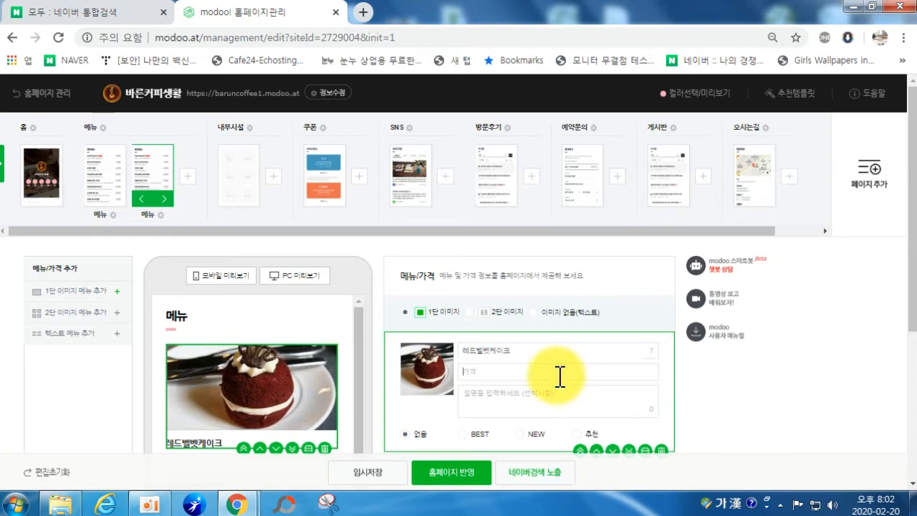
text(8000)
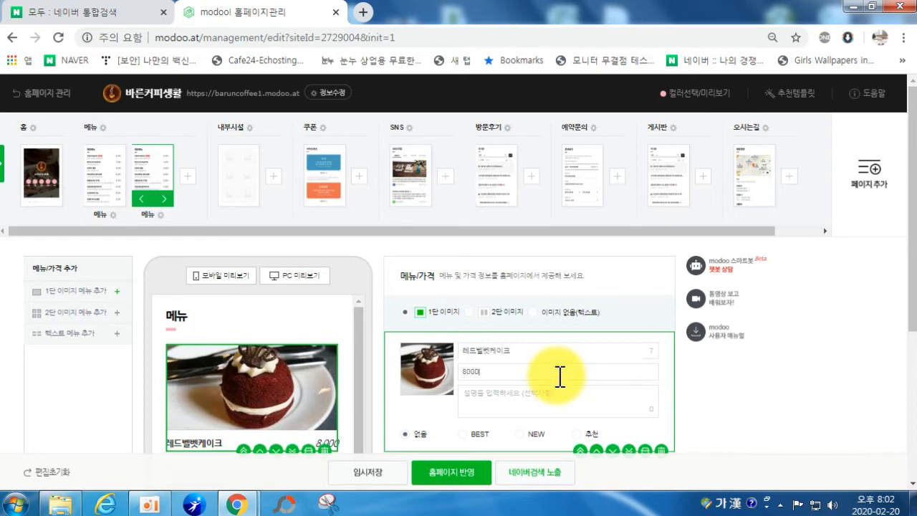
click(564, 392)
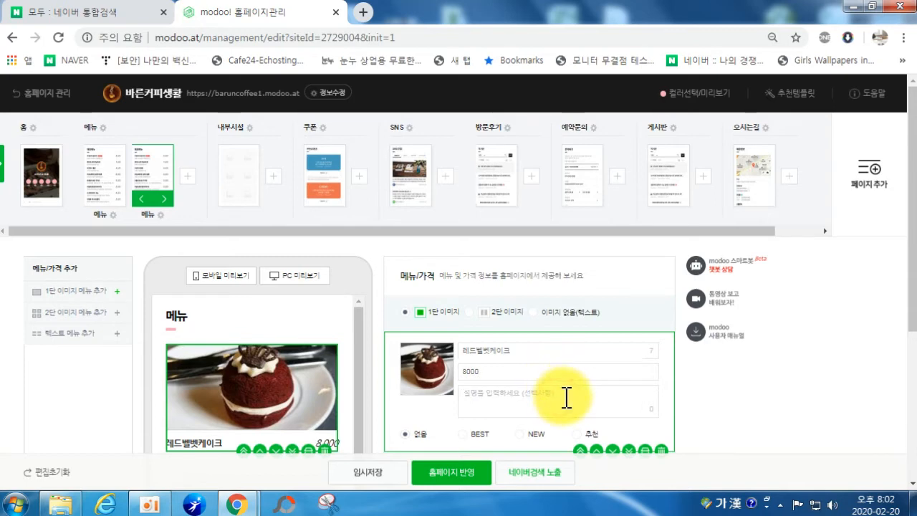
text(ㄷ달달한케이ㅌ)
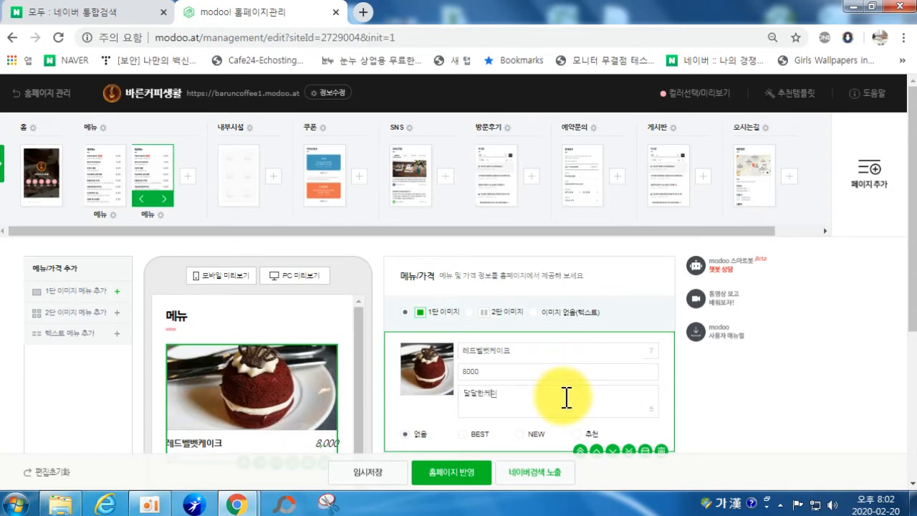
scroll(569, 387, down, 1)
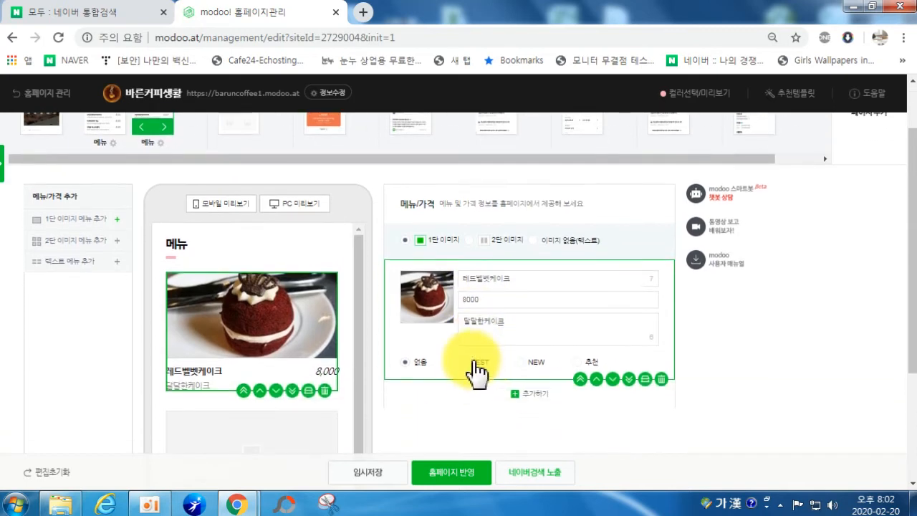
scroll(474, 373, down, 1)
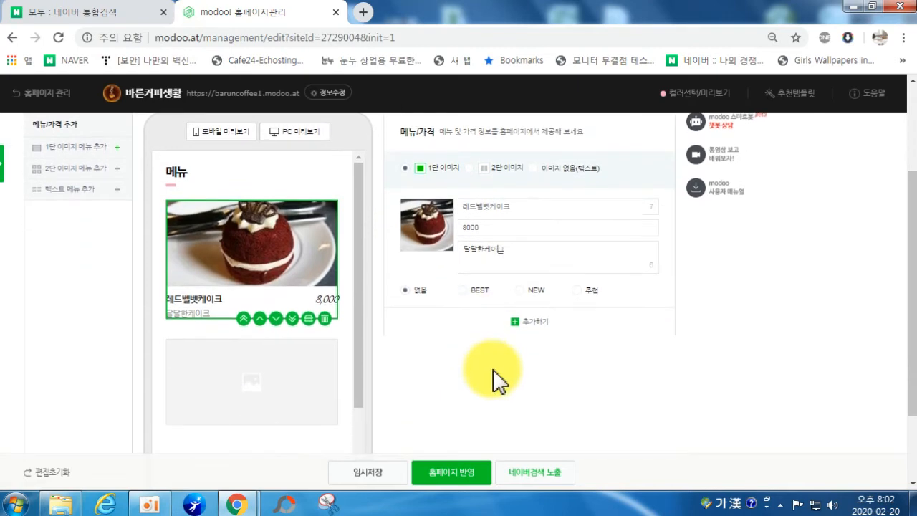
Step: Upload the coffee photo from the PC into the empty second menu card
click(264, 380)
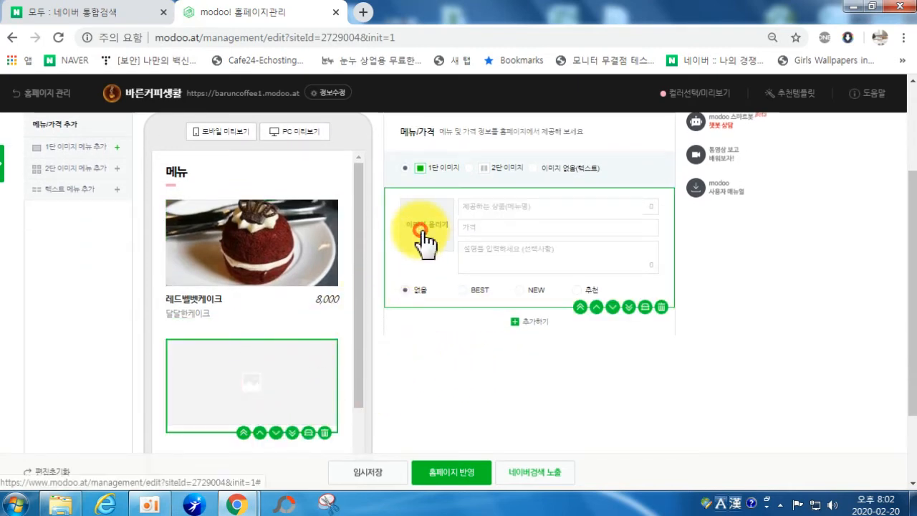
click(423, 231)
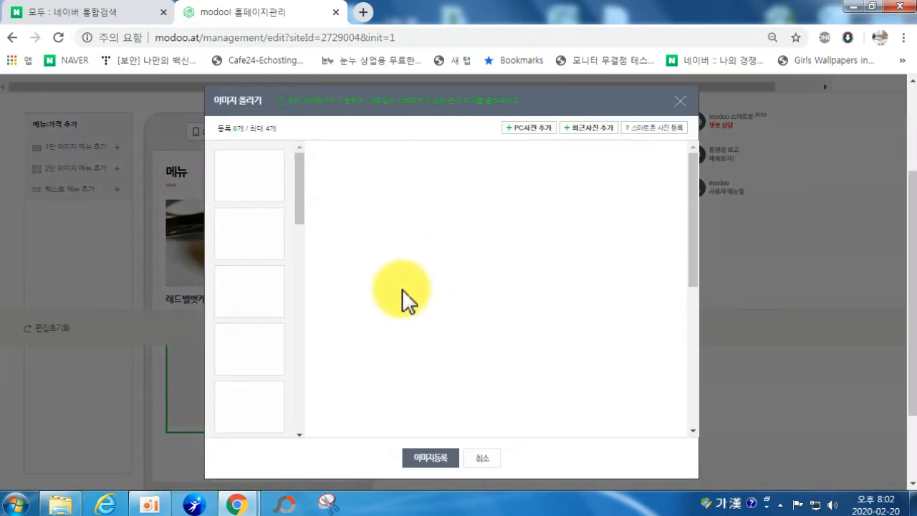
click(516, 129)
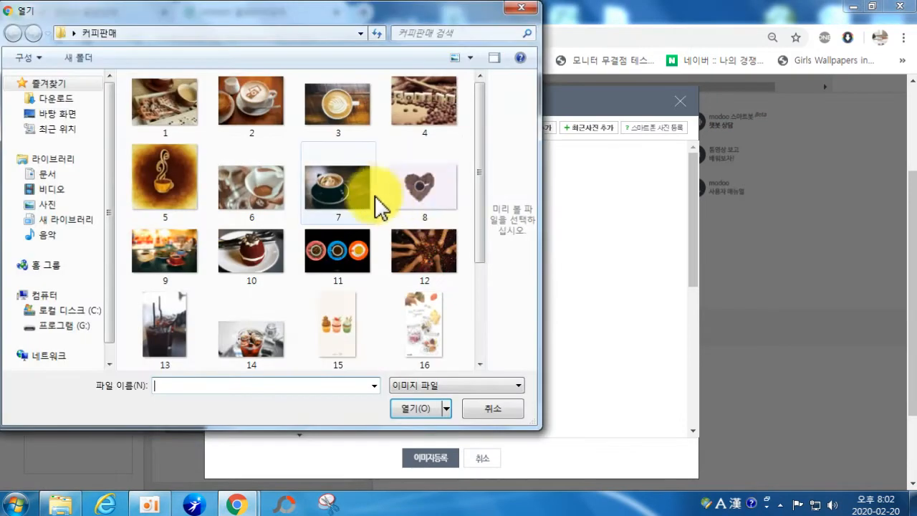
double_click(358, 198)
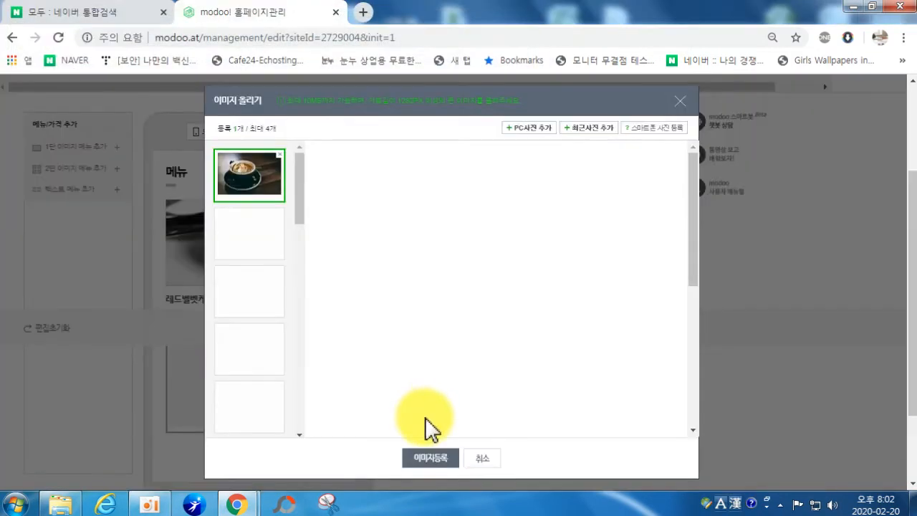
click(433, 458)
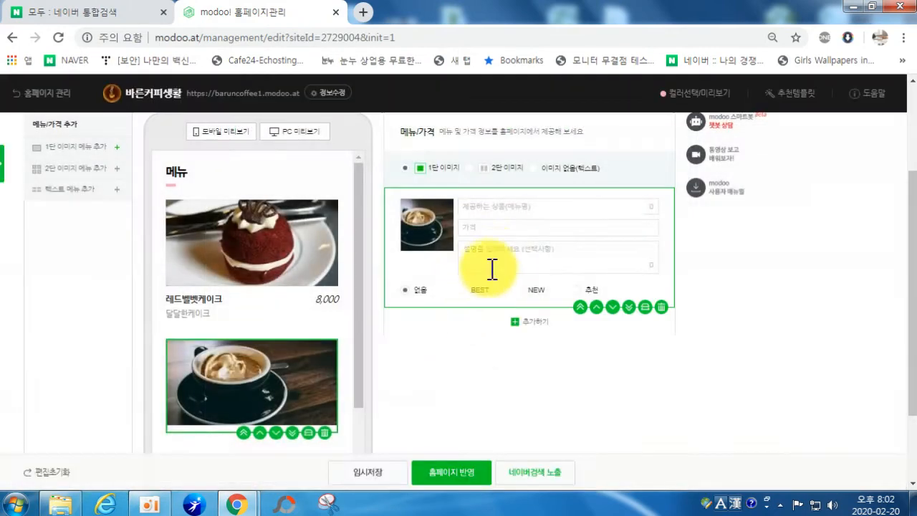
Step: Name the coffee item 아포가토 and set its price to 8000
click(498, 209)
text(아포)
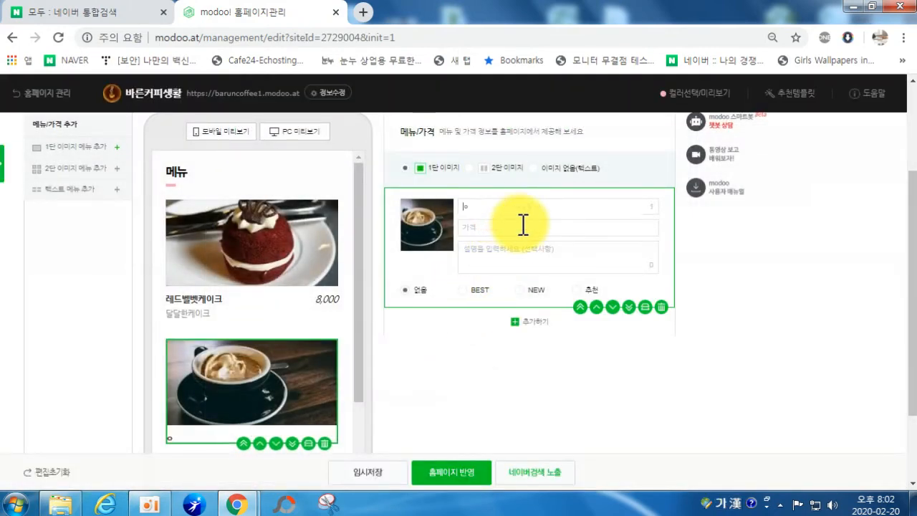
text(가토)
click(523, 224)
text(100)
key(BackSpace)
key(BackSpace)
key(BackSpace)
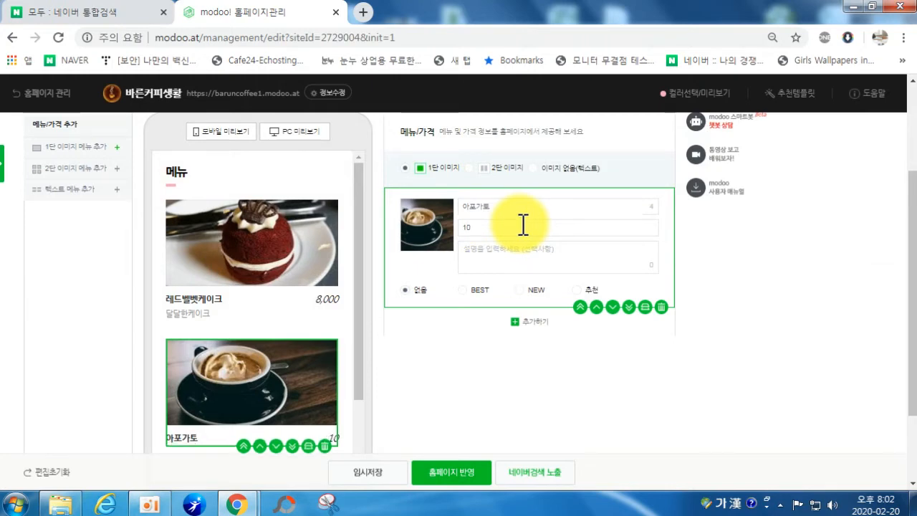
text(8000)
click(508, 250)
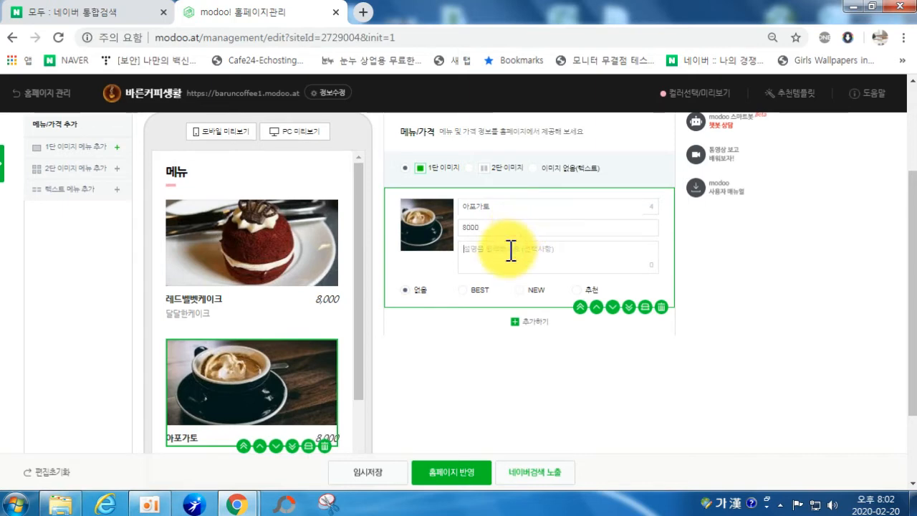
click(258, 376)
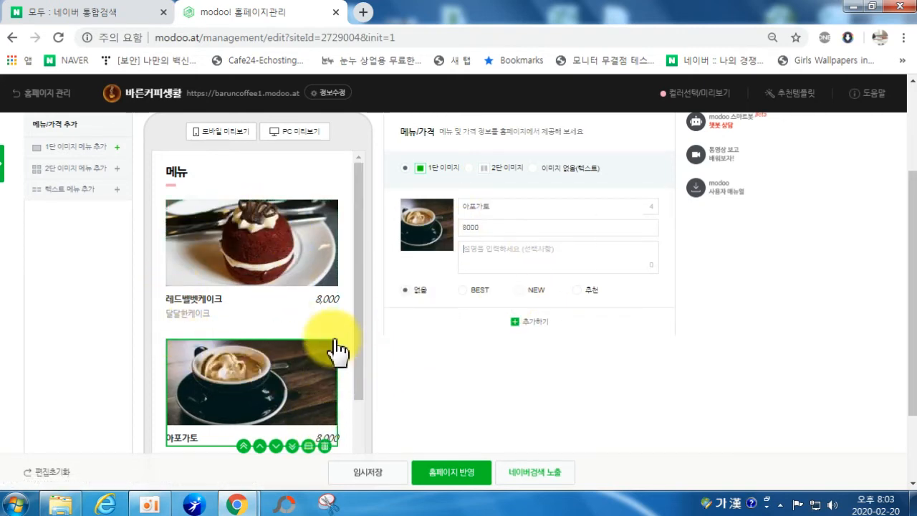
scroll(359, 294, down, 3)
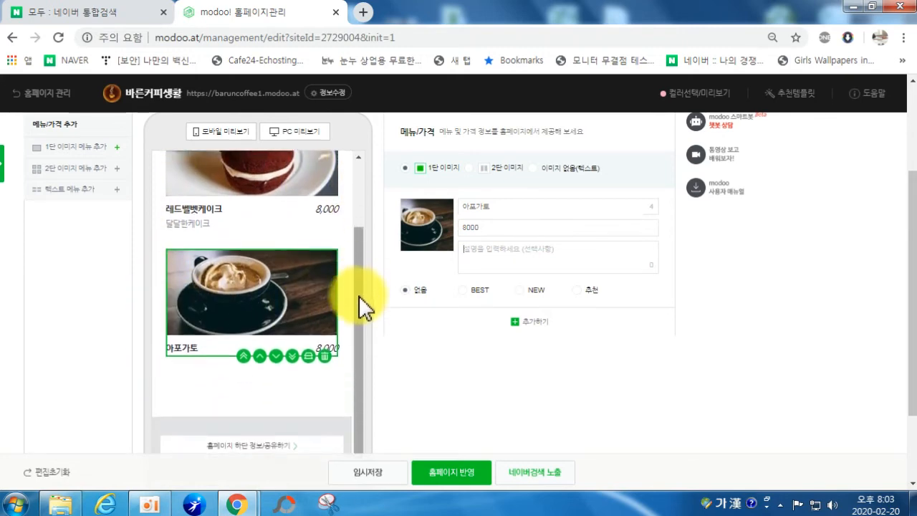
scroll(360, 279, up, 2)
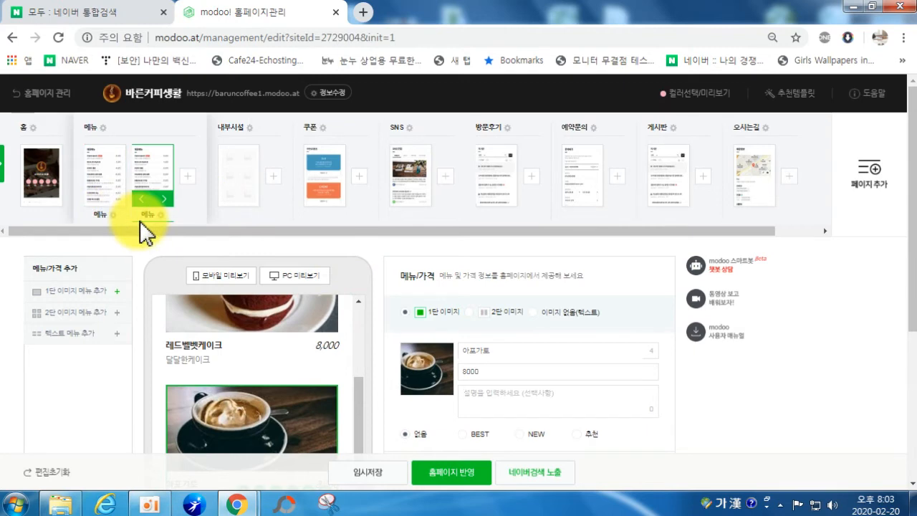
Step: Rename the two menu pages to 음료 and 디저트
click(99, 216)
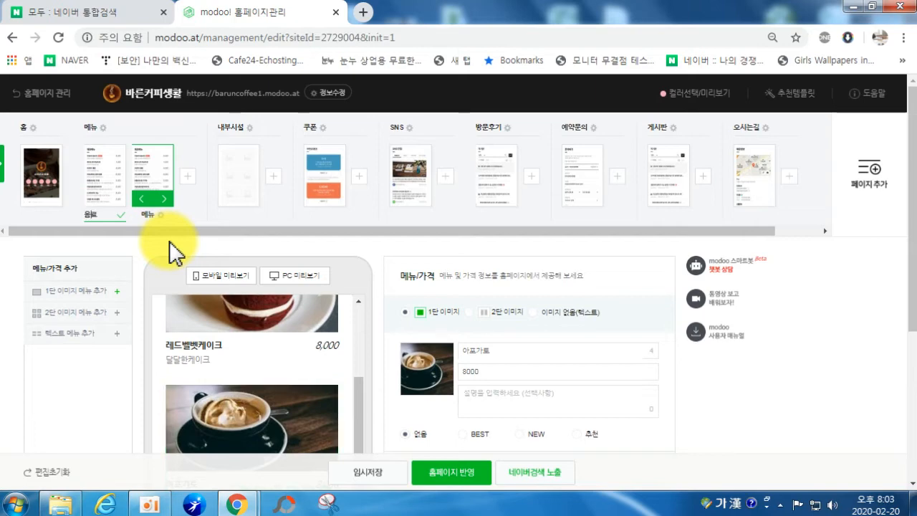
click(146, 215)
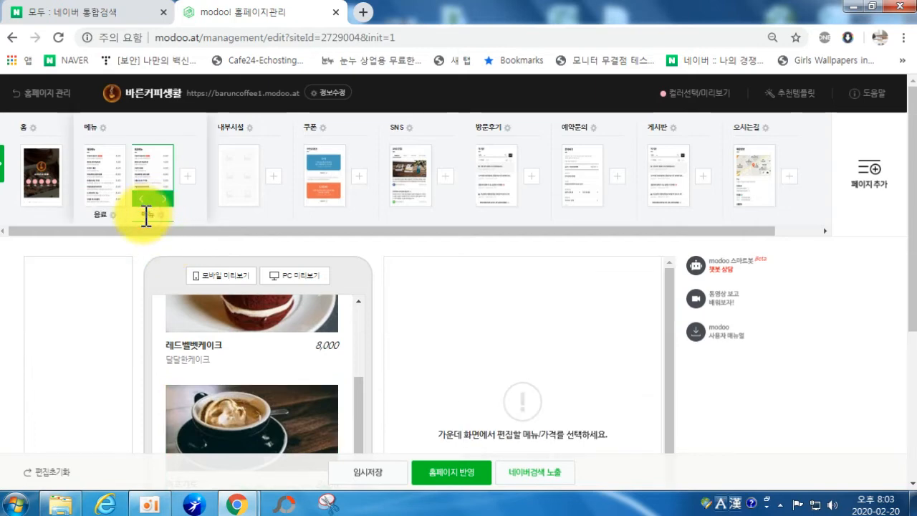
click(145, 215)
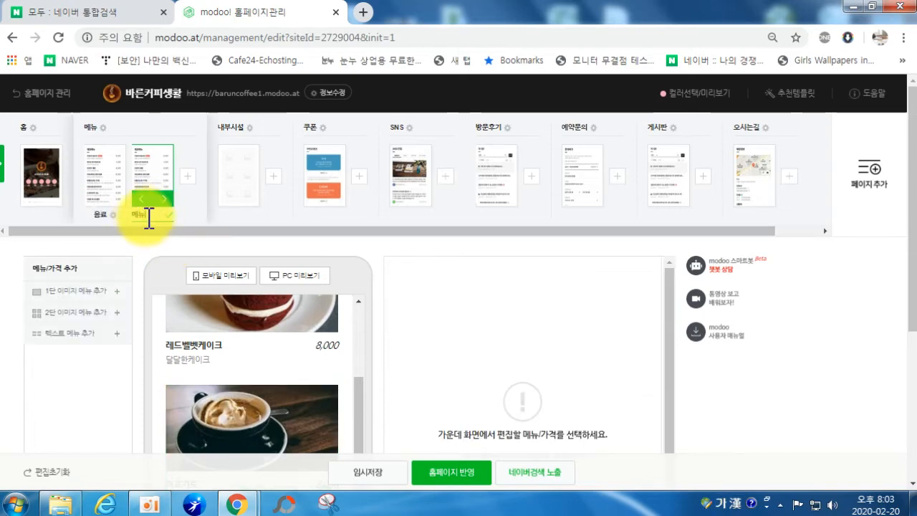
click(145, 215)
key(Hangul)
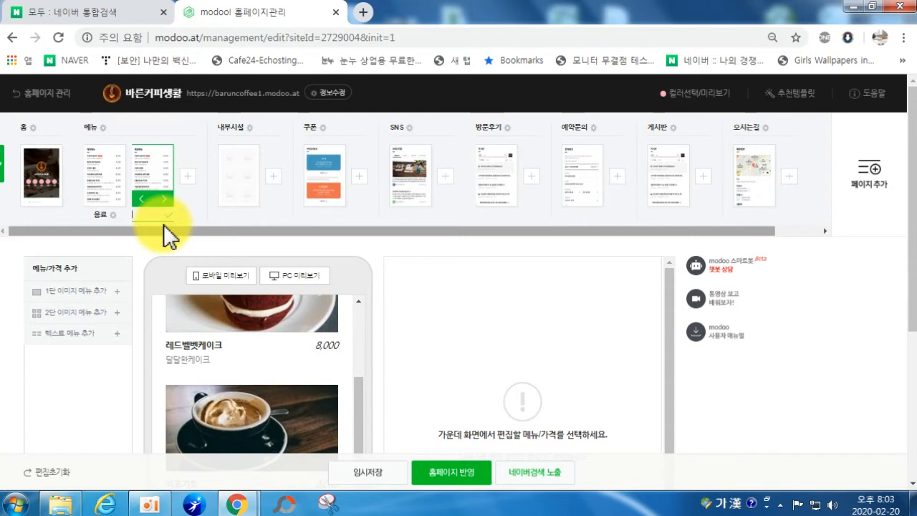
text(ㄷ)
text(저트)
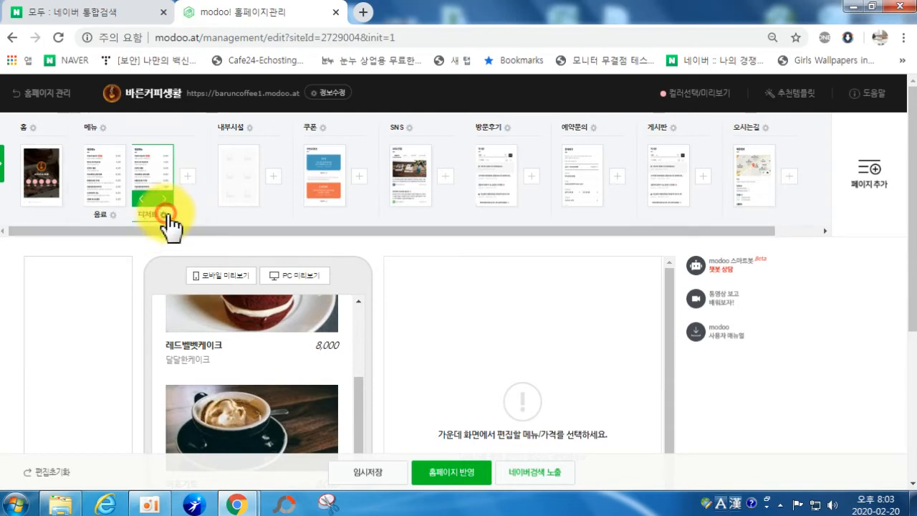
click(169, 216)
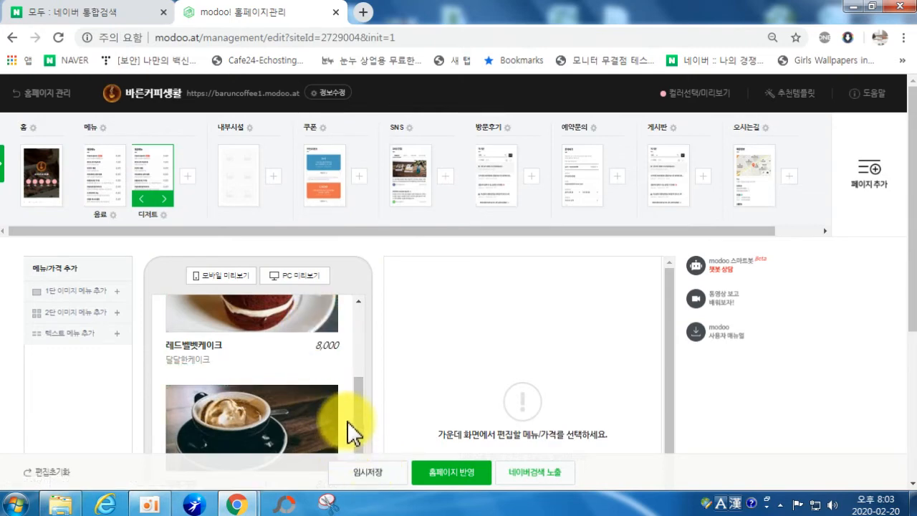
Step: Save the site as a draft and open the 내부시설 page
click(354, 474)
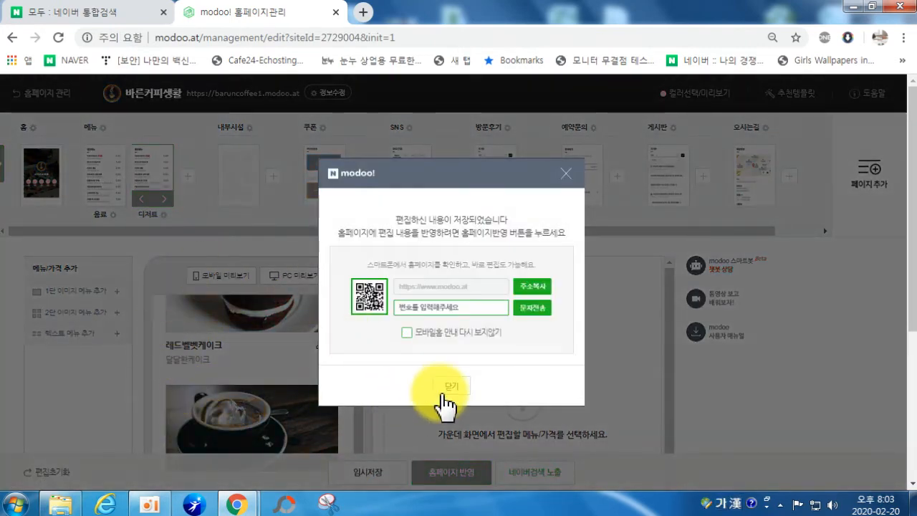
click(446, 391)
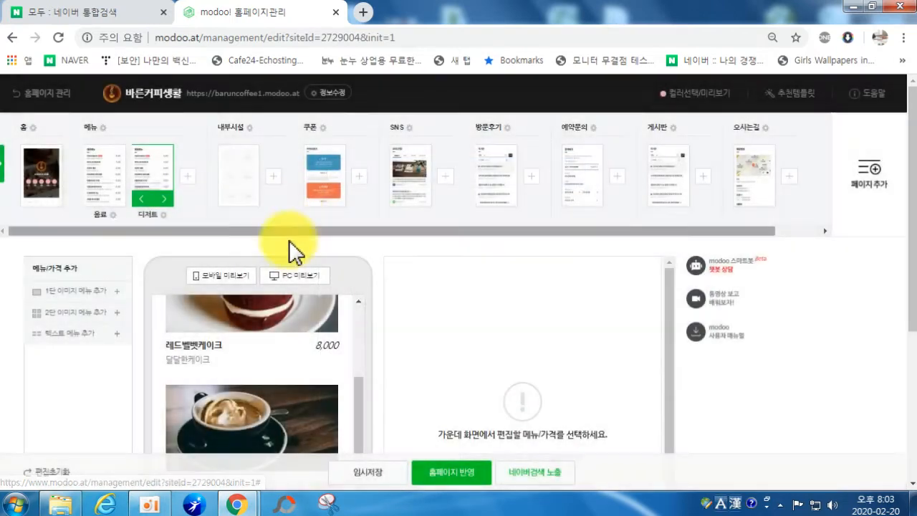
click(241, 163)
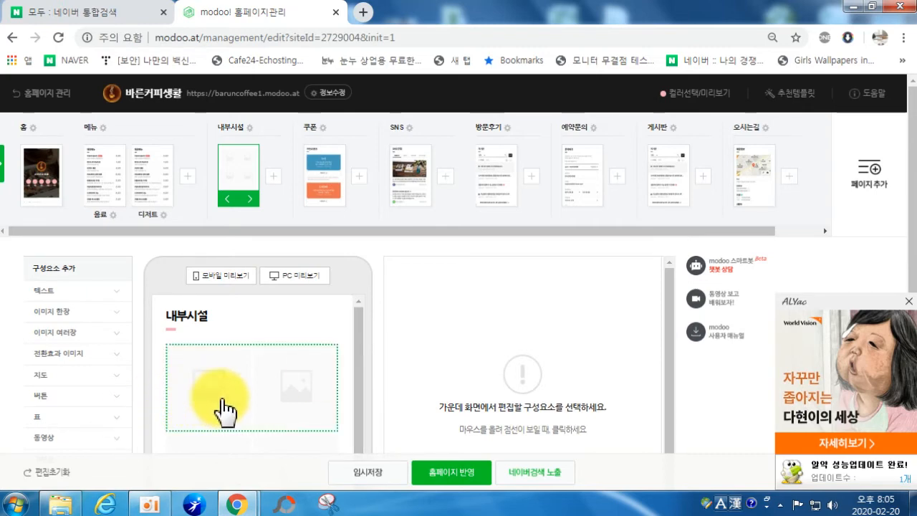
Step: Select the empty two-column 이미지 여러장 block on 내부시설 and delete it
scroll(242, 396, down, 2)
scroll(247, 401, down, 1)
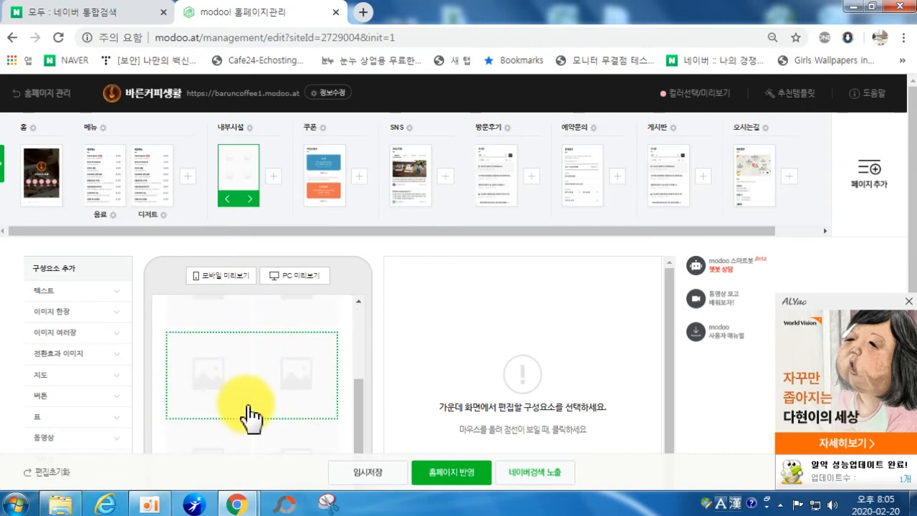
scroll(247, 415, down, 1)
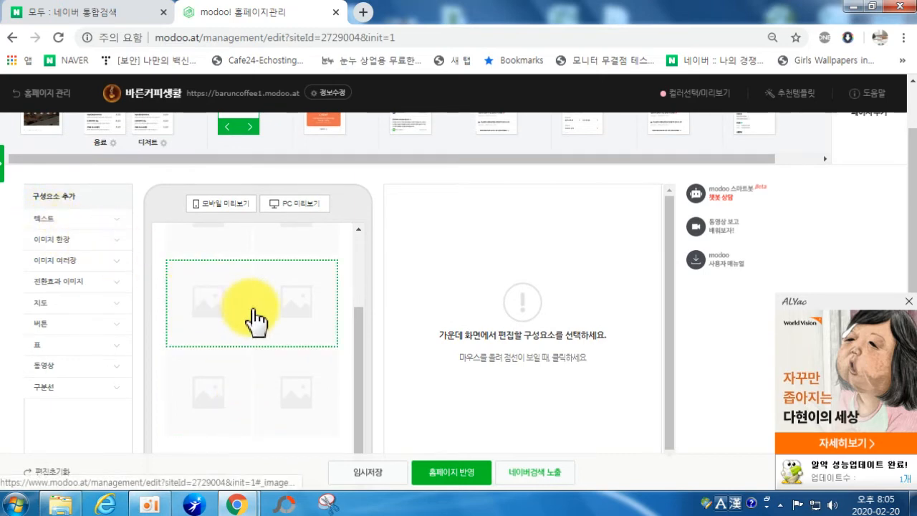
scroll(246, 307, up, 3)
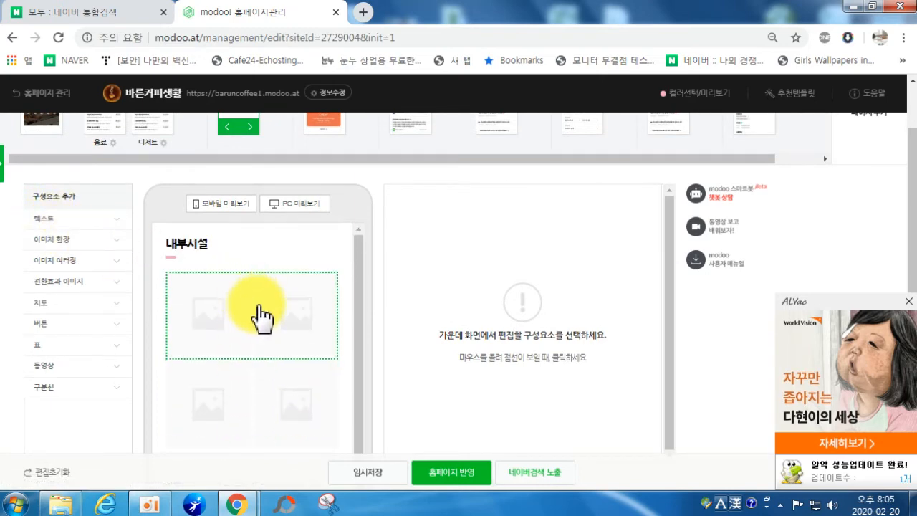
click(263, 317)
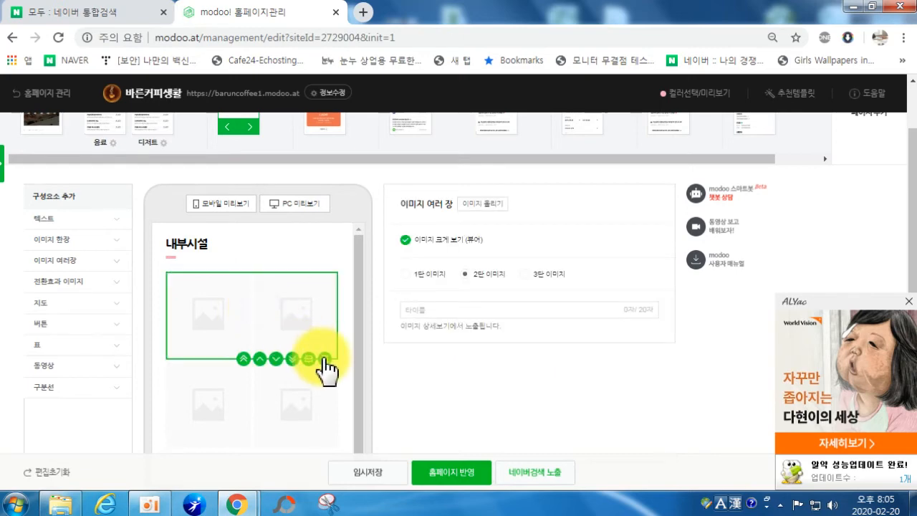
click(318, 358)
click(279, 339)
click(320, 364)
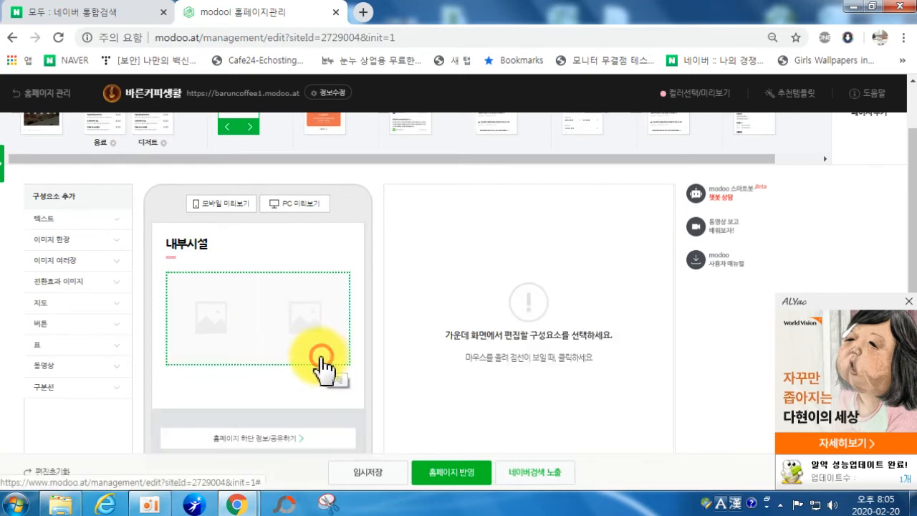
click(280, 344)
click(335, 367)
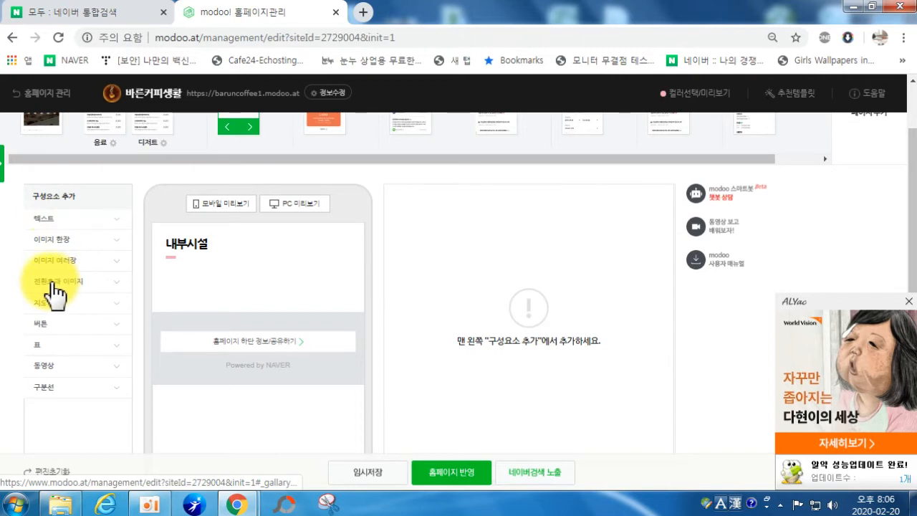
Step: Add a 전환효과 이미지 slideshow block from the component list
click(53, 240)
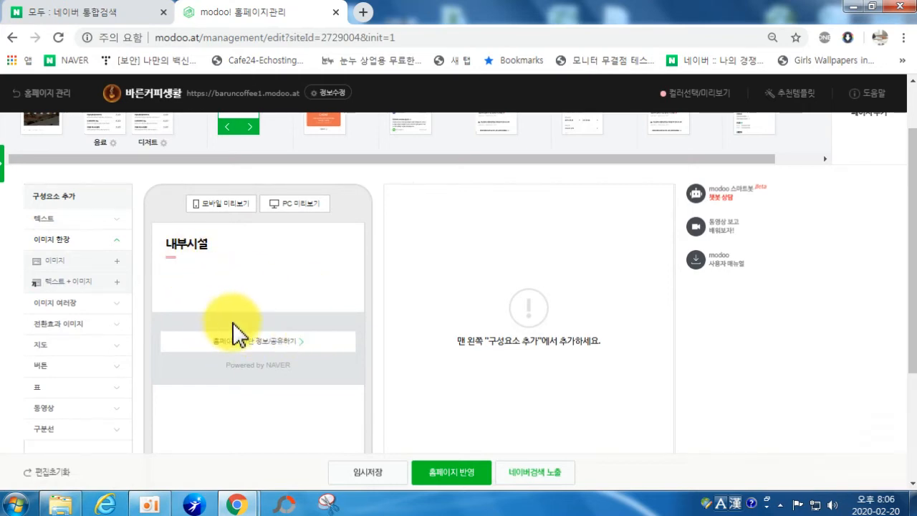
click(62, 303)
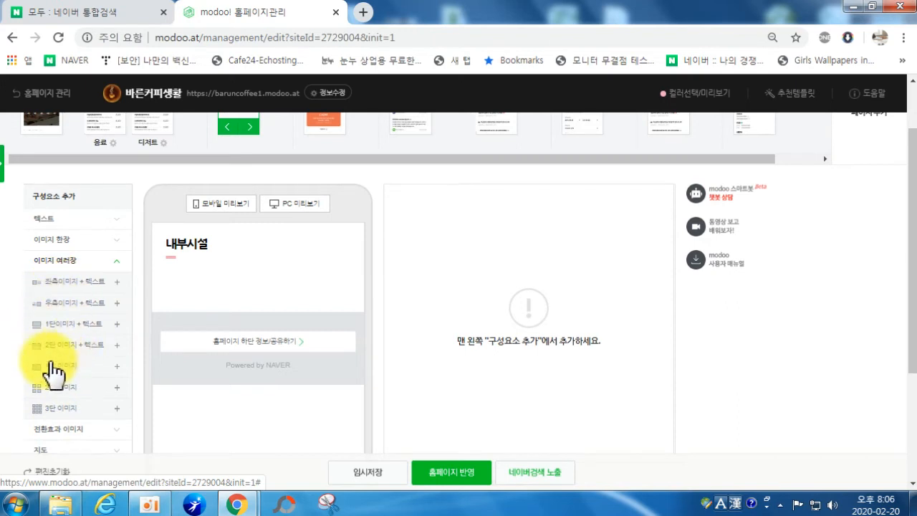
click(63, 262)
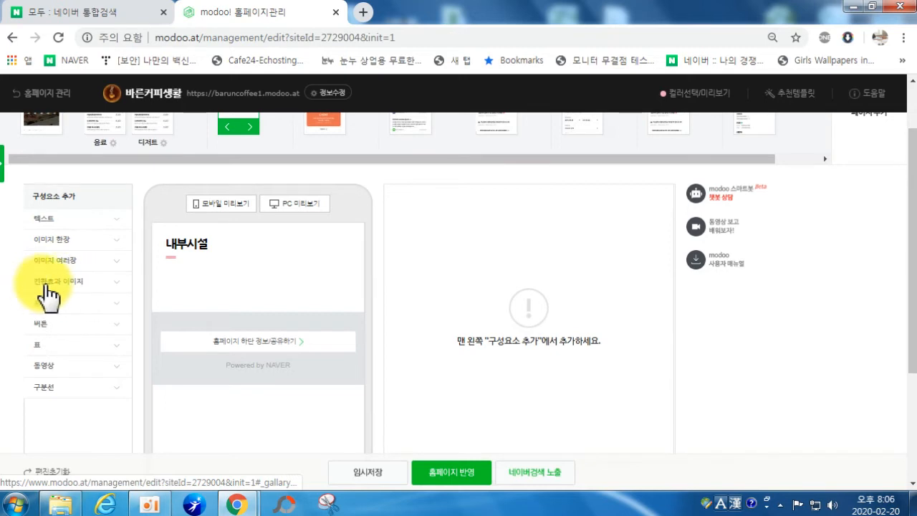
click(57, 286)
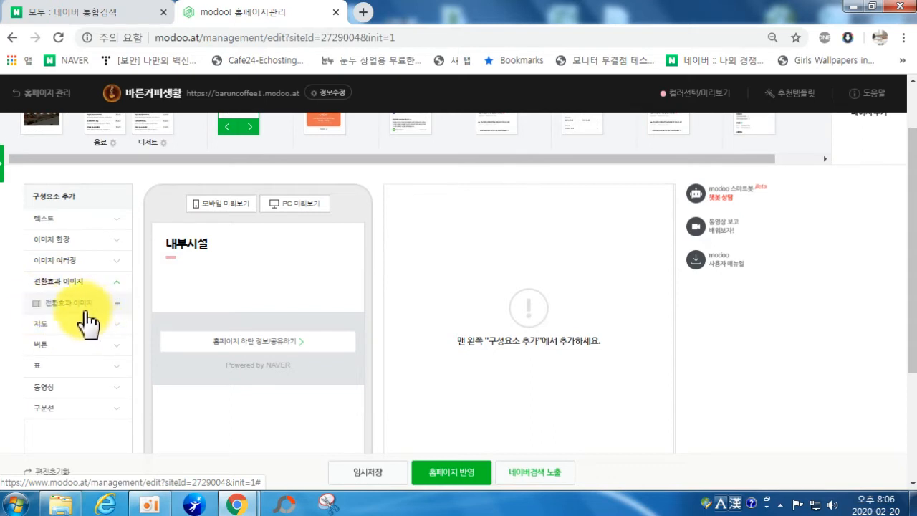
click(81, 316)
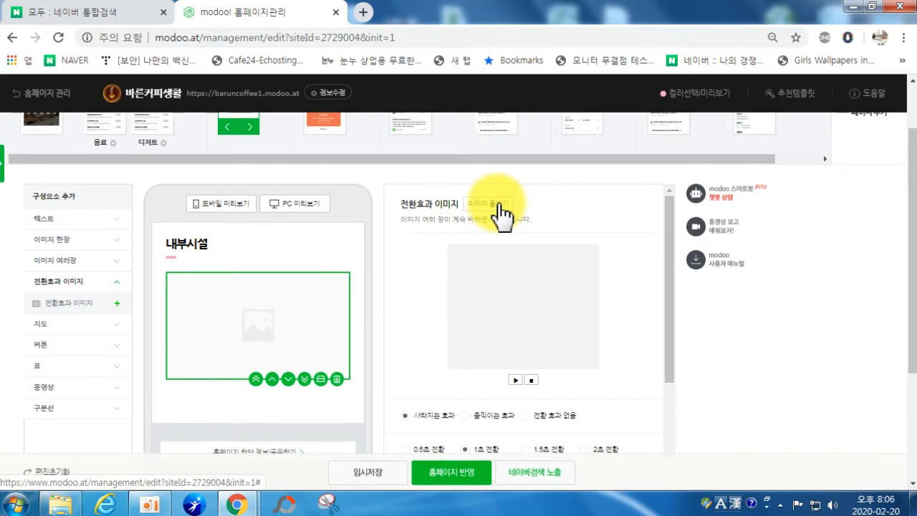
Step: Upload coffee photos 9 through 12 from the 커피판매 folder into the slideshow
click(501, 209)
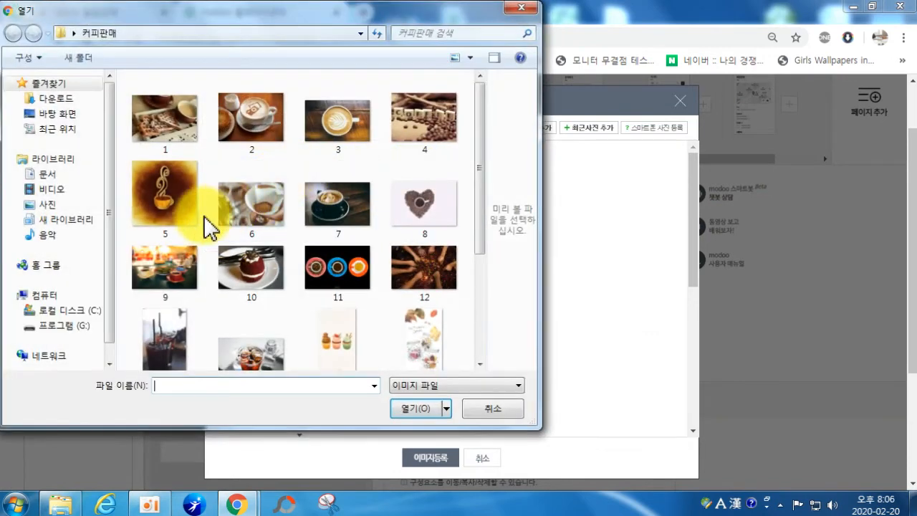
click(157, 274)
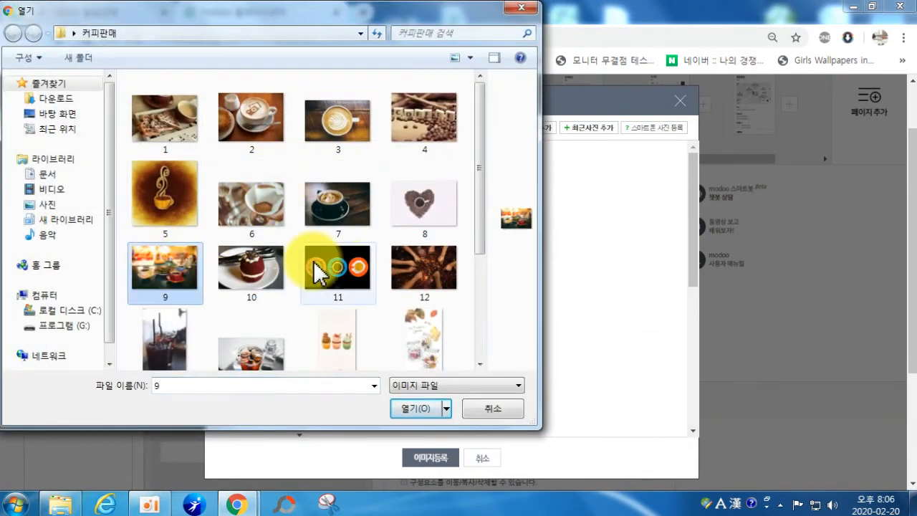
shift+click(439, 265)
click(423, 408)
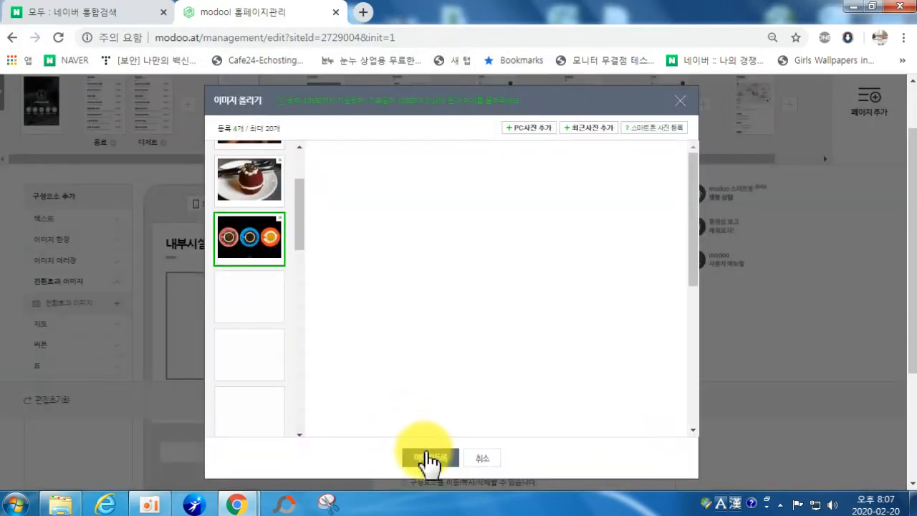
click(427, 456)
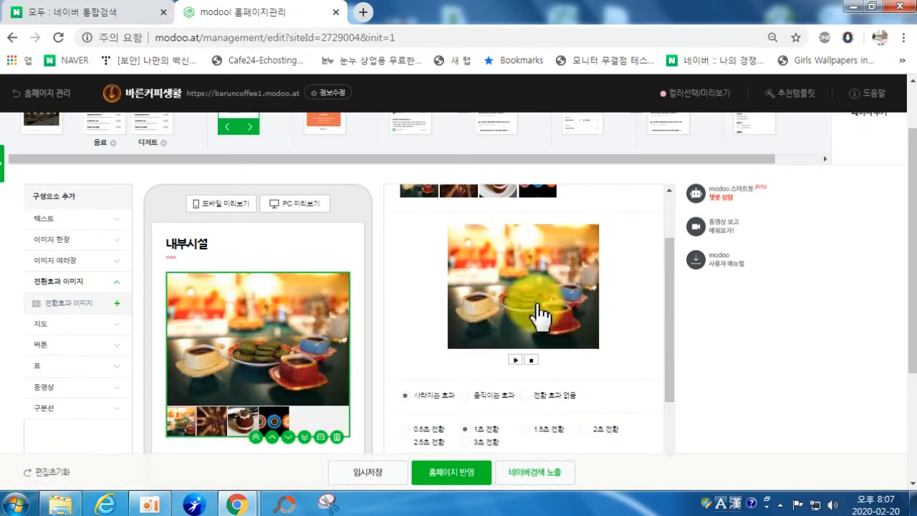
Step: Try the moving and fade effects, then set the slideshow to 전환 효과 없음
scroll(531, 319, up, 2)
scroll(623, 315, down, 2)
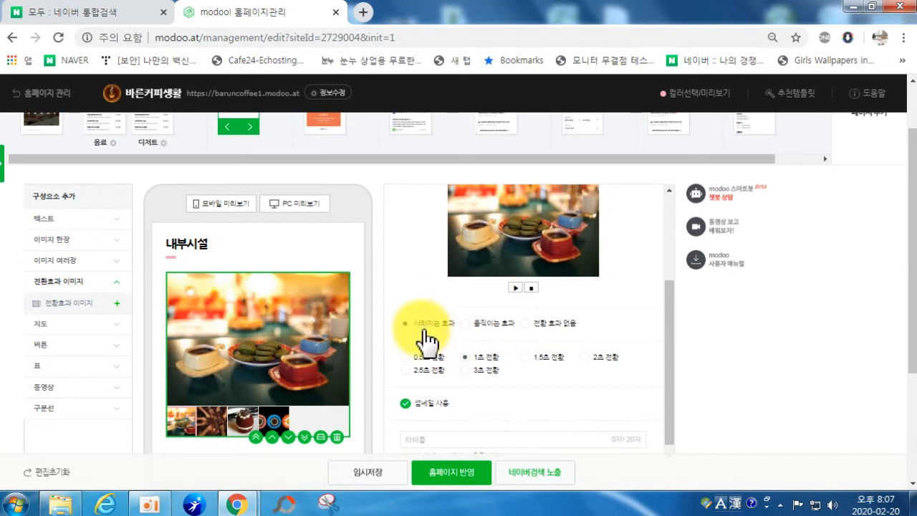
click(475, 326)
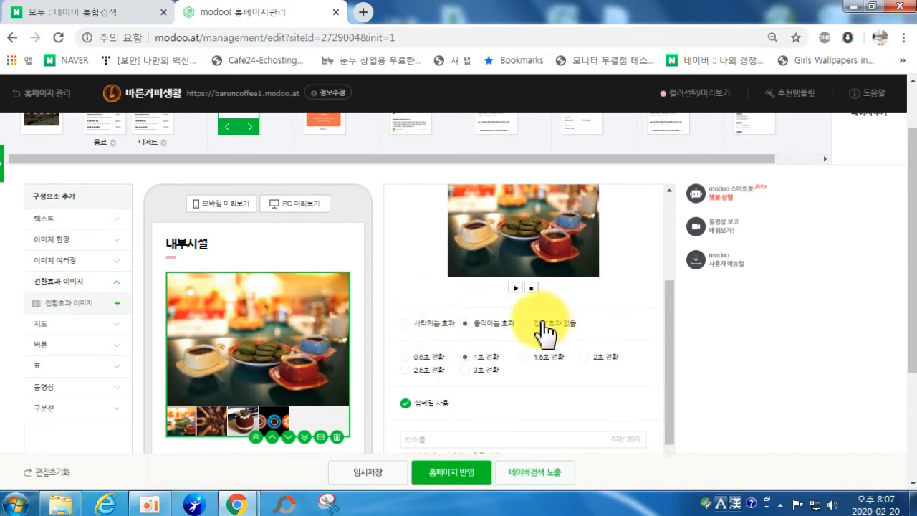
scroll(476, 358, up, 2)
scroll(466, 391, down, 1)
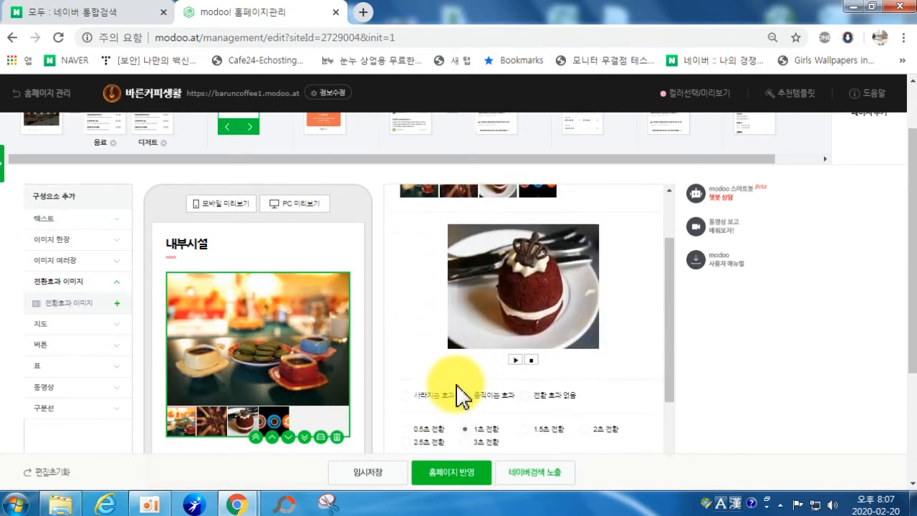
click(431, 400)
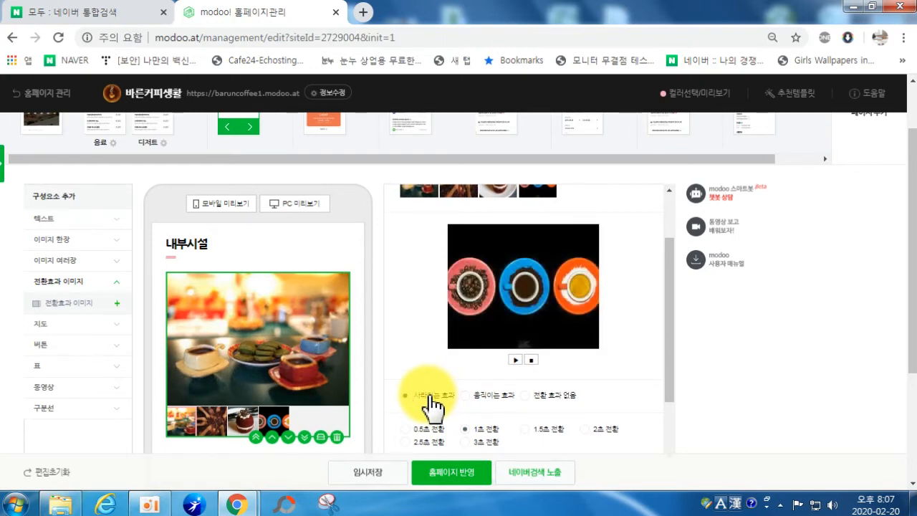
click(487, 401)
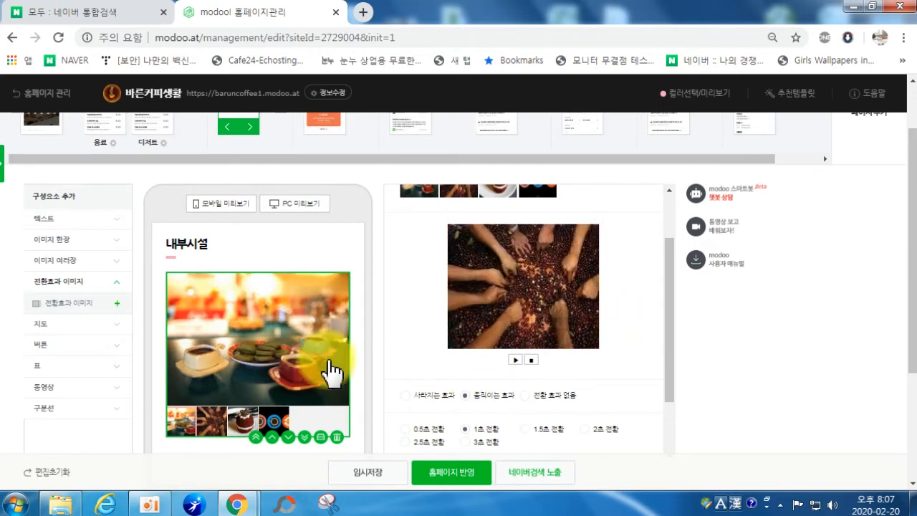
click(543, 396)
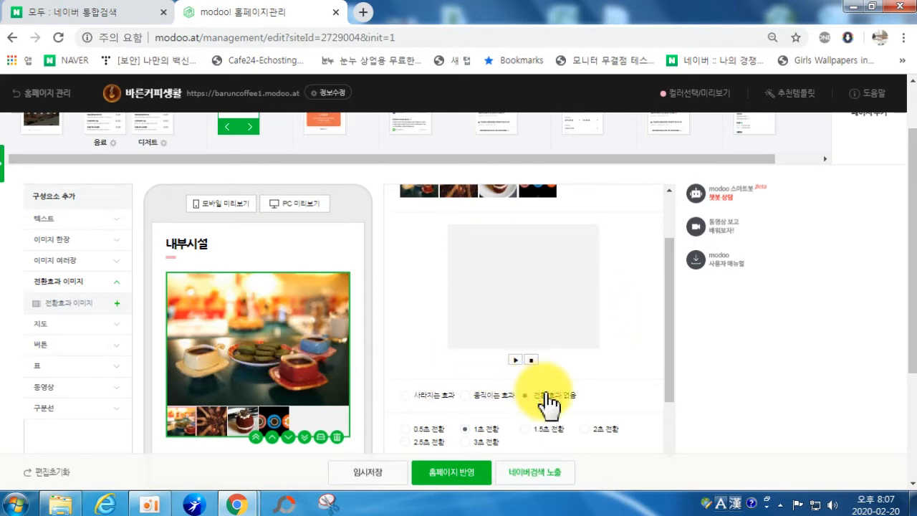
click(516, 360)
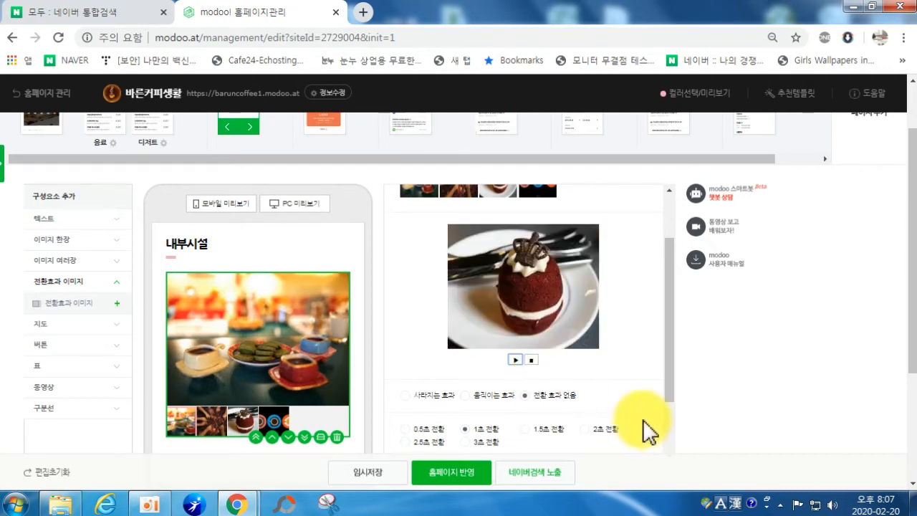
Step: Make slides change every 2 seconds and hide the thumbnail strip
scroll(494, 434, down, 1)
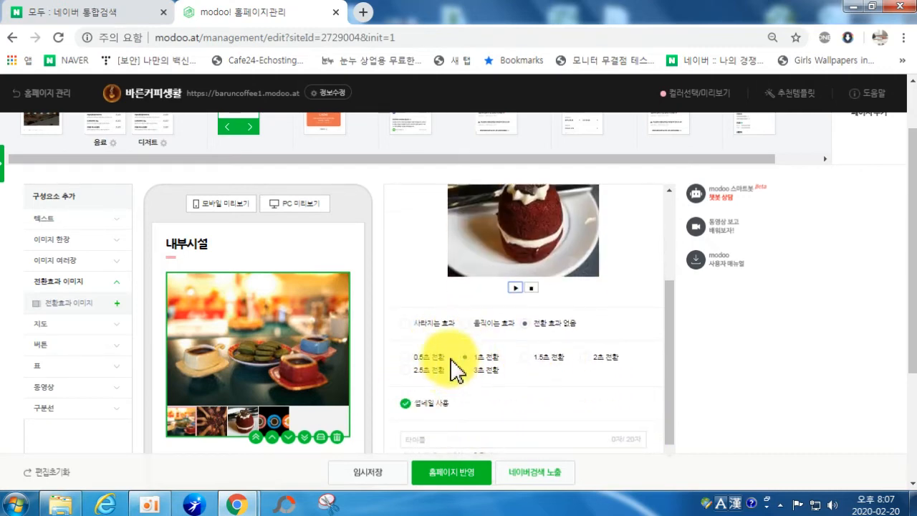
click(584, 358)
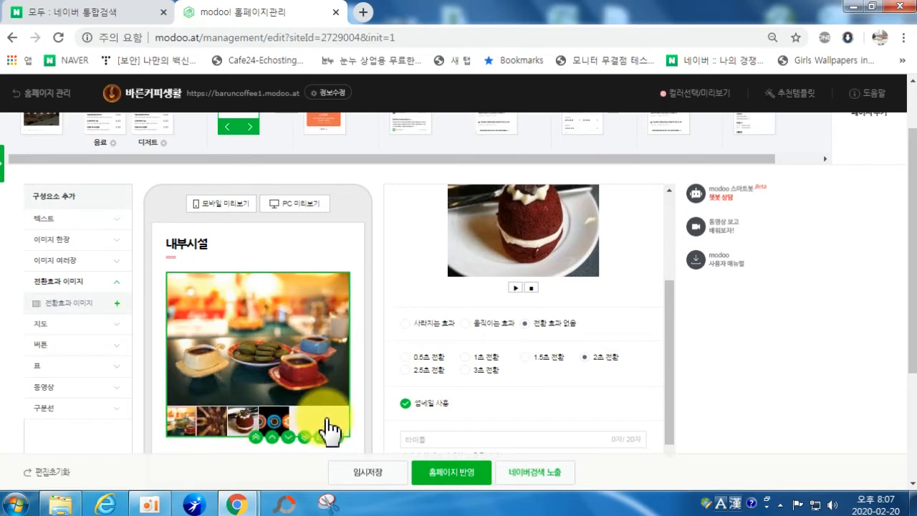
click(405, 404)
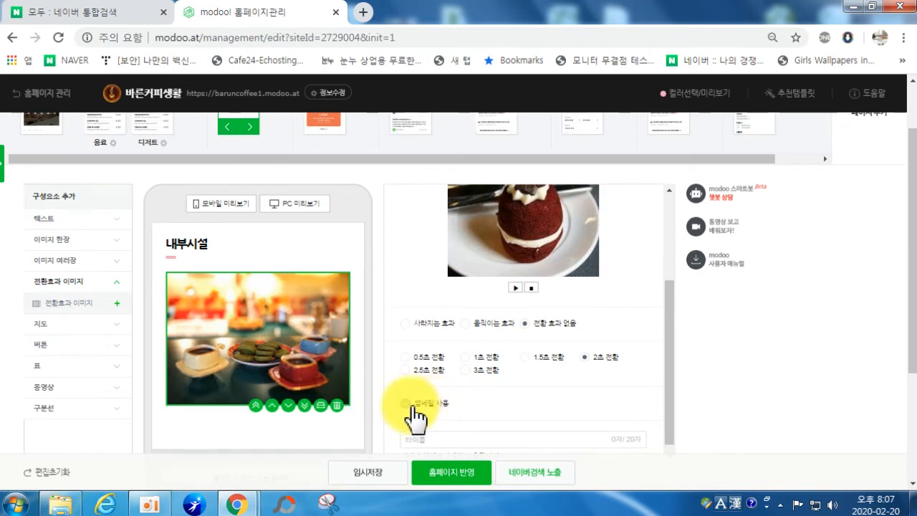
Step: Turn the slideshow's 썸네일 사용 thumbnail strip back on
click(406, 404)
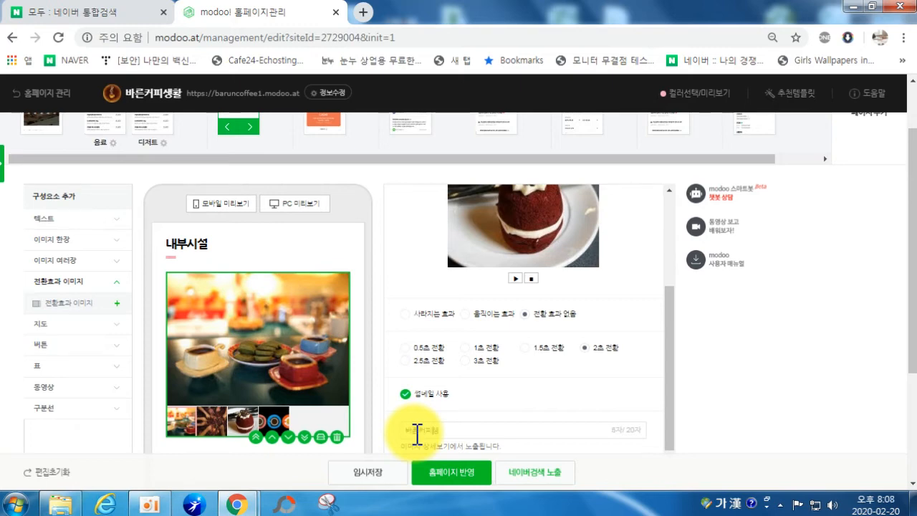
scroll(542, 306, down, 2)
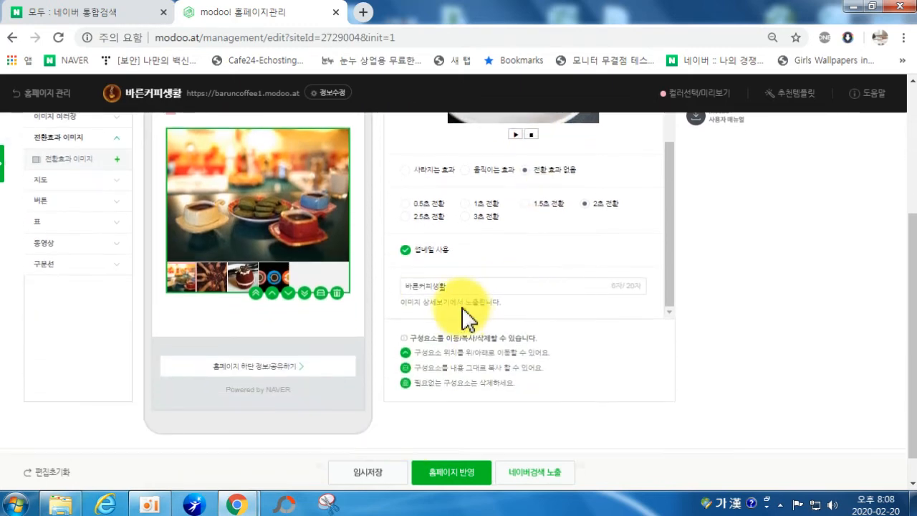
scroll(219, 232, up, 3)
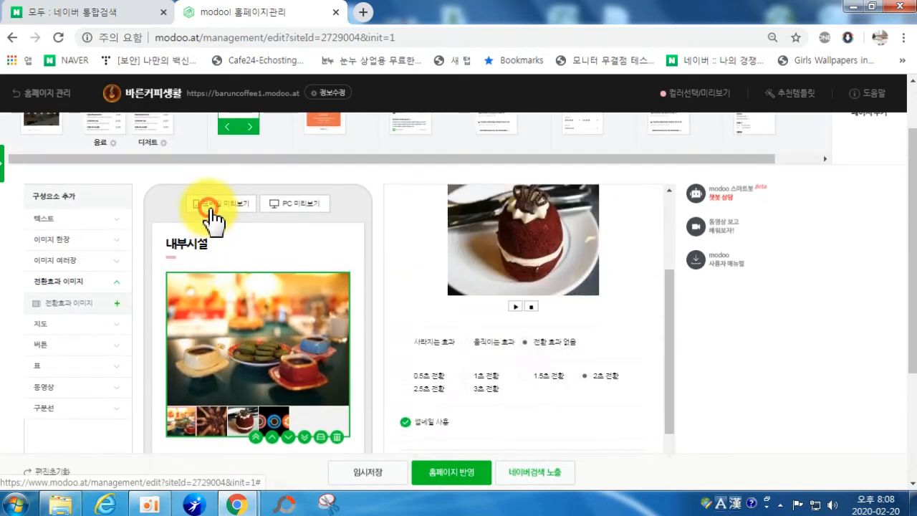
click(229, 206)
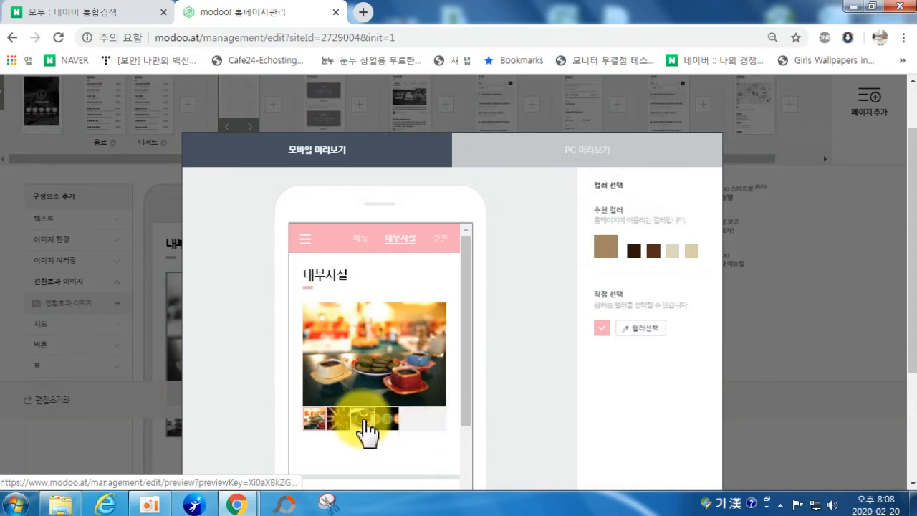
click(352, 428)
click(359, 421)
click(383, 420)
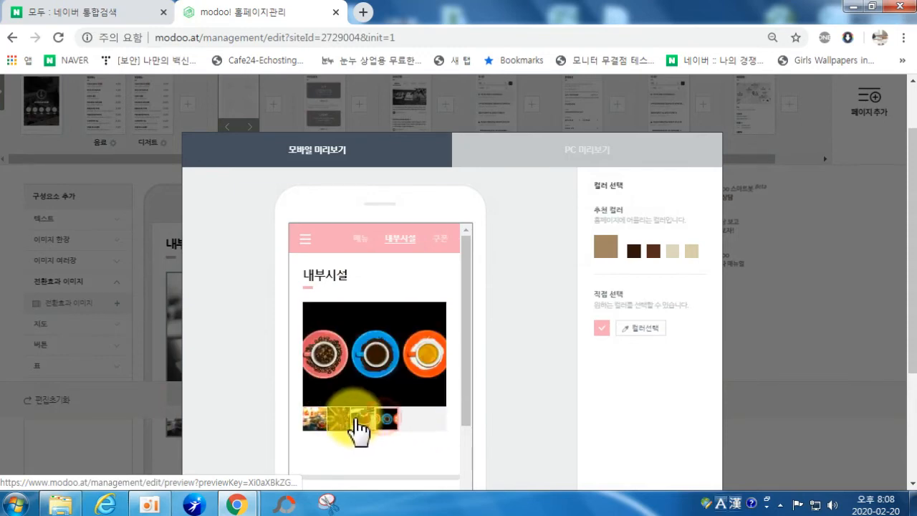
click(339, 420)
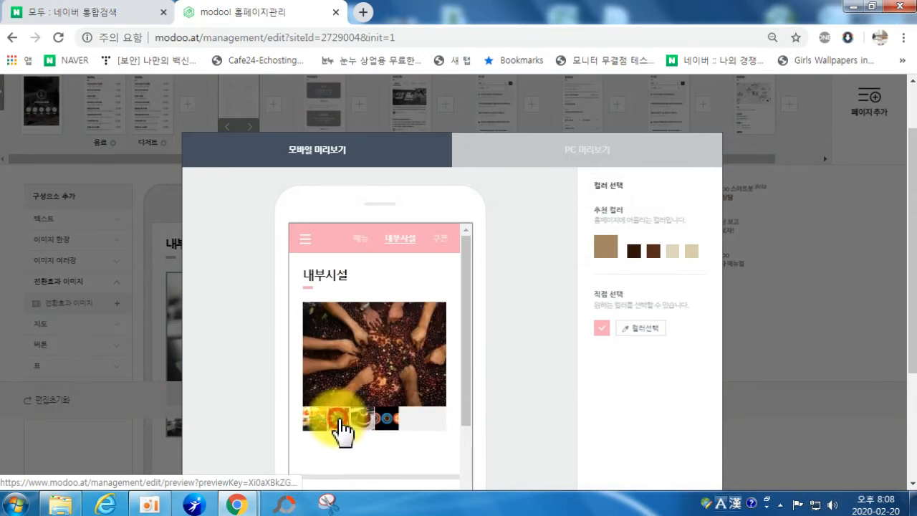
click(363, 369)
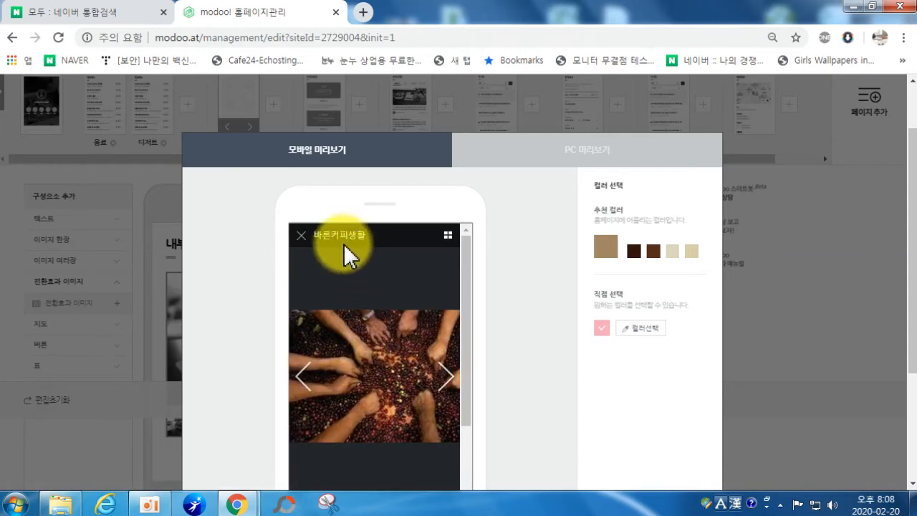
click(302, 236)
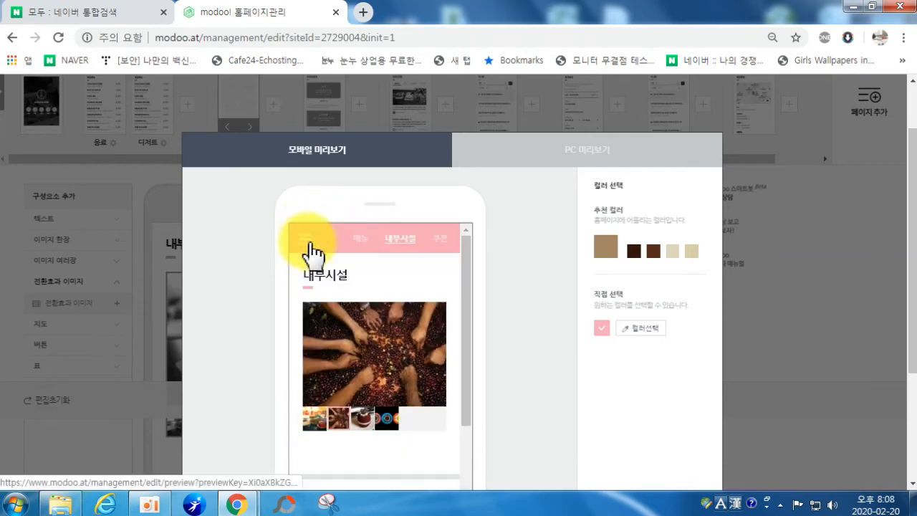
scroll(402, 308, down, 5)
scroll(600, 438, down, 1)
scroll(595, 429, down, 2)
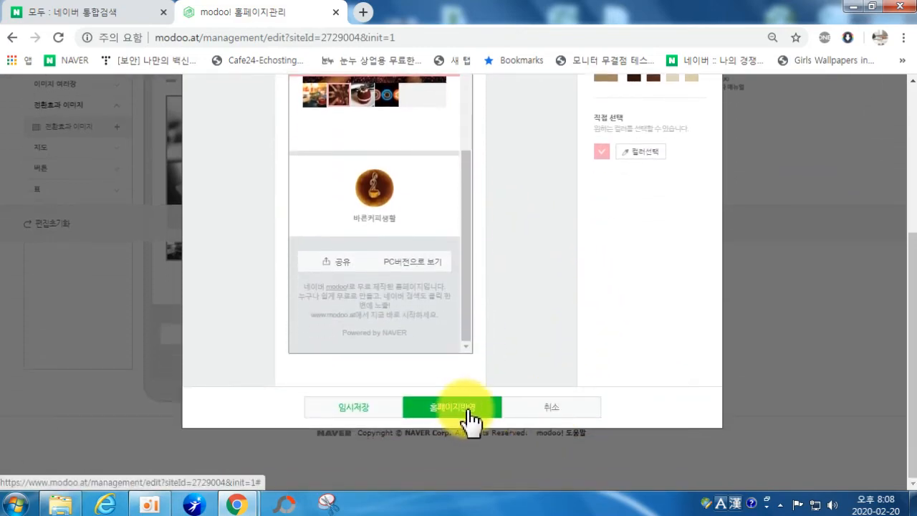
click(548, 406)
scroll(542, 389, up, 3)
scroll(542, 389, down, 2)
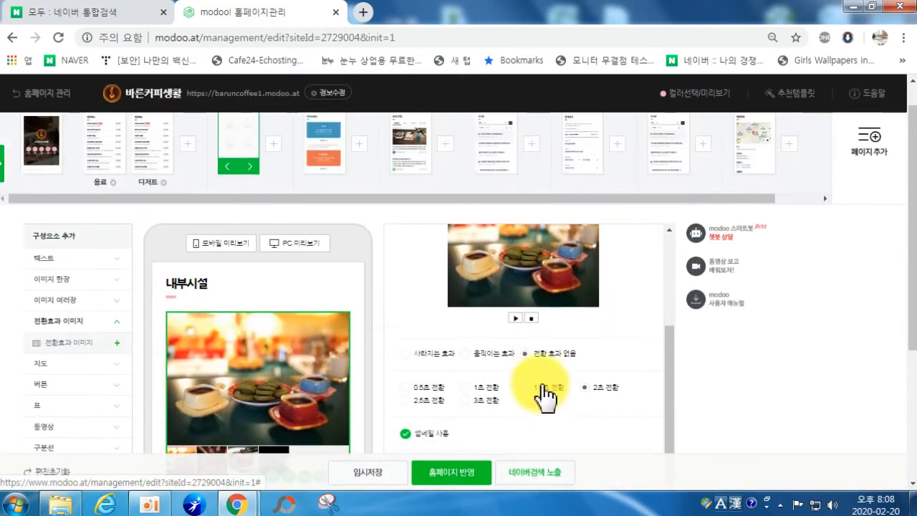
scroll(386, 373, down, 2)
scroll(334, 358, up, 1)
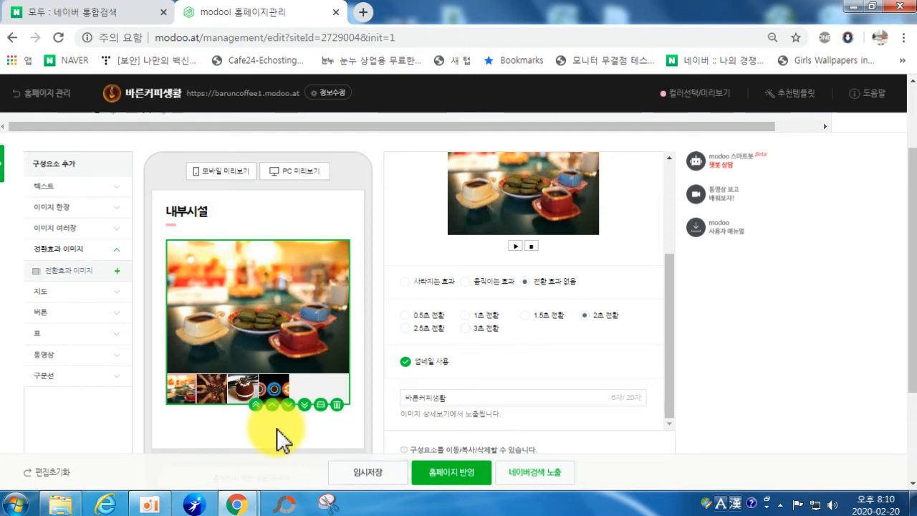
scroll(243, 426, down, 2)
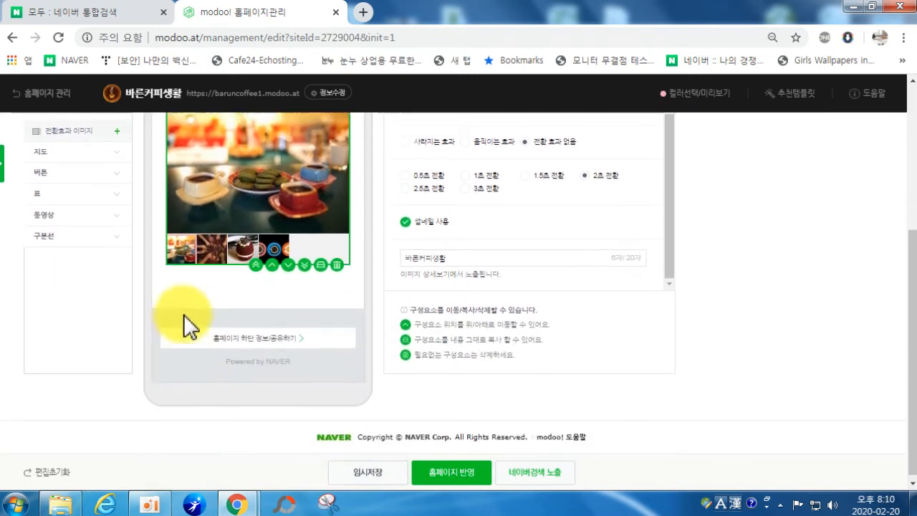
scroll(182, 315, up, 2)
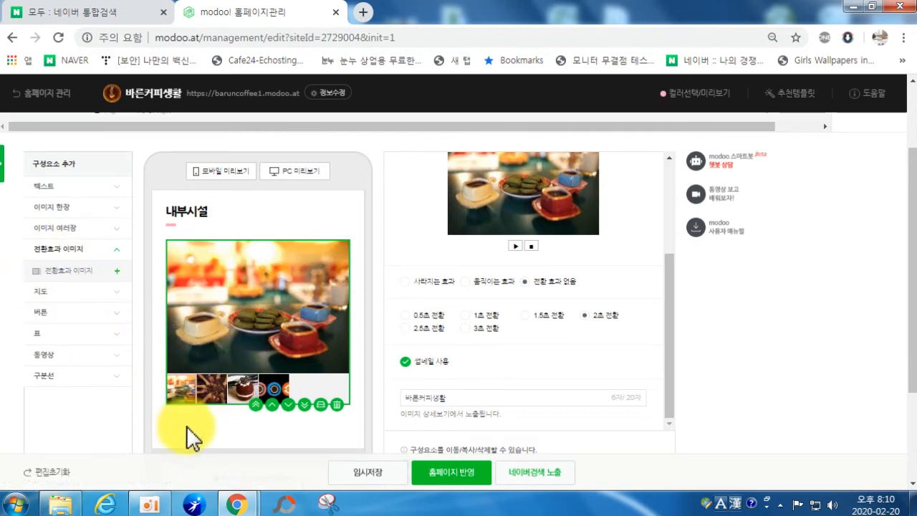
click(54, 380)
click(53, 377)
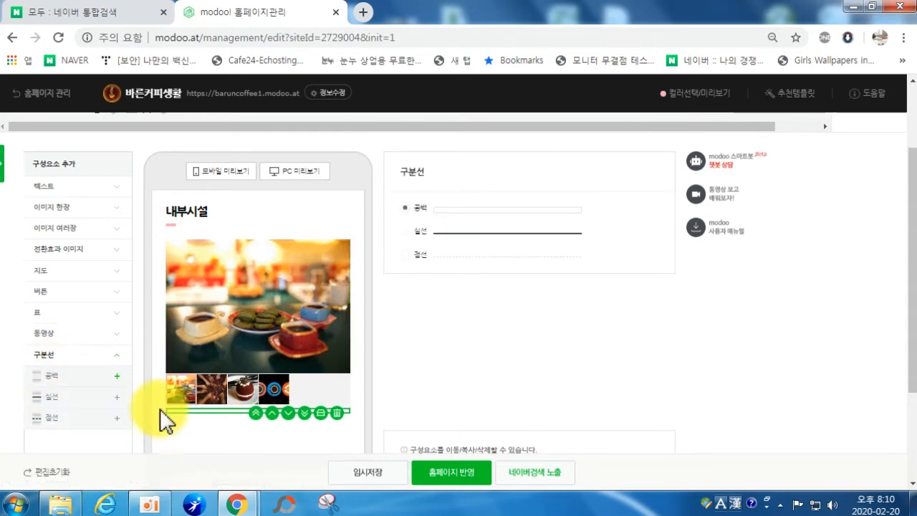
click(55, 417)
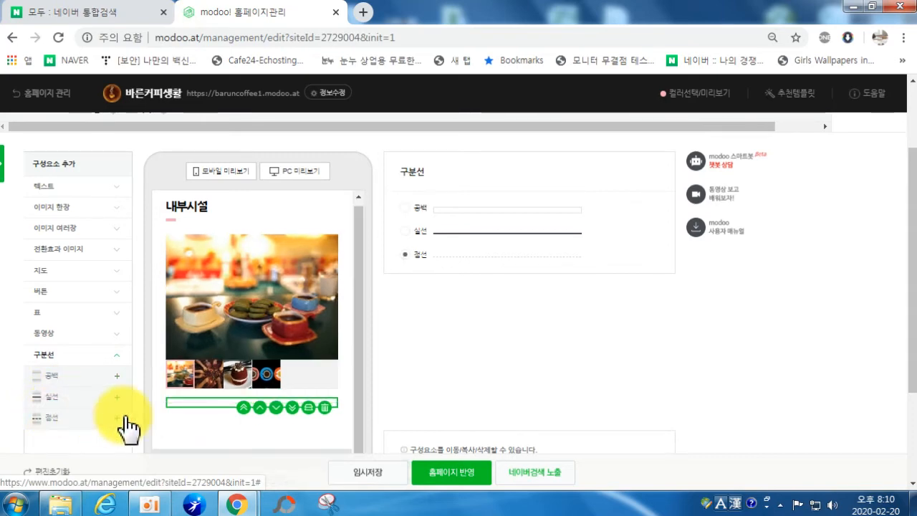
click(324, 406)
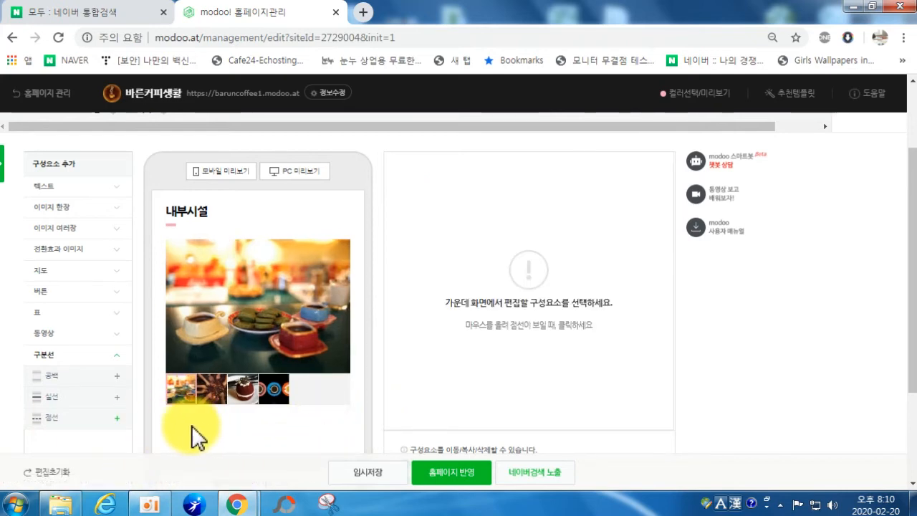
click(34, 186)
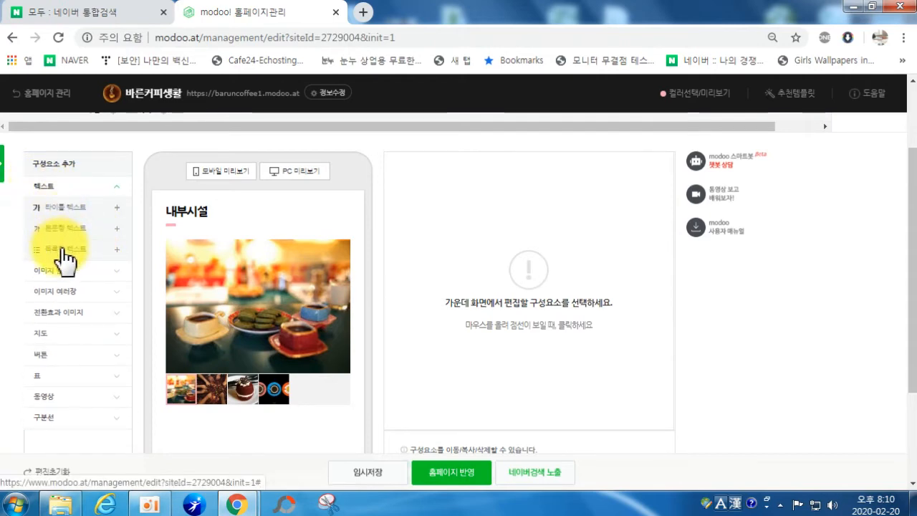
Step: Add a 타이틀 텍스트 component beneath the interior slideshow
click(62, 210)
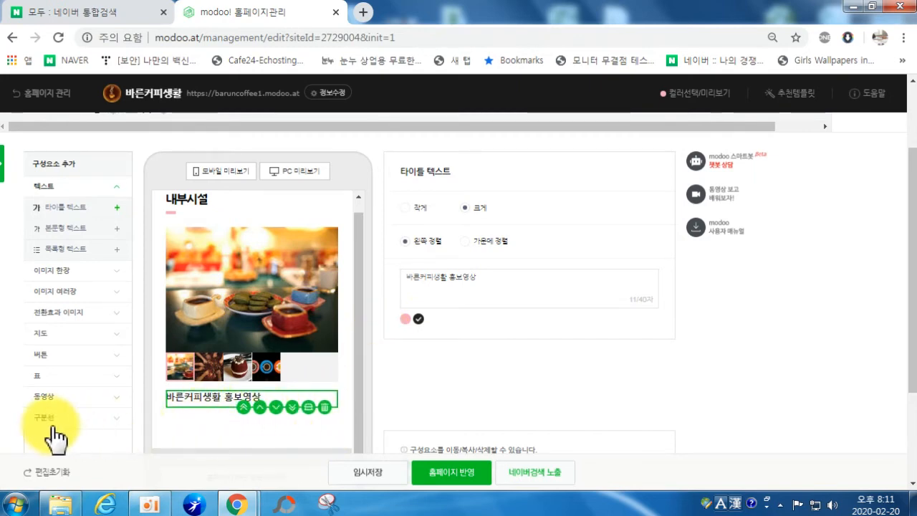
Step: Add a 동영상 주소 video block and focus its empty URL field
click(49, 396)
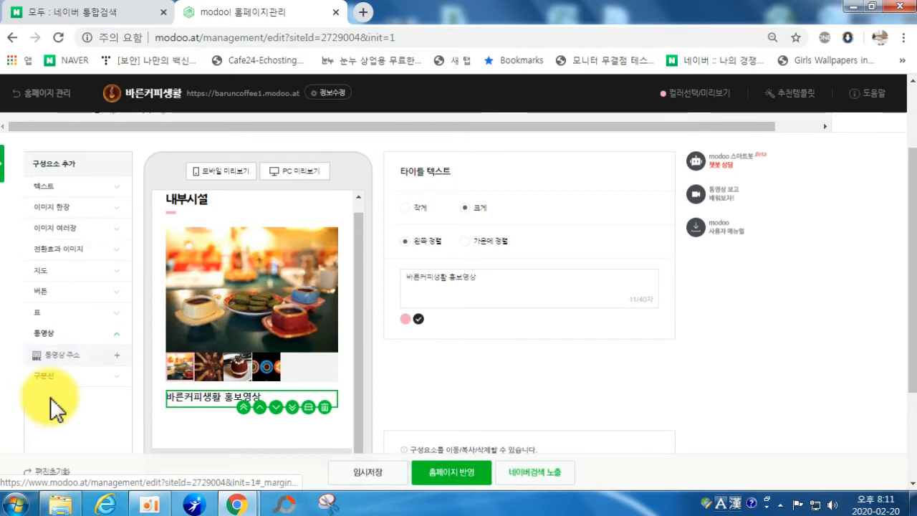
click(61, 357)
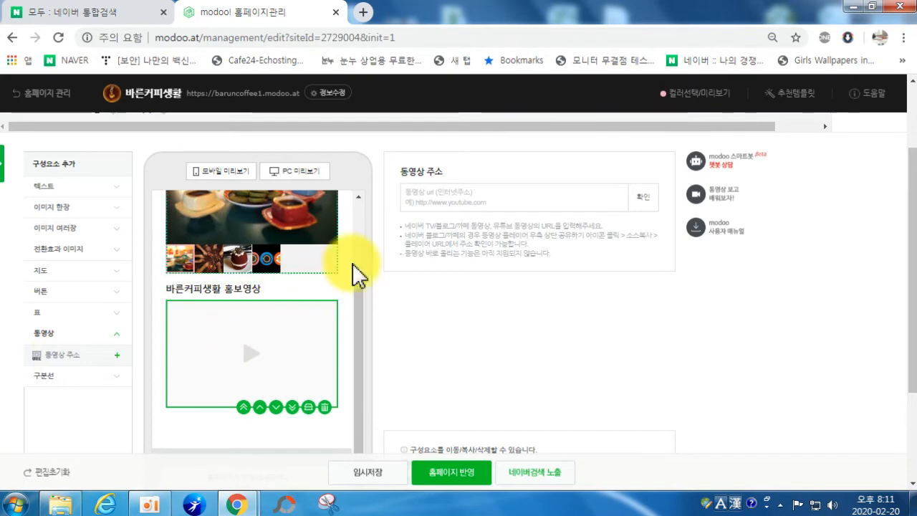
click(418, 197)
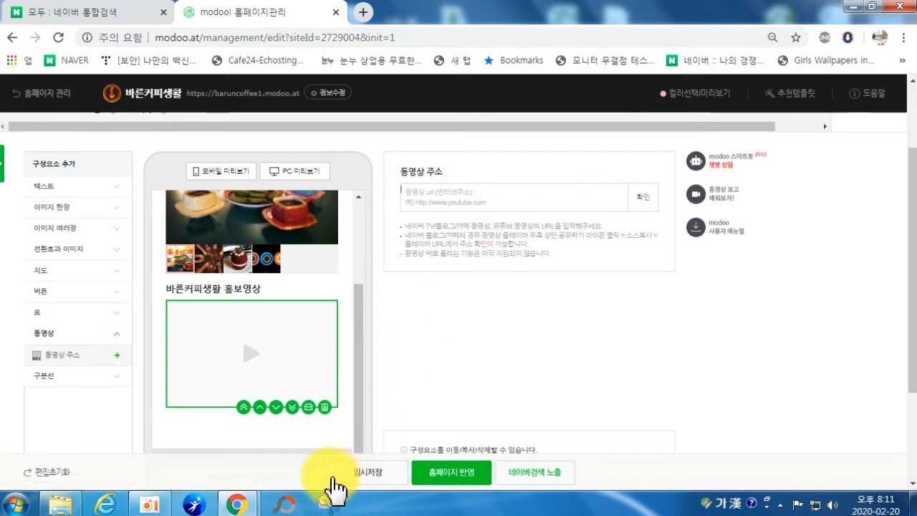
right_click(235, 509)
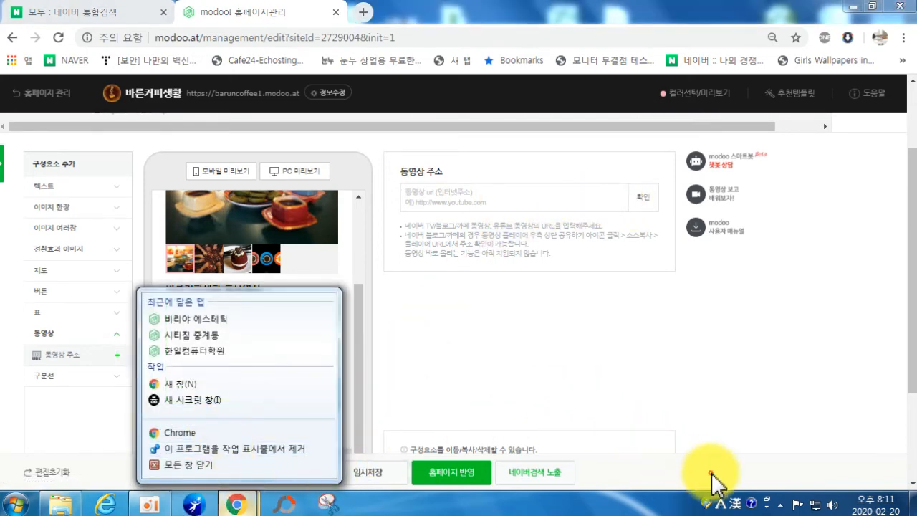
click(569, 350)
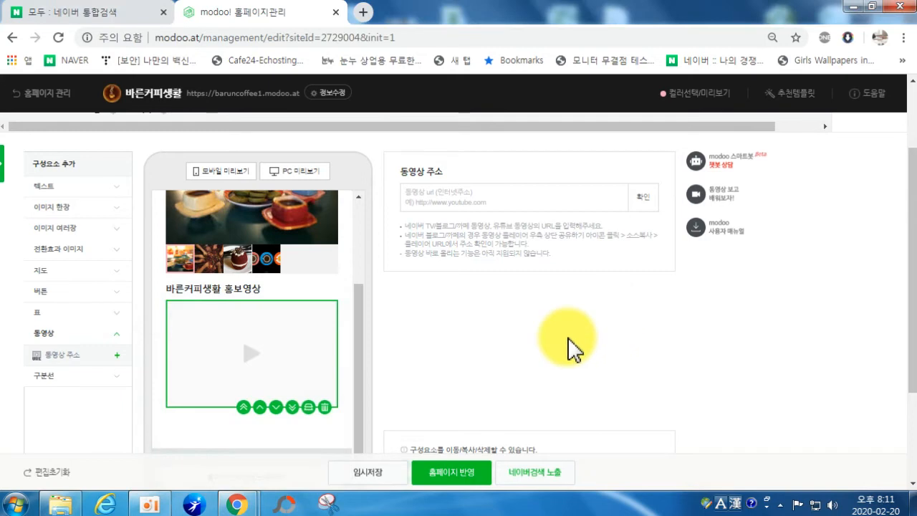
Step: In a new Chrome window, search Google for 유튜브
right_click(242, 504)
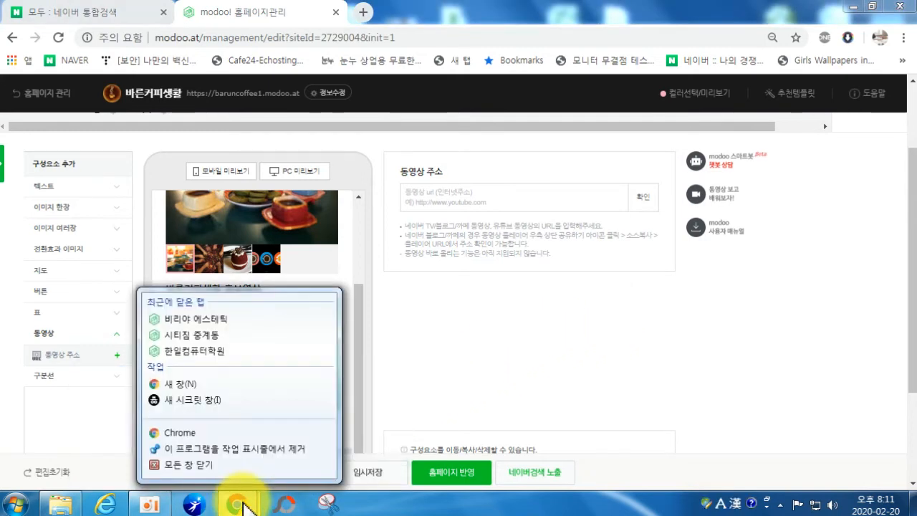
click(172, 434)
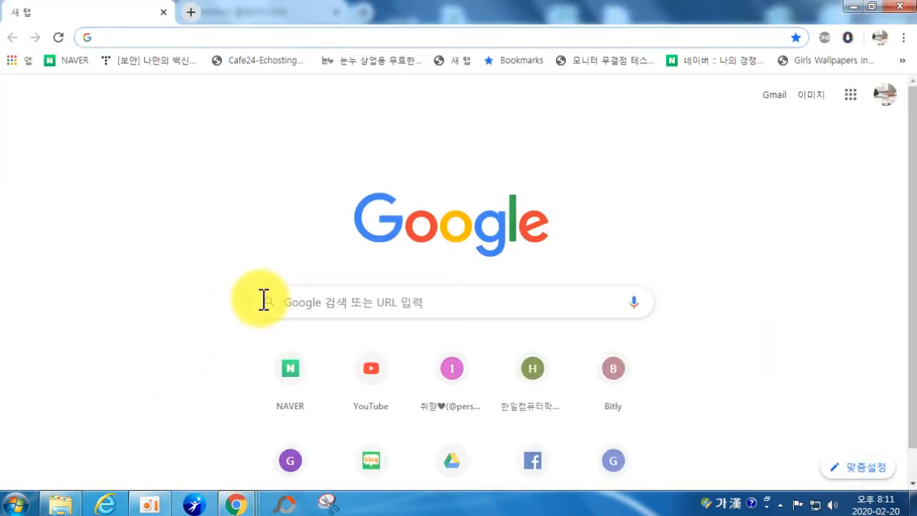
text(유튜)
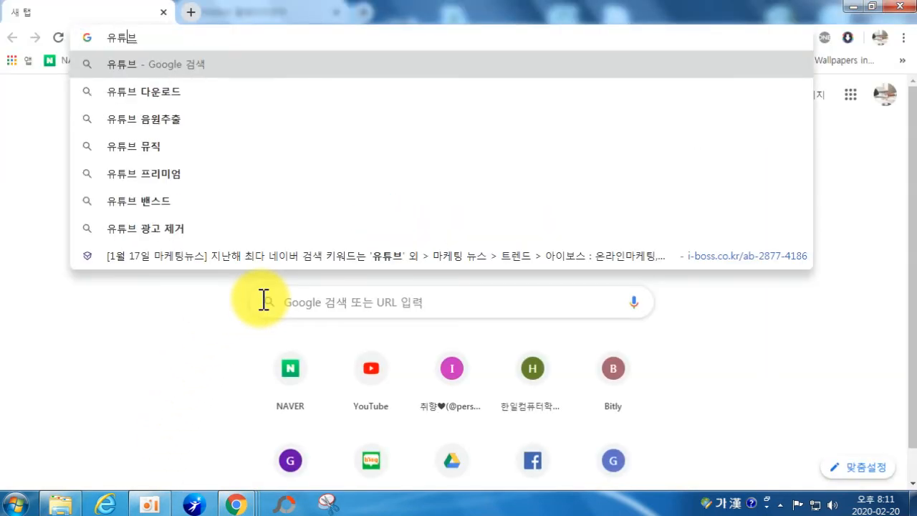
text(브)
key(Return)
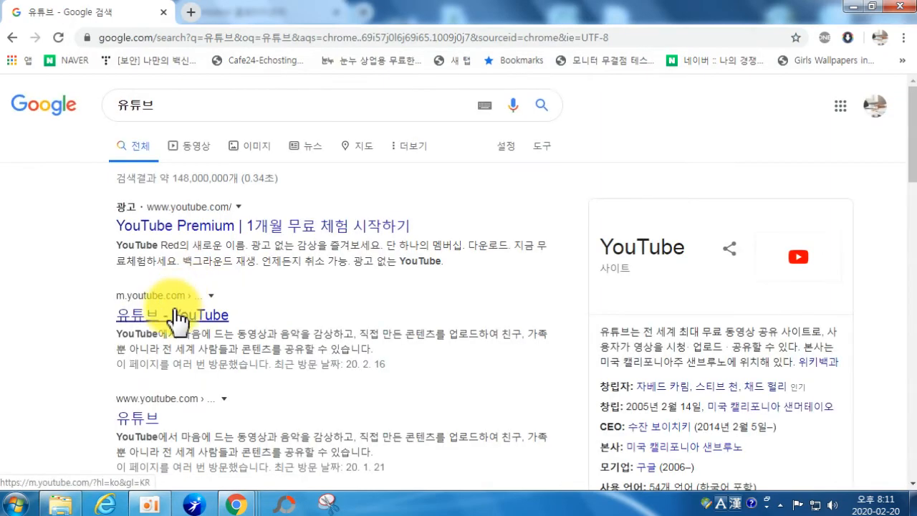
Step: Open YouTube from the results, answer the notification prompt, and view the current account's channel
click(173, 314)
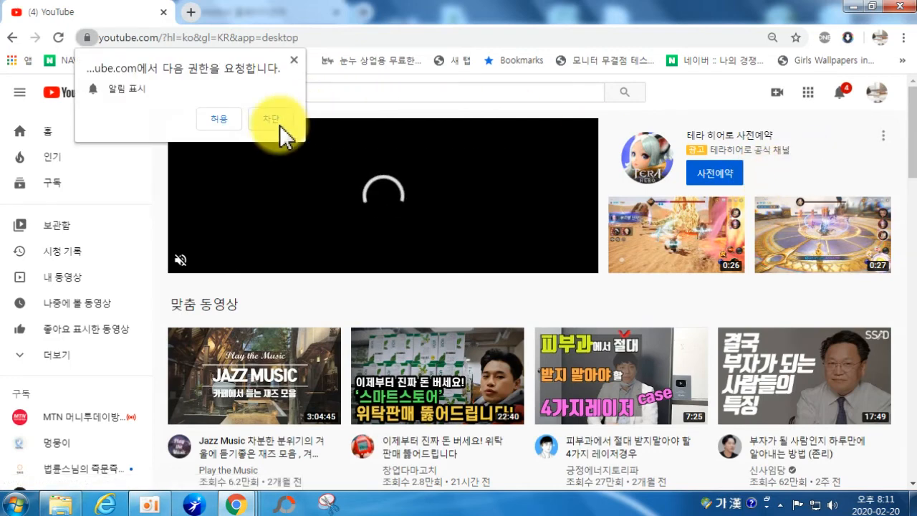
click(229, 124)
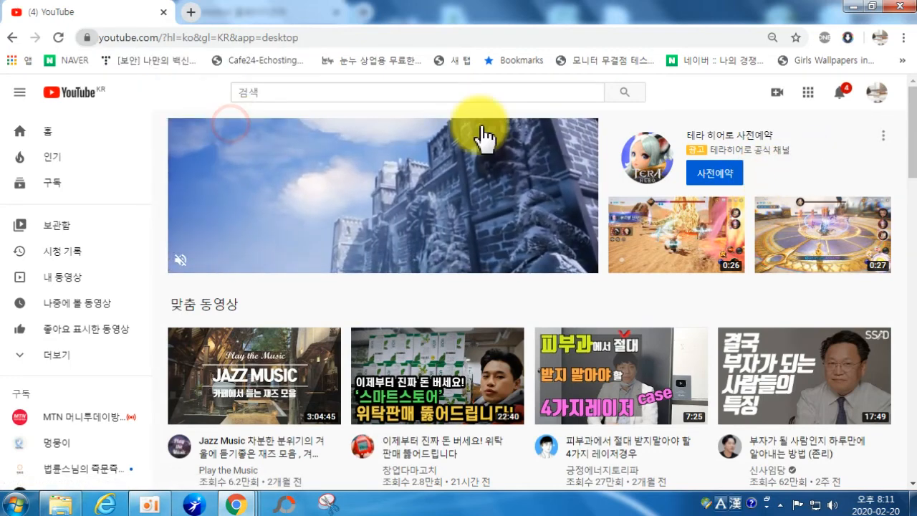
click(876, 97)
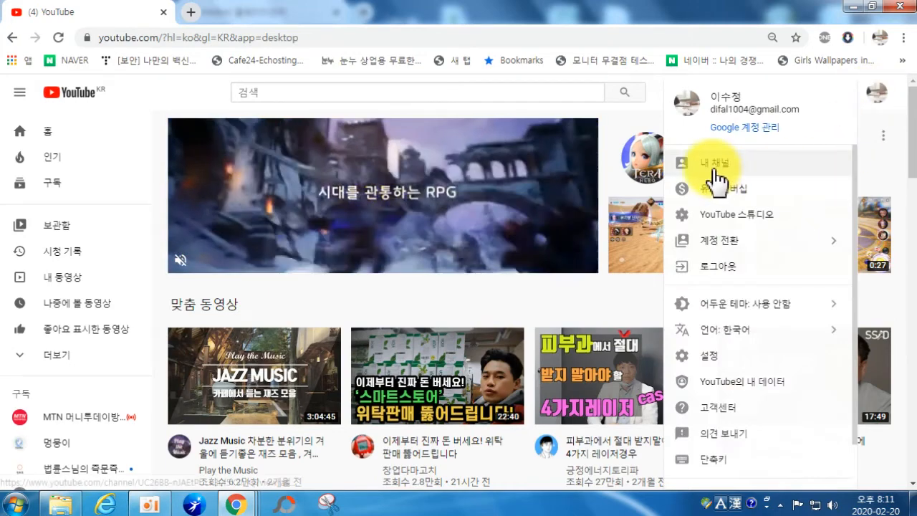
click(712, 166)
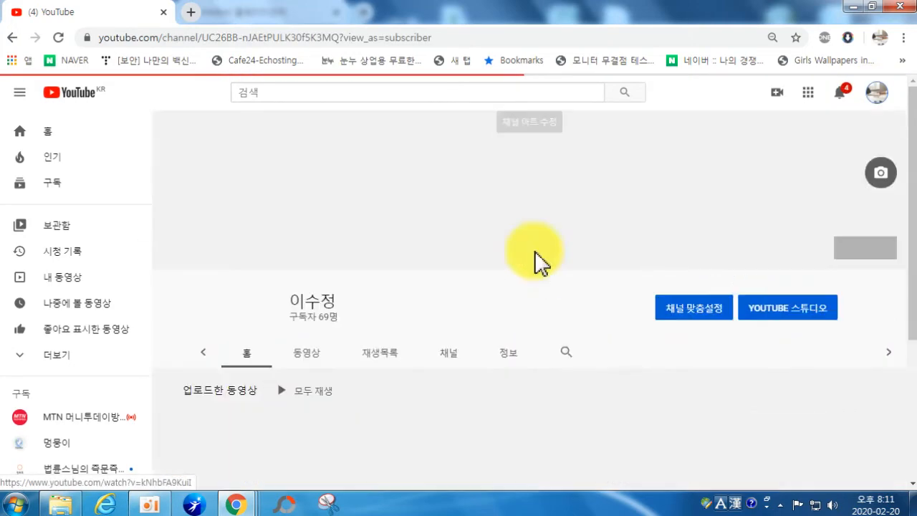
scroll(436, 286, down, 2)
scroll(585, 356, up, 2)
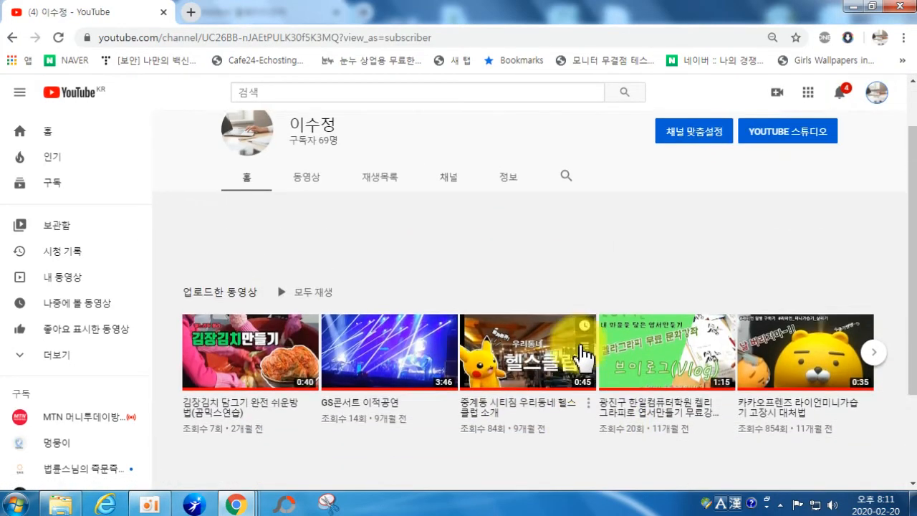
scroll(788, 328, down, 1)
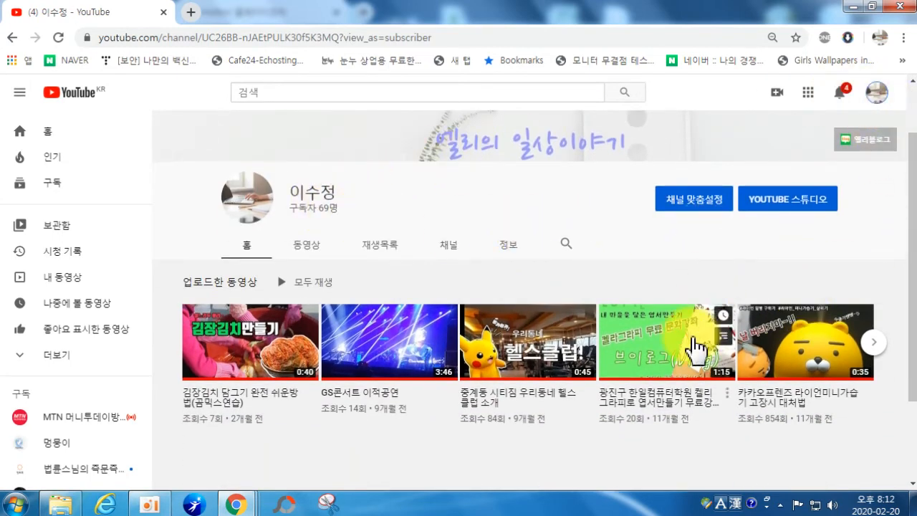
Step: Switch YouTube to the second channel account
click(881, 101)
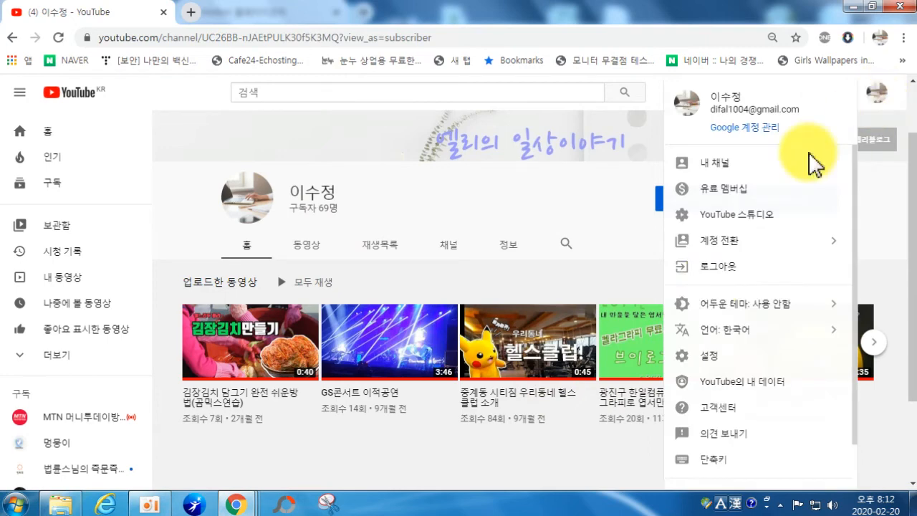
scroll(738, 251, down, 1)
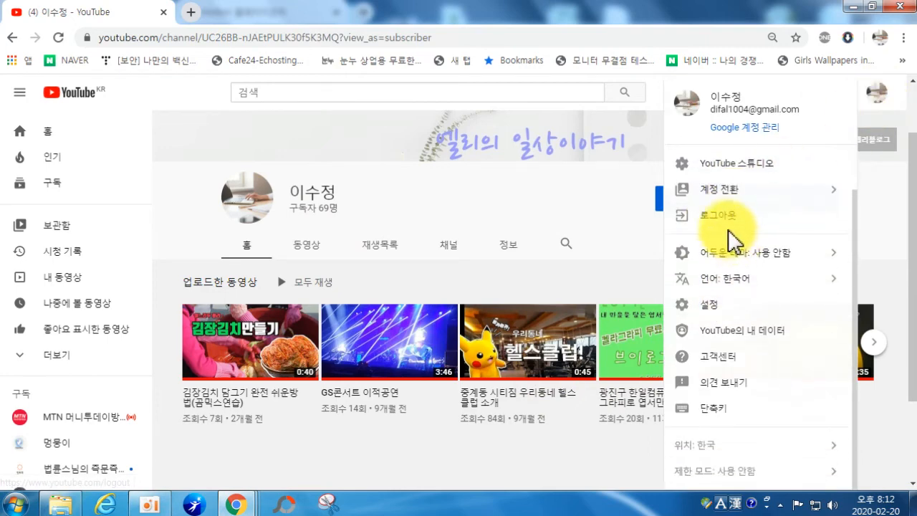
click(716, 204)
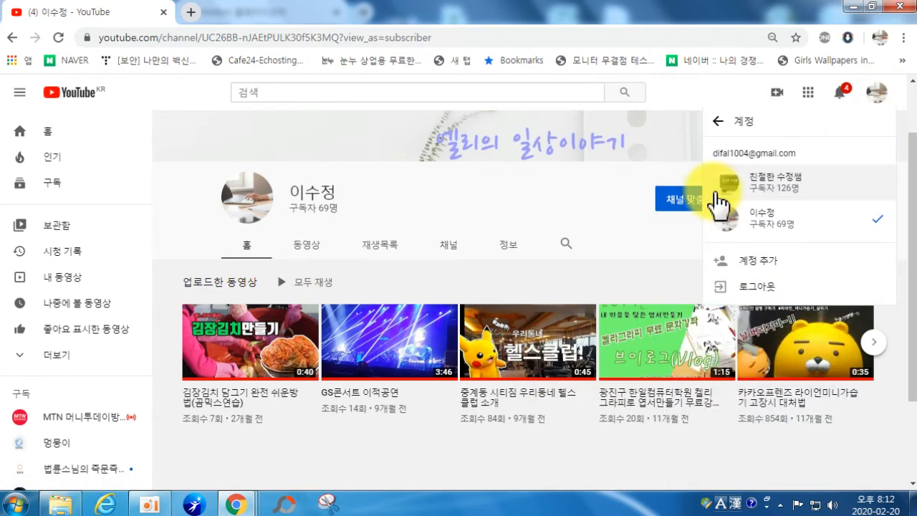
click(792, 199)
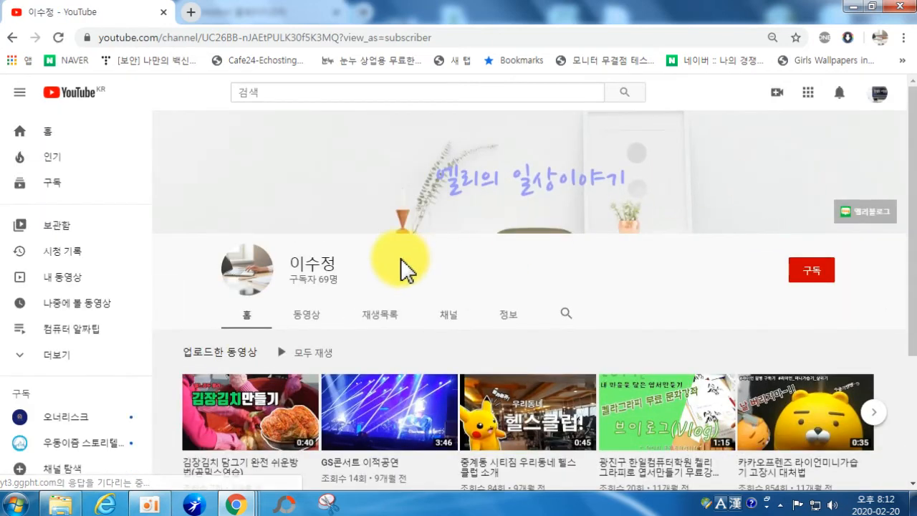
scroll(278, 339, down, 3)
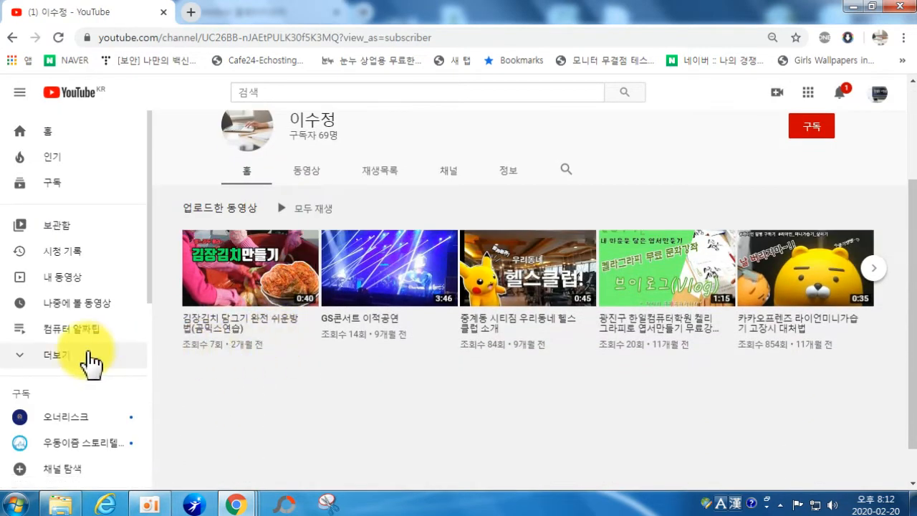
scroll(382, 292, up, 3)
Step: From the second account's channel, open the 인스타그램기초 2비즈니스계정, 광고하기 video
click(877, 94)
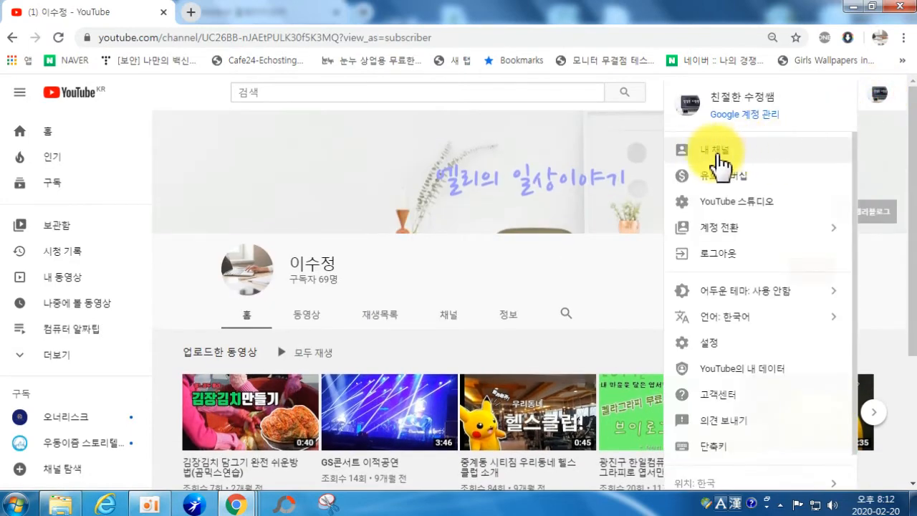
click(722, 146)
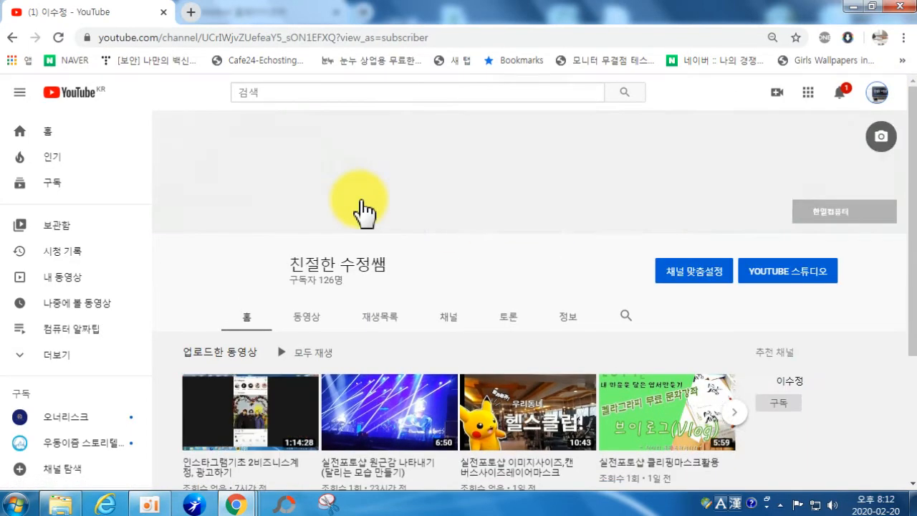
scroll(233, 322, down, 2)
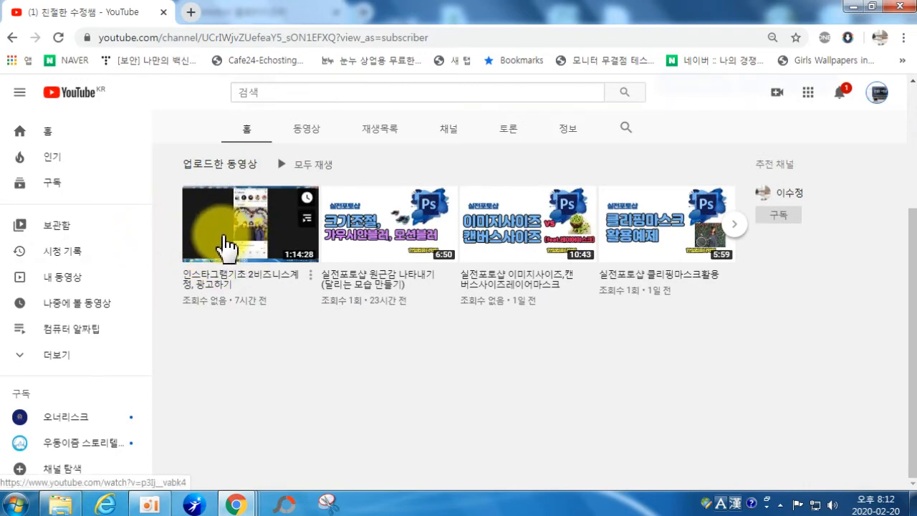
click(223, 237)
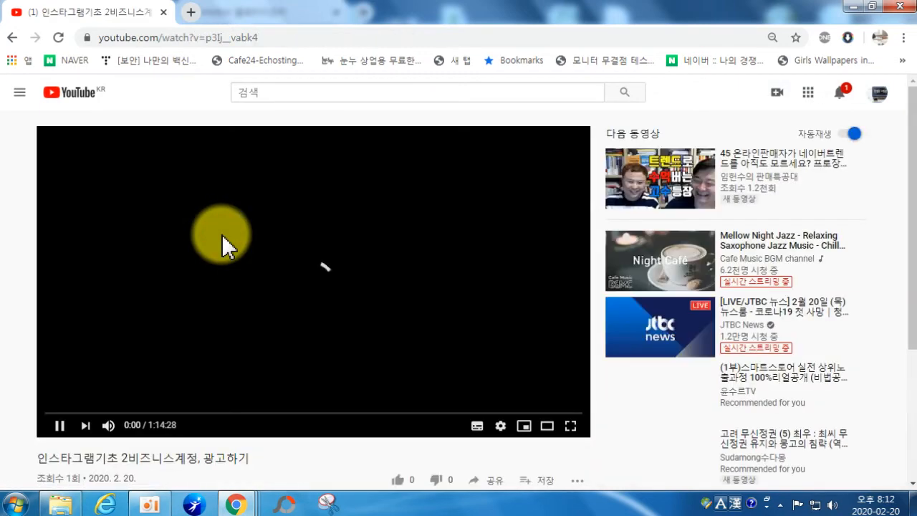
Step: Copy the video's youtu.be share link, then pause playback at 0:06
scroll(401, 269, down, 3)
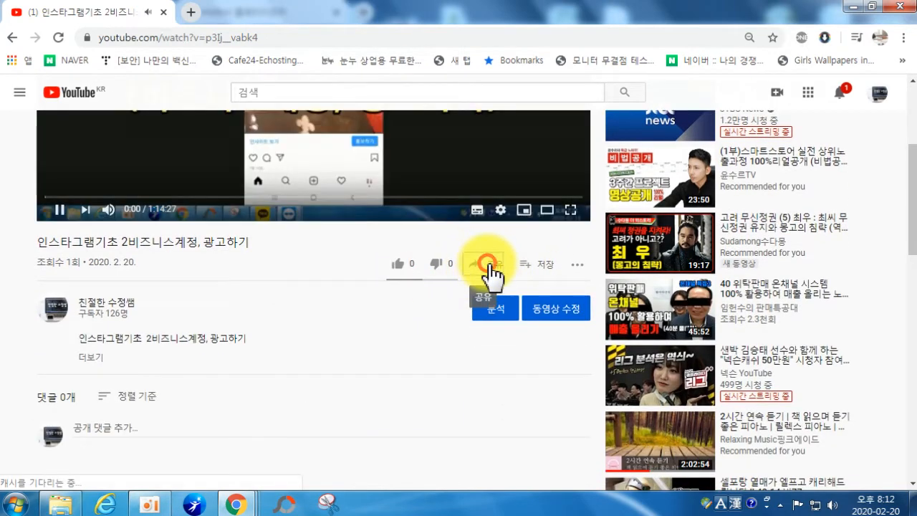
click(487, 263)
click(577, 315)
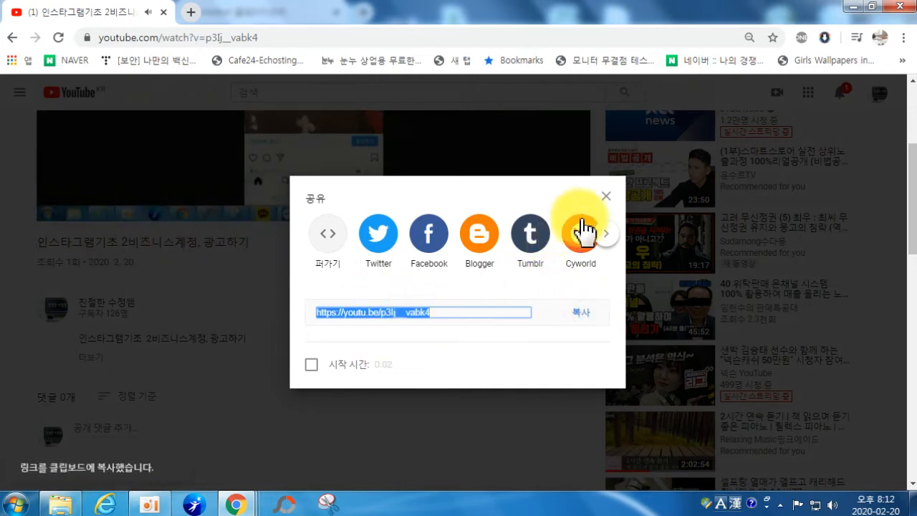
click(606, 195)
click(60, 210)
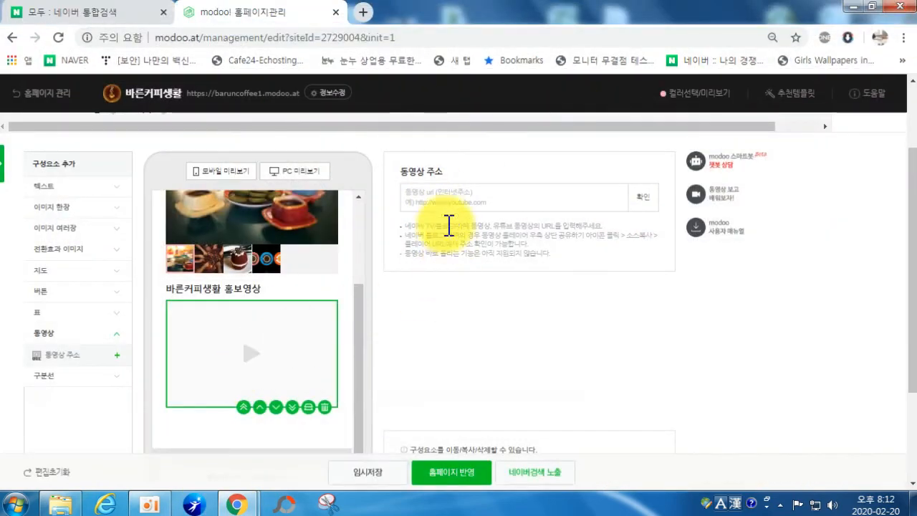
Step: Paste the youtu.be link into 동영상 주소, confirm the embed, then clear the address field
click(438, 199)
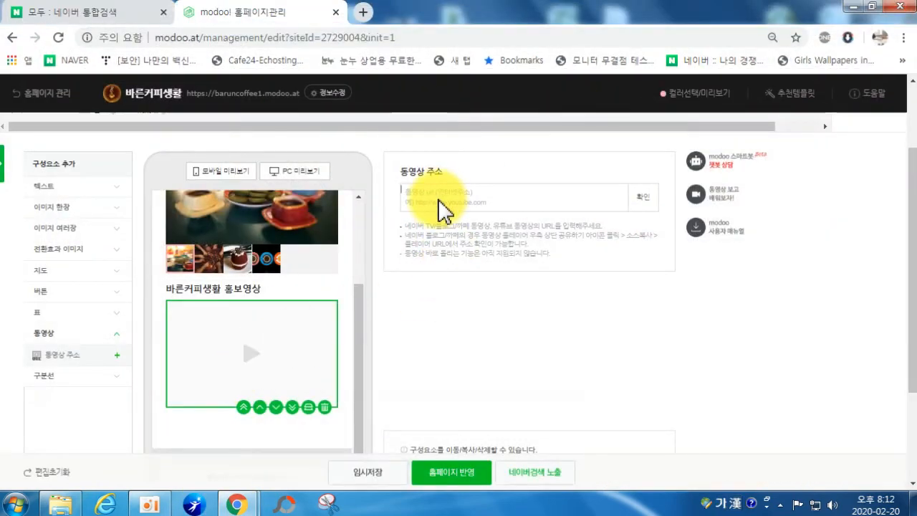
key(ctrl+v)
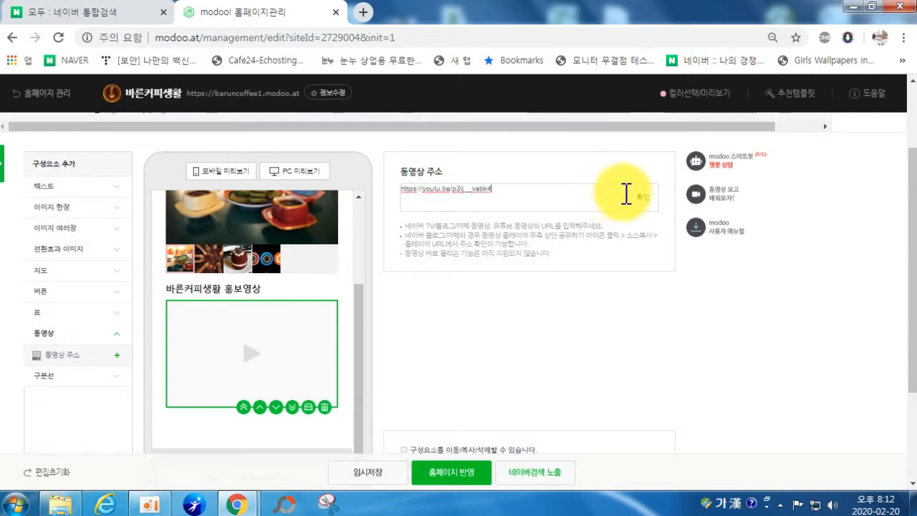
click(643, 202)
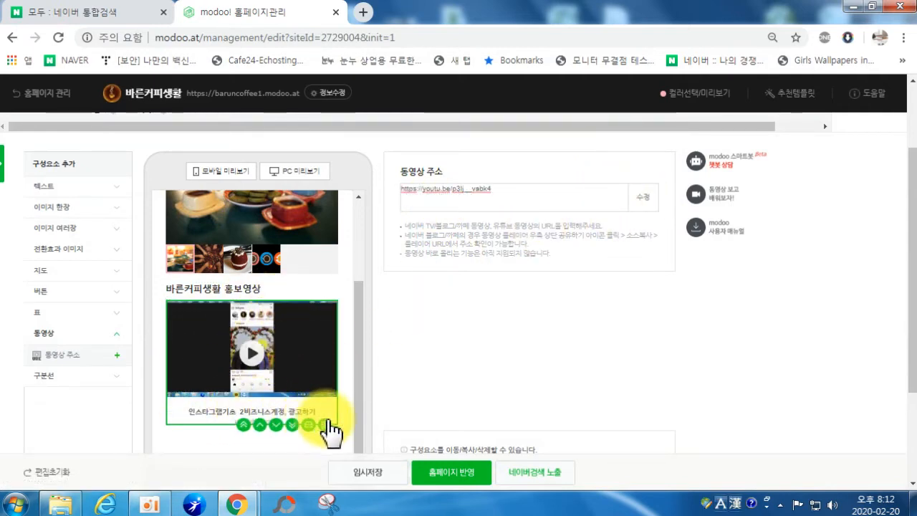
triple_click(528, 192)
key(BackSpace)
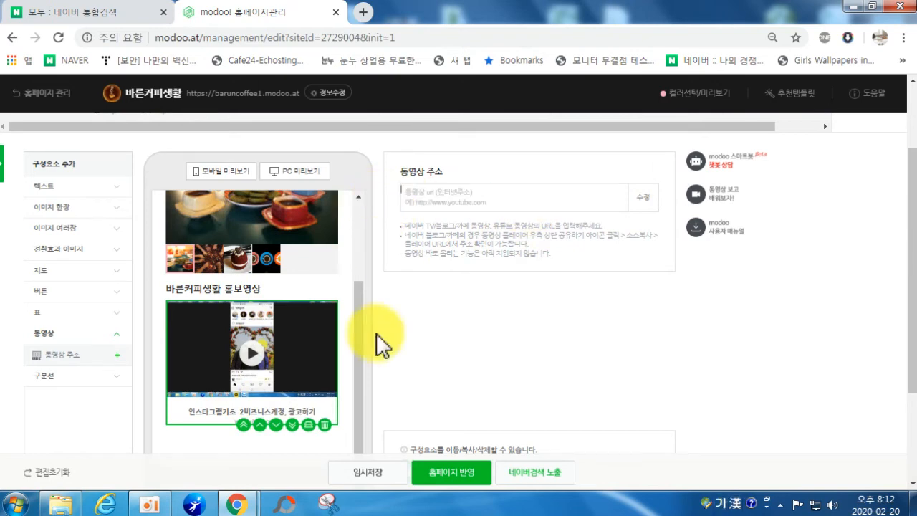
Step: In a new browser window, search YouTube for 커피
right_click(251, 510)
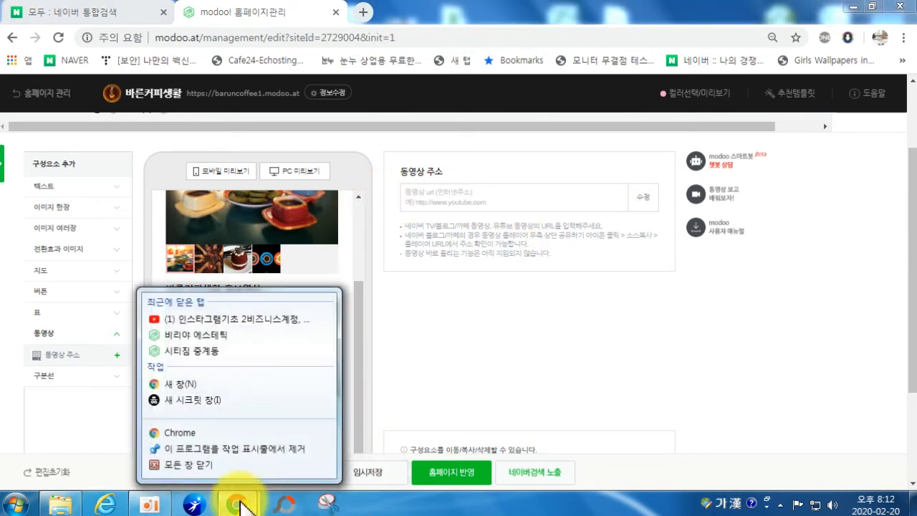
click(211, 434)
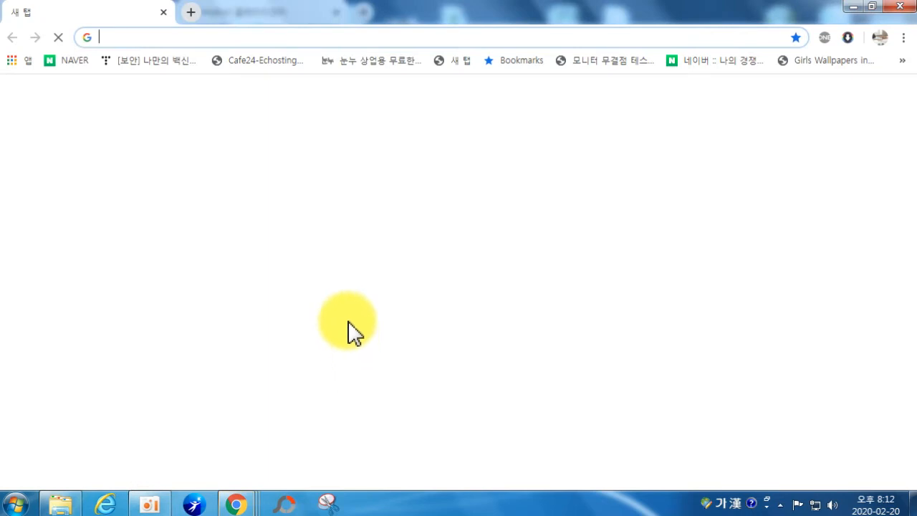
click(362, 378)
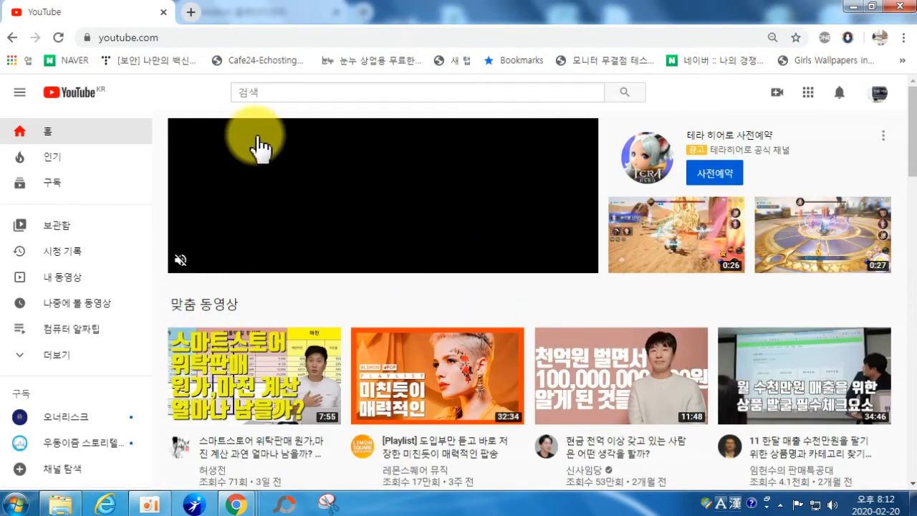
click(266, 92)
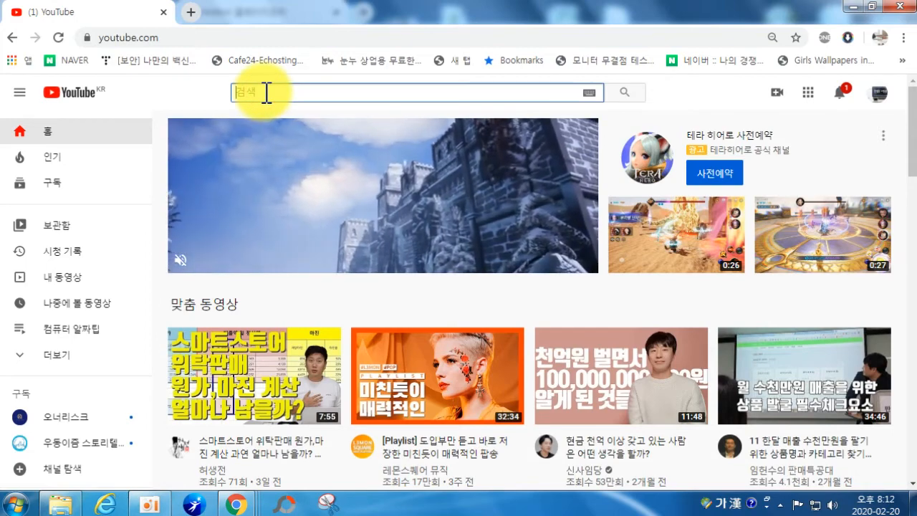
text(컾ㅣ)
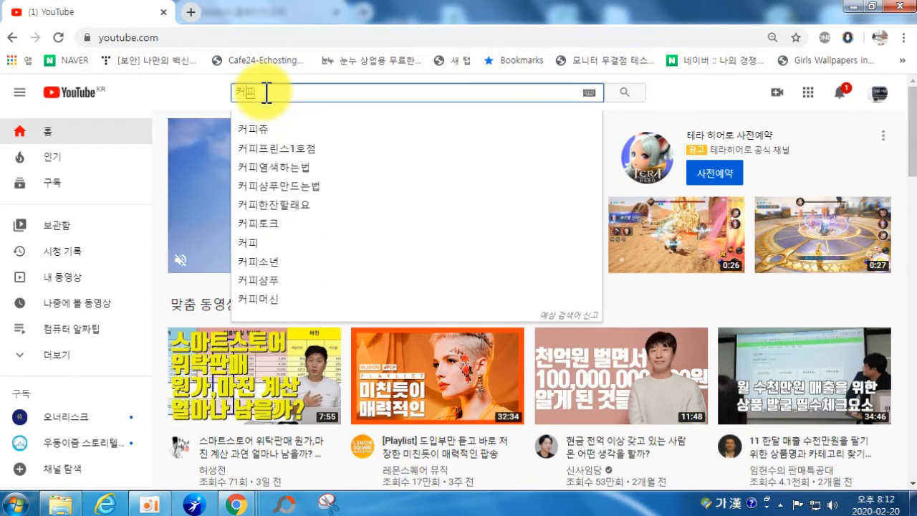
key(Return)
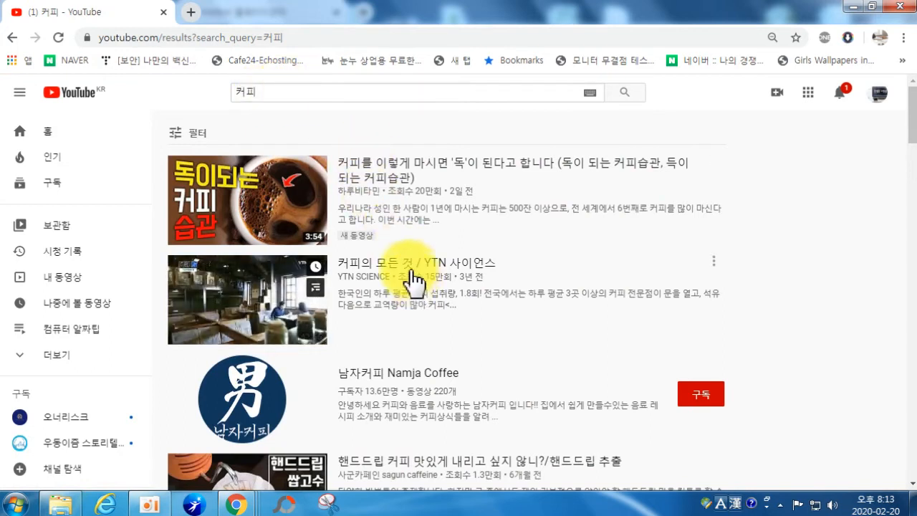
Step: Open the 커피의 모든 것 / YTN 사이언스 video, skip the ad, copy its share link, and pause
click(379, 264)
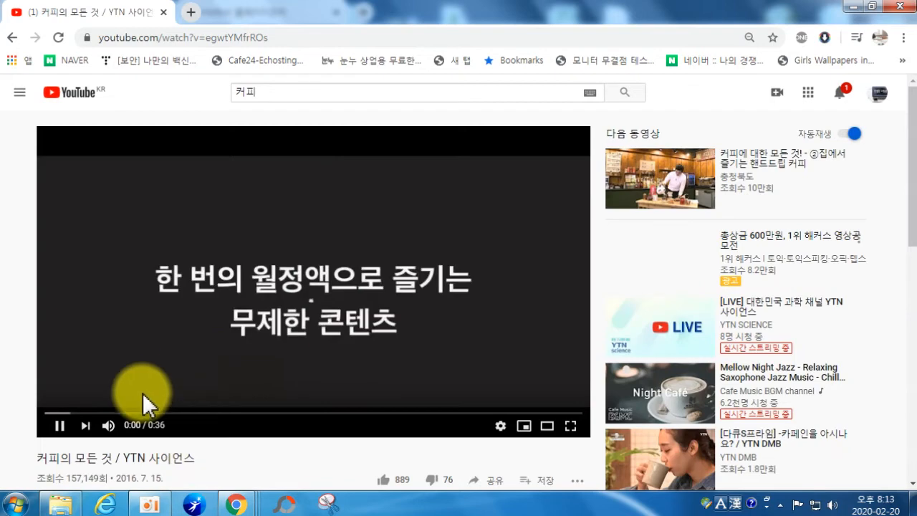
click(59, 427)
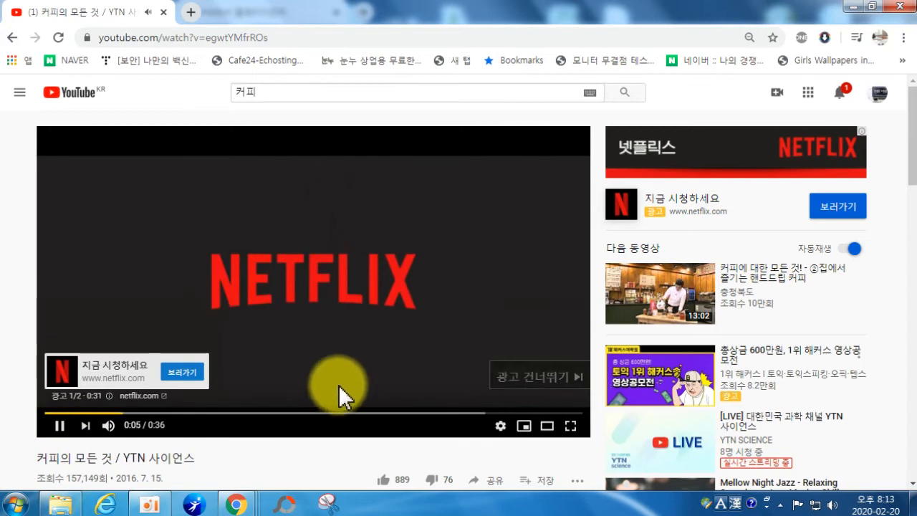
click(539, 377)
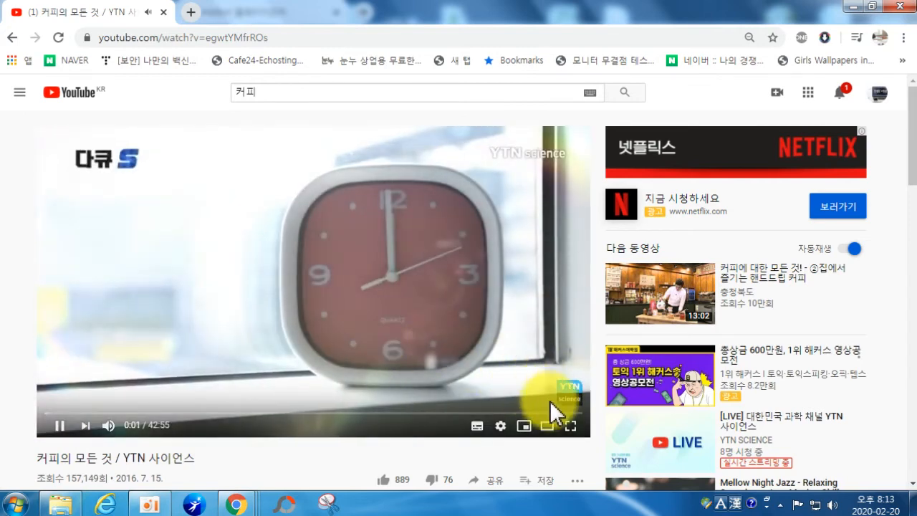
scroll(520, 433, down, 1)
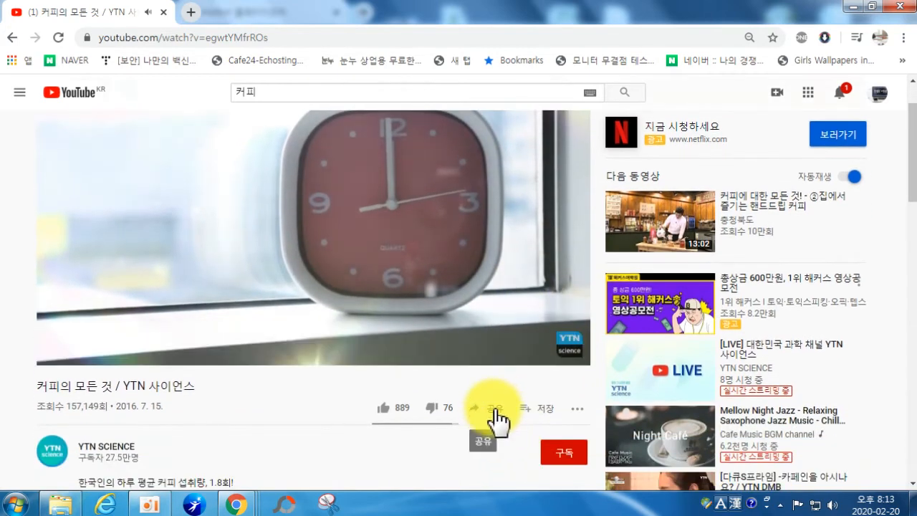
click(493, 416)
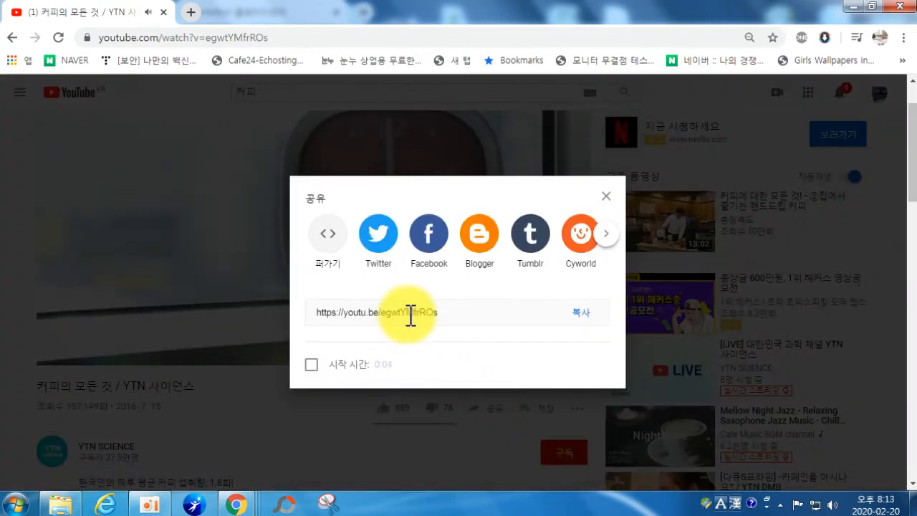
click(580, 313)
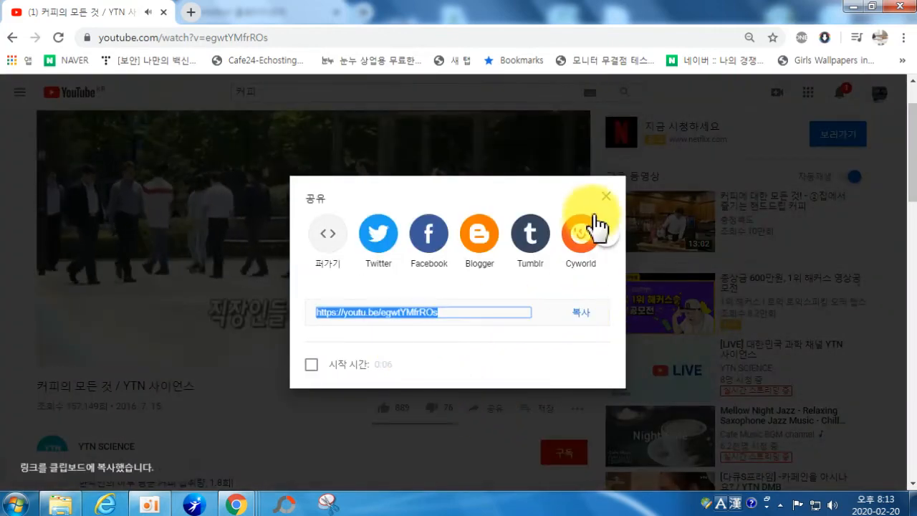
click(606, 196)
click(60, 353)
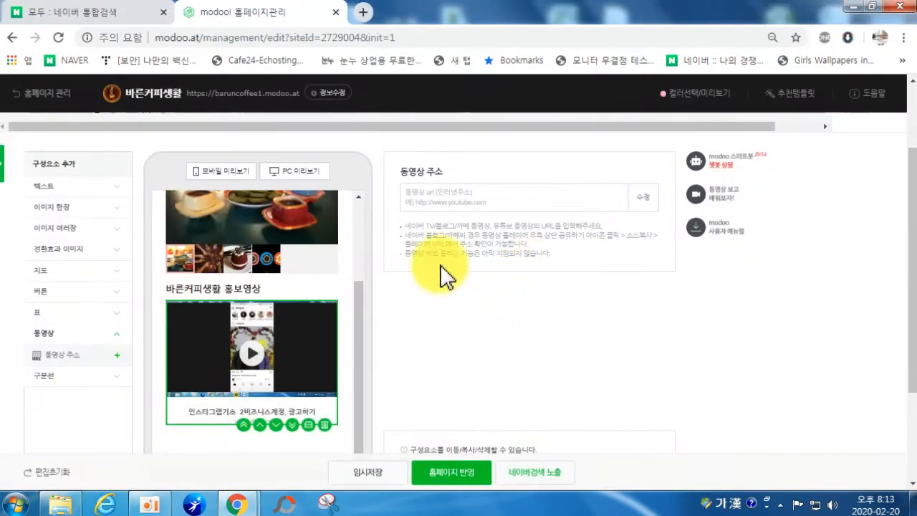
Step: Paste the YTN link into modoo!'s 동영상 주소 field and apply it as the promotional video
click(429, 202)
key(ctrl+v)
click(637, 197)
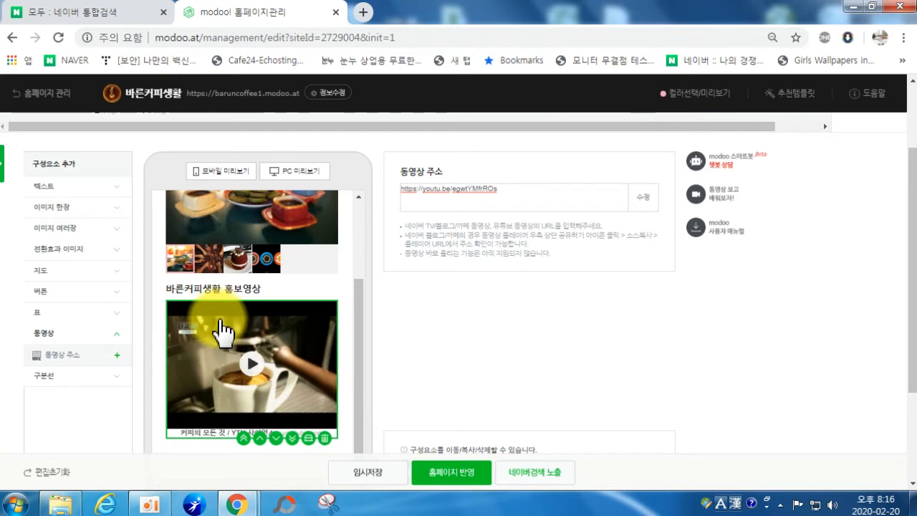
click(57, 271)
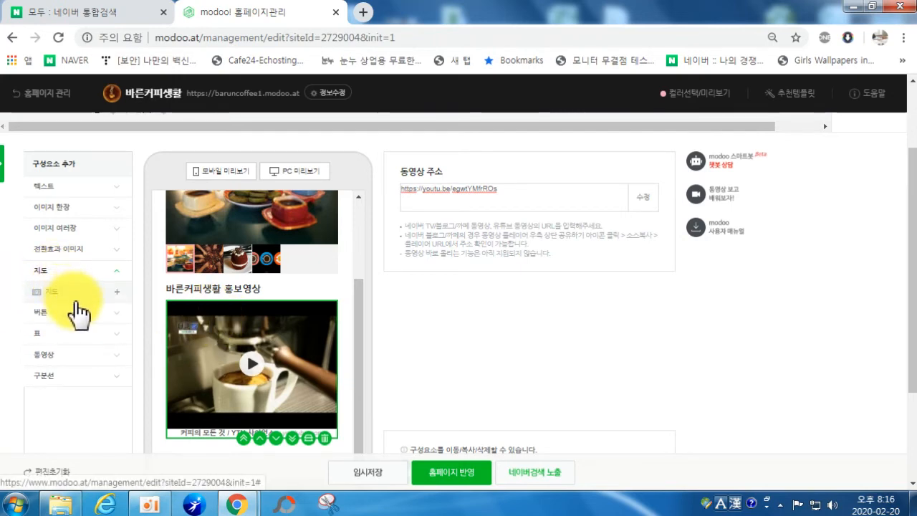
Step: Under 버튼, add and remove a 네모버튼 block, then add a 막대버튼 below the video
click(78, 312)
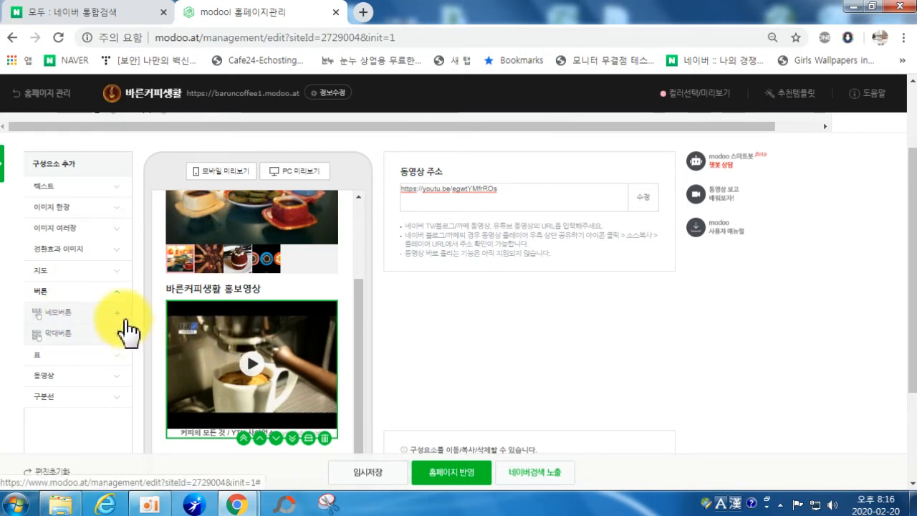
scroll(151, 329, down, 1)
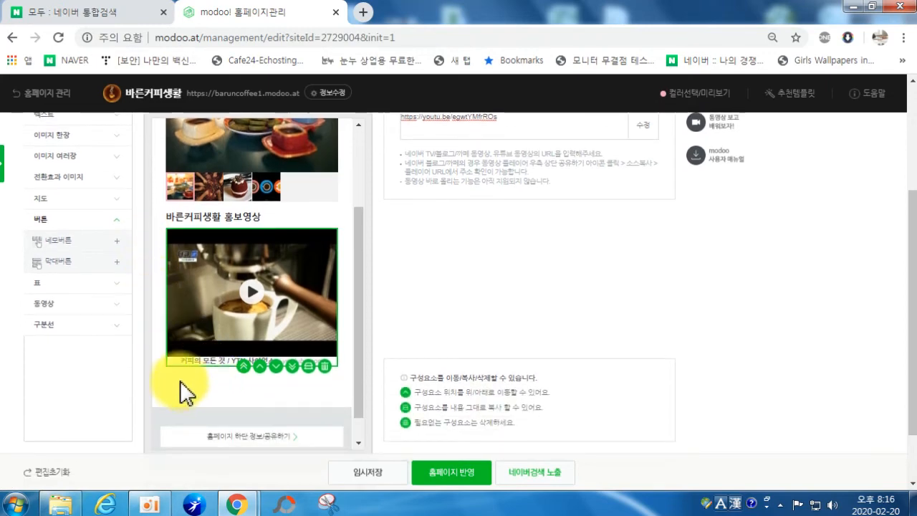
click(62, 242)
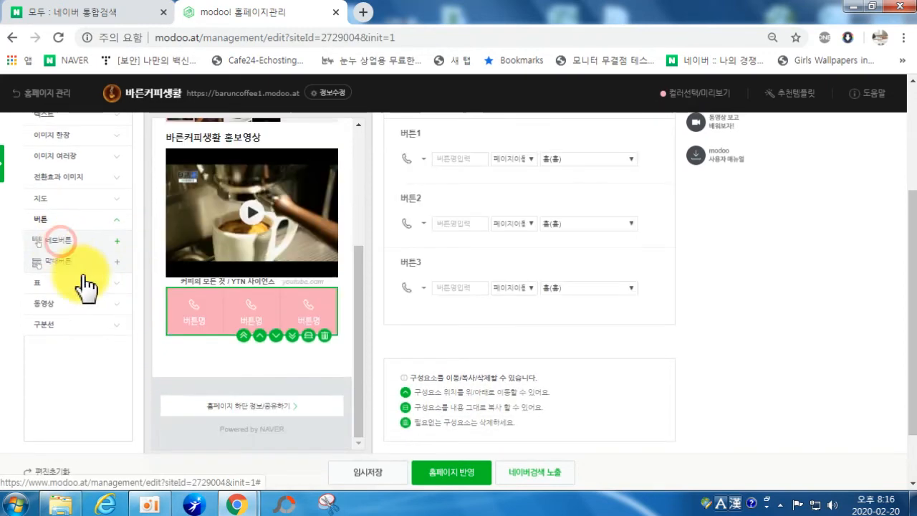
click(324, 336)
scroll(82, 203, up, 1)
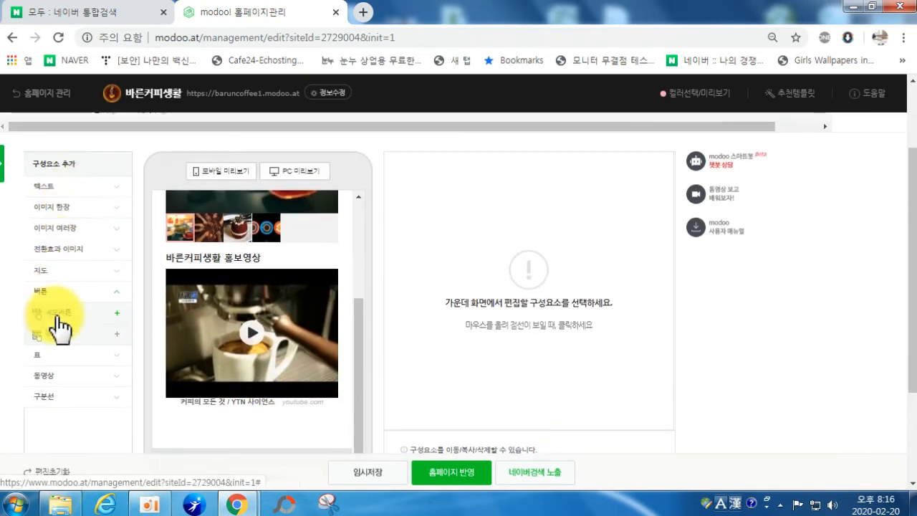
click(58, 334)
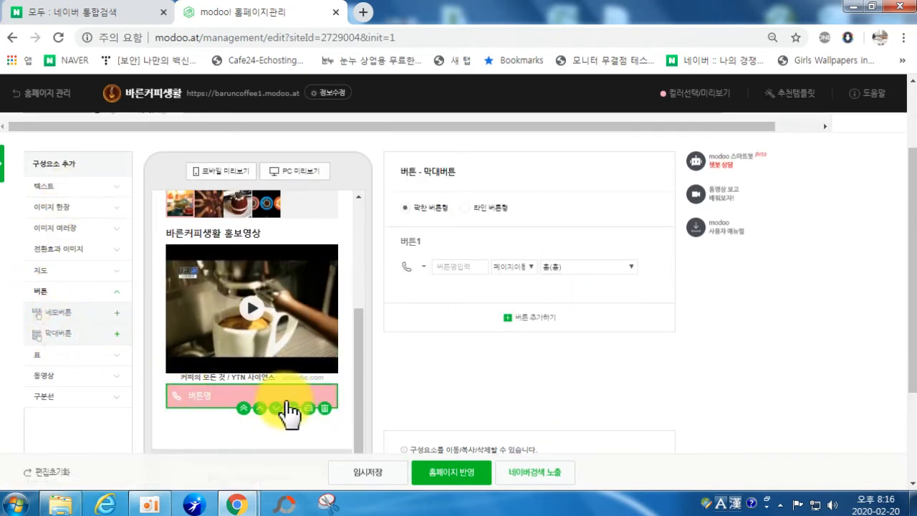
Step: Try the 라인 style, then set the bar button to 꽉찬 버튼형
click(472, 209)
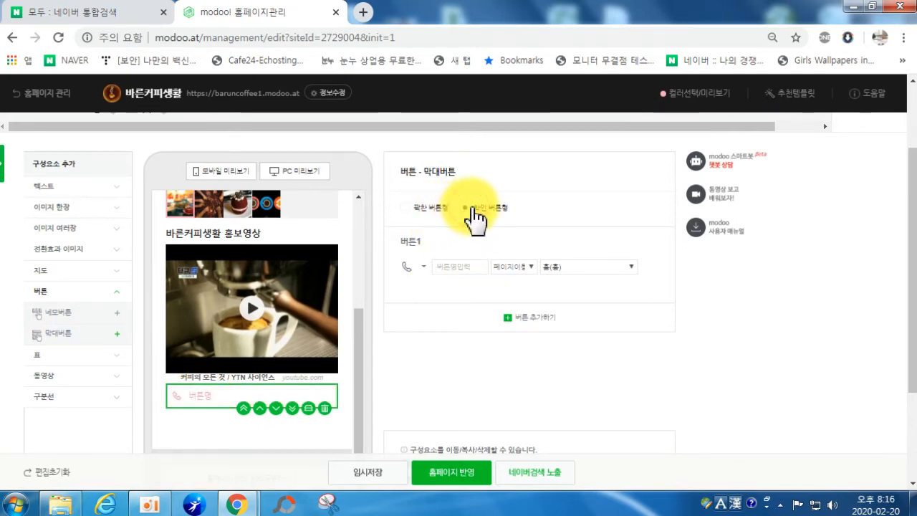
click(423, 208)
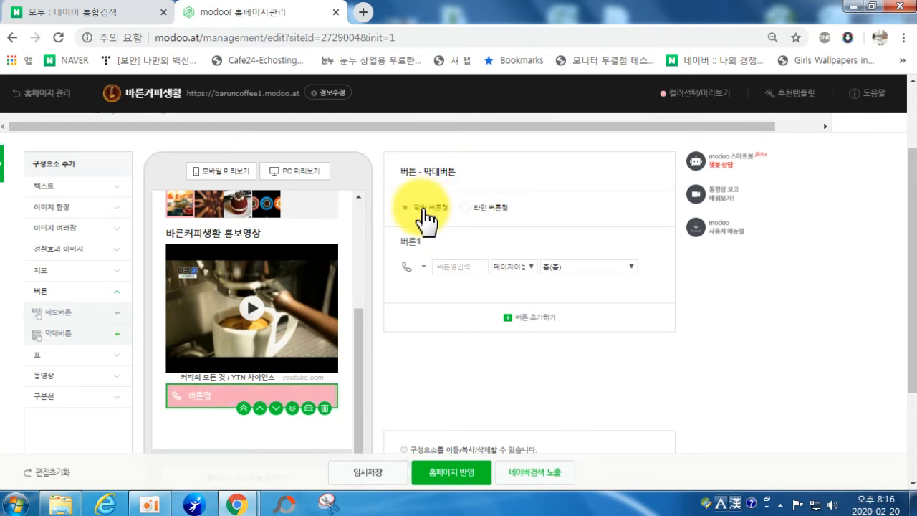
click(471, 209)
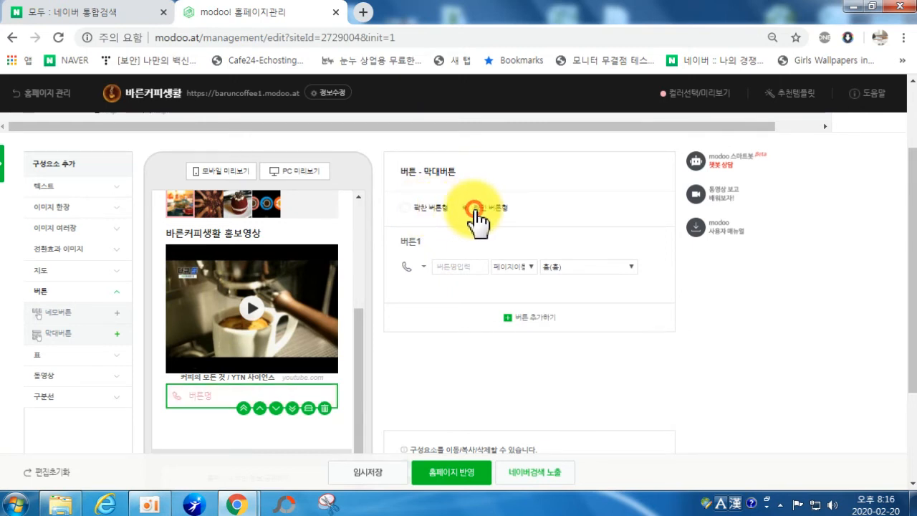
click(423, 209)
click(418, 267)
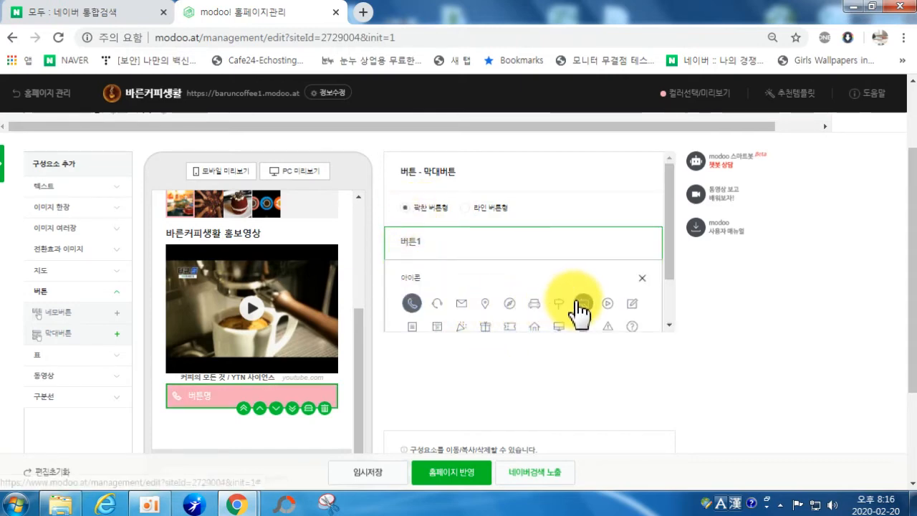
Step: Give 버튼1 a right-arrow circle icon
scroll(614, 301, down, 1)
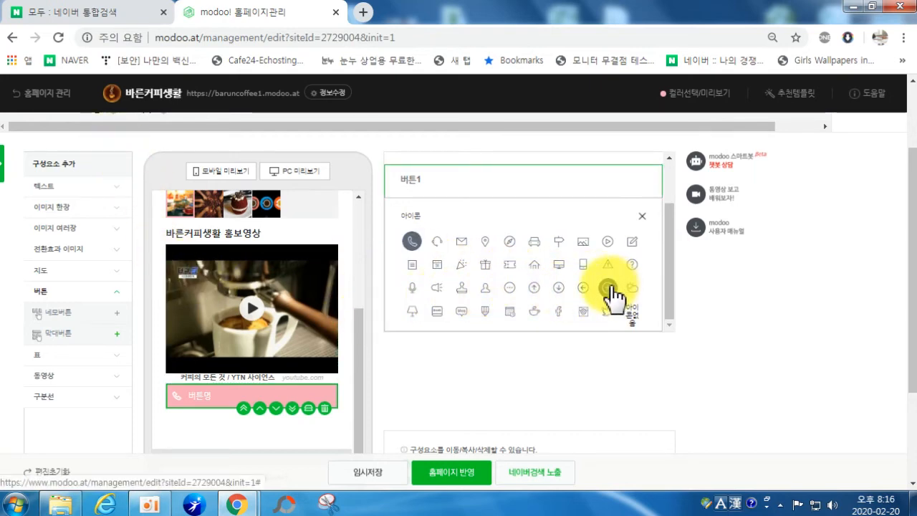
click(639, 212)
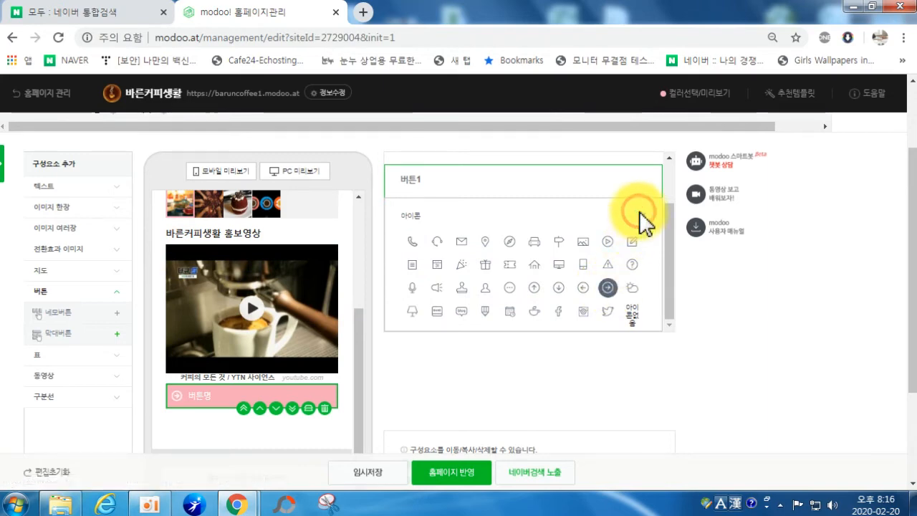
click(435, 313)
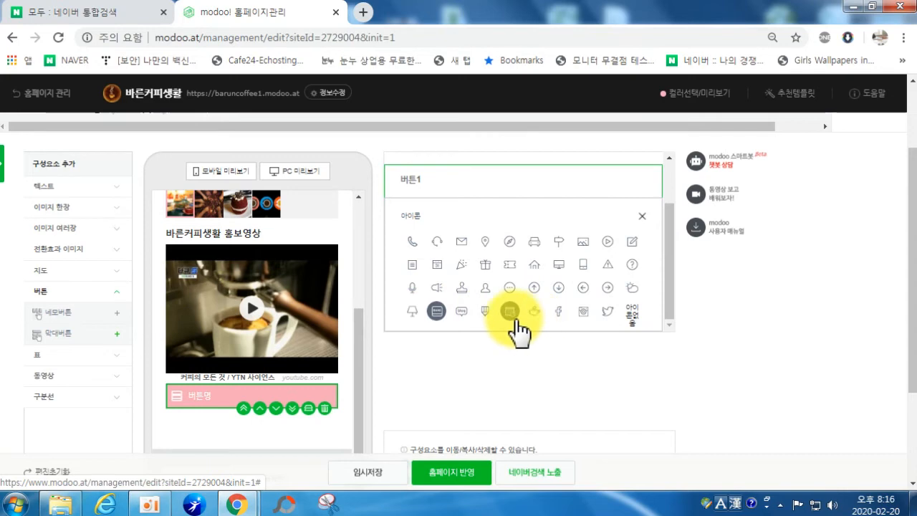
click(607, 287)
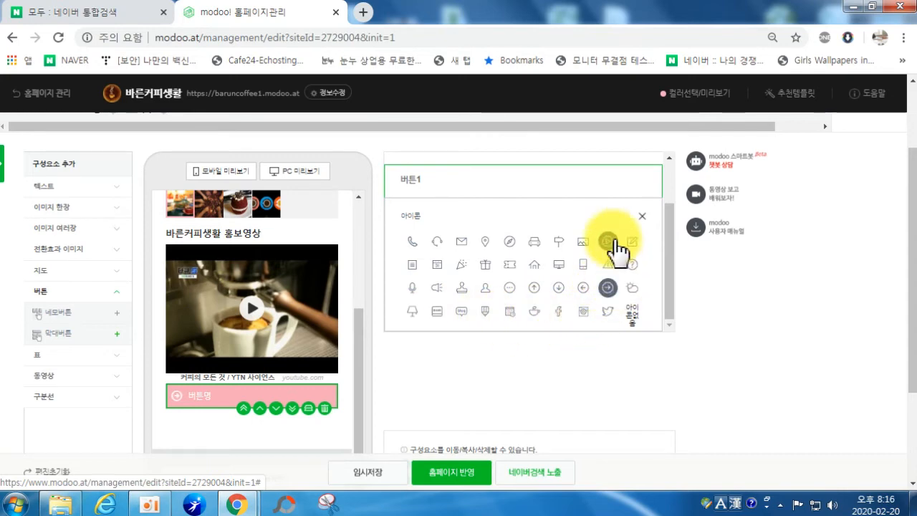
click(643, 219)
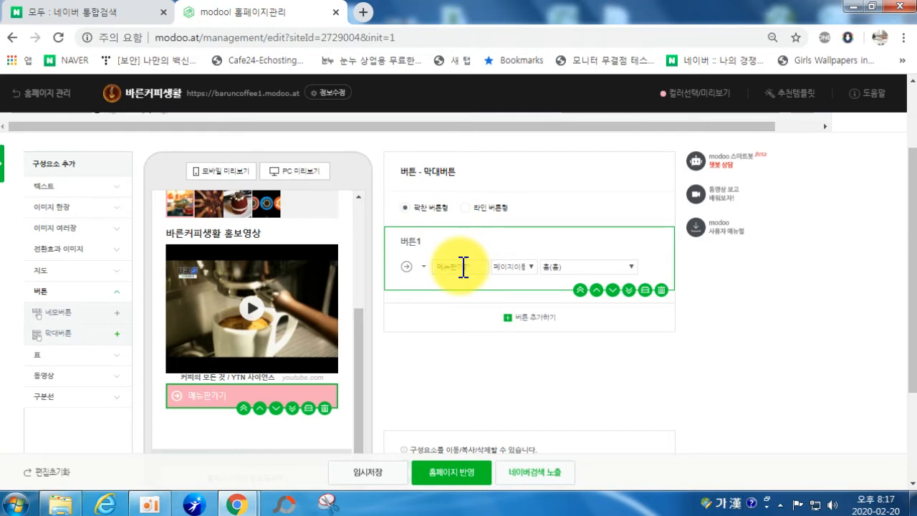
Step: Link 버튼1 to the 메뉴(음료) page and add a 버튼2 to the bar
click(569, 266)
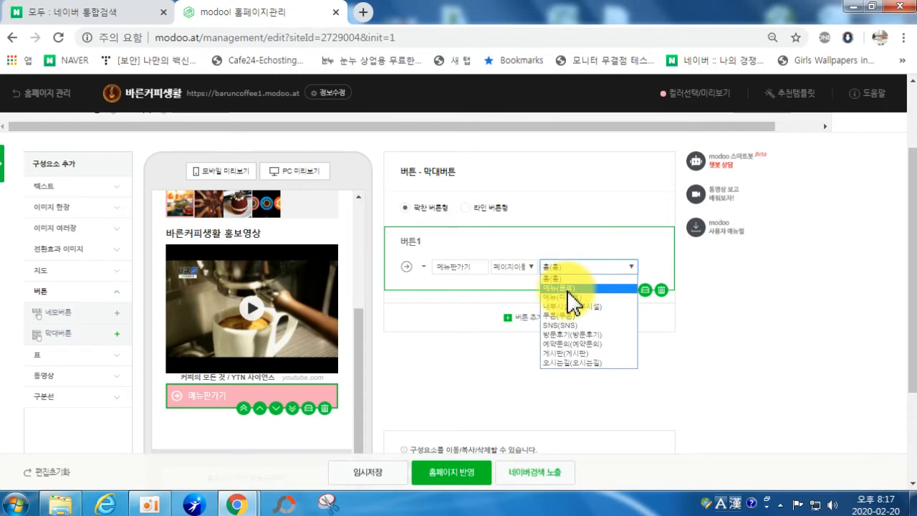
click(568, 289)
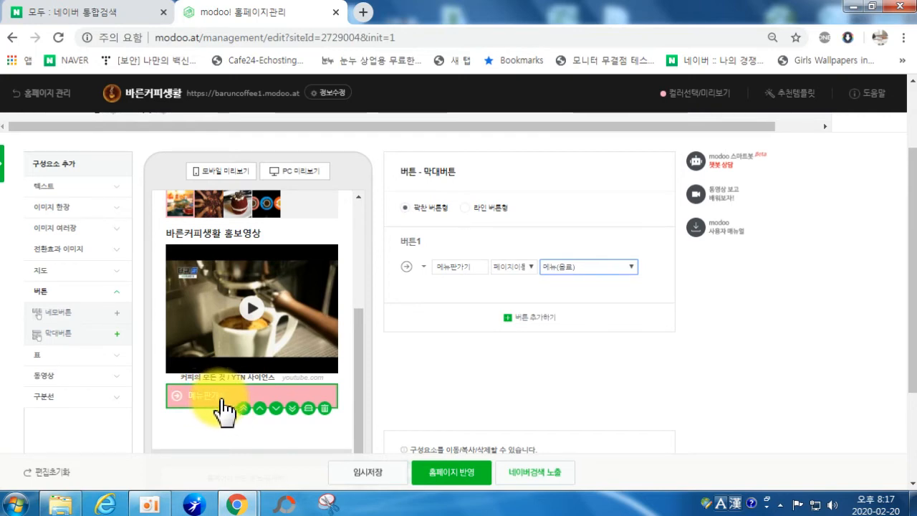
click(490, 317)
click(414, 334)
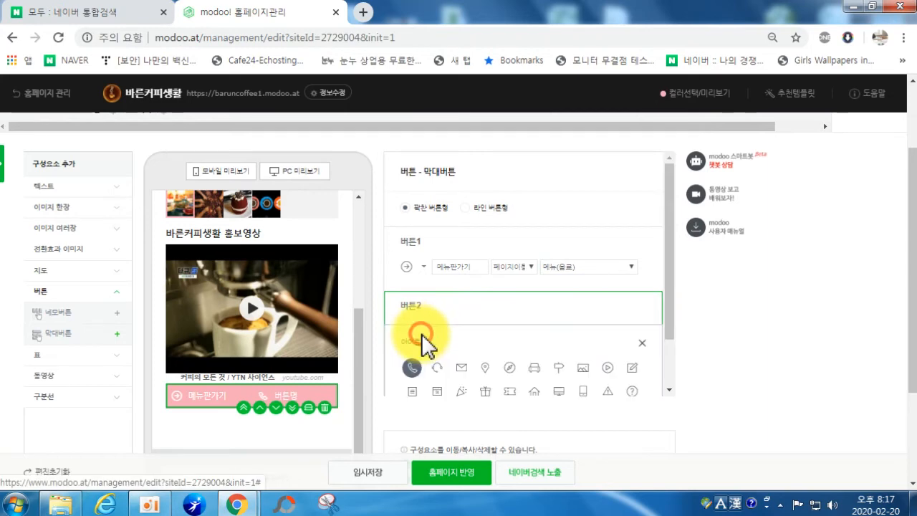
Step: Give 버튼2 a home icon and edit its name
scroll(616, 361, down, 1)
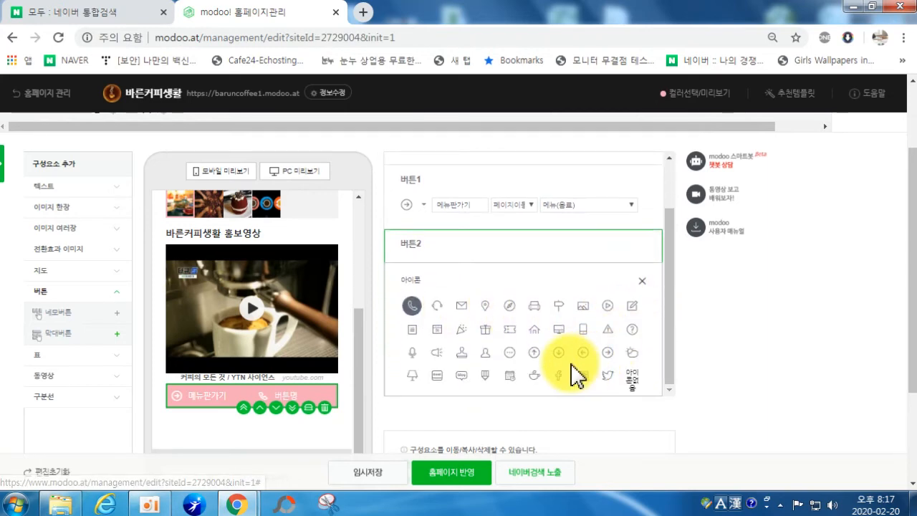
click(534, 329)
click(641, 283)
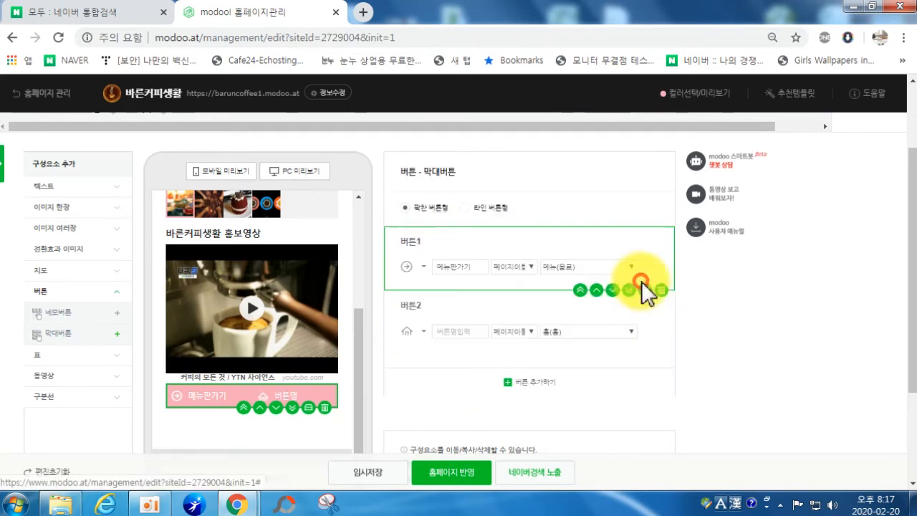
click(453, 333)
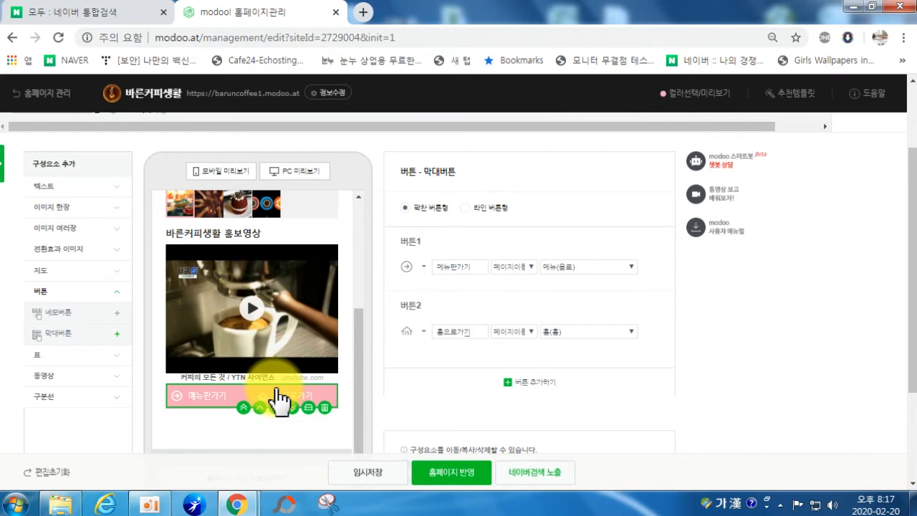
Step: Keep 페이지이동 as 버튼2's link type, then delete 버튼2 and add a new bar button
click(513, 331)
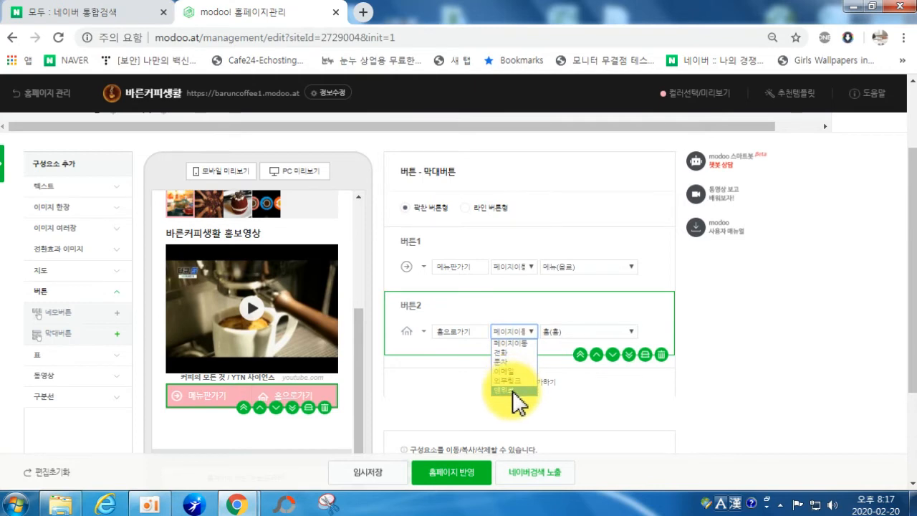
click(513, 344)
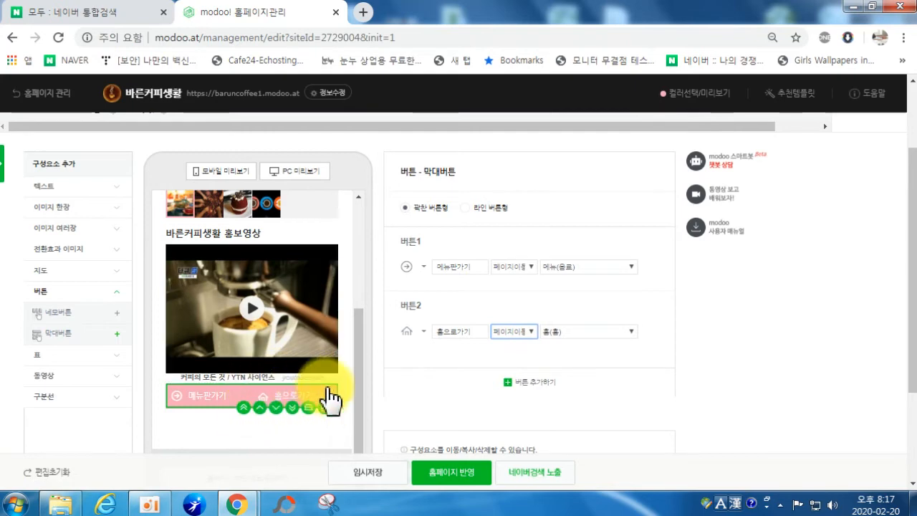
click(653, 358)
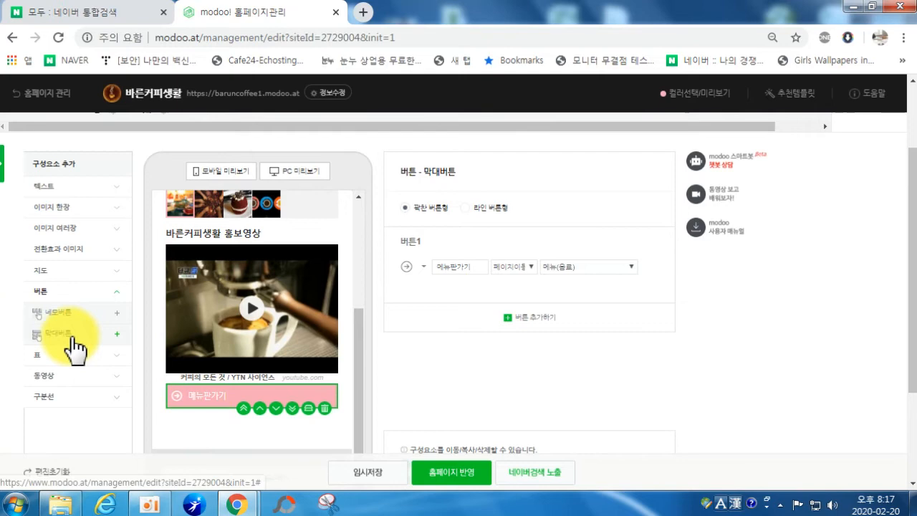
click(72, 337)
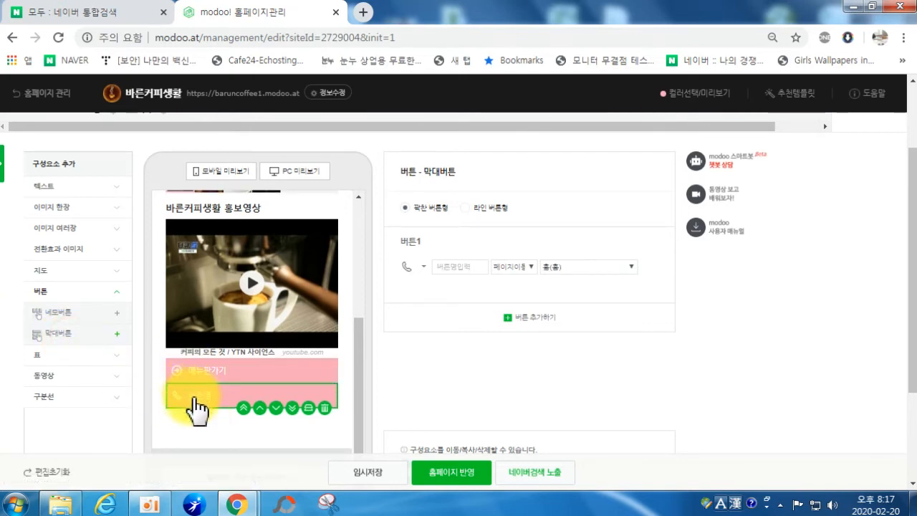
Step: Give the new bar button a house icon and name it 홈으로
click(412, 267)
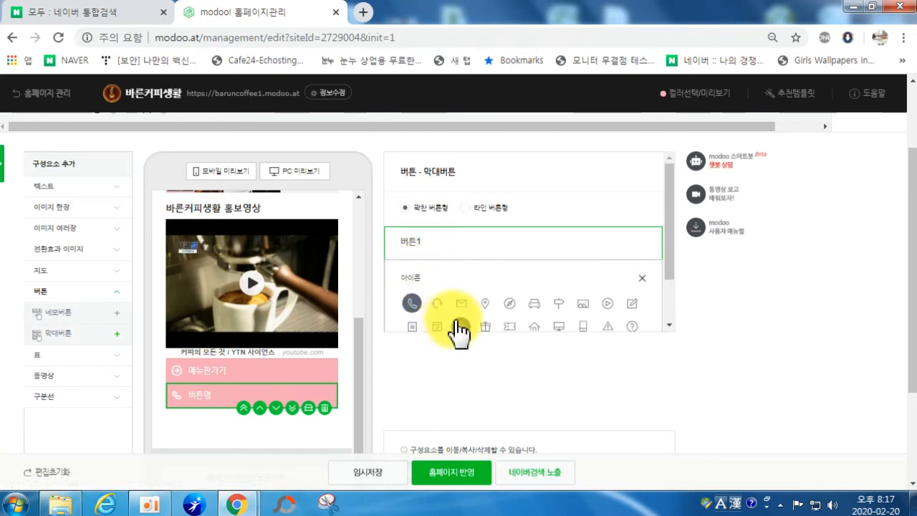
click(534, 326)
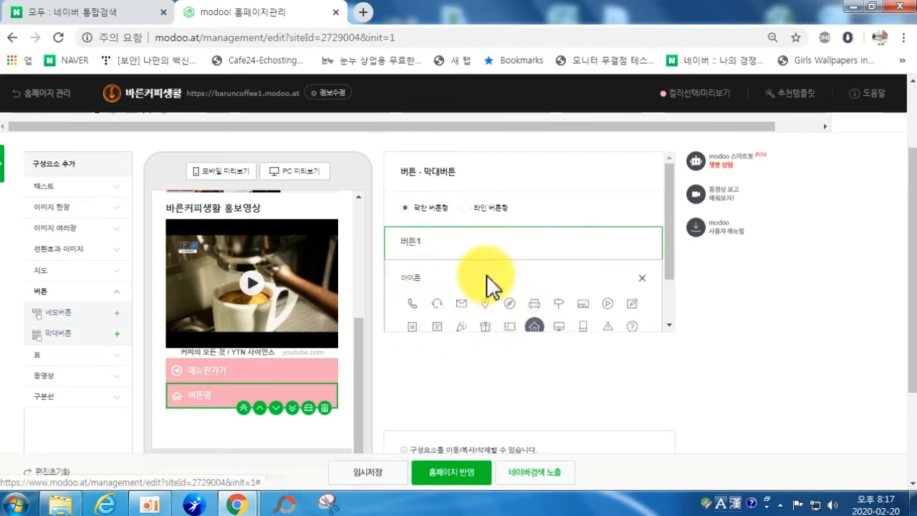
click(642, 280)
click(456, 265)
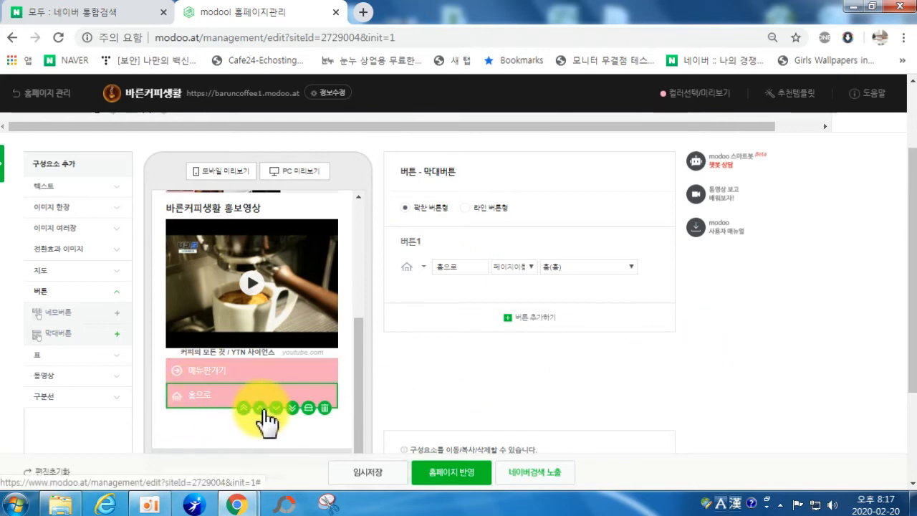
Step: Add and delete a 버튼2 on the 홈으로 bar, then add a third bar button
click(508, 318)
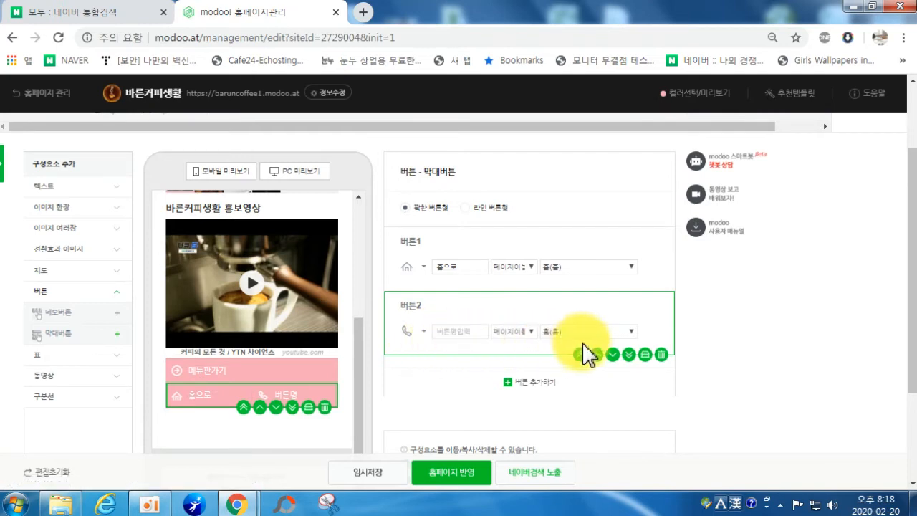
click(658, 352)
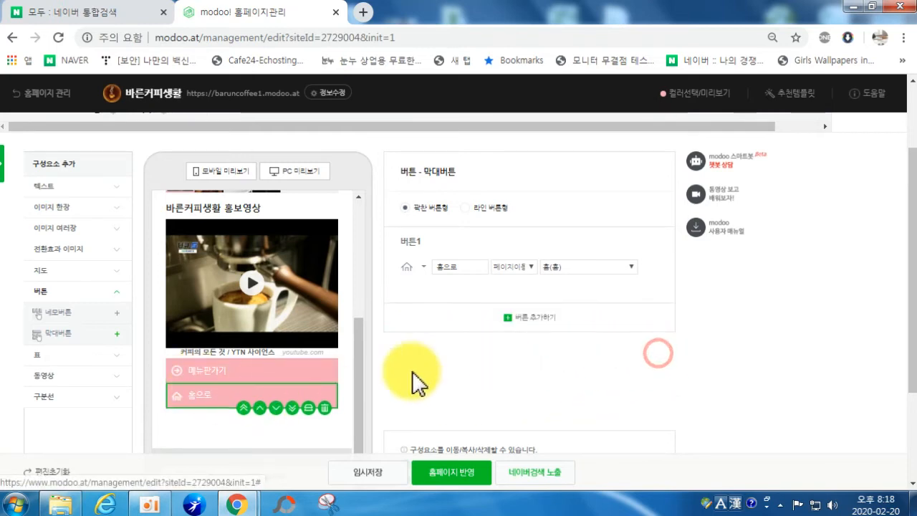
click(52, 335)
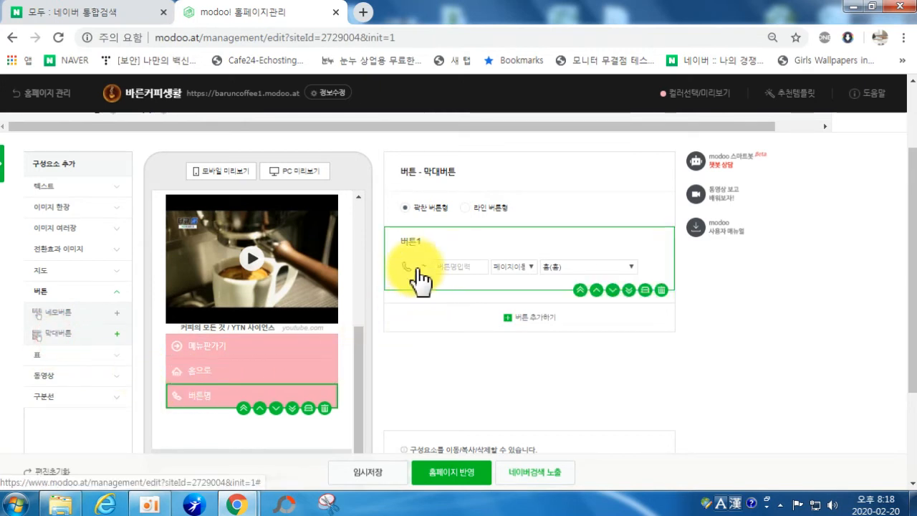
Step: Name the third bar button 상담하기 and change its link type from 페이지이동 to 전화
click(456, 267)
key(Hangul)
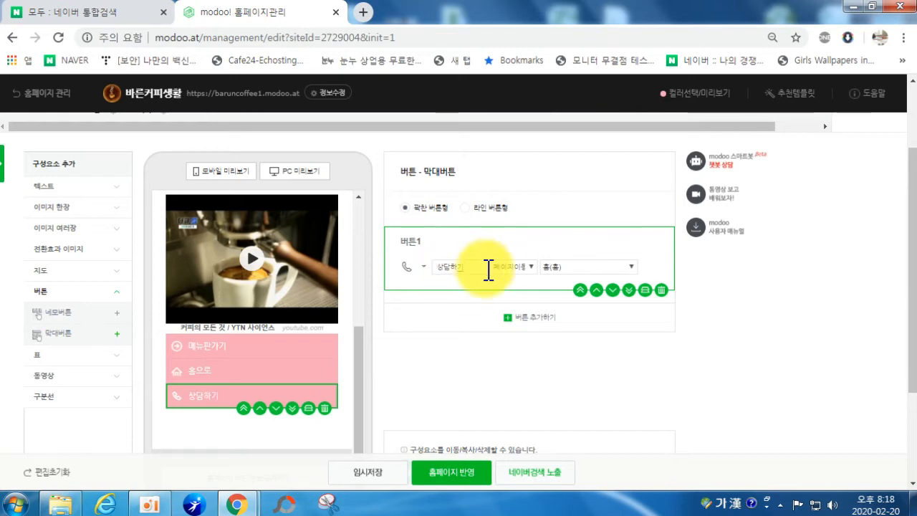
click(527, 270)
click(517, 288)
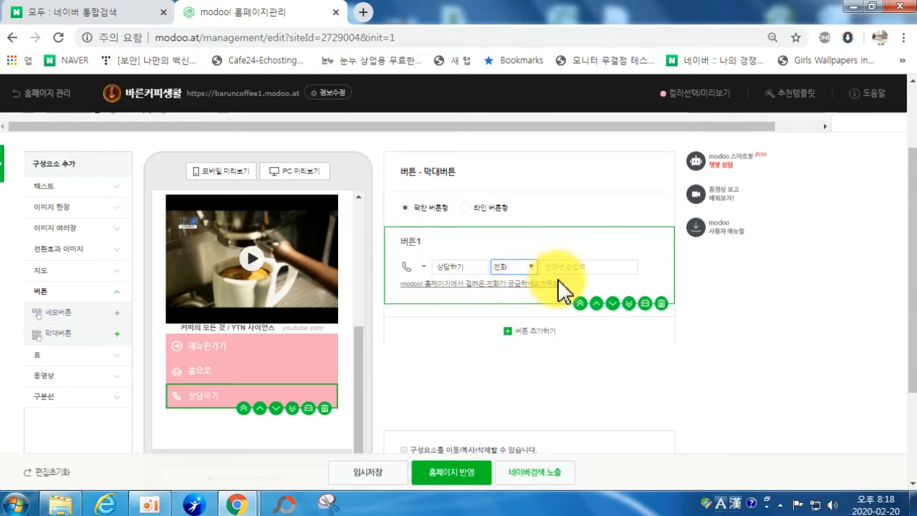
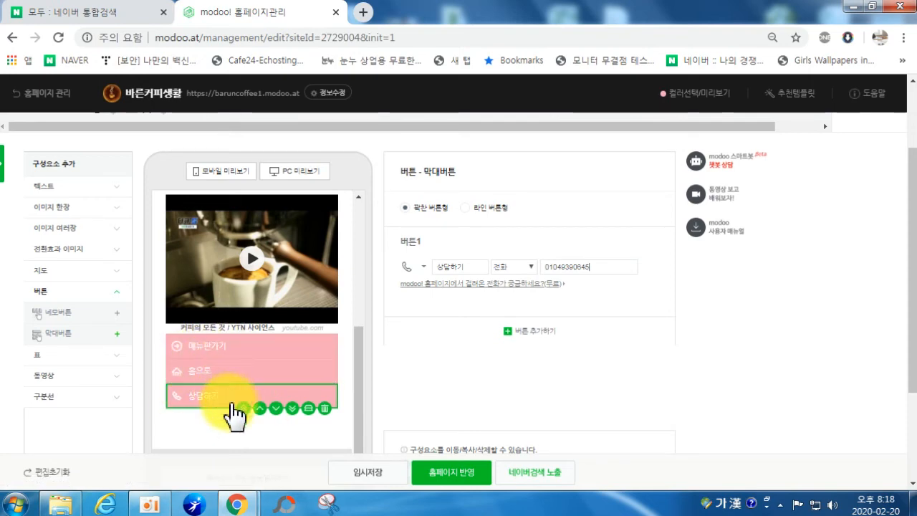
Step: Insert a 네모버튼 square-button block below the 메뉴판가기, 홈으로 and 상담하기 buttons
click(72, 314)
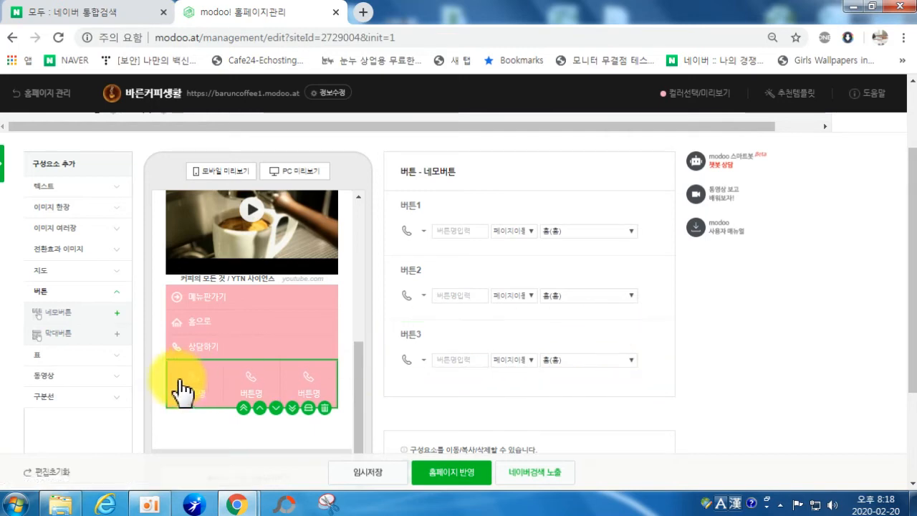
Step: Delete the newly inserted 네모버튼 block from the page
drag(58, 326, 139, 365)
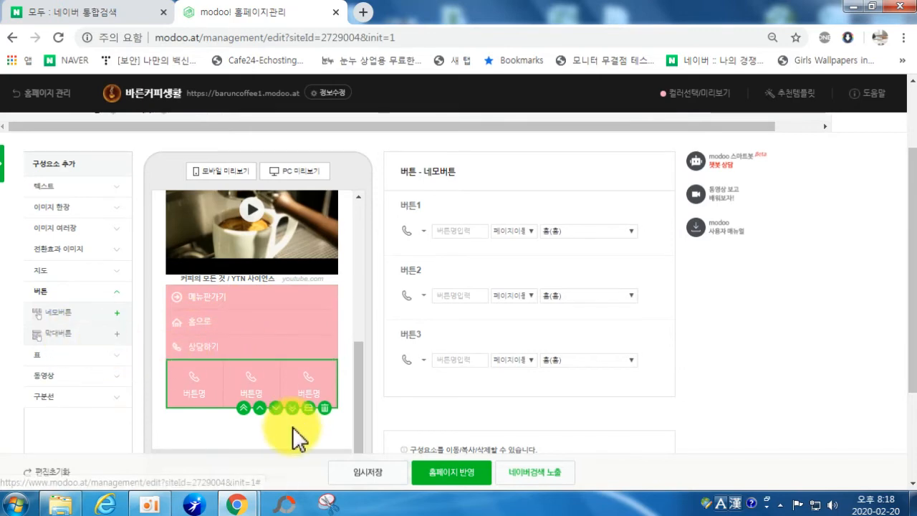
click(325, 408)
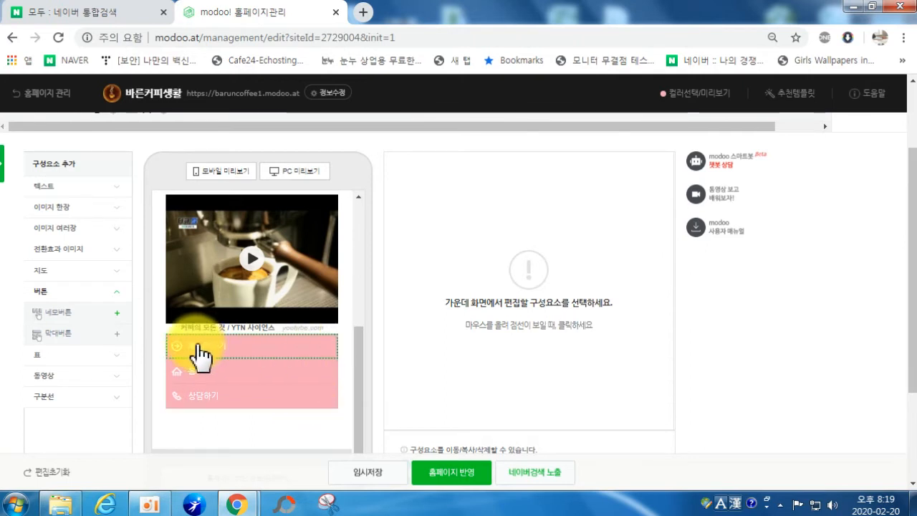
Step: Save the current edits as a draft with 임시저장
click(371, 476)
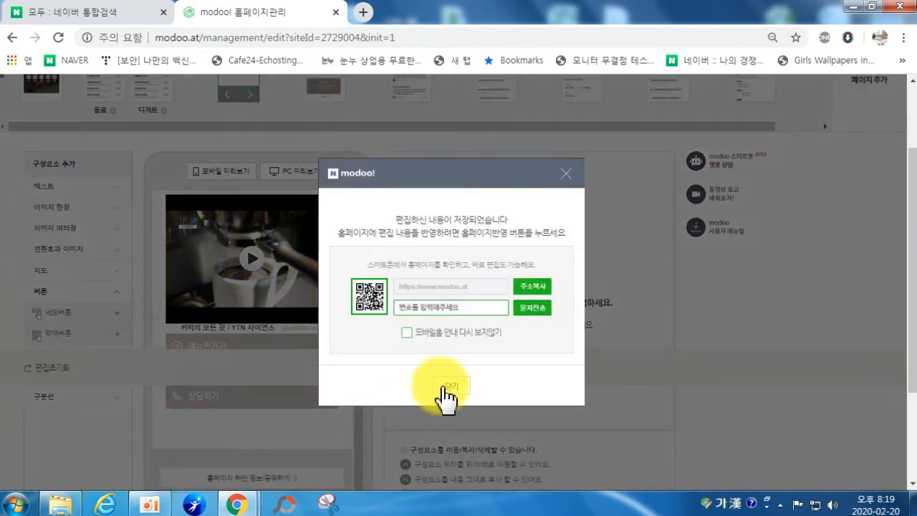
click(444, 384)
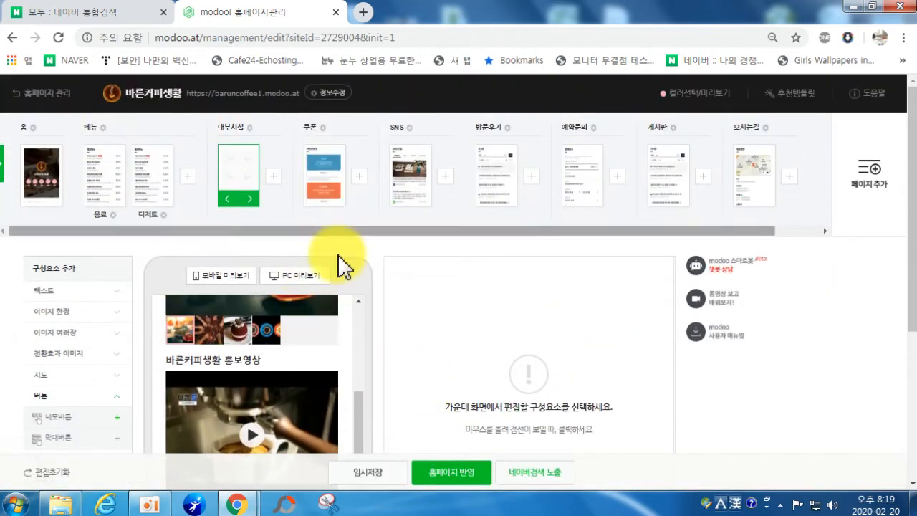
scroll(385, 406, down, 3)
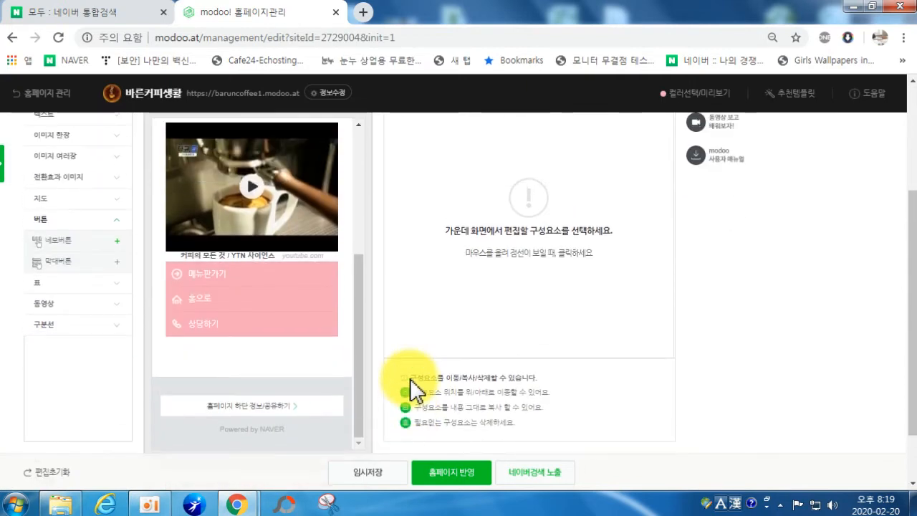
scroll(286, 297, up, 6)
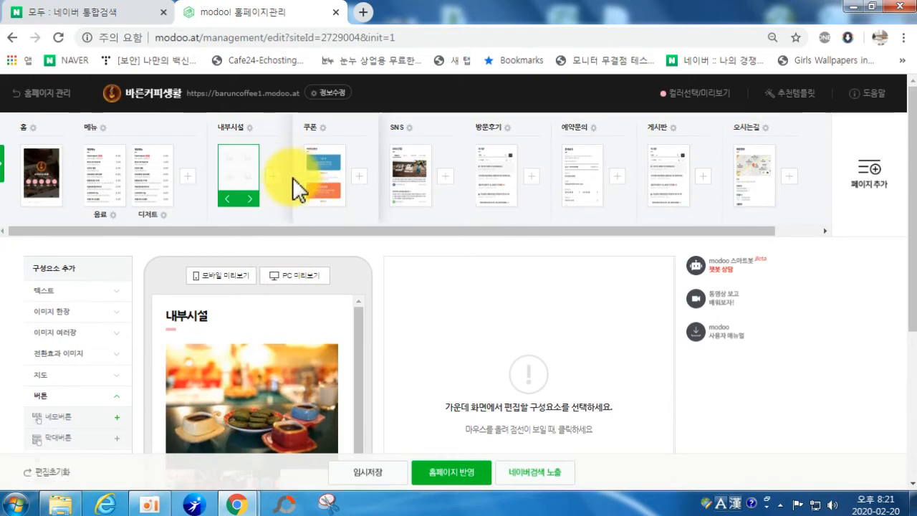
Step: Switch to the 쿠폰 page and review its two placeholder coupons
click(319, 188)
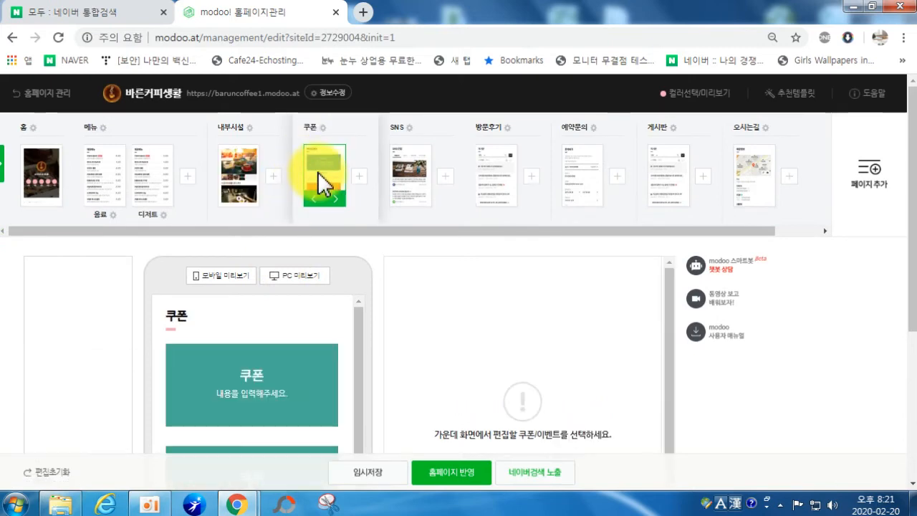
scroll(295, 267, down, 1)
scroll(302, 300, down, 1)
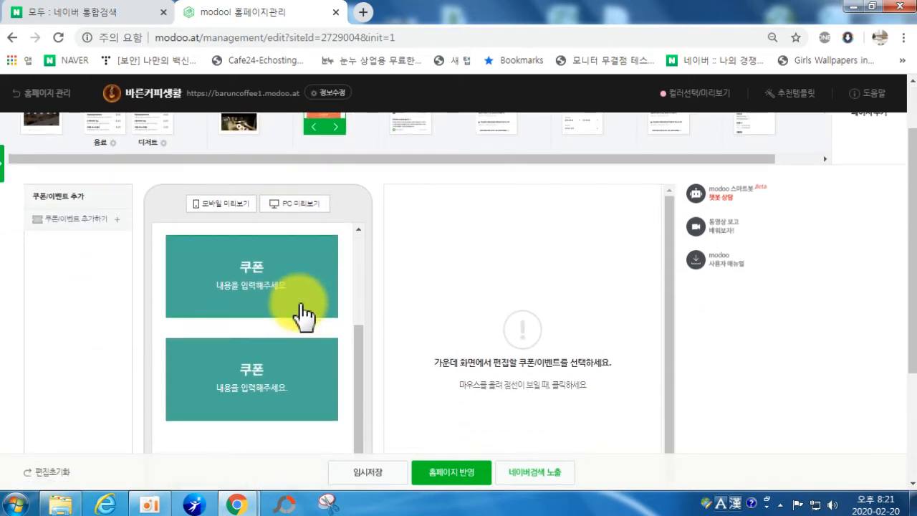
scroll(312, 298, up, 1)
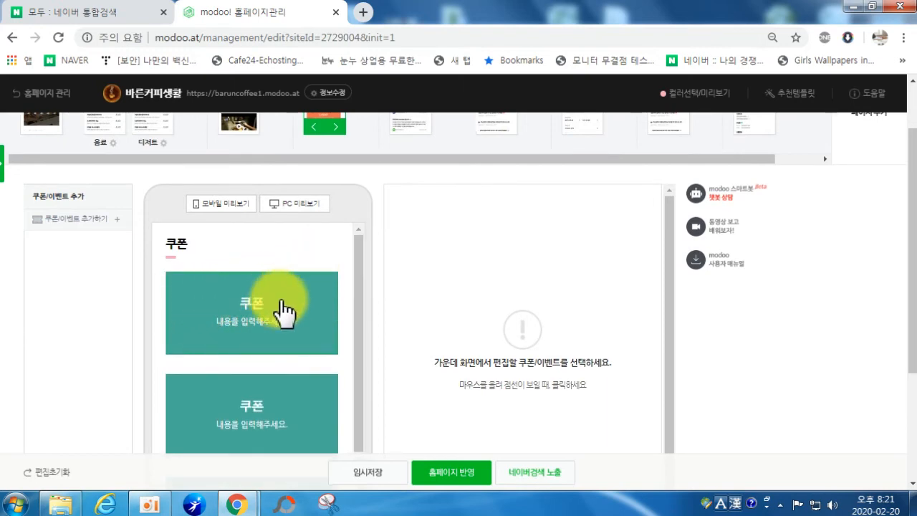
Step: Write 아메리카노 사이즈 업 on the first coupon and upload photo 13 as its background
click(247, 308)
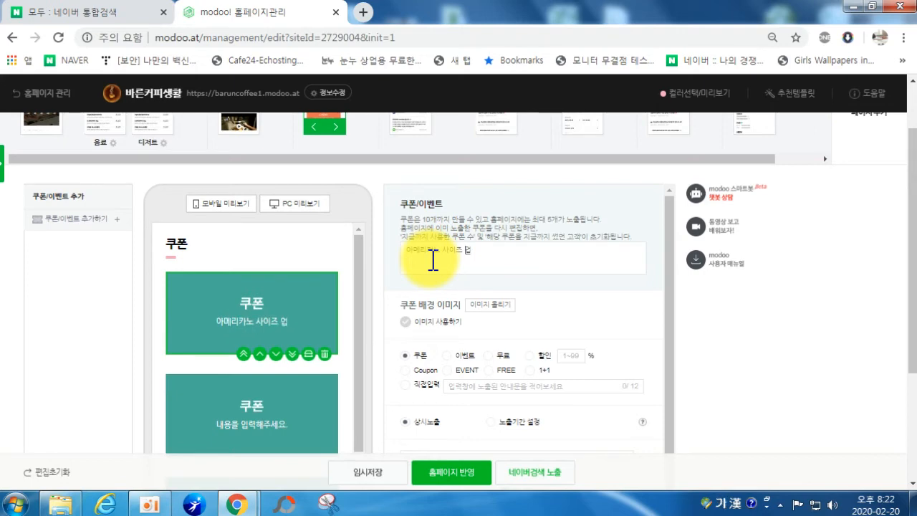
click(485, 305)
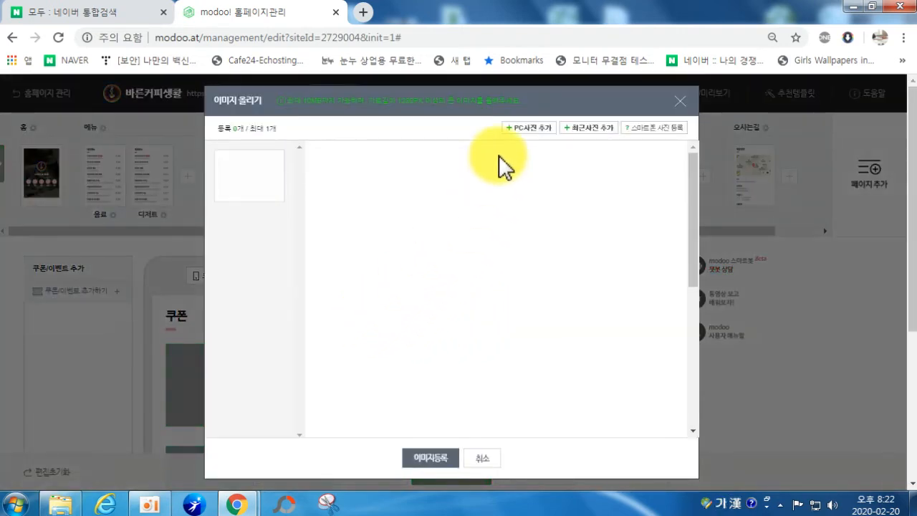
click(521, 129)
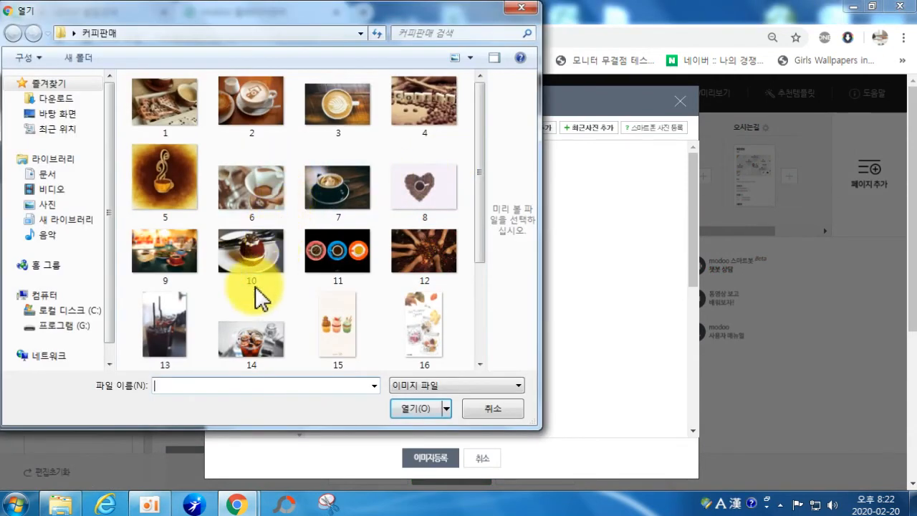
click(164, 330)
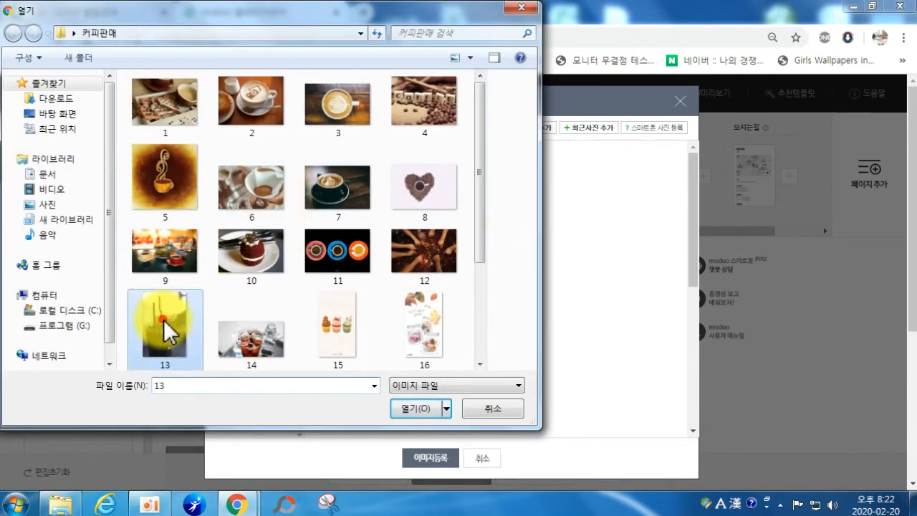
click(420, 407)
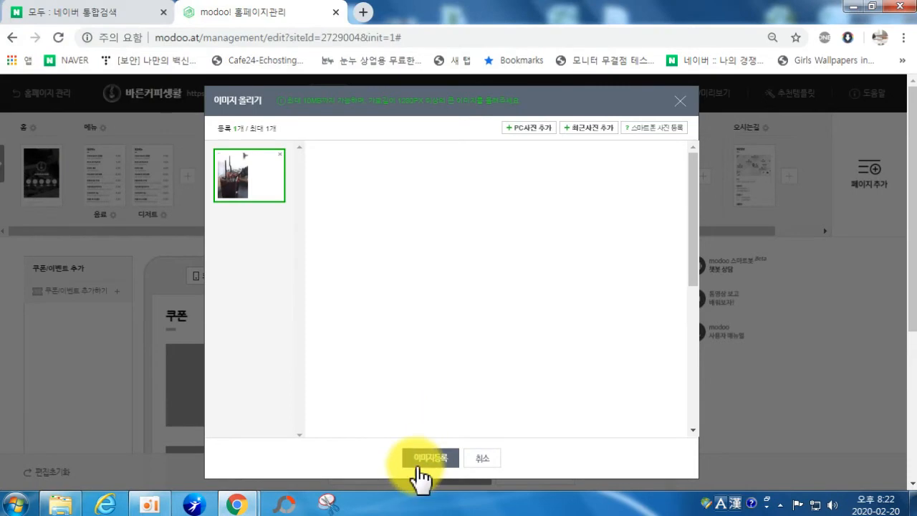
click(423, 458)
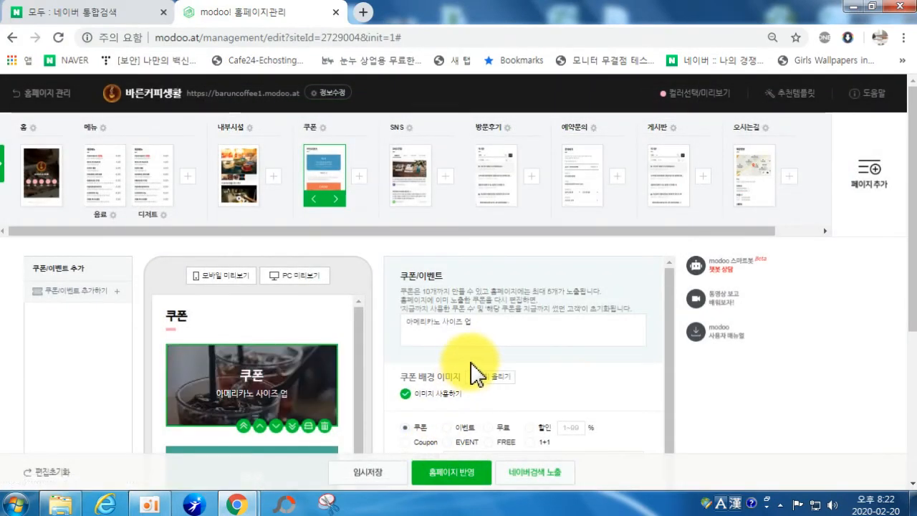
scroll(473, 375, down, 2)
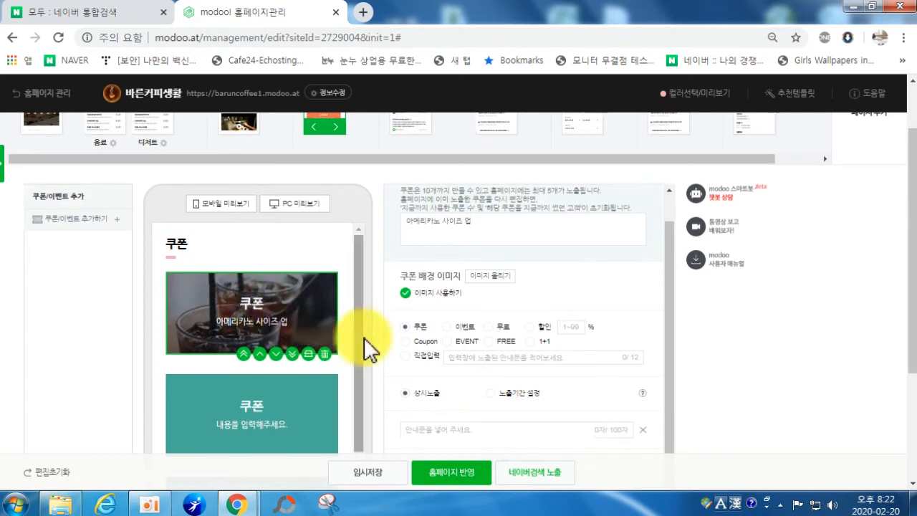
Step: Give the first coupon the custom title 아메리카노UP
click(428, 359)
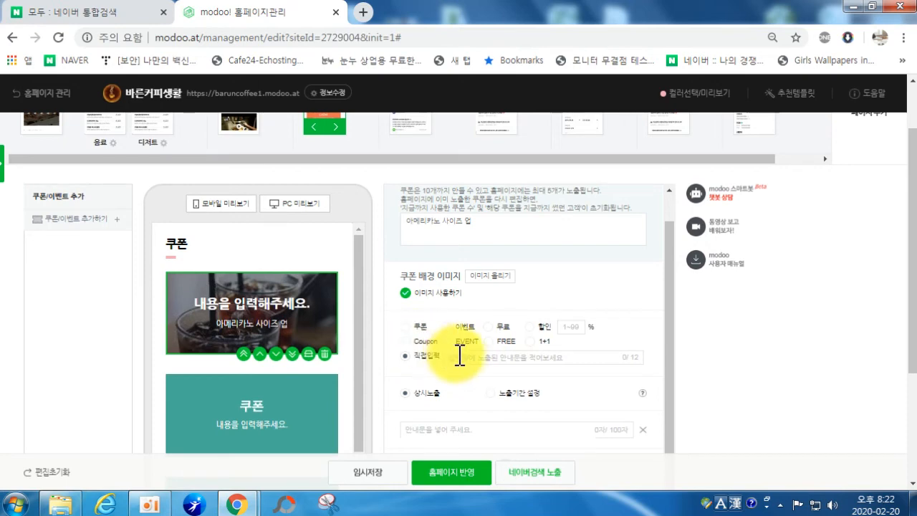
text(아)
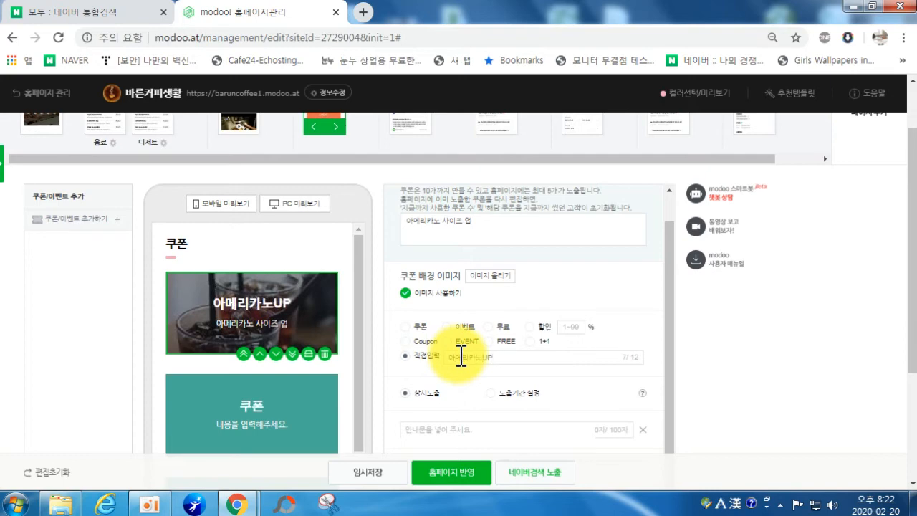
text(메리카노UP)
scroll(548, 351, down, 1)
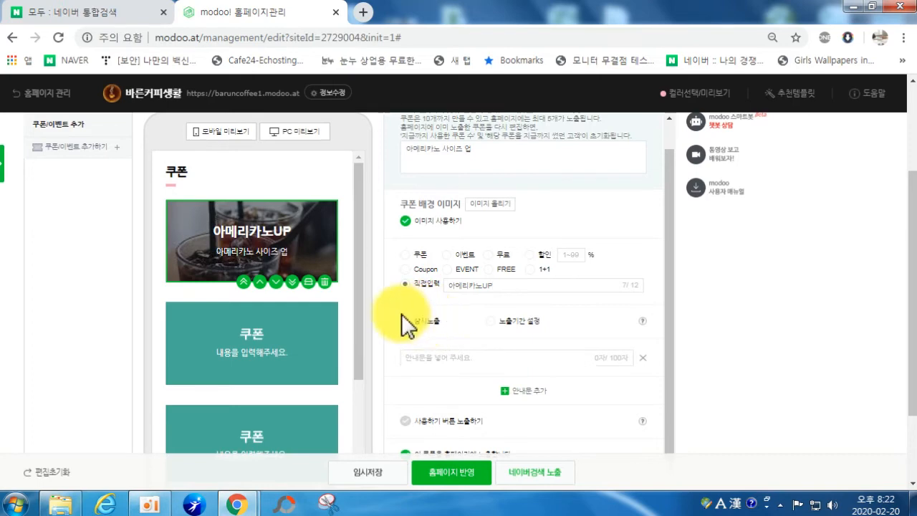
Step: Display the coupon from 2020.02.20 to 2020.02.29 and add the note 1인 1회만 사용가능
click(491, 321)
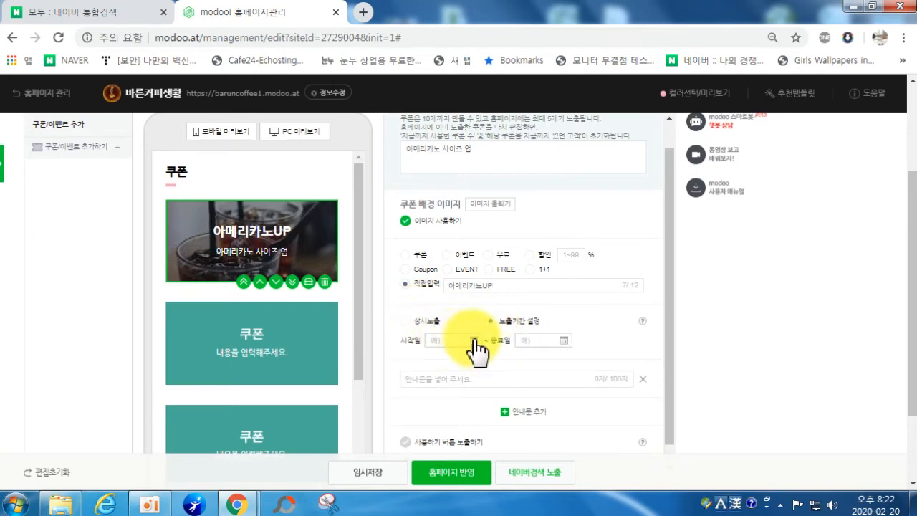
click(475, 339)
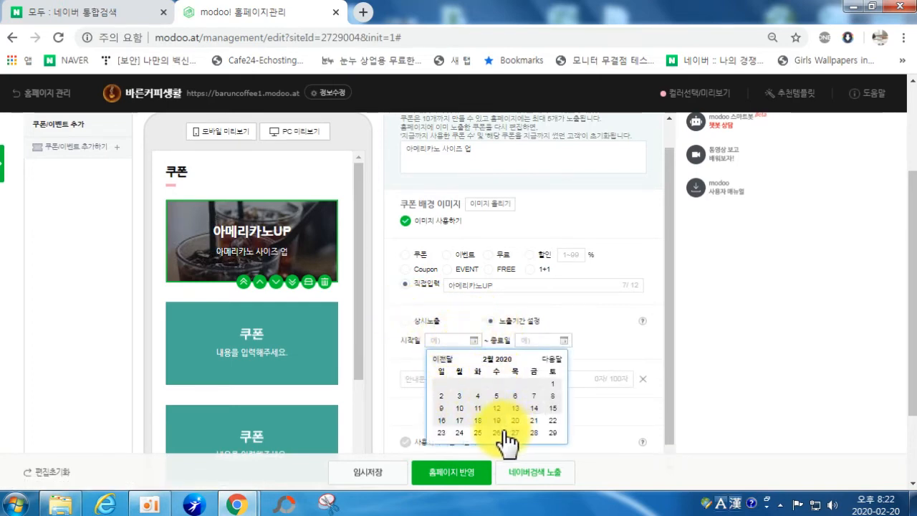
click(512, 421)
click(563, 340)
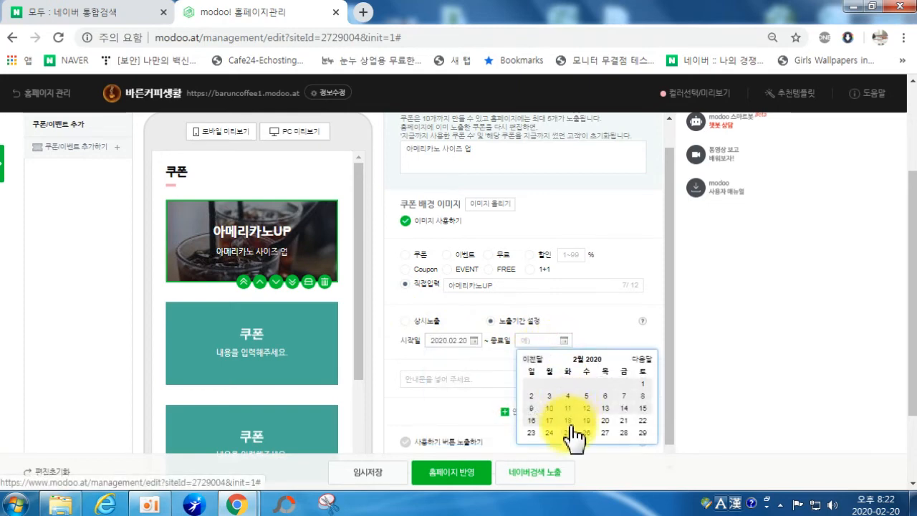
click(643, 434)
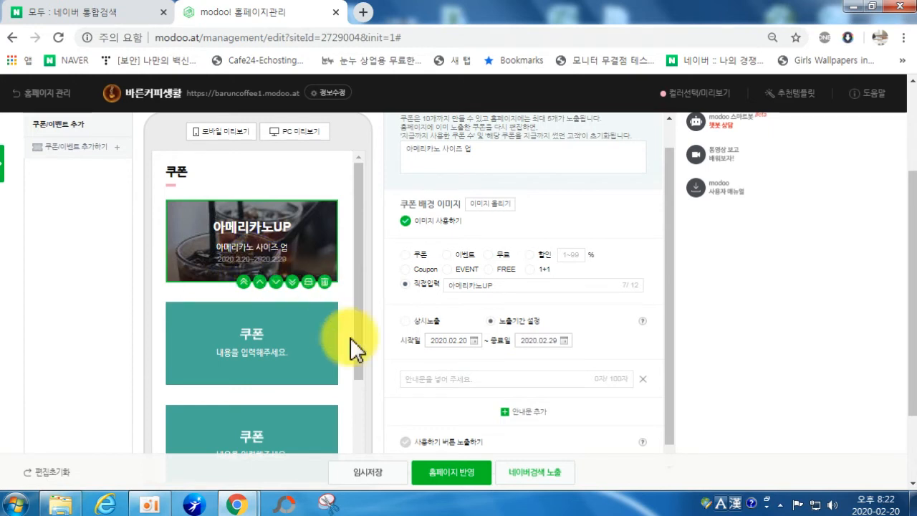
click(426, 378)
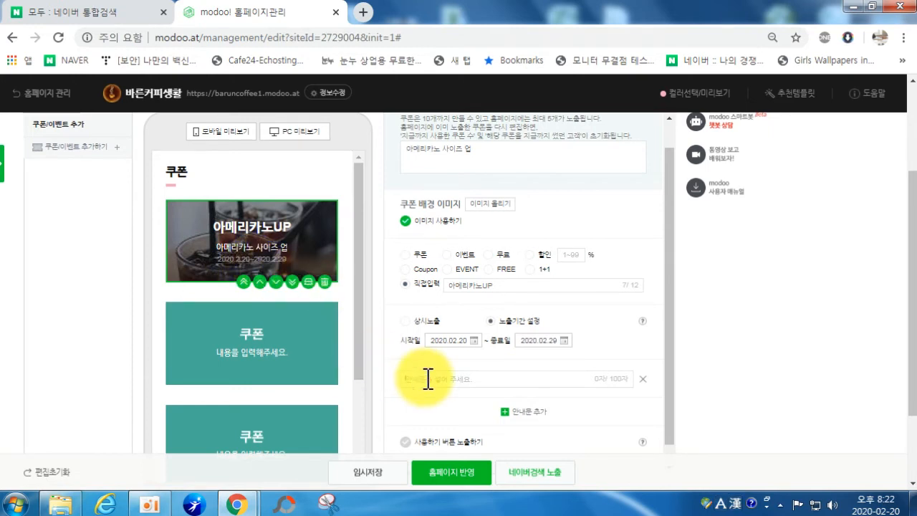
text(ㄱ)
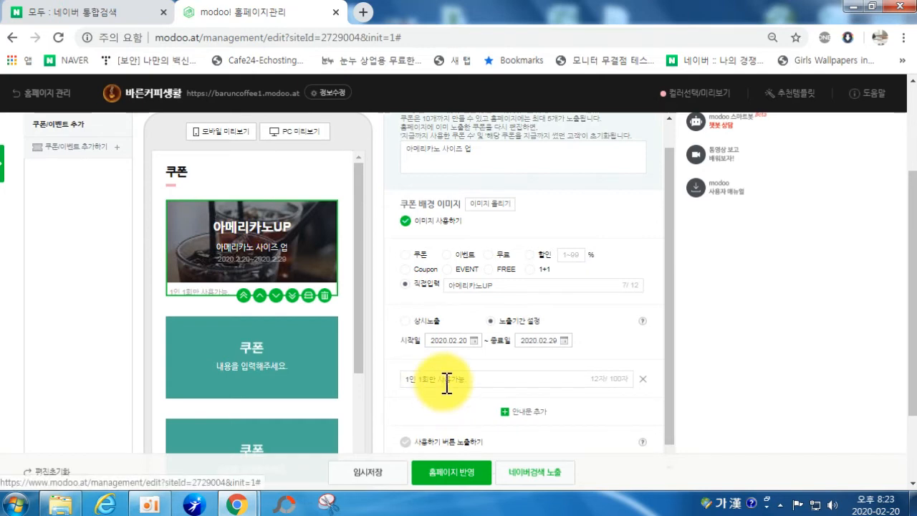
Step: Show a use button on the first coupon, cap it at 100 uses and allow repeat use
scroll(458, 386, down, 1)
scroll(434, 420, down, 2)
click(405, 317)
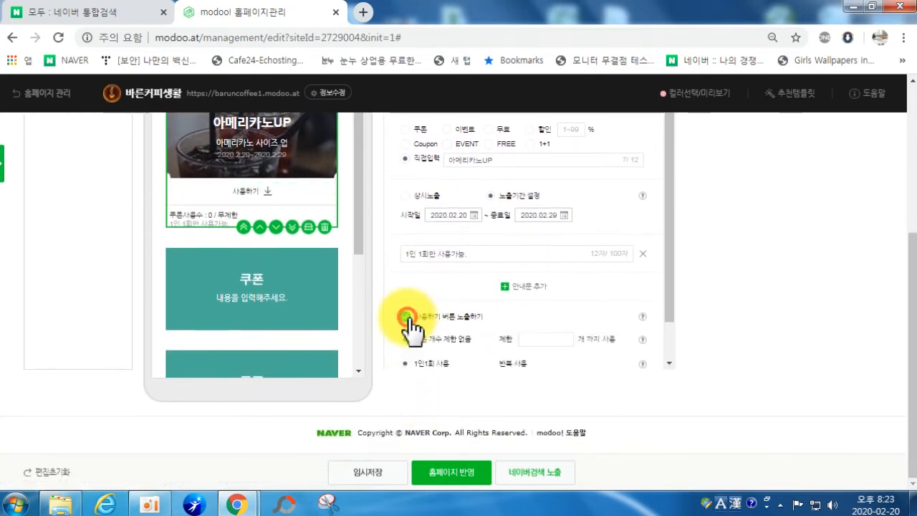
scroll(286, 283, up, 3)
scroll(268, 381, down, 2)
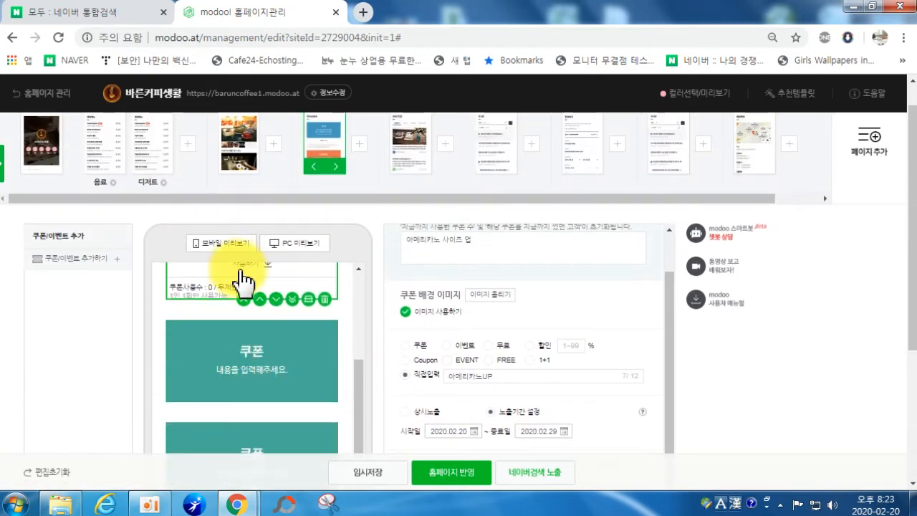
scroll(246, 298, up, 1)
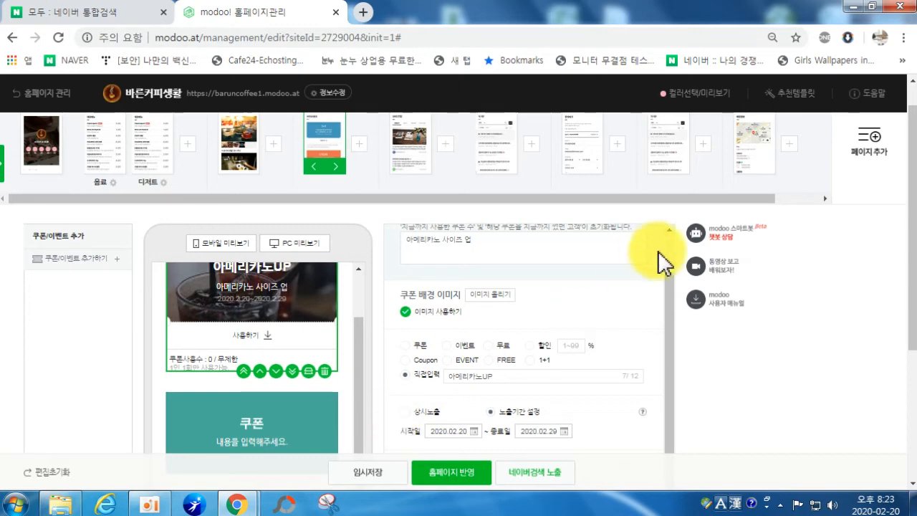
scroll(659, 256, down, 3)
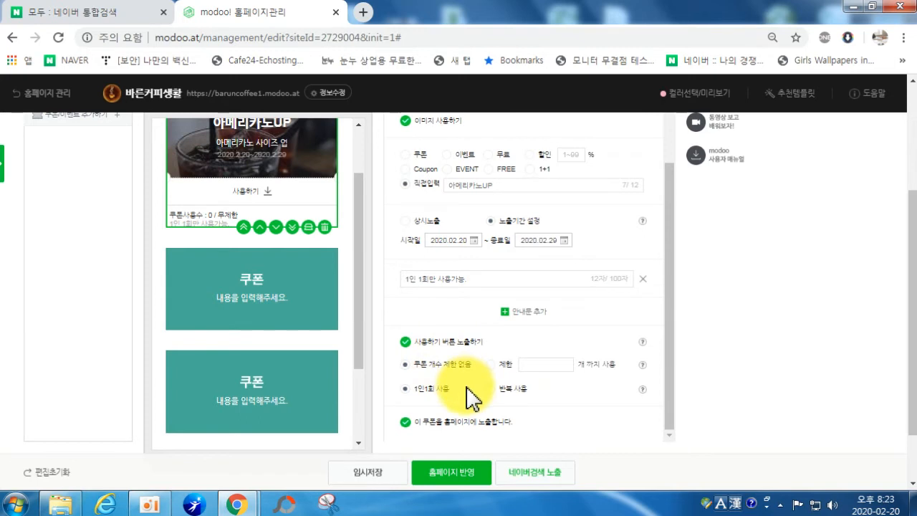
click(534, 365)
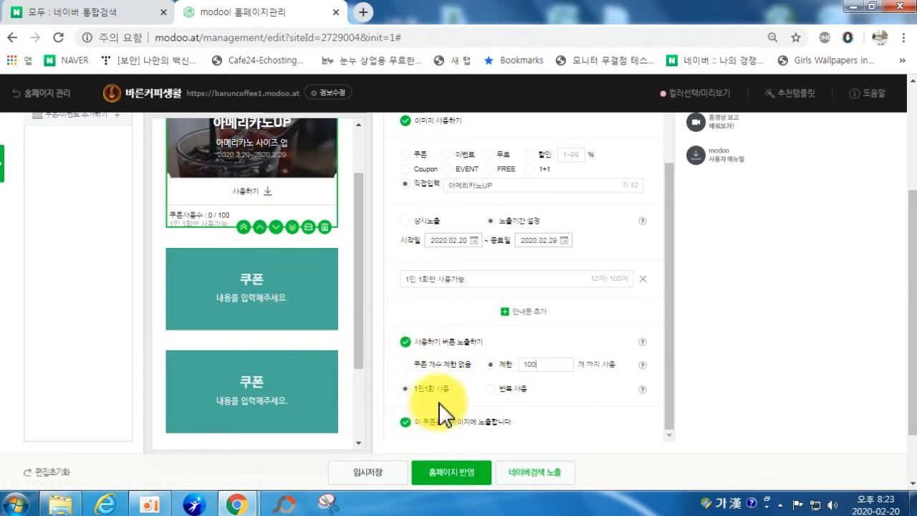
click(500, 388)
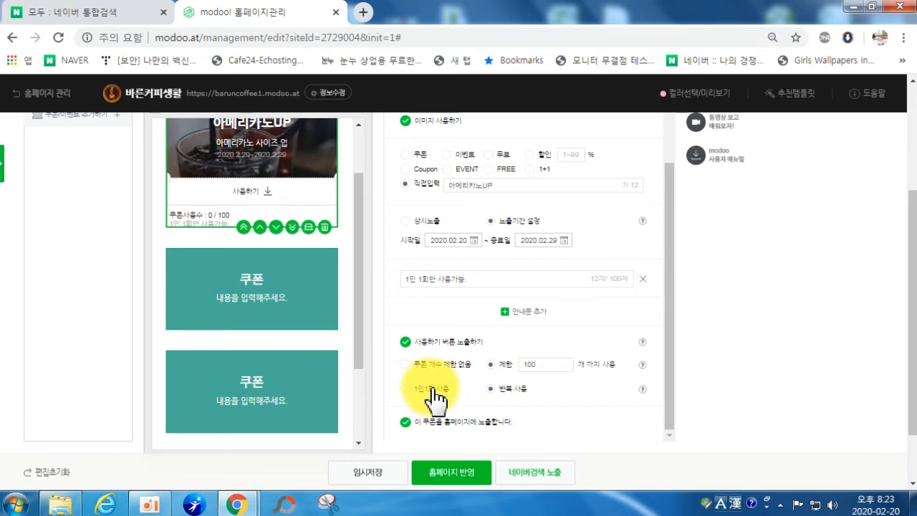
scroll(436, 398, up, 3)
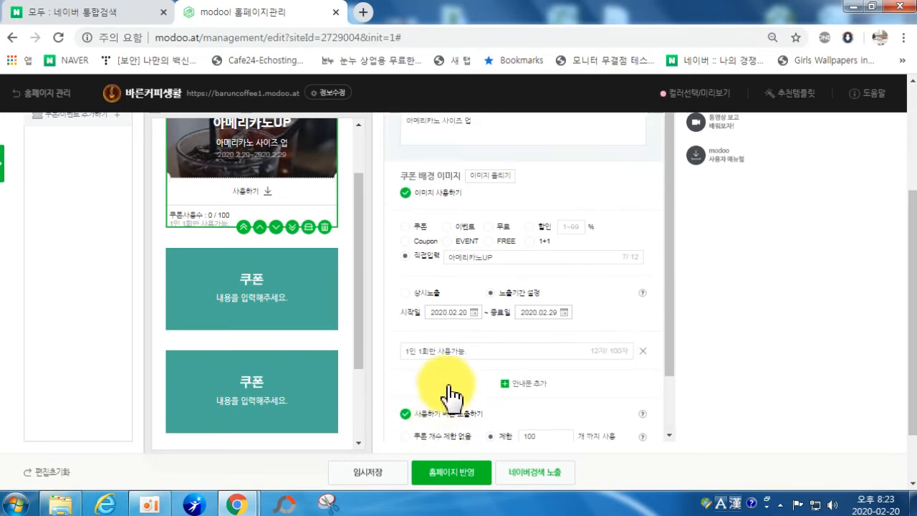
scroll(283, 183, up, 1)
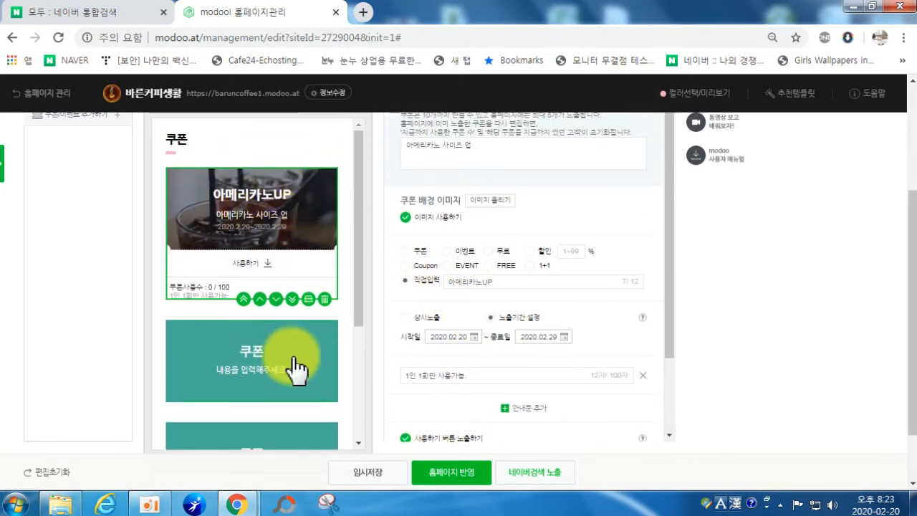
Step: Select the blank second coupon card and start its description text
click(233, 379)
scroll(475, 262, up, 3)
scroll(477, 275, down, 3)
scroll(476, 274, up, 3)
click(449, 303)
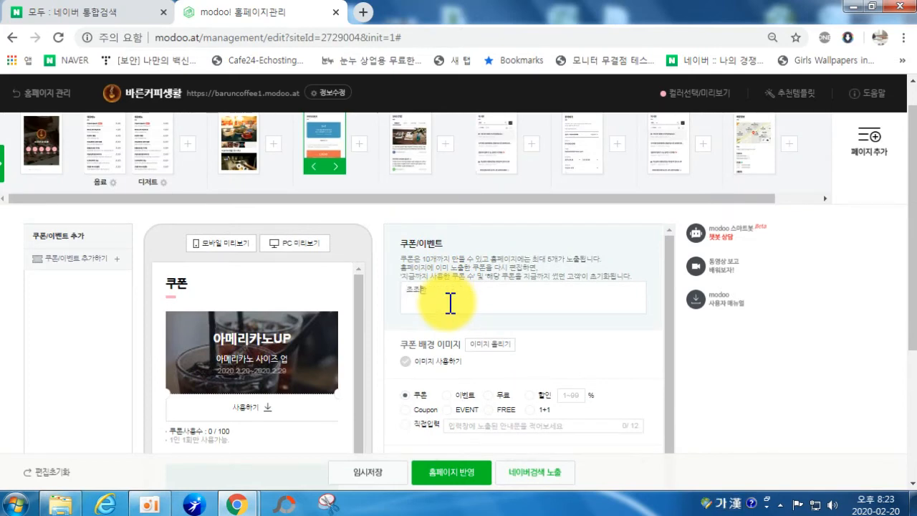
Step: Upload picture 18, the flower teacup, as the second coupon's background
click(489, 344)
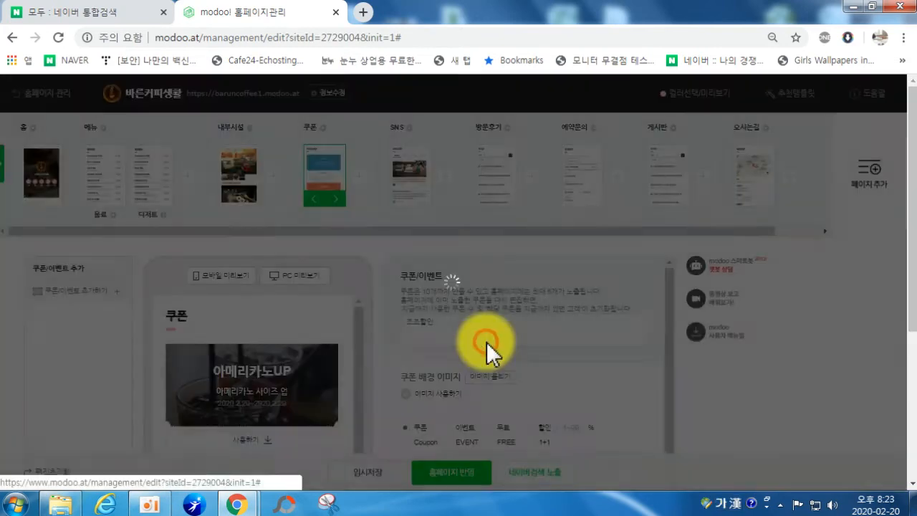
scroll(591, 273, down, 4)
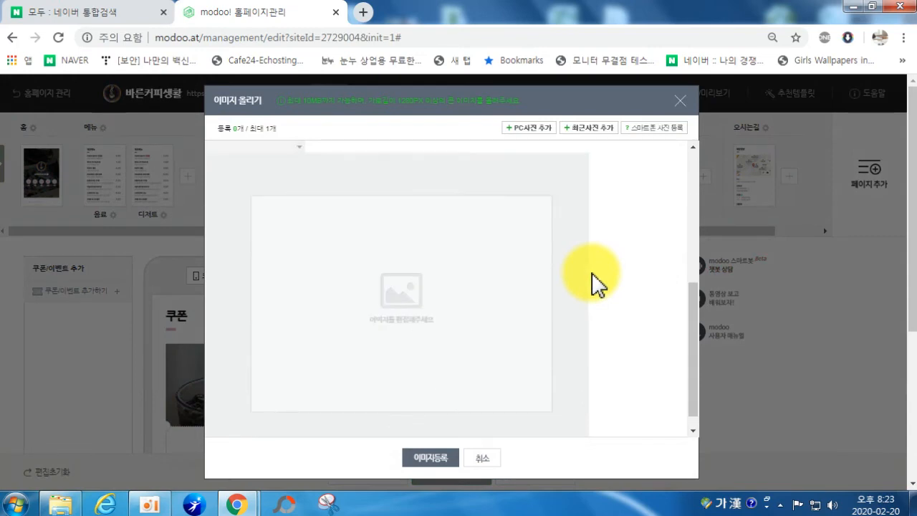
click(512, 131)
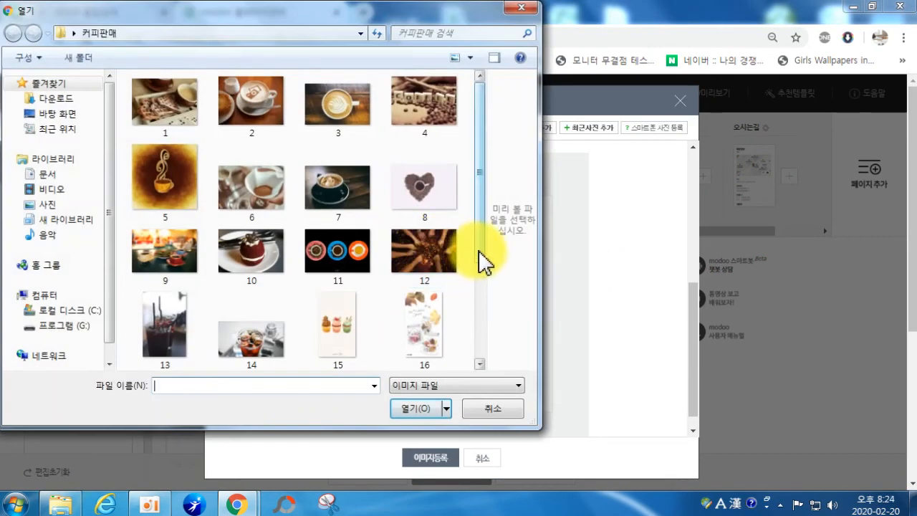
drag(478, 251, 494, 374)
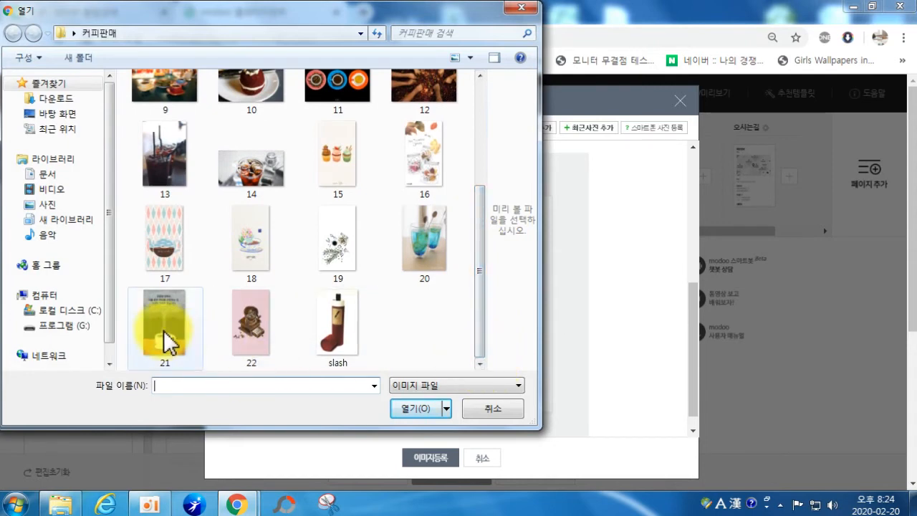
click(165, 329)
double_click(258, 250)
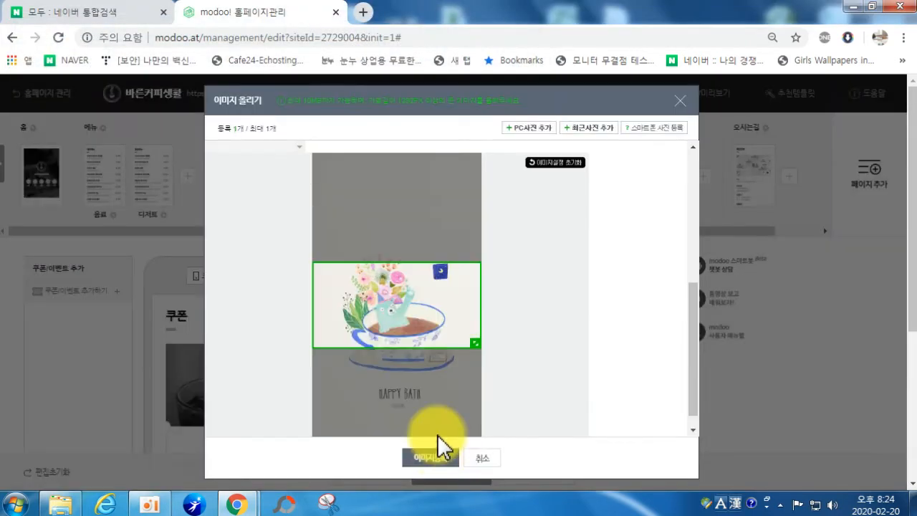
click(441, 460)
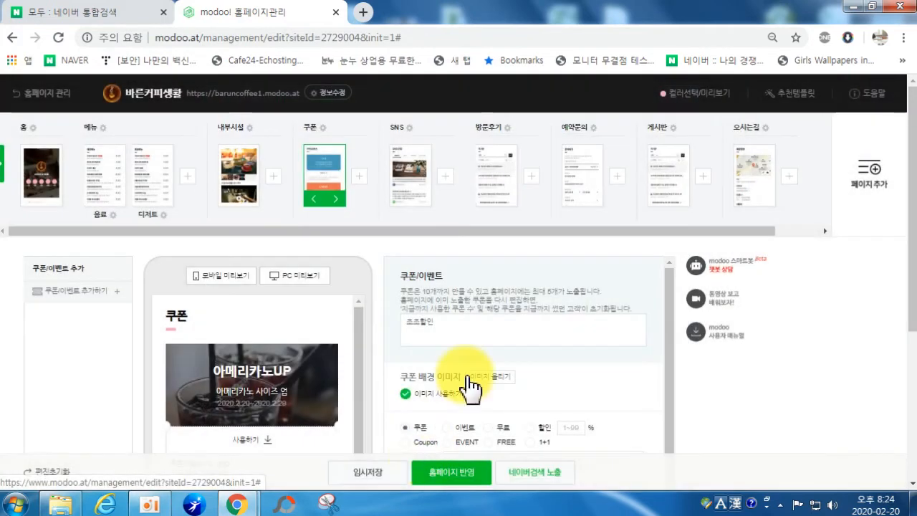
Step: Label the coupon COUPON and add a notice that it is valid until 10 a.m
scroll(451, 379, down, 2)
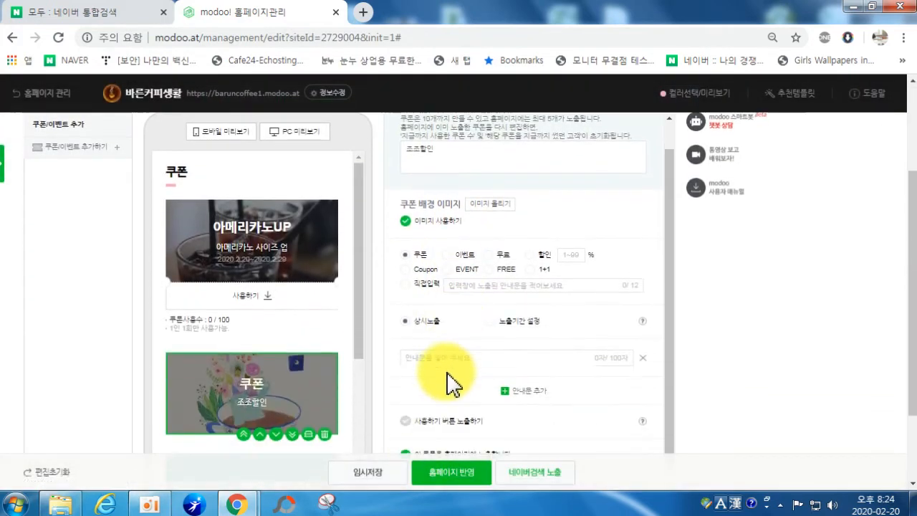
click(405, 269)
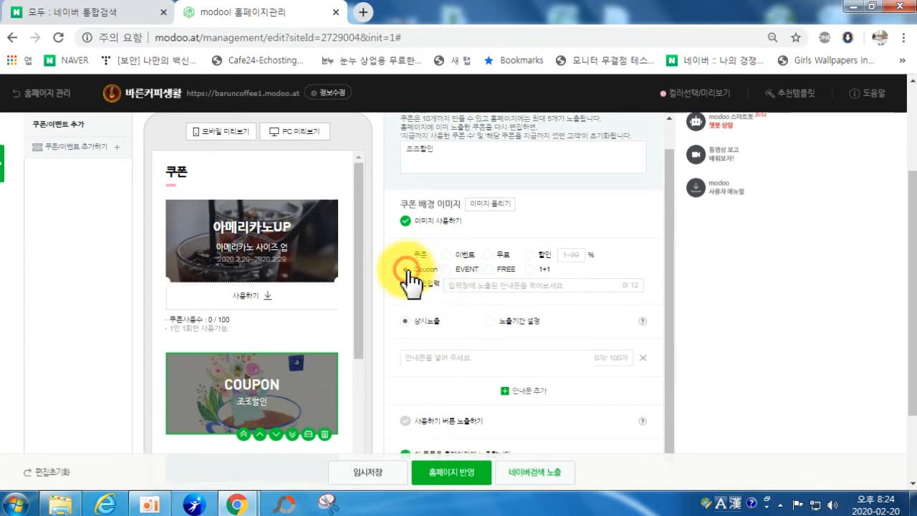
click(452, 362)
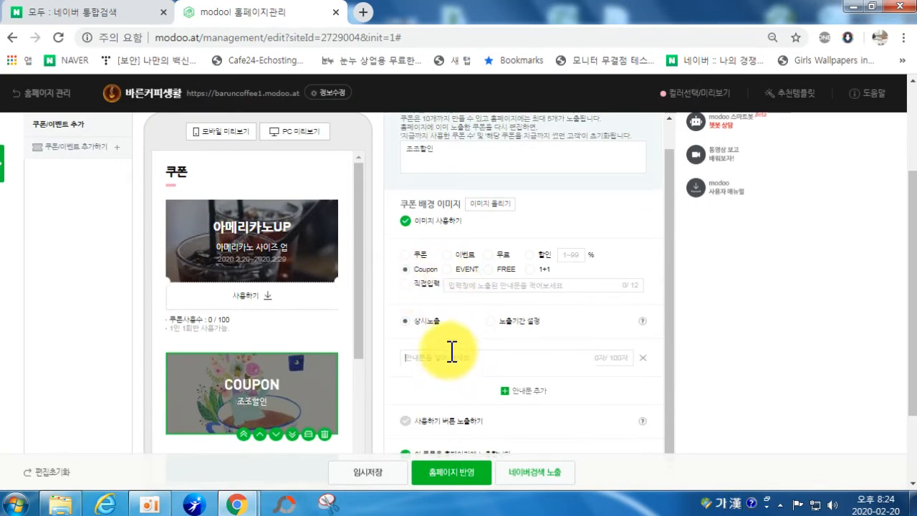
text(외격)
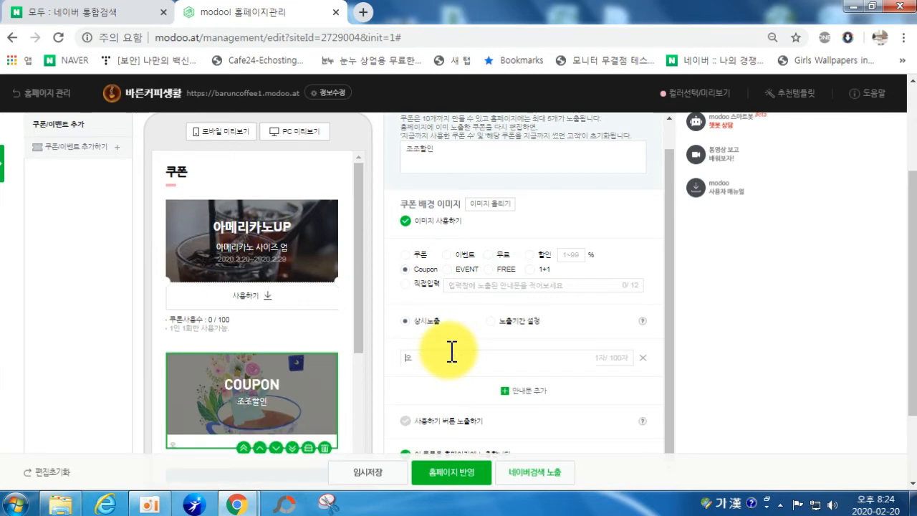
text( 히)
text(시~ 오전 10시까지)
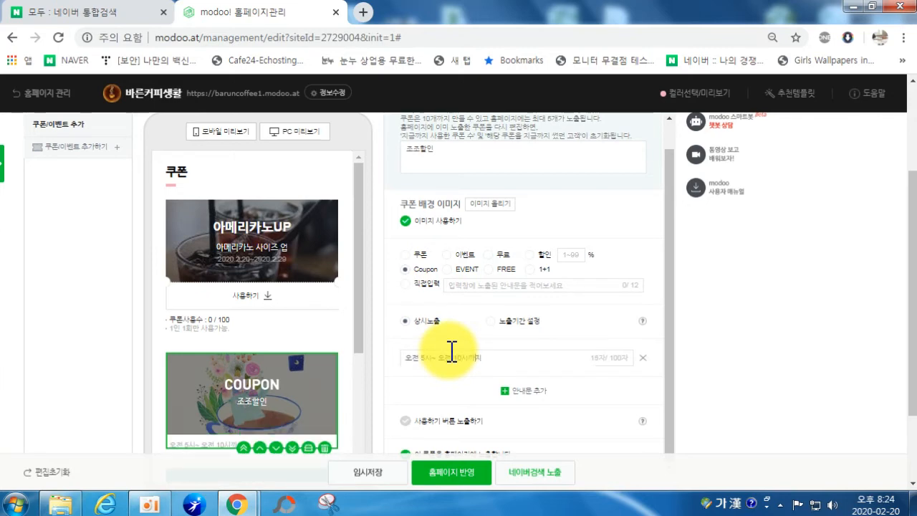
text( 줌문시 사용가능)
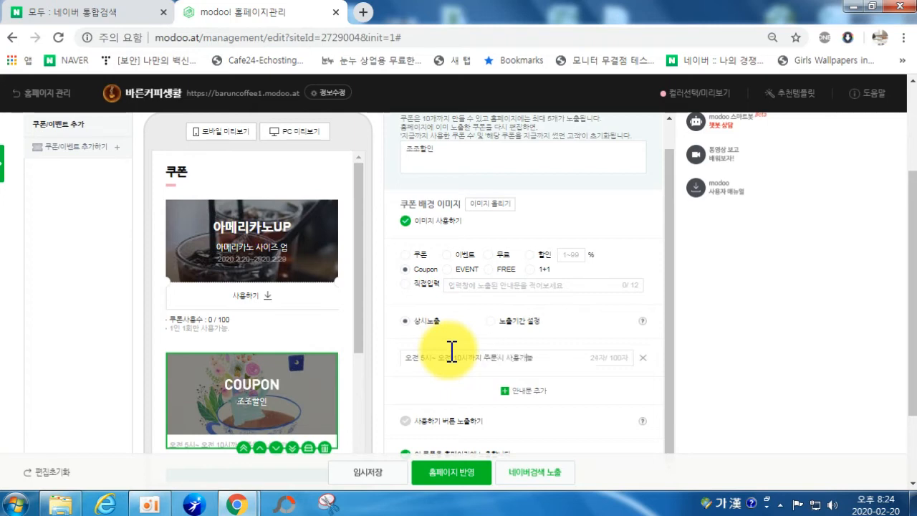
Step: Complete the coupon text to read 조조할인 아메리카노 3000원
click(445, 157)
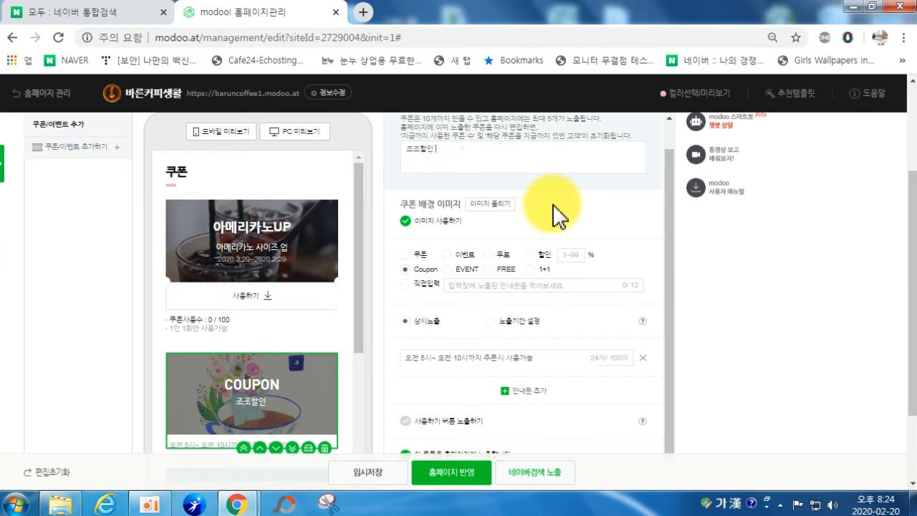
text(아메리)
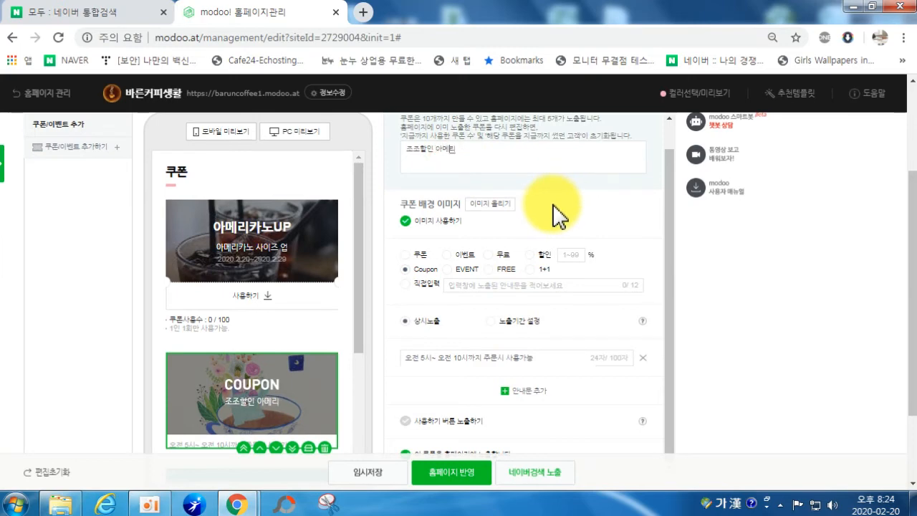
text(카노 7)
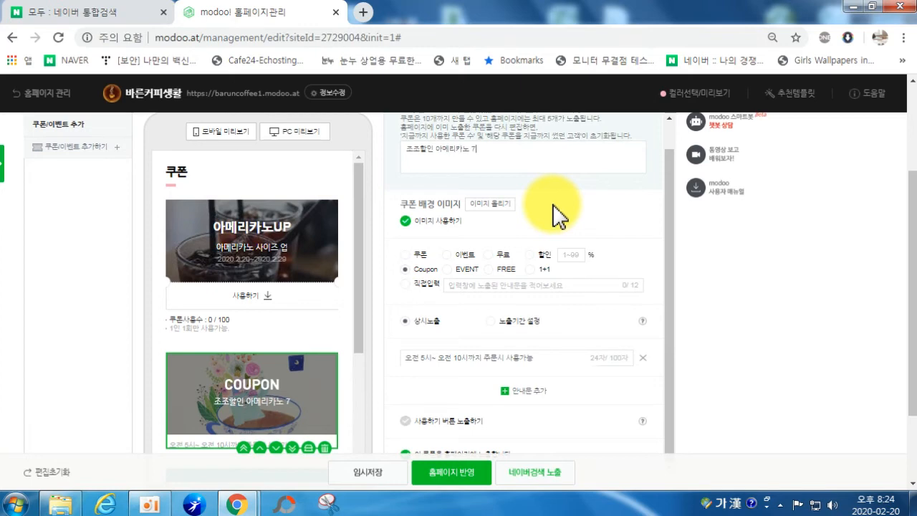
key(BackSpace)
text(3000원)
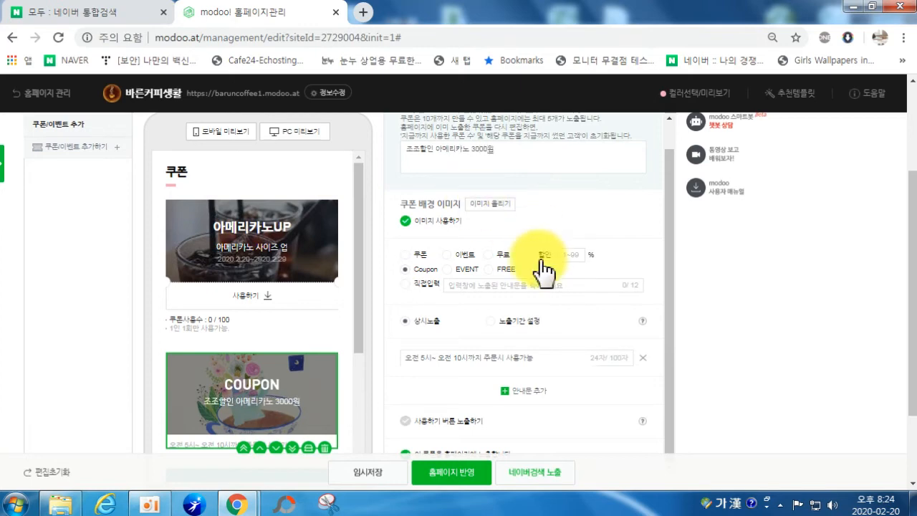
Step: Show a use button on the second coupon and allow repeated use
scroll(465, 312, down, 1)
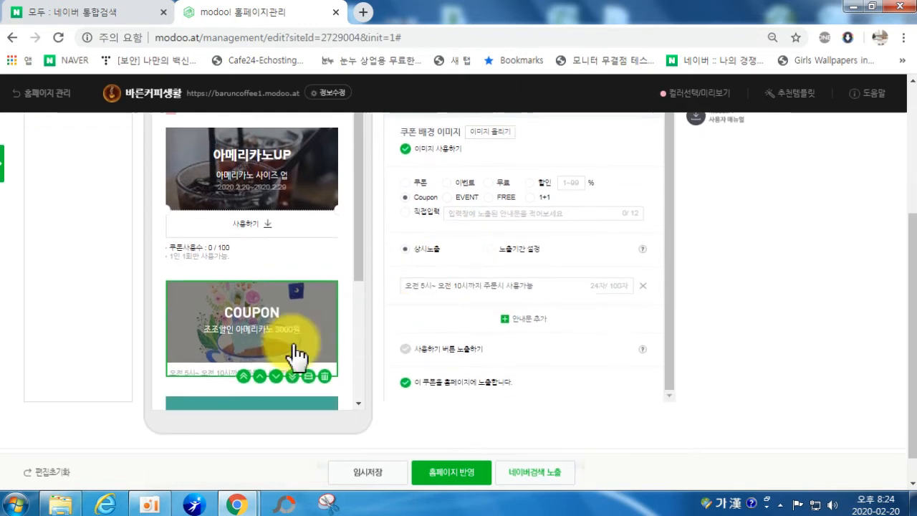
click(429, 349)
scroll(473, 351, down, 1)
scroll(243, 308, down, 3)
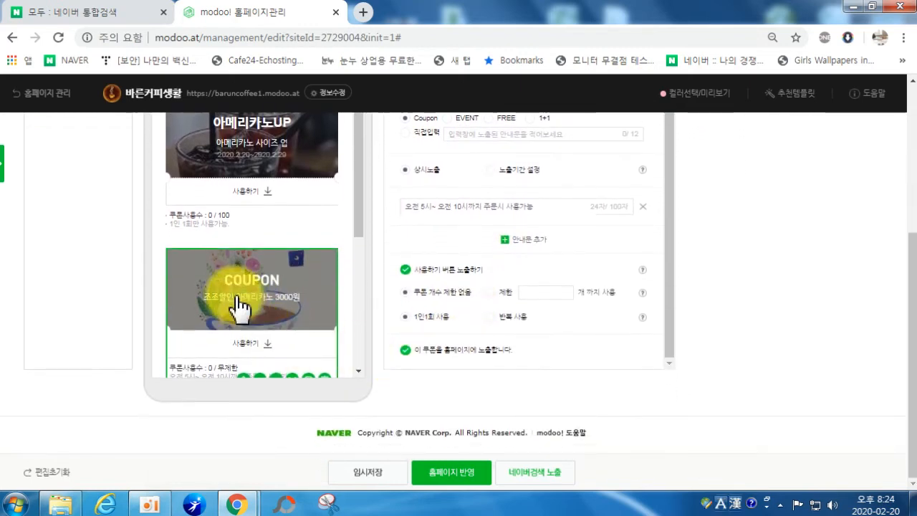
click(492, 317)
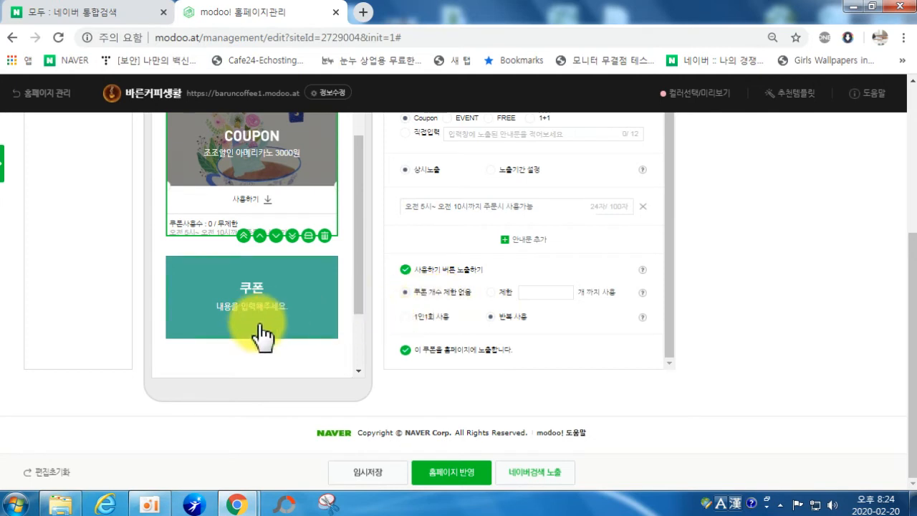
scroll(254, 319, up, 2)
scroll(252, 244, down, 3)
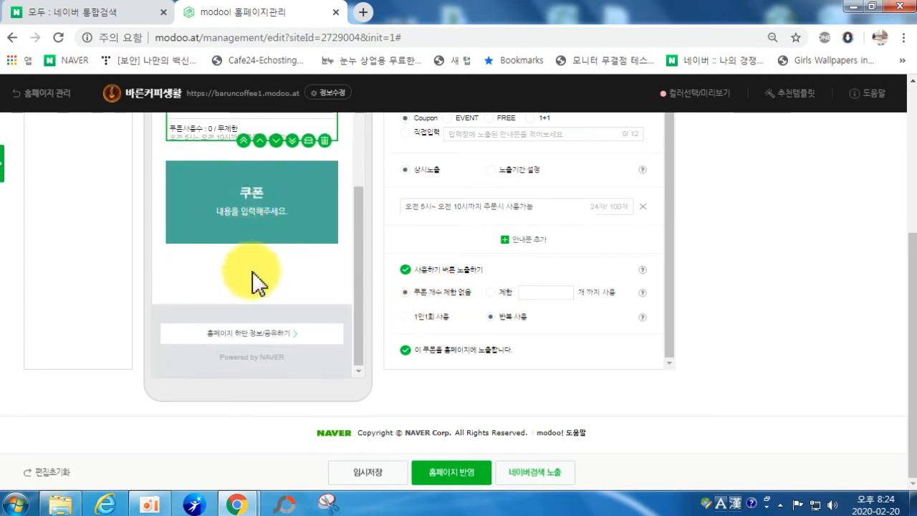
scroll(193, 283, up, 1)
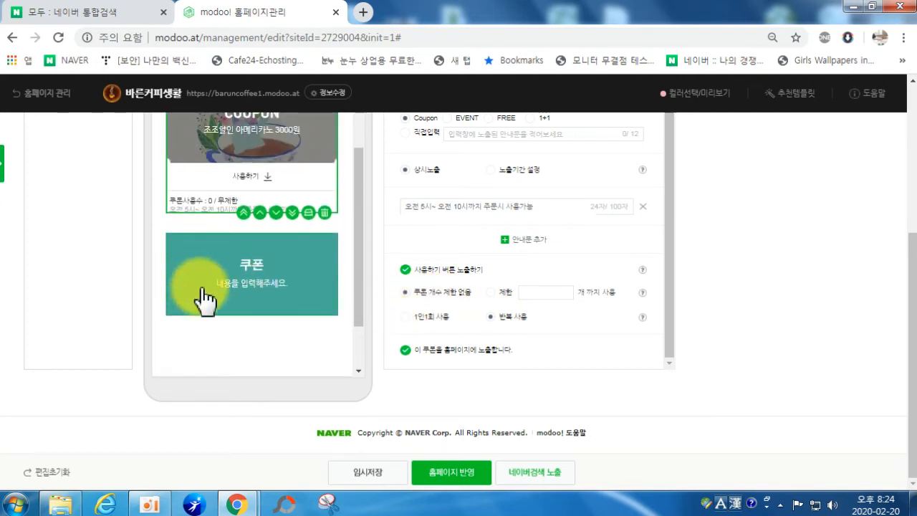
Step: Delete the extra teal 쿠폰 card, then save the 쿠폰 page with 임시저장
click(247, 288)
click(324, 317)
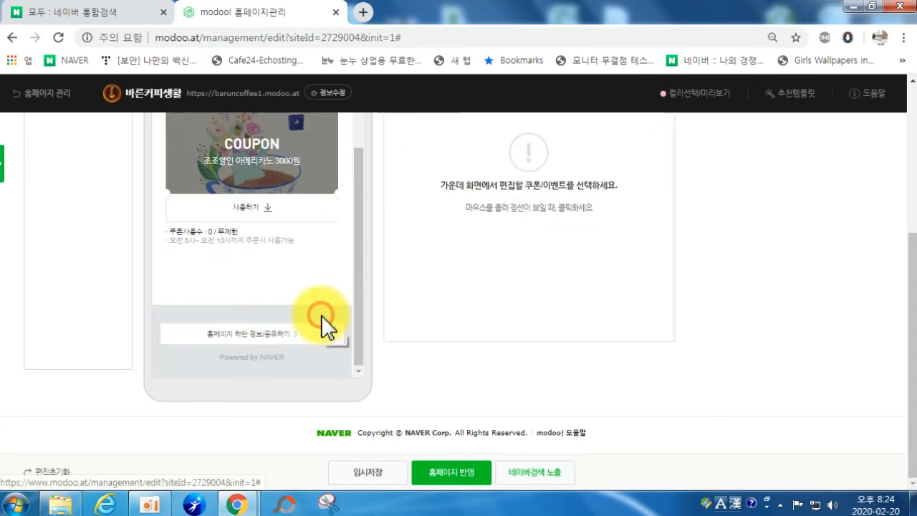
scroll(395, 338, up, 3)
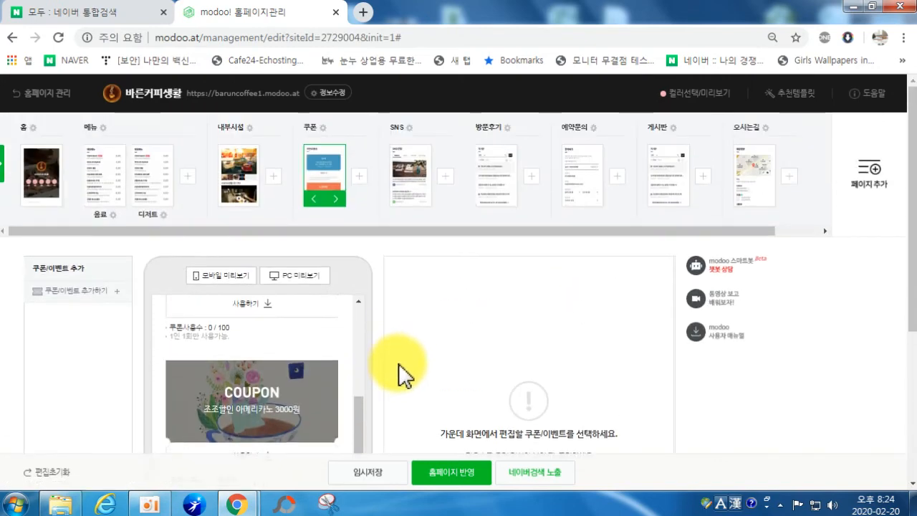
click(372, 470)
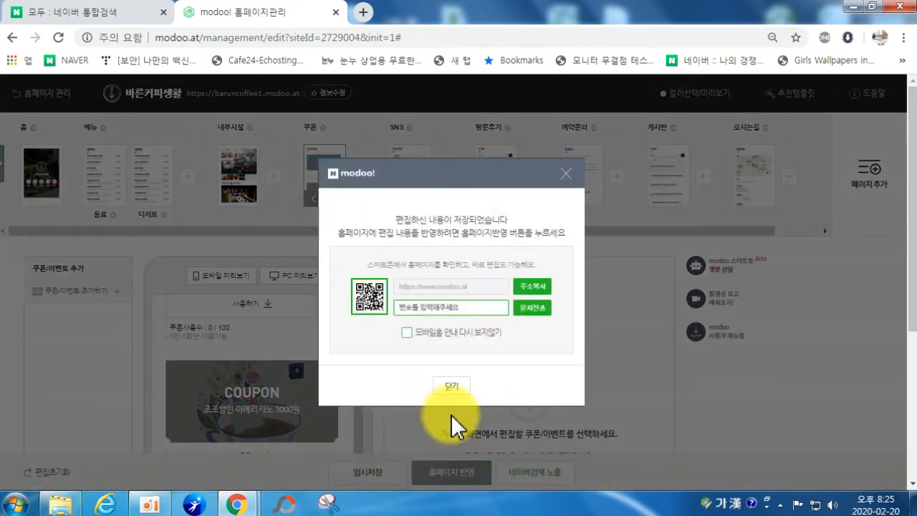
click(452, 387)
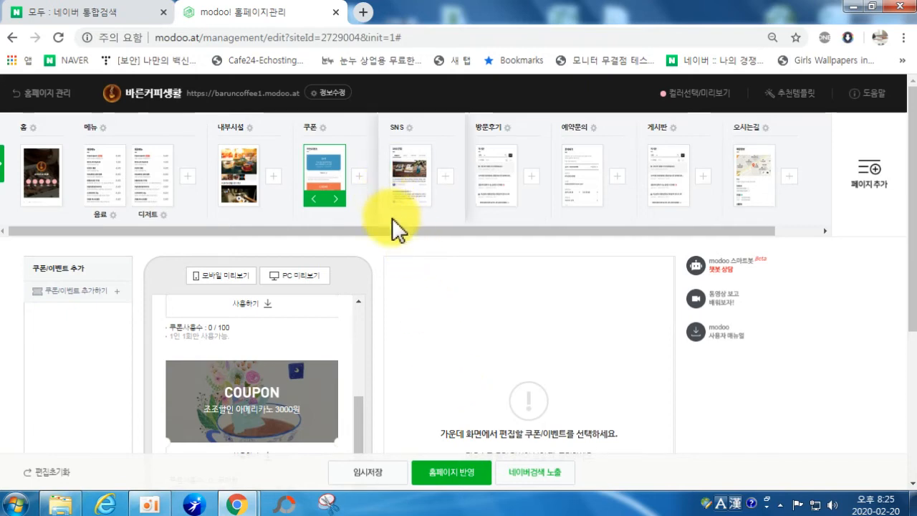
Step: Go to the SNS page and link the Naver blog account
click(393, 185)
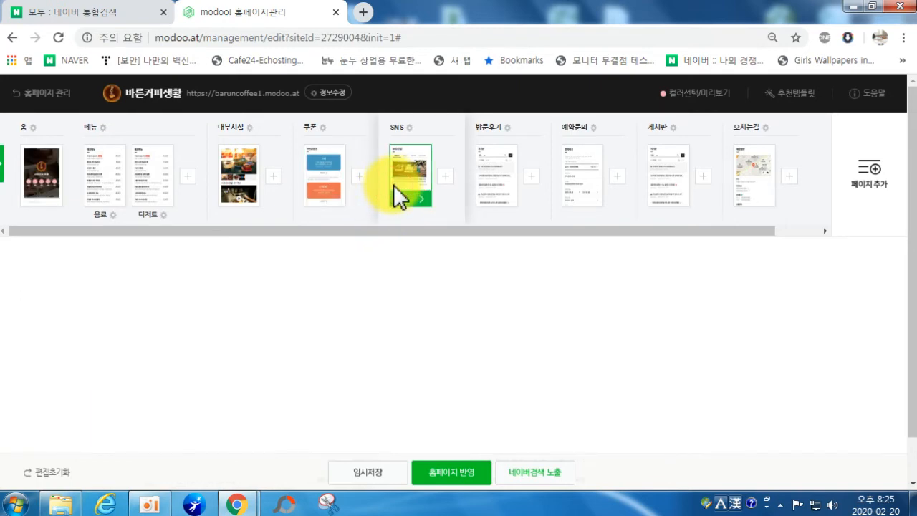
scroll(419, 233, down, 2)
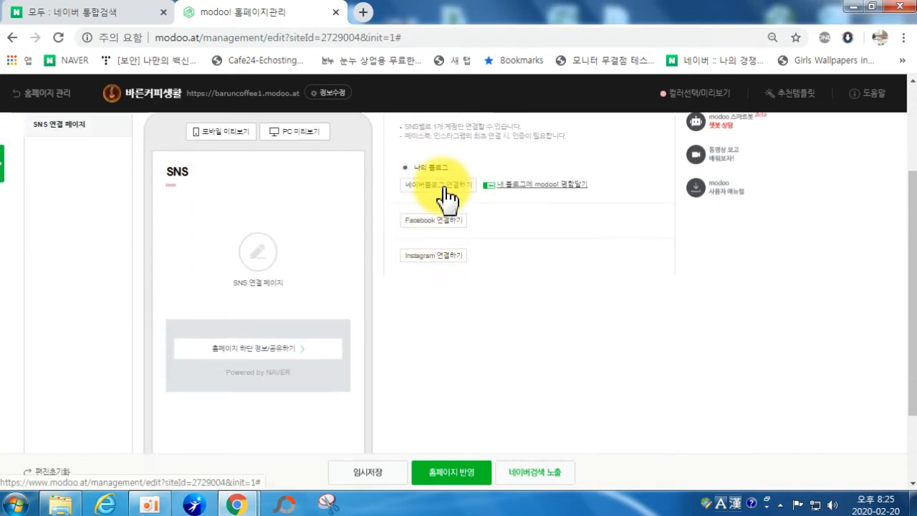
click(433, 184)
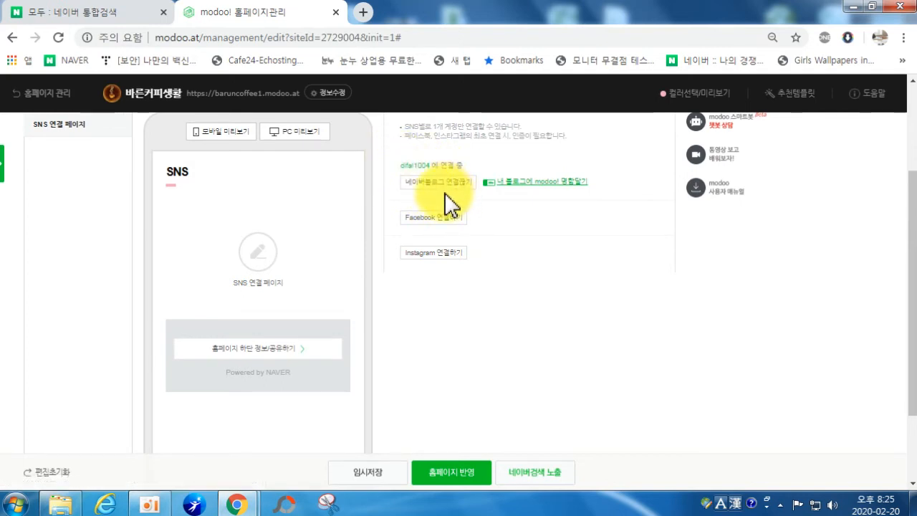
Step: Start a Facebook connection, then close its login window and return to the editor
click(436, 230)
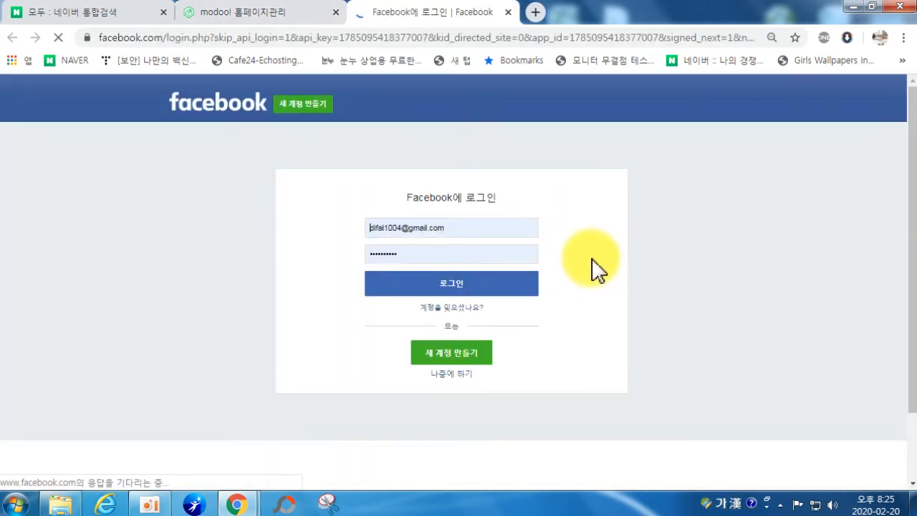
click(507, 12)
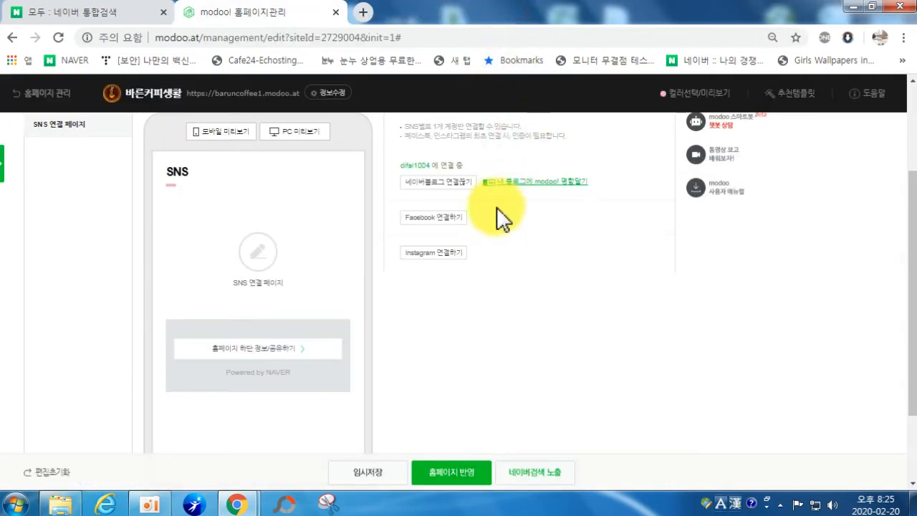
scroll(436, 260, up, 1)
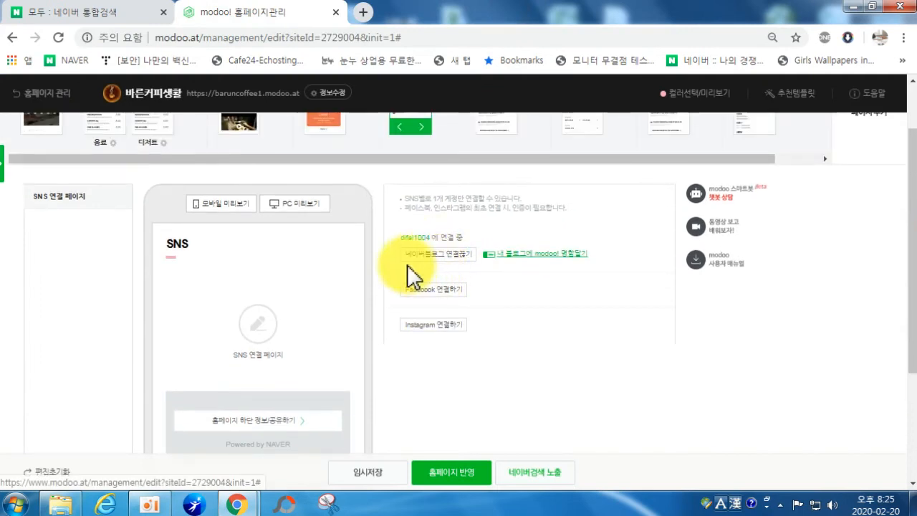
scroll(412, 275, up, 1)
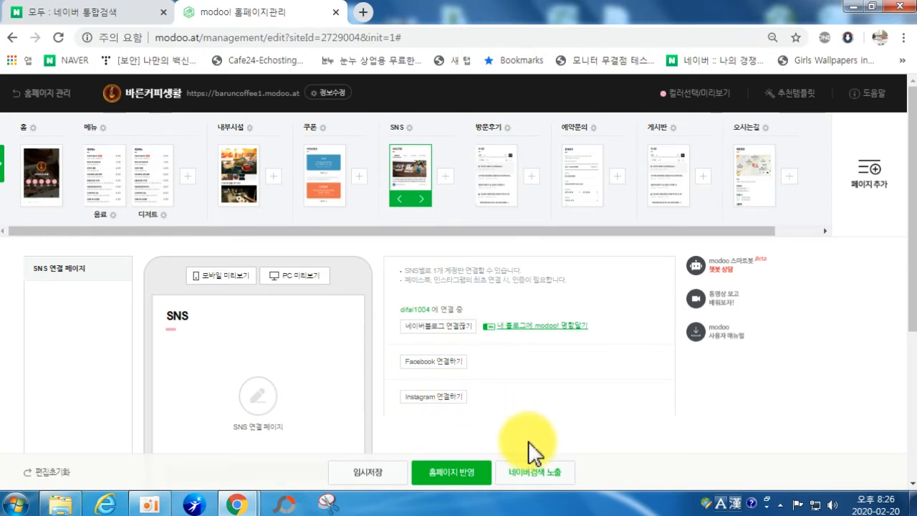
Step: Bring up the 방문후기 board page from the page thumbnail strip
scroll(501, 435, down, 2)
scroll(469, 372, up, 2)
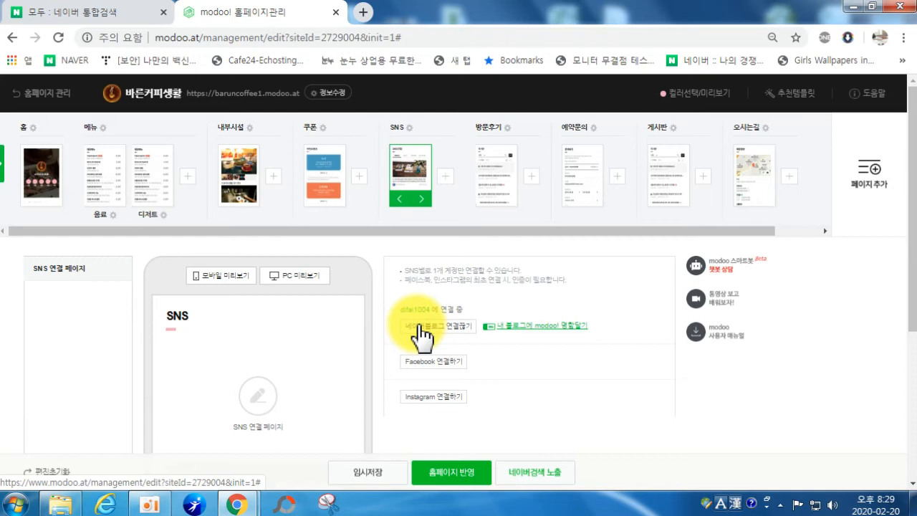
click(501, 174)
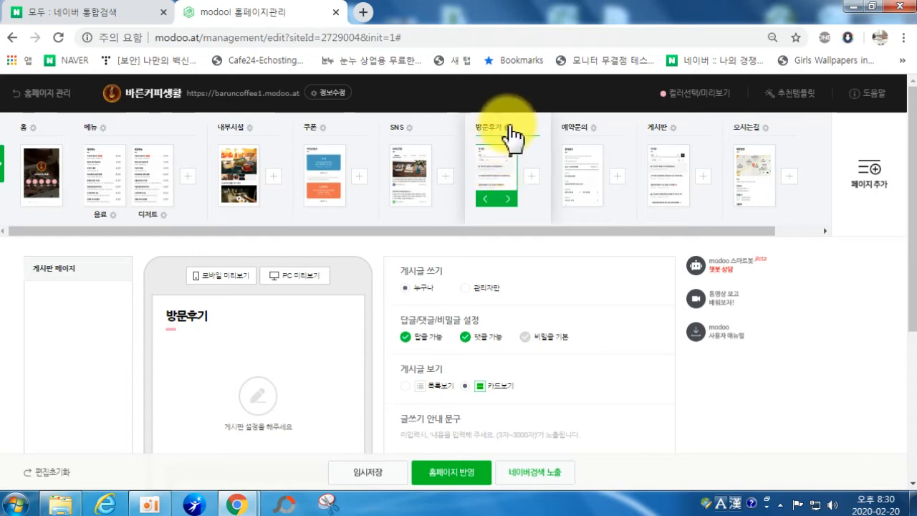
Step: Delete the 방문후기 page from its gear menu, then open the 예약문의 reservation form page
click(508, 129)
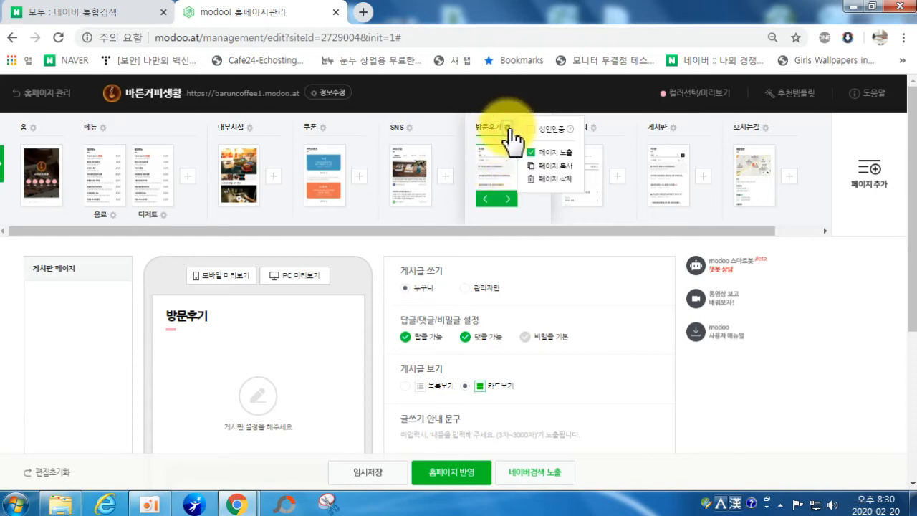
click(544, 180)
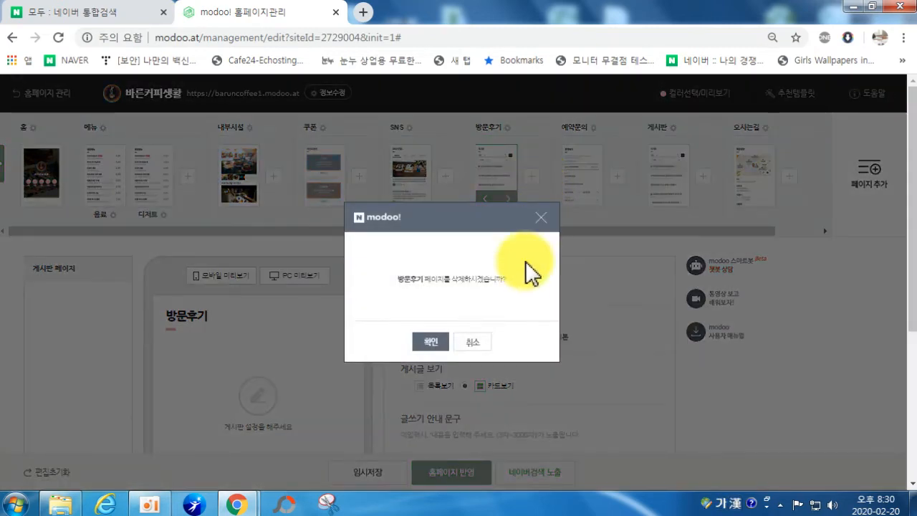
click(432, 342)
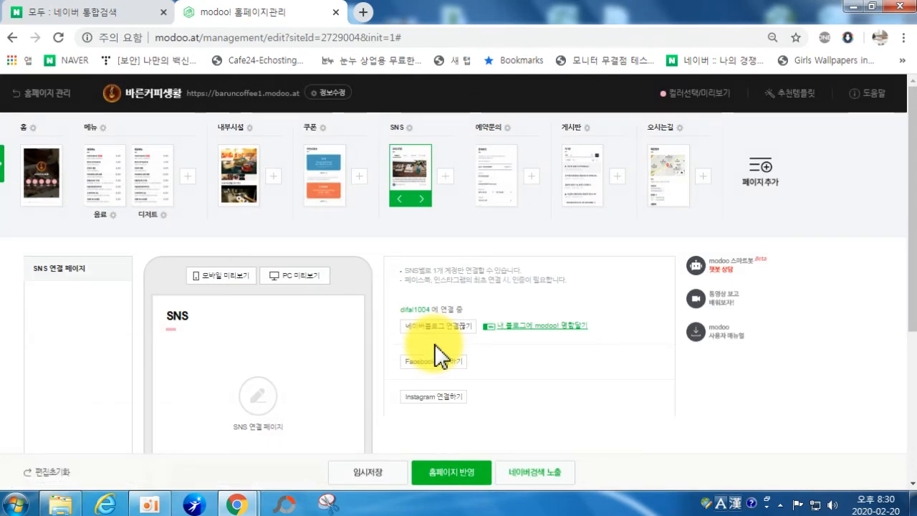
click(501, 189)
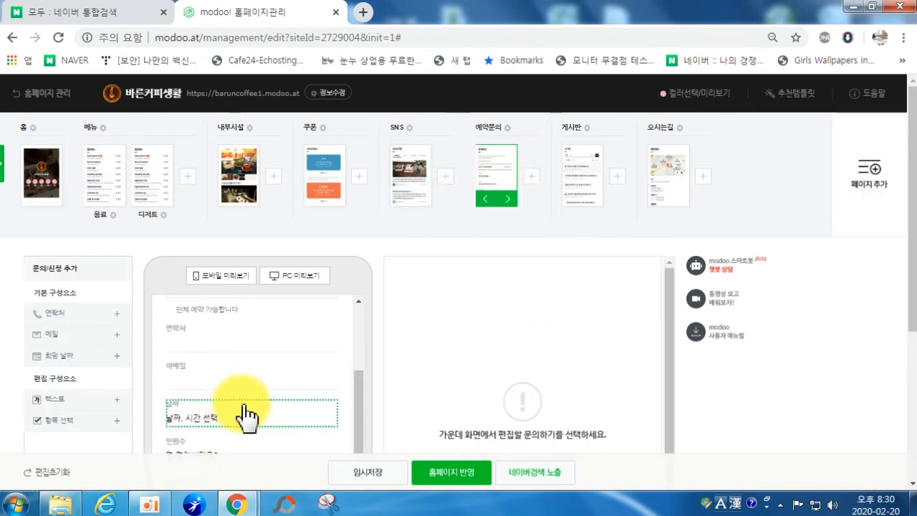
Step: Paste the 작성예시 privacy-collection guide text into the 개인정보 수집 및 이용에 동의 item's content
drag(358, 409, 378, 328)
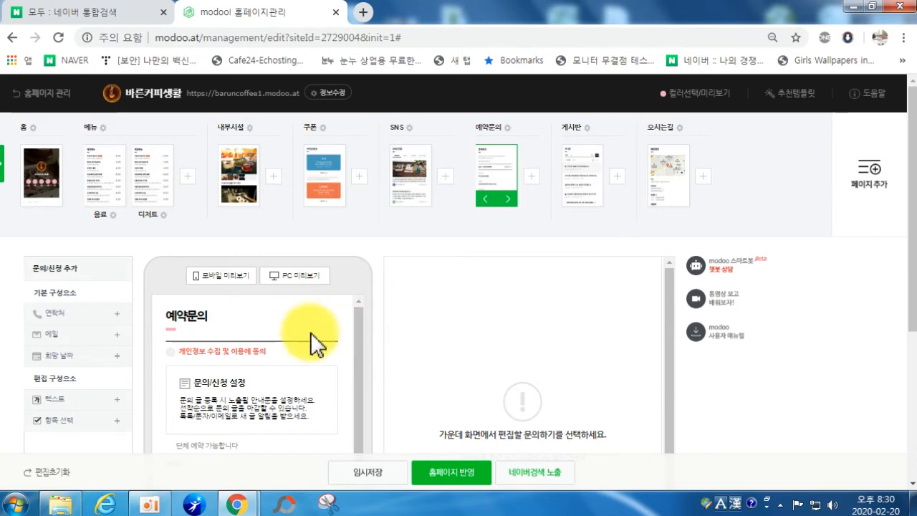
click(209, 362)
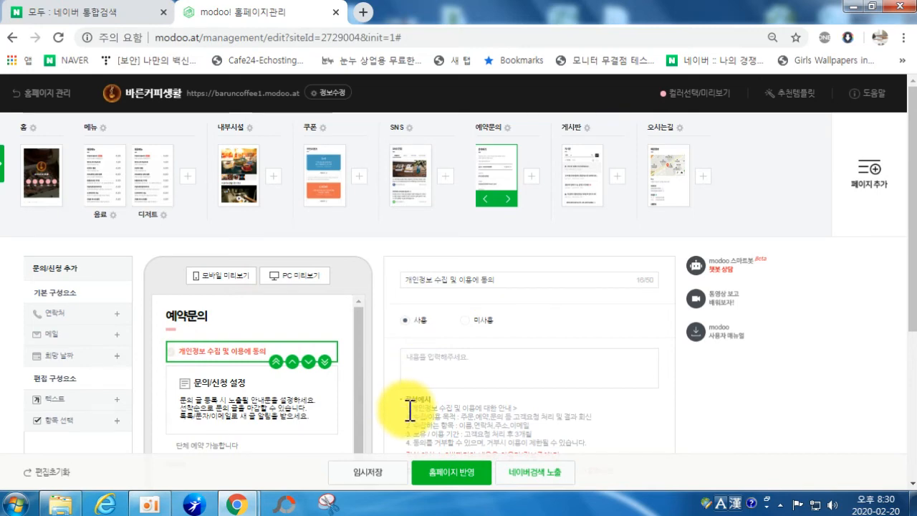
drag(409, 409, 604, 385)
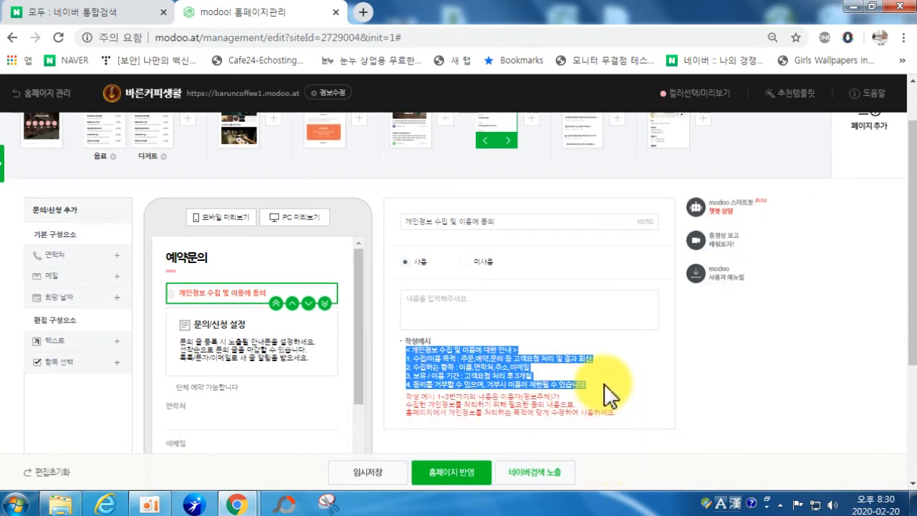
click(435, 306)
key(Hangul)
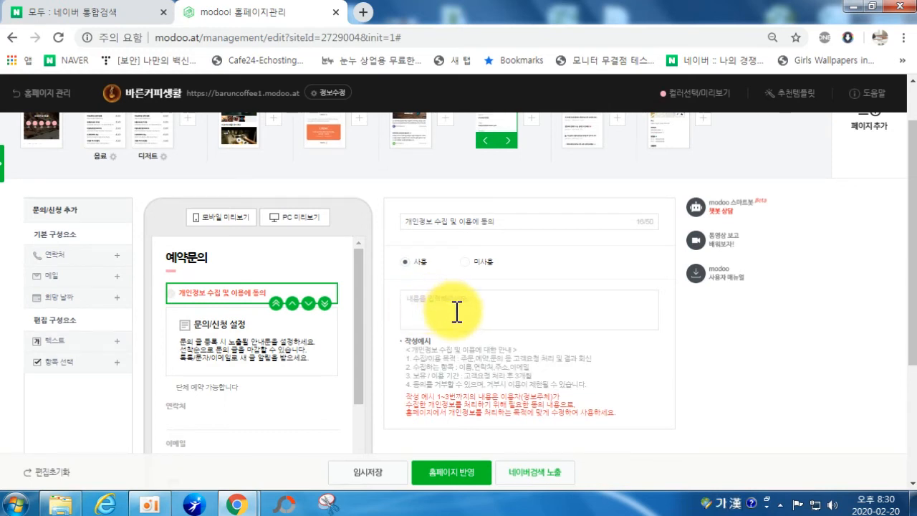
key(ctrl+v)
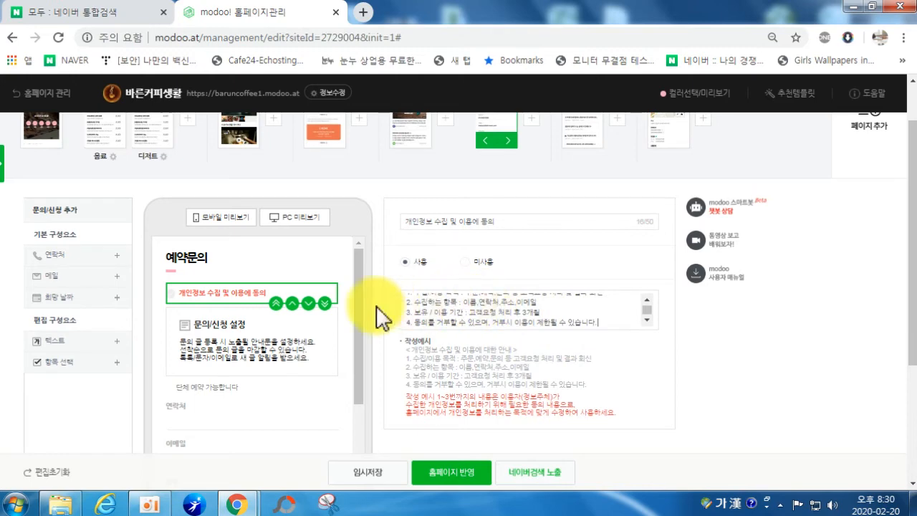
click(235, 330)
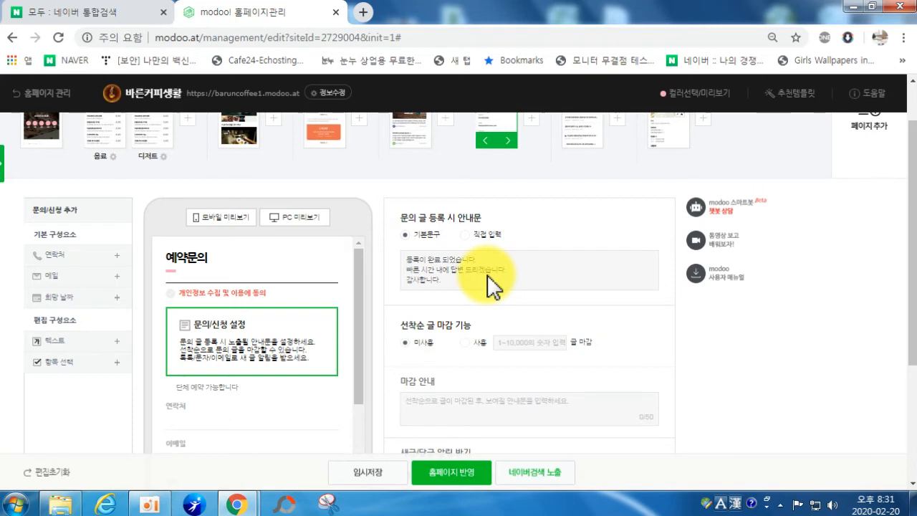
Step: Enable 문자 알림 and 이메일 알림 for new posts and replies under 새글/답글 알림 받기
scroll(501, 430, down, 2)
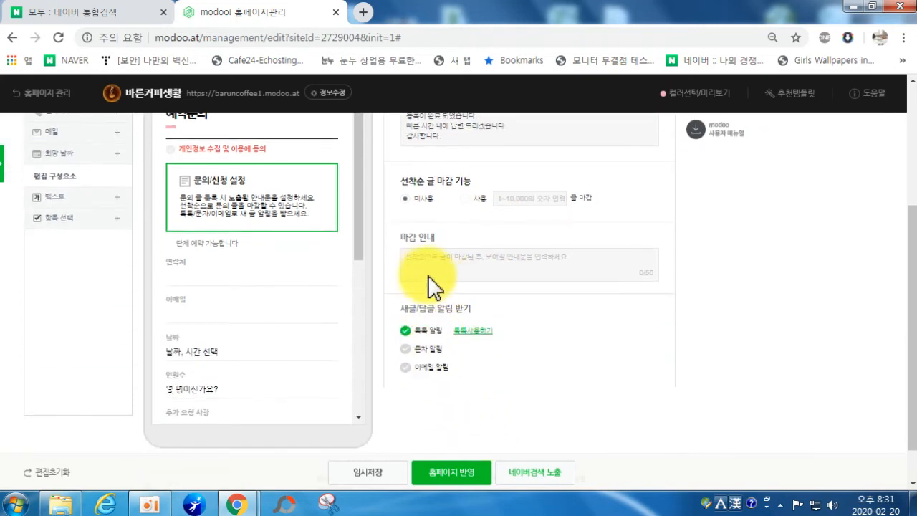
scroll(430, 287, up, 1)
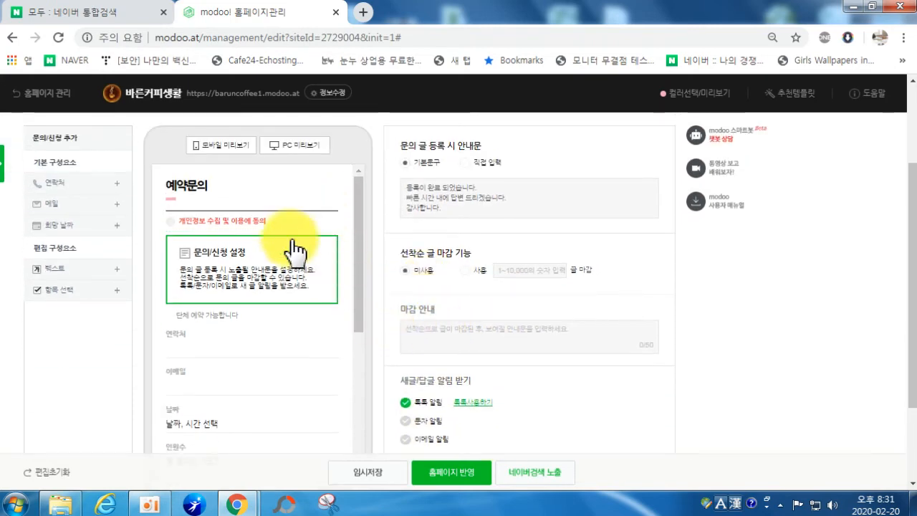
click(406, 420)
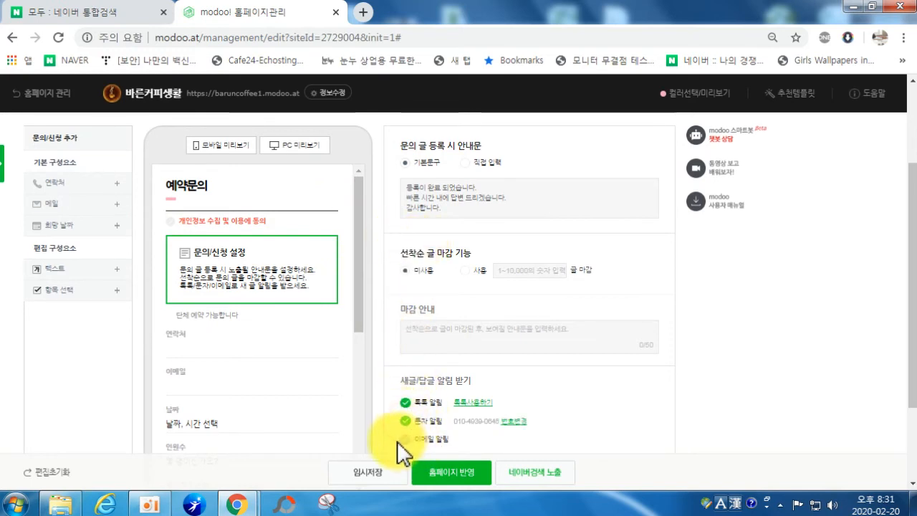
click(406, 439)
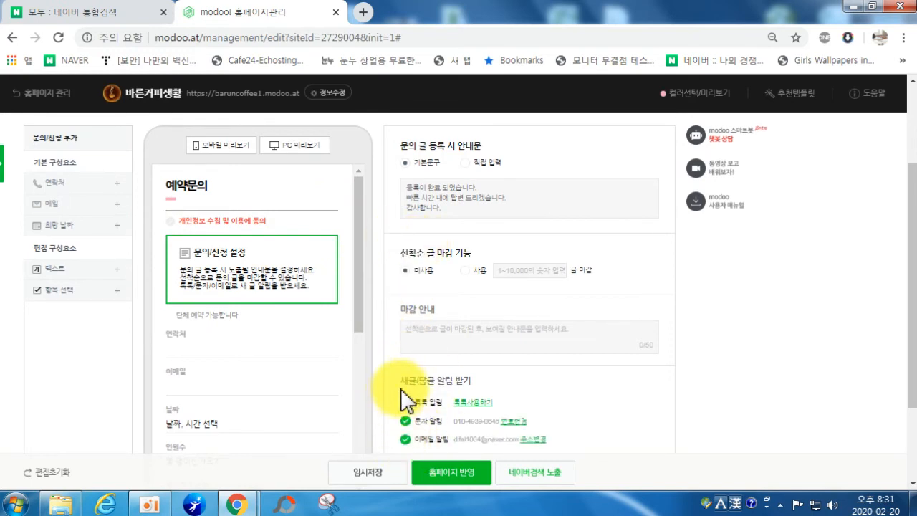
click(208, 319)
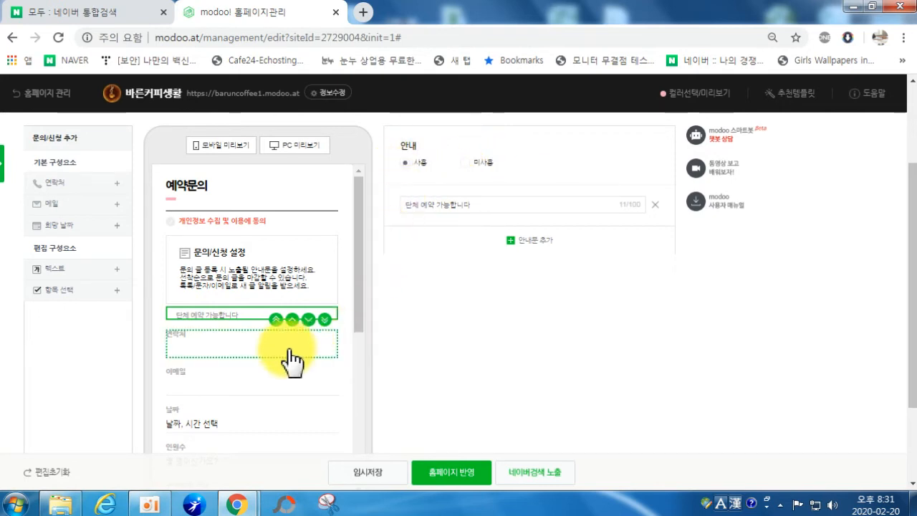
Step: Tick 필수로 설정 for the 연락처, 날짜 and 인원수 fields of the 예약문의 form
click(230, 363)
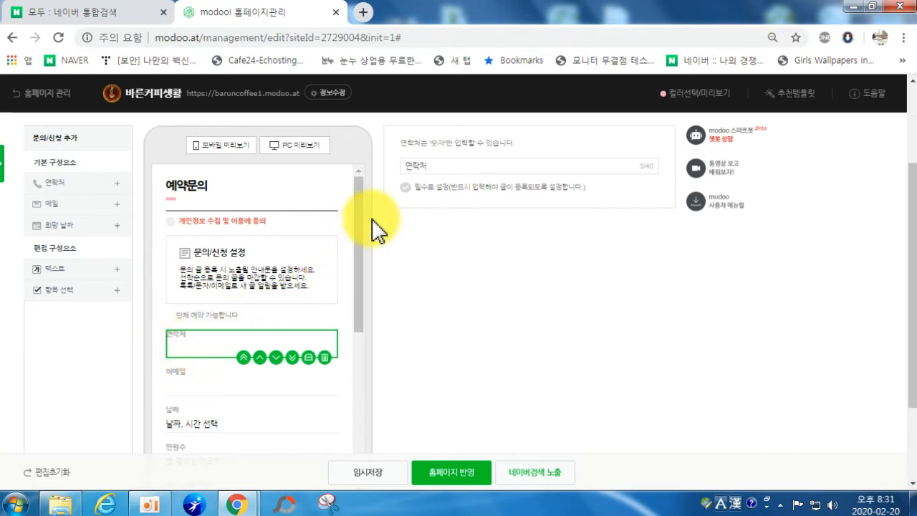
click(405, 188)
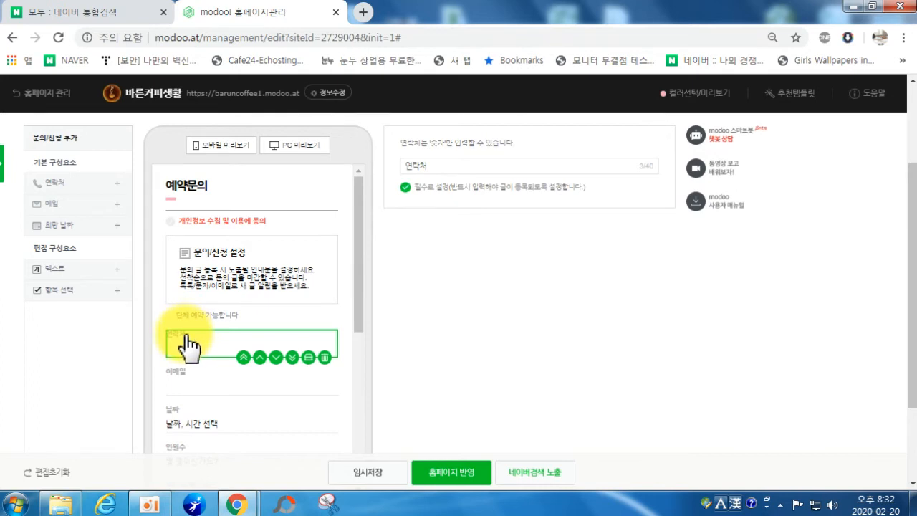
click(201, 381)
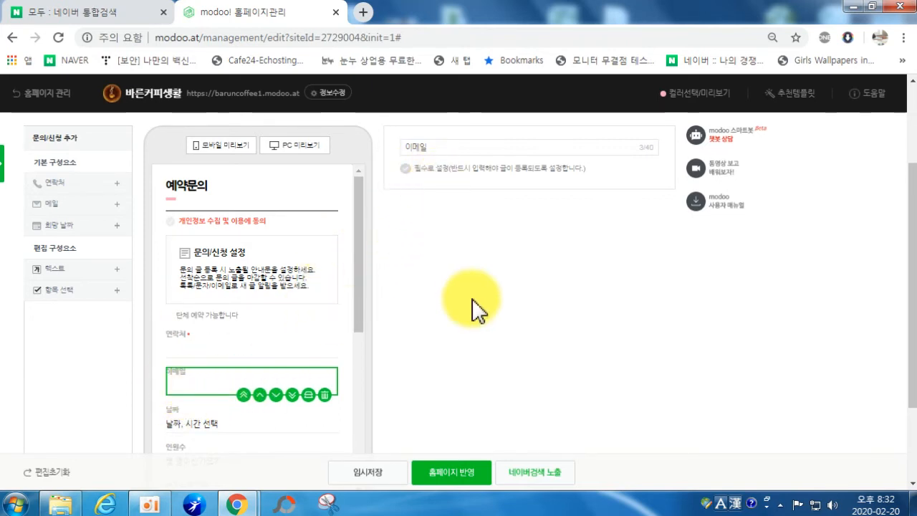
scroll(296, 372, down, 1)
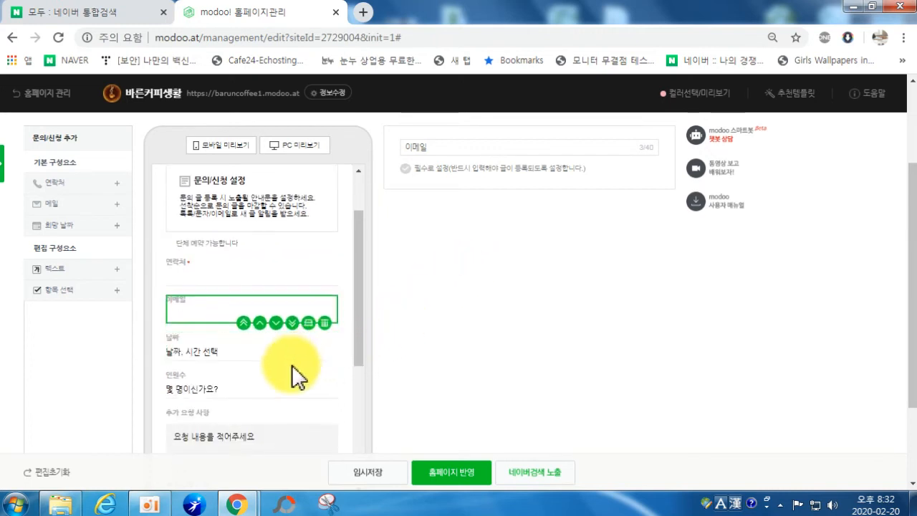
click(239, 356)
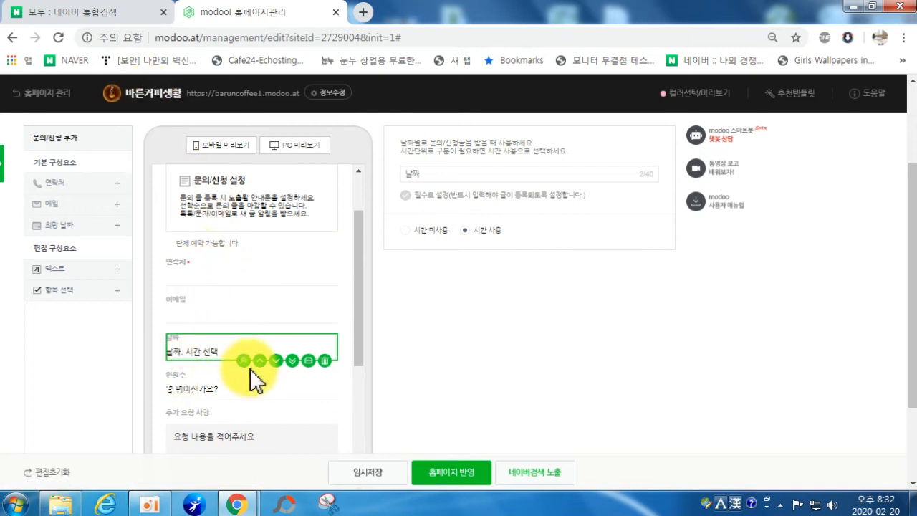
click(406, 195)
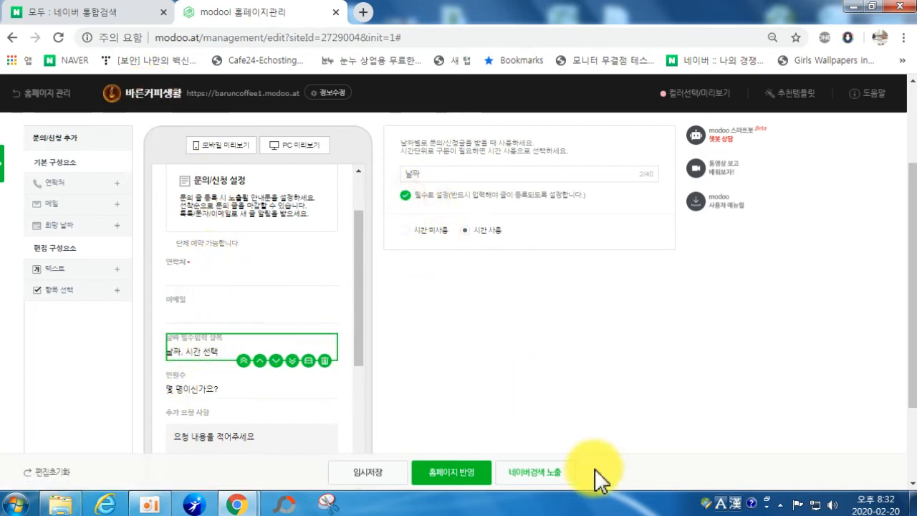
click(193, 401)
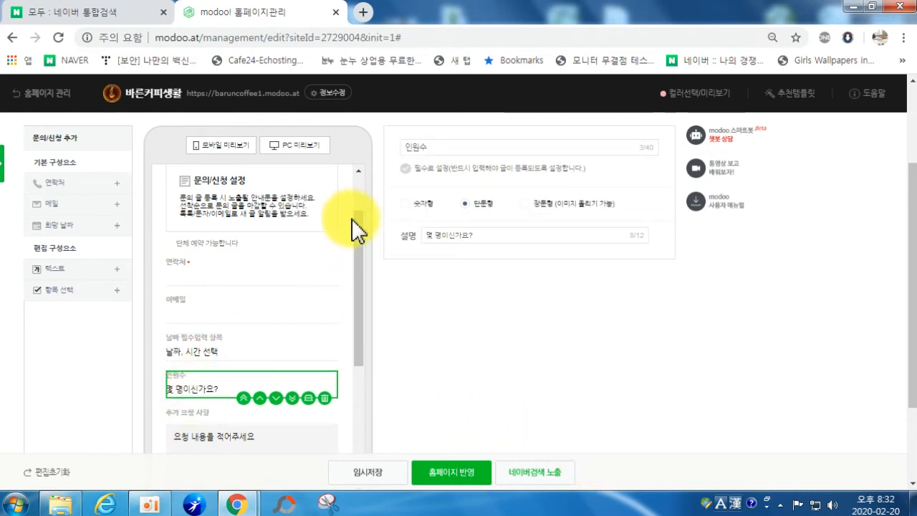
click(406, 169)
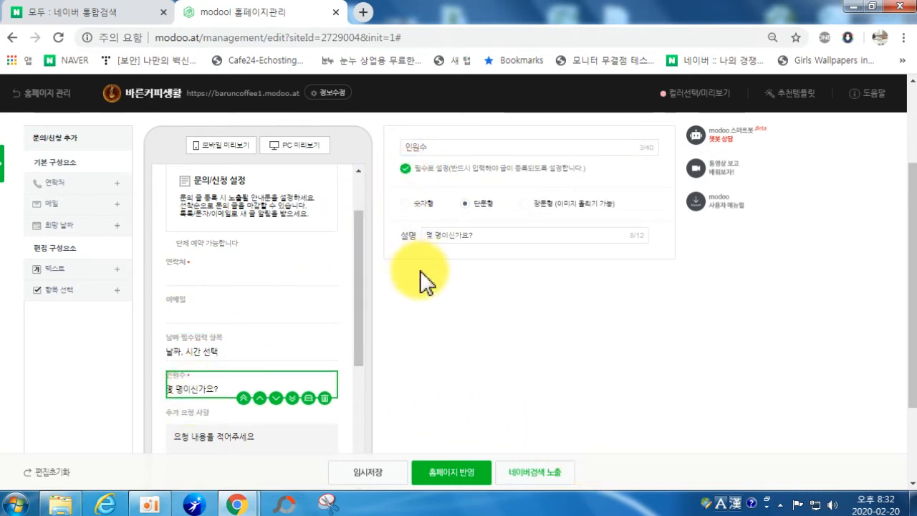
click(264, 428)
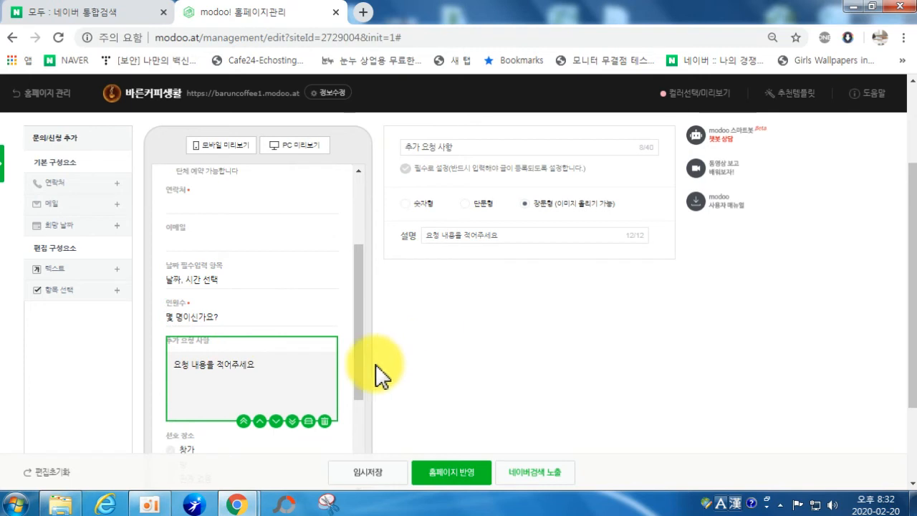
scroll(196, 427, down, 4)
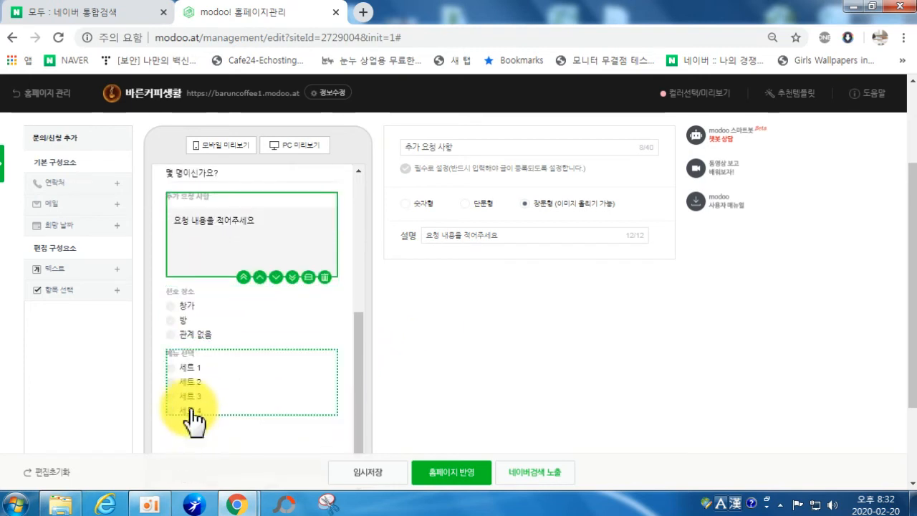
Step: Try multi-select and dropdown on the 선호 장소 field, leaving it as multiple choice
click(221, 323)
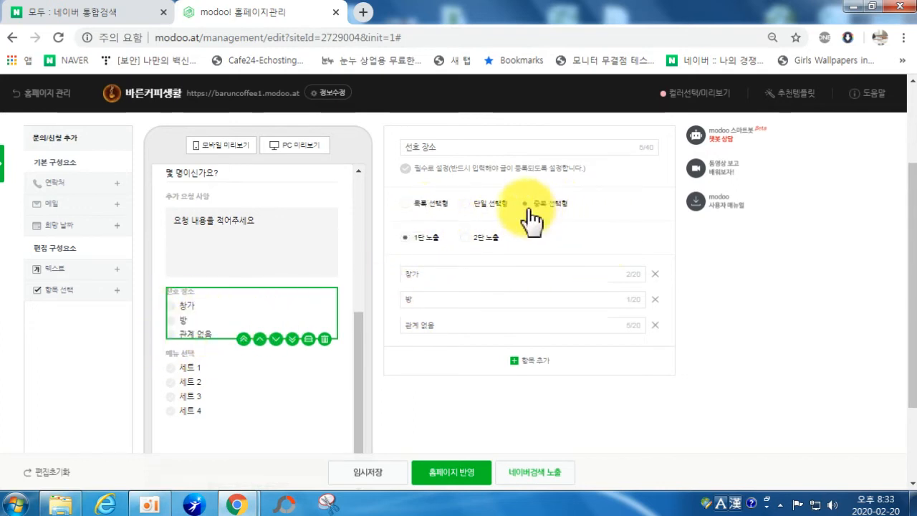
click(561, 209)
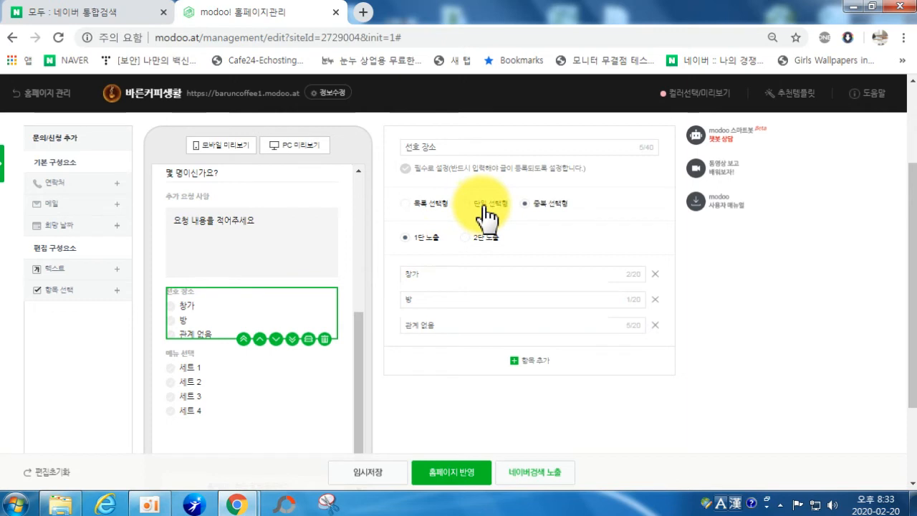
click(429, 205)
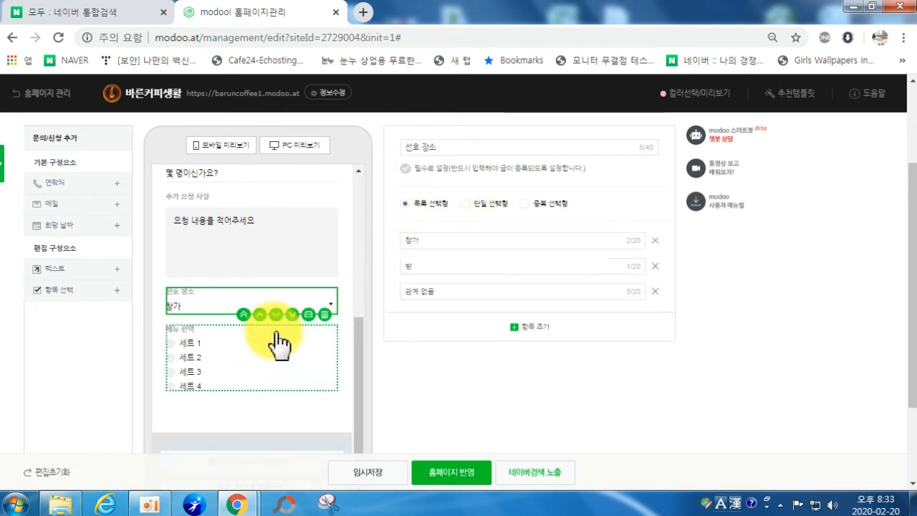
click(528, 204)
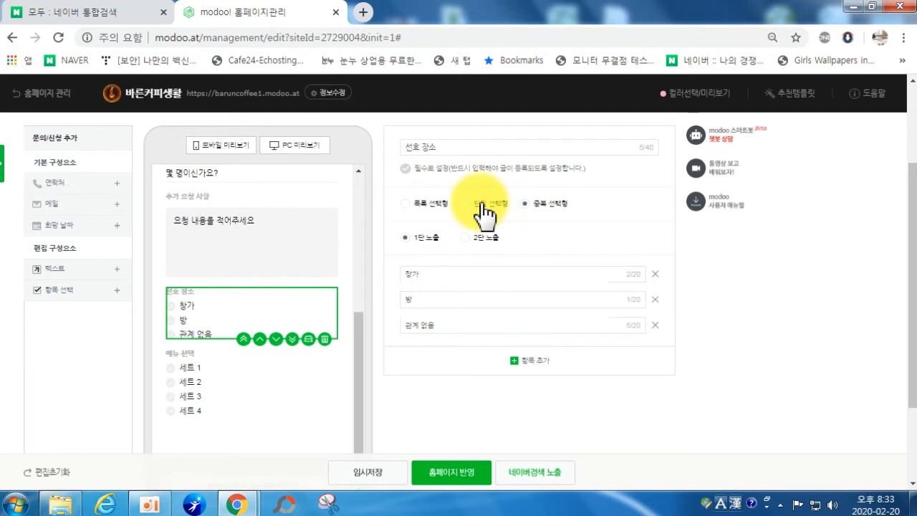
Step: Make 메뉴 선택 a 목록 선택형 dropdown and delete the test 항목 선택 and 텍스트 questions
click(188, 385)
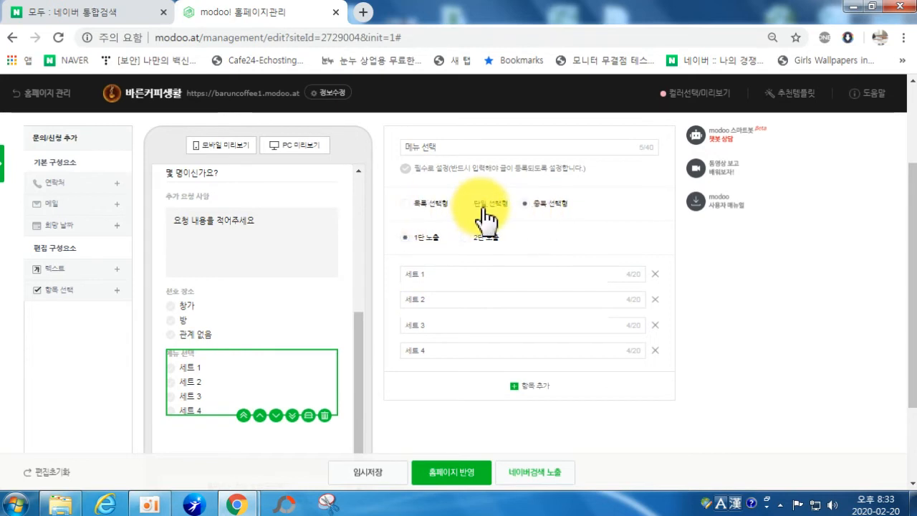
click(419, 204)
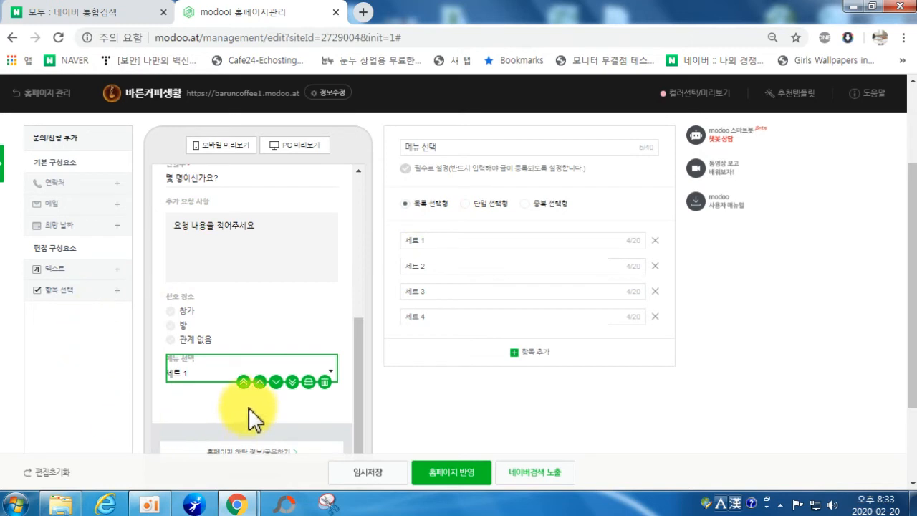
click(72, 293)
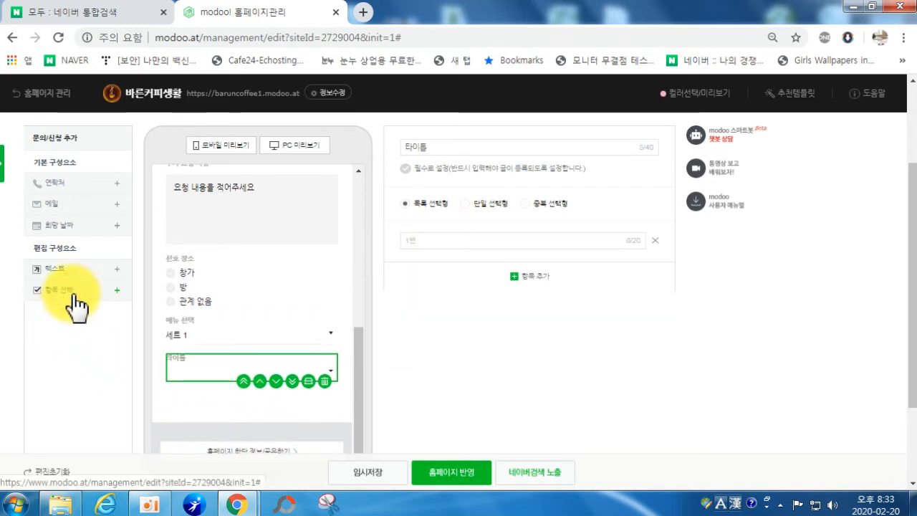
click(324, 381)
click(62, 270)
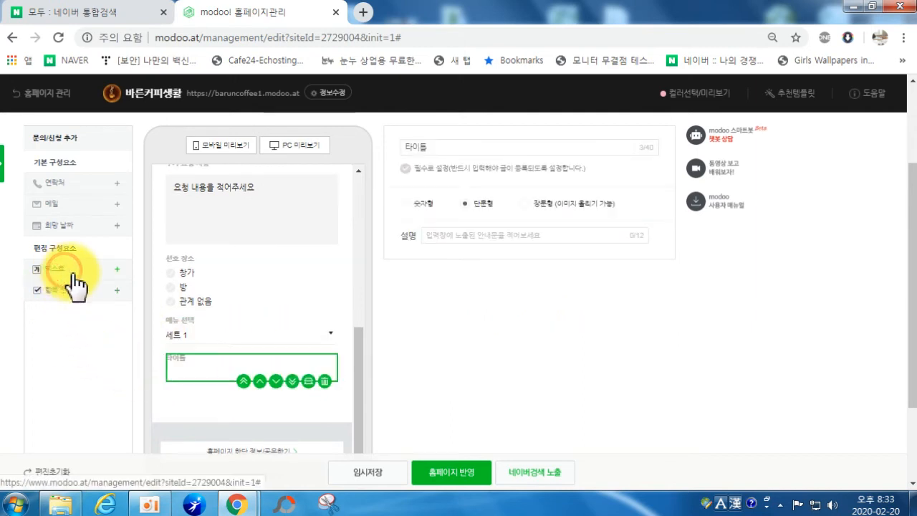
click(324, 380)
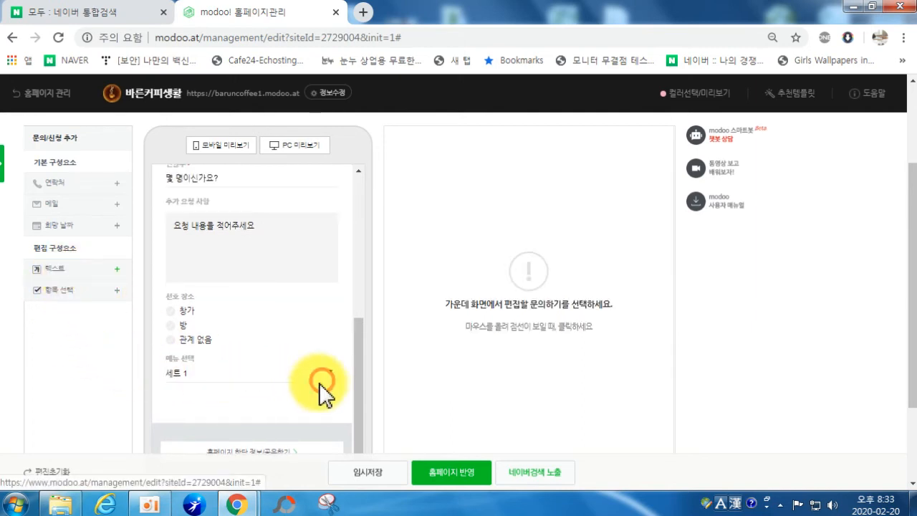
Step: Save the 예약문의 form edits with 임시저장 and close the confirmation notice
scroll(254, 396, up, 3)
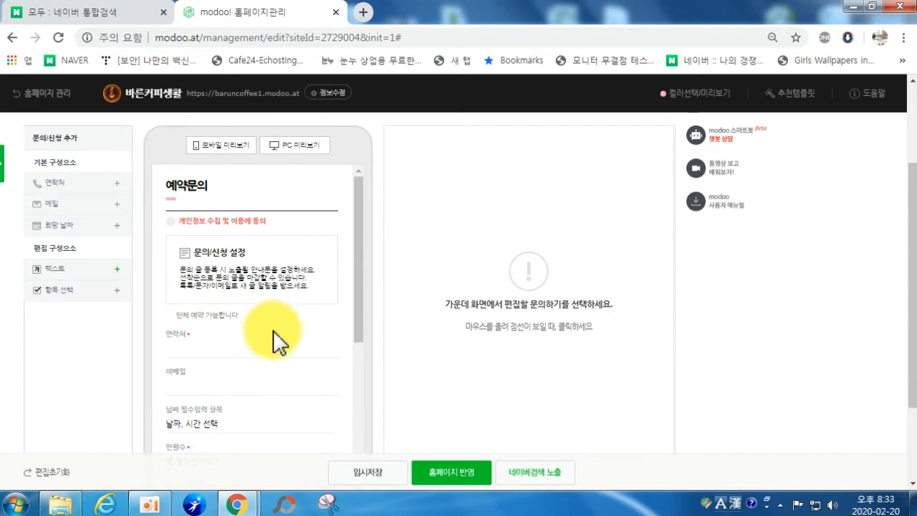
scroll(280, 412, down, 3)
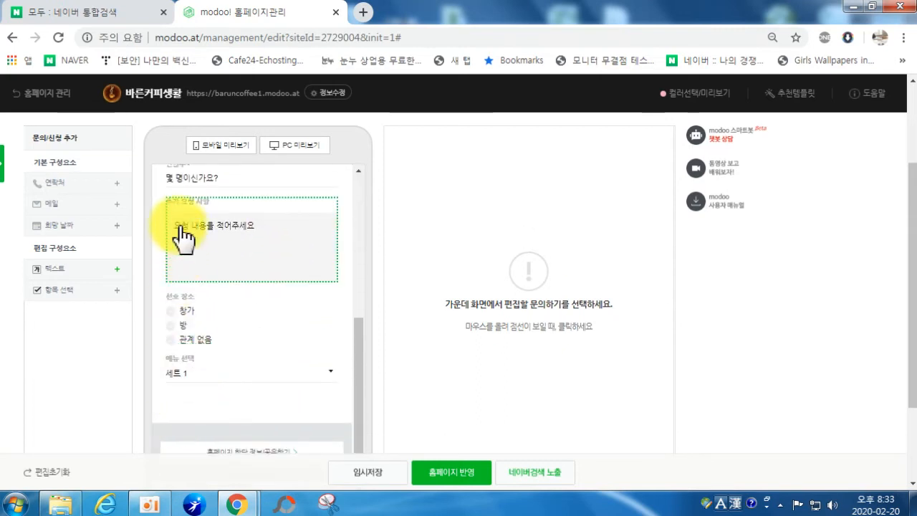
scroll(293, 359, up, 5)
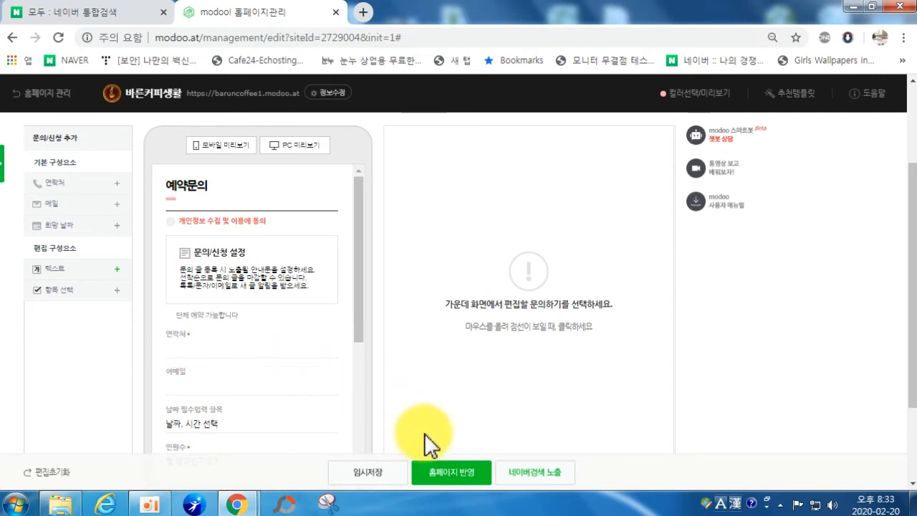
click(368, 473)
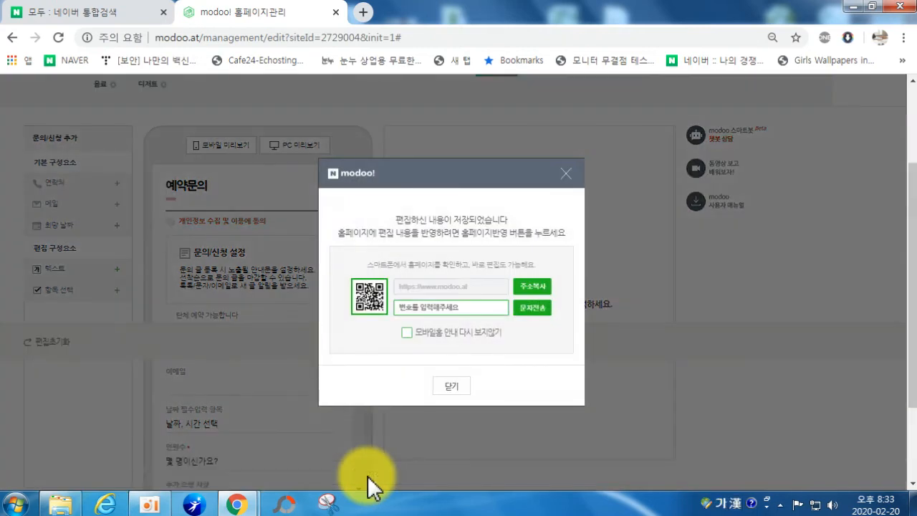
click(455, 389)
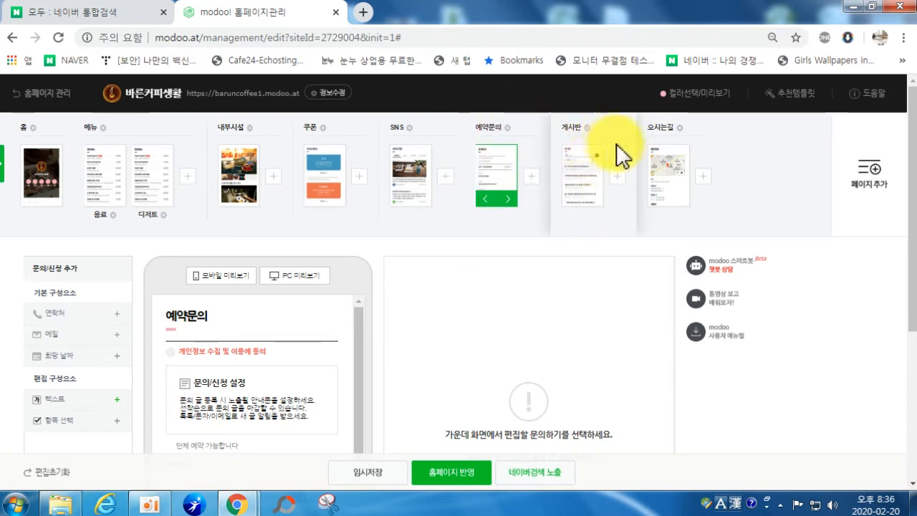
Step: Rename the 게시판 page to 공지, untick 댓글 가능, and save it as a draft
click(593, 147)
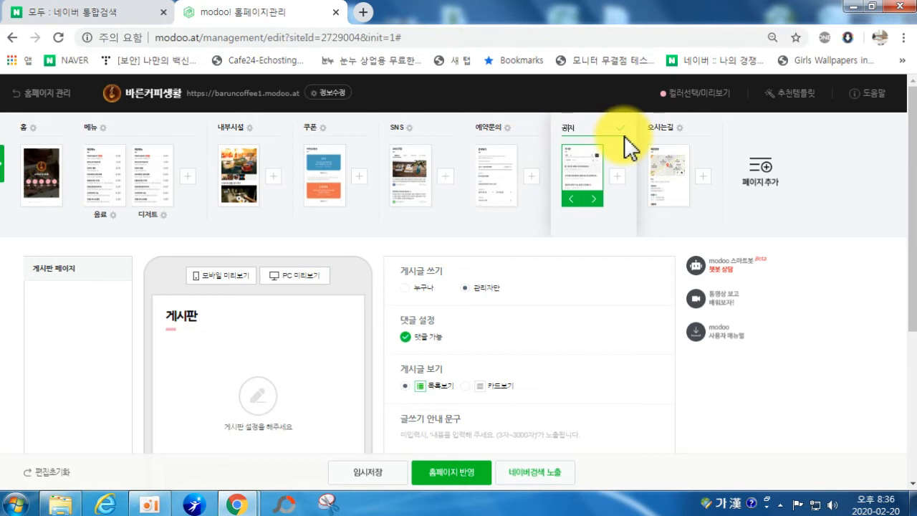
click(593, 324)
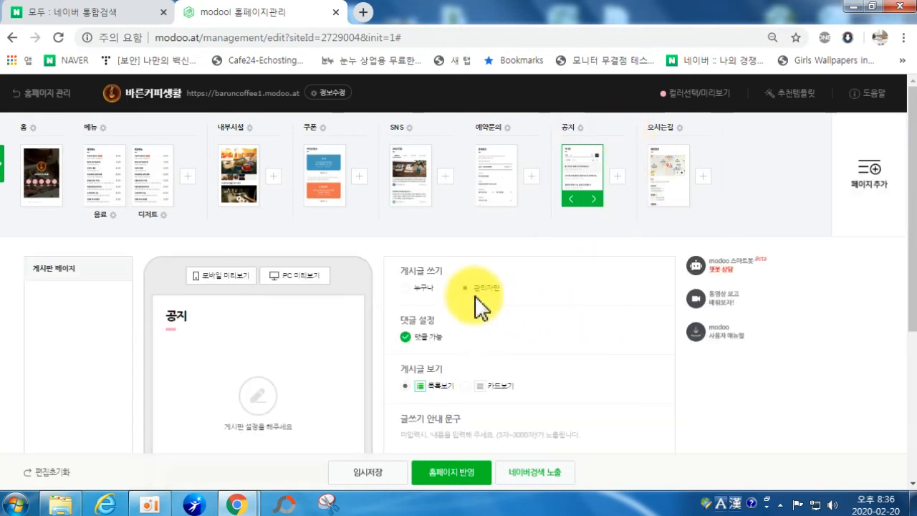
scroll(476, 304, down, 1)
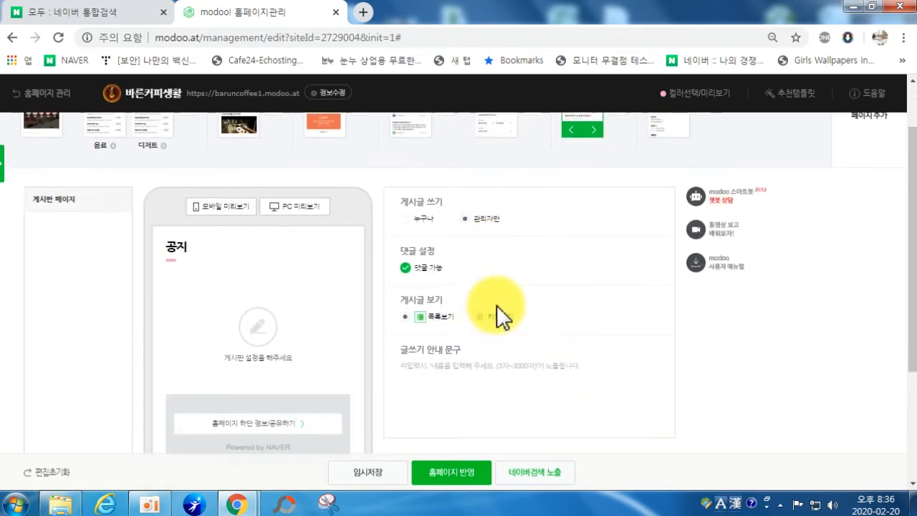
click(406, 268)
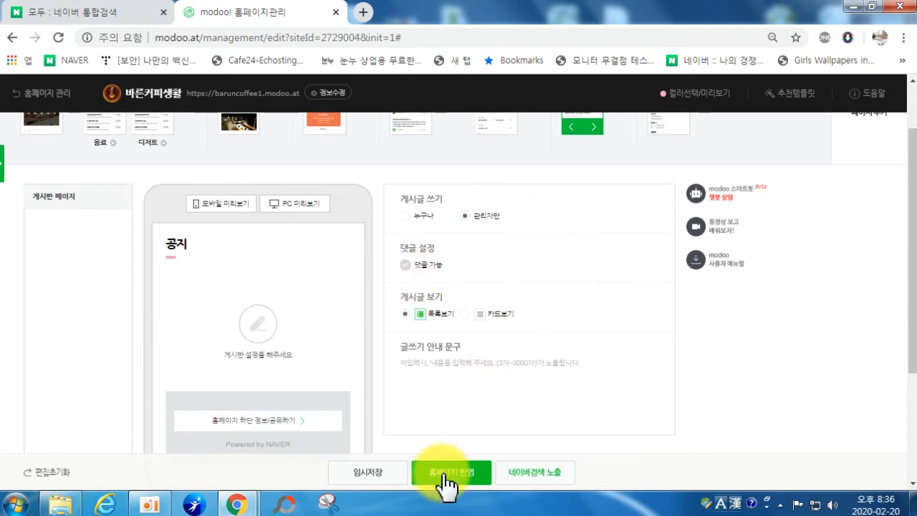
click(356, 482)
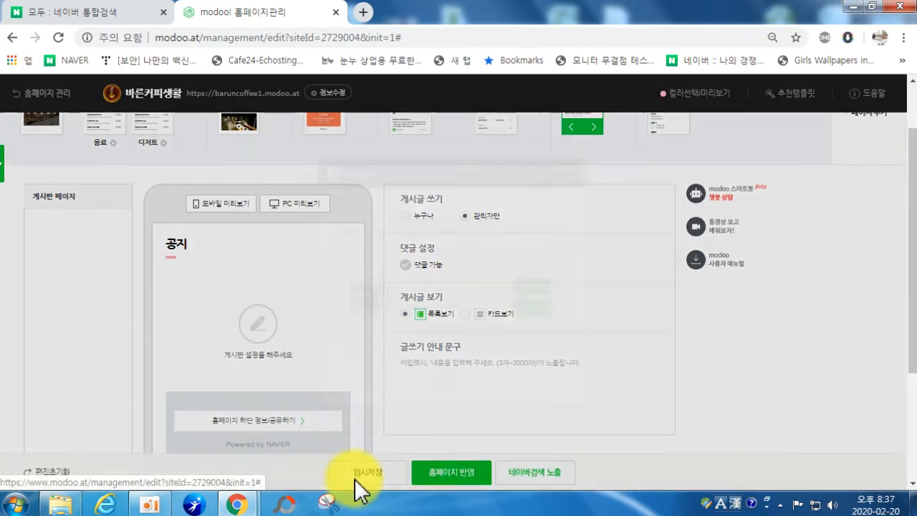
click(452, 386)
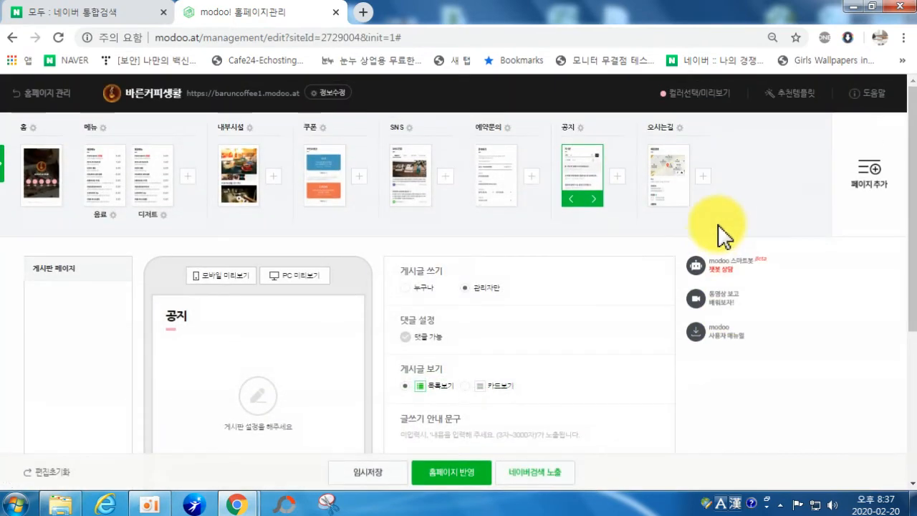
Step: Search the map picker and set 한일컴퓨터학원 as the 오시는길 page's location
click(668, 179)
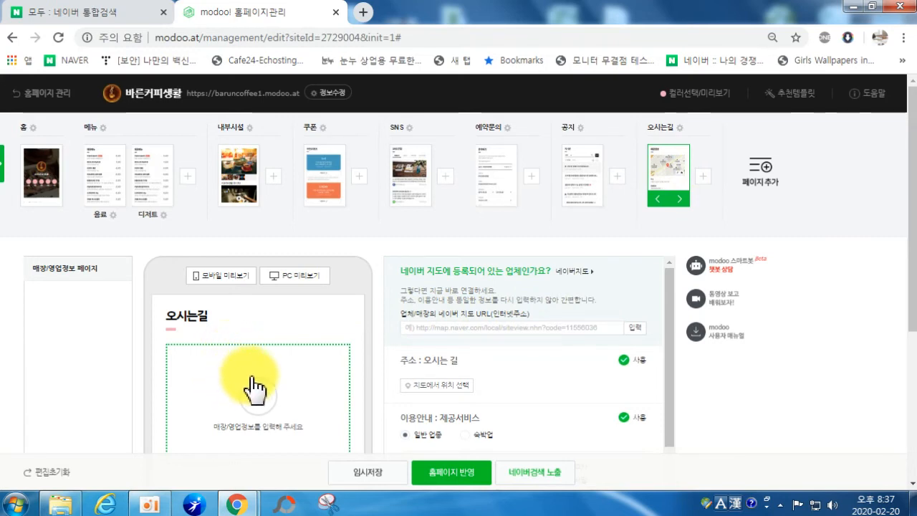
click(435, 390)
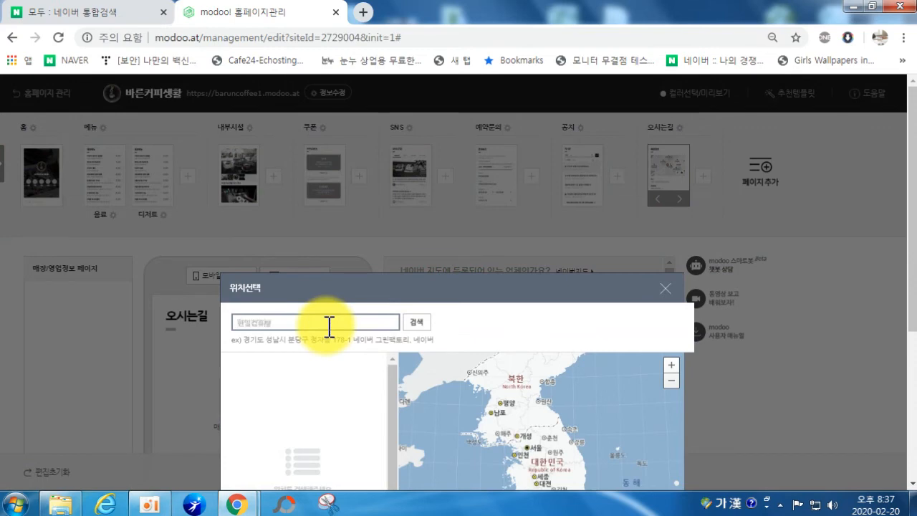
key(Return)
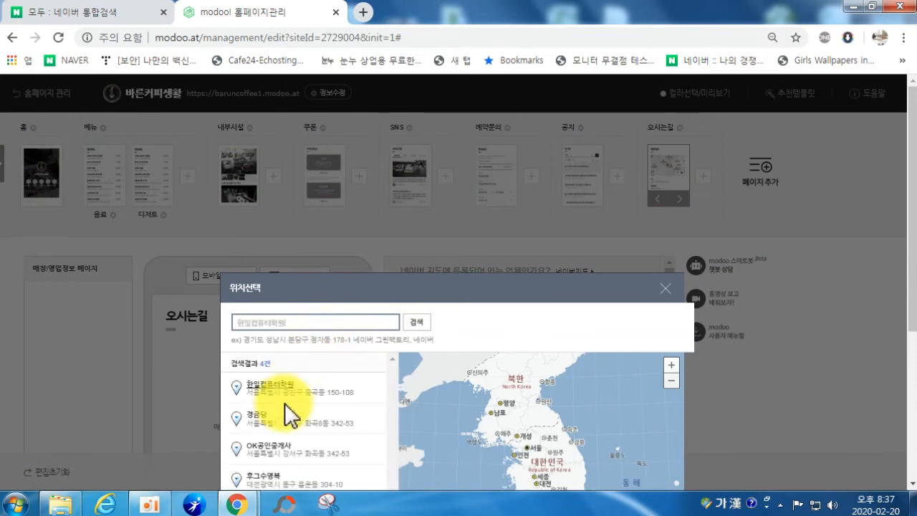
click(283, 392)
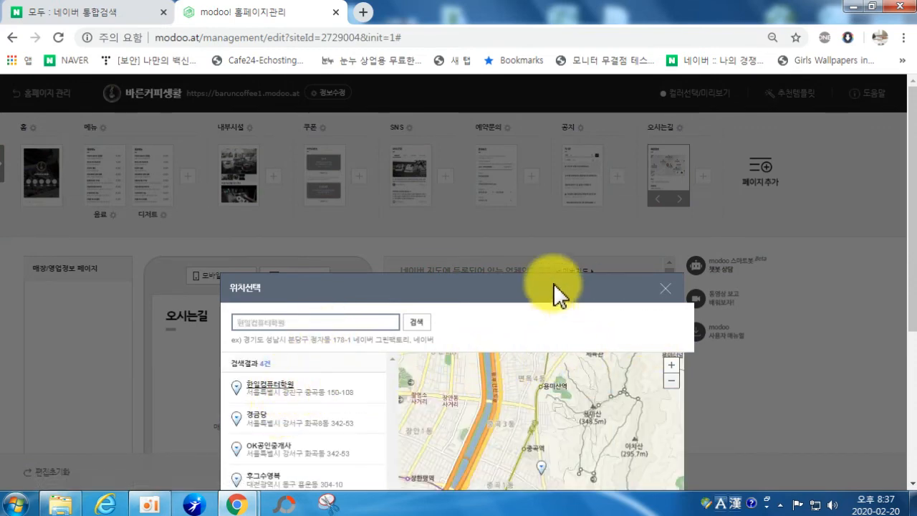
scroll(570, 324, down, 2)
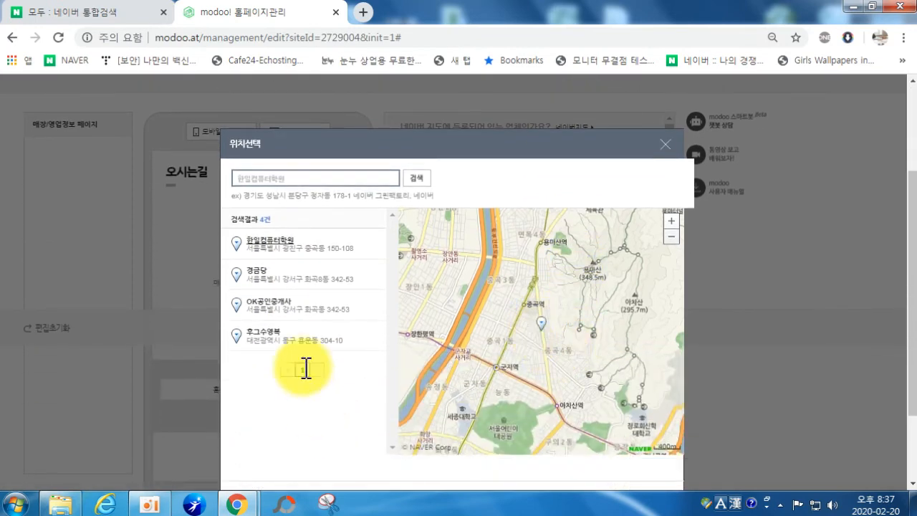
click(270, 245)
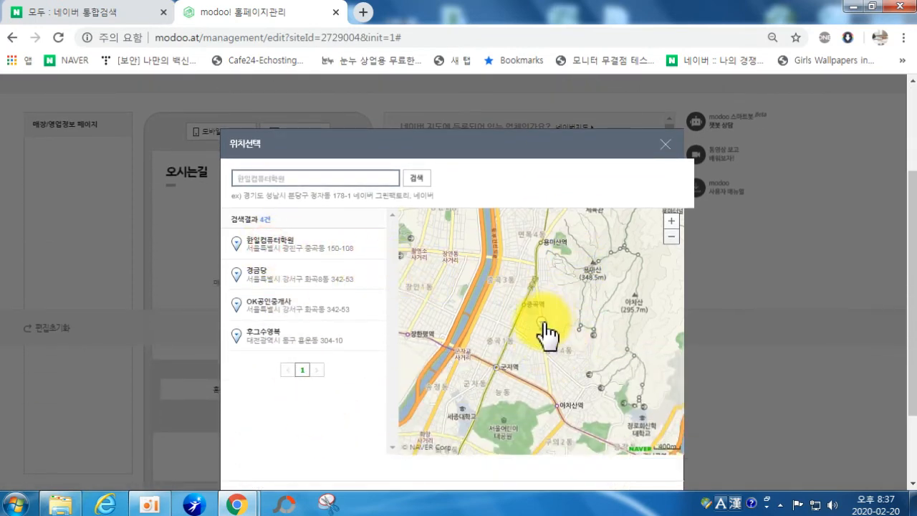
scroll(609, 440, down, 3)
click(272, 244)
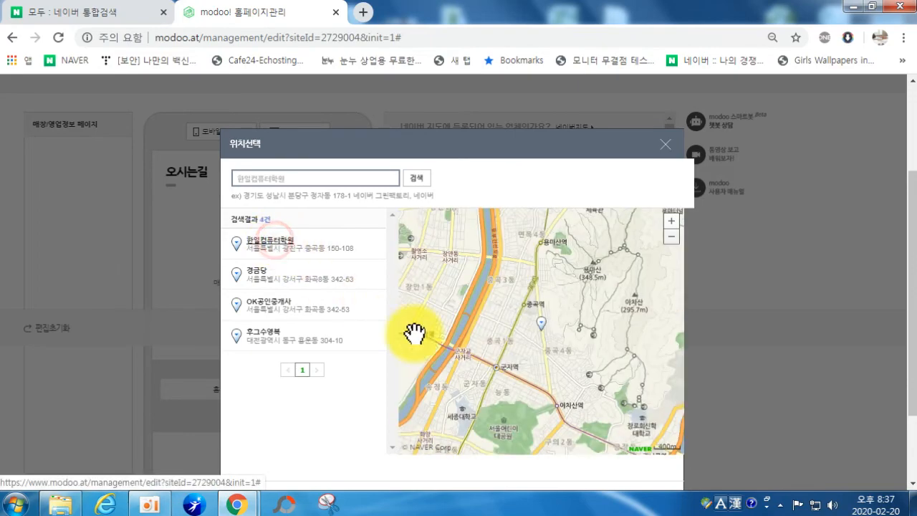
scroll(553, 462, down, 3)
click(427, 398)
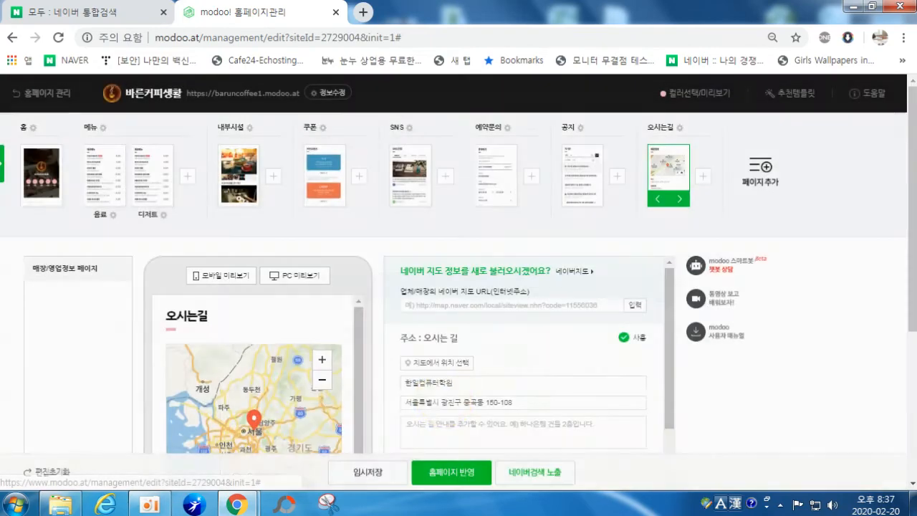
Step: Enter the directions note '세븐일레븐 대원여고점 앞른입니다.' and change the parking info to 주차6대가능
scroll(326, 415, down, 1)
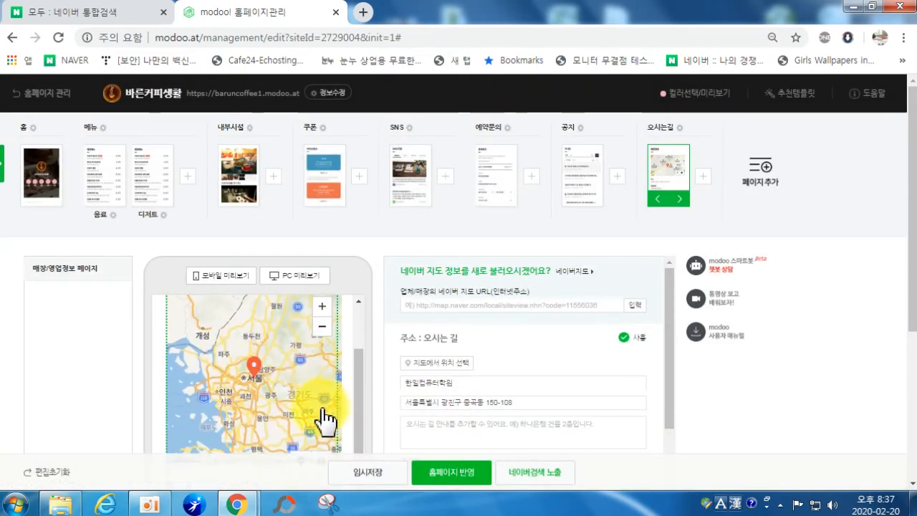
scroll(401, 394, down, 1)
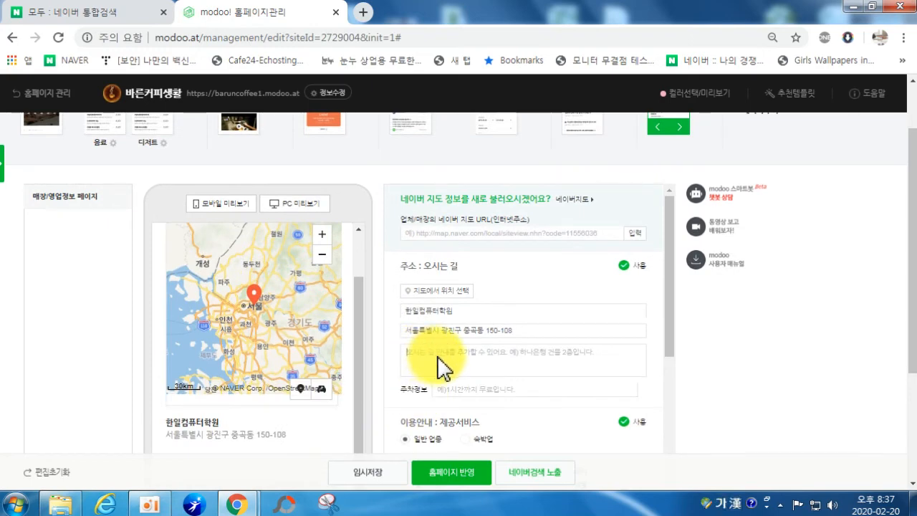
click(440, 357)
text(세븐일레븐 대원여고점 )
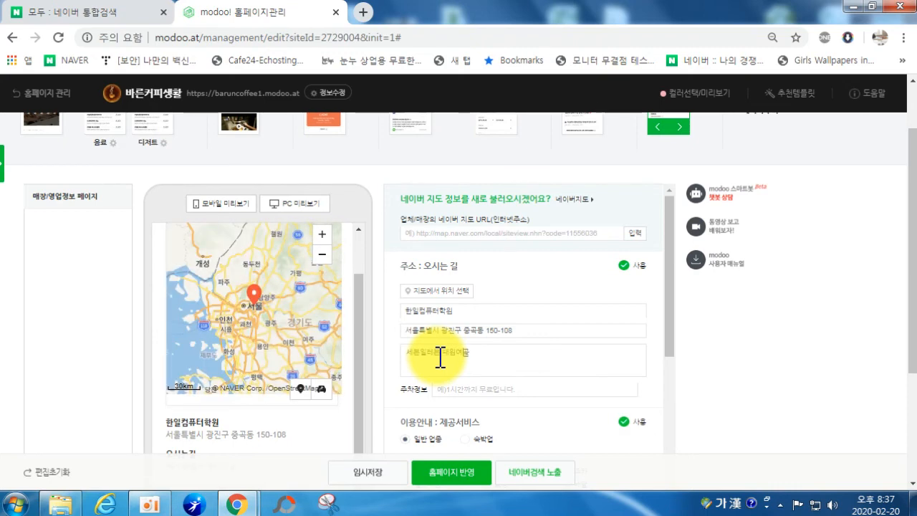
text(앞)
text(른)
text(입니다.)
click(475, 389)
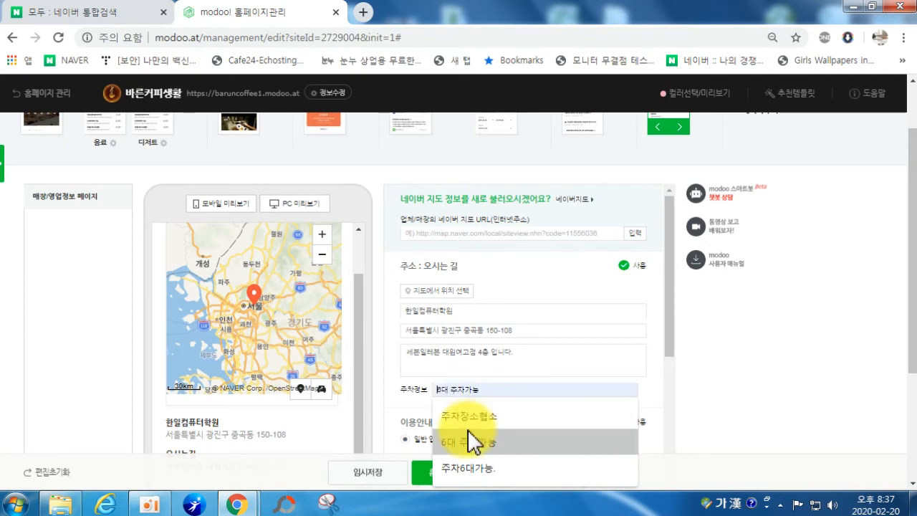
click(464, 416)
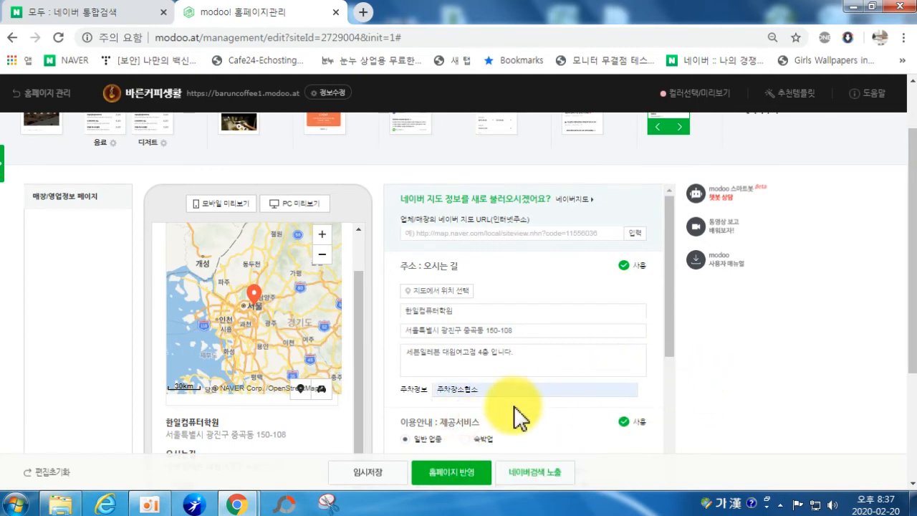
scroll(588, 386, down, 3)
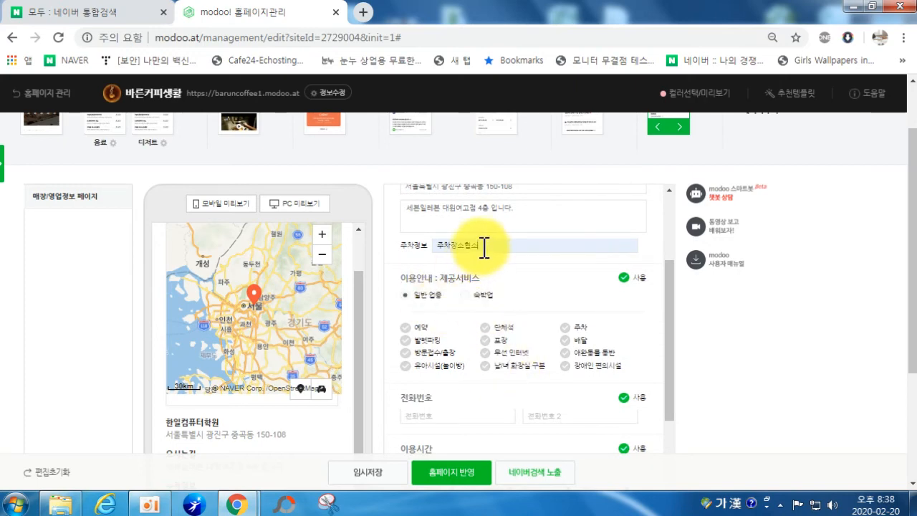
key(BackSpace)
key(BackSpace)
key(BackSpace)
key(BackSpace)
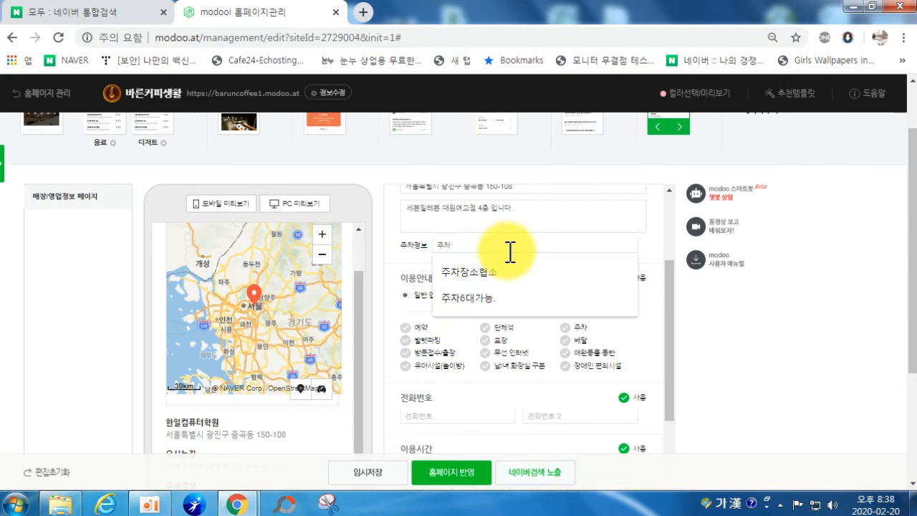
text(6대)
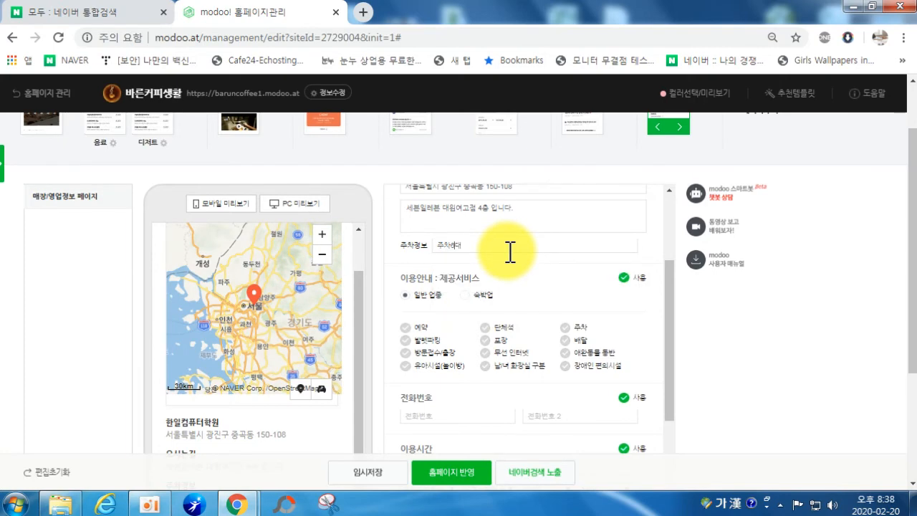
text(가능.)
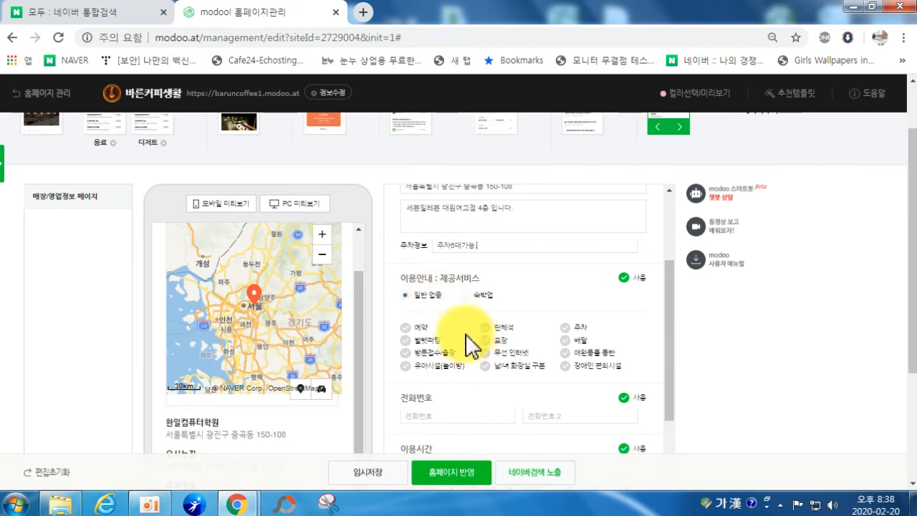
Step: Tick 예약, 단체석, 주차 and 무선 인터넷 under 제공서비스
click(419, 327)
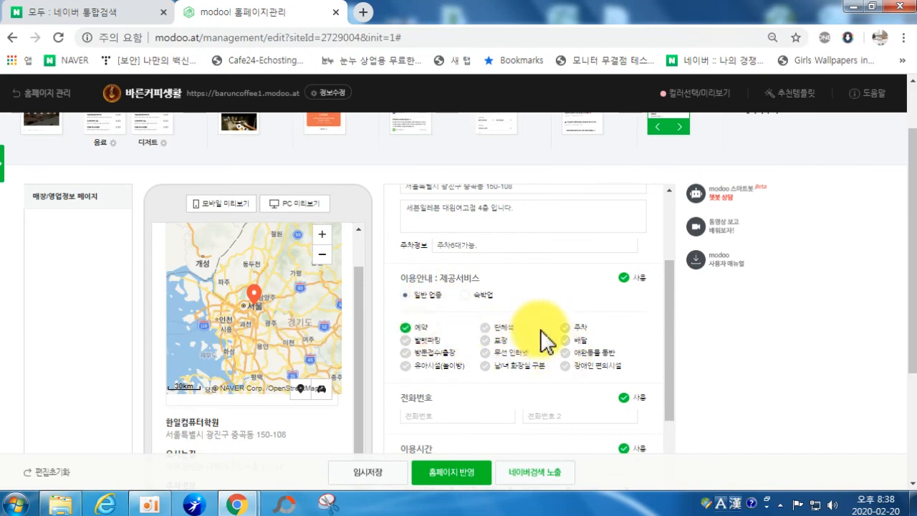
click(501, 328)
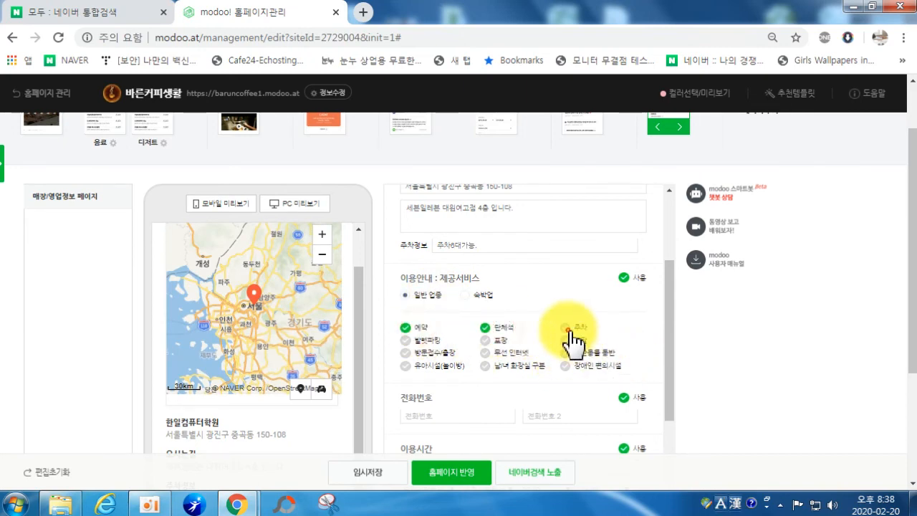
click(571, 331)
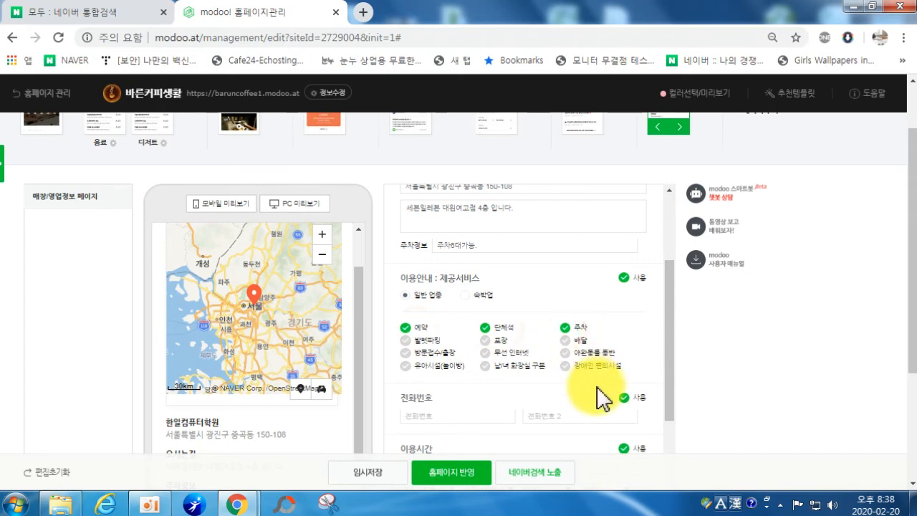
click(485, 355)
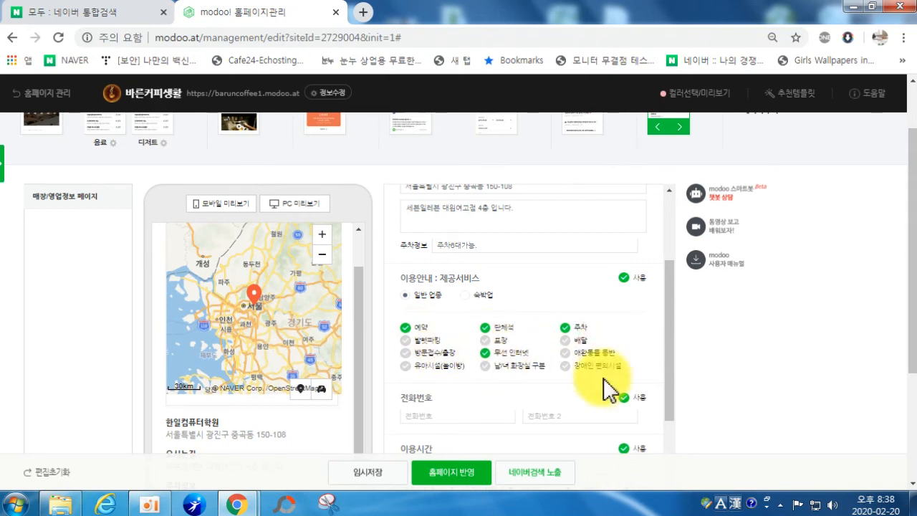
scroll(623, 348, down, 1)
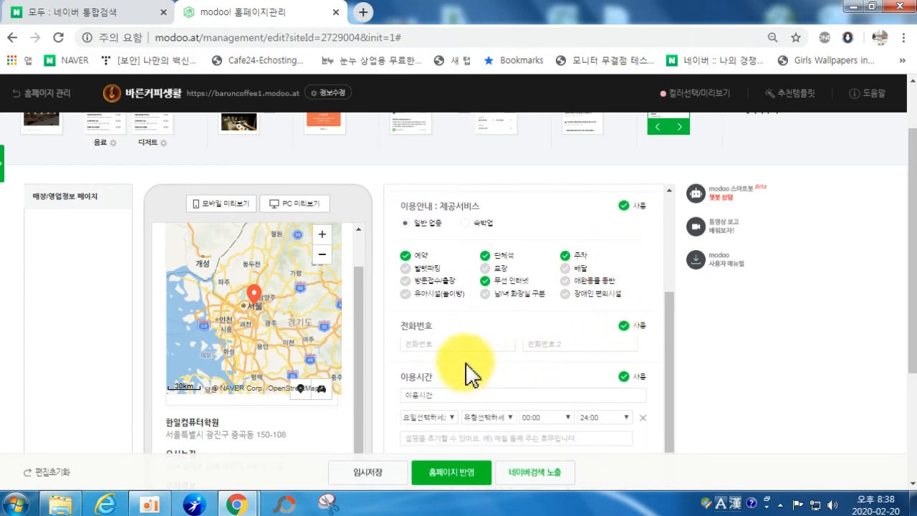
Step: Fill the 전화번호 field with the store's saved phone number
click(445, 343)
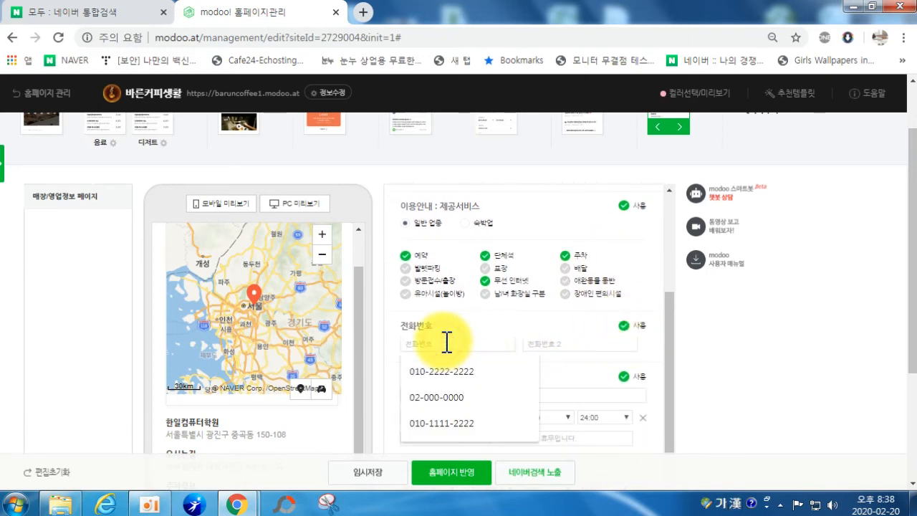
click(445, 372)
click(626, 326)
scroll(421, 397, down, 2)
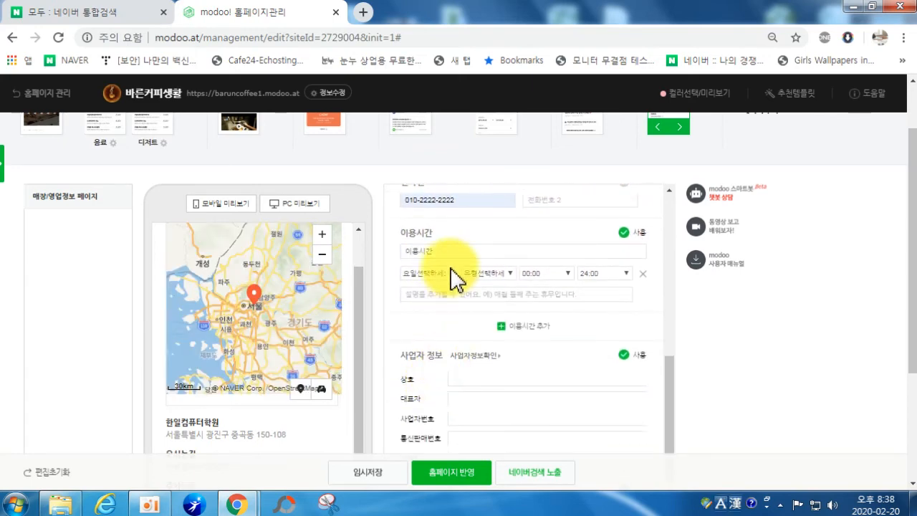
Step: Set the first 이용시간 entry to 평일, 시간입력 10:00–22:00
click(429, 274)
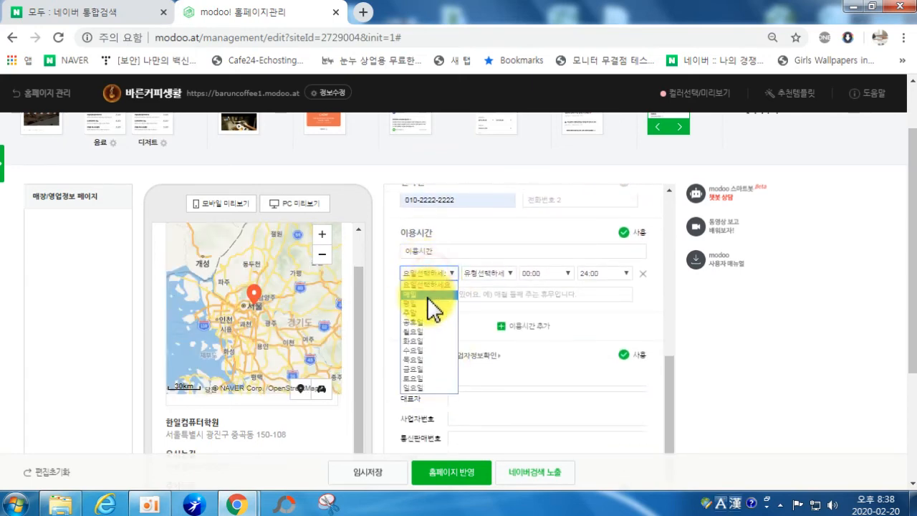
click(426, 304)
click(500, 276)
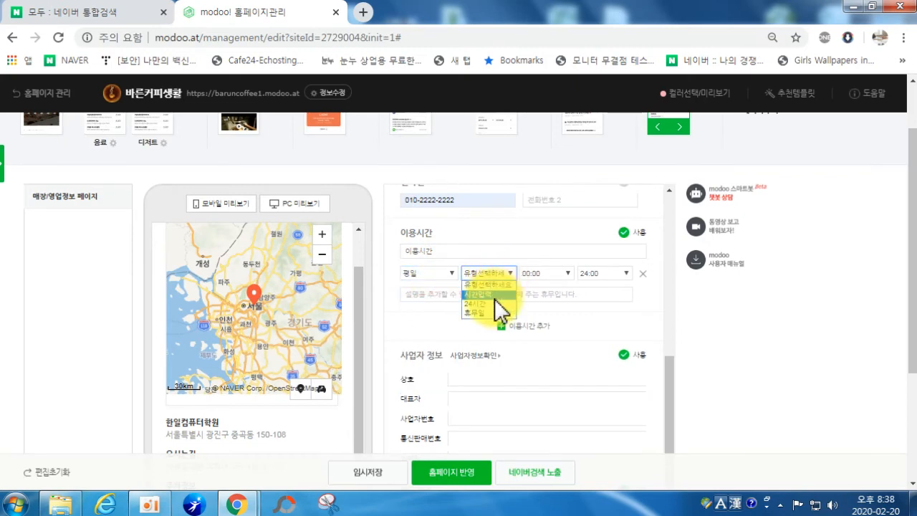
click(493, 298)
click(546, 275)
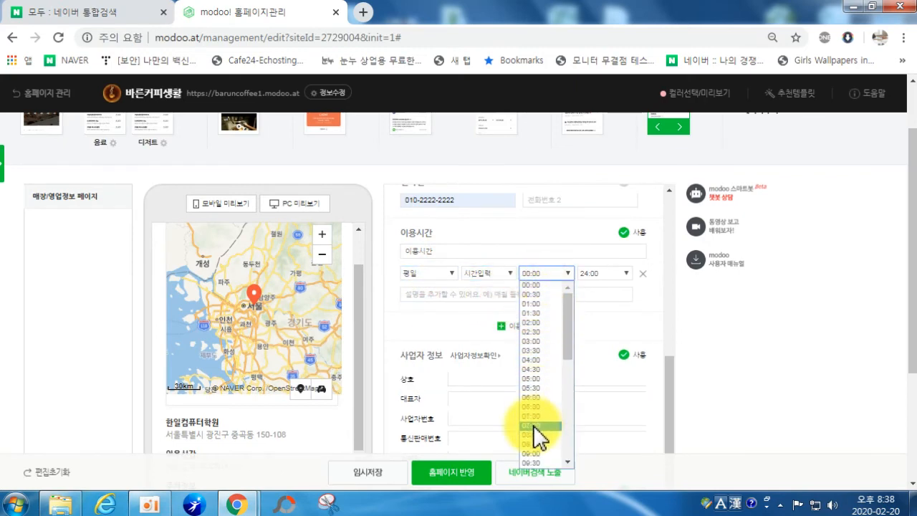
scroll(543, 459, down, 4)
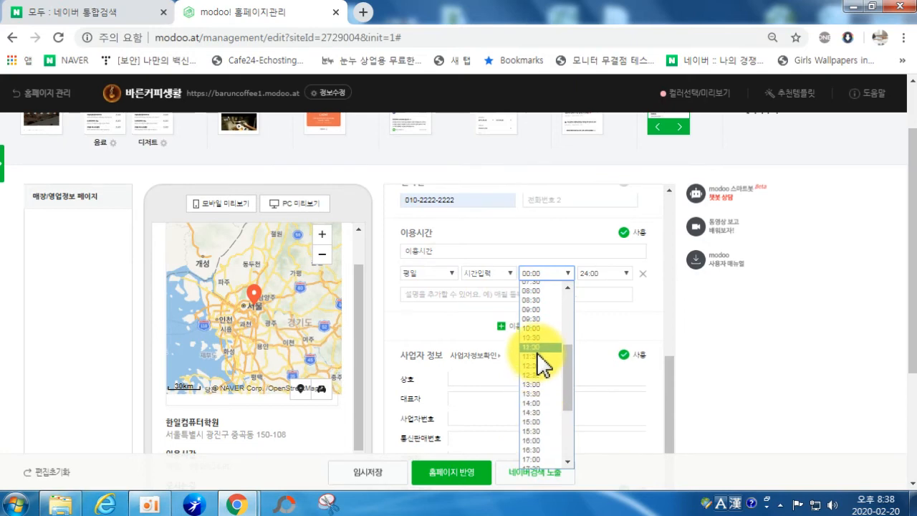
click(538, 329)
click(612, 273)
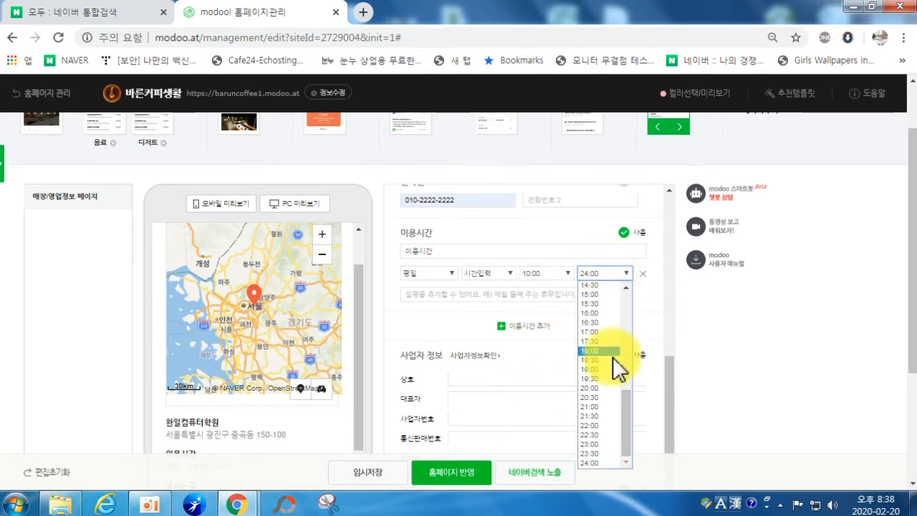
click(601, 426)
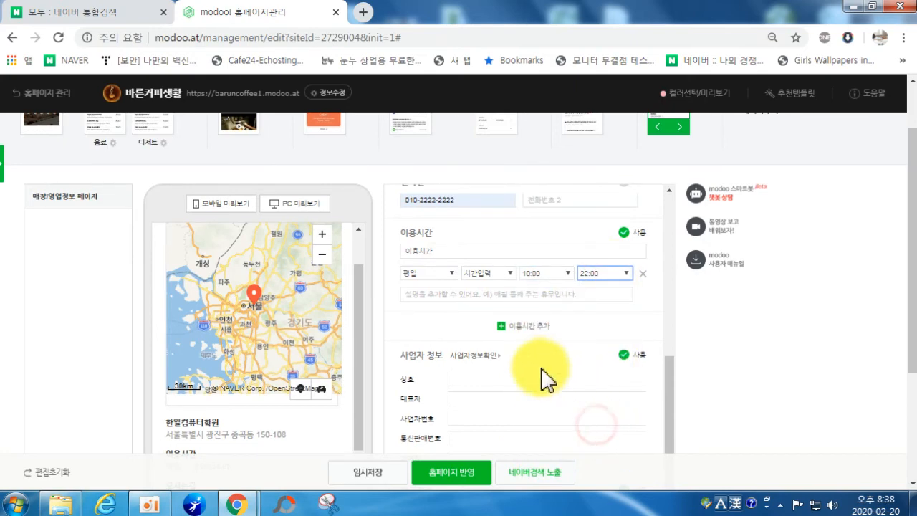
Step: Add a 토요일 opening-hours entry from 10:00 to 15:00
click(527, 326)
click(447, 317)
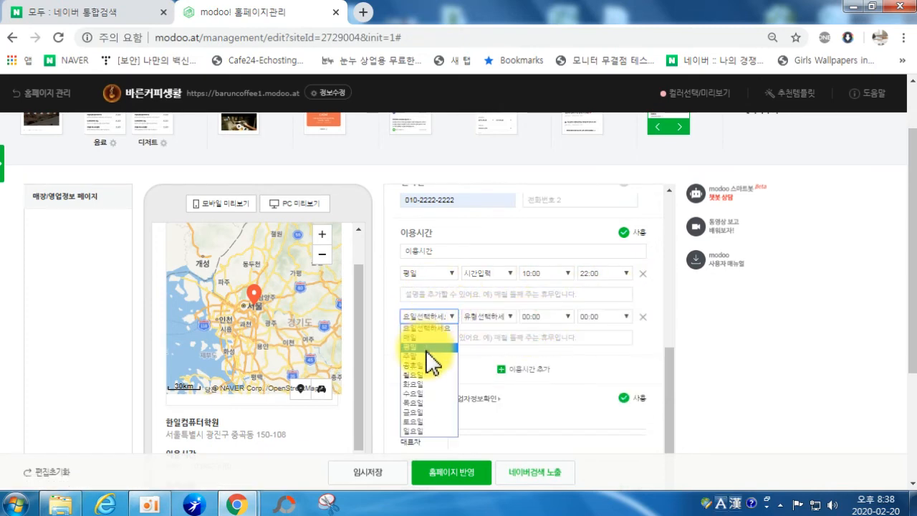
click(423, 421)
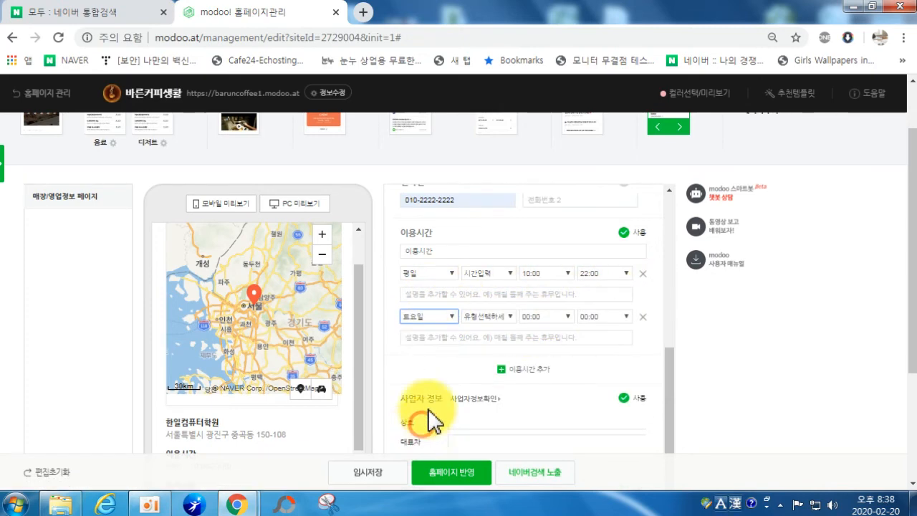
click(494, 316)
click(475, 348)
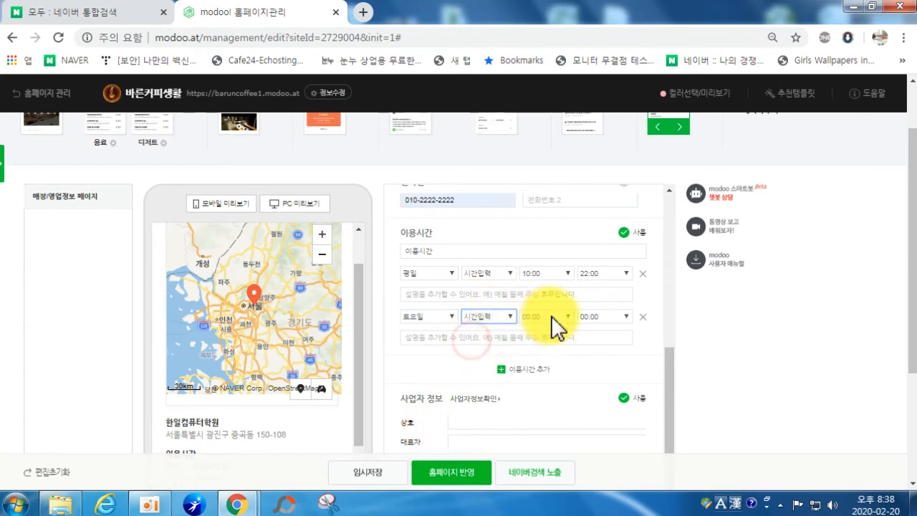
click(550, 316)
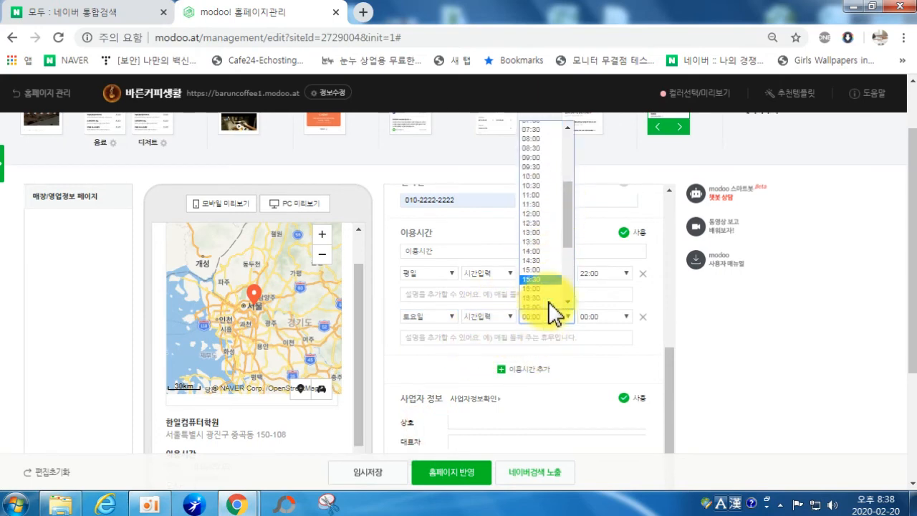
click(540, 153)
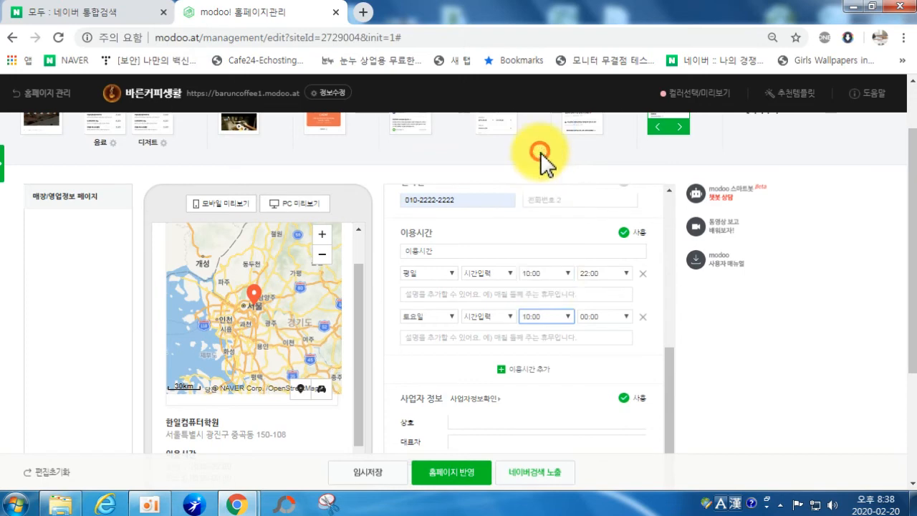
click(605, 317)
scroll(597, 267, down, 3)
scroll(598, 269, up, 5)
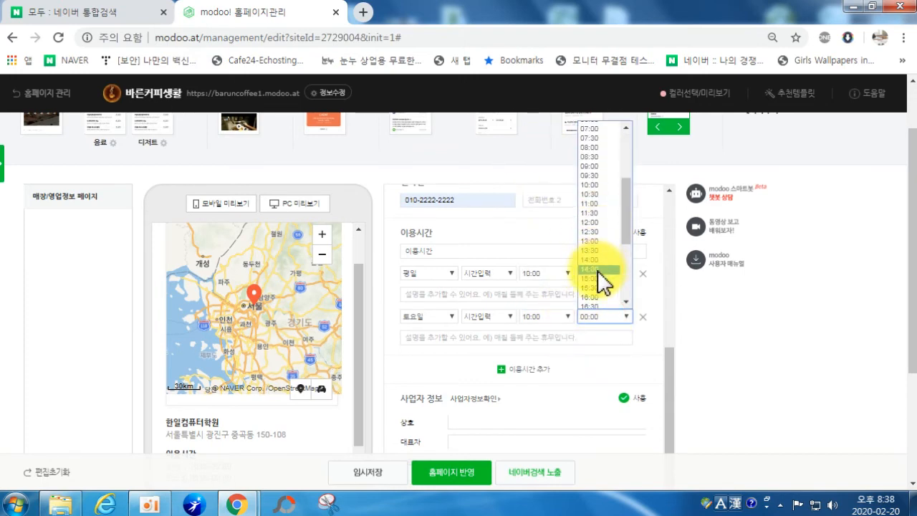
click(599, 288)
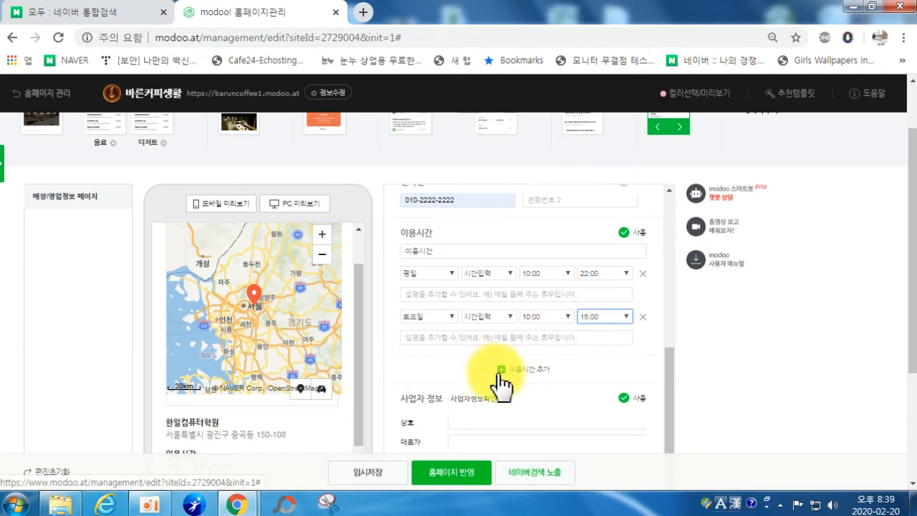
Step: Add a 일요일 opening-hours entry from 12:00 to 15:00
click(501, 374)
click(423, 360)
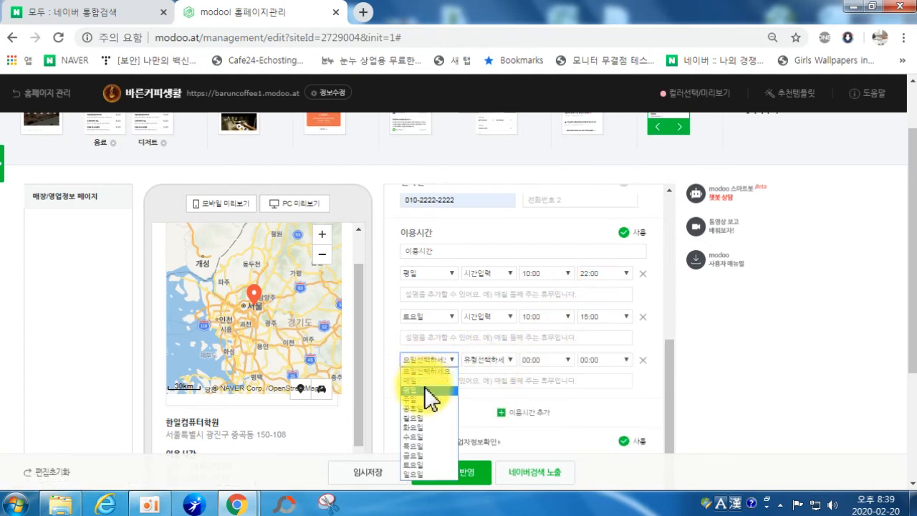
click(432, 474)
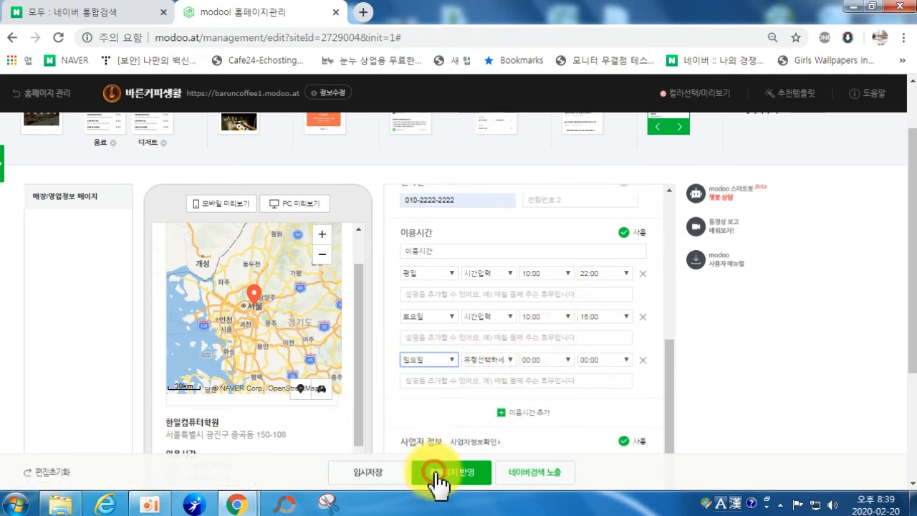
click(542, 362)
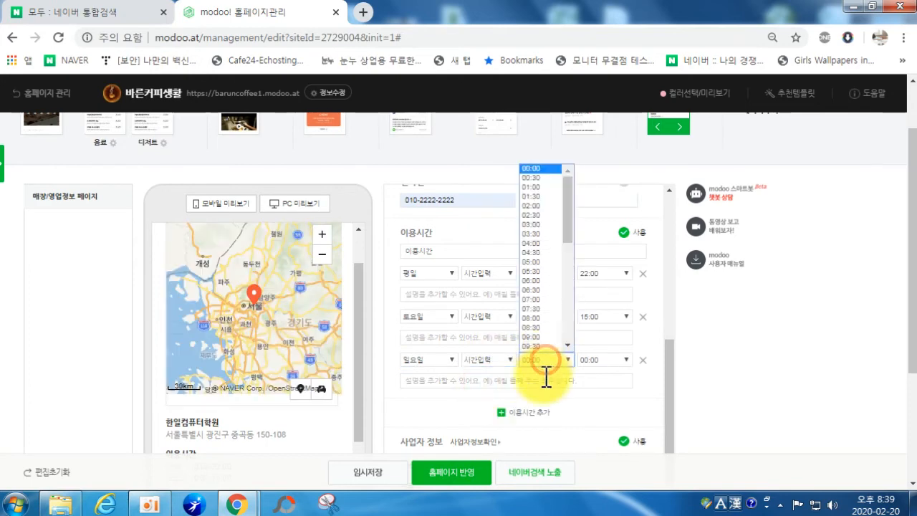
scroll(541, 301, down, 3)
click(538, 251)
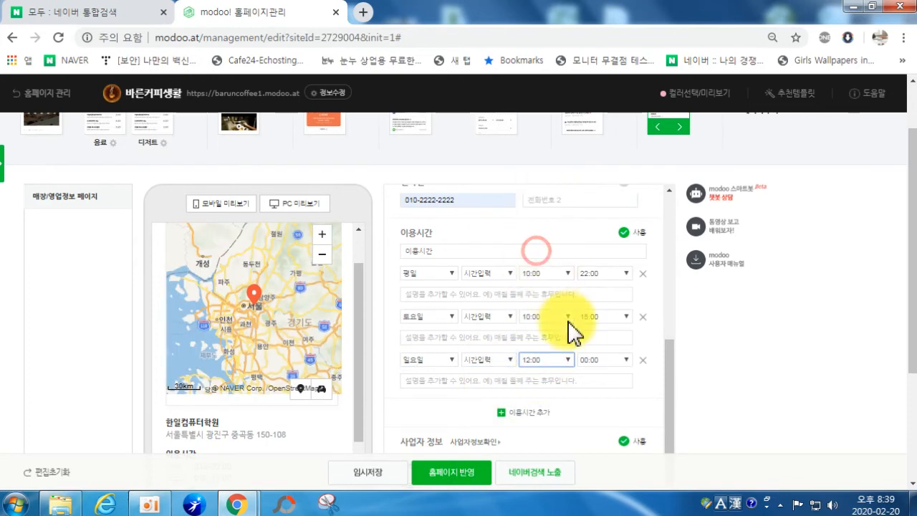
click(591, 359)
scroll(603, 300, down, 3)
scroll(603, 299, down, 2)
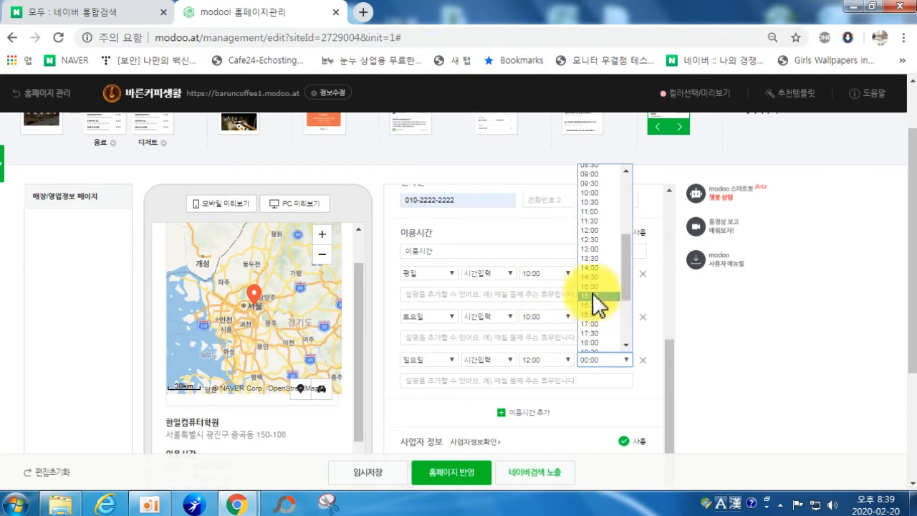
click(594, 303)
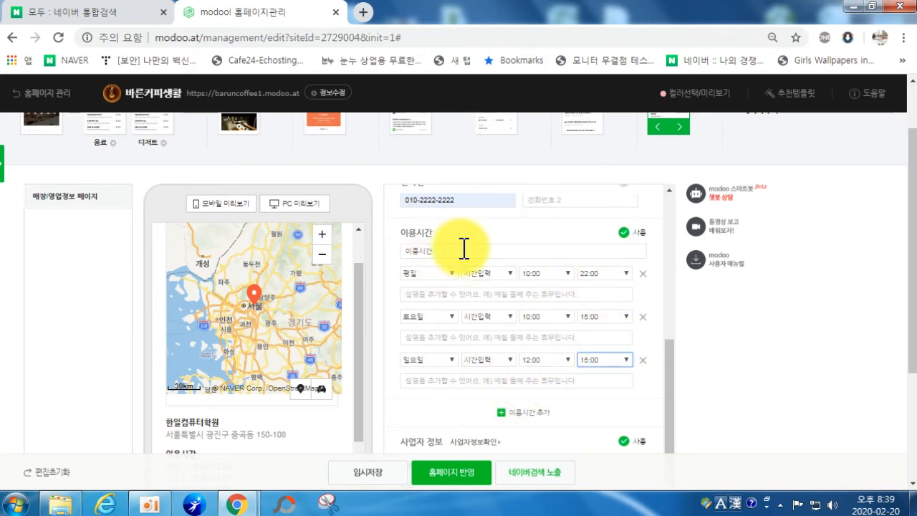
Step: Write the class-inquiry note '문의바람' under Sunday and paste it into the Saturday description
click(436, 384)
text(일)
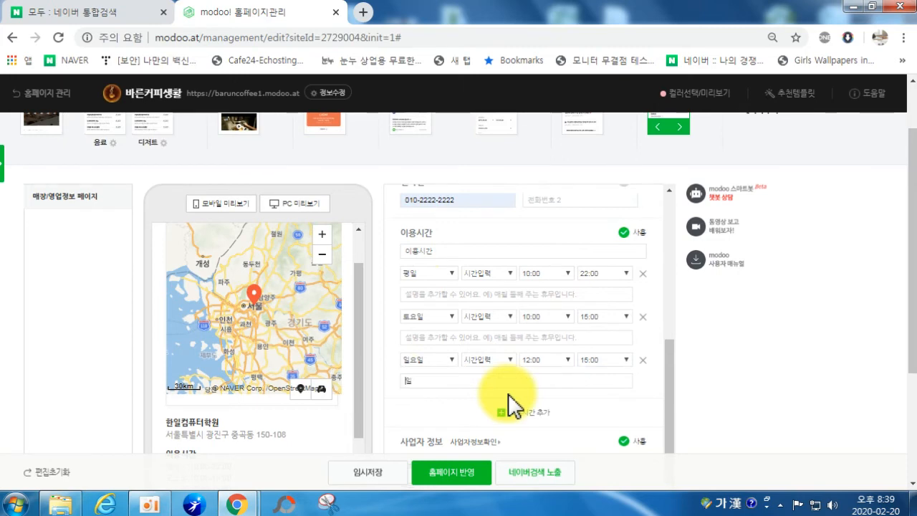
text(요일 식업은 )
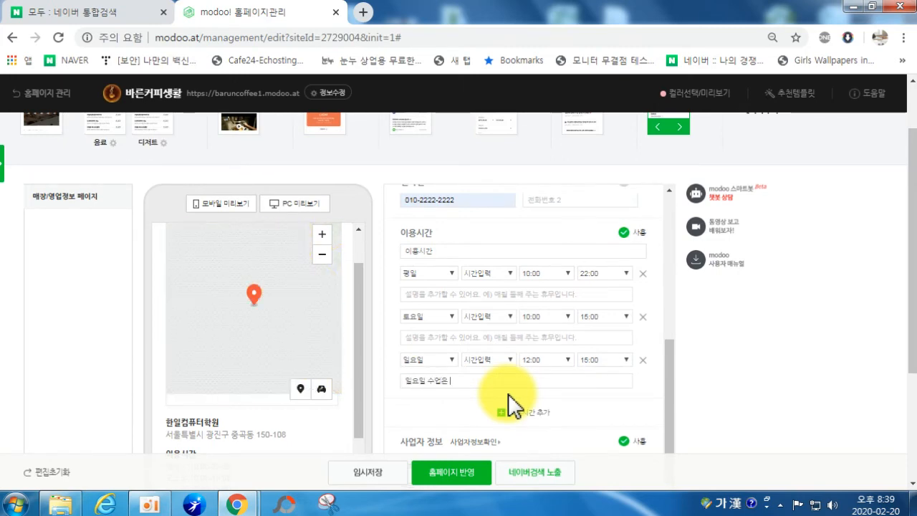
text(문의바라ㅁ)
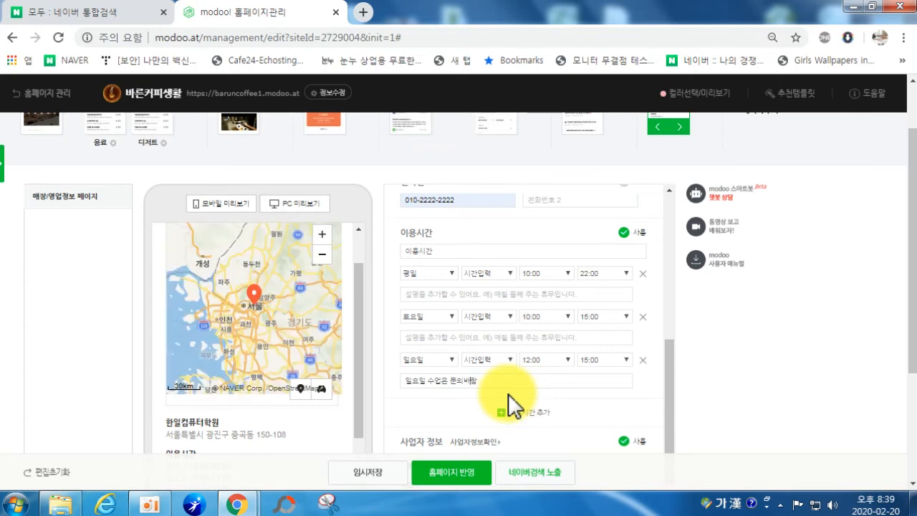
drag(497, 382, 379, 395)
key(ctrl+c)
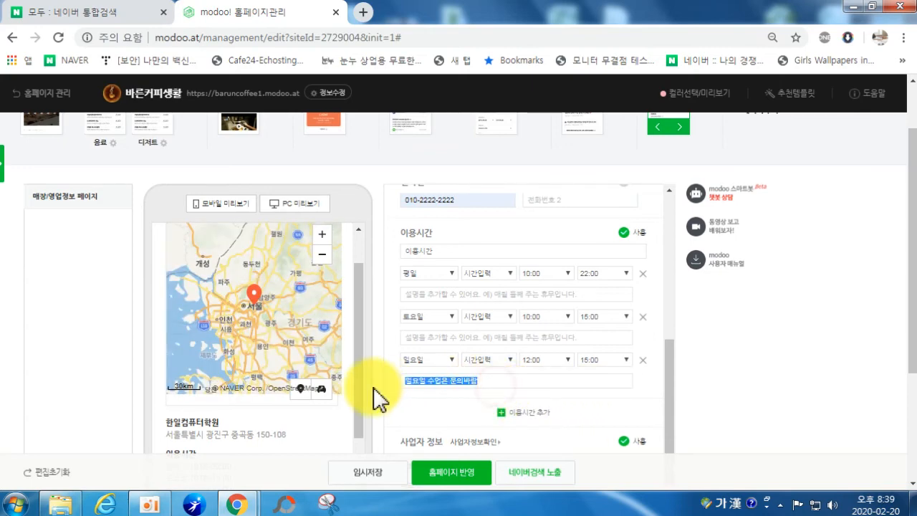
click(414, 337)
key(ctrl+v)
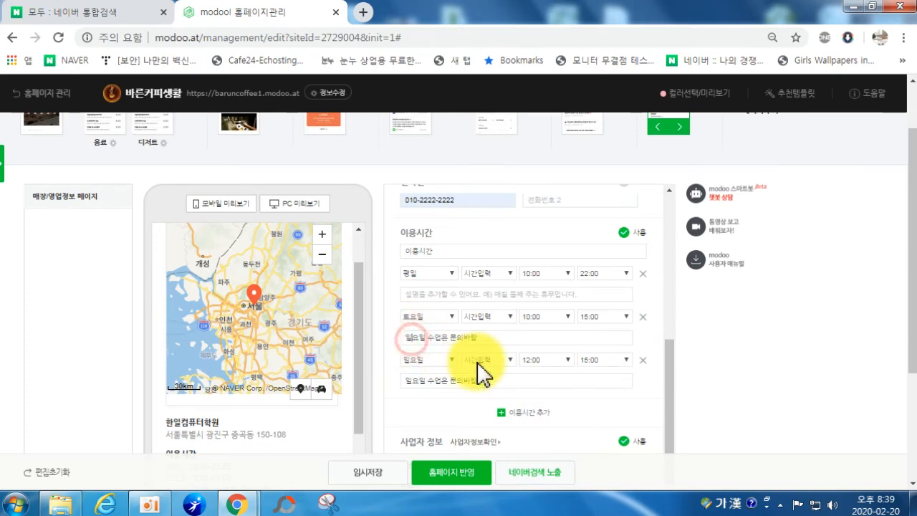
Step: Uncheck 사용 for the 사업자 정보 and 입금계좌 sections
scroll(502, 387, down, 3)
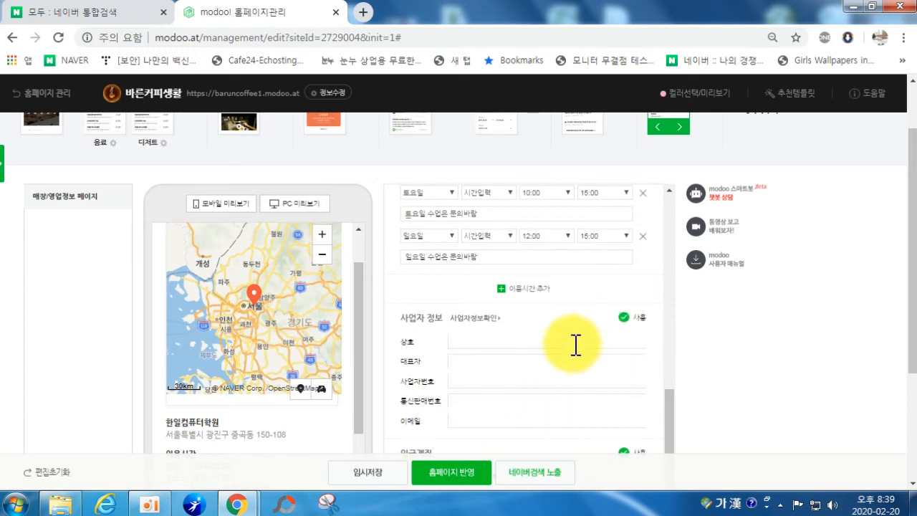
click(624, 318)
scroll(580, 398, down, 3)
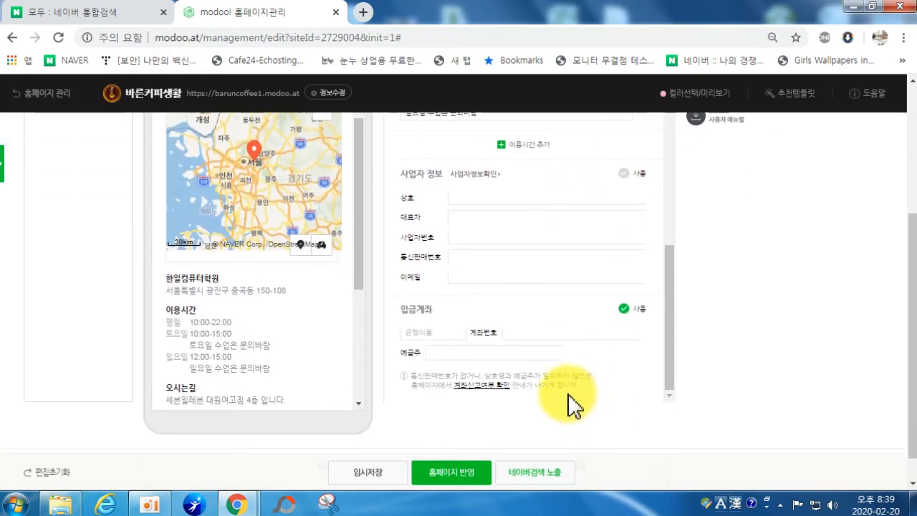
click(627, 316)
drag(360, 297, 379, 246)
scroll(802, 329, down, 1)
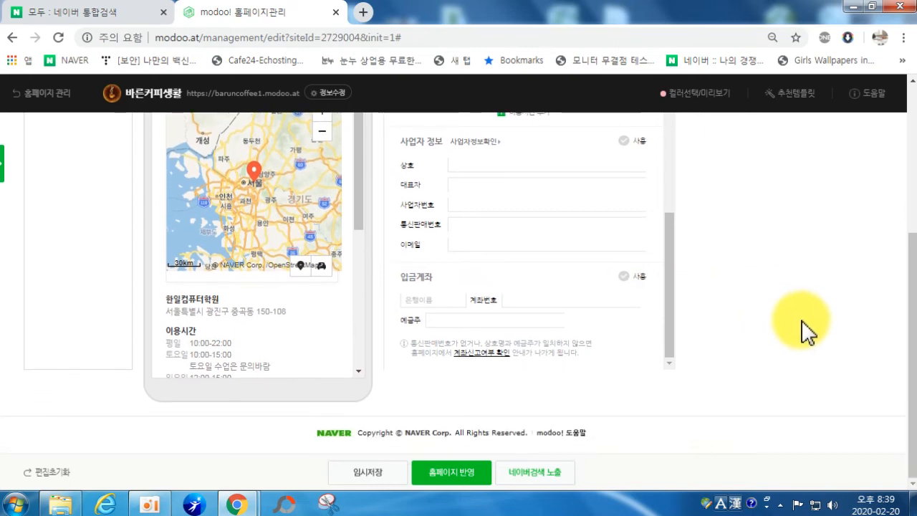
scroll(659, 360, up, 3)
Step: Save the 오시는길 edits with 임시저장 and close the saved confirmation
click(360, 474)
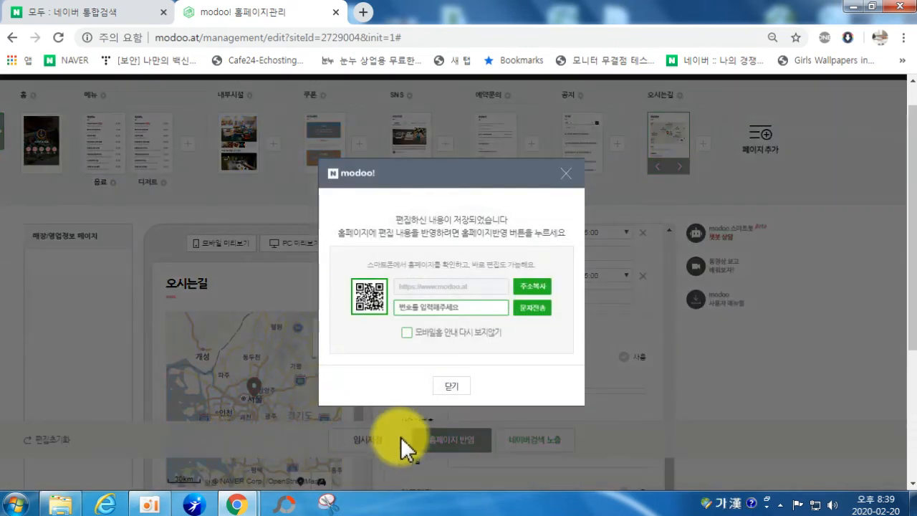
click(442, 396)
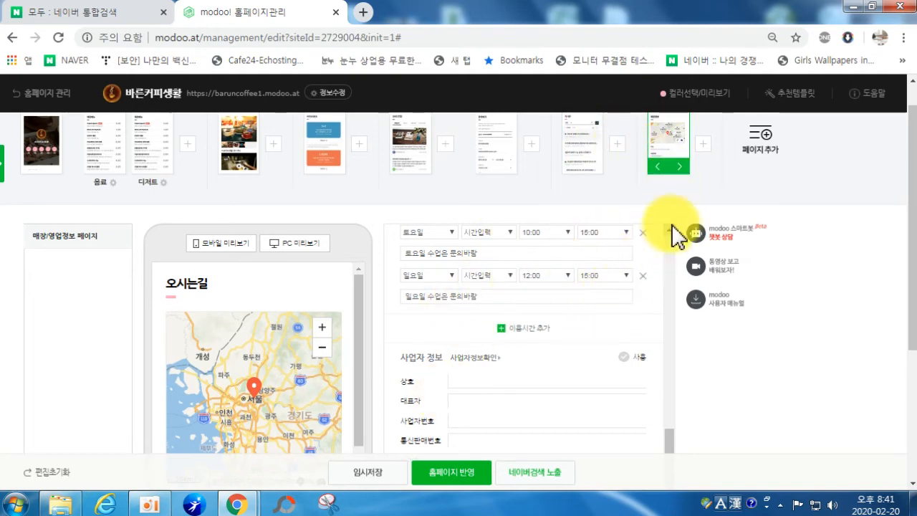
scroll(777, 172, up, 1)
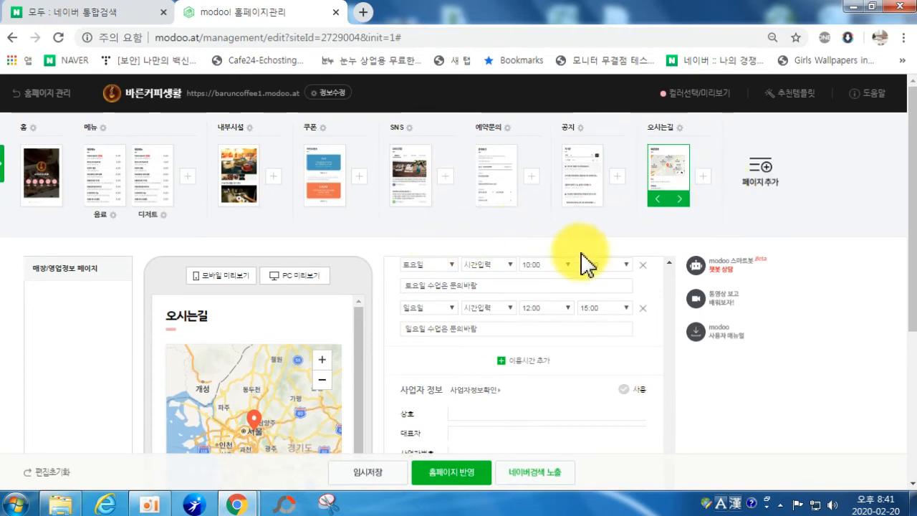
Step: Add a 스케줄(캘린더) page from 기능 페이지 after 오시는길
click(759, 183)
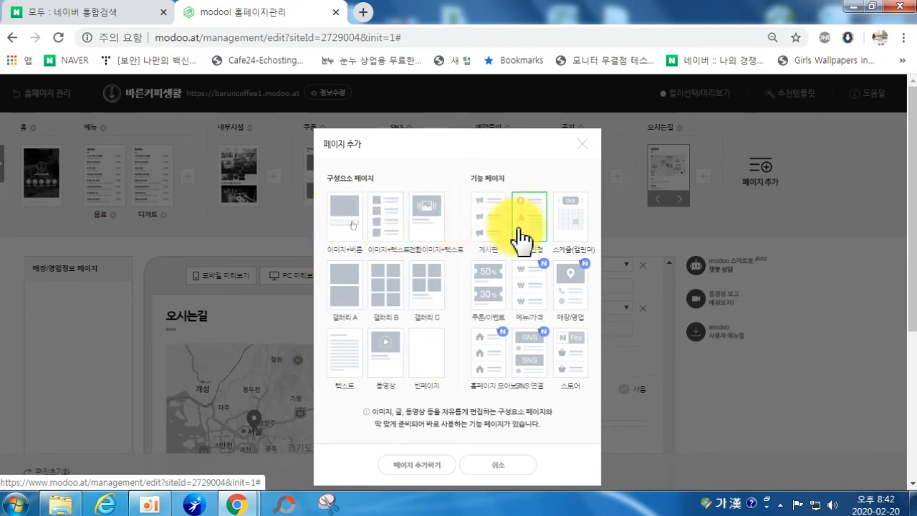
click(571, 224)
click(407, 467)
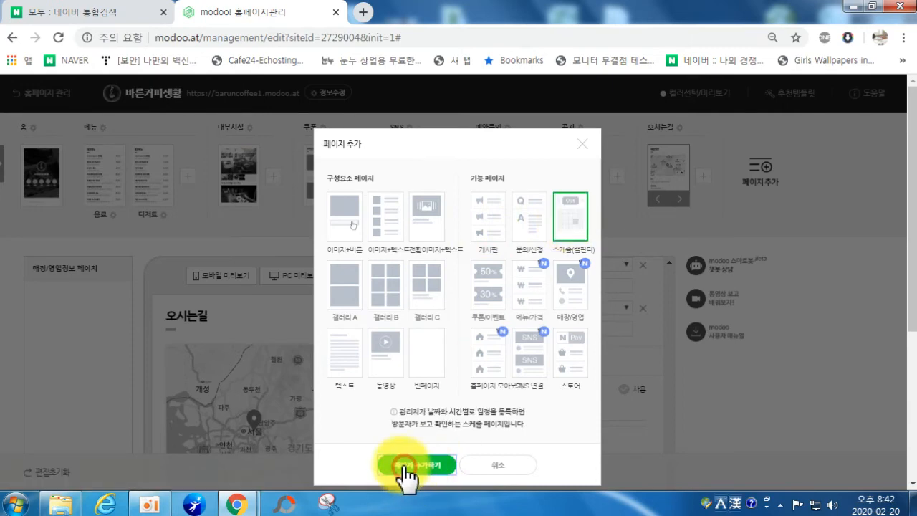
scroll(354, 479, down, 2)
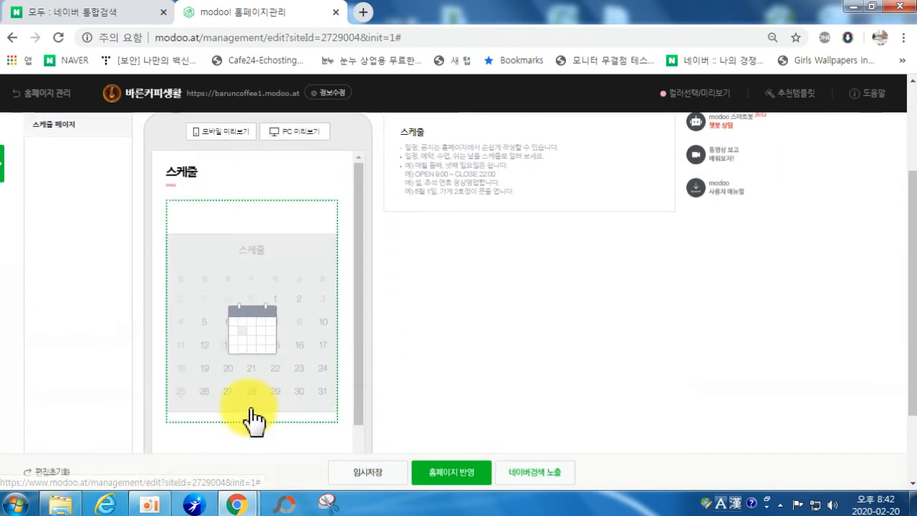
scroll(386, 259, up, 1)
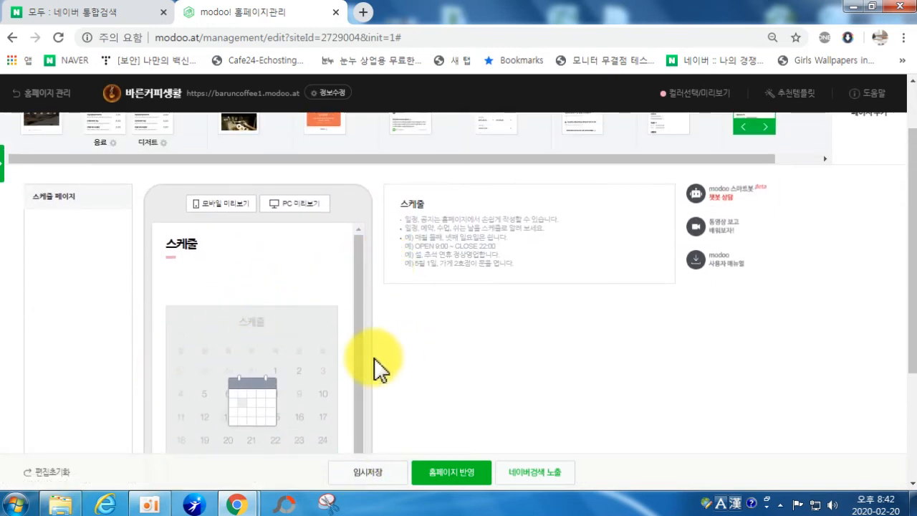
scroll(296, 347, up, 2)
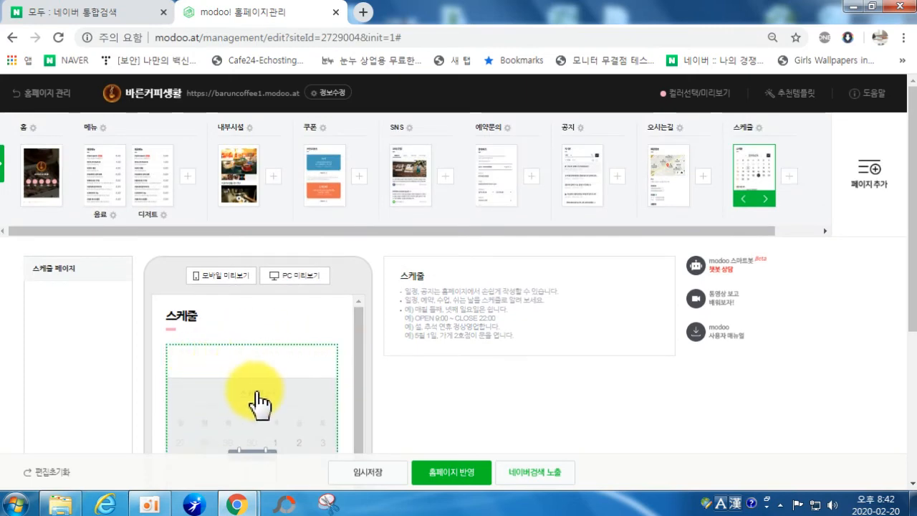
Step: Add a 홈페이지 모아보기 page after the 스케줄 page
click(855, 175)
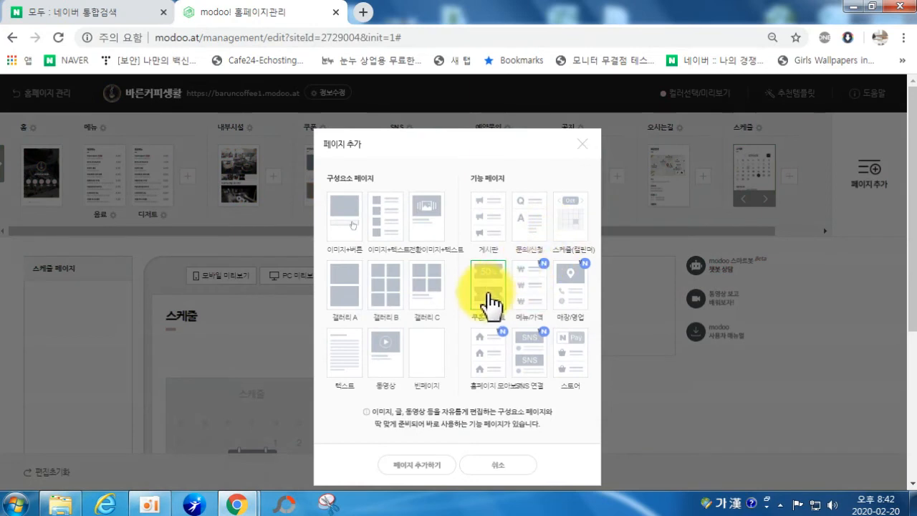
click(489, 362)
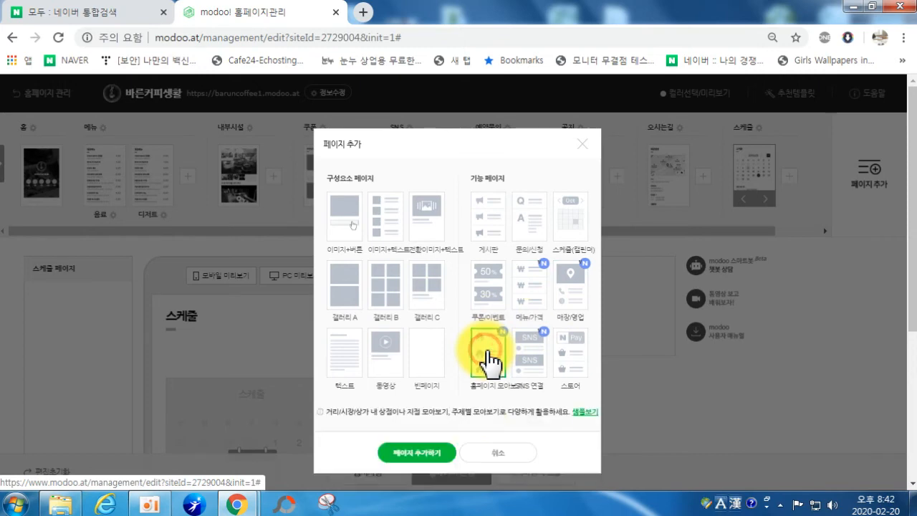
click(442, 464)
scroll(528, 369, down, 1)
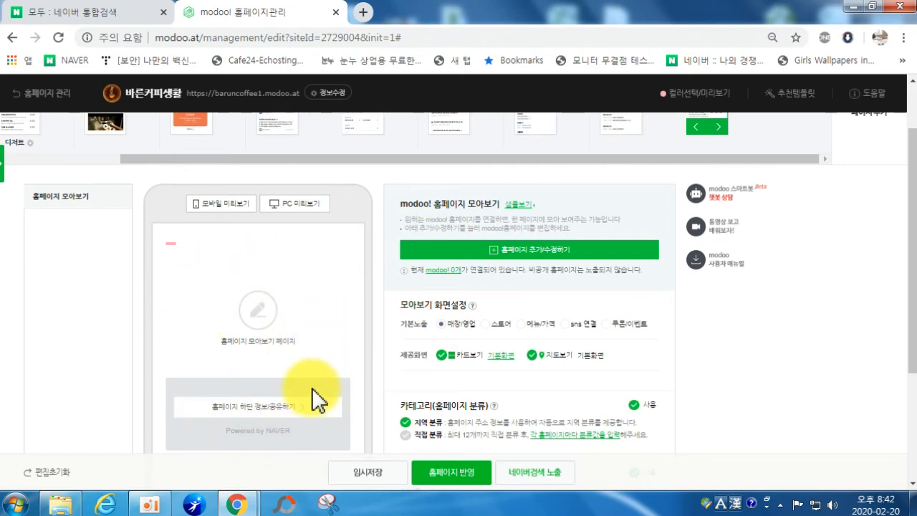
scroll(429, 330, up, 1)
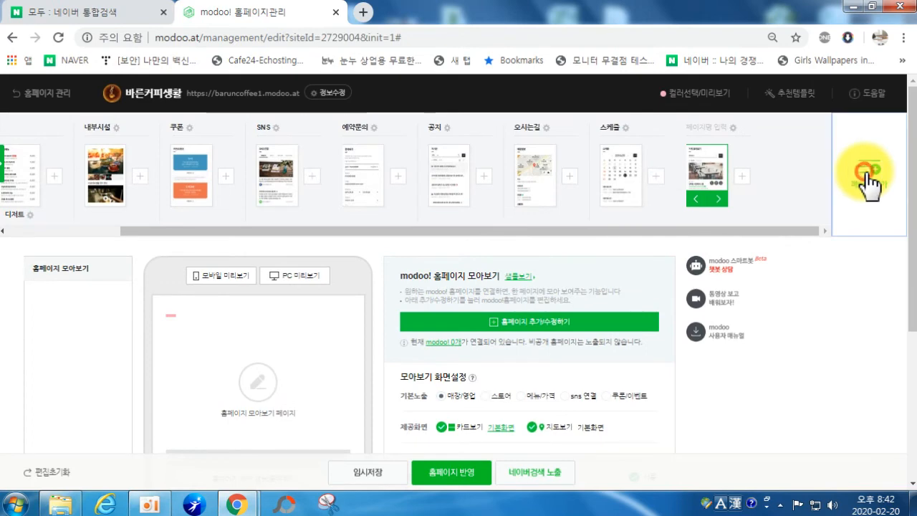
Step: Link 한일컴퓨터학원 and 과외뱅크탑(TOP)과외 to the 홈페이지 모아보기 page and save
click(867, 176)
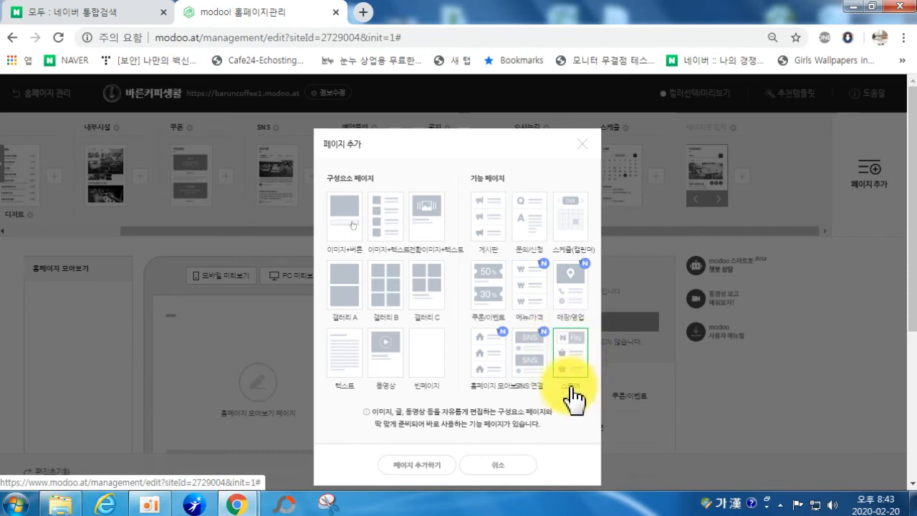
click(494, 462)
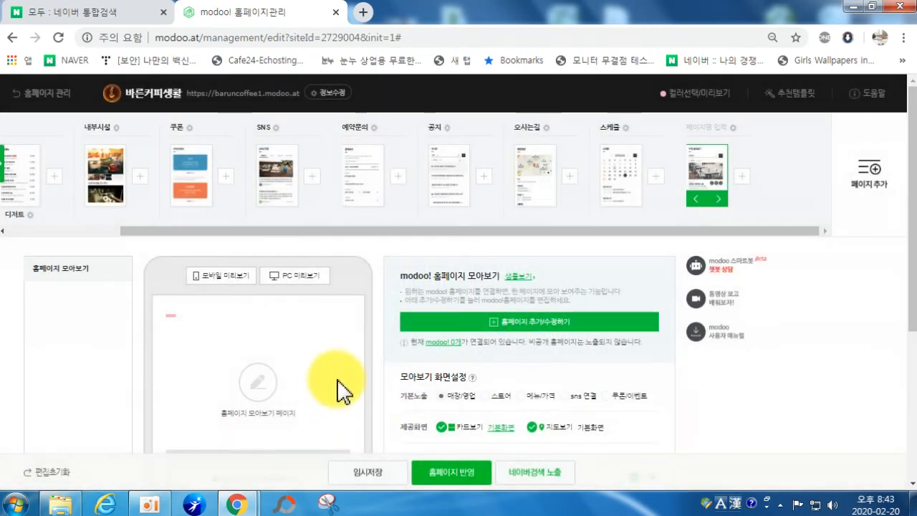
scroll(401, 365, down, 2)
scroll(423, 337, up, 4)
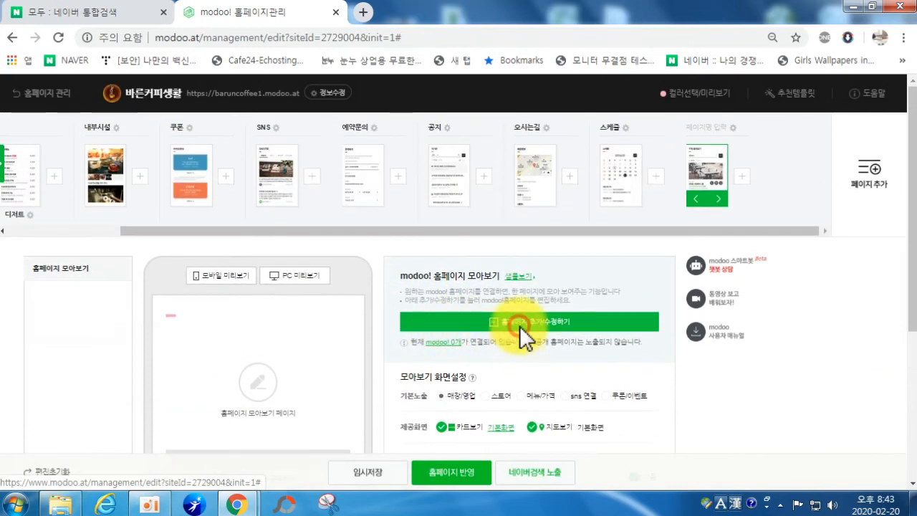
click(520, 326)
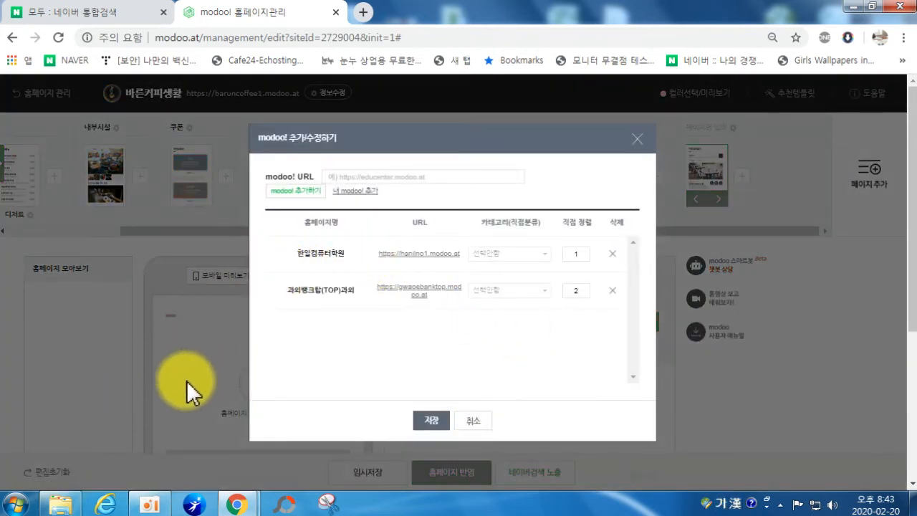
click(432, 419)
Step: Turn 직접 분류 on and then back off
scroll(315, 380, down, 2)
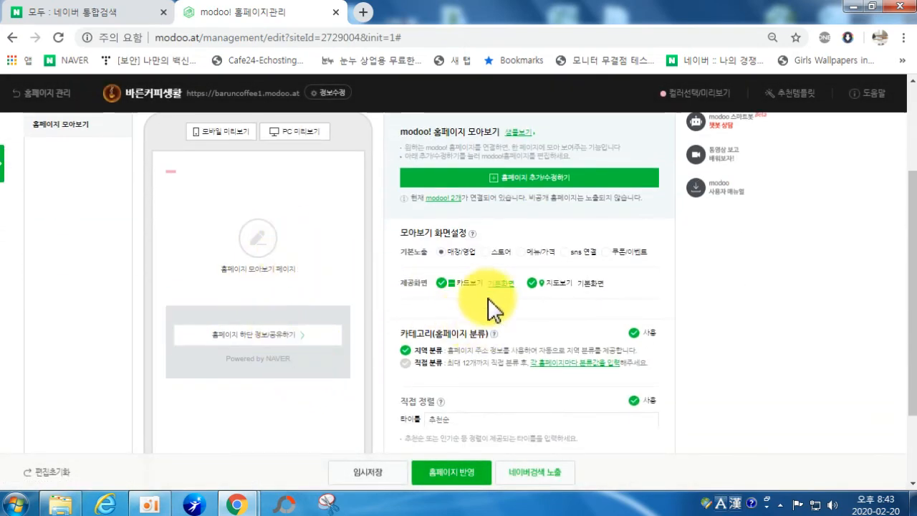
click(426, 366)
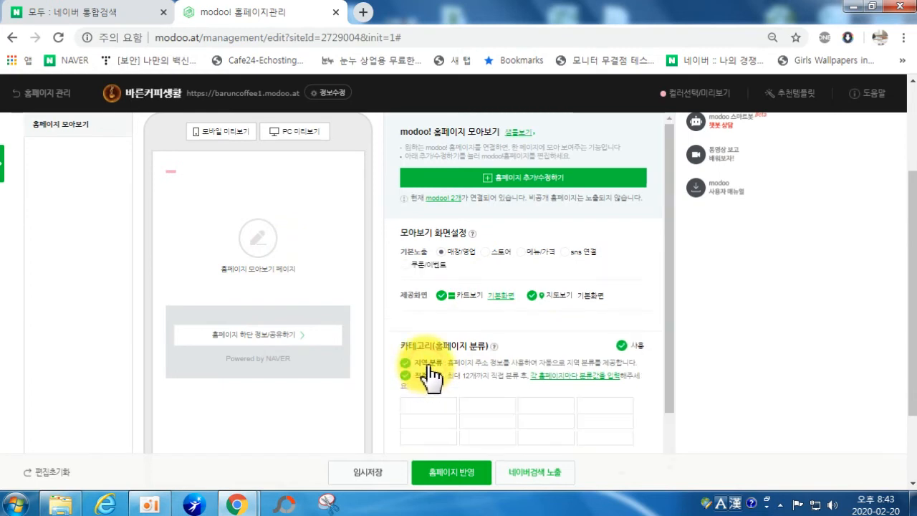
click(427, 376)
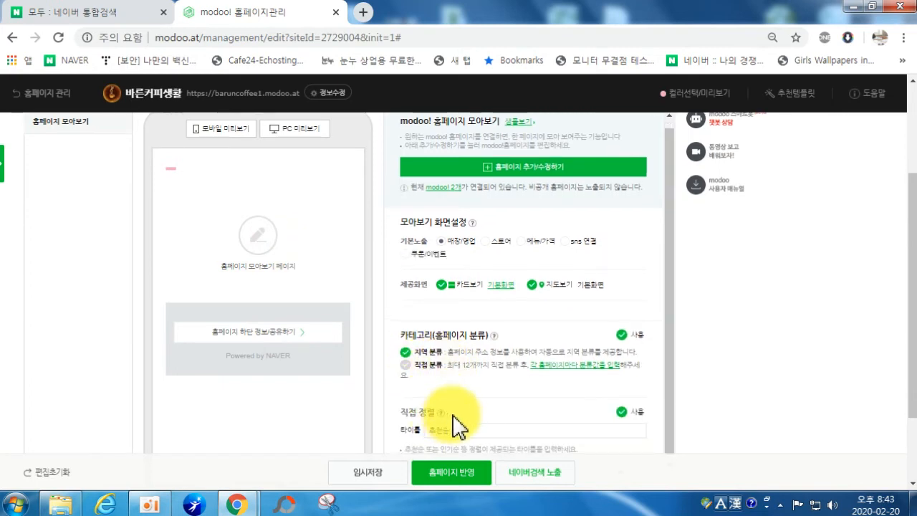
scroll(404, 294, down, 2)
scroll(528, 303, up, 5)
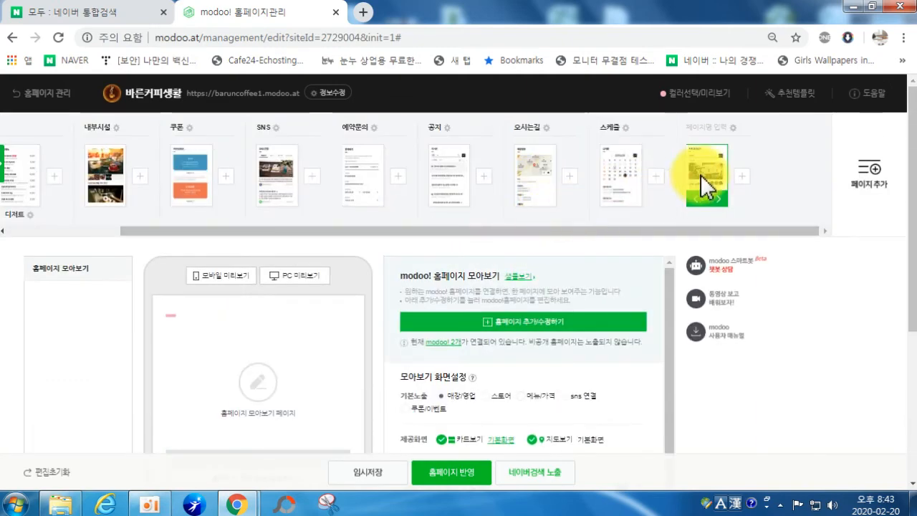
Step: Return to the 홈 page and scroll to the 버튼 section of 기본편집
drag(461, 232, 115, 265)
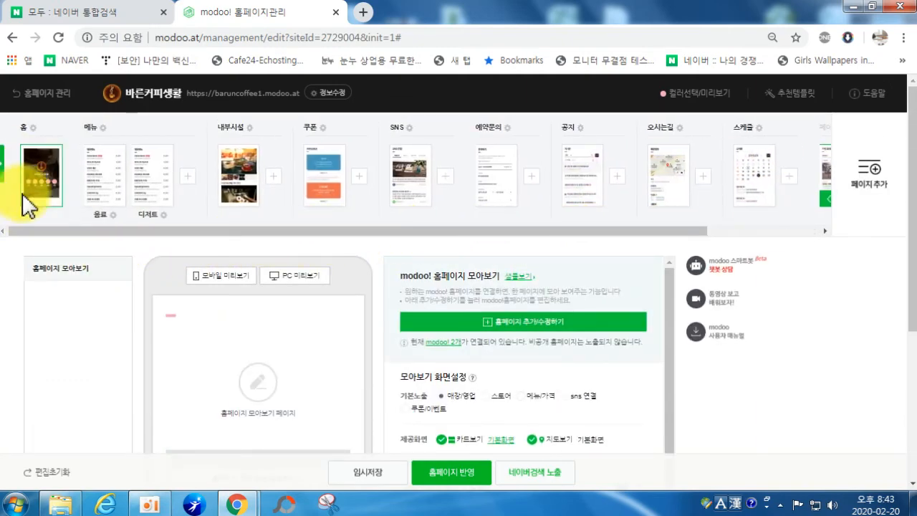
click(42, 194)
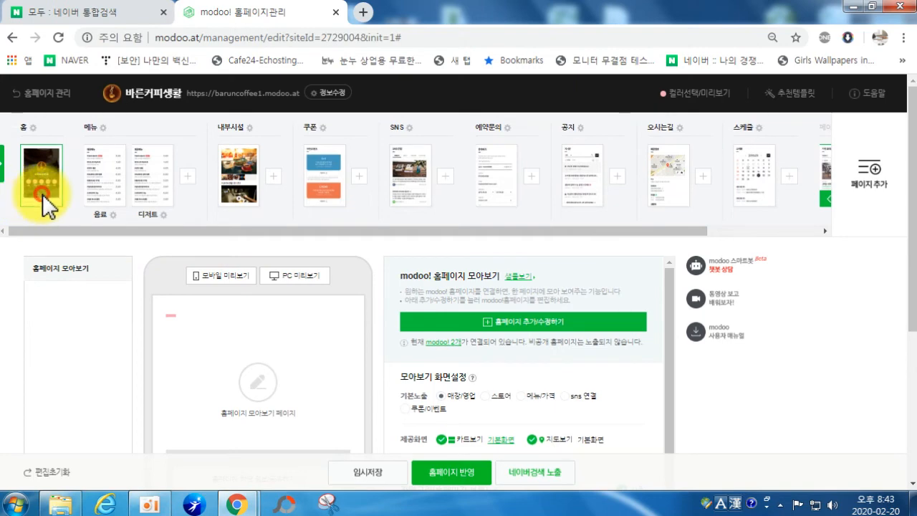
scroll(372, 287, down, 3)
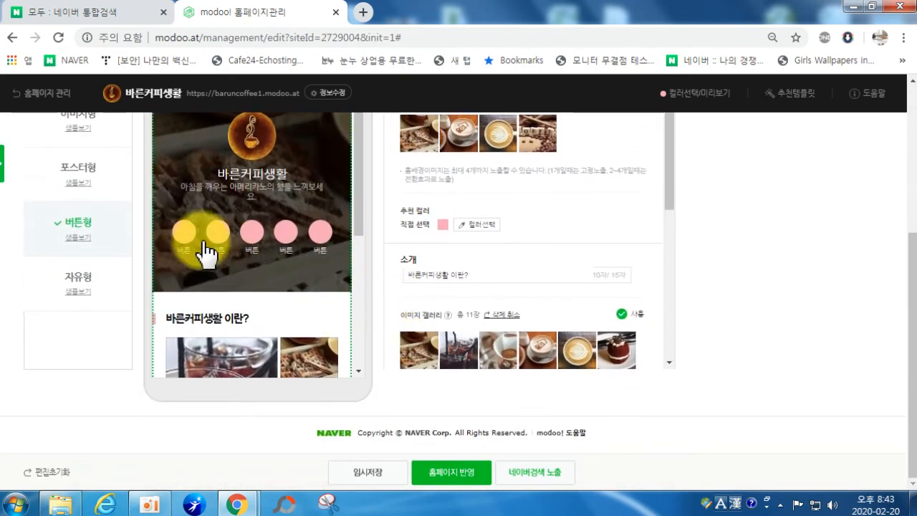
scroll(342, 300, down, 5)
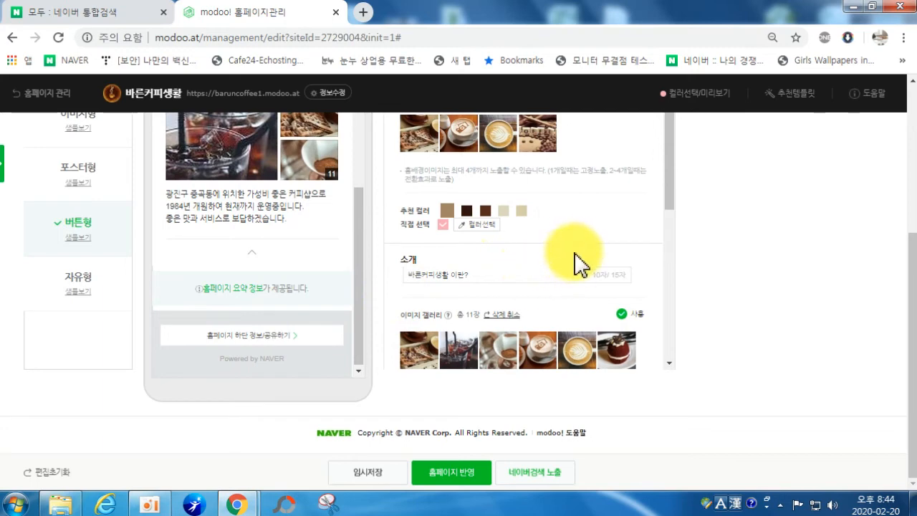
scroll(557, 266, up, 3)
scroll(556, 303, down, 4)
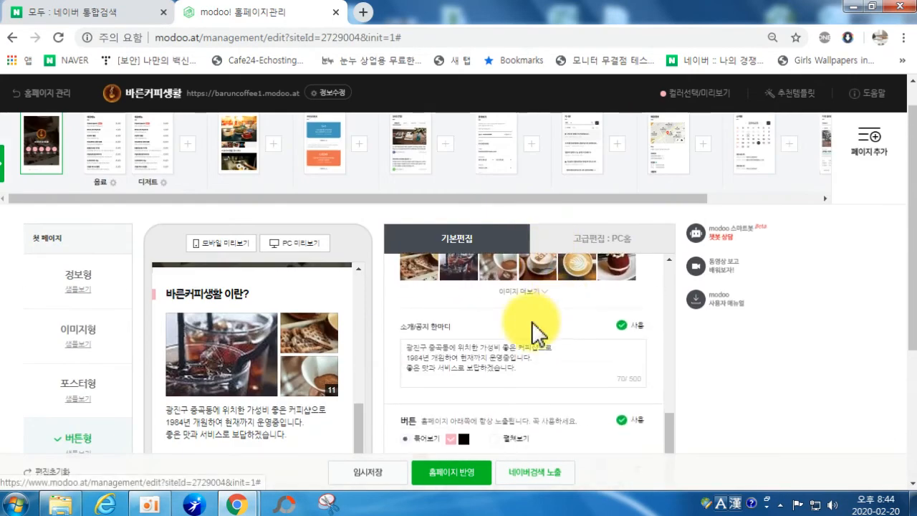
scroll(557, 322, down, 3)
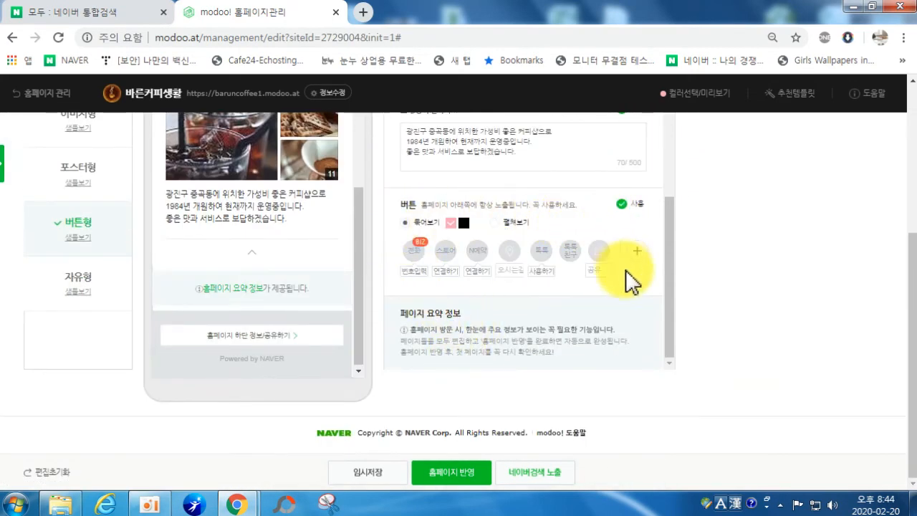
Step: Make the phone number visible on the 전화 button, agreeing to the terms
click(412, 255)
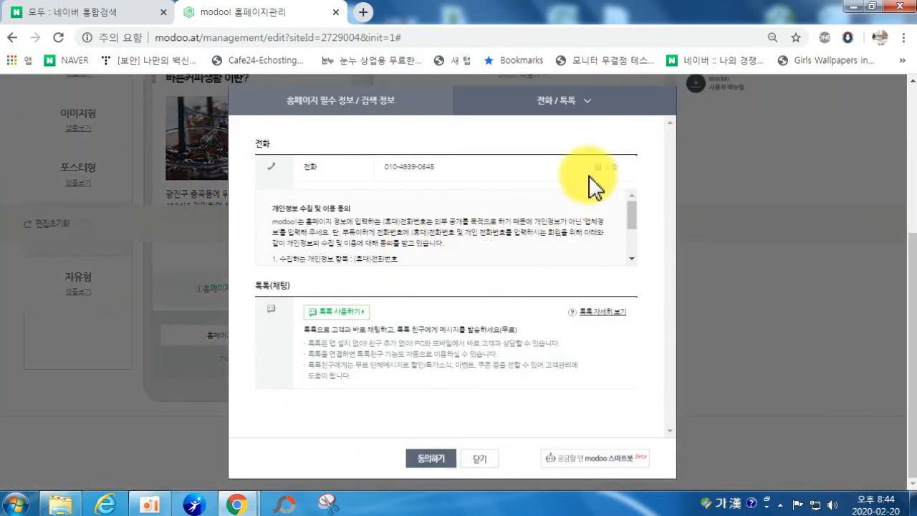
click(594, 167)
click(597, 166)
click(433, 459)
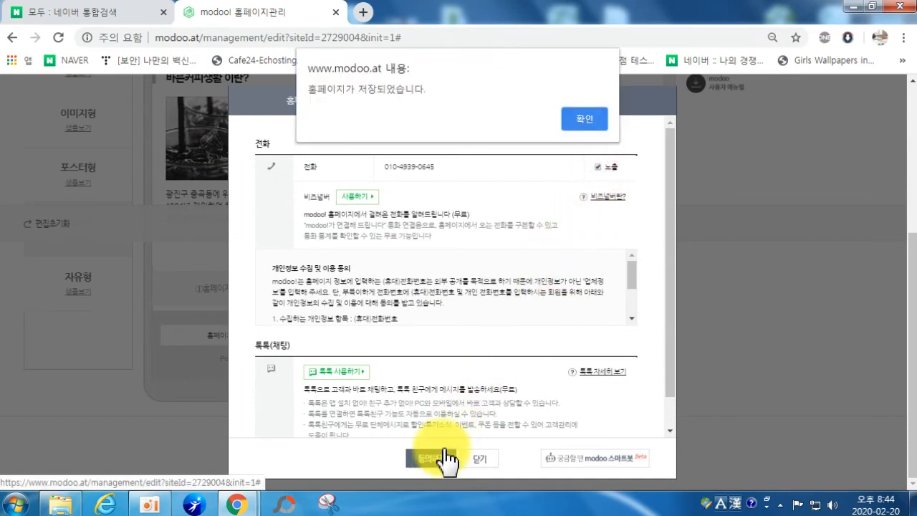
click(594, 123)
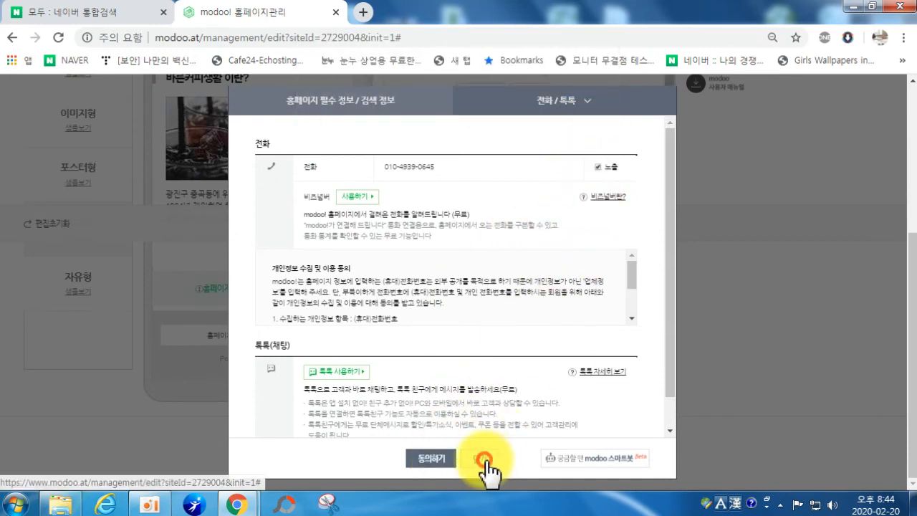
click(479, 458)
scroll(467, 331, down, 3)
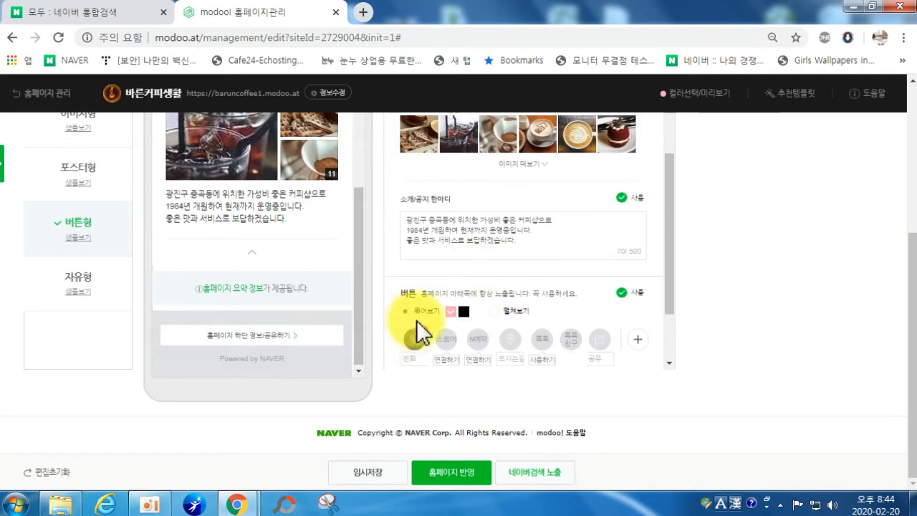
scroll(266, 205, up, 2)
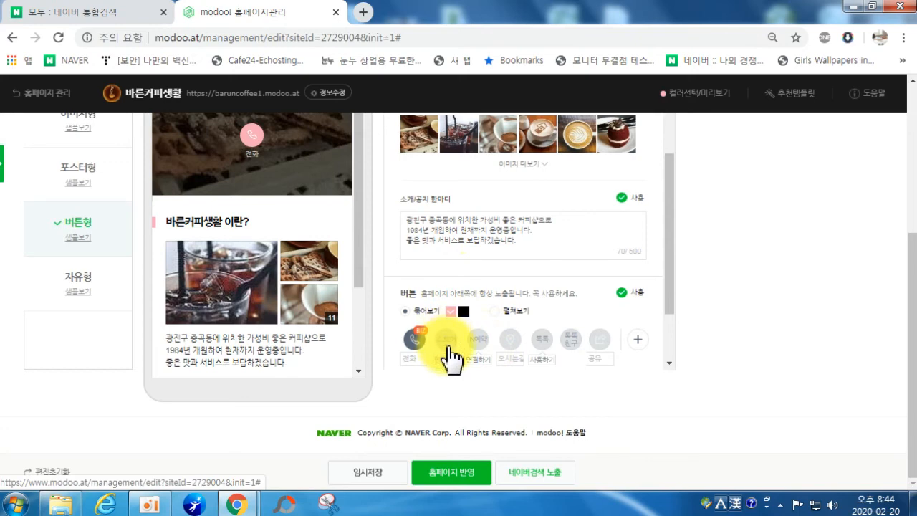
Step: Add 오시는길 and 공유 buttons to the button bar and start a new custom button
click(509, 341)
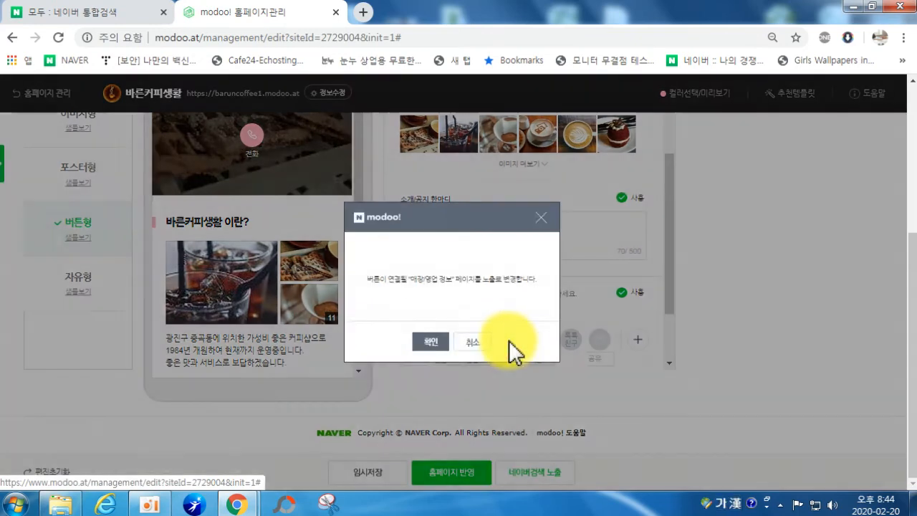
click(439, 341)
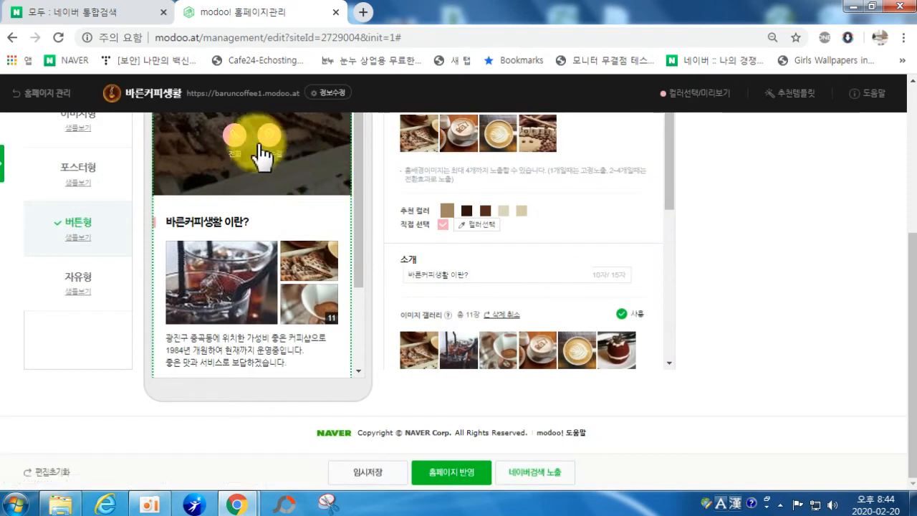
scroll(558, 250, down, 5)
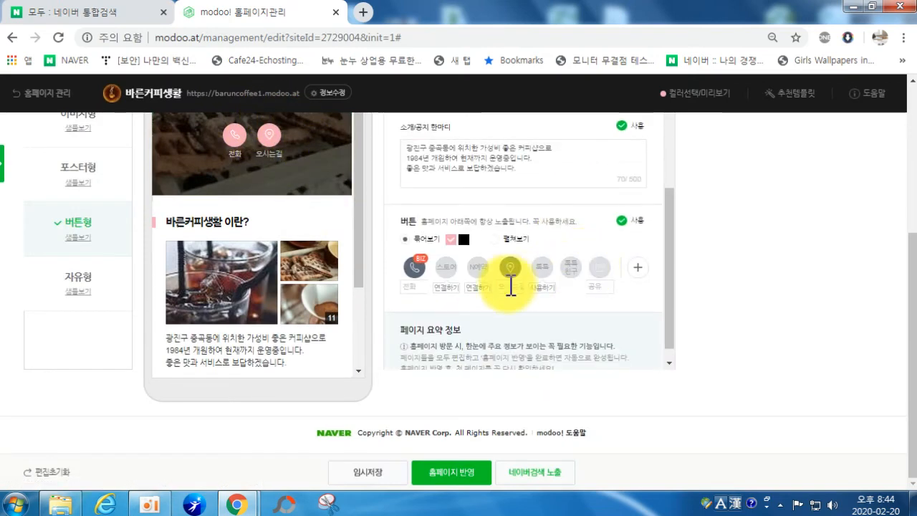
click(597, 270)
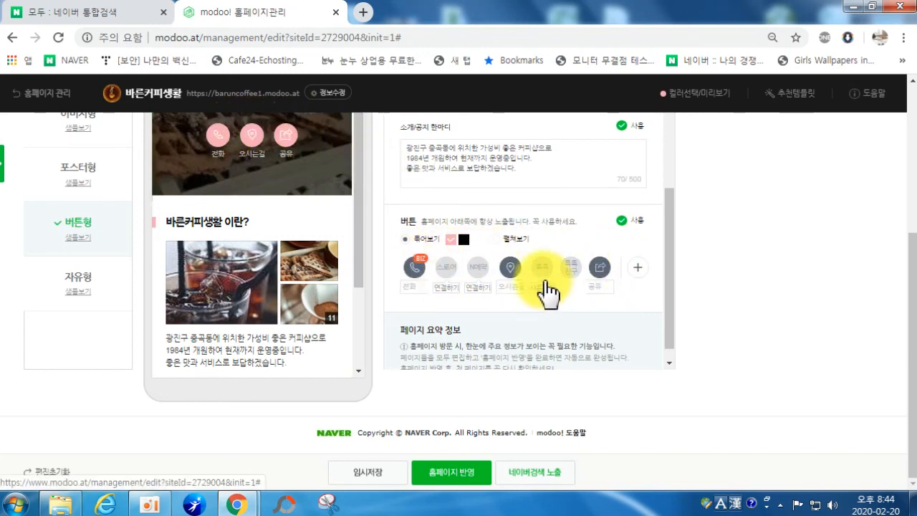
click(494, 239)
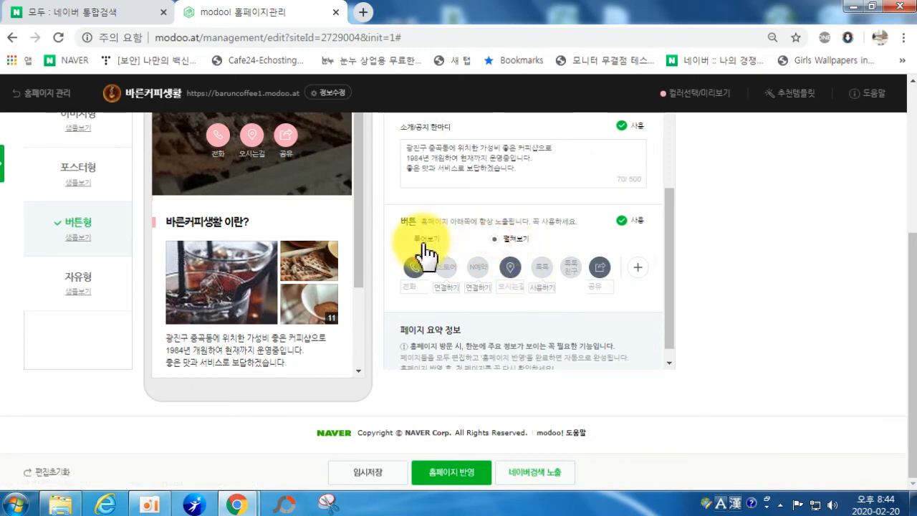
click(417, 238)
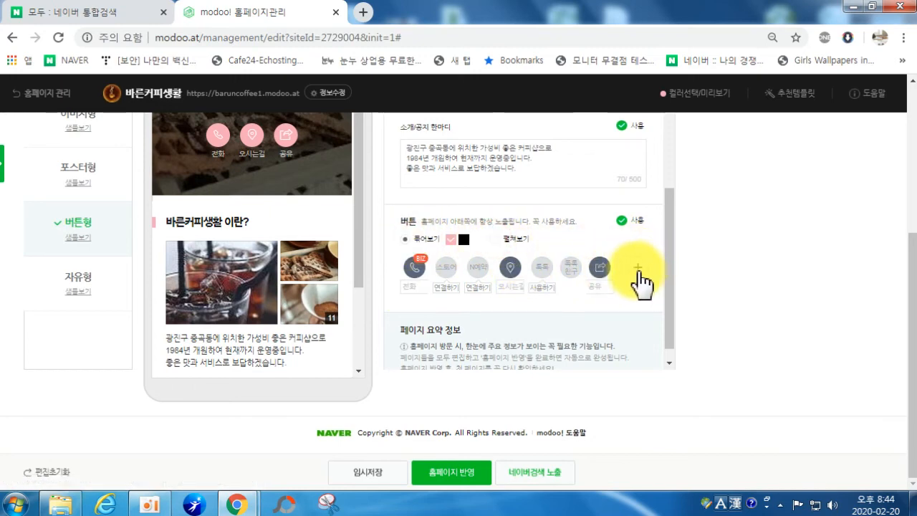
click(636, 268)
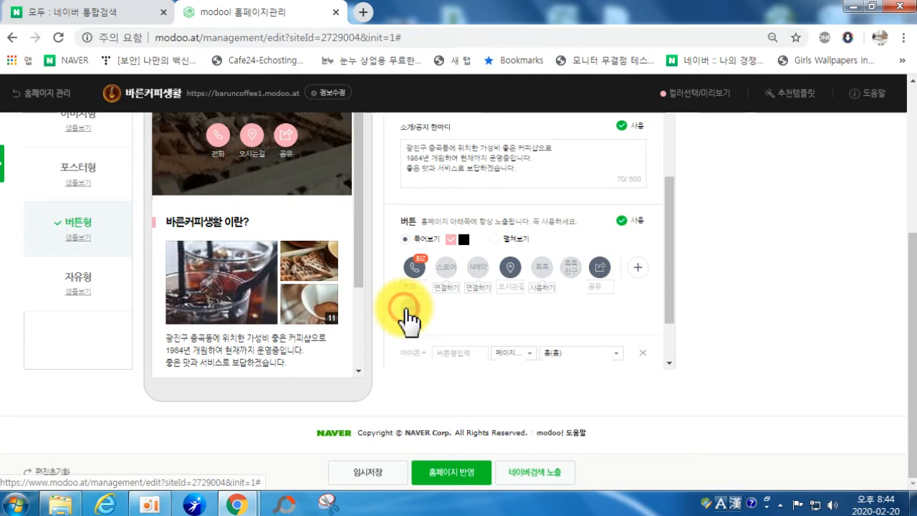
Step: Create an 이벤트 button with a ticket icon linking to the 쿠폰 page
click(405, 309)
click(456, 340)
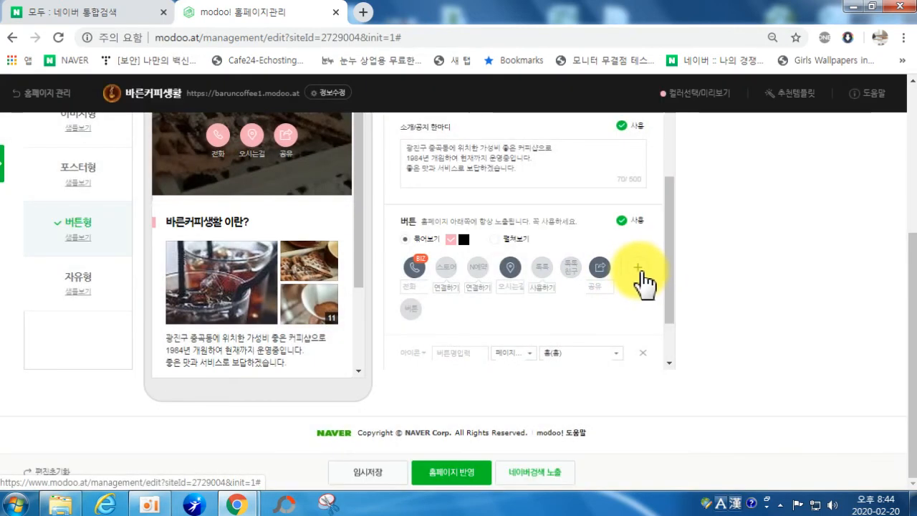
scroll(409, 330, down, 1)
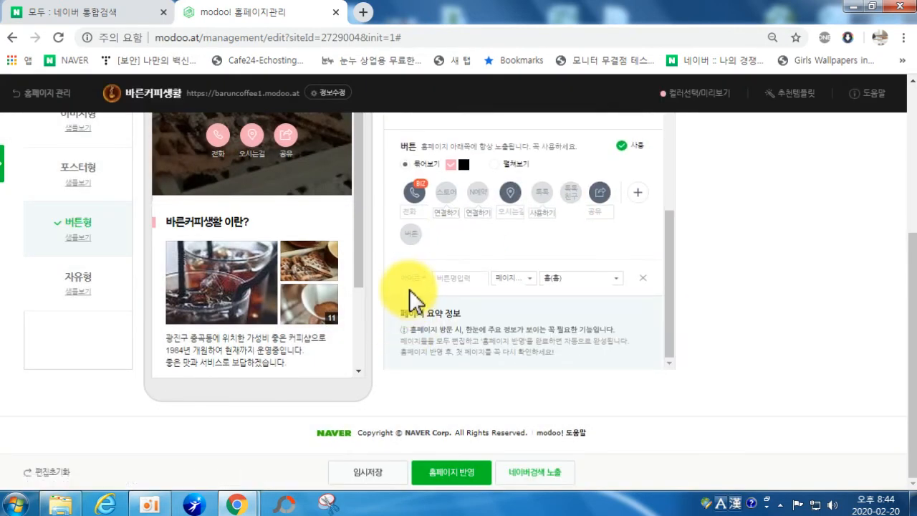
click(415, 279)
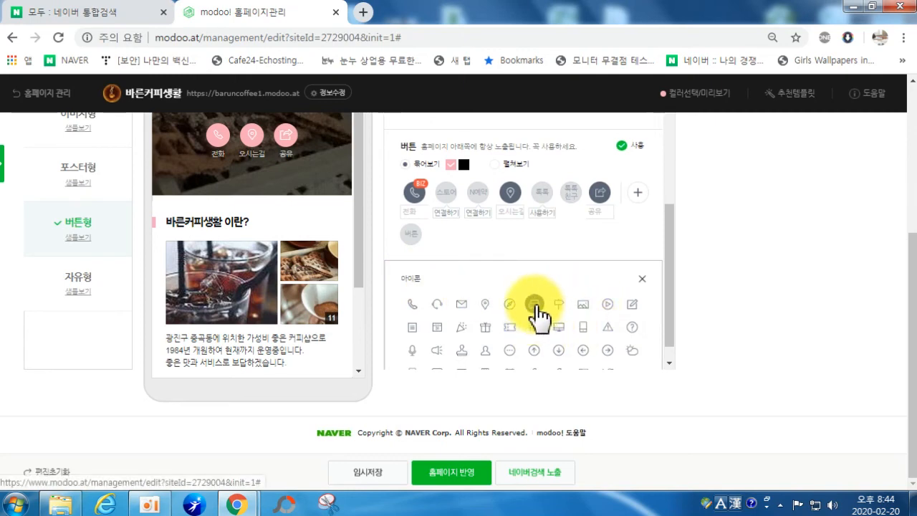
click(509, 327)
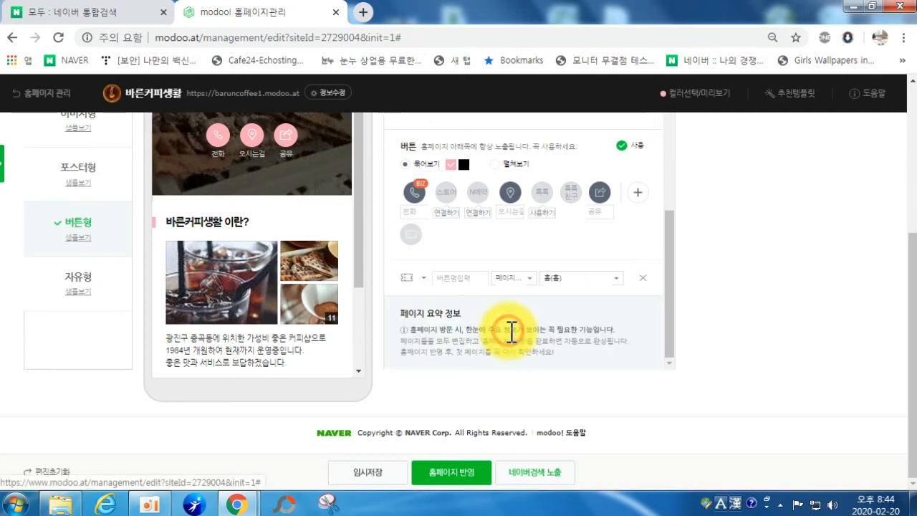
click(472, 283)
text(입)
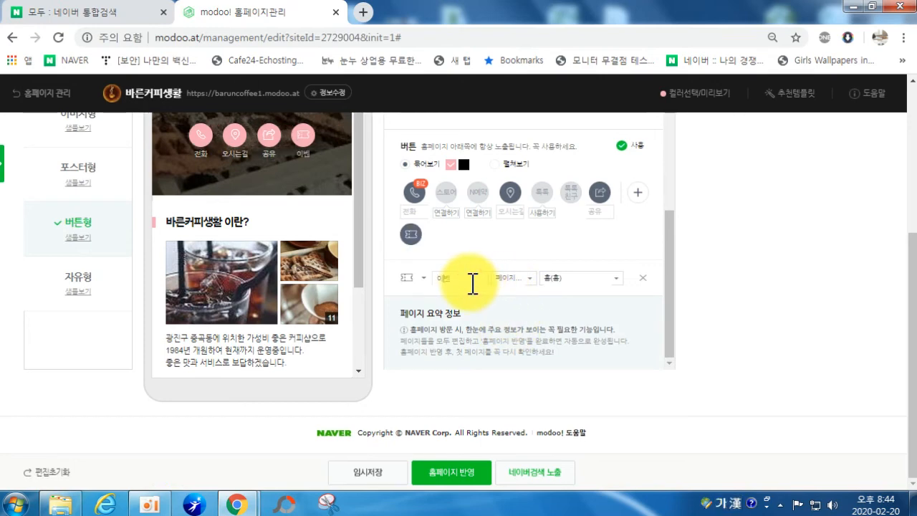
click(511, 279)
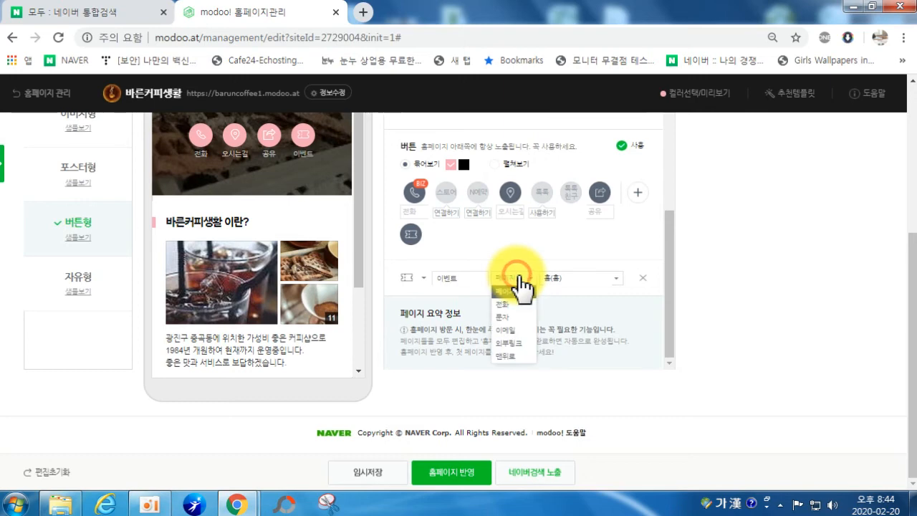
click(584, 277)
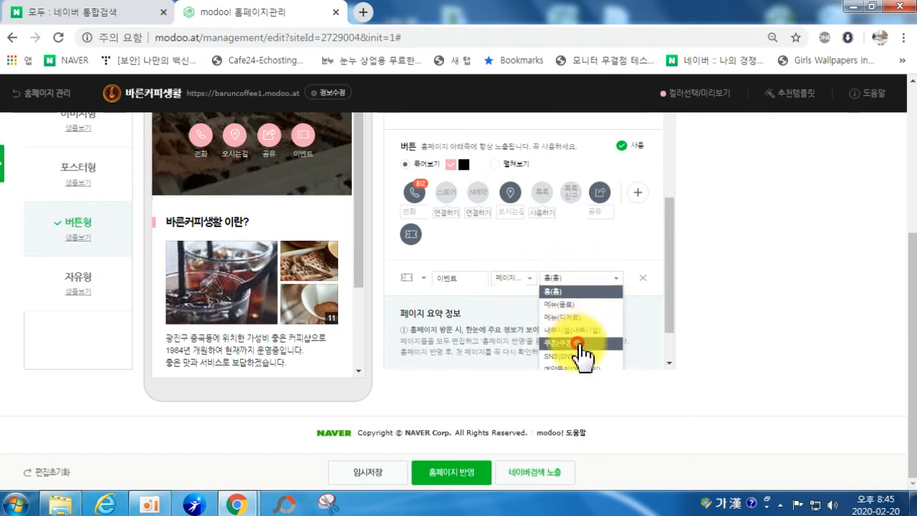
click(581, 348)
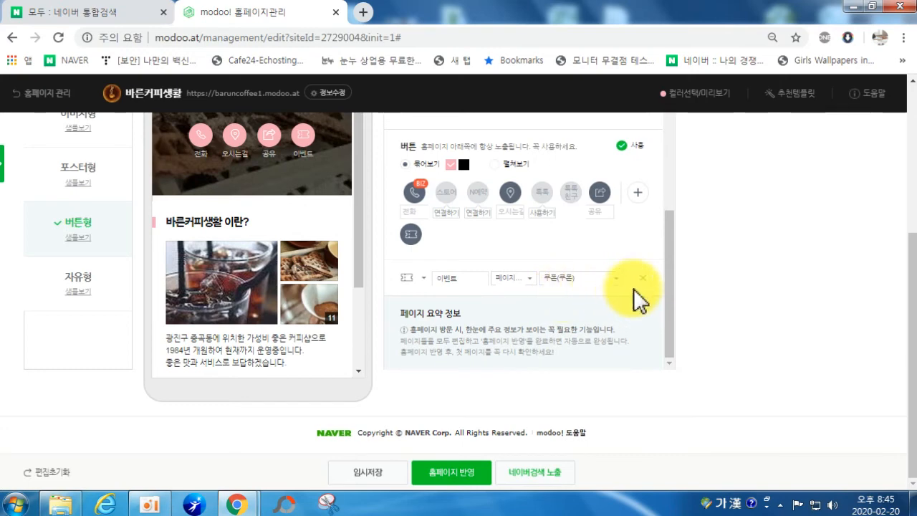
Step: Add a second custom button with a Twitter icon
click(638, 194)
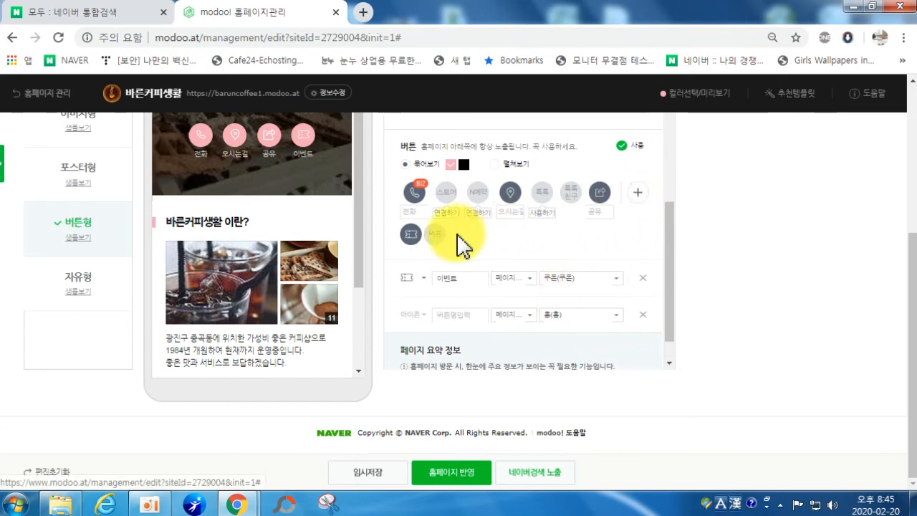
click(423, 326)
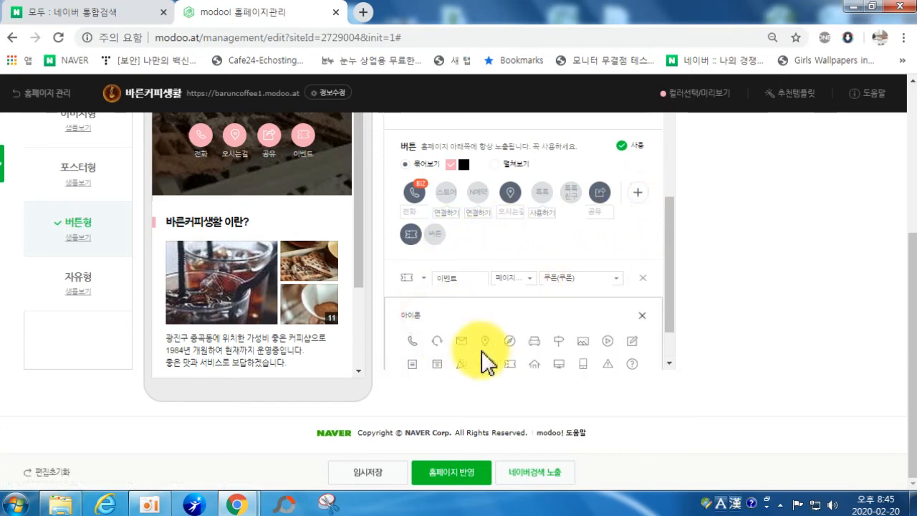
scroll(484, 358, down, 1)
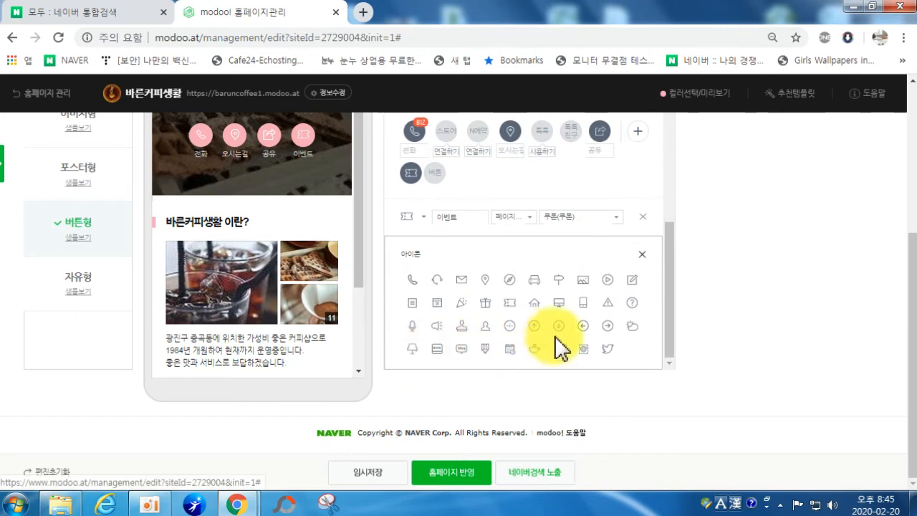
click(608, 349)
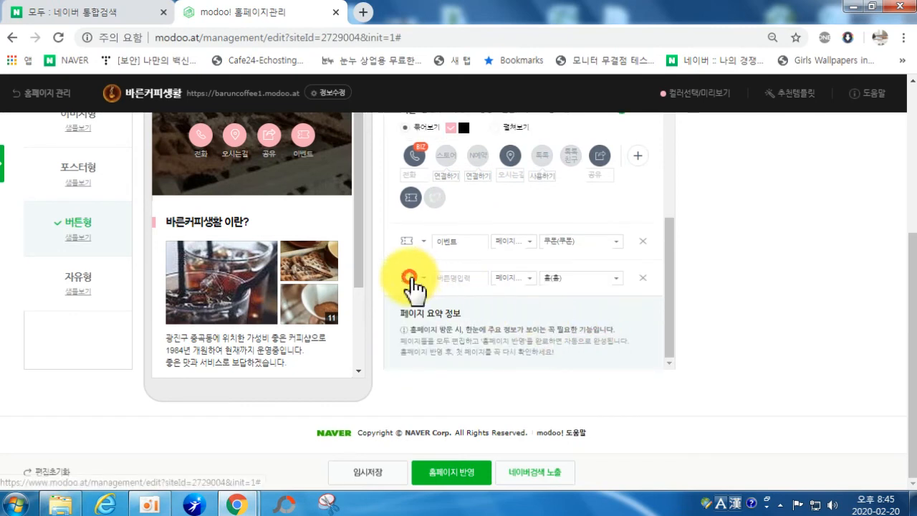
Step: Name the second button 인스타그램 and switch its icon to a house
click(408, 278)
click(581, 349)
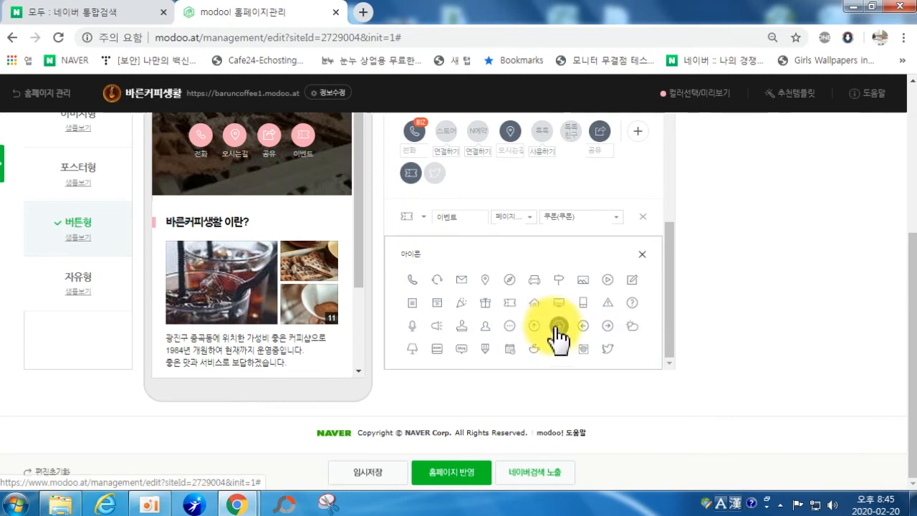
click(582, 349)
click(467, 278)
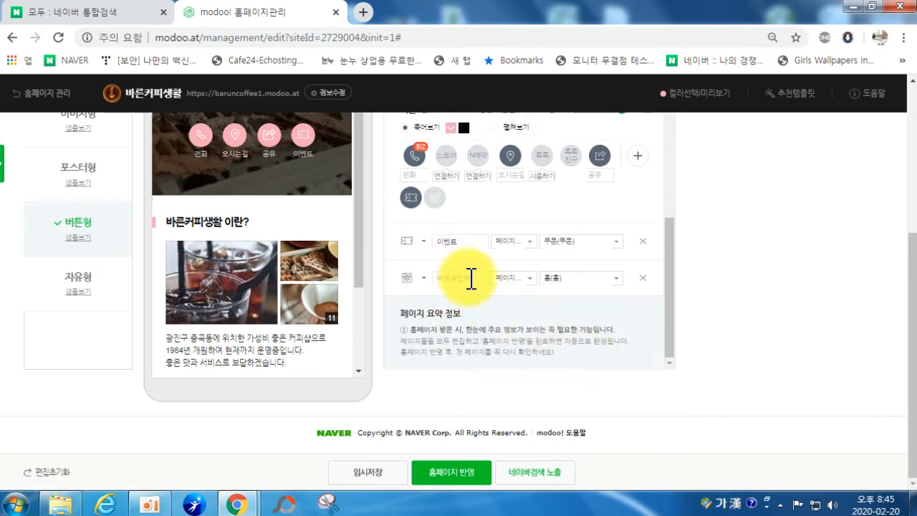
text(이)
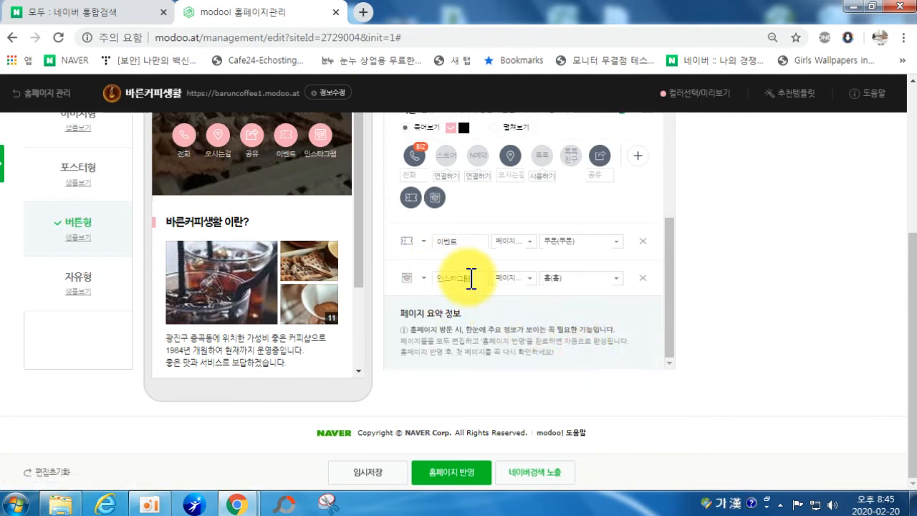
text(ㄴ스타그램)
click(530, 279)
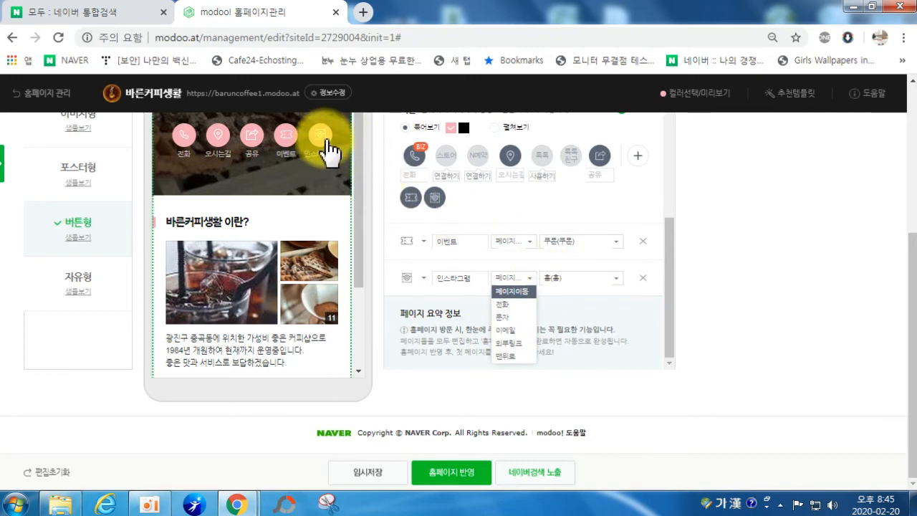
click(452, 278)
click(412, 282)
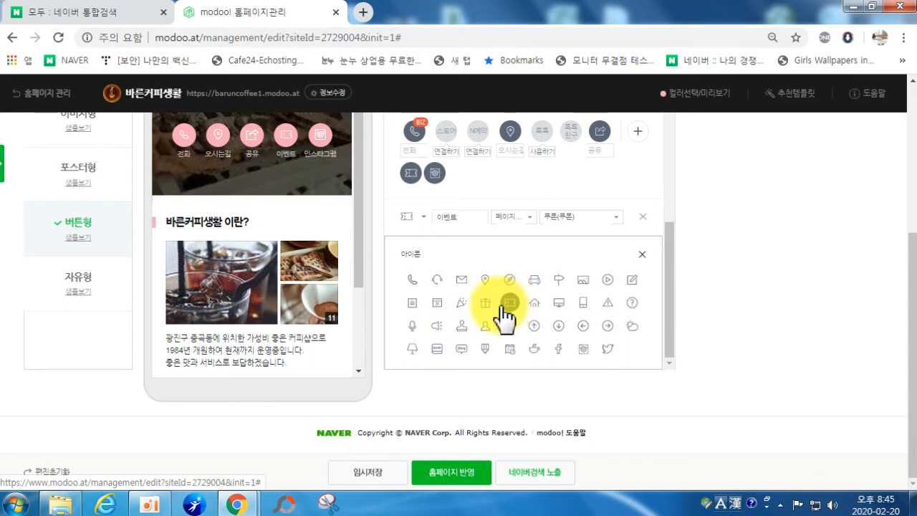
click(533, 302)
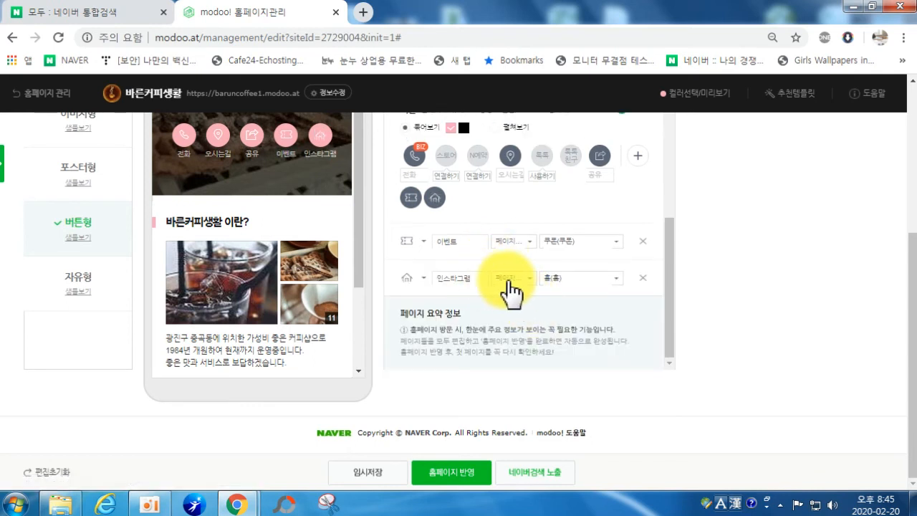
drag(473, 279, 404, 280)
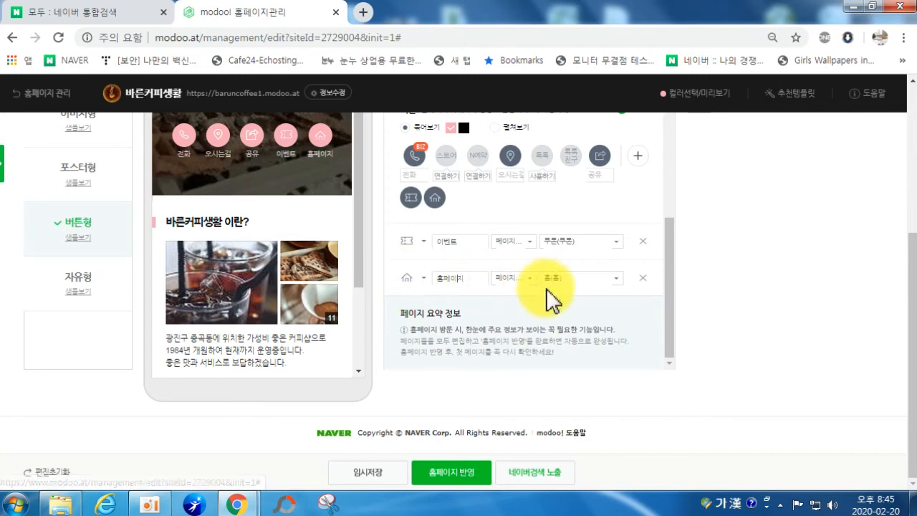
click(510, 279)
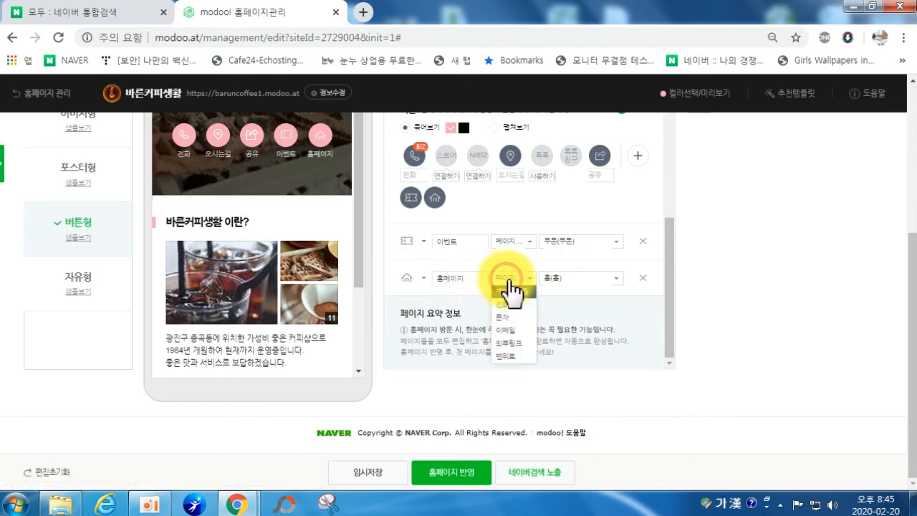
click(520, 343)
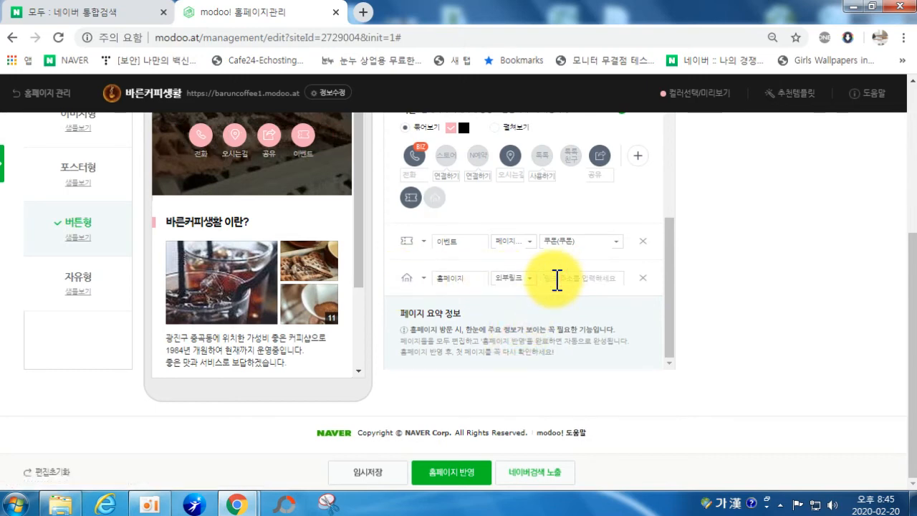
click(557, 279)
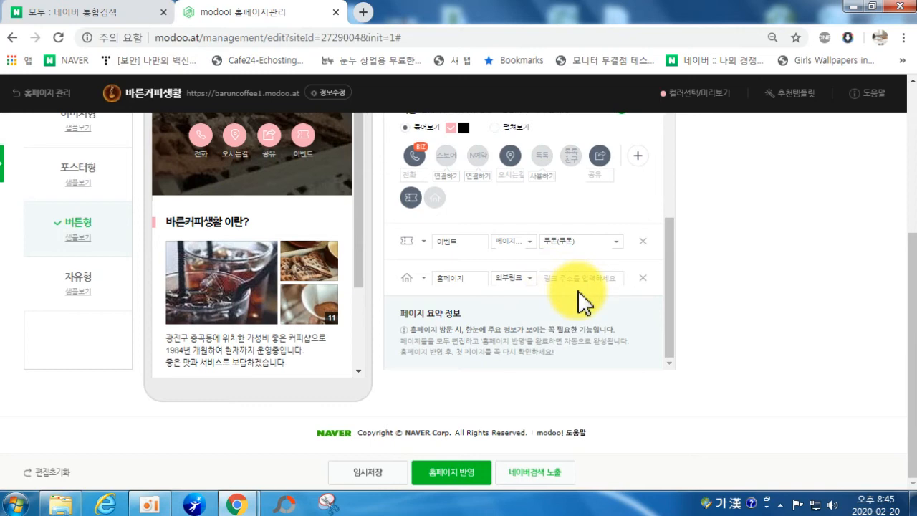
text(ㅗ)
key(BackSpace)
key(Hangul)
text(http://www.hanilcom.com)
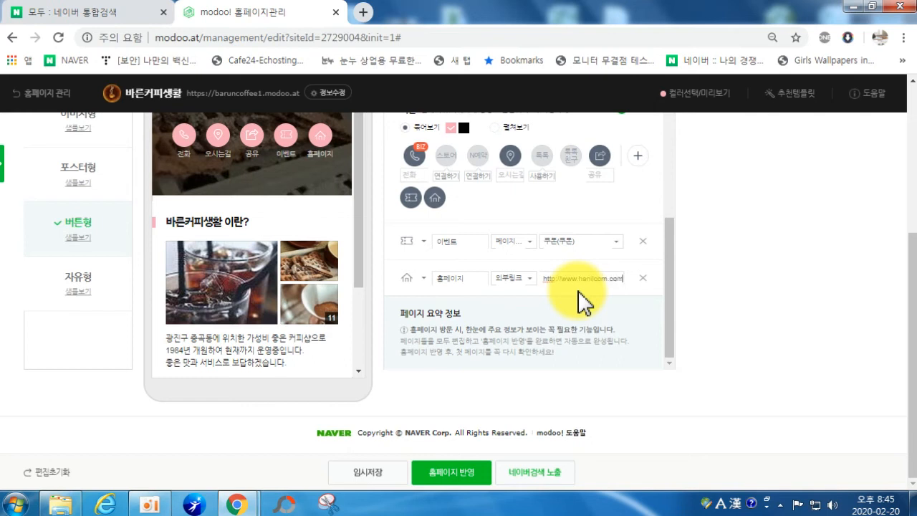
click(614, 317)
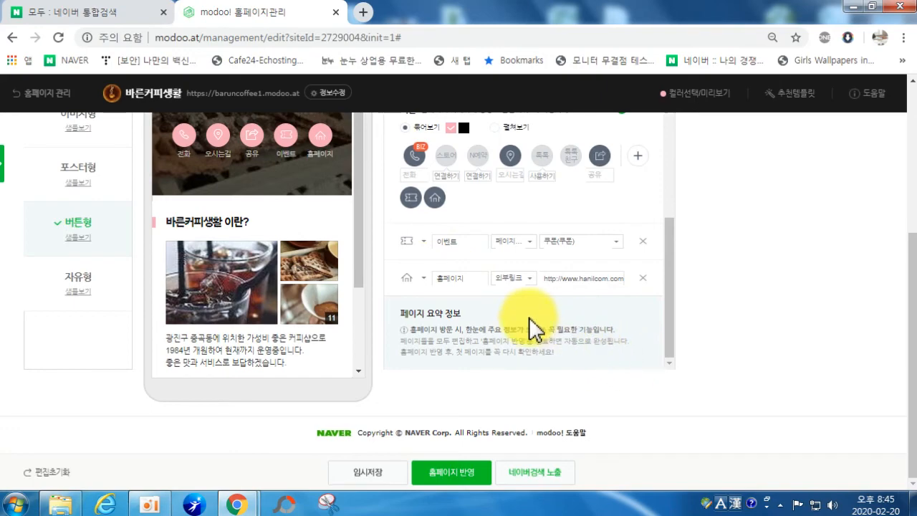
Step: Attempt 홈페이지 반영 and dismiss the empty page-name alert
scroll(529, 318, up, 10)
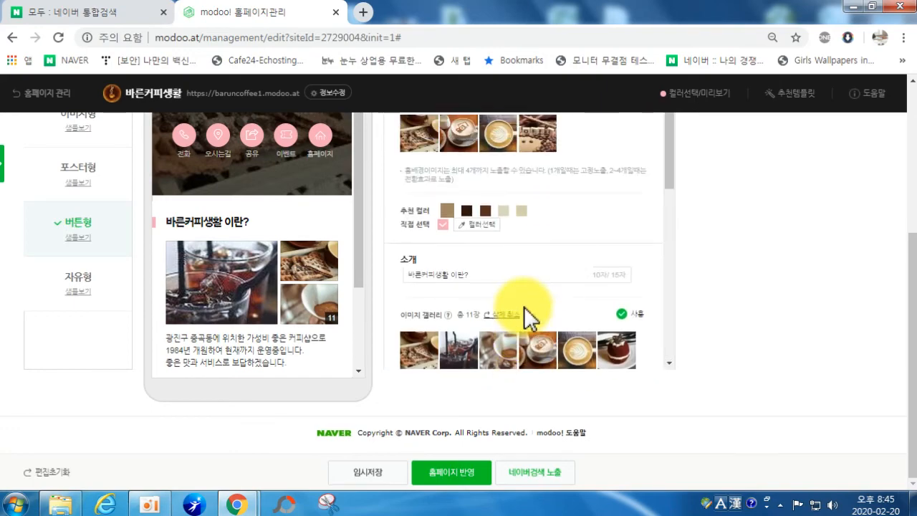
scroll(534, 285, down, 10)
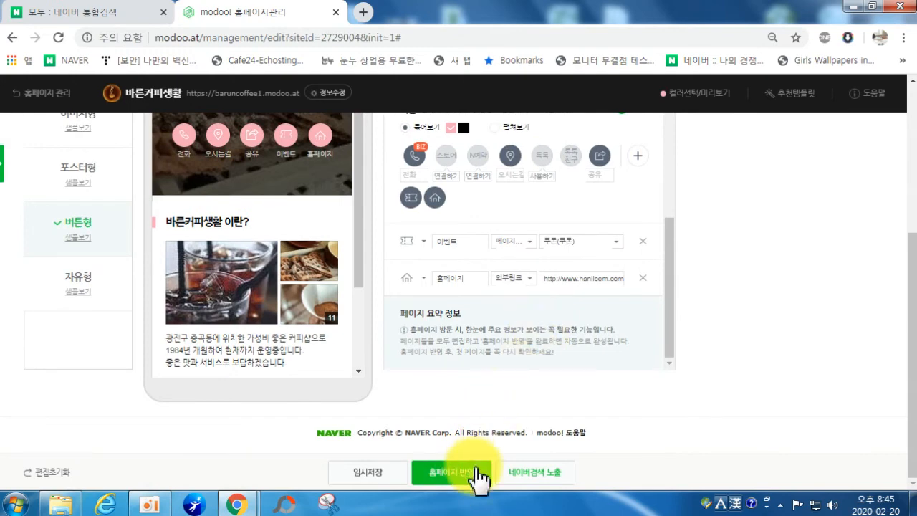
click(456, 479)
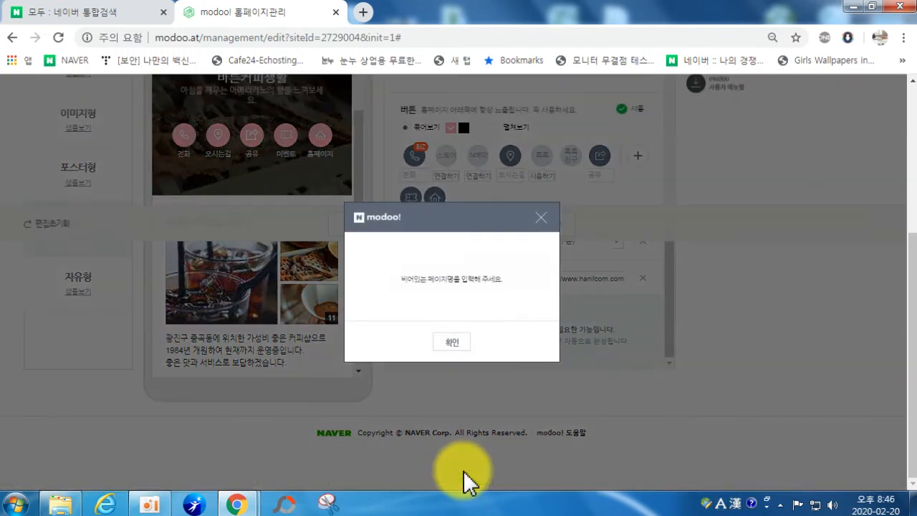
click(457, 346)
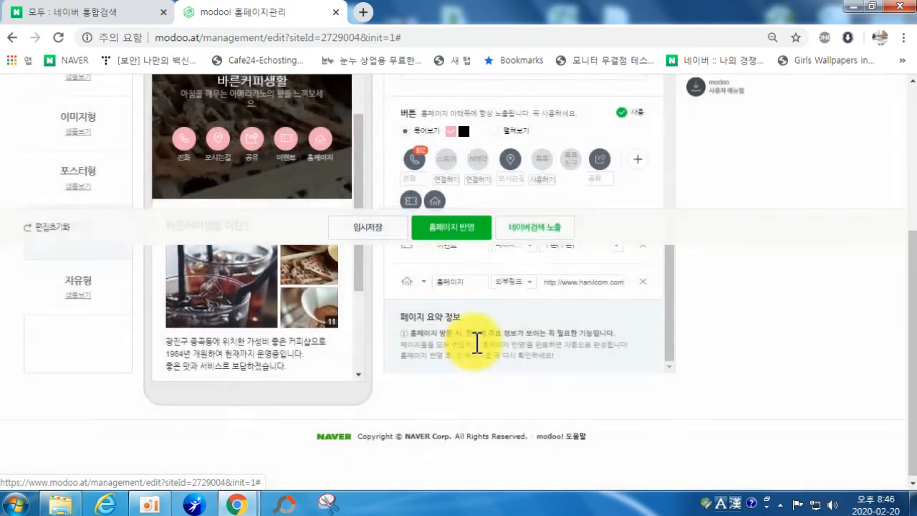
scroll(495, 349, down, 2)
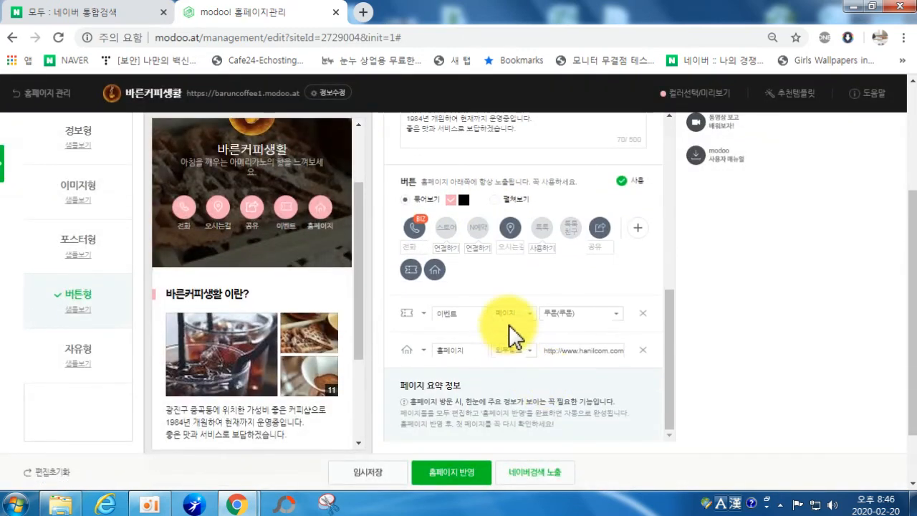
scroll(479, 285, up, 8)
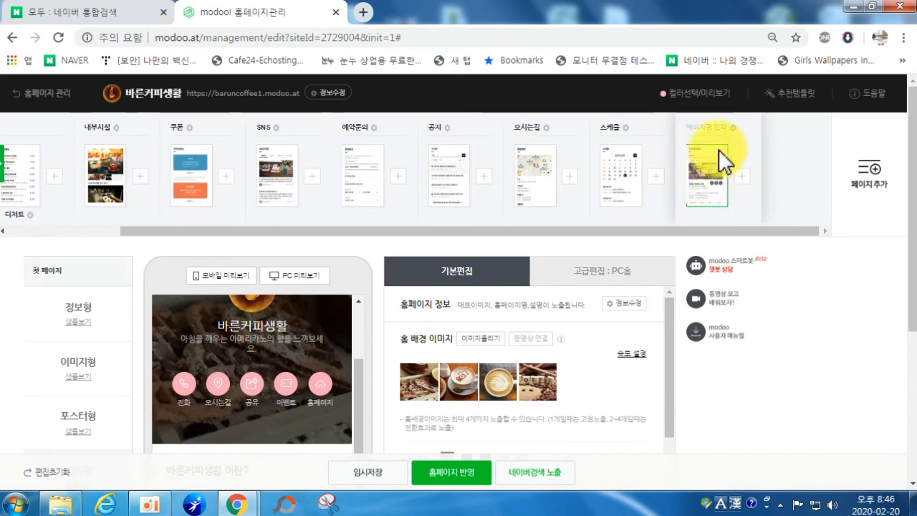
Step: Name the last page 제휴사이트 and publish the site
click(717, 129)
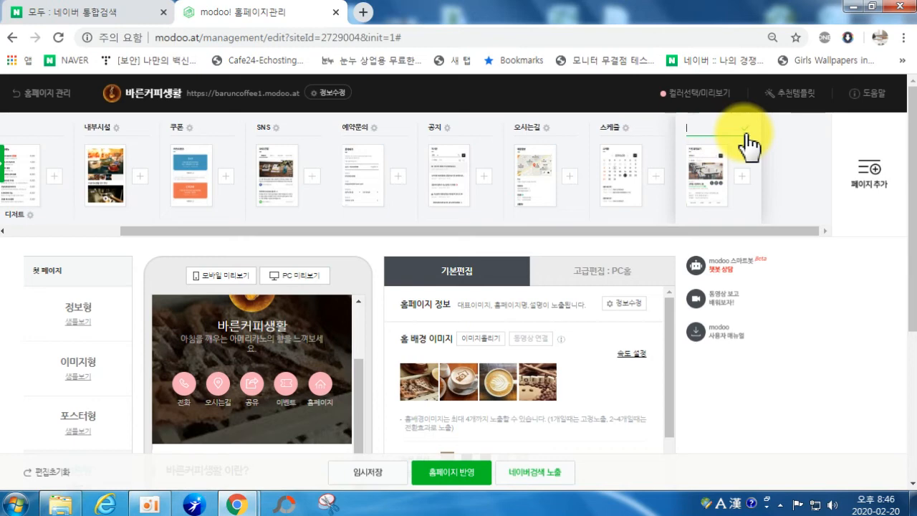
text(wp)
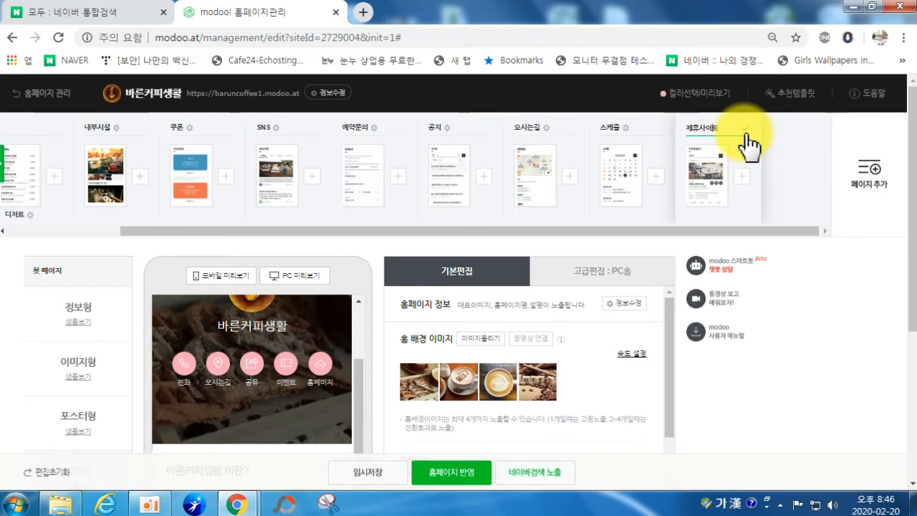
click(746, 130)
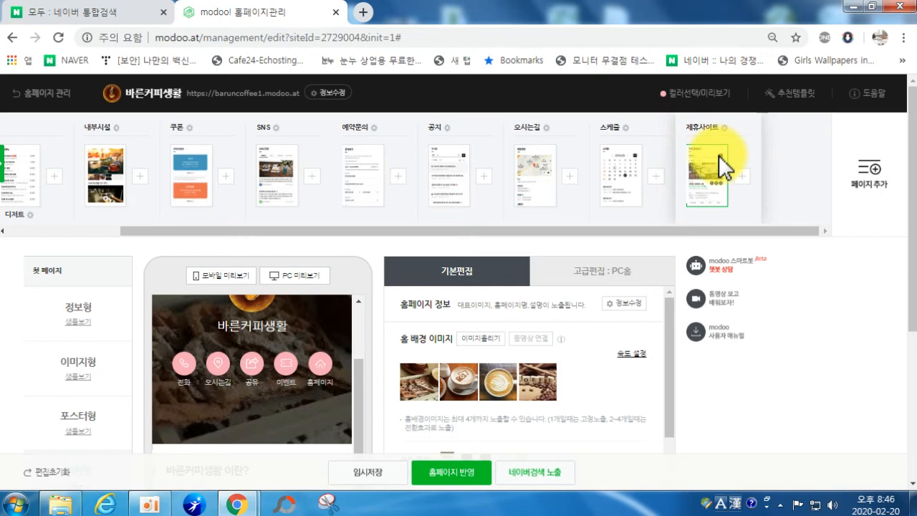
click(457, 475)
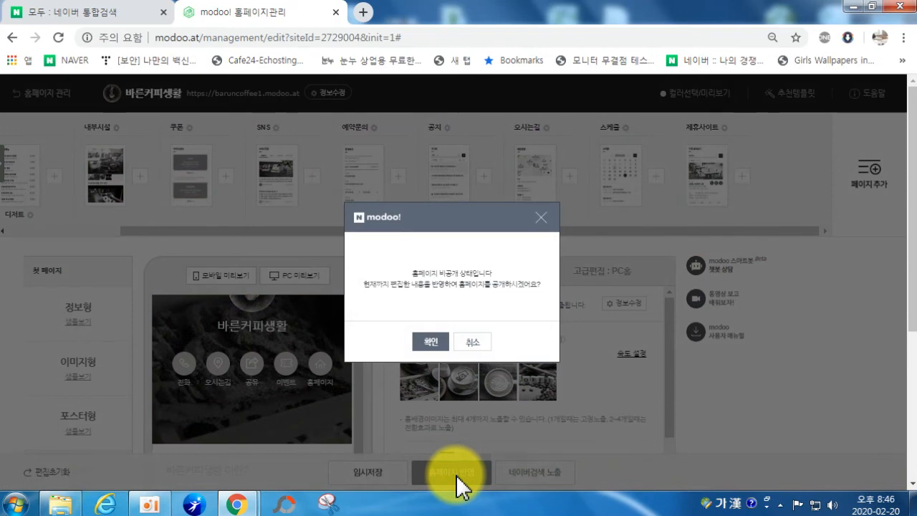
click(430, 342)
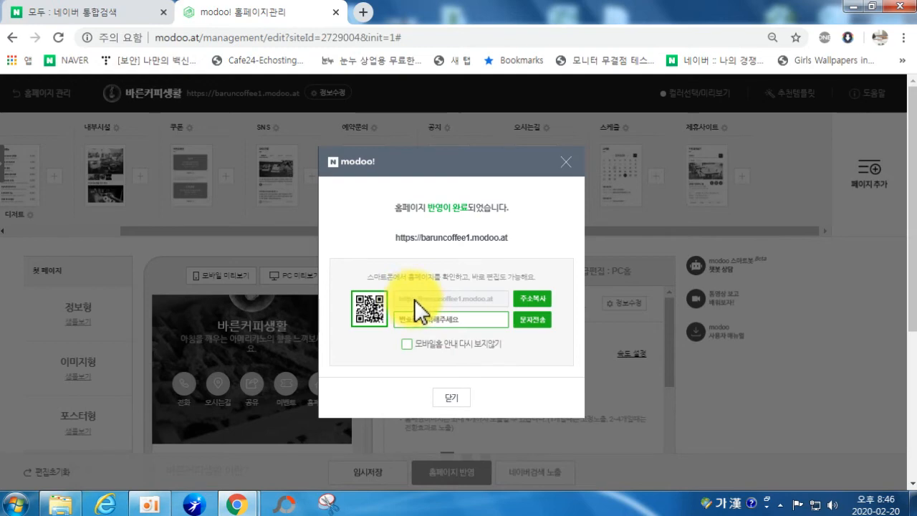
click(534, 299)
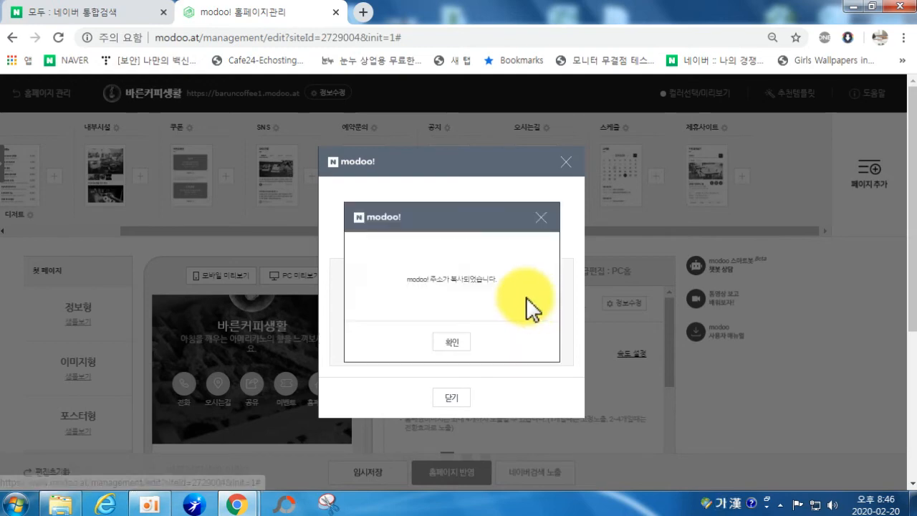
click(473, 349)
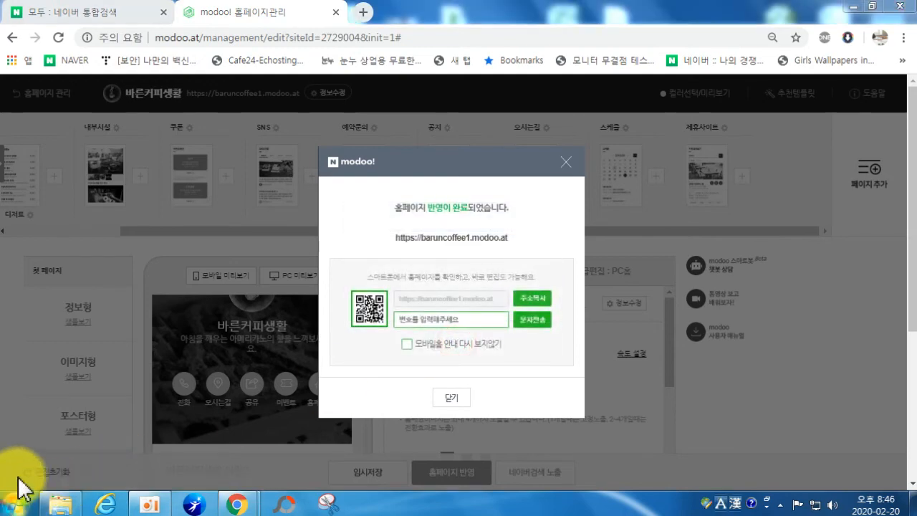
click(15, 503)
Step: Launch KakaoTalk and log in with the account password
click(50, 177)
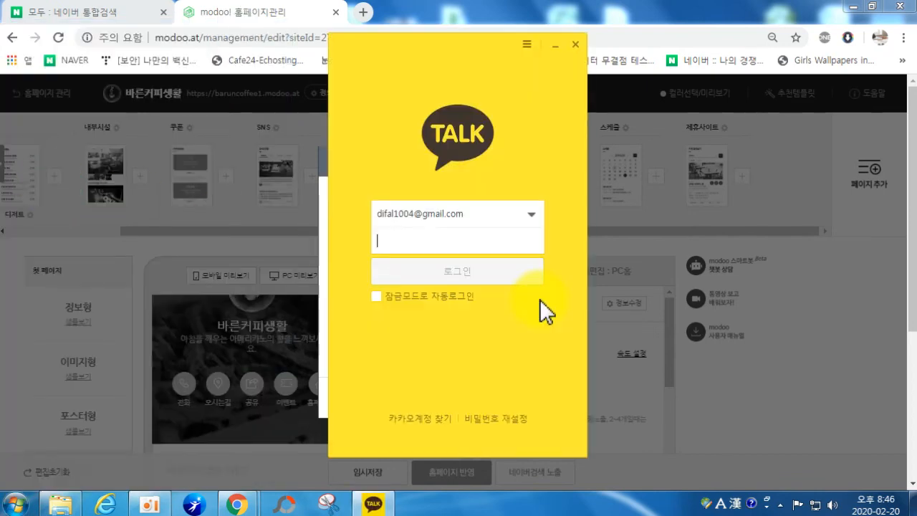
click(470, 247)
text(*********)
key(Return)
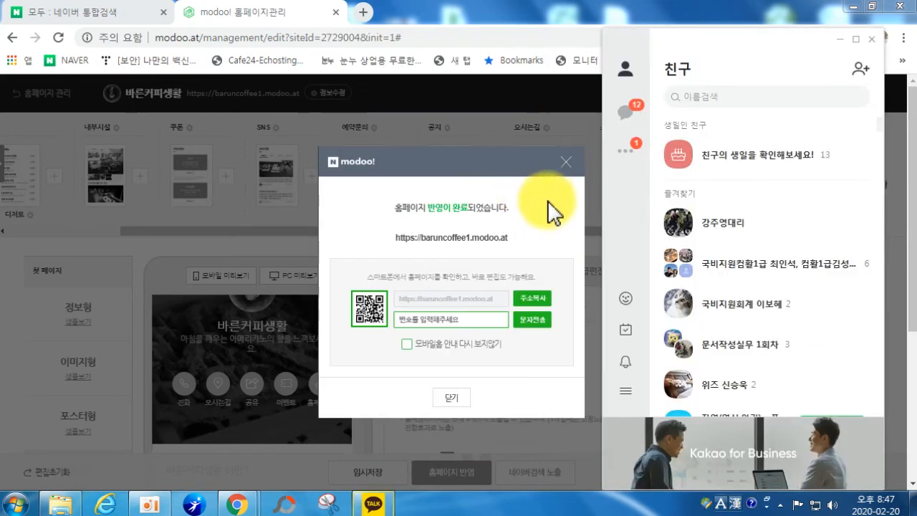
click(625, 111)
click(745, 95)
text(ㄱ)
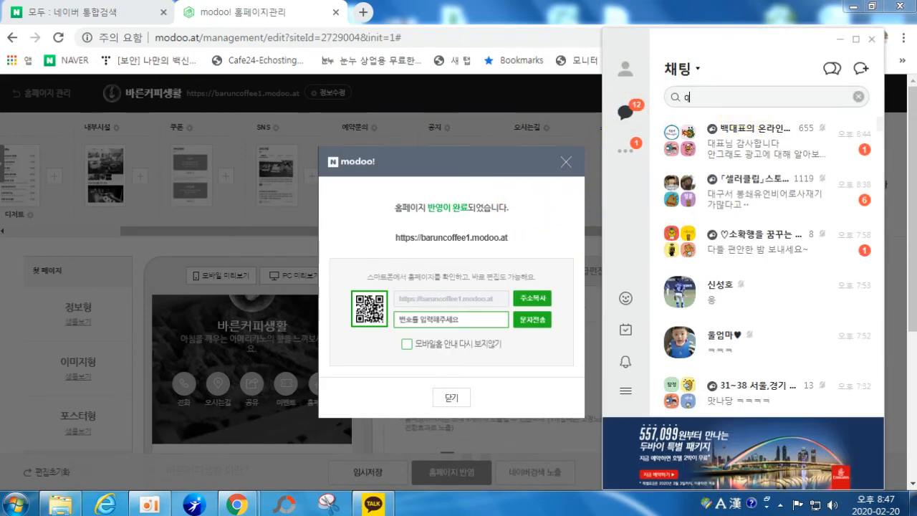
key(BackSpace)
text(블로그)
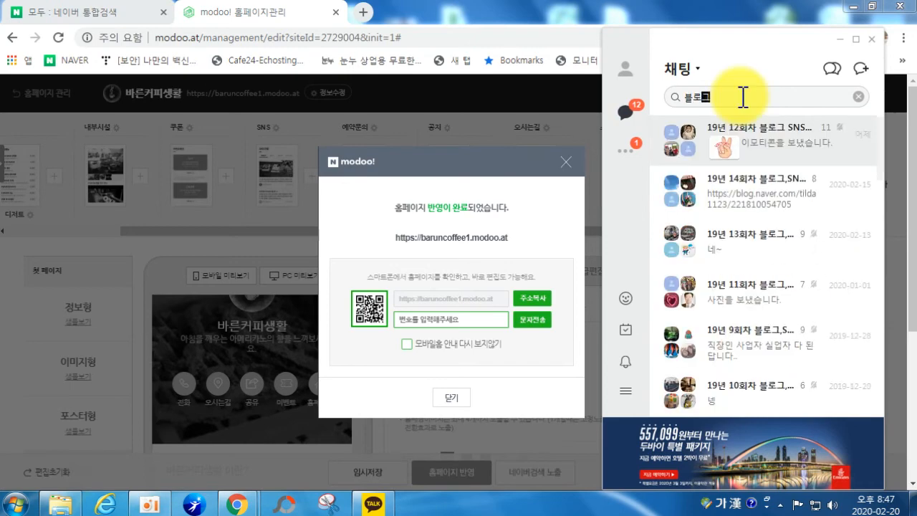
double_click(778, 149)
text(https://baruncoffee1.modoo.at)
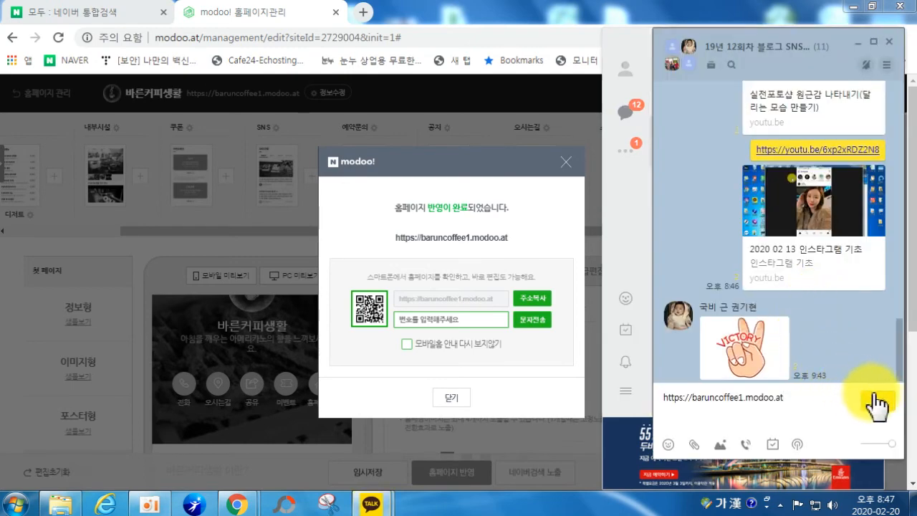
click(877, 401)
click(859, 45)
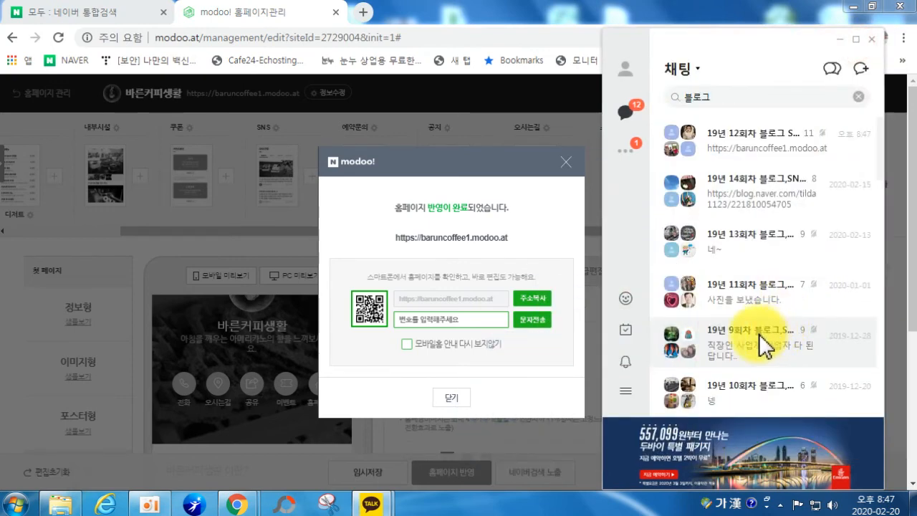
click(836, 43)
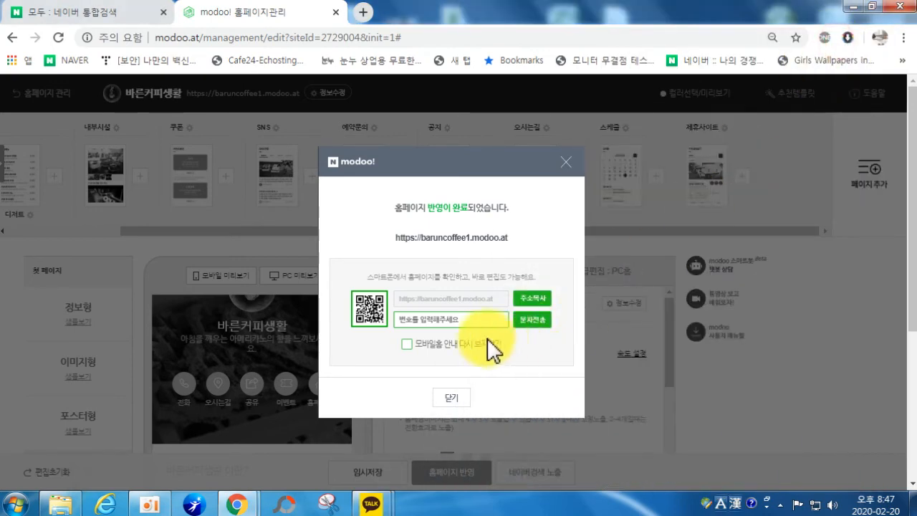
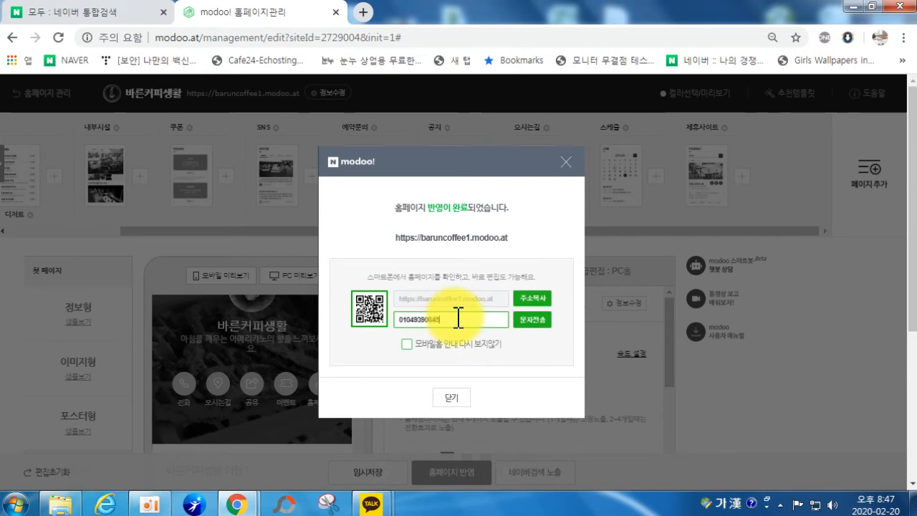
Step: SMS the homepage address to the entered mobile number, then close the sent notice and publish dialog
click(530, 325)
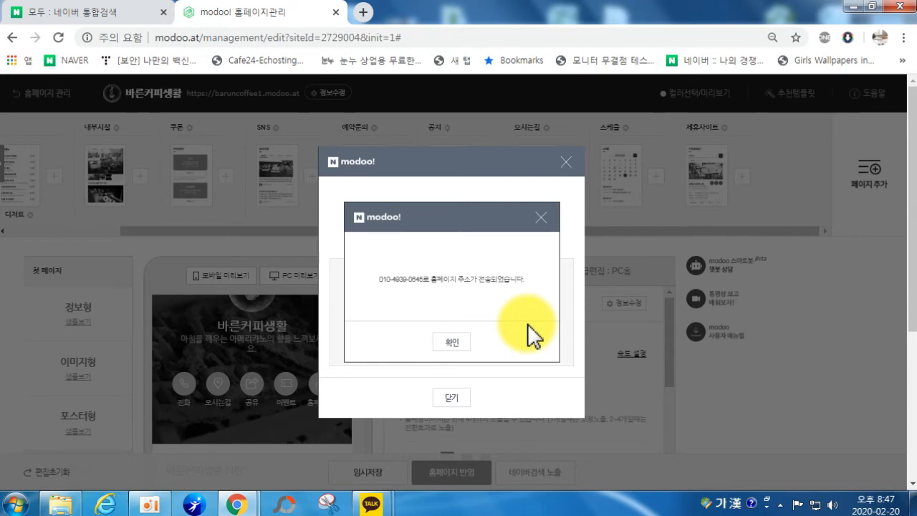
click(451, 342)
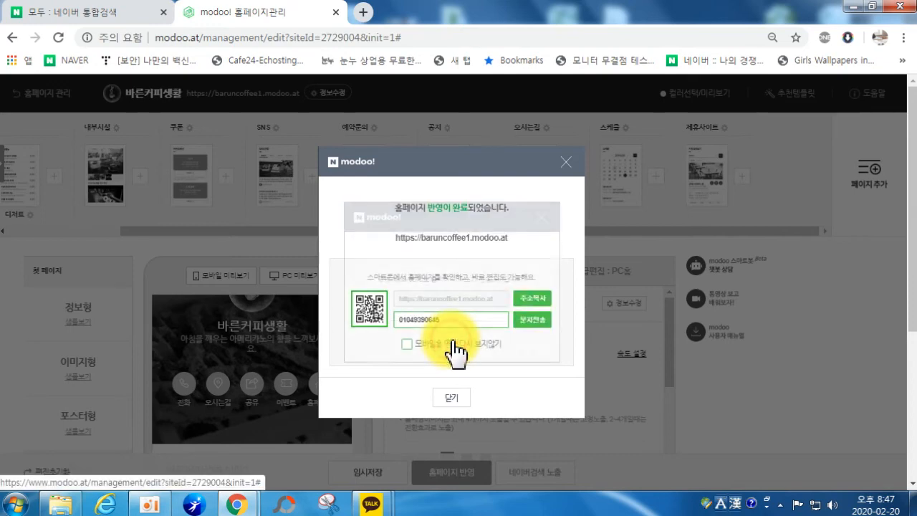
click(447, 399)
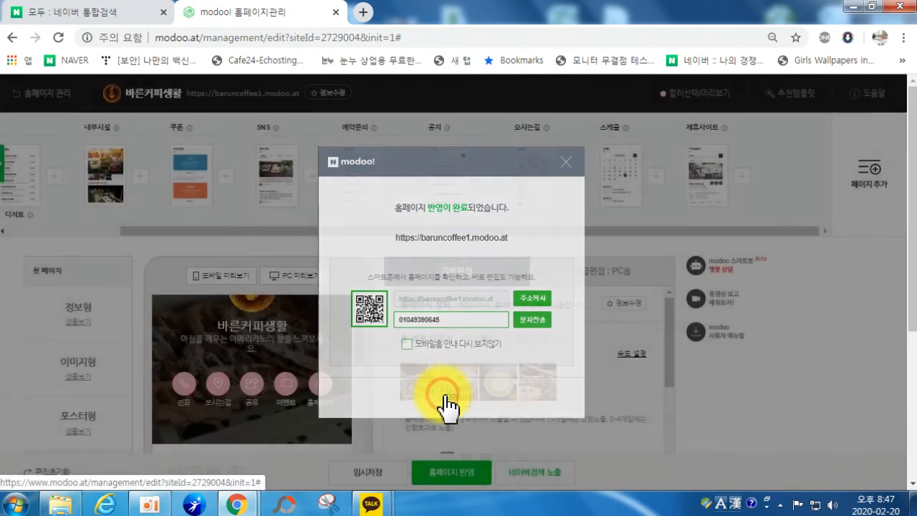
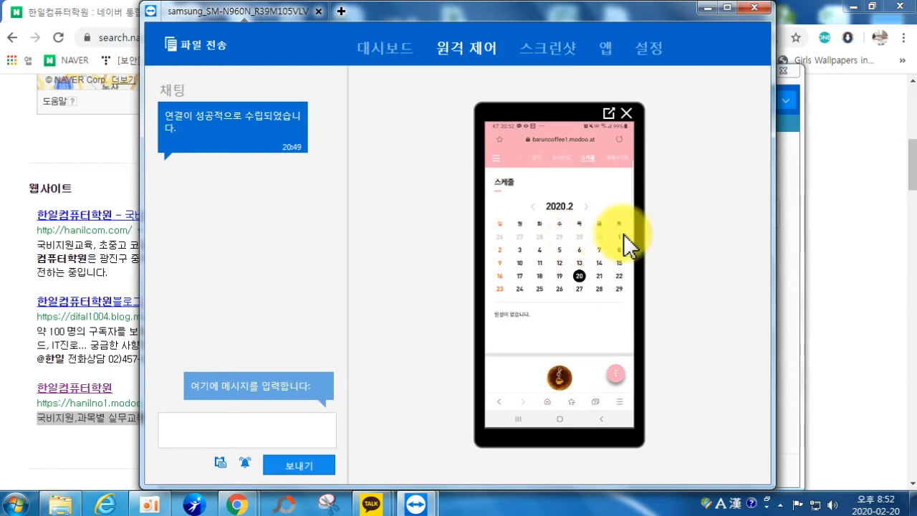
Step: Select days 21 and 29 on the mirrored phone's schedule calendar
click(599, 275)
click(615, 277)
click(619, 289)
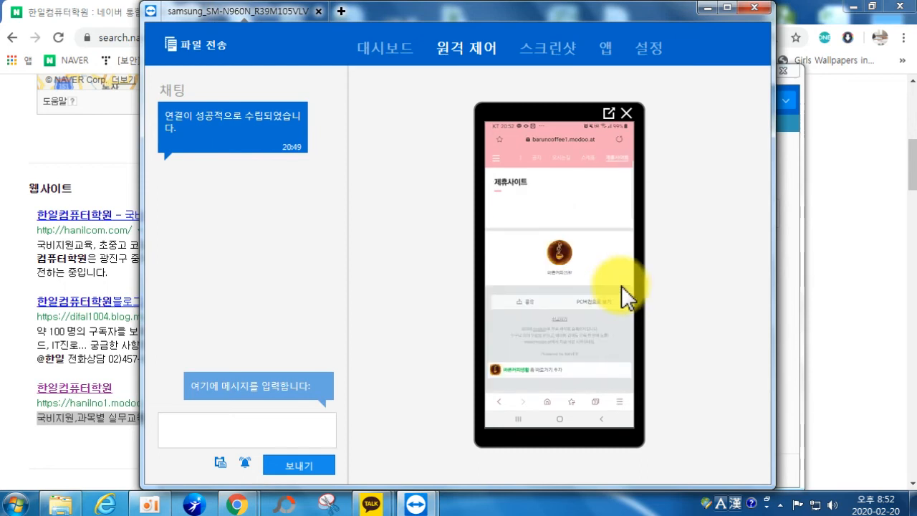
Step: Browse the 제휴사이트 page and open the tutoring partner site listing
scroll(621, 285, down, 5)
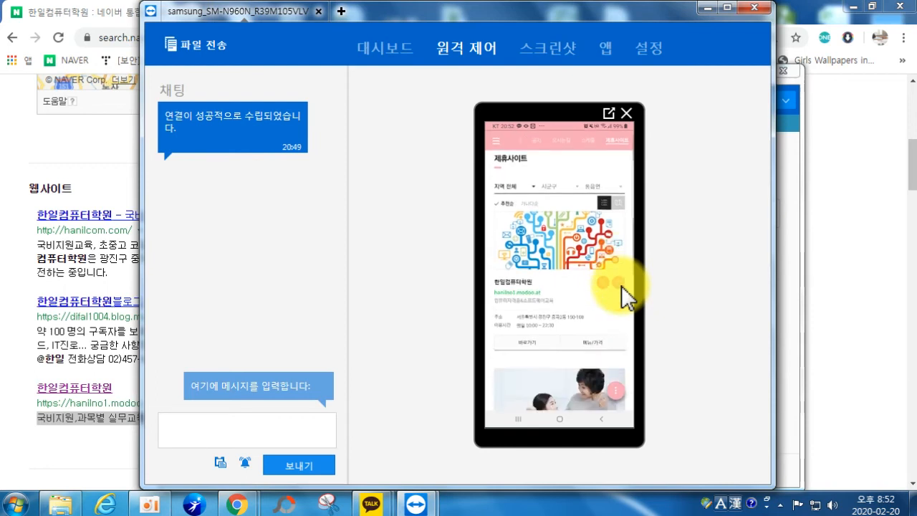
scroll(621, 285, down, 2)
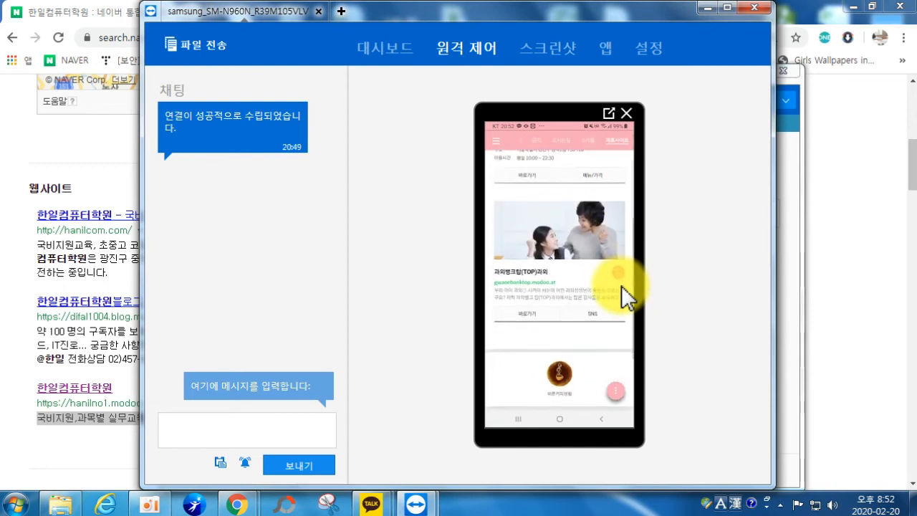
scroll(621, 285, up, 5)
scroll(621, 285, down, 3)
scroll(621, 285, down, 2)
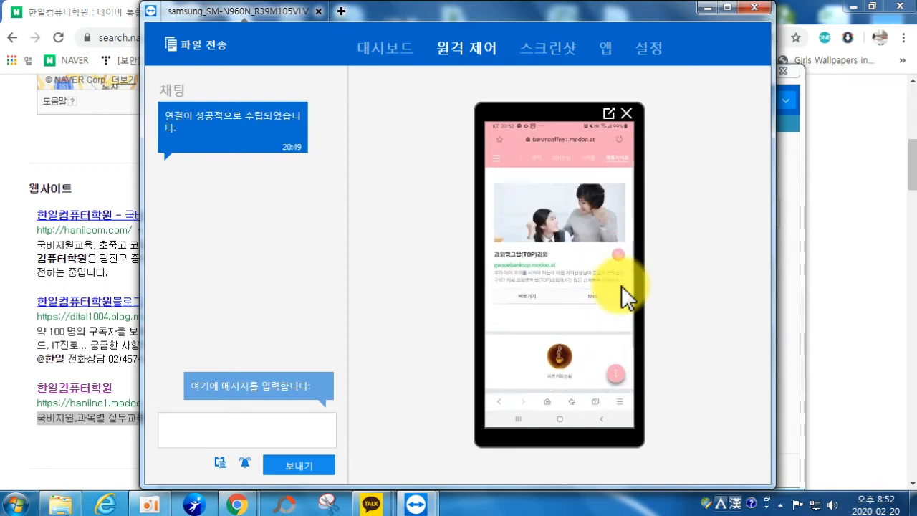
scroll(621, 285, up, 2)
click(621, 285)
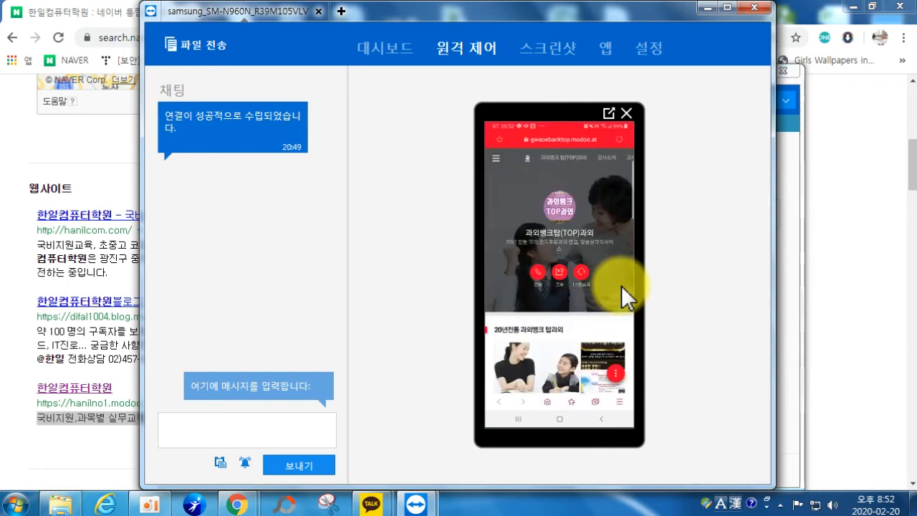
Step: Scroll through the partner listing, then minimize the phone session window
scroll(621, 285, down, 5)
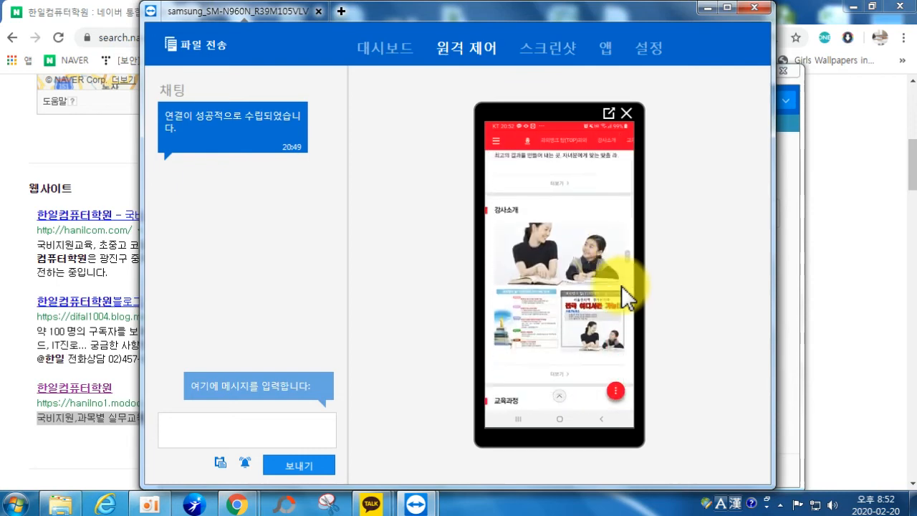
scroll(621, 285, down, 3)
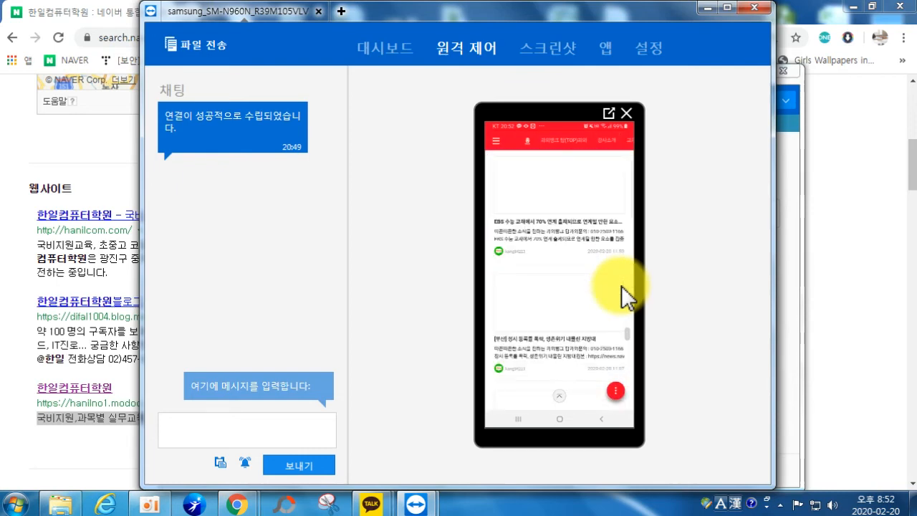
scroll(621, 285, up, 5)
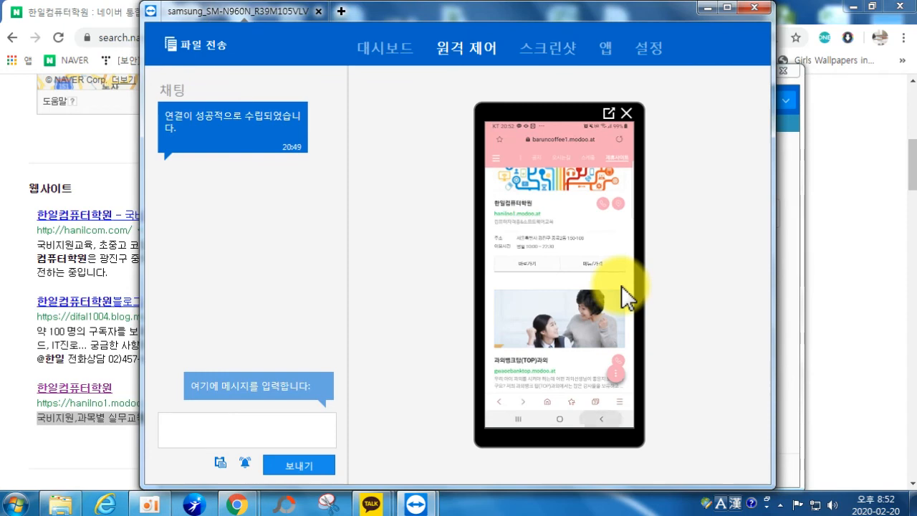
click(708, 9)
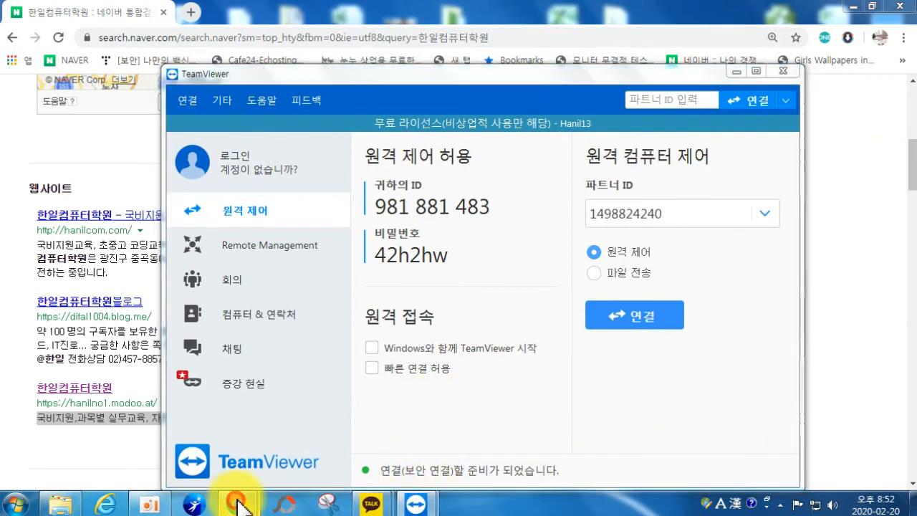
Step: Switch to Chrome's modoo! 홈페이지관리 editor and scroll down to 페이지 요약 정보
mouse_move(236, 505)
click(189, 455)
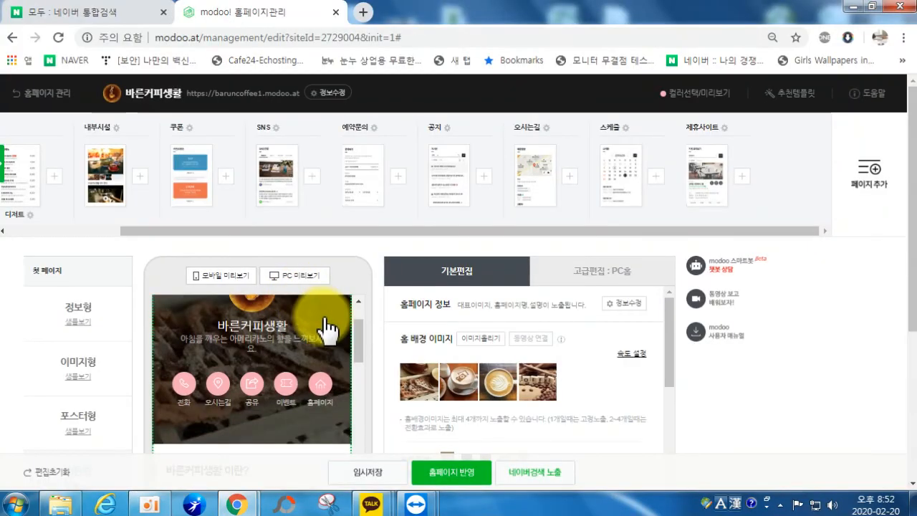
scroll(329, 344, down, 5)
scroll(308, 379, down, 10)
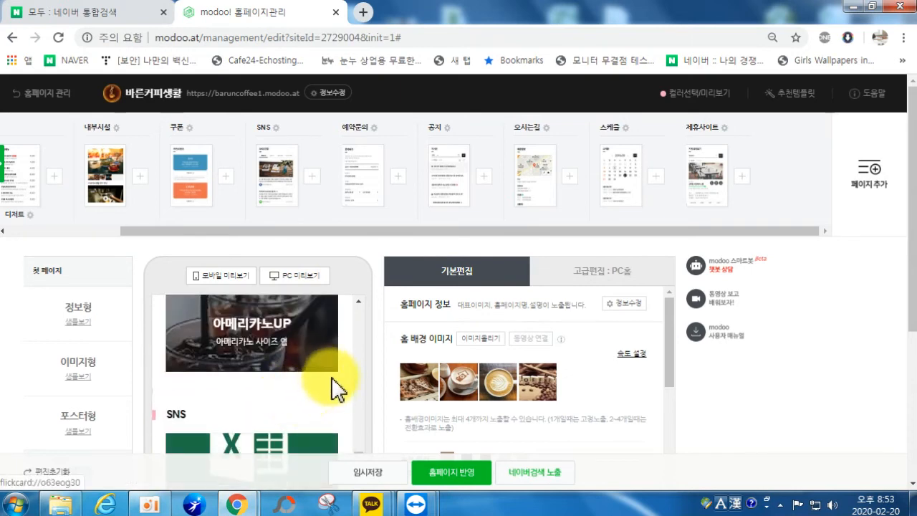
scroll(558, 356, down, 10)
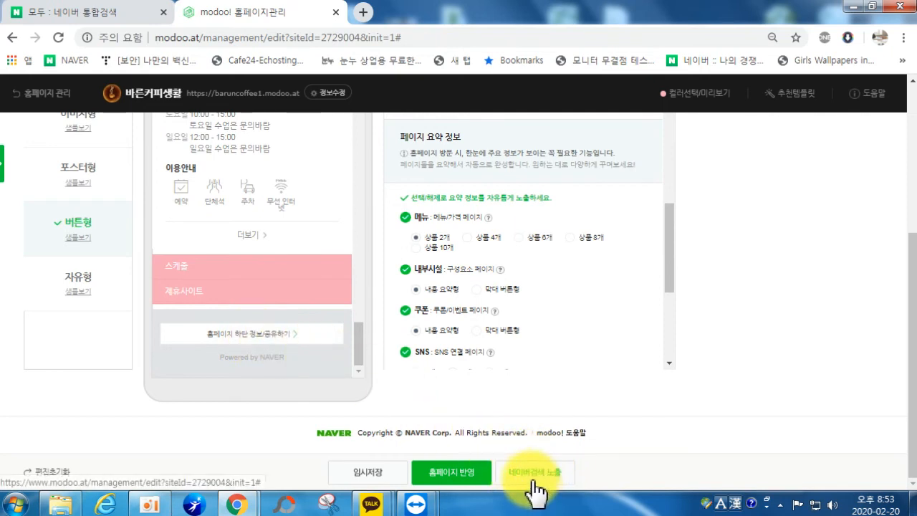
Step: In 홈페이지 하단 정보, enter 업체명 바른커피생활 and the representative's name
click(241, 335)
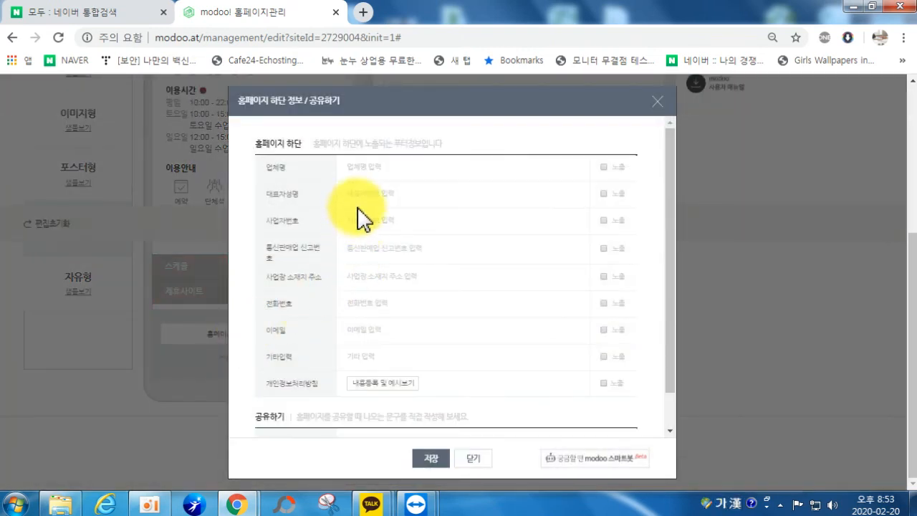
text(ㄴ)
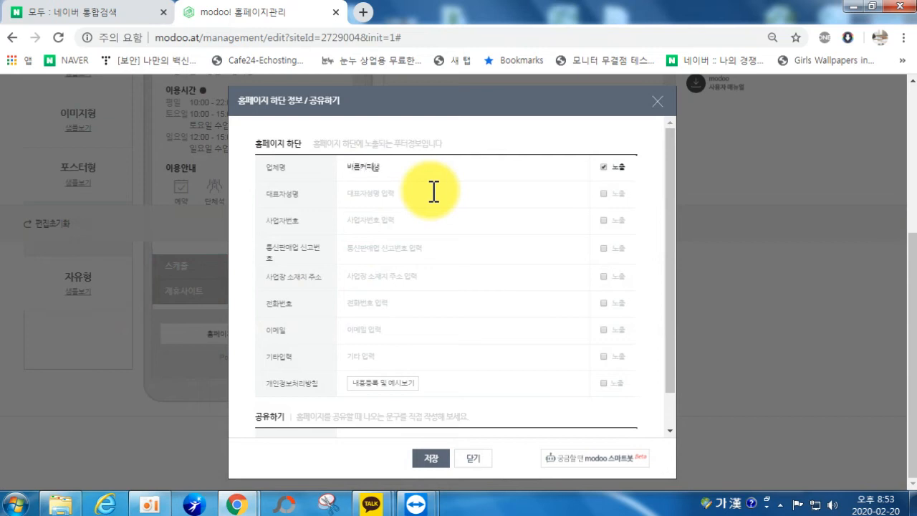
key(Tab)
text(ㅇ)
key(Tab)
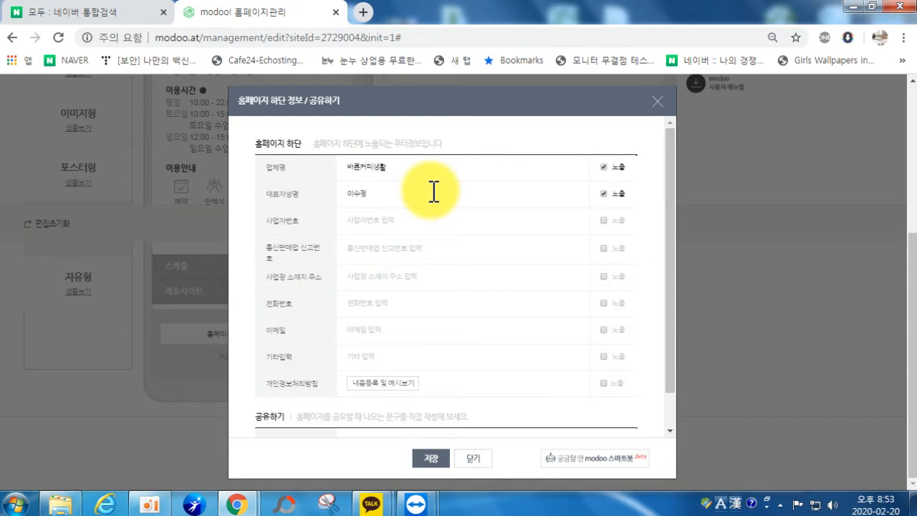
text(이)
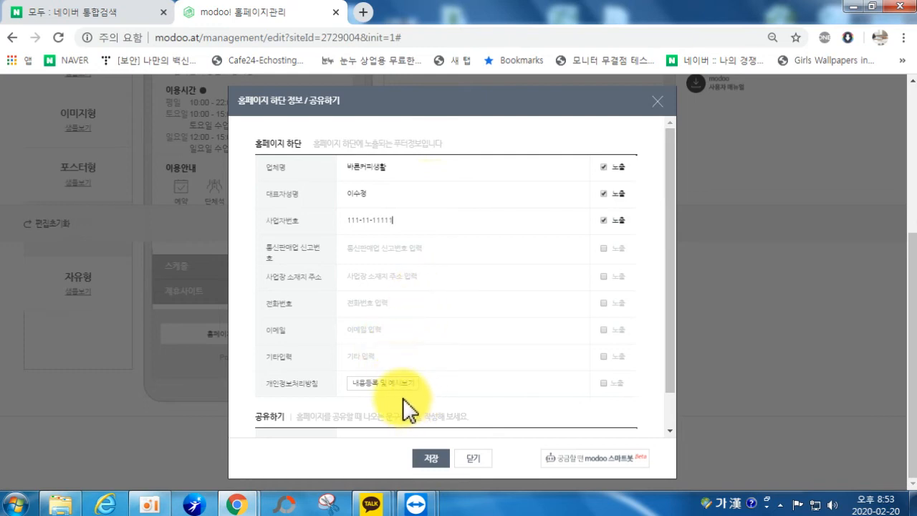
Step: Clear the invalid 사업자번호 and save the footer info
scroll(386, 408, down, 1)
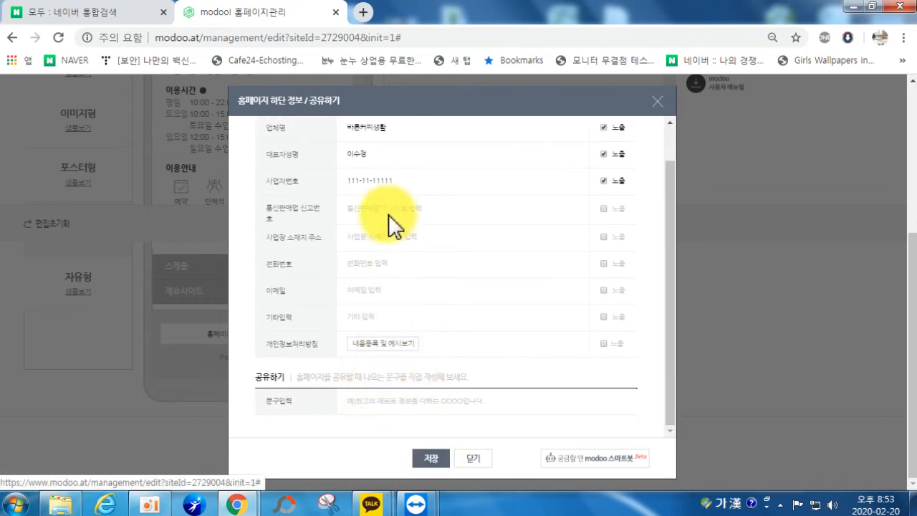
click(430, 458)
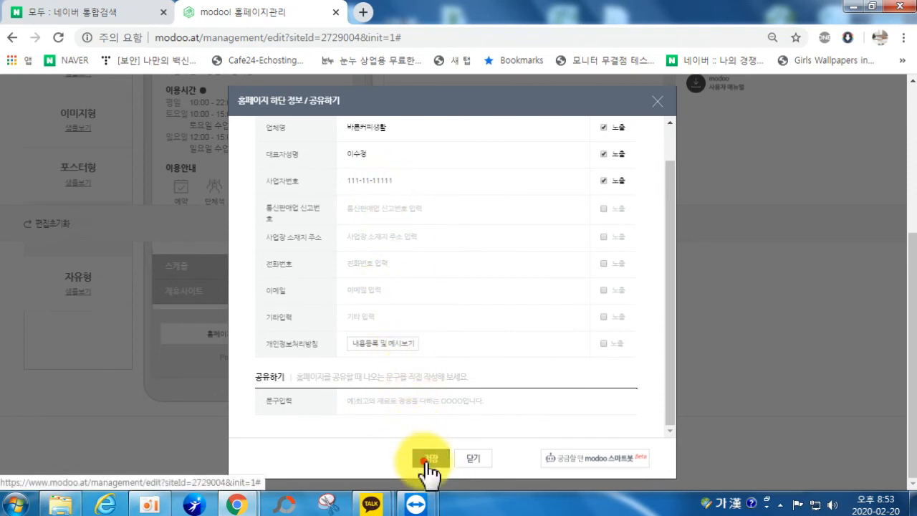
click(577, 122)
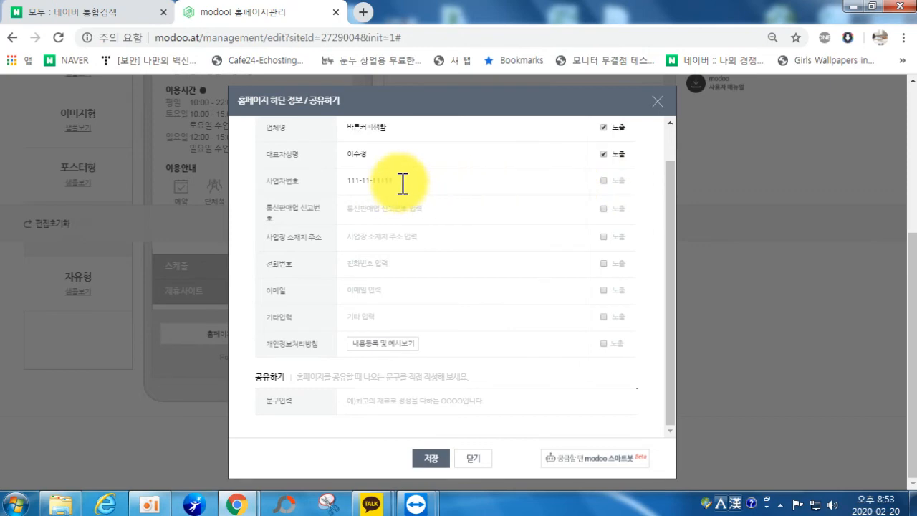
drag(399, 182, 337, 189)
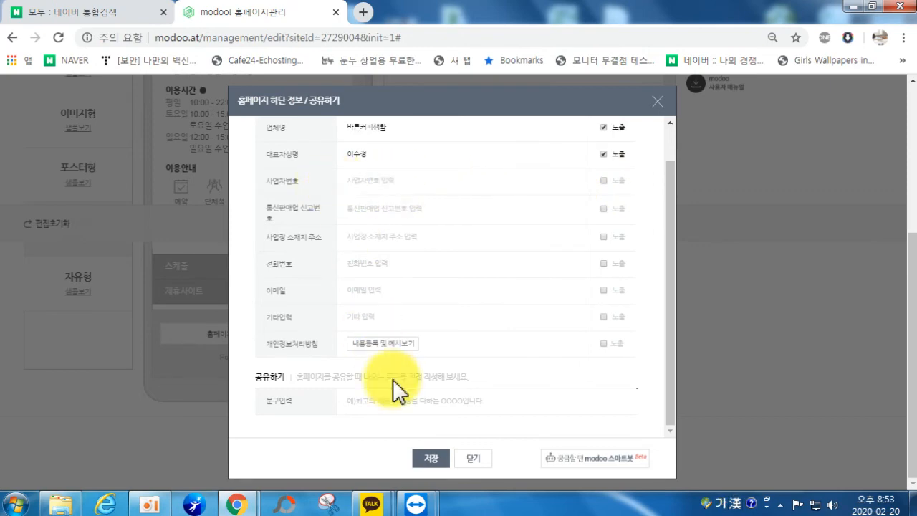
click(430, 458)
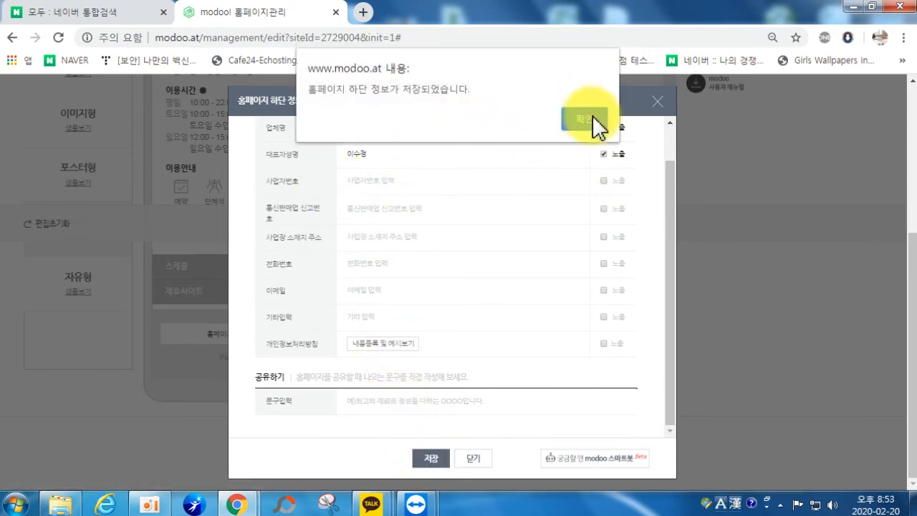
click(595, 123)
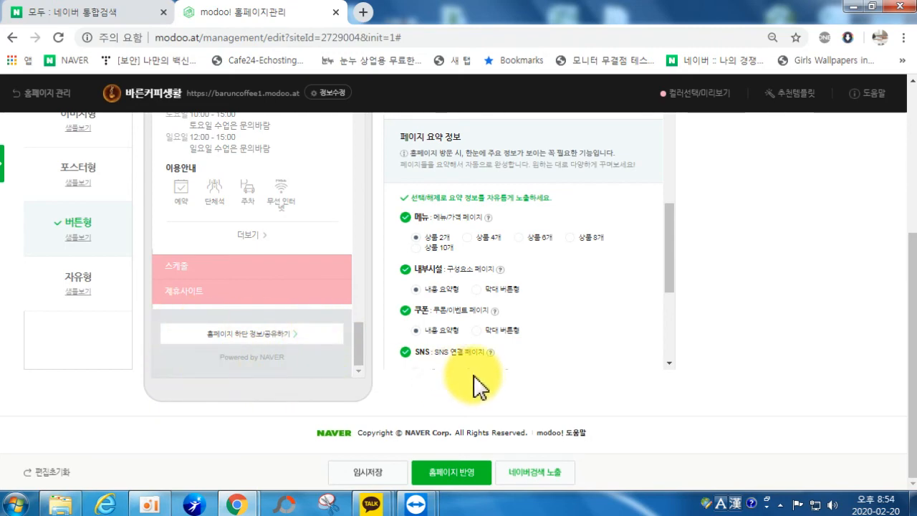
scroll(277, 327, up, 3)
scroll(549, 285, up, 5)
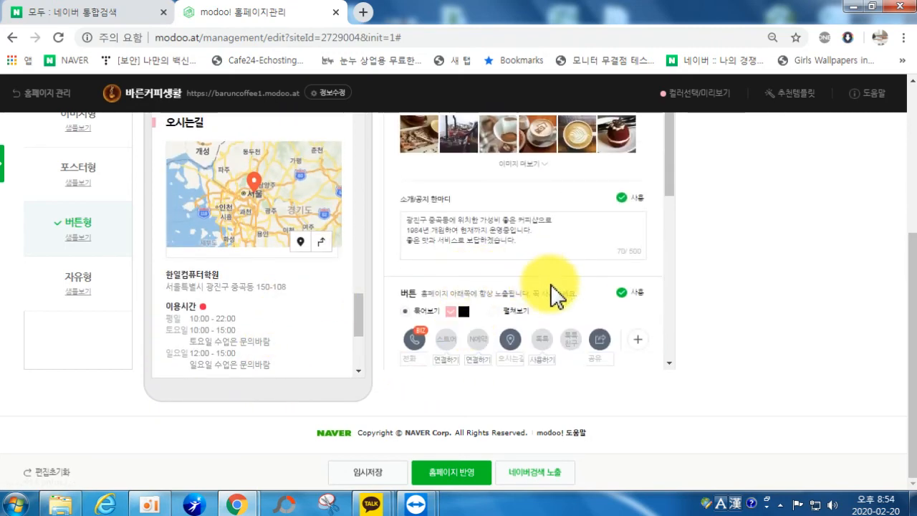
mouse_move(372, 503)
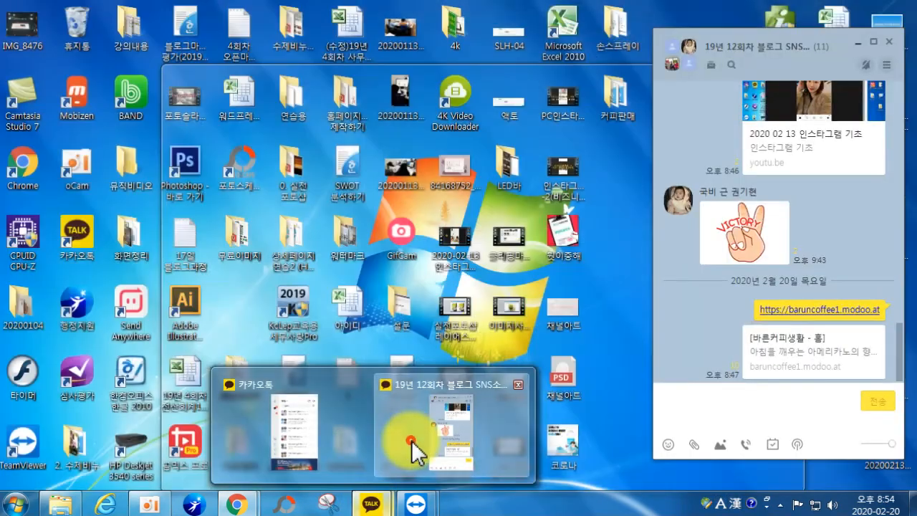
click(409, 444)
scroll(888, 276, up, 4)
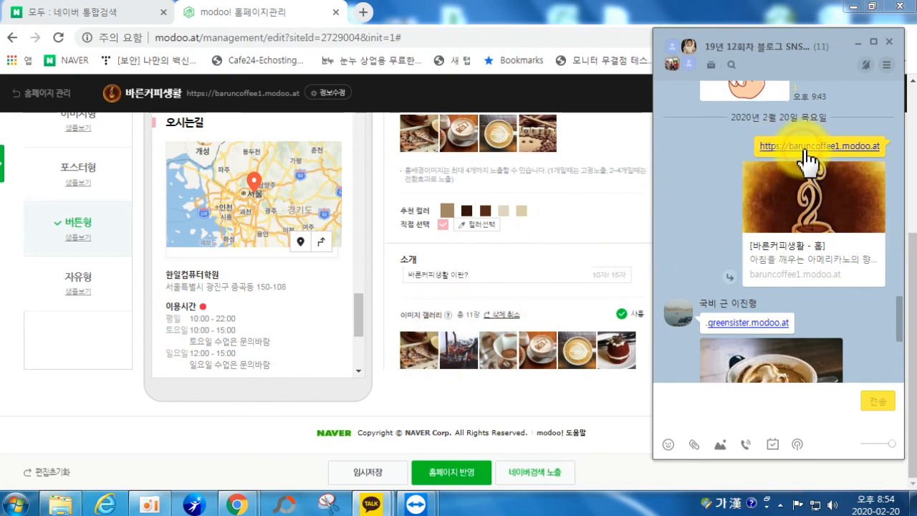
click(807, 147)
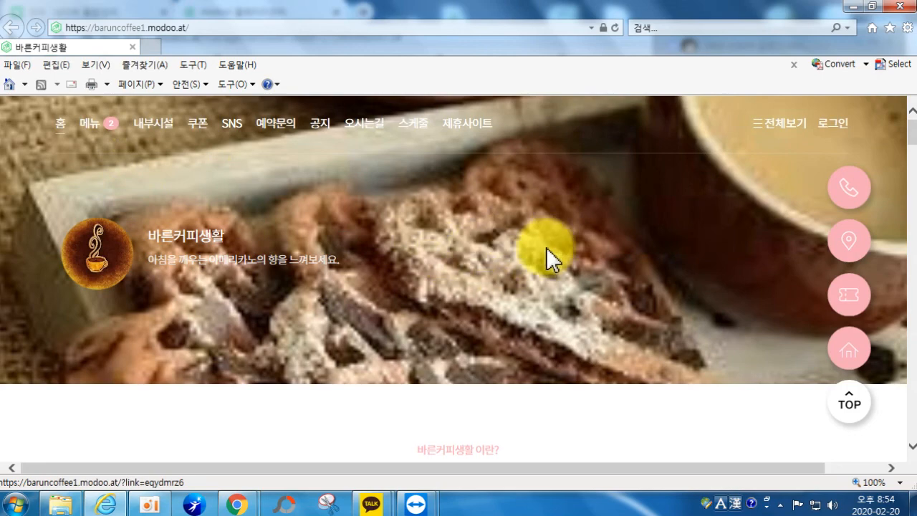
Step: Scroll the 바른커피생활 home page, check the phone number popup, and view directions
scroll(303, 250, down, 5)
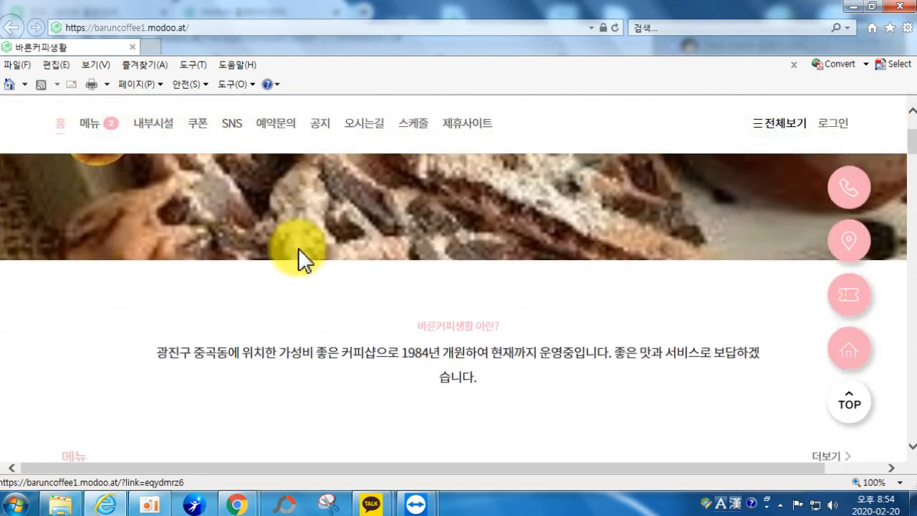
scroll(319, 269, down, 1)
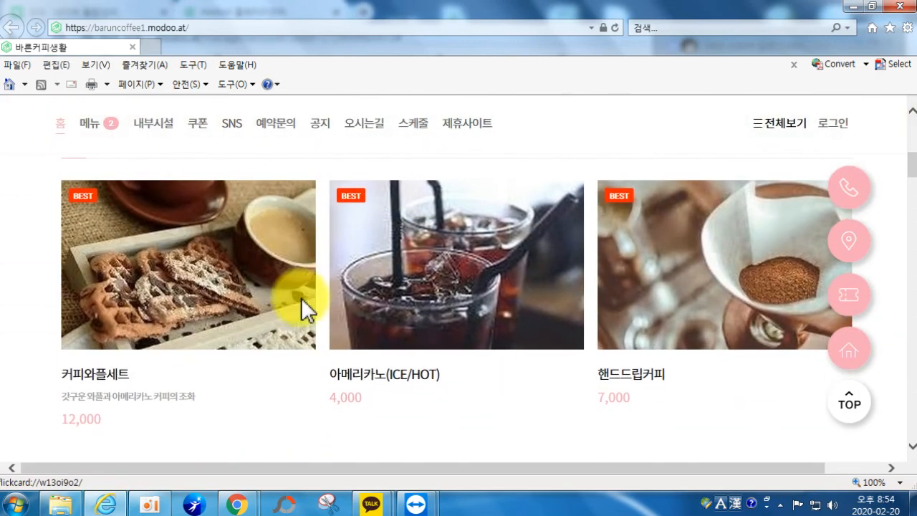
scroll(604, 314, down, 5)
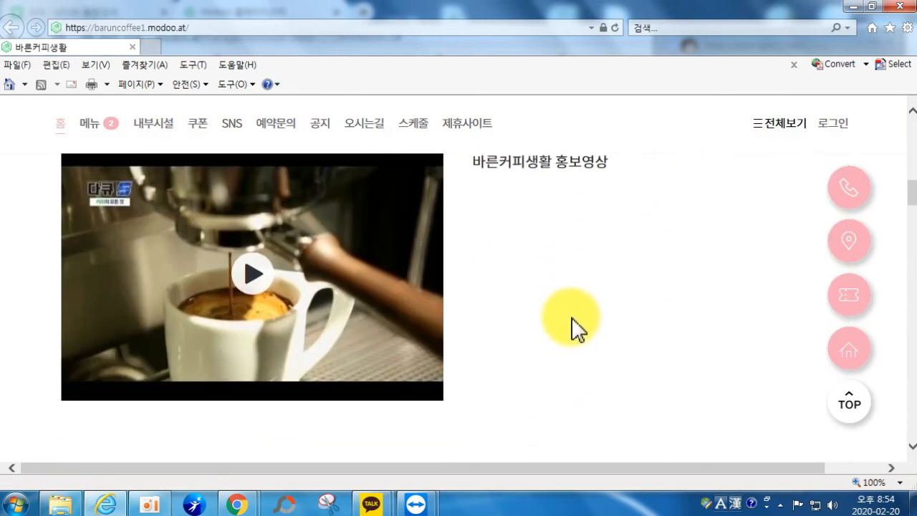
scroll(572, 323, down, 10)
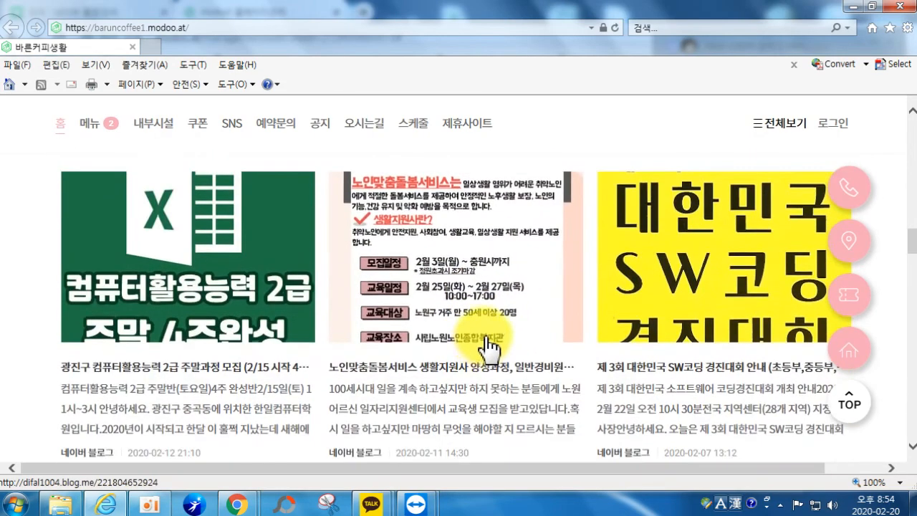
scroll(716, 304, down, 5)
click(849, 199)
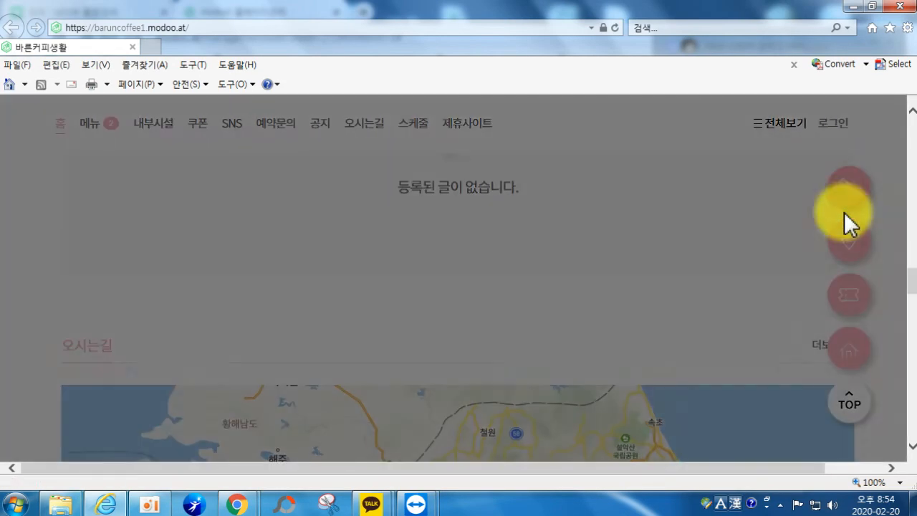
click(442, 373)
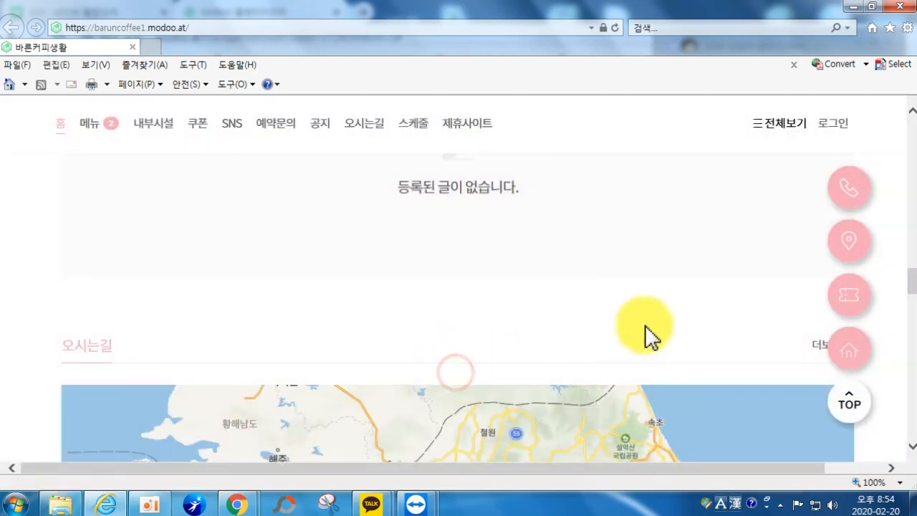
click(846, 243)
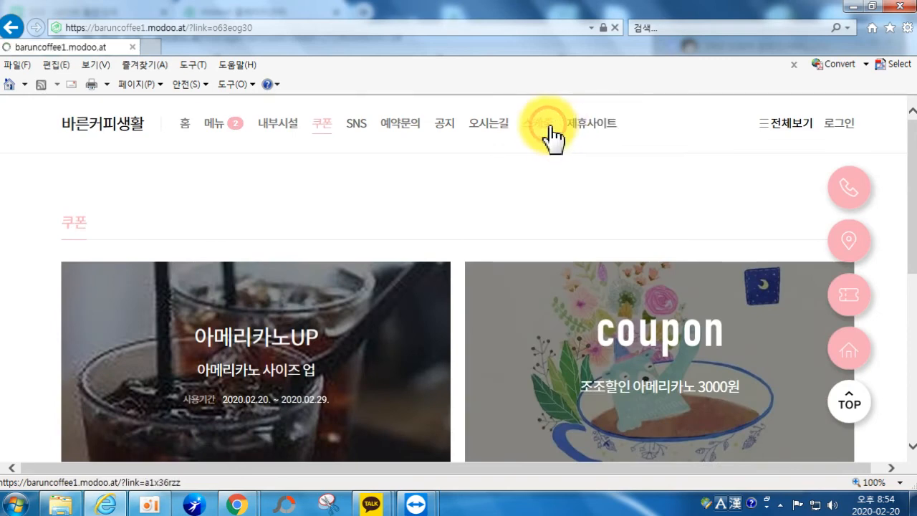
Step: Open the 스케줄 calendar, pick the 14th, then go to the 로그인 page
click(550, 133)
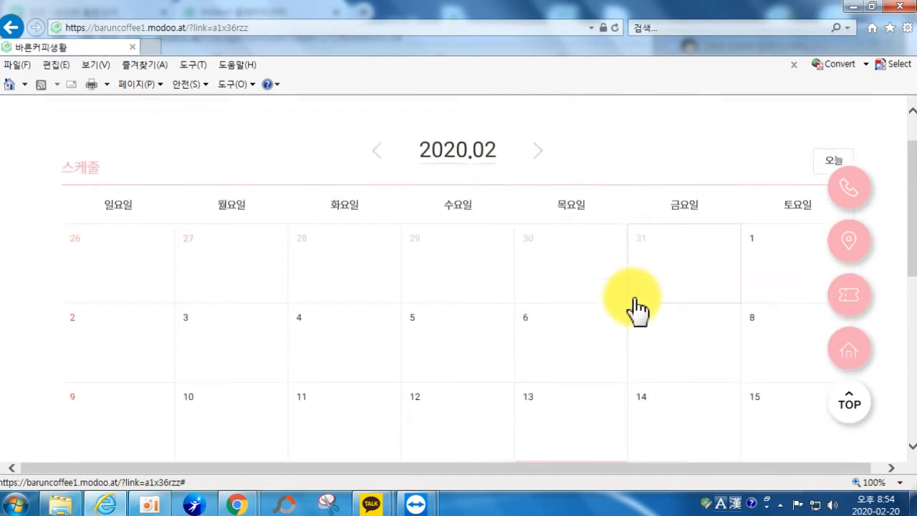
scroll(636, 306, down, 2)
click(652, 288)
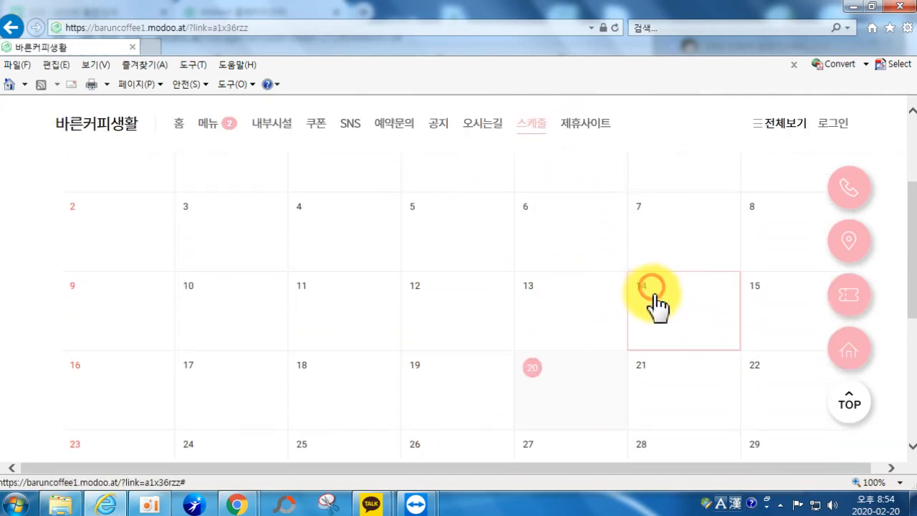
scroll(652, 304, down, 3)
scroll(646, 301, up, 5)
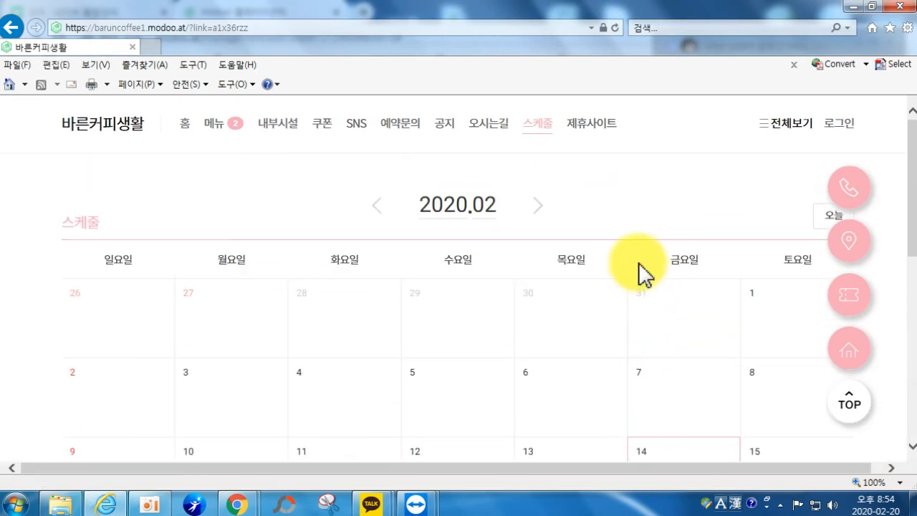
click(831, 137)
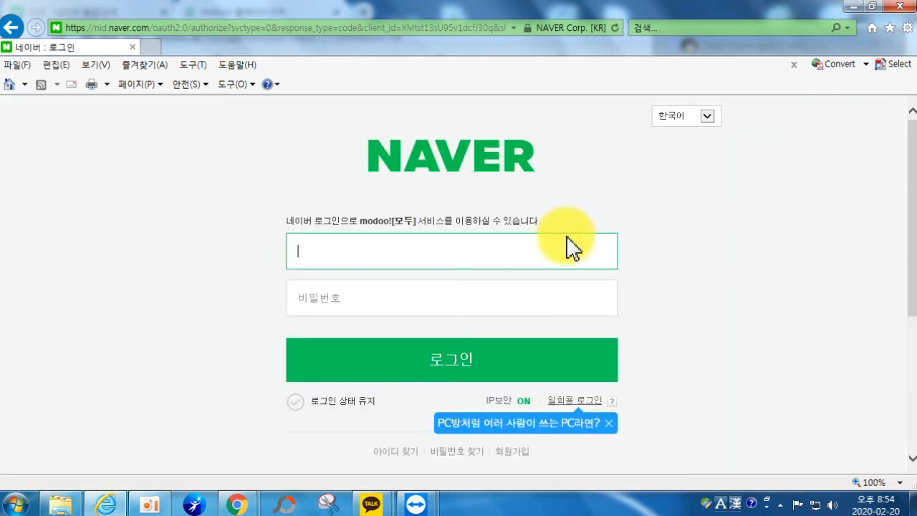
Step: Enter the Naver ID and account password, resubmitting after the rejected first attempt
key(Tab)
text(••)
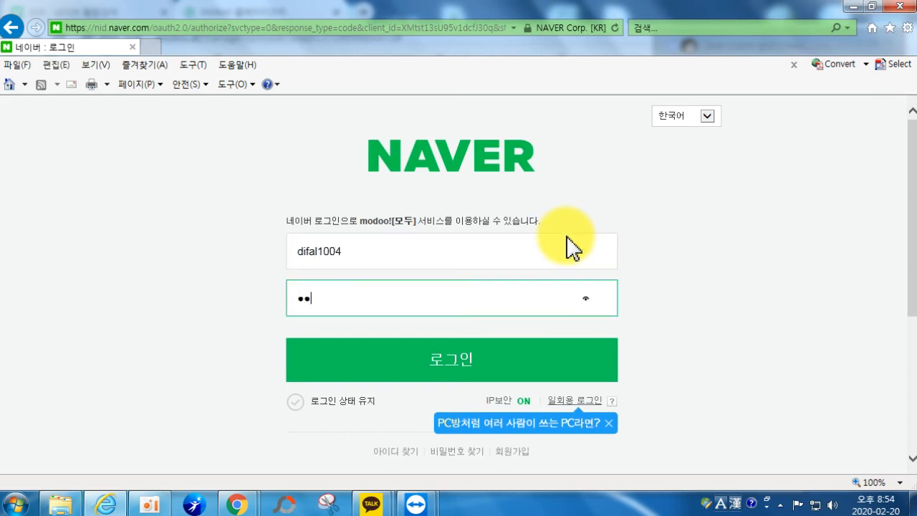
key(Return)
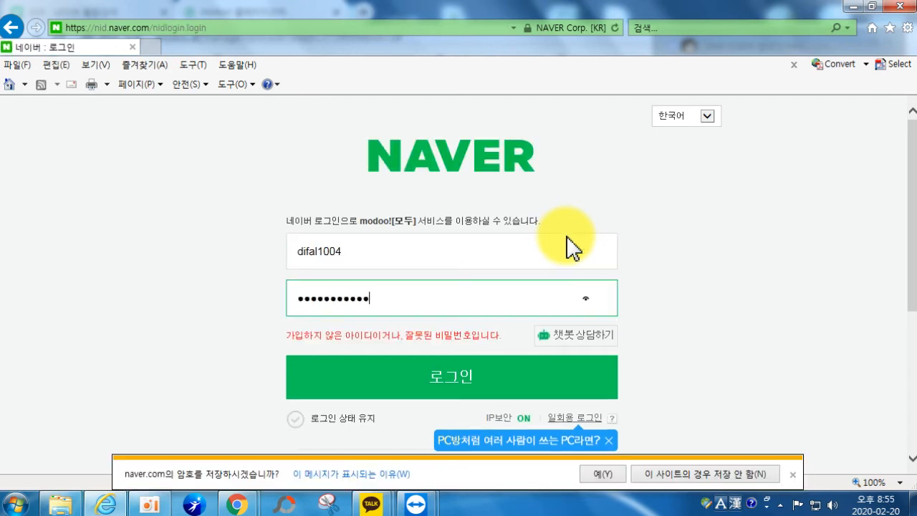
key(Return)
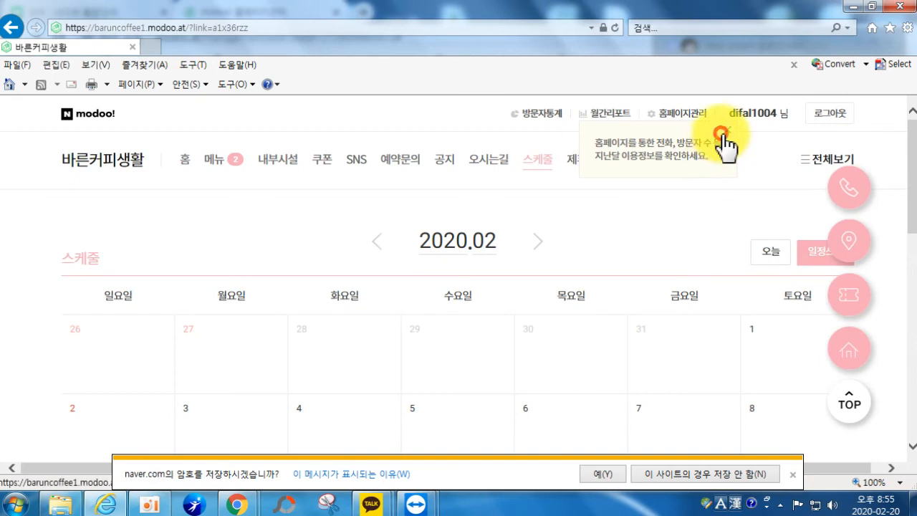
Step: Register a birthday memo on the 22nd for 21:00–22:00 and review the calendar
scroll(716, 201, down, 5)
click(754, 240)
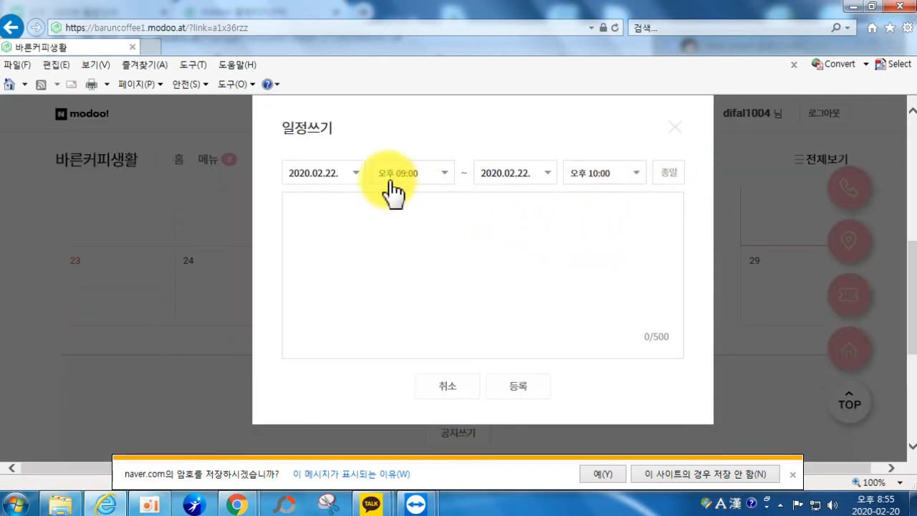
click(383, 237)
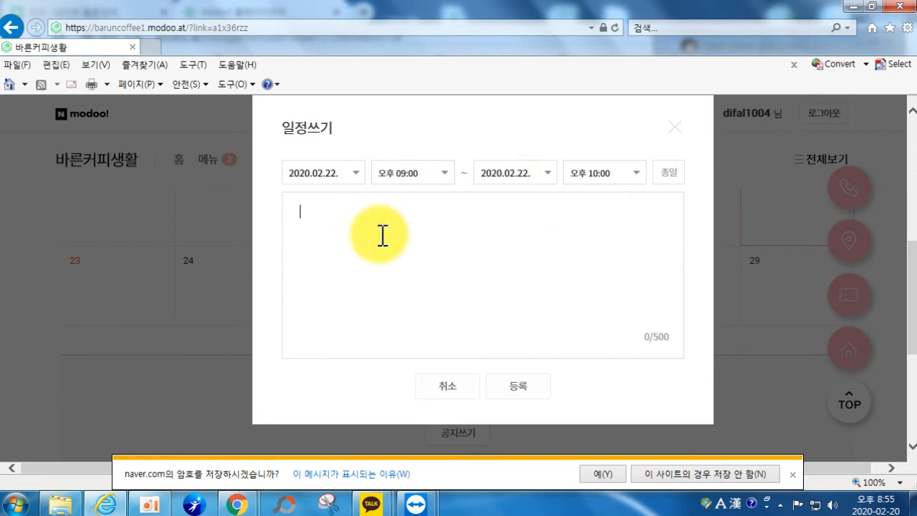
text(은숙이생일)
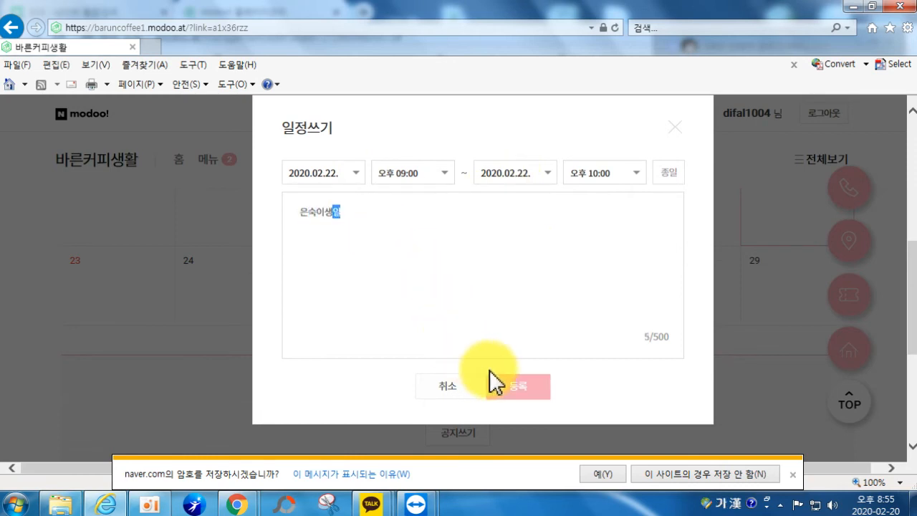
click(512, 384)
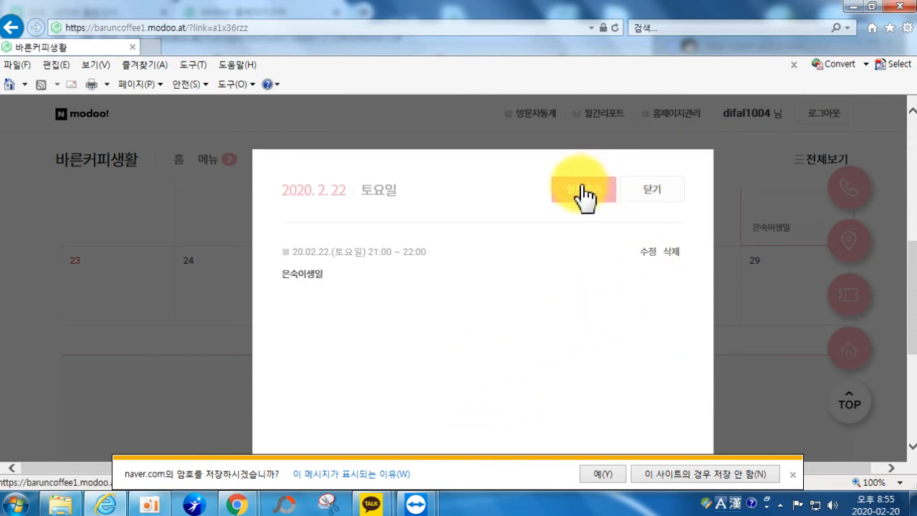
click(650, 195)
scroll(752, 262, up, 3)
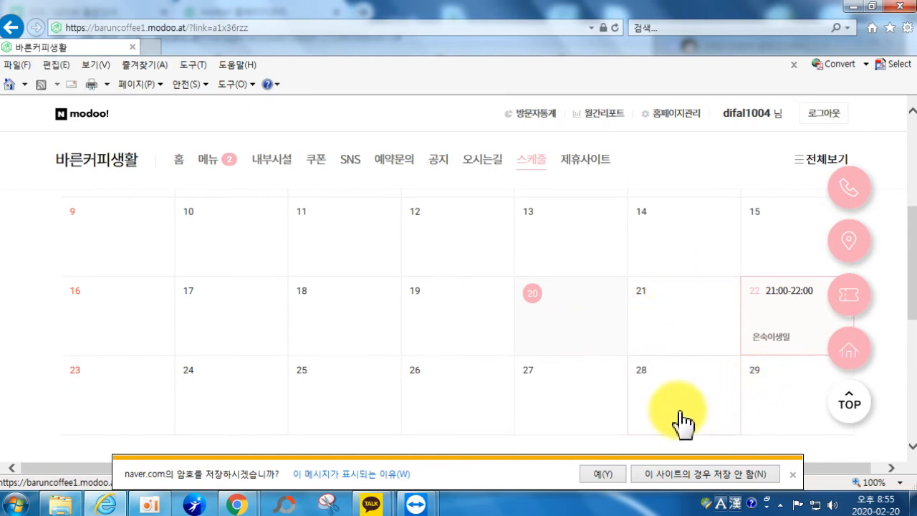
scroll(623, 394, up, 4)
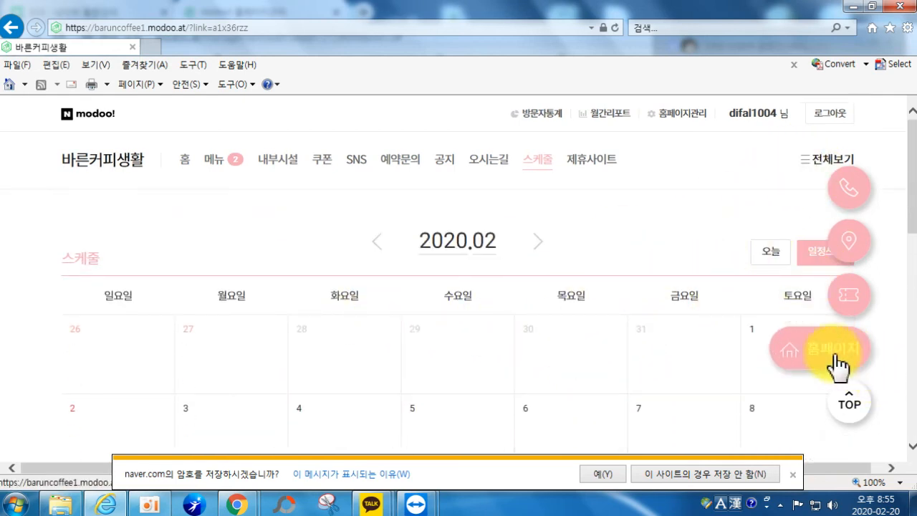
scroll(757, 351, down, 3)
scroll(605, 323, up, 3)
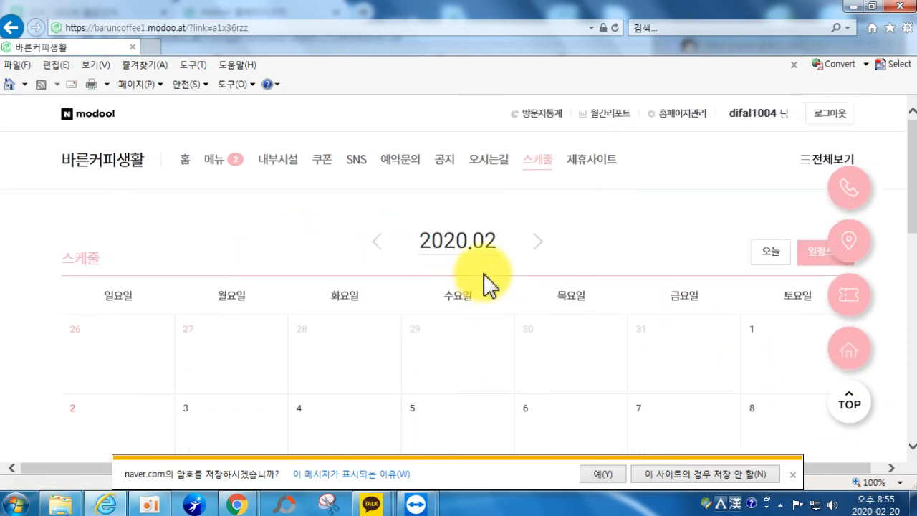
scroll(761, 408, down, 6)
scroll(745, 386, up, 6)
scroll(716, 286, down, 6)
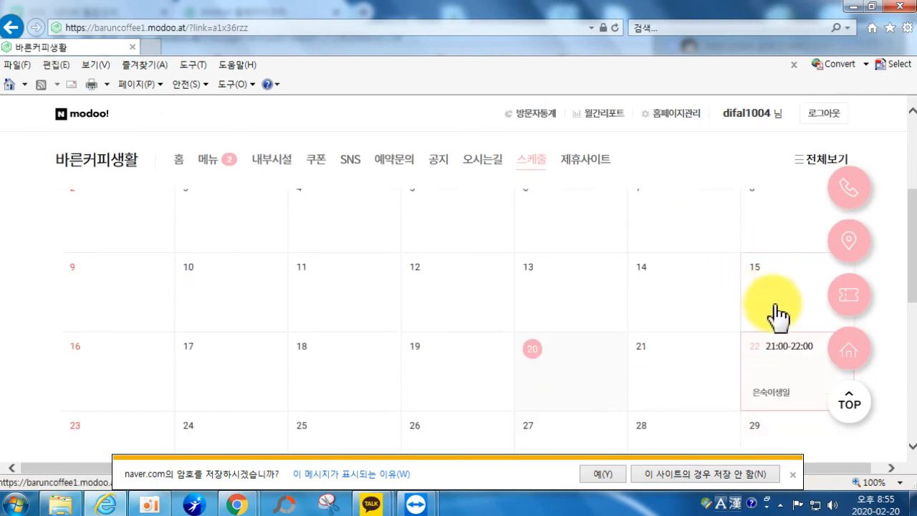
Step: Delete the birthday event from 22 February's event list and confirm
click(763, 368)
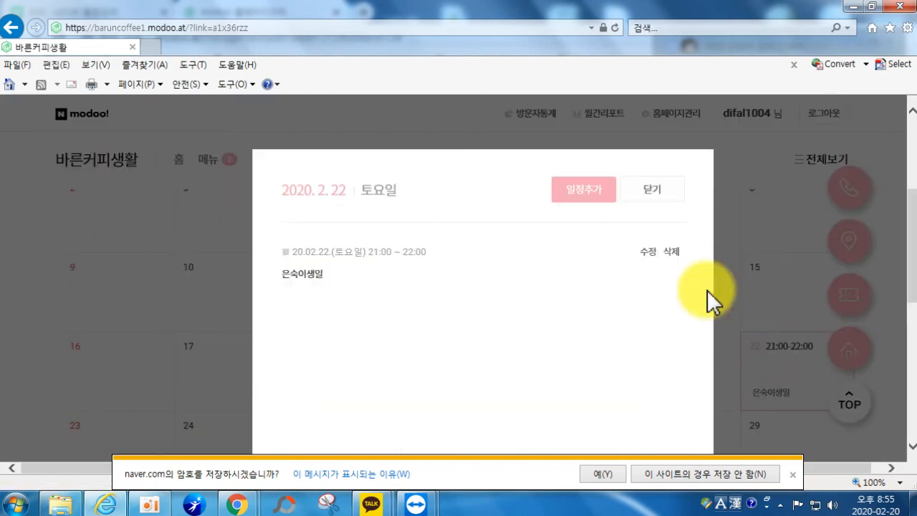
click(671, 252)
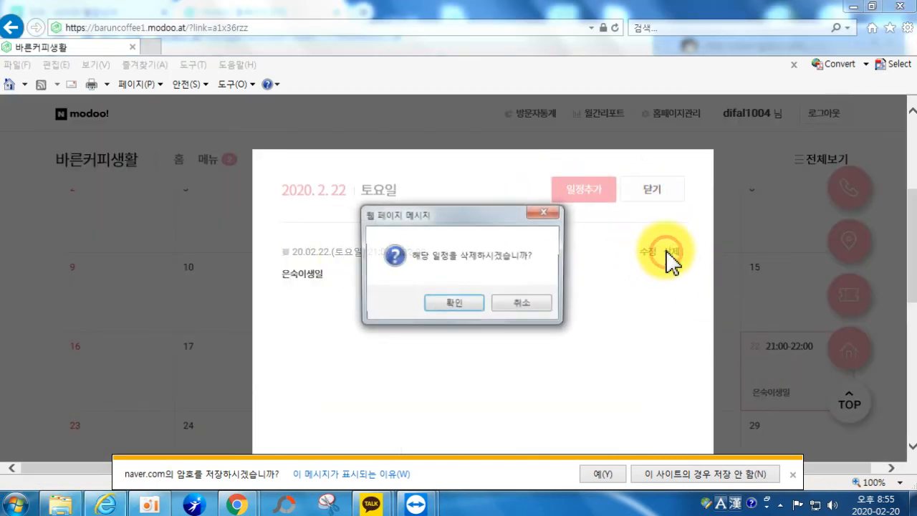
click(450, 304)
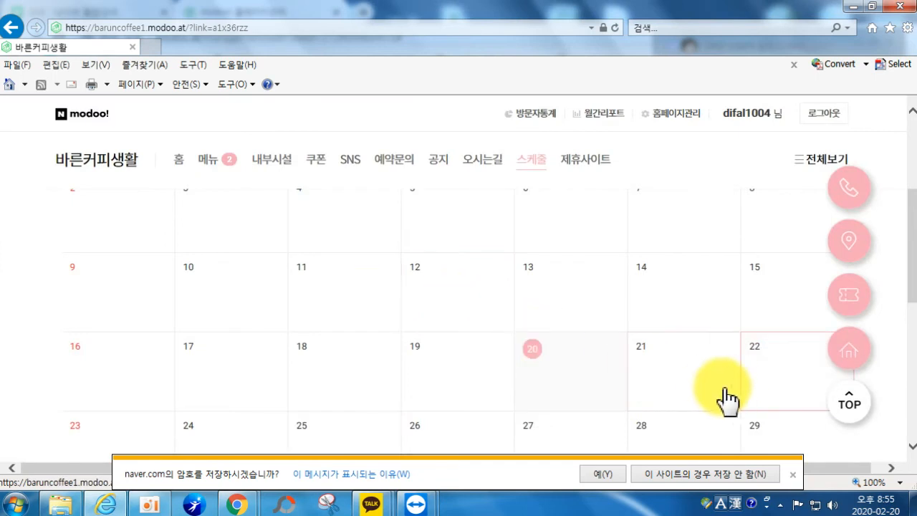
scroll(645, 380, up, 1)
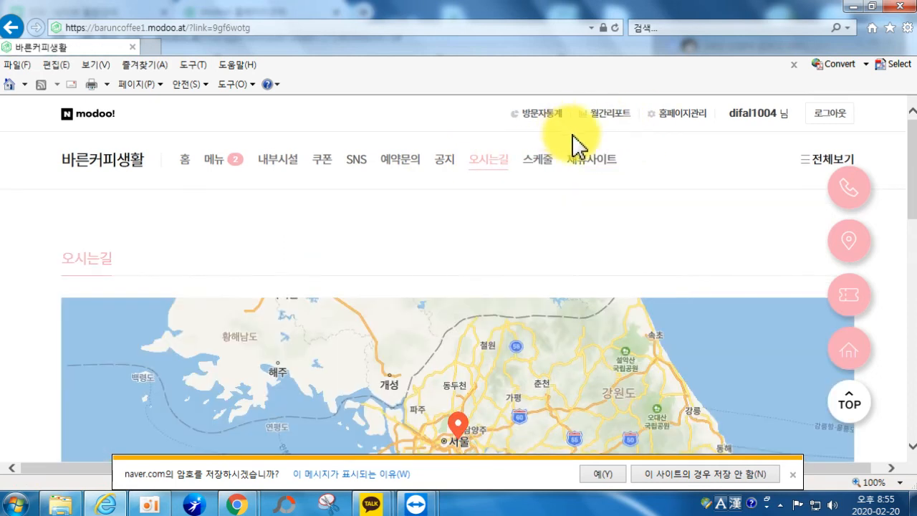
Step: Open the 공지 notice board and start writing a new notice
click(449, 164)
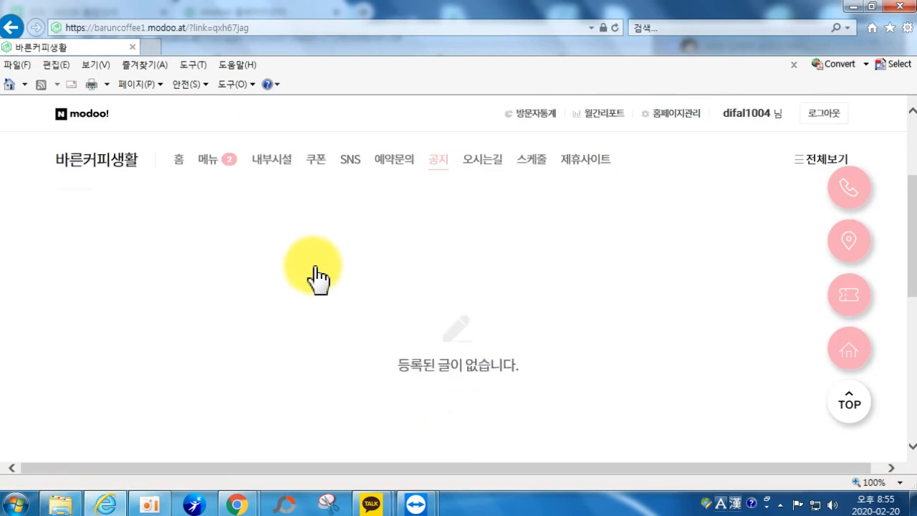
scroll(716, 308, down, 3)
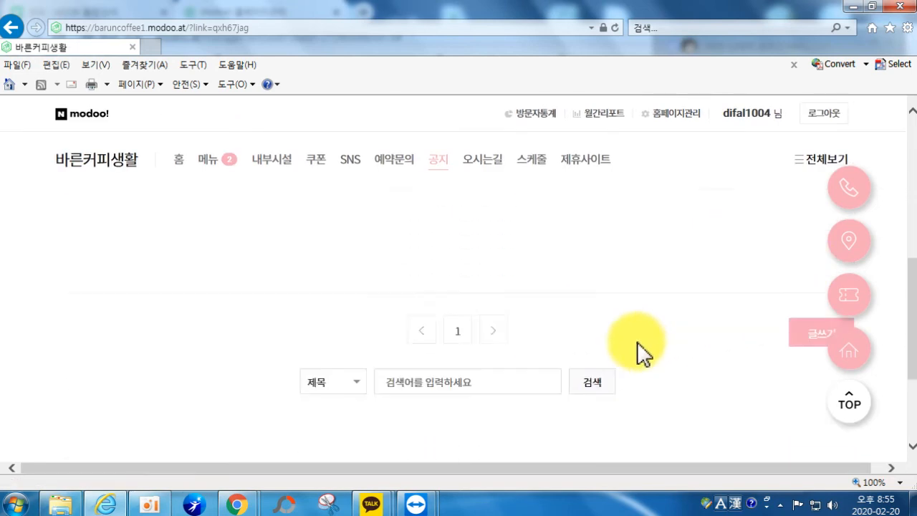
scroll(645, 333, down, 2)
click(805, 302)
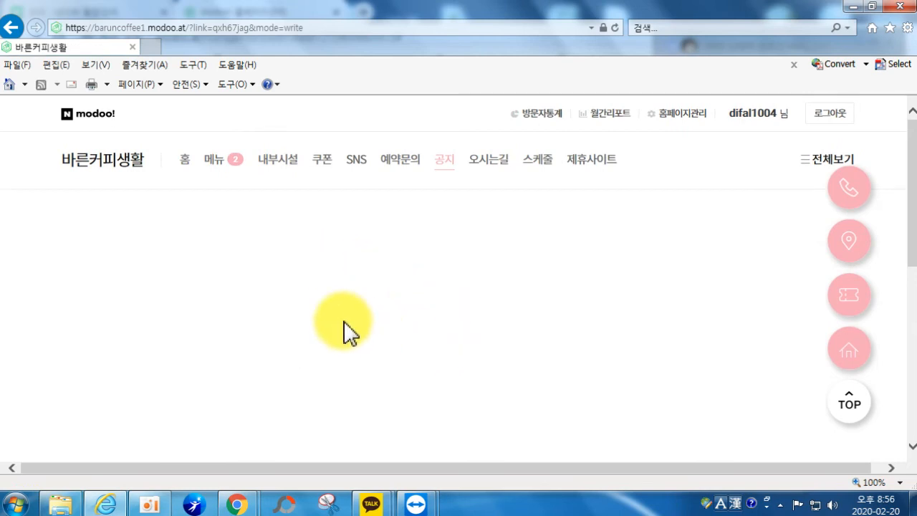
Step: View the empty 예약문의 inquiry page, then minimize Internet Explorer
scroll(230, 348, down, 3)
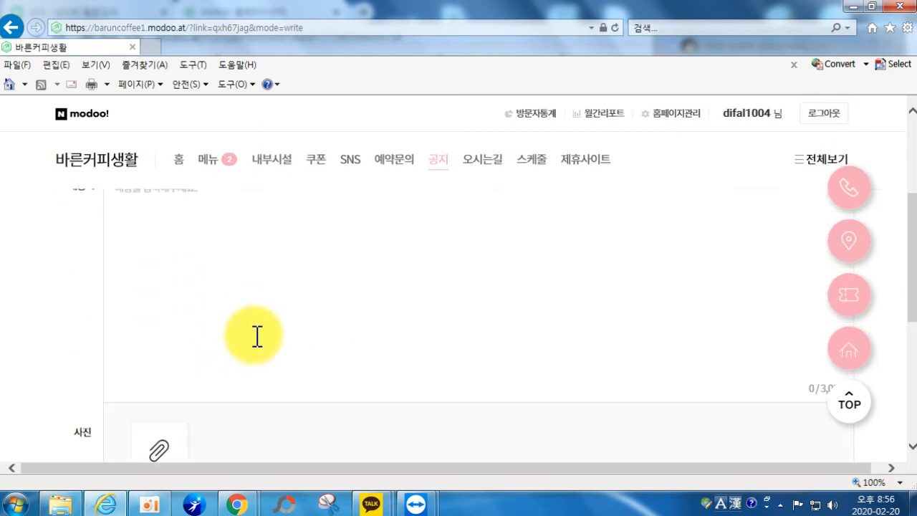
scroll(257, 335, down, 2)
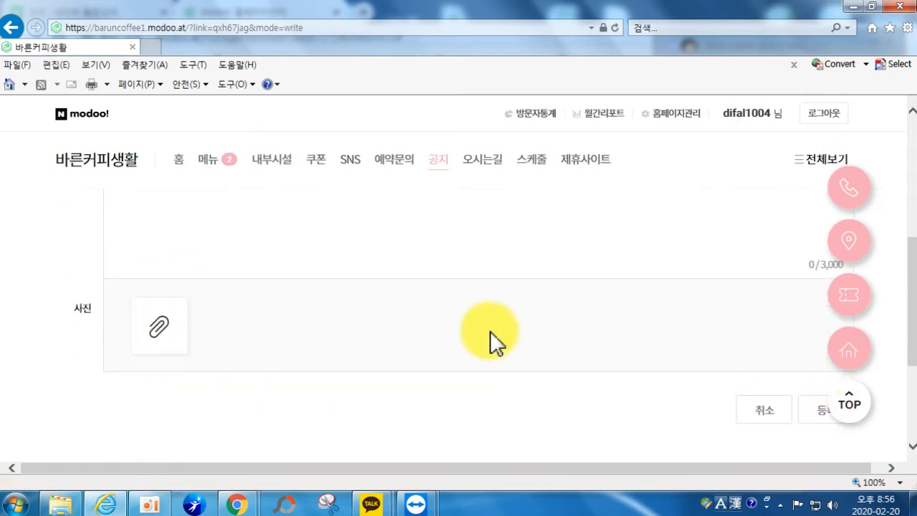
scroll(497, 324, up, 5)
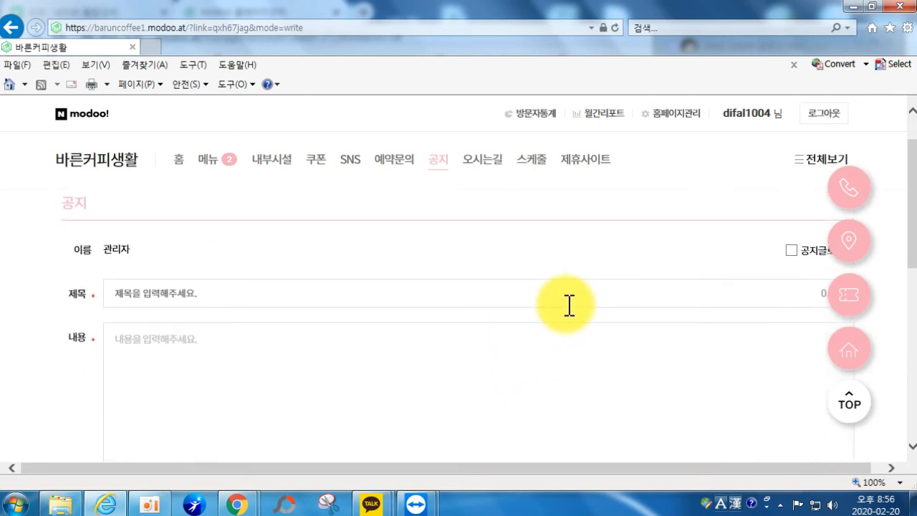
click(399, 177)
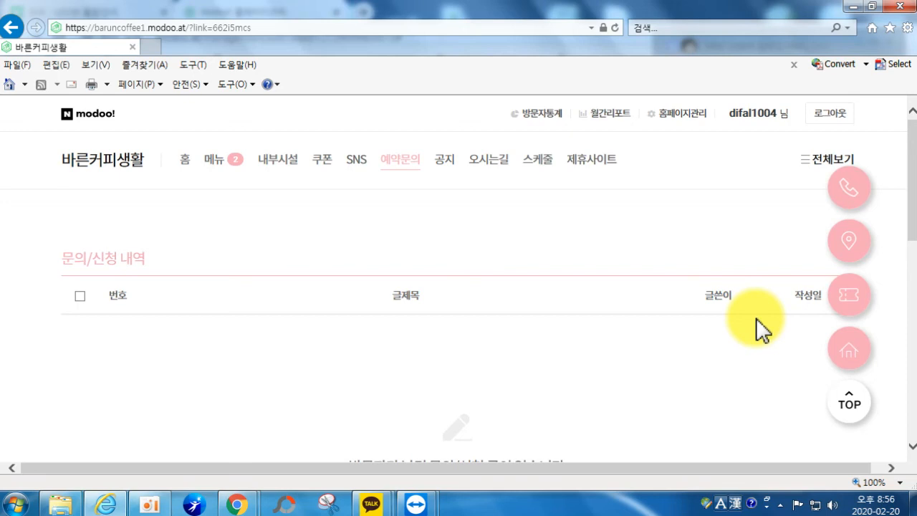
click(854, 6)
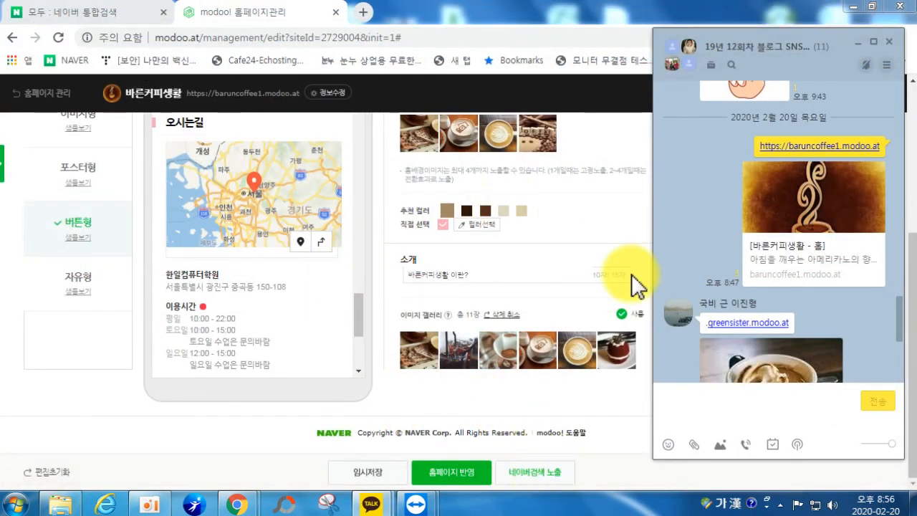
Step: Minimize KakaoTalk and apply edits via 홈페이지 반영 with Naver search exposure enabled
click(857, 47)
click(535, 473)
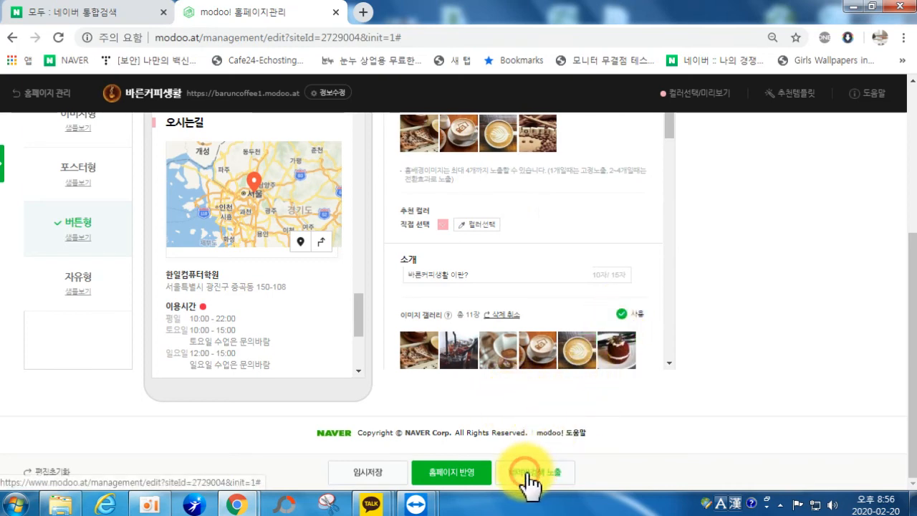
click(459, 469)
scroll(504, 373, down, 10)
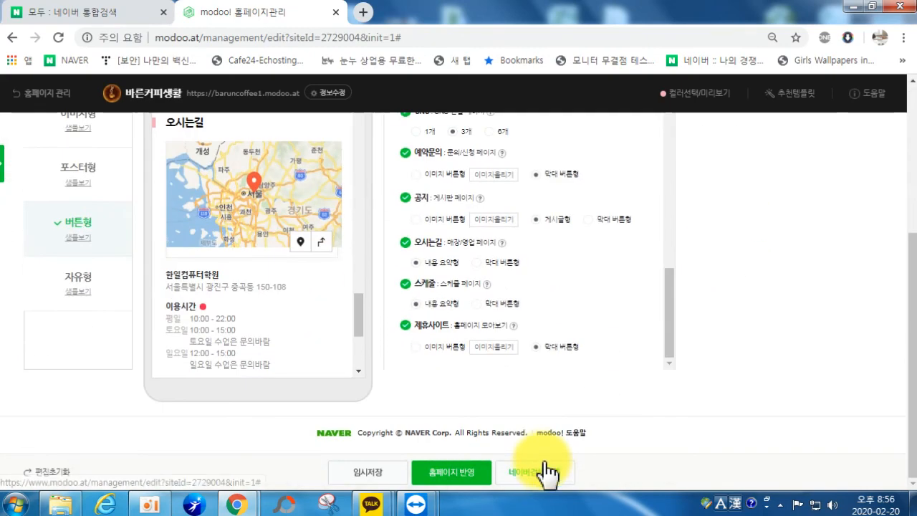
click(544, 474)
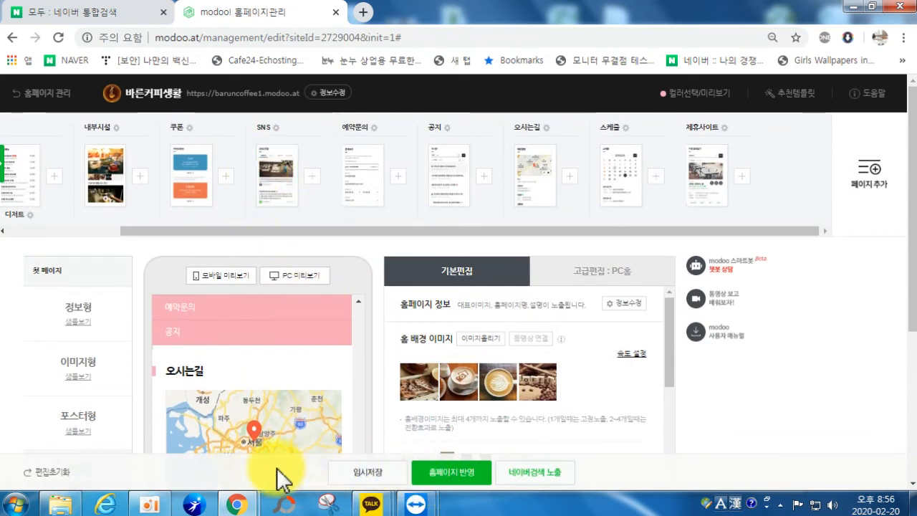
click(449, 472)
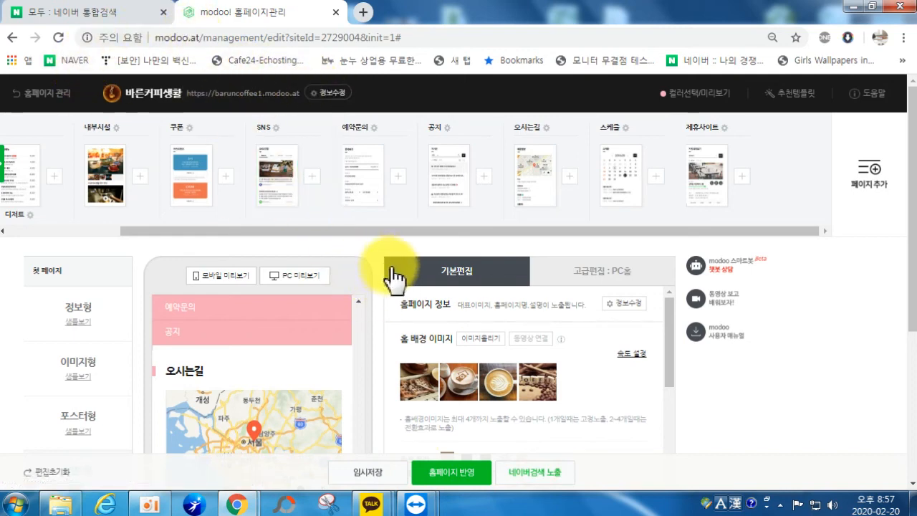
Step: Preview the live homepage in a new tab, close it, and retry Naver search exposure
click(243, 94)
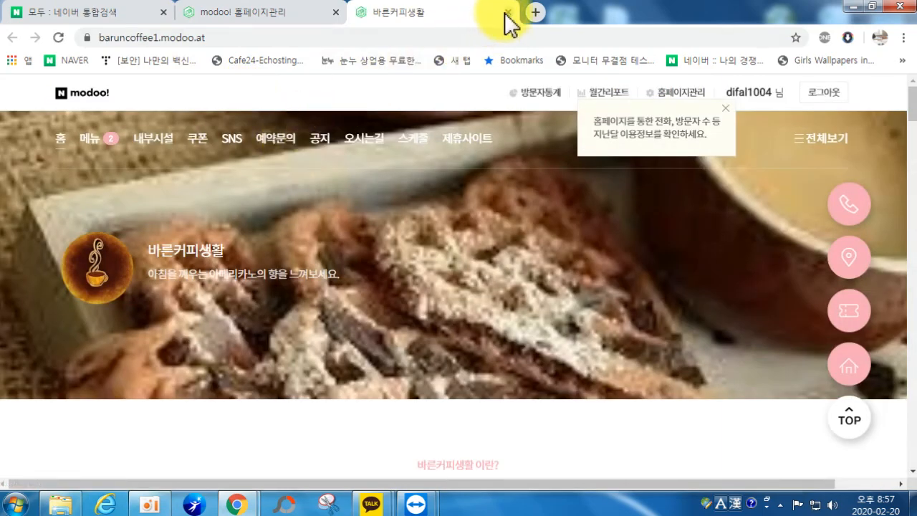
click(507, 13)
scroll(520, 308, down, 5)
scroll(429, 483, down, 3)
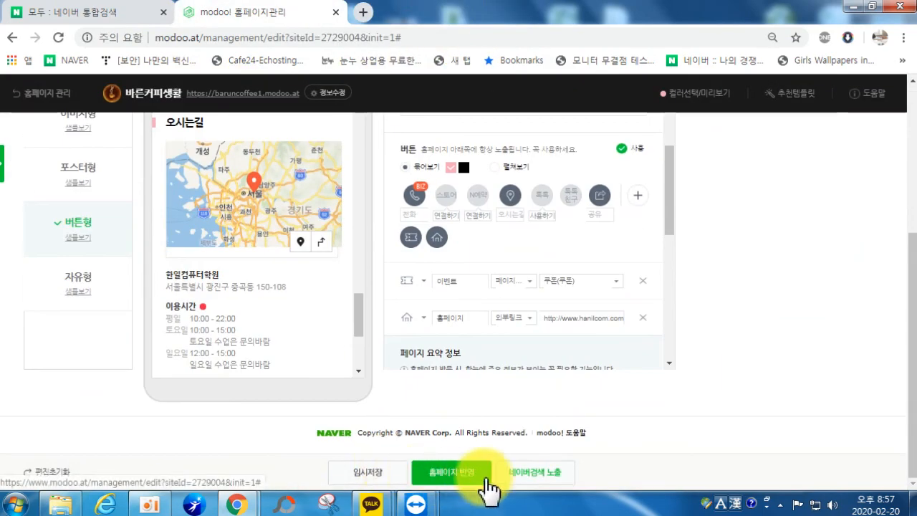
click(537, 479)
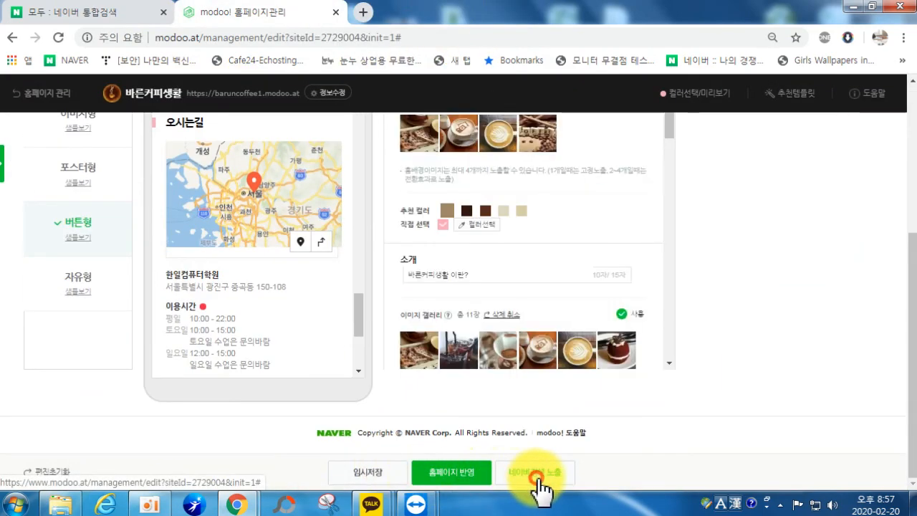
scroll(580, 300, down, 10)
scroll(580, 301, down, 1)
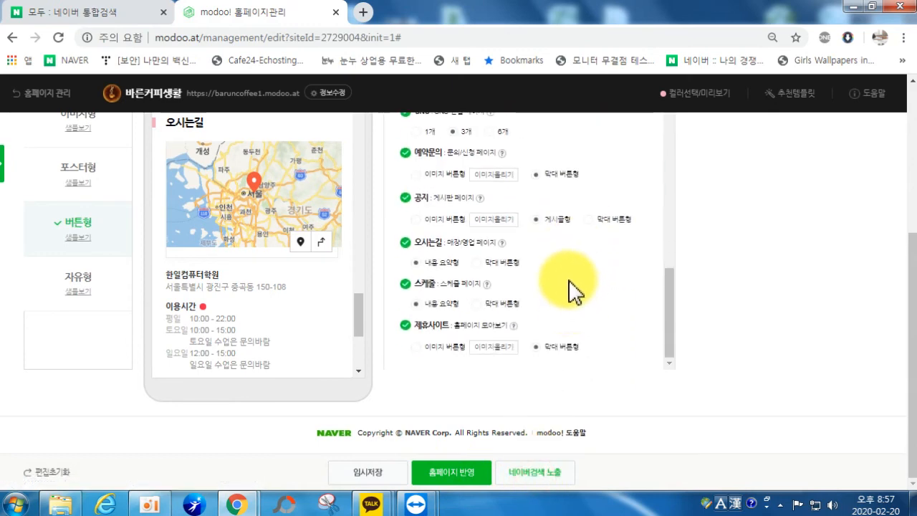
click(537, 479)
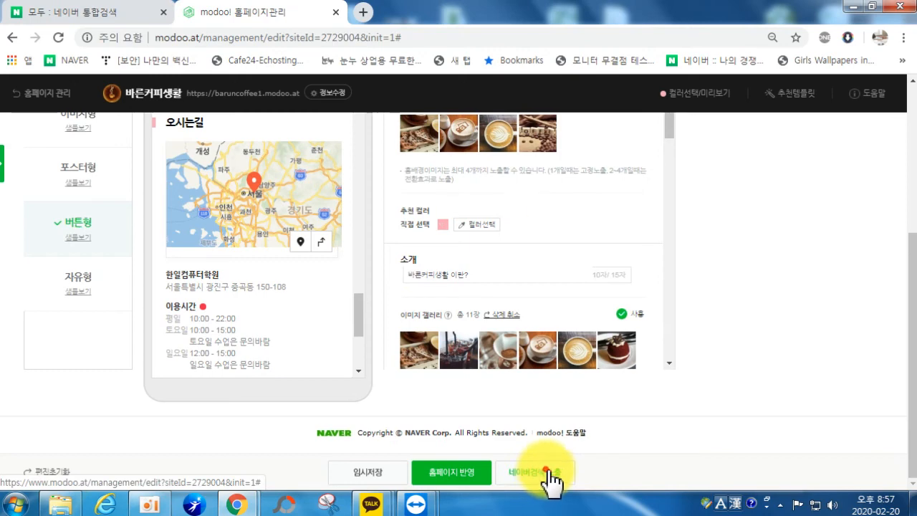
click(548, 474)
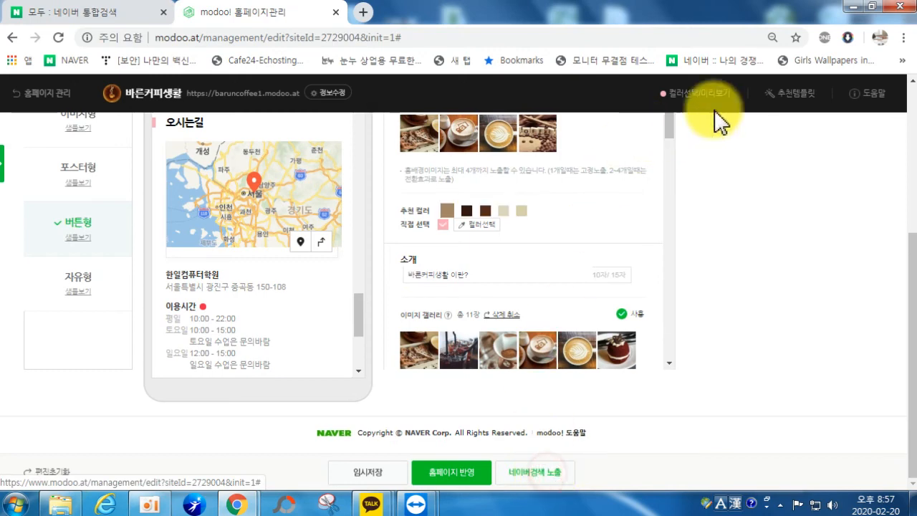
Step: Save a draft of the 바른커피생활 edits and apply them to the homepage
click(771, 37)
scroll(477, 360, down, 3)
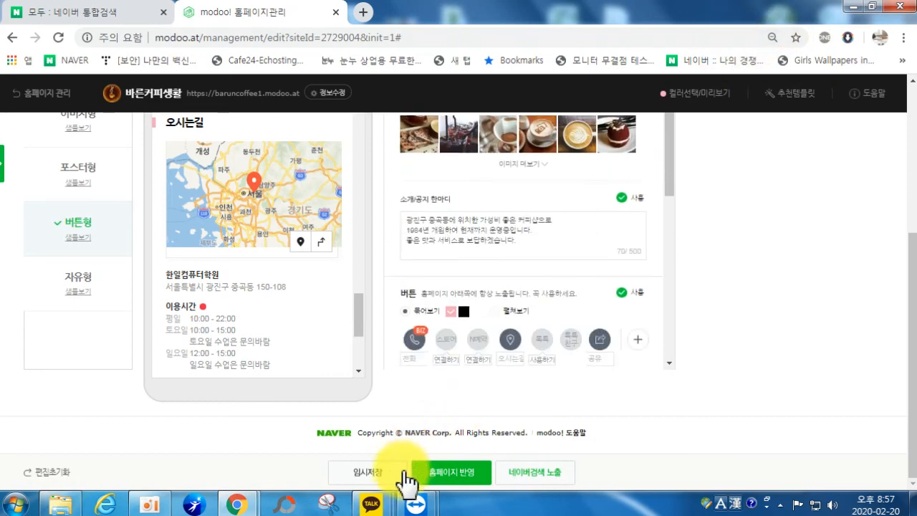
click(385, 470)
click(449, 472)
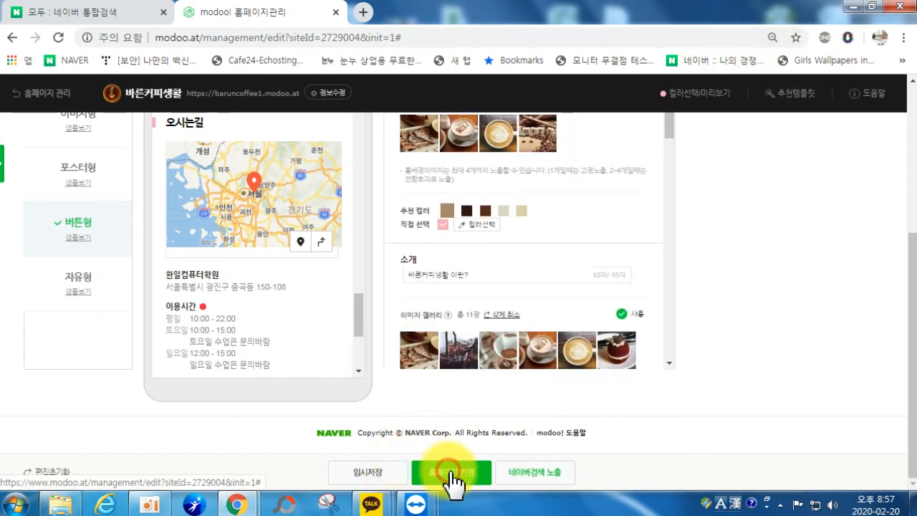
Step: Check the 네이버검색 노출 link options and page address, then apply edits to the homepage again
click(544, 473)
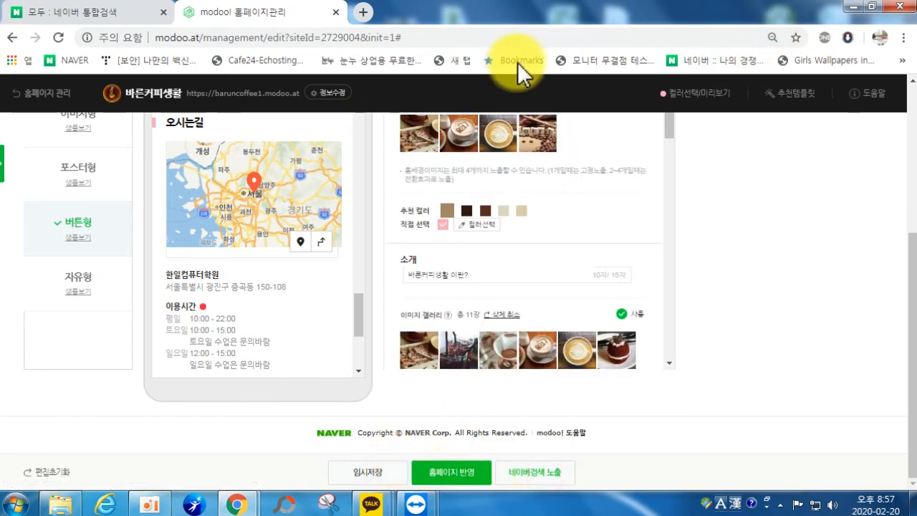
click(90, 37)
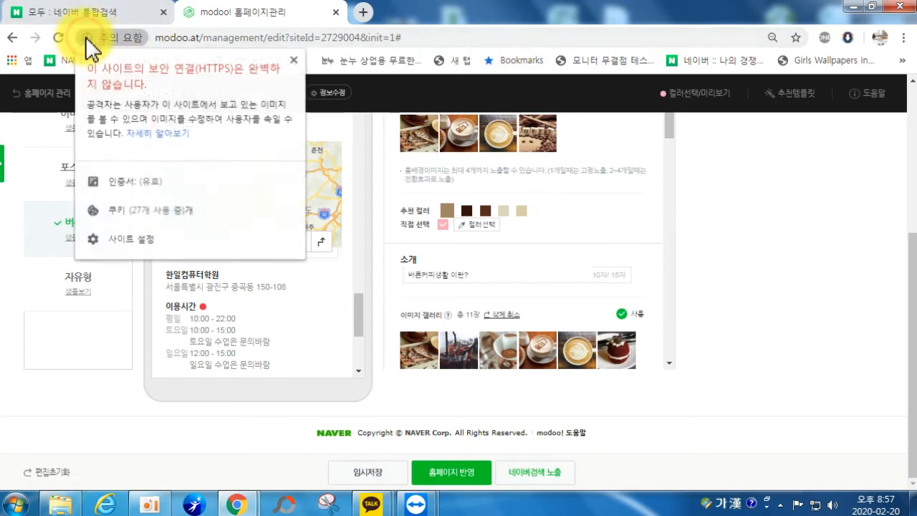
click(616, 37)
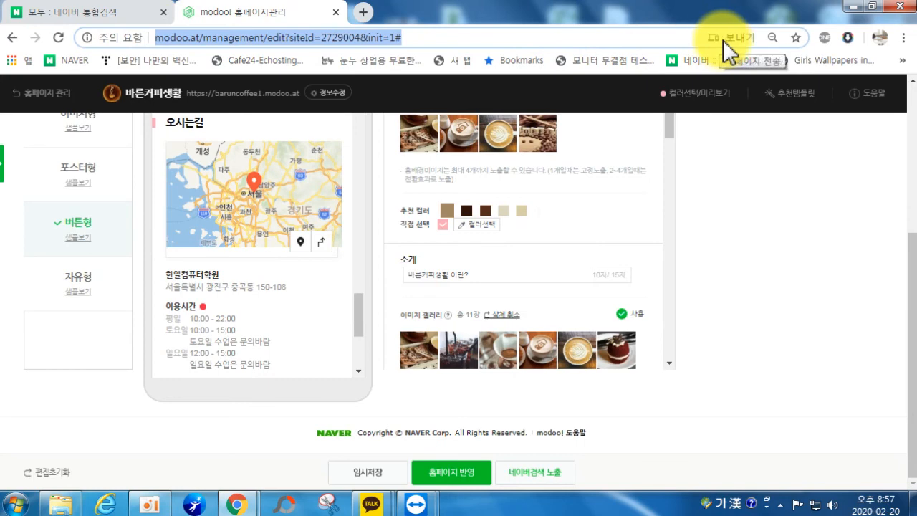
click(587, 463)
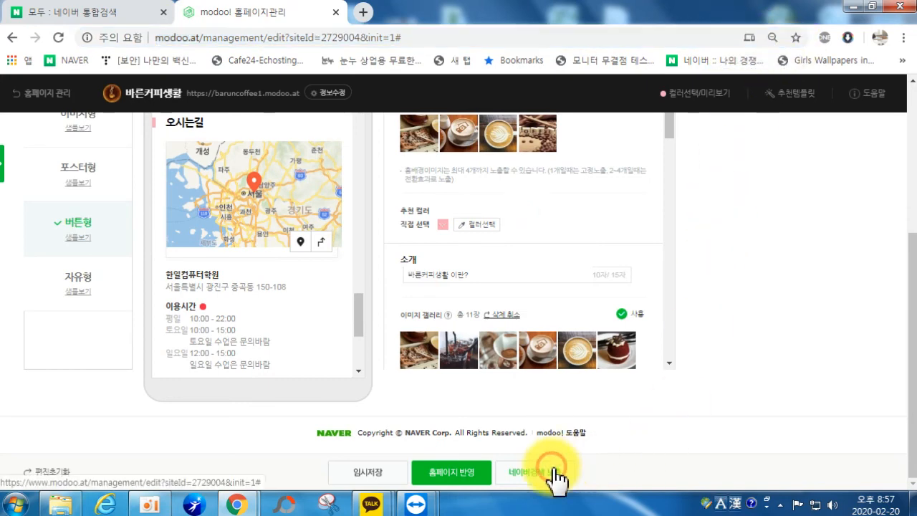
right_click(546, 474)
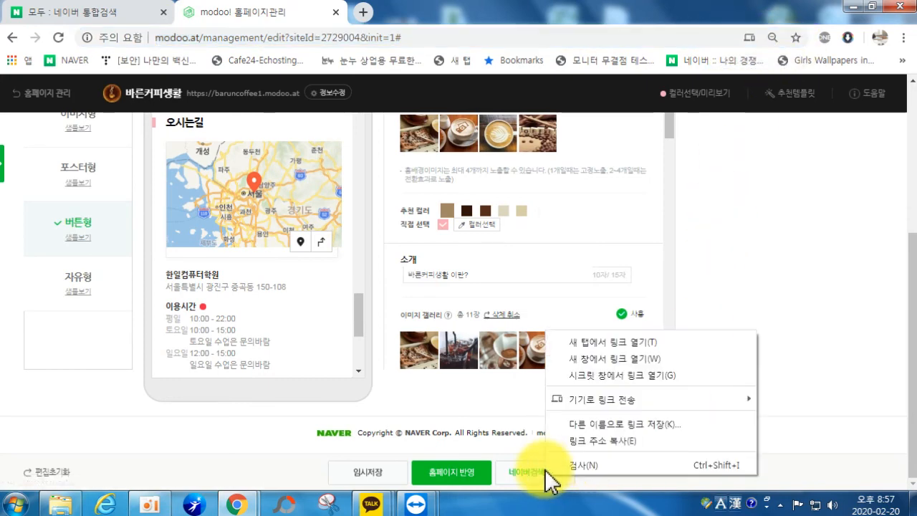
click(780, 251)
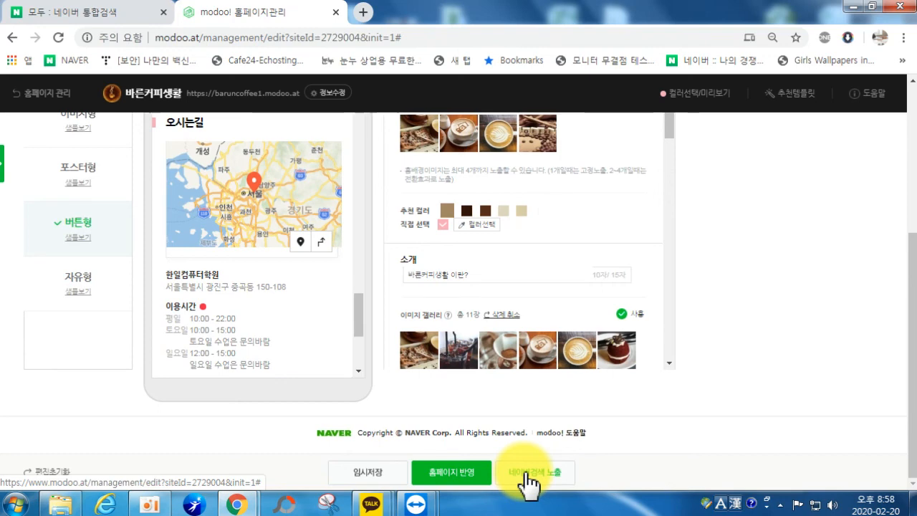
click(435, 479)
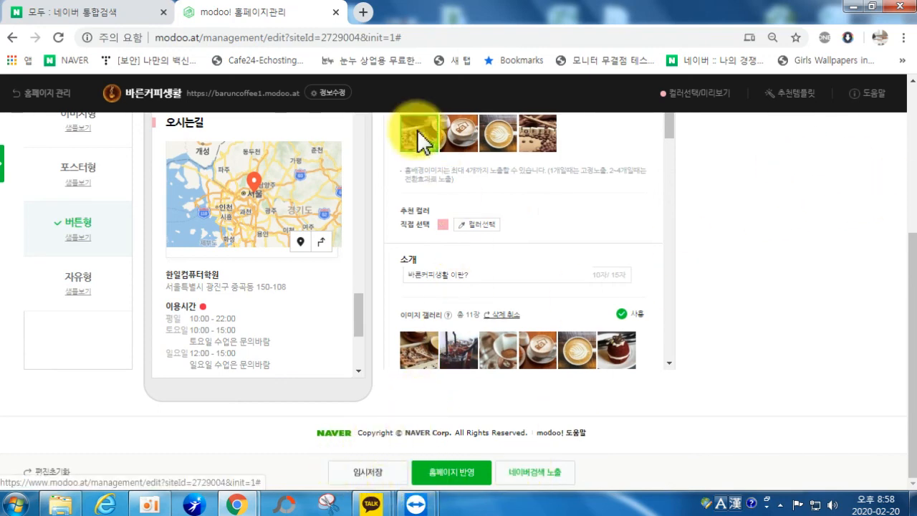
click(902, 37)
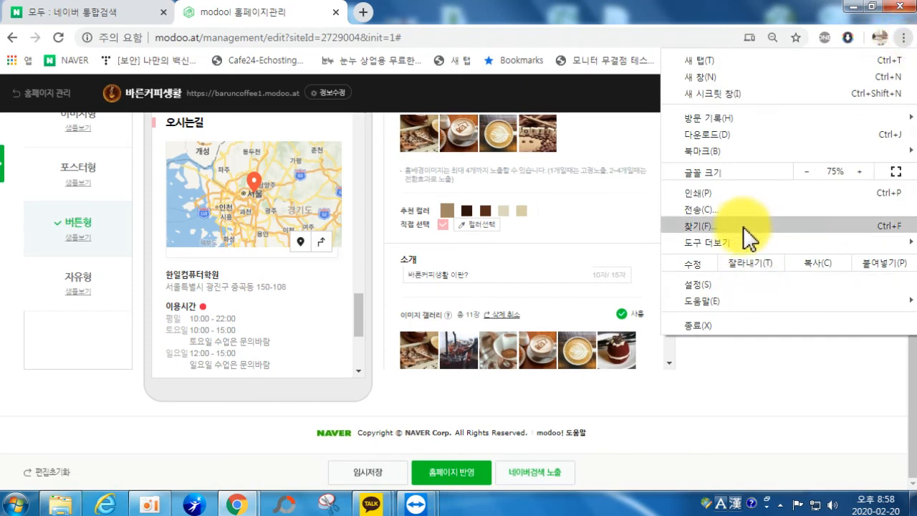
Step: Browse Chrome's ⋮ menu submenus, close it, and reapply 홈페이지 반영 so the editor reloads
mouse_move(752, 250)
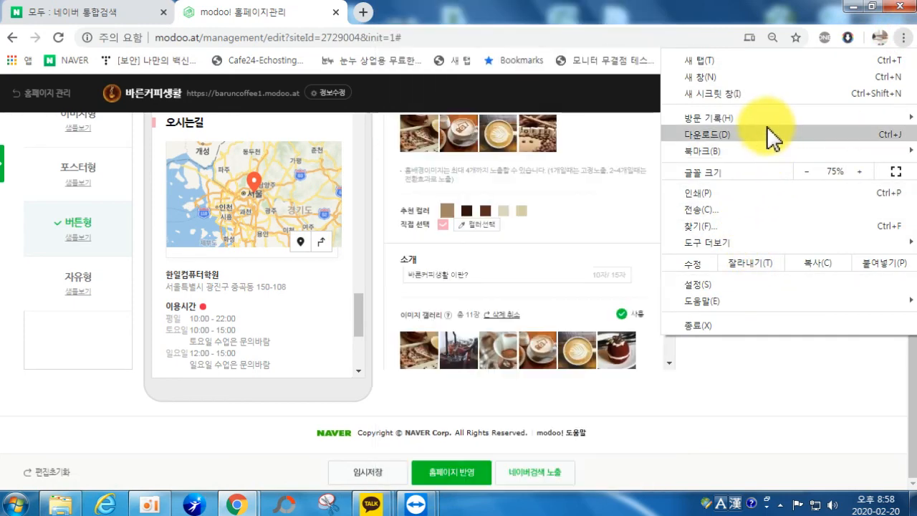
mouse_move(765, 116)
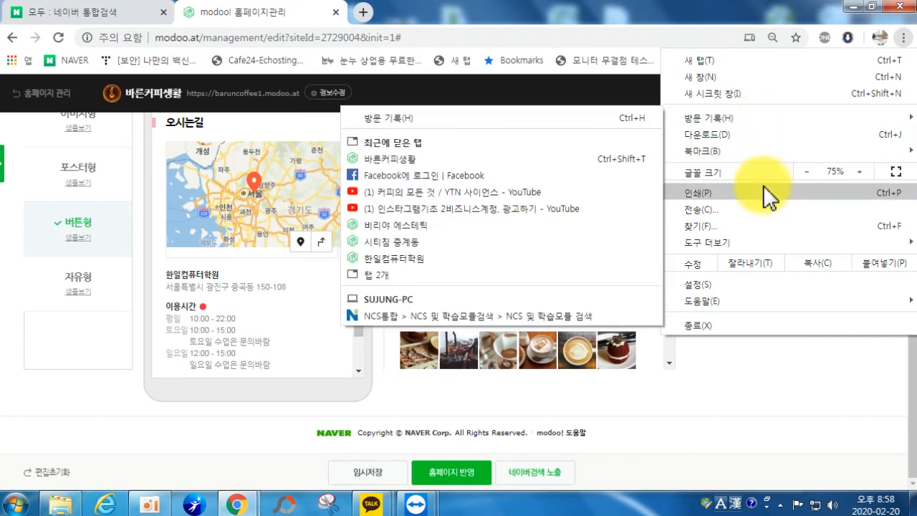
mouse_move(779, 247)
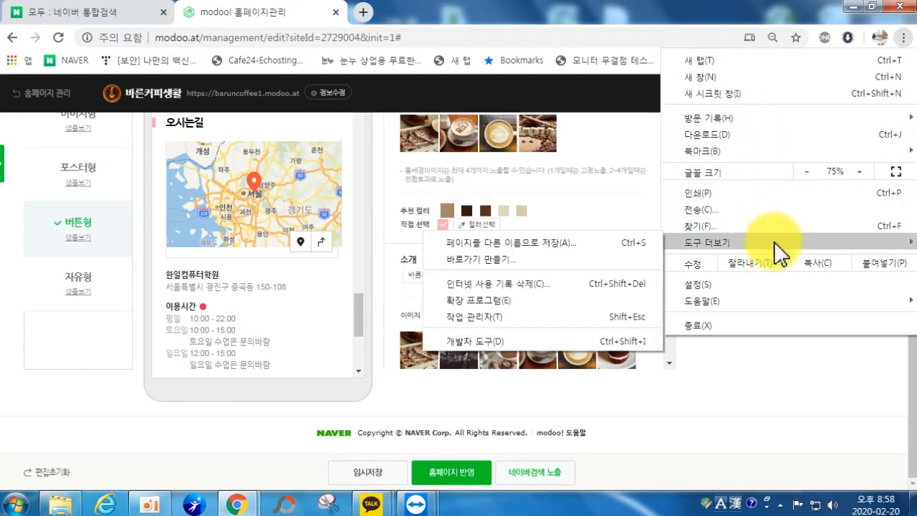
mouse_move(774, 301)
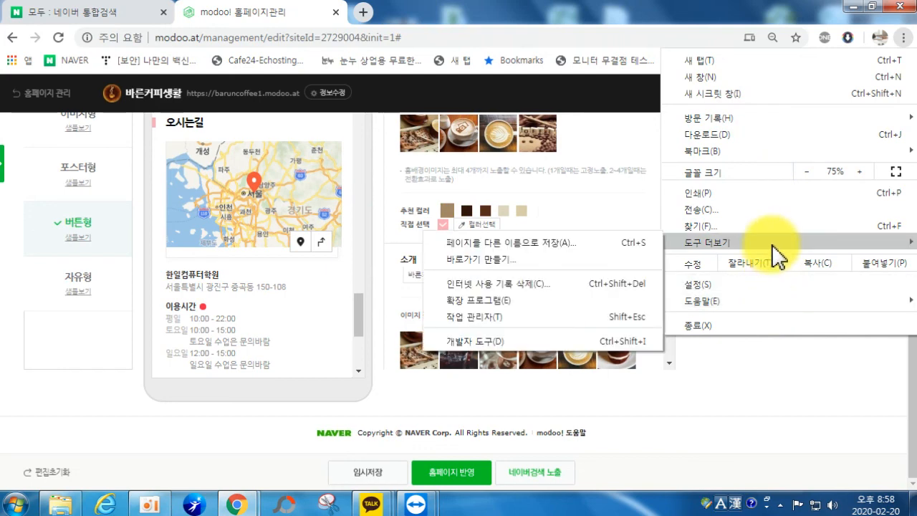
click(469, 464)
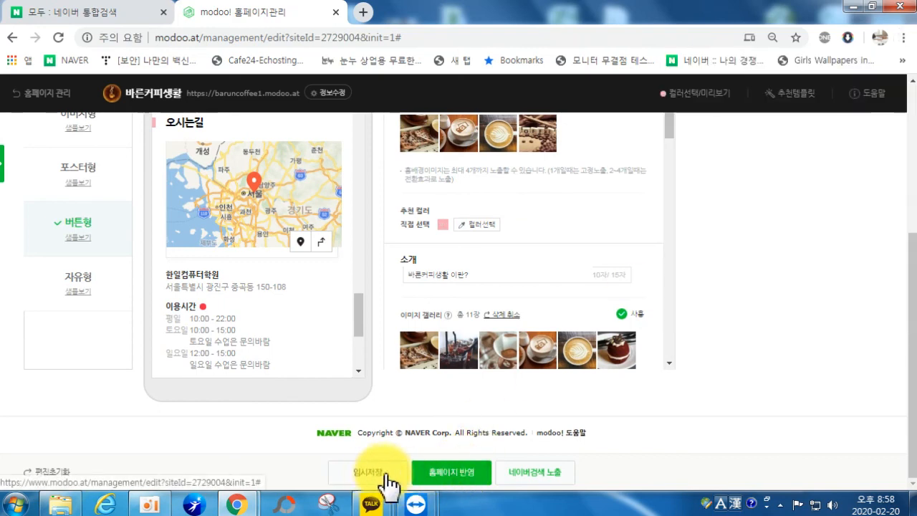
click(421, 467)
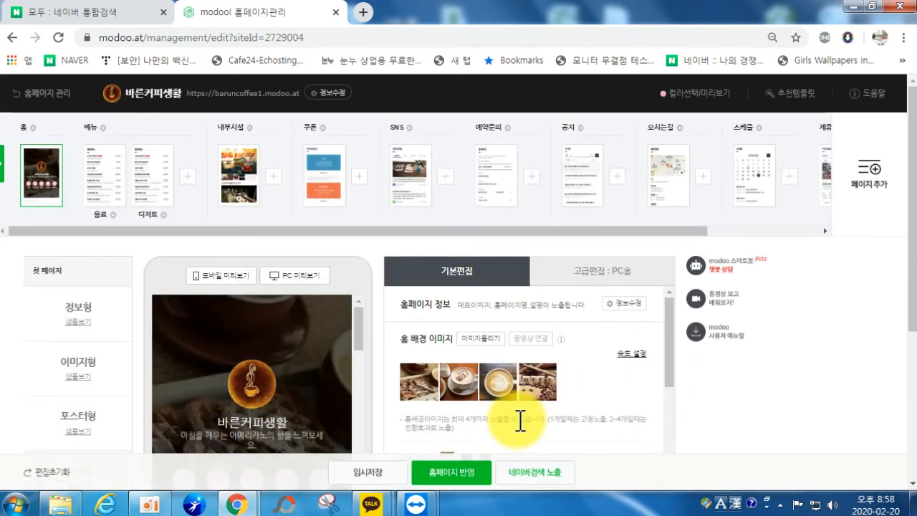
Step: Open the required-info form and switch 검색설정 to 노출, starting on the search tags
click(529, 474)
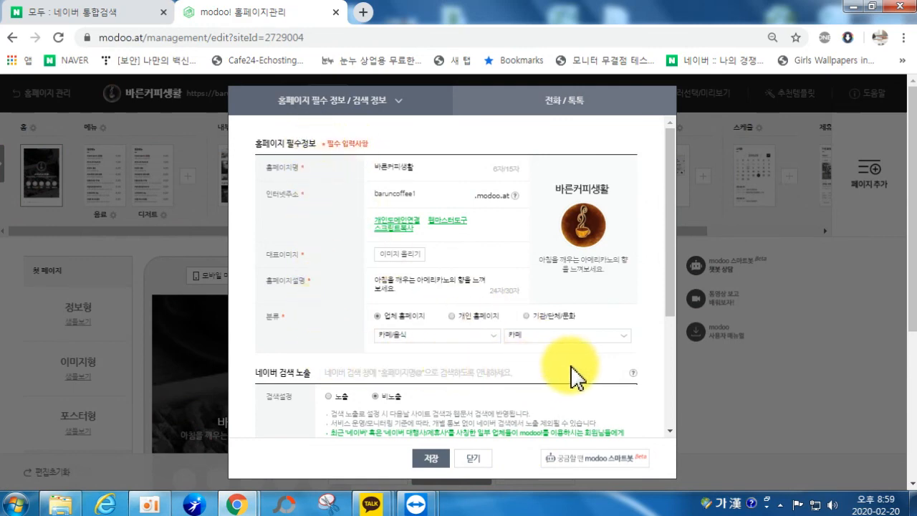
scroll(647, 293, down, 2)
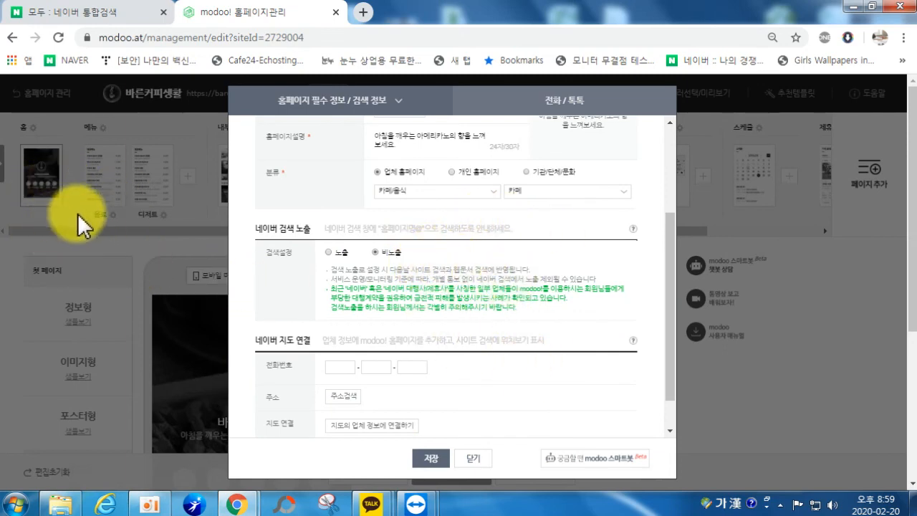
click(329, 253)
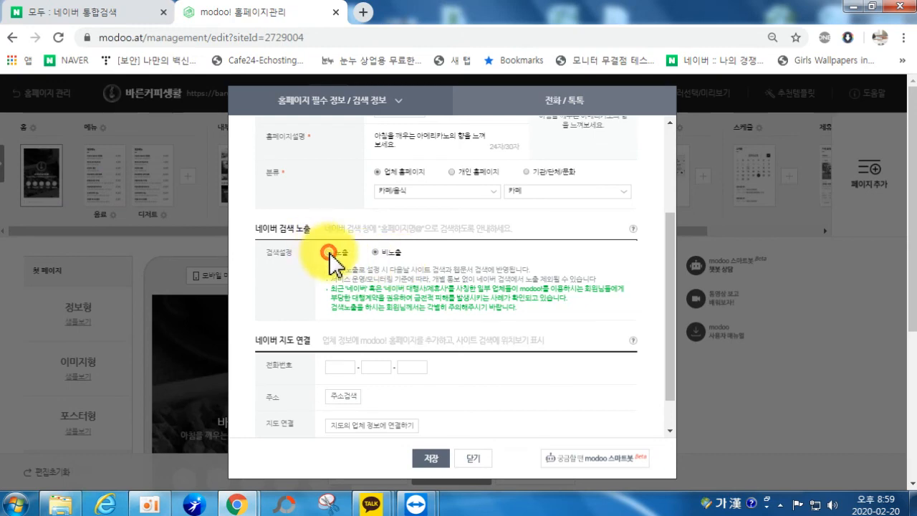
scroll(337, 269, down, 1)
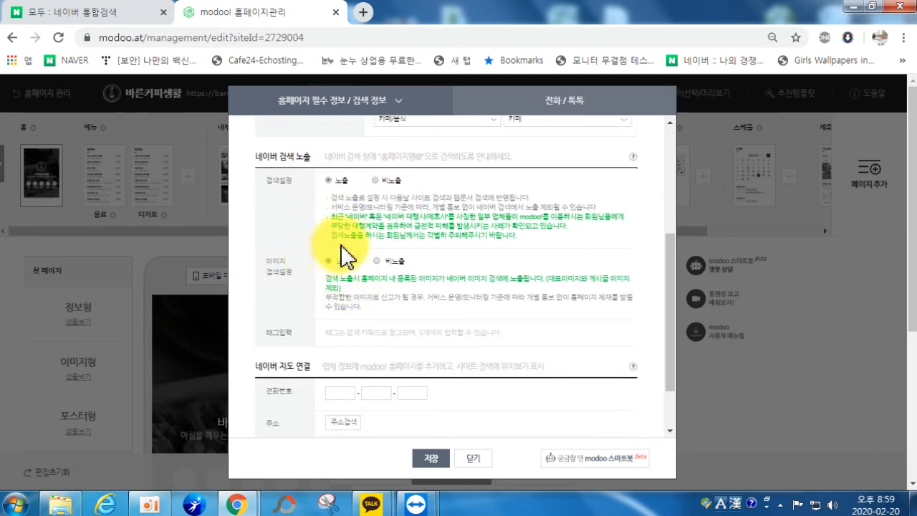
click(347, 336)
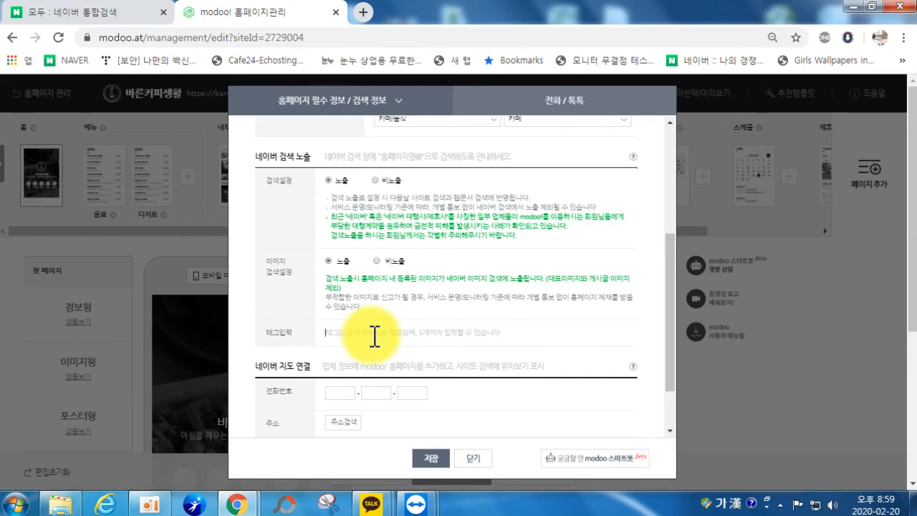
Step: Set 검색설정 back to 비노출 and close the form without saving
scroll(374, 336, down, 2)
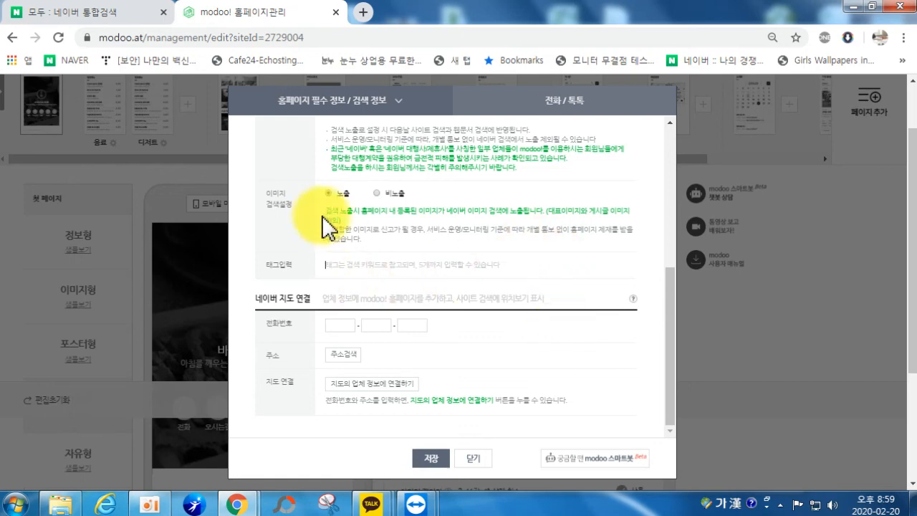
scroll(379, 247, up, 3)
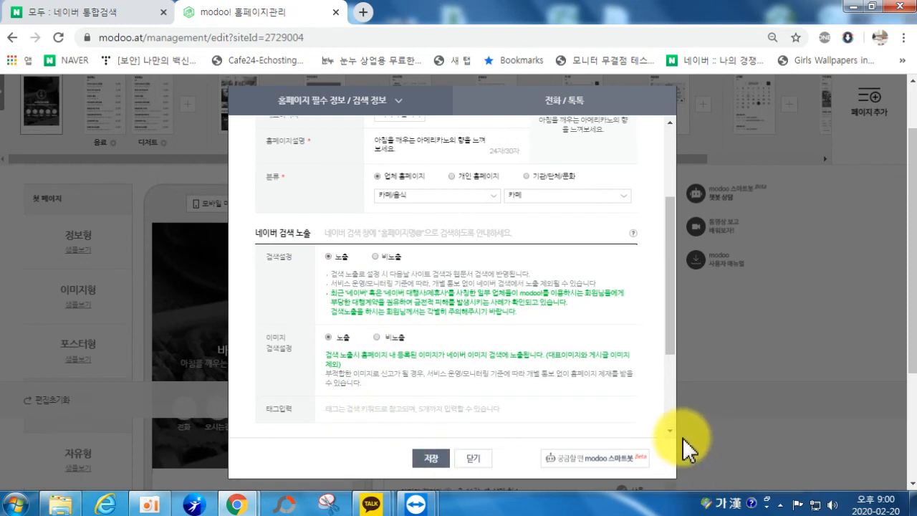
click(376, 257)
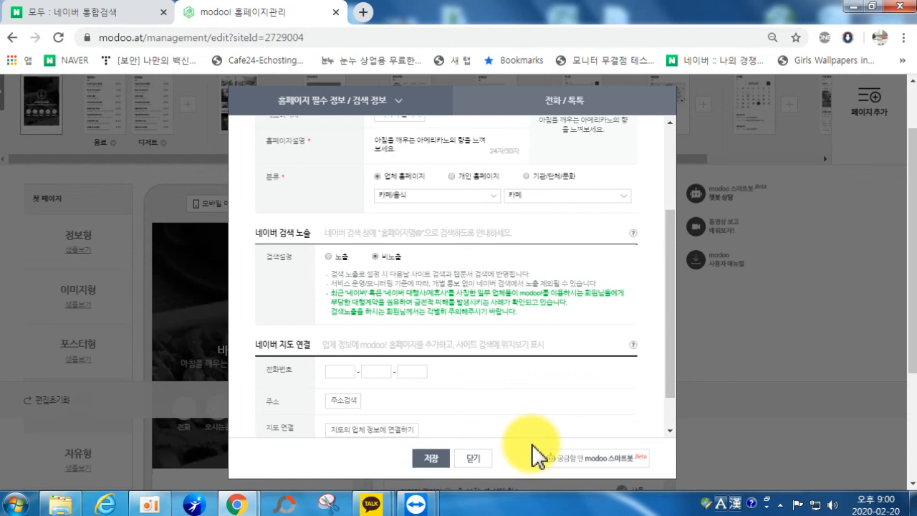
click(471, 457)
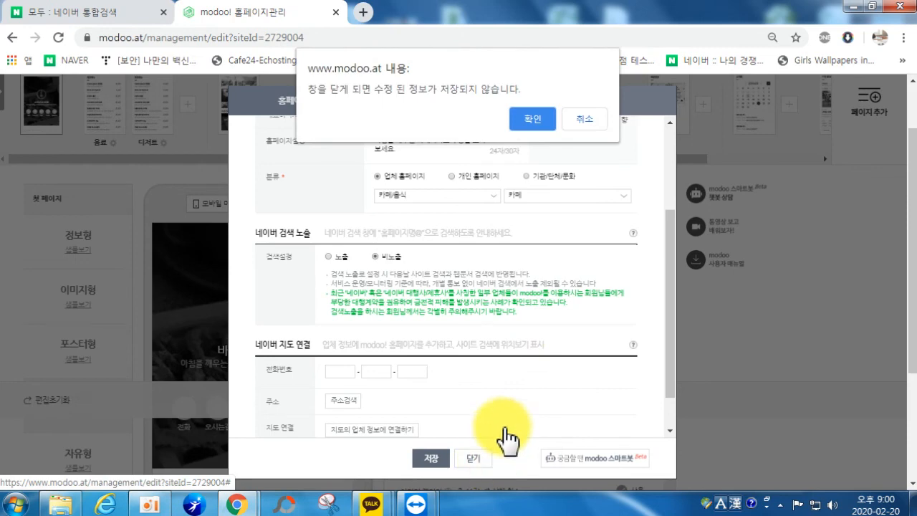
click(539, 129)
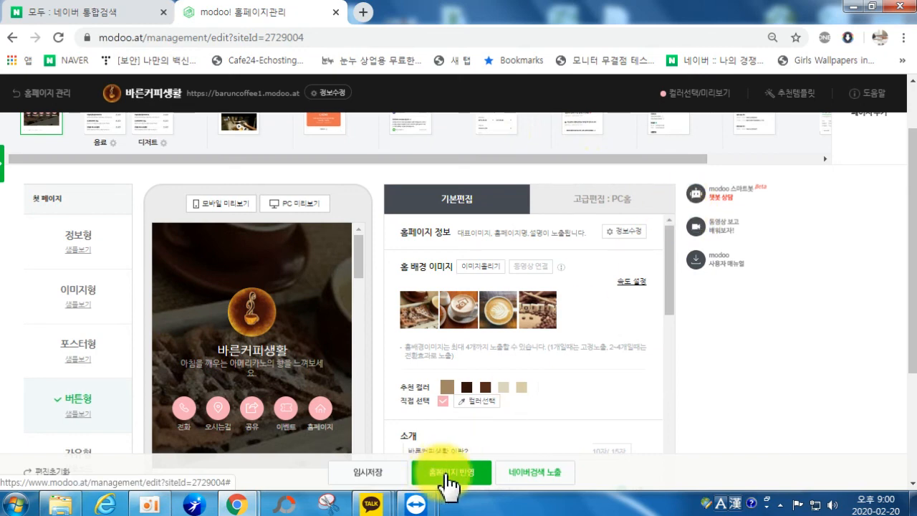
Step: Publish via 홈페이지 반영, then save the 네이버검색 노출 info settings and close the dialogs
click(479, 473)
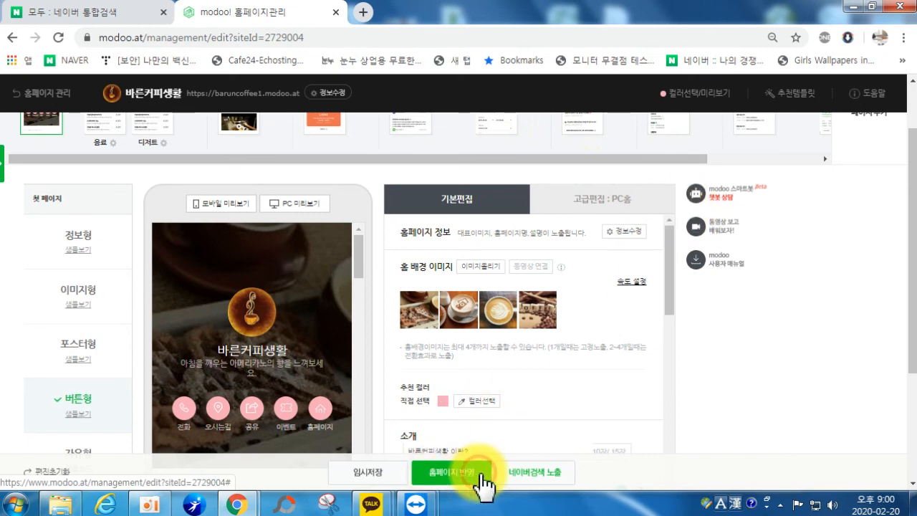
click(534, 472)
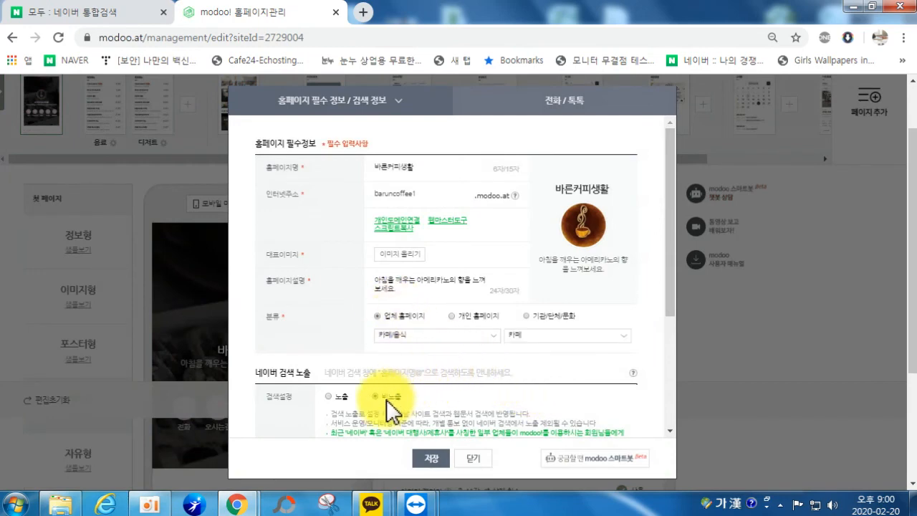
click(429, 460)
click(582, 114)
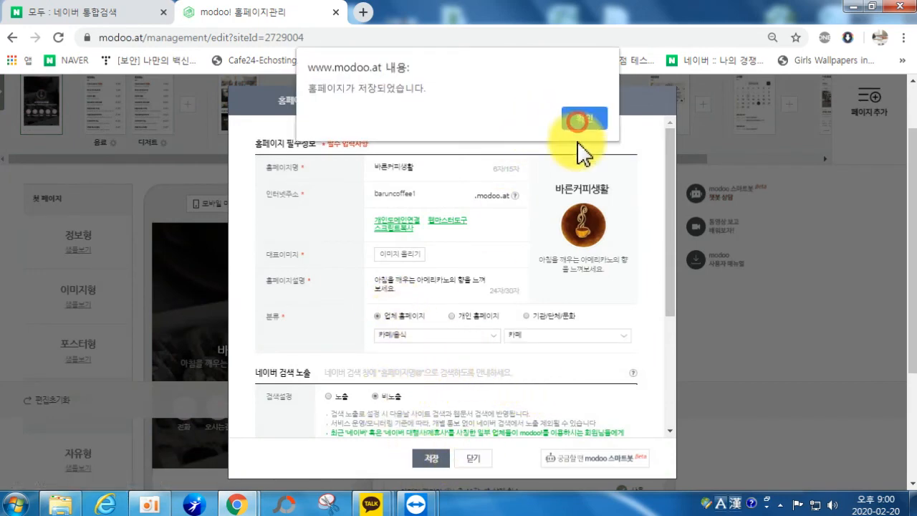
click(468, 471)
click(467, 459)
click(463, 398)
click(473, 458)
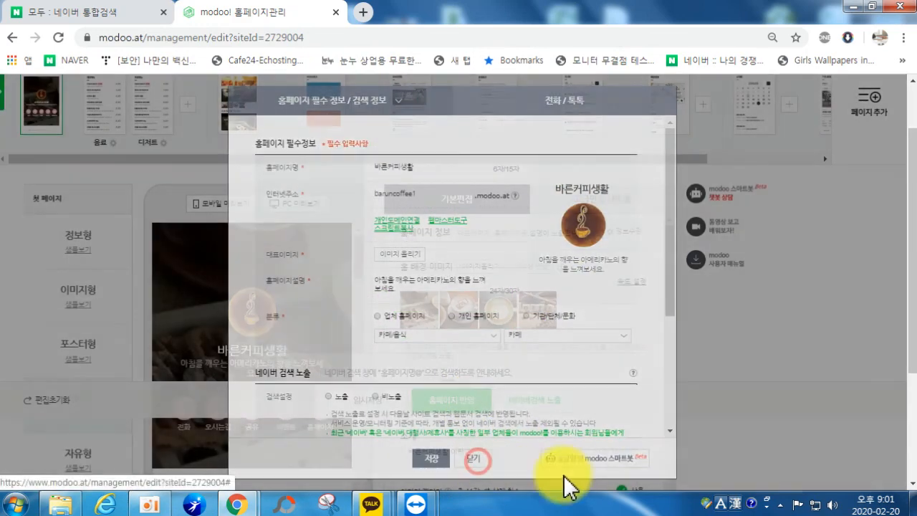
scroll(724, 258, up, 1)
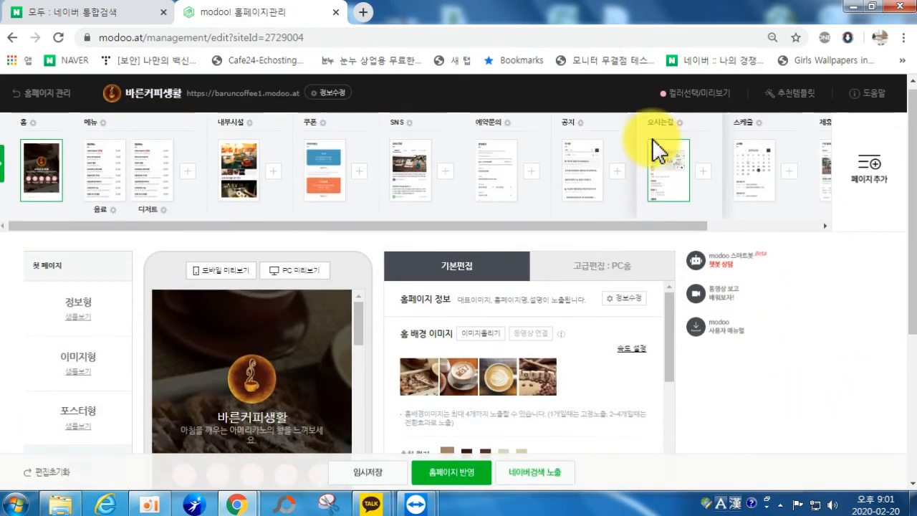
Step: Return to 홈페이지 관리 and scroll the list back to 바른커피생활 at the top
click(45, 93)
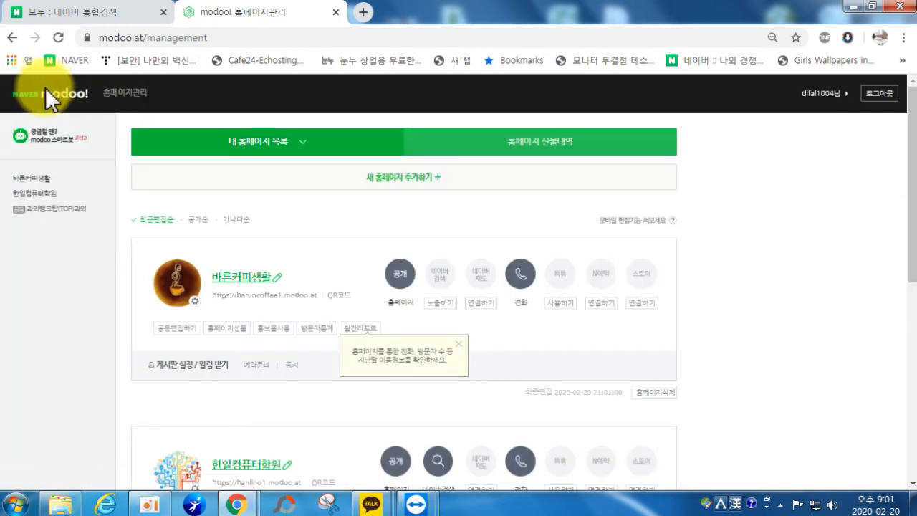
scroll(280, 301, down, 5)
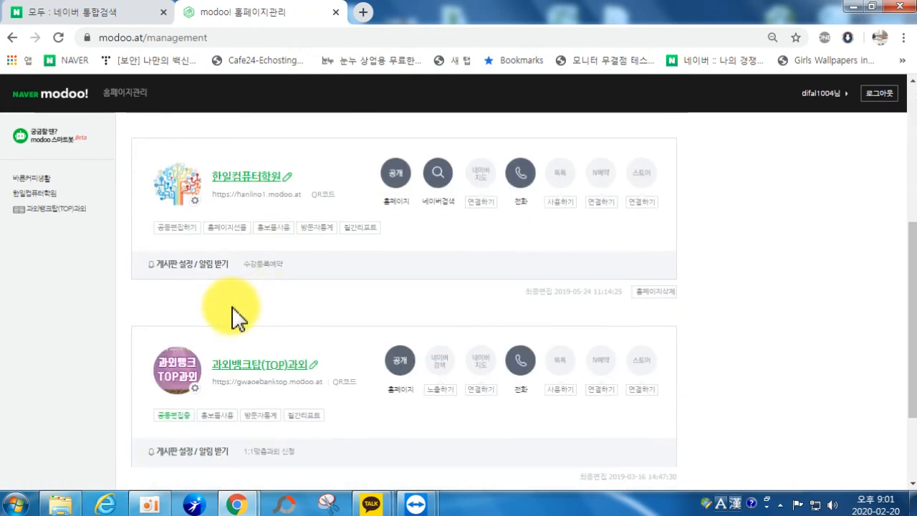
scroll(270, 348, up, 5)
scroll(272, 286, up, 1)
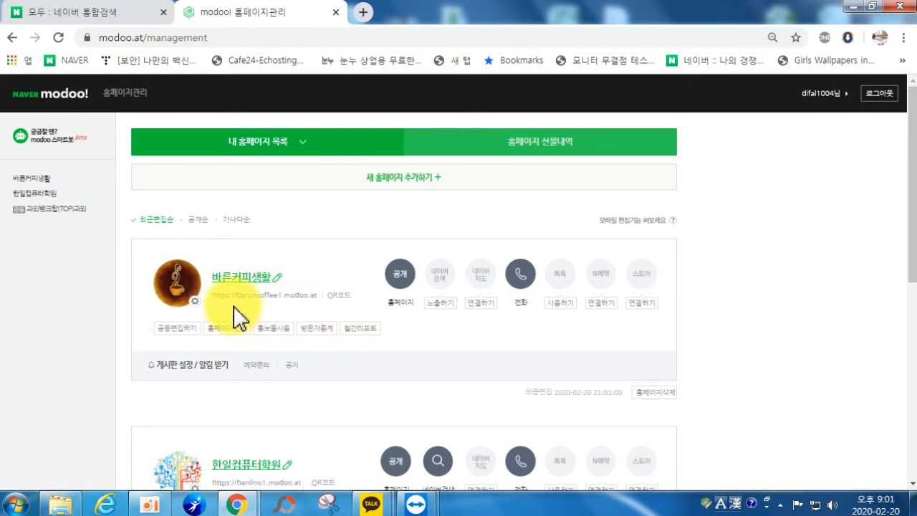
Step: View the 바른커피생활 QR code, then open its 공동편집하기 settings
click(343, 295)
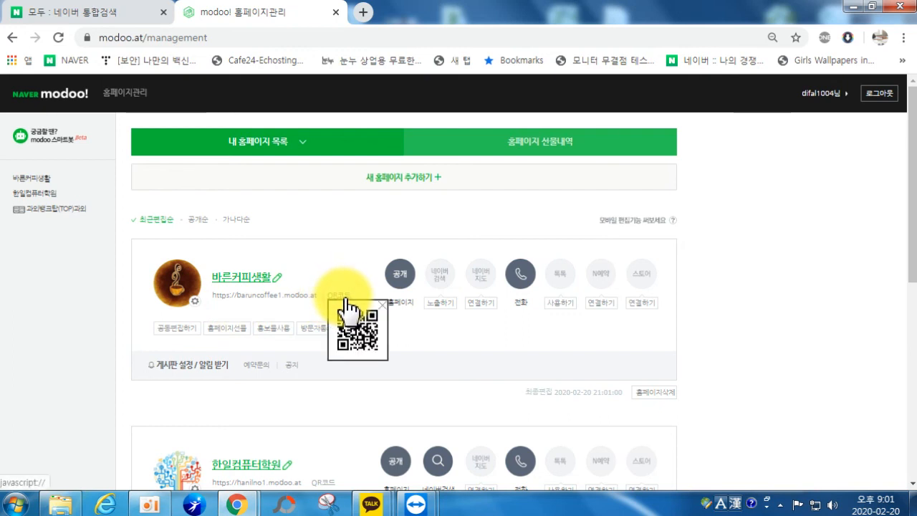
right_click(348, 320)
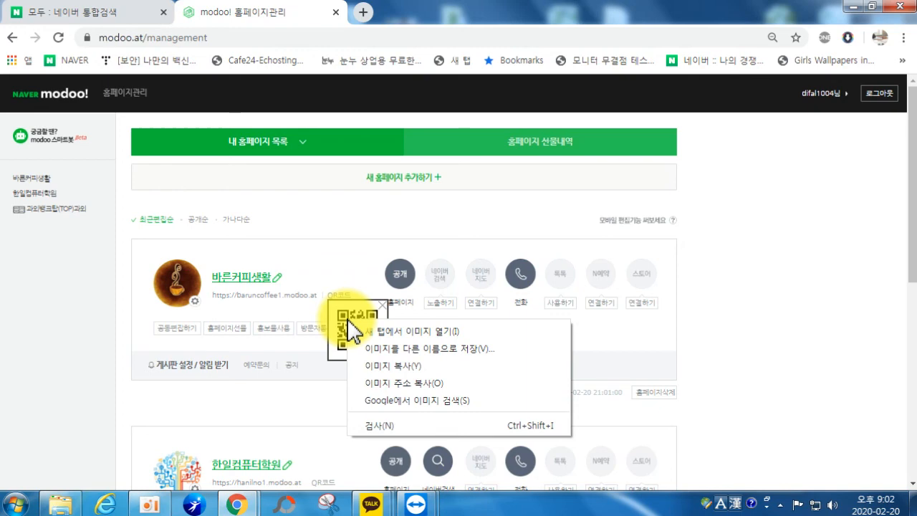
click(382, 305)
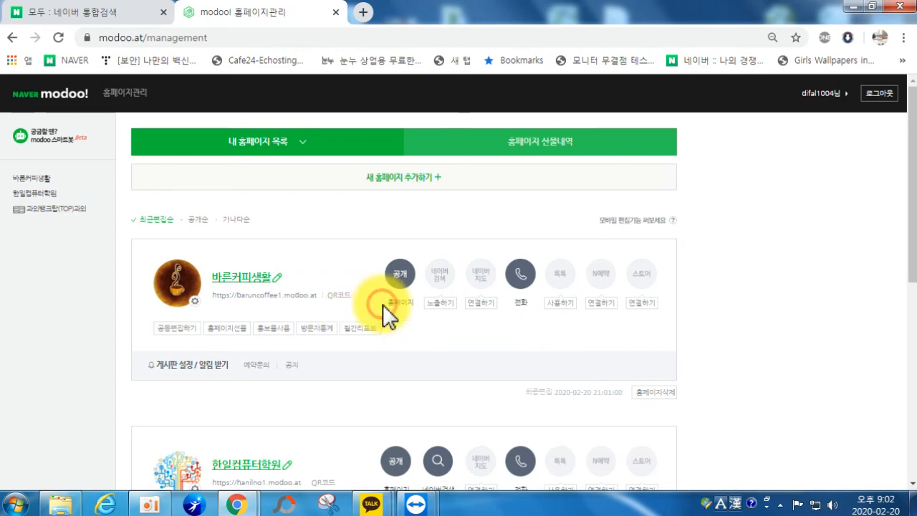
click(177, 326)
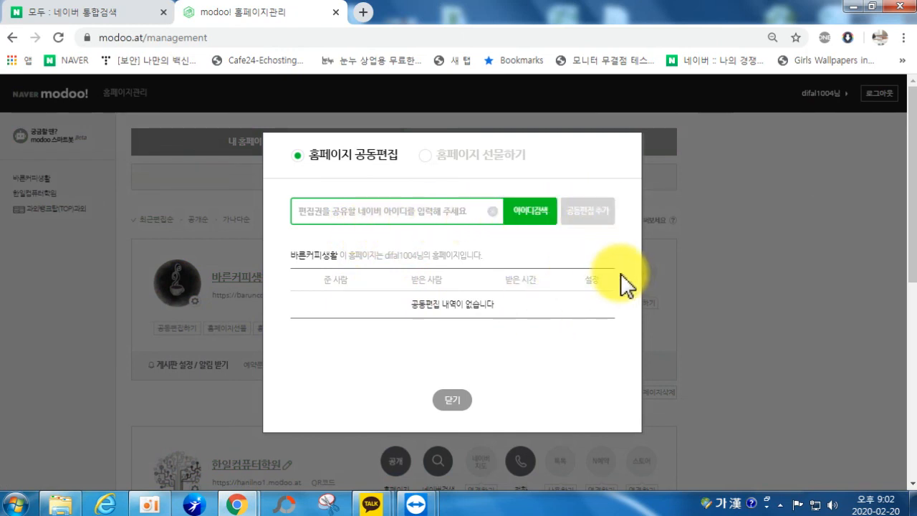
Step: Switch to 홈페이지 선물하기, review the gift form, and close it without sending
click(430, 158)
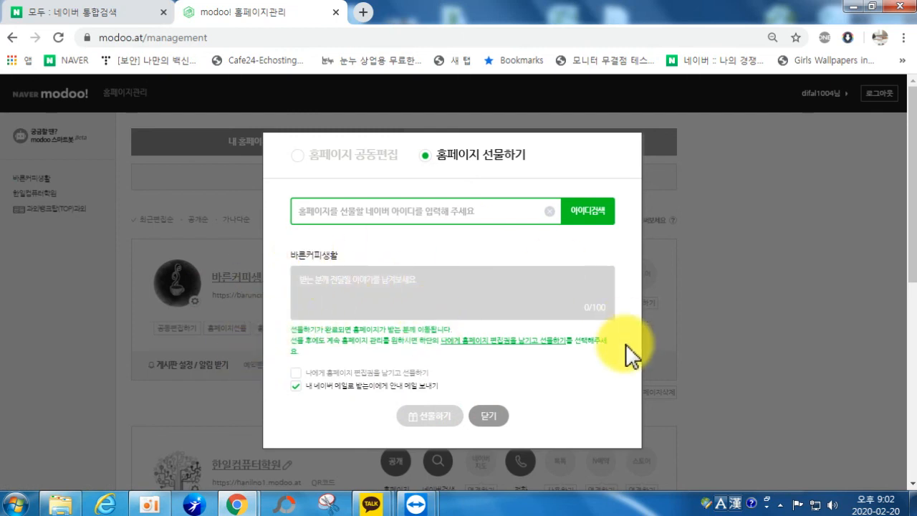
click(494, 417)
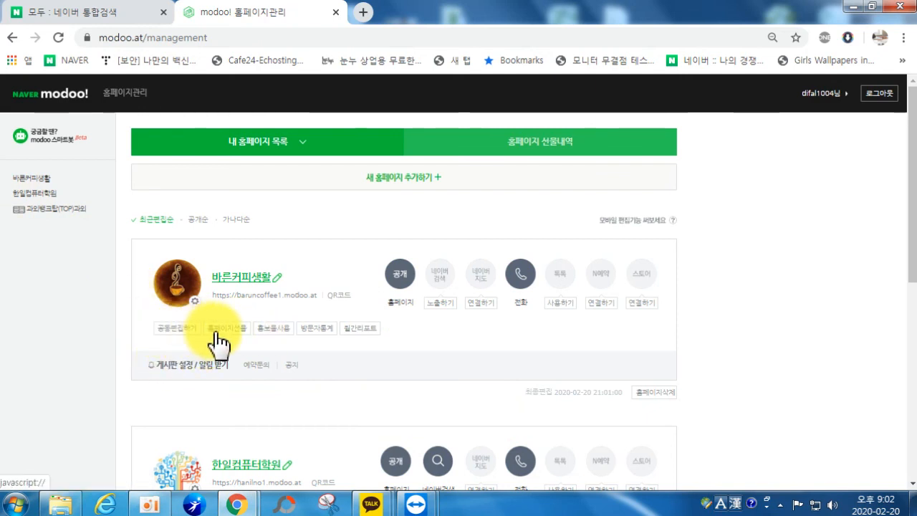
Step: Open 홍보물사용 for 바른커피생활, preview the 블로그 위젯, then the 미니간판 signboard
click(268, 329)
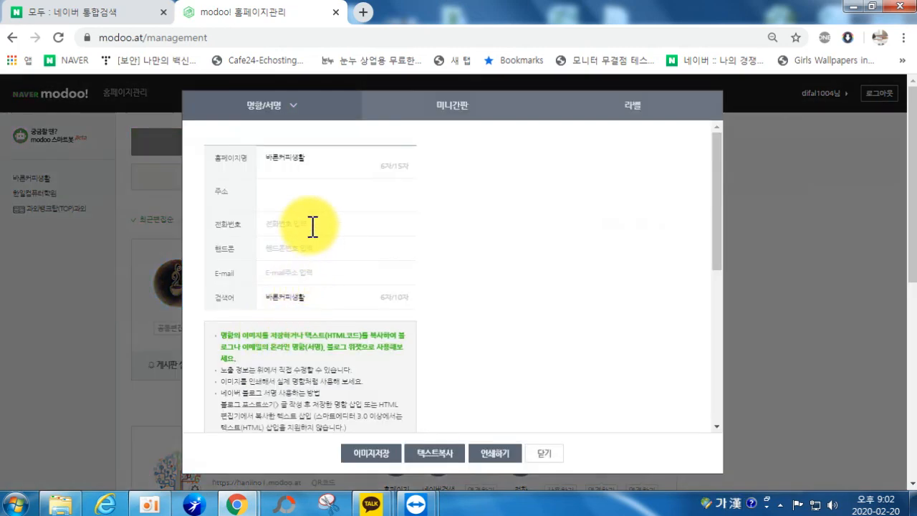
scroll(354, 326, down, 5)
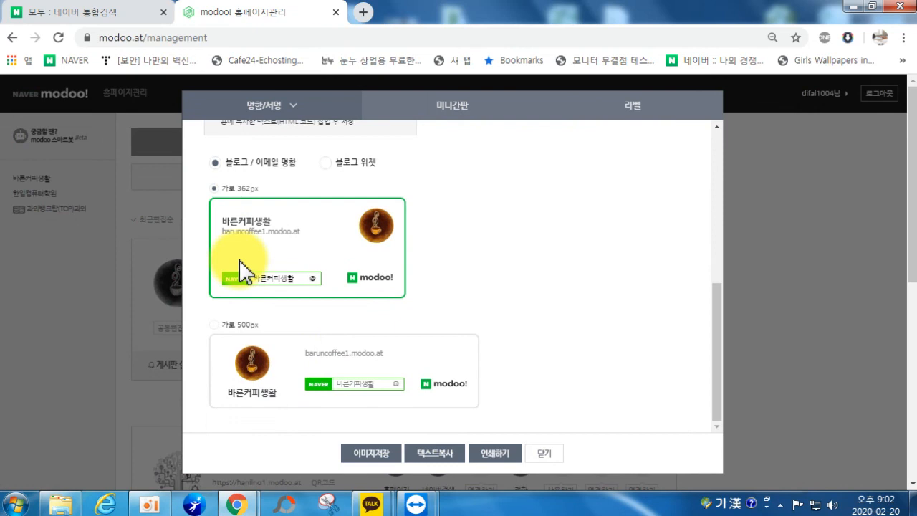
scroll(329, 215, up, 1)
click(326, 234)
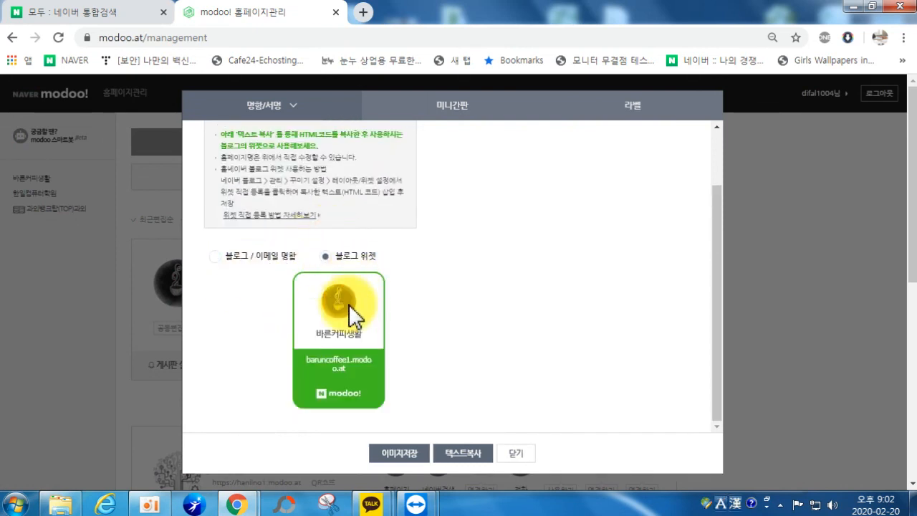
scroll(303, 389, down, 3)
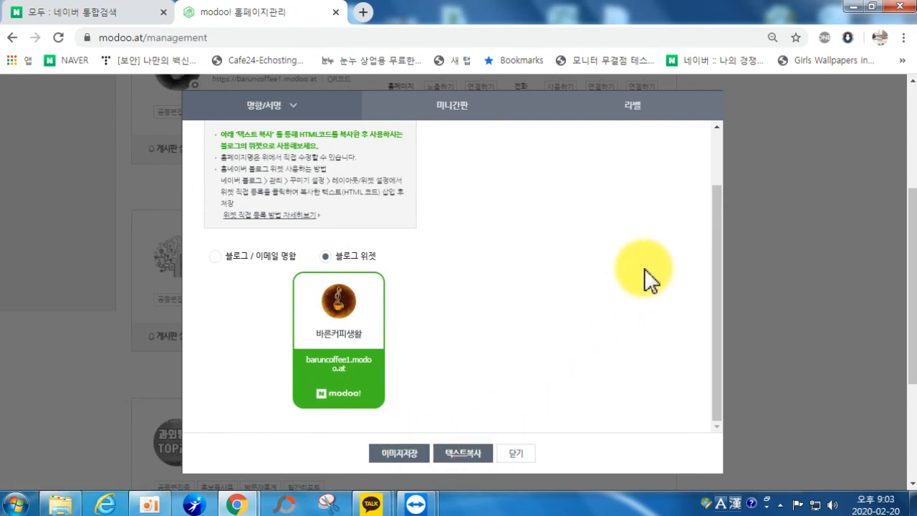
scroll(557, 365, up, 5)
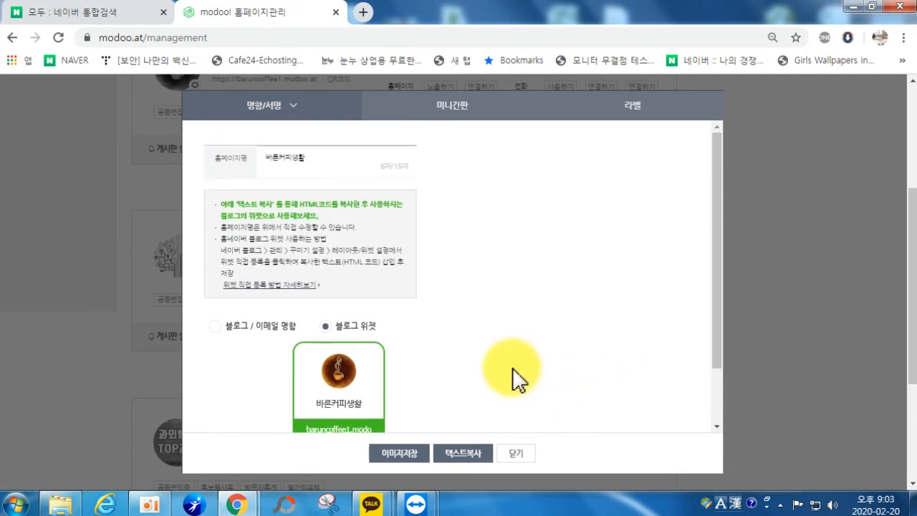
click(447, 109)
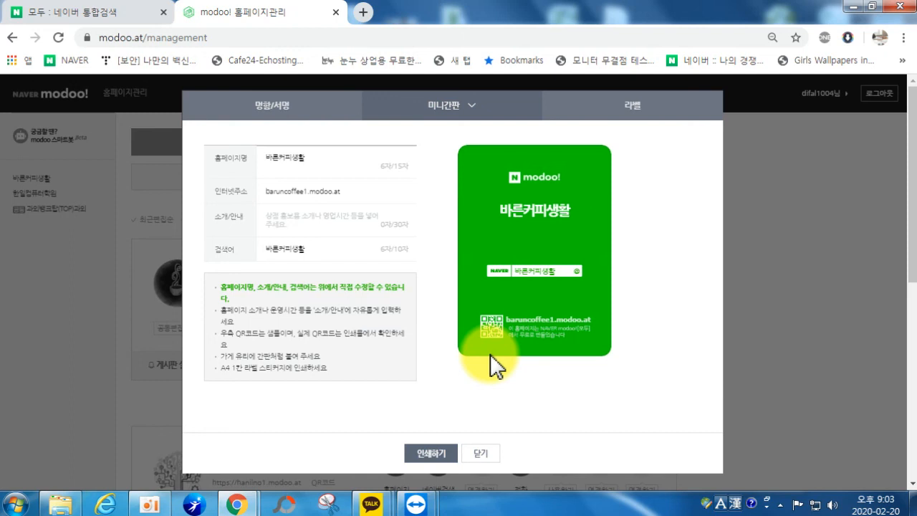
Step: Preview the 라벨 version of the print material, then close the print dialog
click(298, 219)
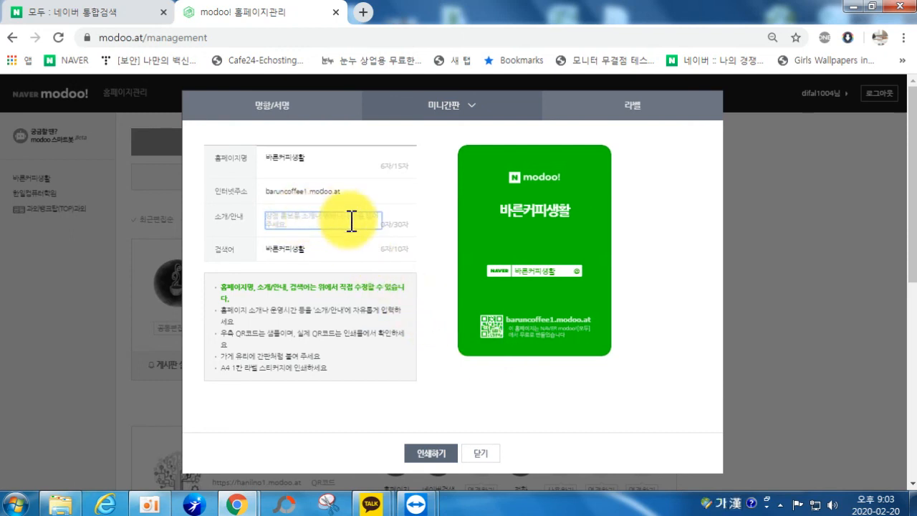
click(634, 113)
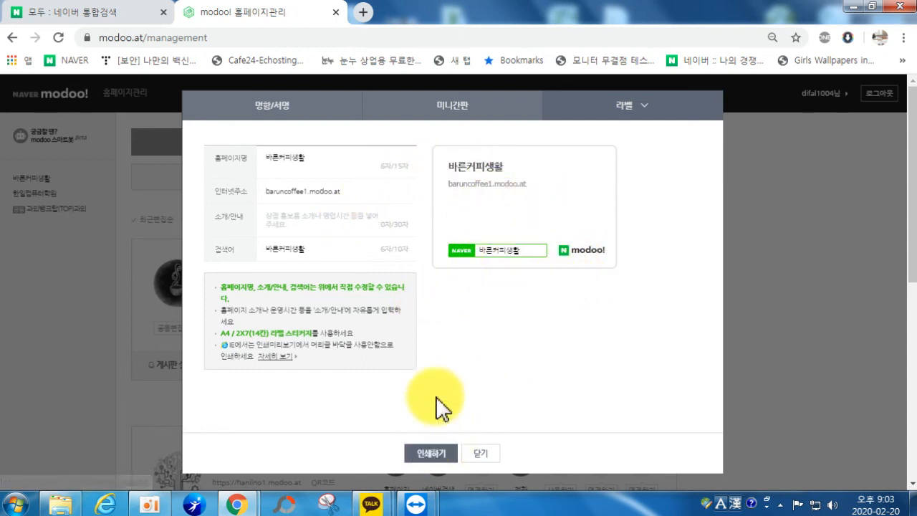
click(482, 459)
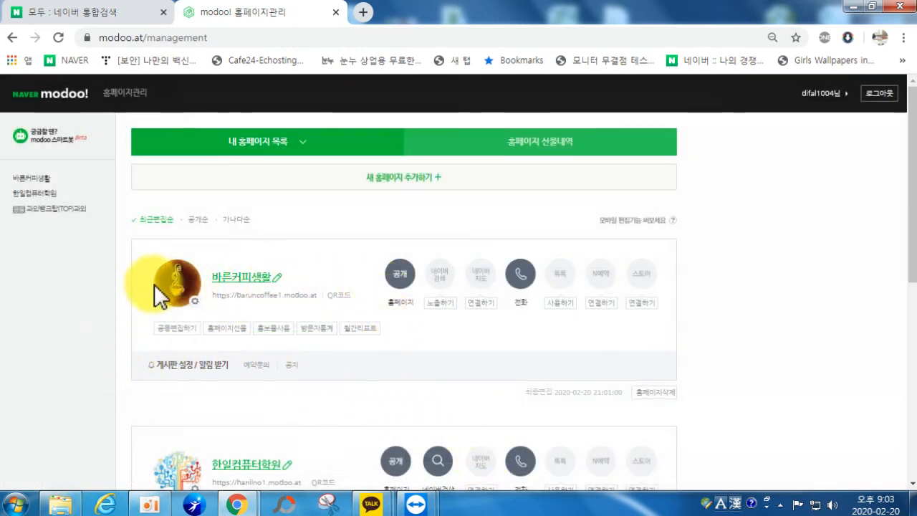
Step: Show 바른커피생활's 예약문의 board, which has no posts
click(251, 364)
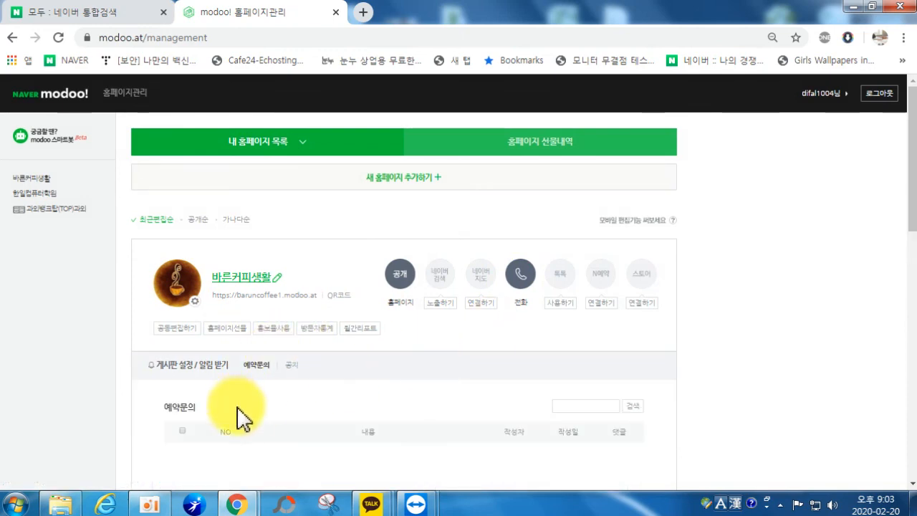
scroll(150, 380, down, 4)
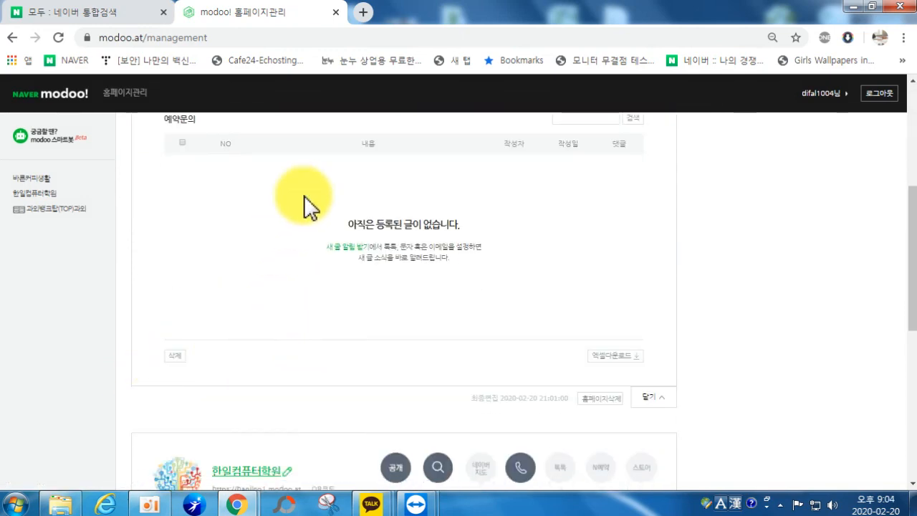
scroll(322, 283, down, 4)
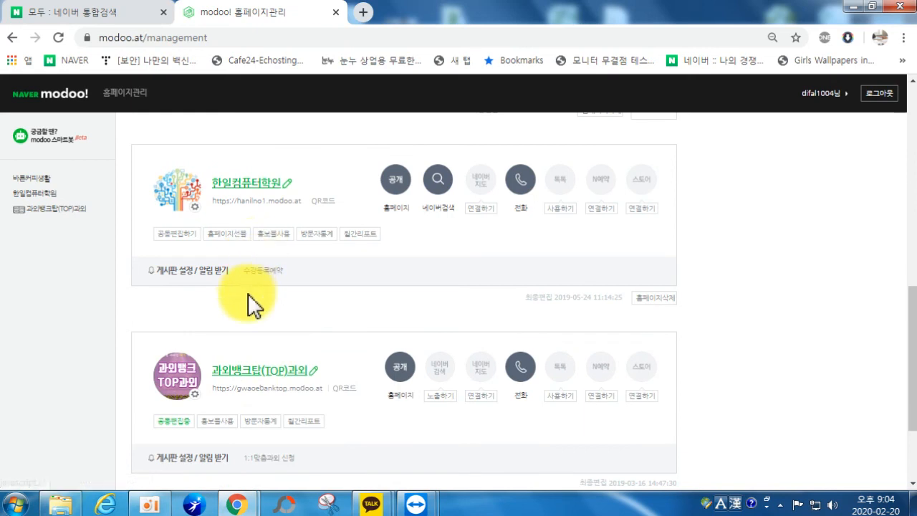
Step: Open and close the newest post on 한일컴퓨터학원's 수강등록예약 board, then scroll back up
click(252, 270)
scroll(328, 322, down, 1)
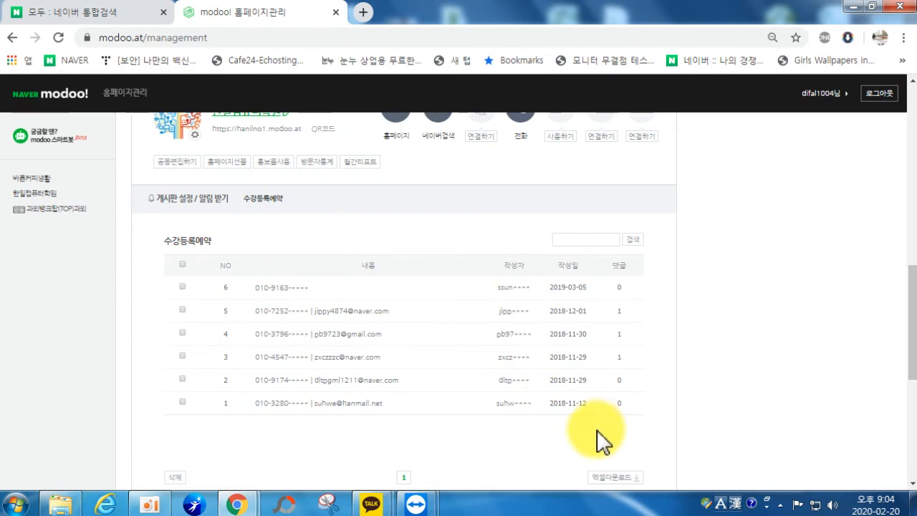
click(283, 287)
click(631, 100)
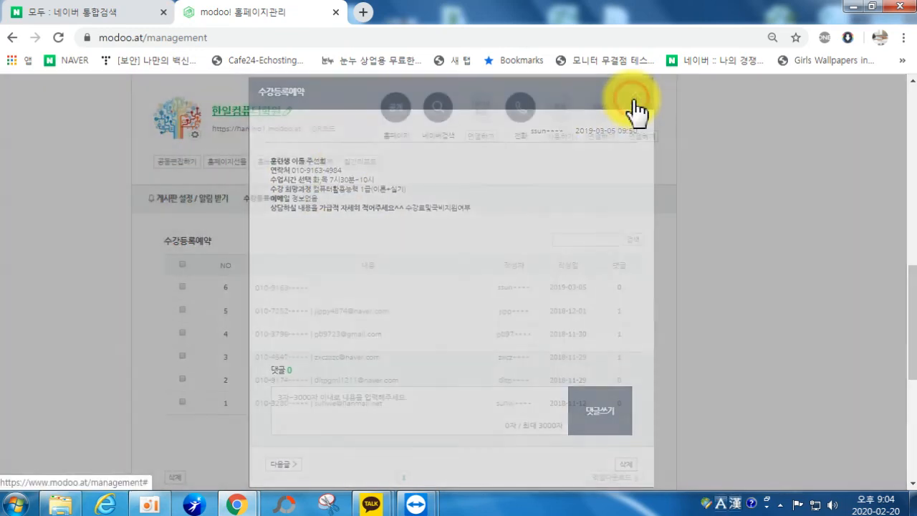
scroll(549, 398, up, 2)
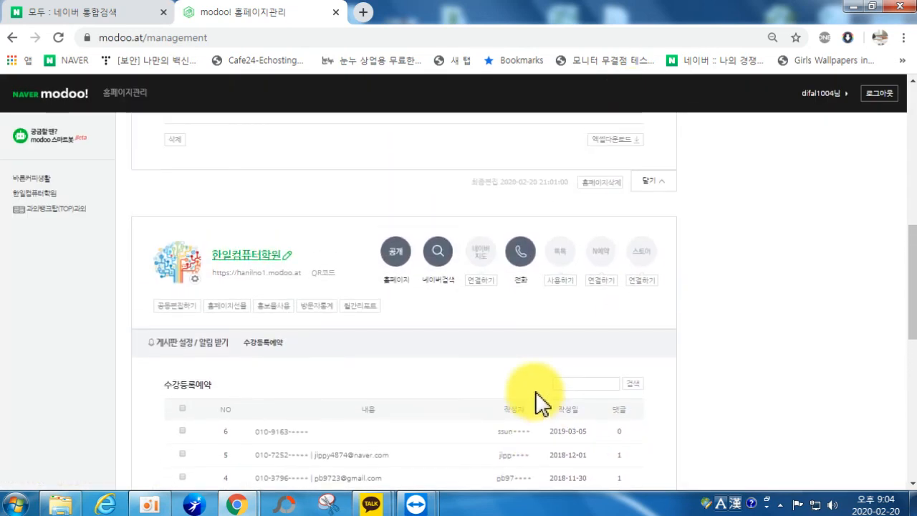
scroll(484, 393, down, 1)
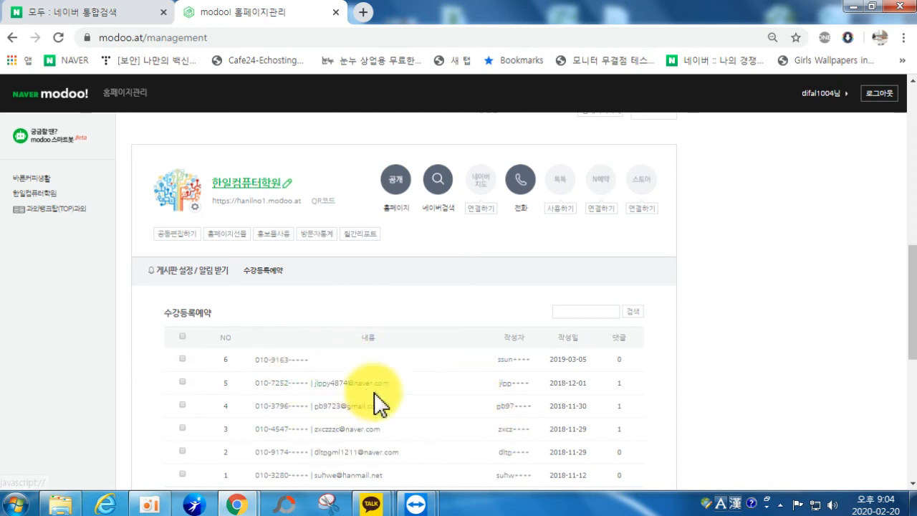
scroll(394, 372, up, 2)
scroll(302, 348, up, 10)
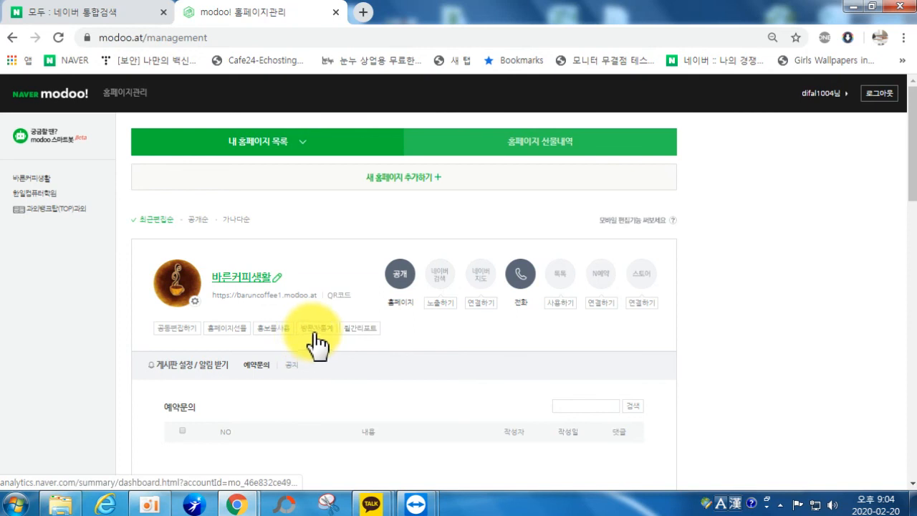
Step: Open 방문자통계, dismiss the no-permission warning and sign in to Naver Analytics
click(317, 343)
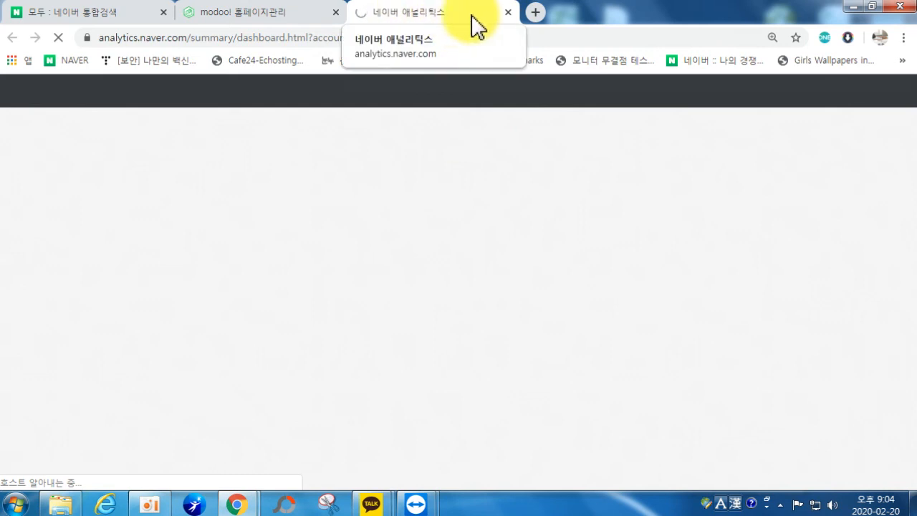
click(507, 12)
scroll(426, 251, down, 7)
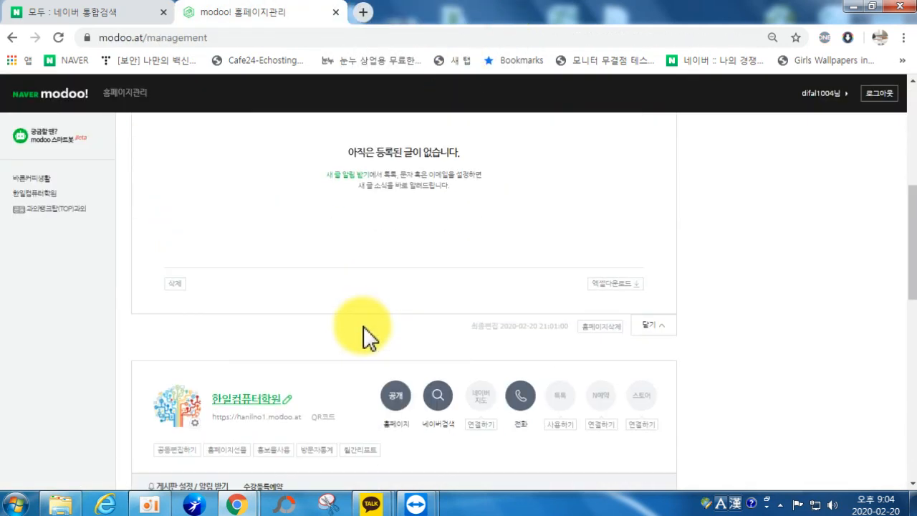
click(314, 308)
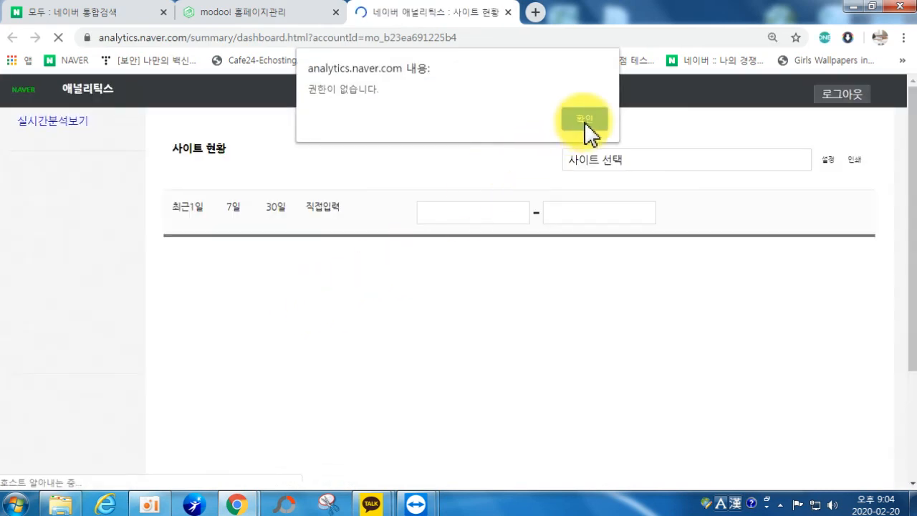
click(584, 120)
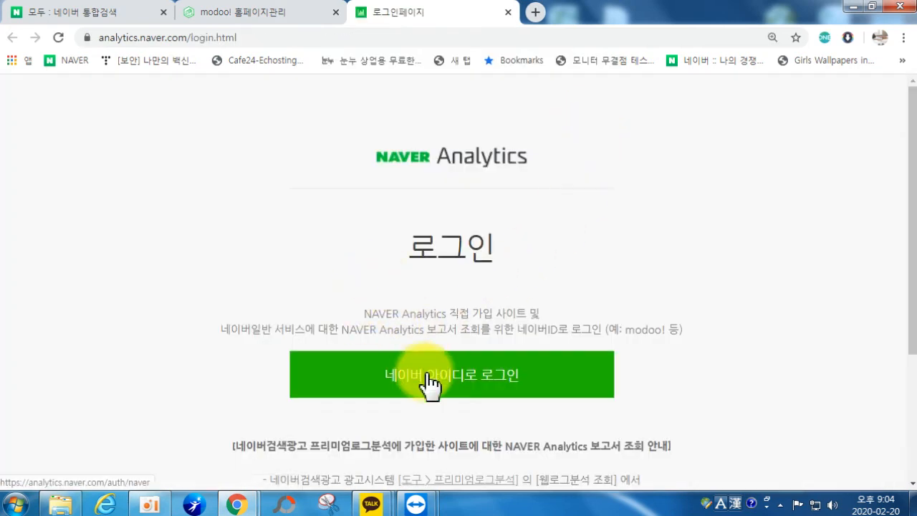
click(426, 375)
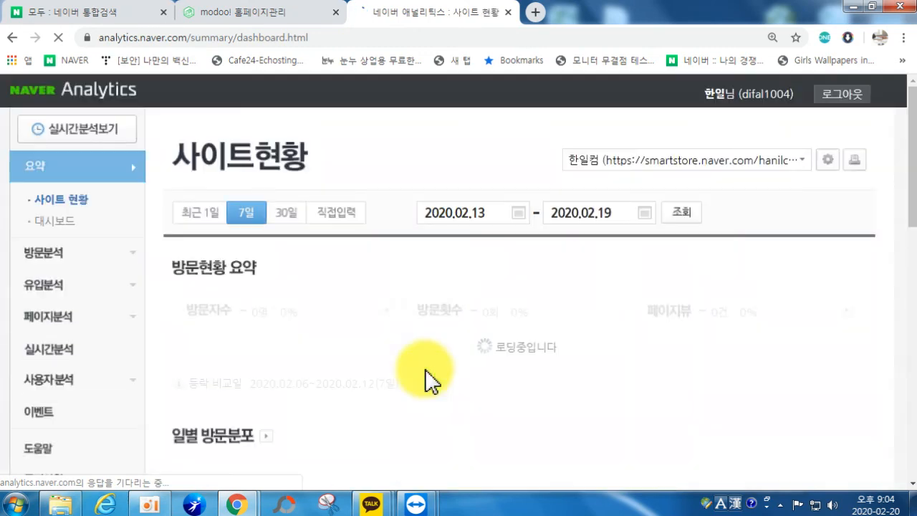
scroll(681, 352, down, 2)
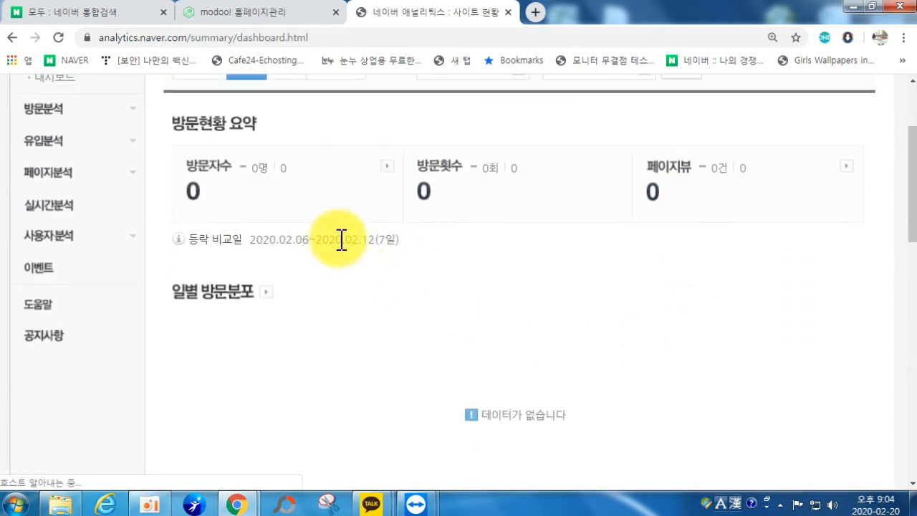
scroll(337, 239, up, 2)
Step: Select 과외뱅크탑(TOP)과외 to view its zero visits for 2020.02.13–02.19, then close analytics
click(731, 160)
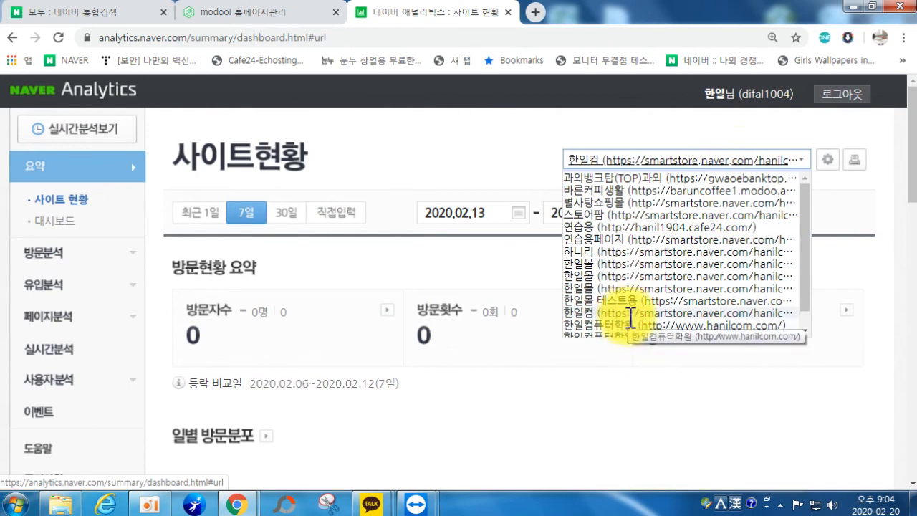
scroll(638, 300, down, 1)
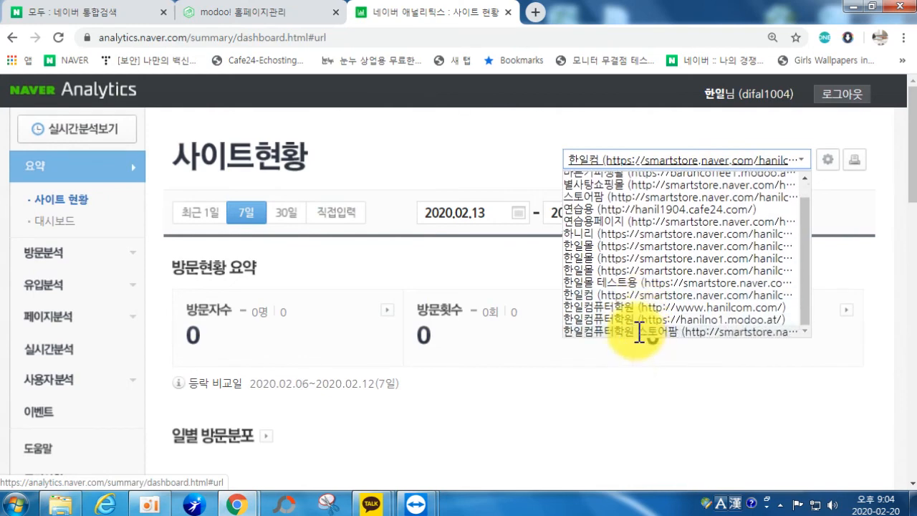
scroll(645, 304, up, 1)
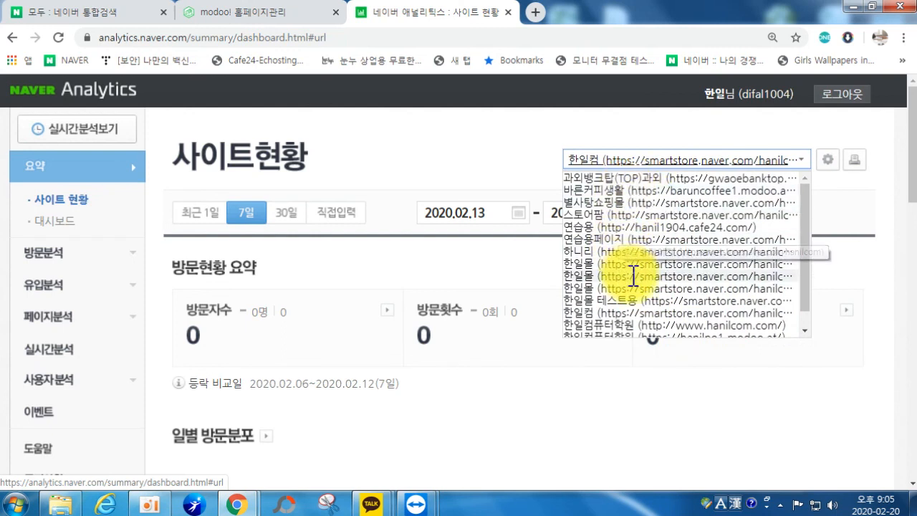
scroll(635, 279, down, 1)
scroll(635, 292, down, 1)
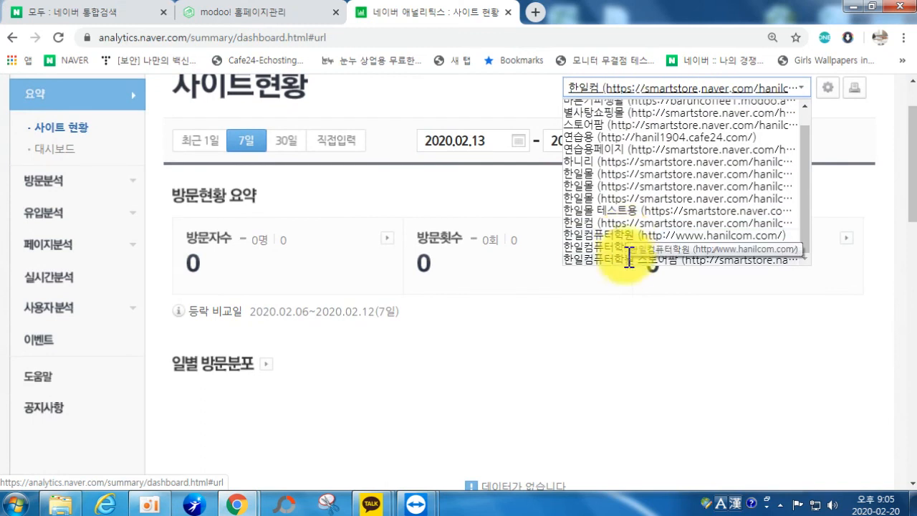
scroll(634, 205, up, 1)
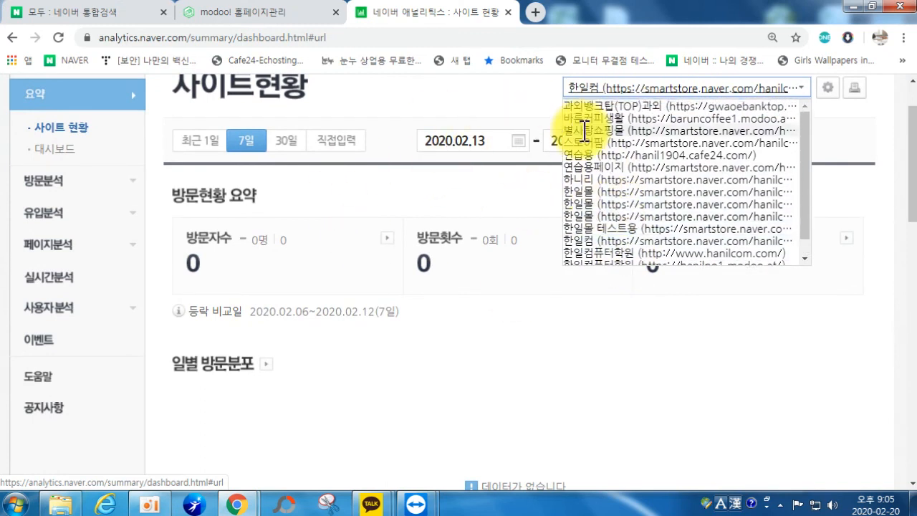
scroll(544, 143, up, 1)
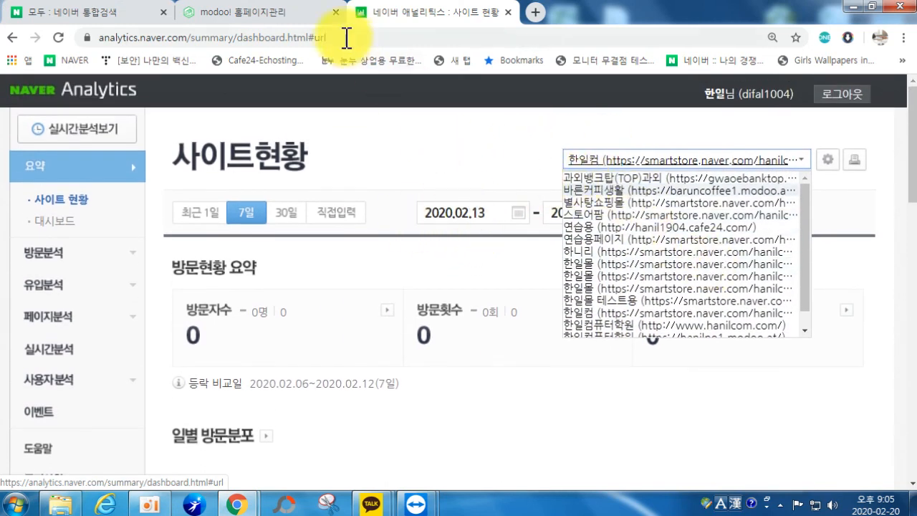
click(645, 177)
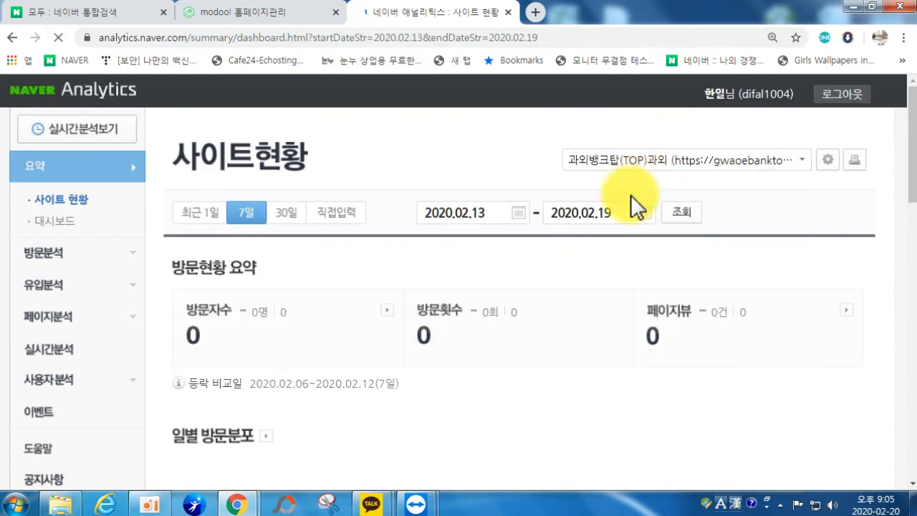
scroll(361, 321, down, 12)
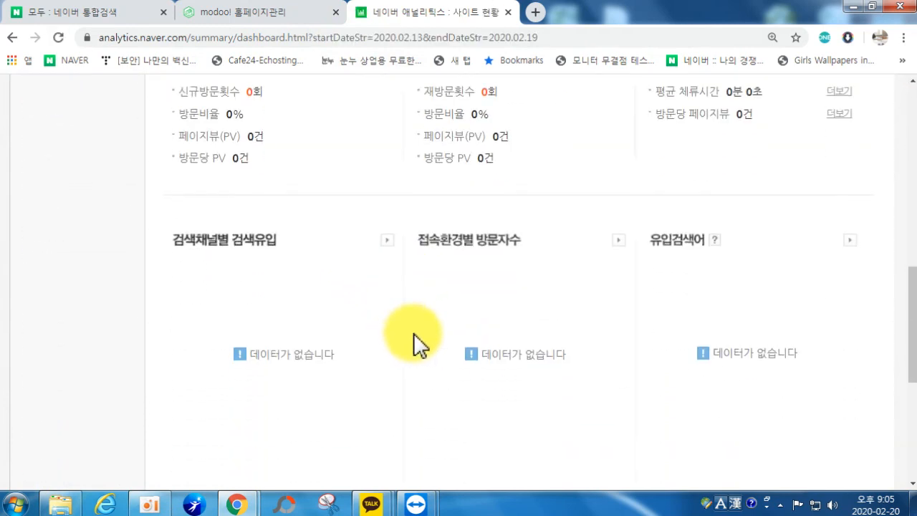
scroll(399, 304, up, 12)
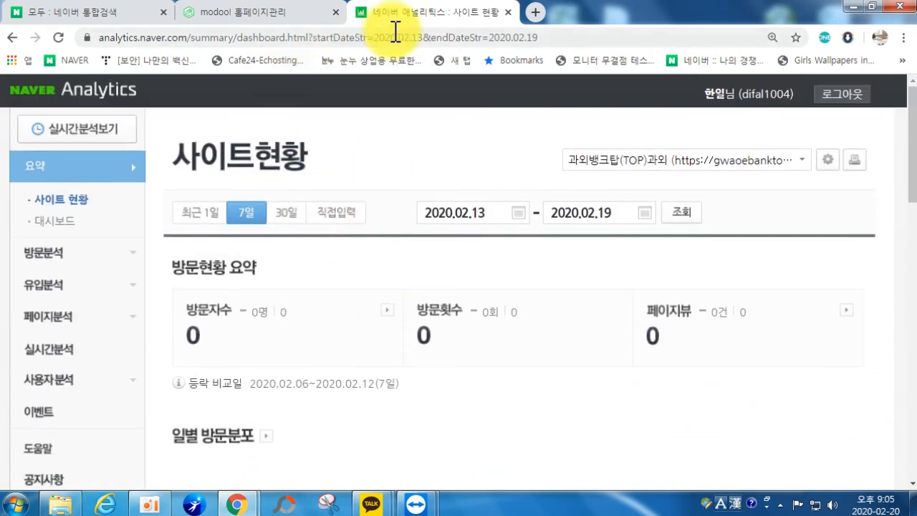
click(507, 13)
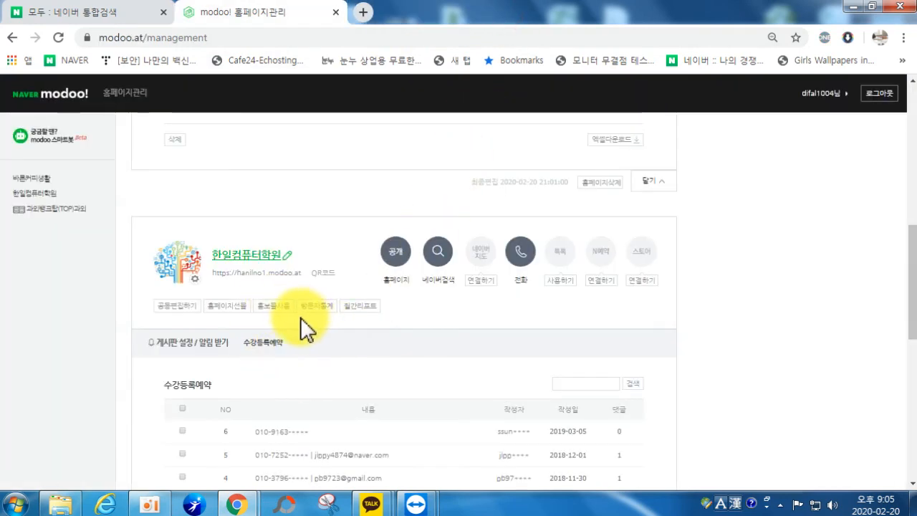
Step: Open the 바른커피생활 monthly report and close the weekly report notice
scroll(300, 318, up, 8)
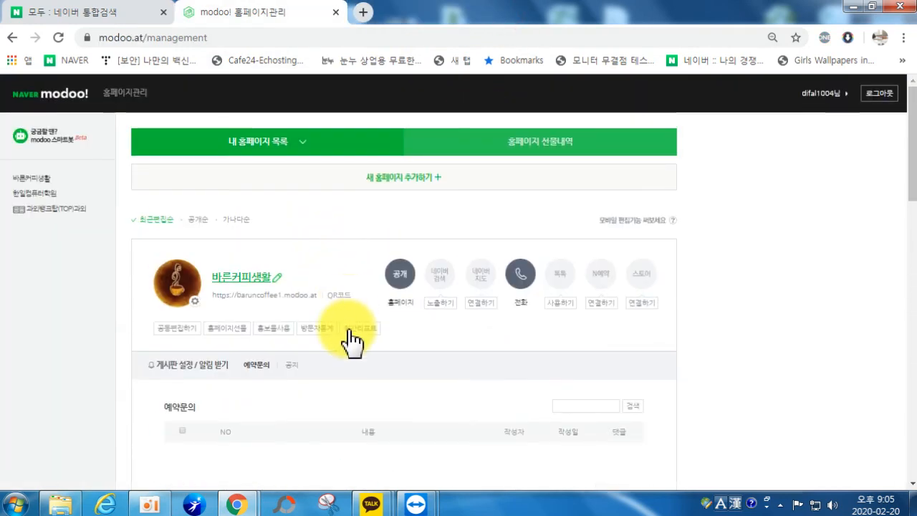
click(354, 329)
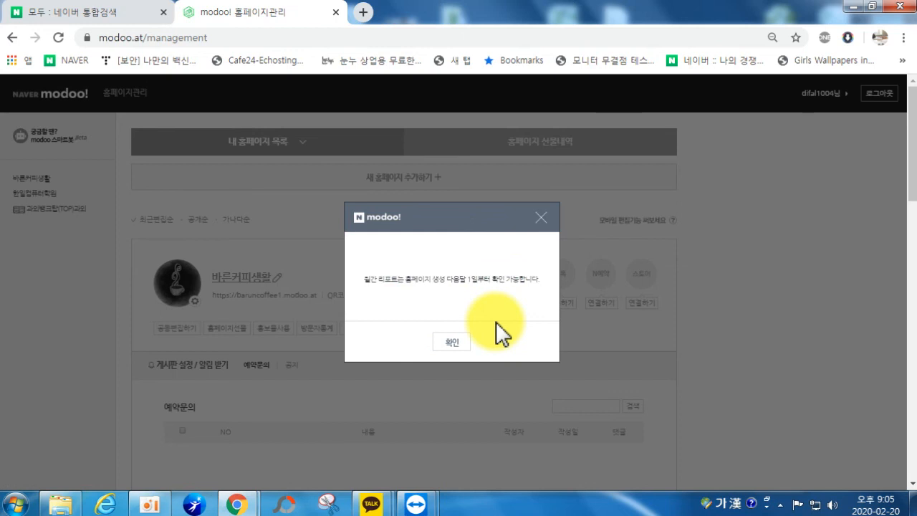
click(541, 217)
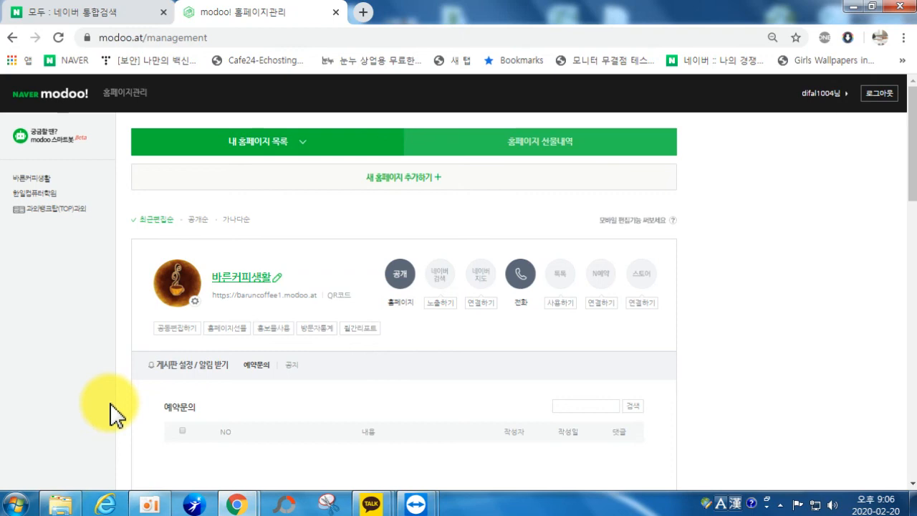
Step: Bring up the samsung phone session, launch Messages, then close TeamViewer
mouse_move(418, 502)
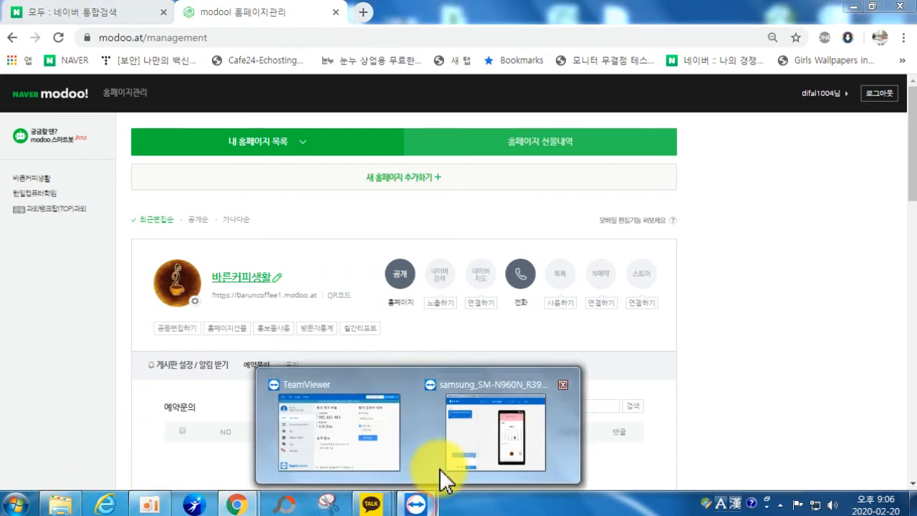
click(467, 453)
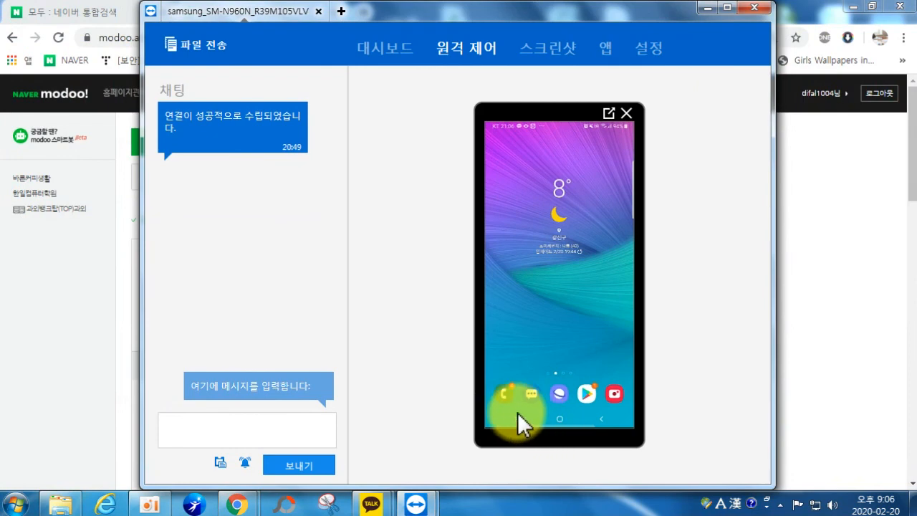
click(517, 412)
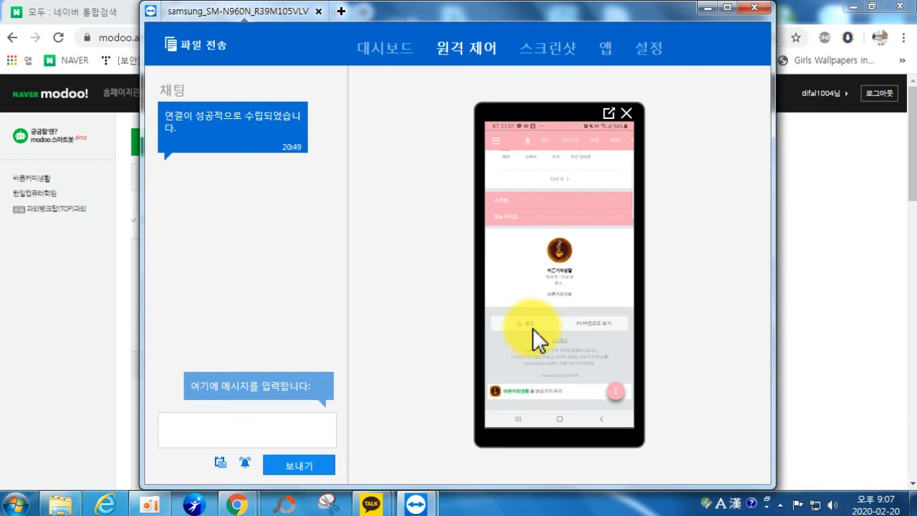
click(764, 7)
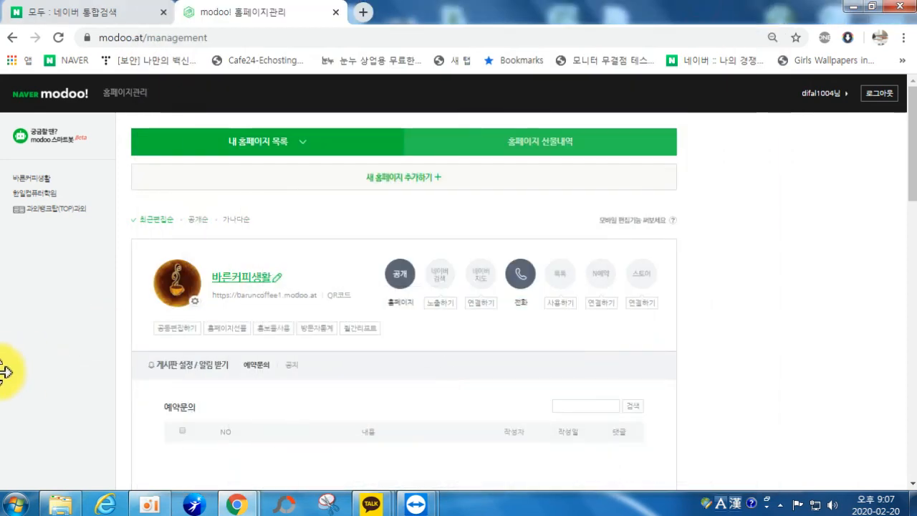
Step: Start a 홈페이지선물 gift of 바른커피생활 and verify the second account's Naver ID as recipient
click(215, 331)
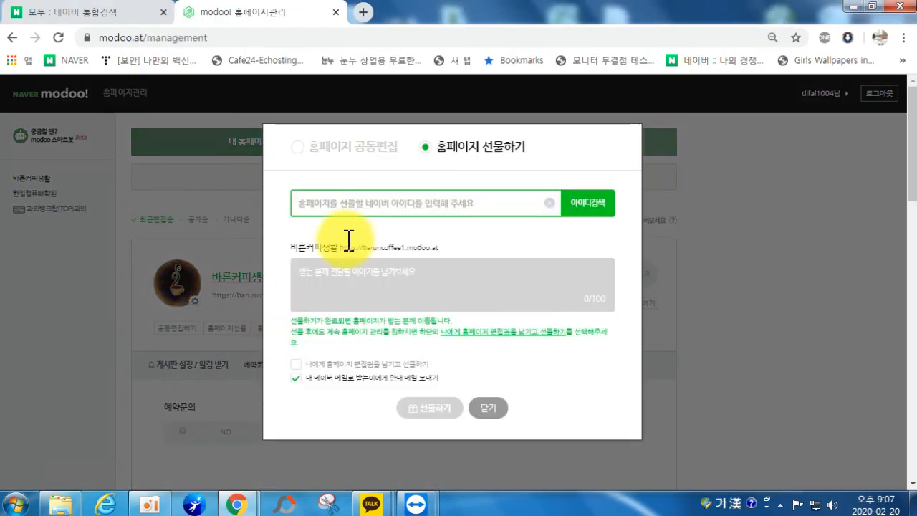
click(356, 206)
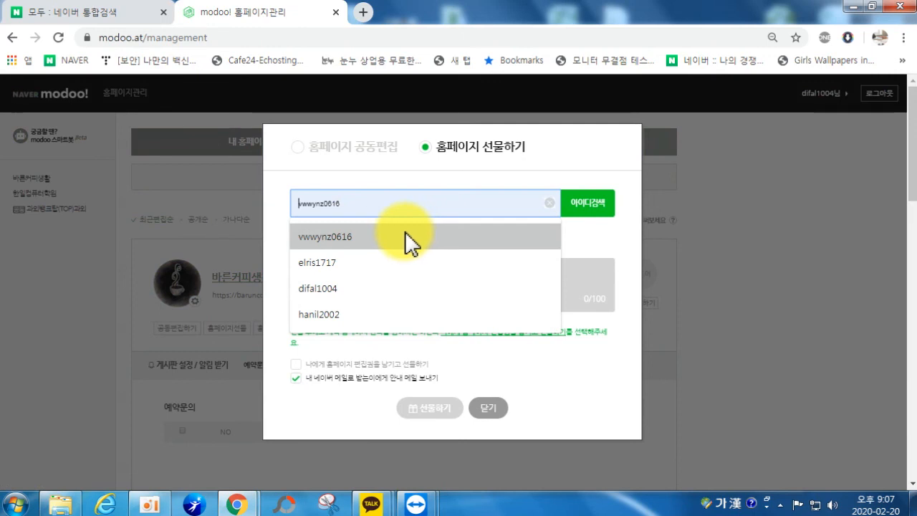
text(야)
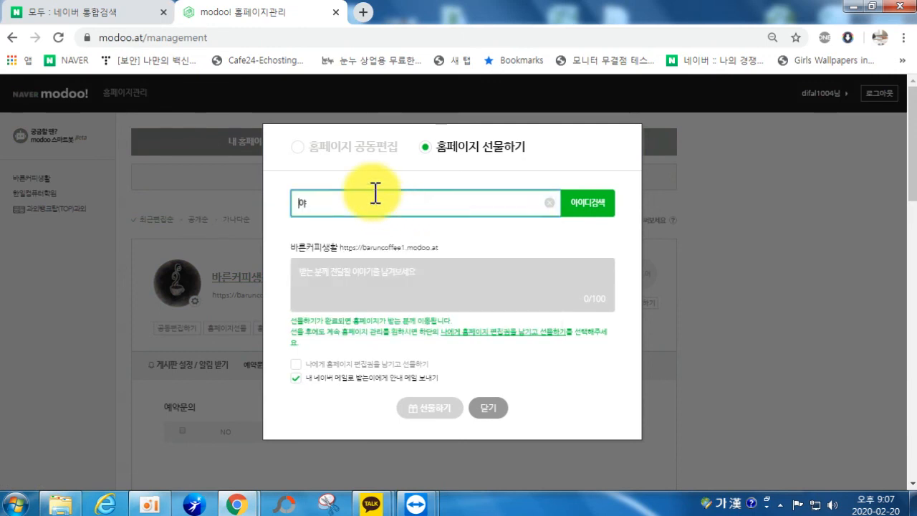
key(Hangul)
text(e)
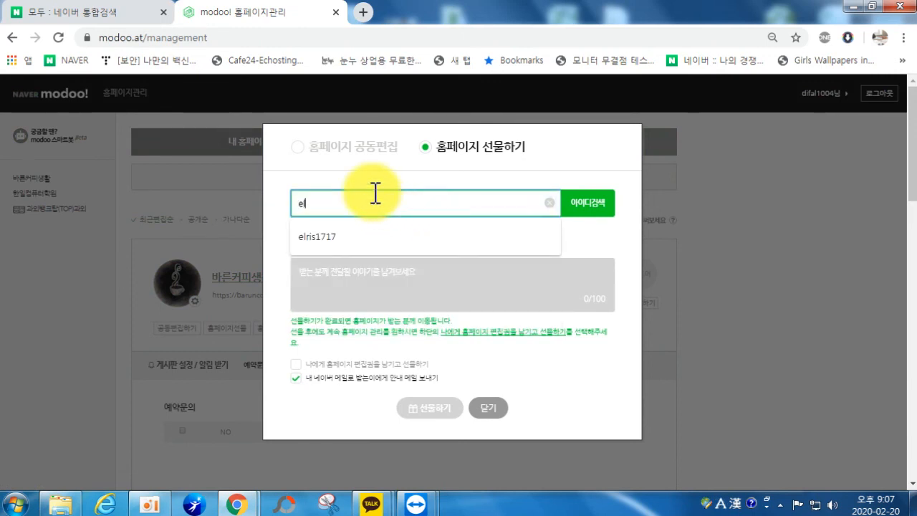
text(lr)
click(379, 237)
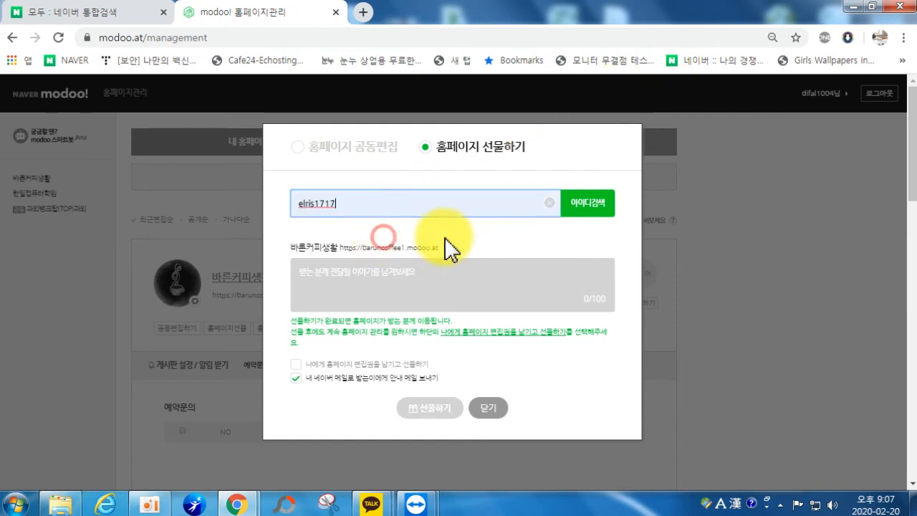
click(583, 217)
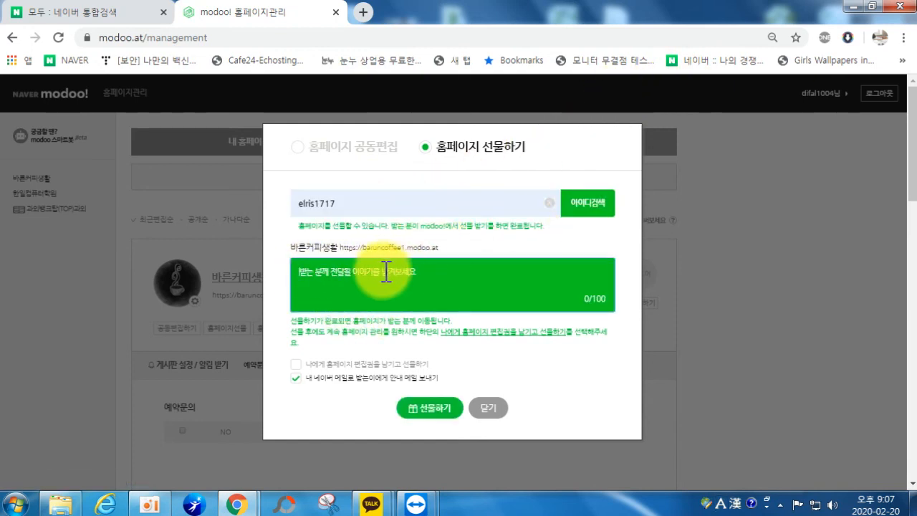
Step: Add a short message, keep editing rights, and send the gift with 선물하기 and 확인
click(414, 308)
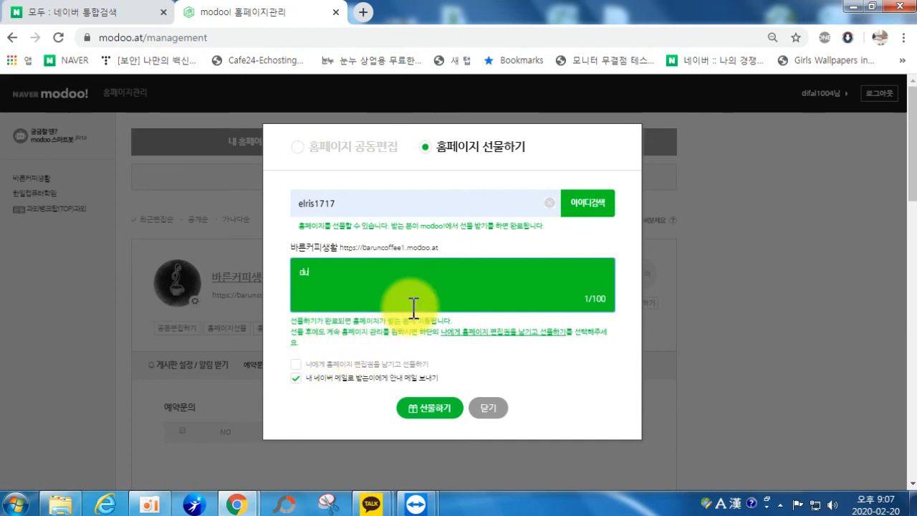
text(d)
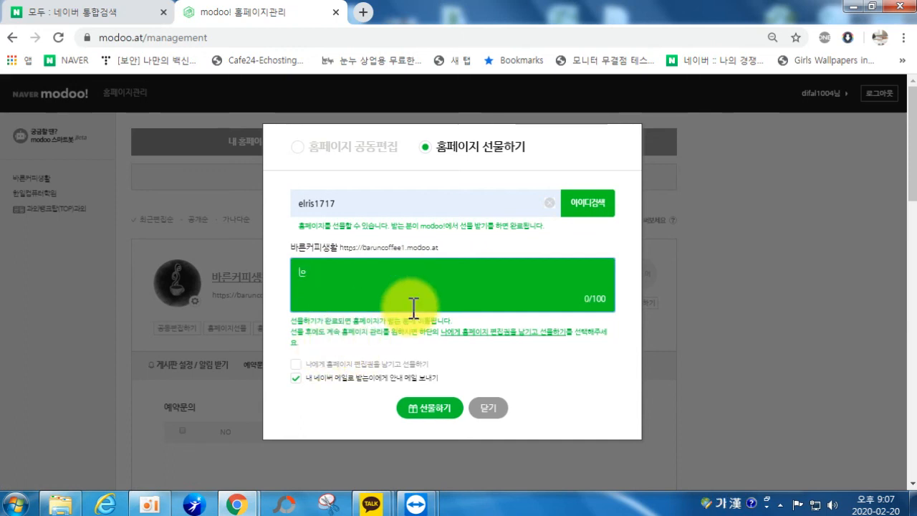
click(295, 364)
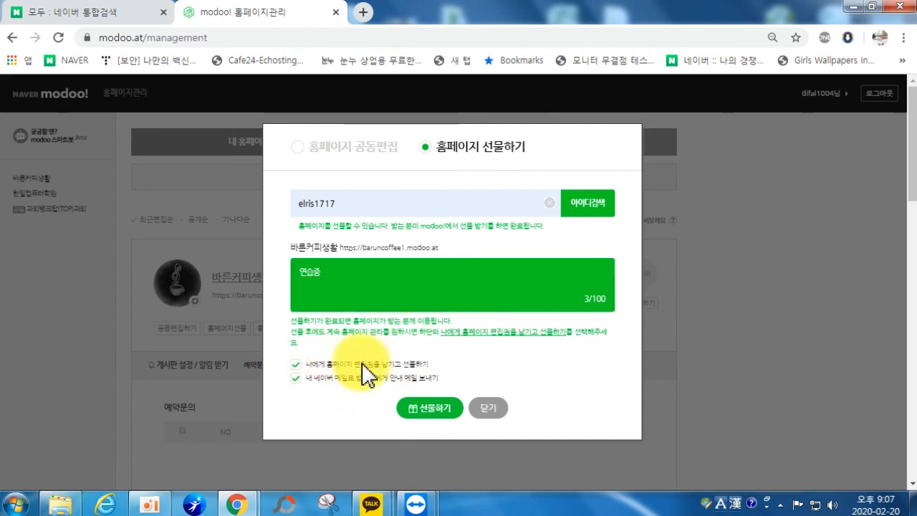
click(426, 406)
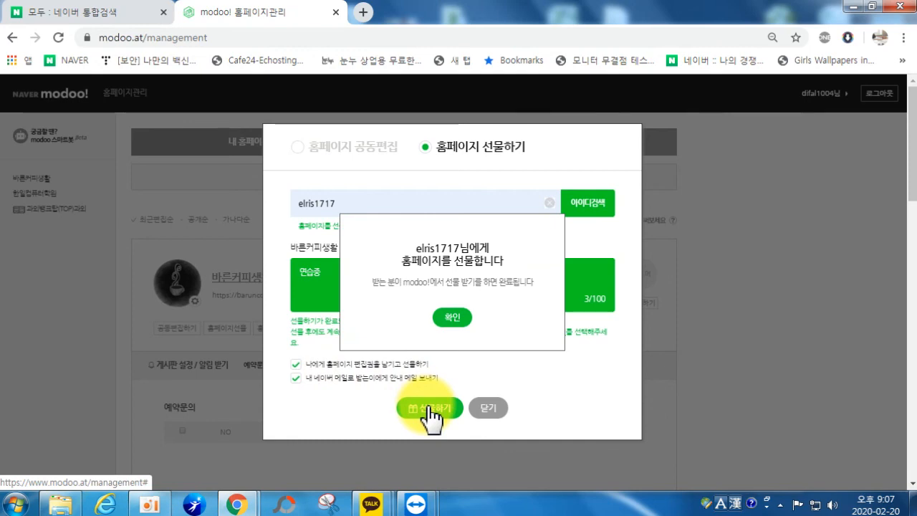
click(448, 320)
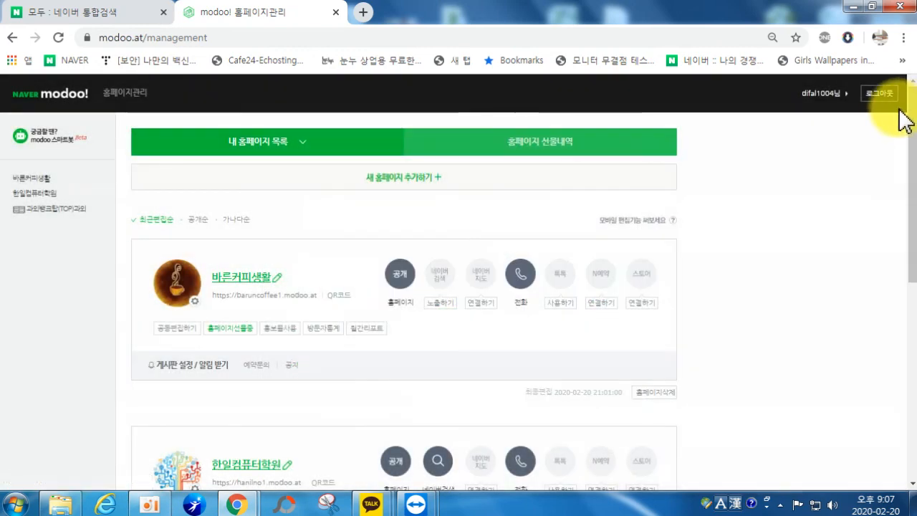
Step: Log out of modoo!, then close Chrome and relaunch it
click(880, 94)
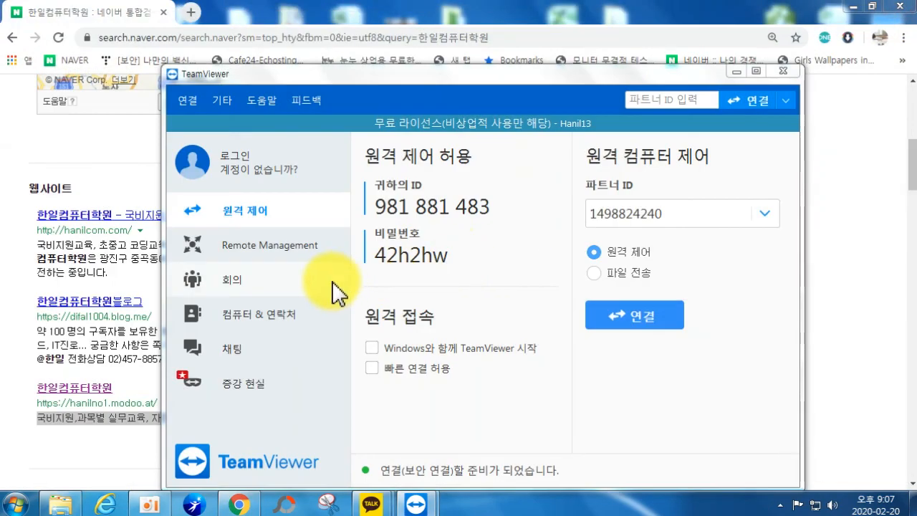
click(853, 6)
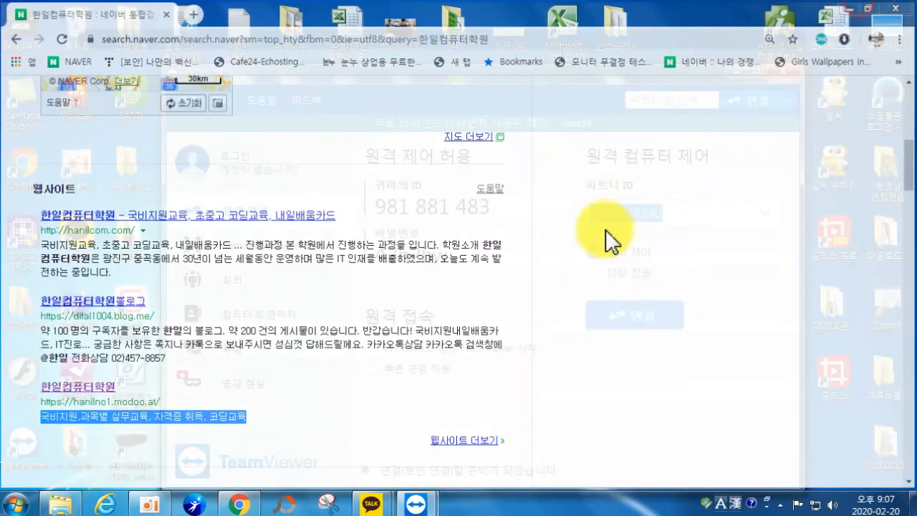
click(734, 71)
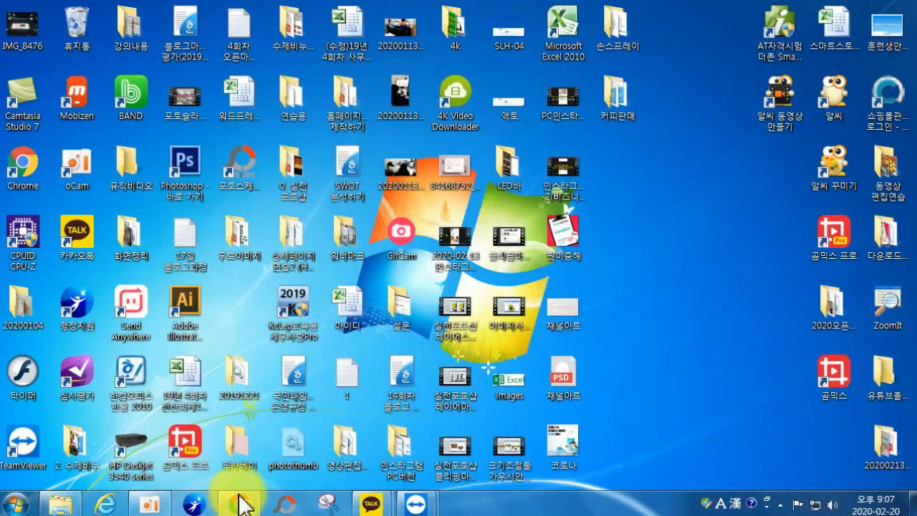
click(243, 505)
right_click(243, 505)
click(205, 466)
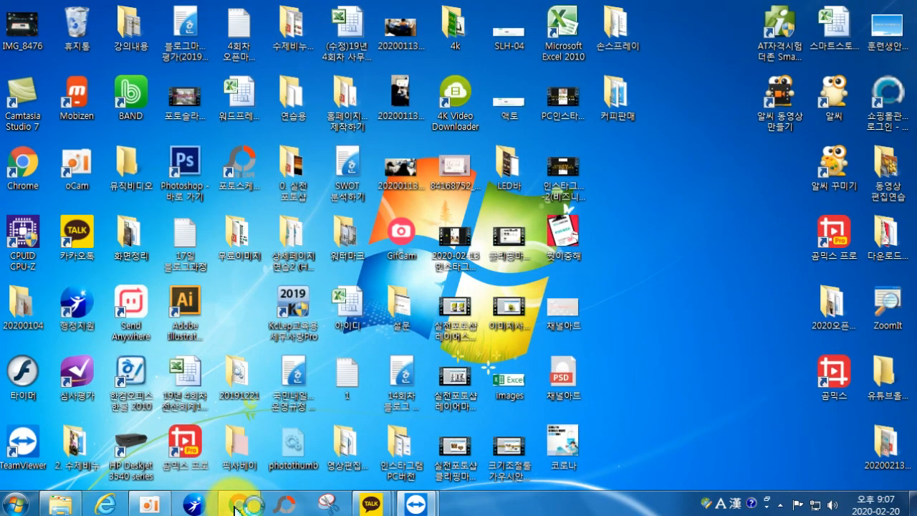
click(237, 507)
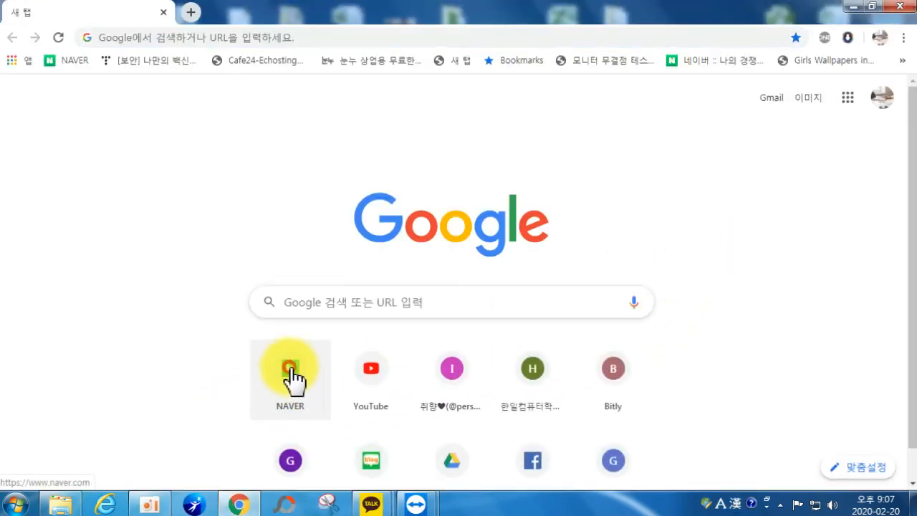
Step: Go to NAVER and sign in with the receiving account
click(293, 378)
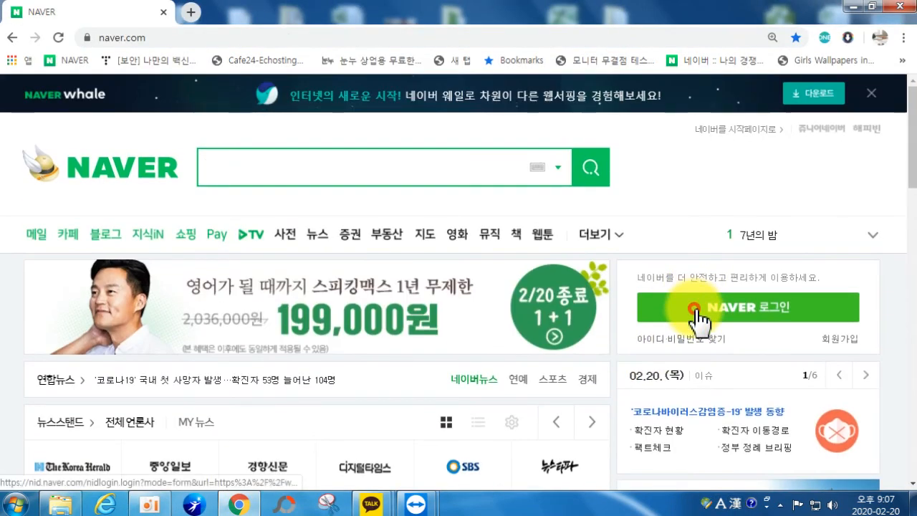
click(684, 318)
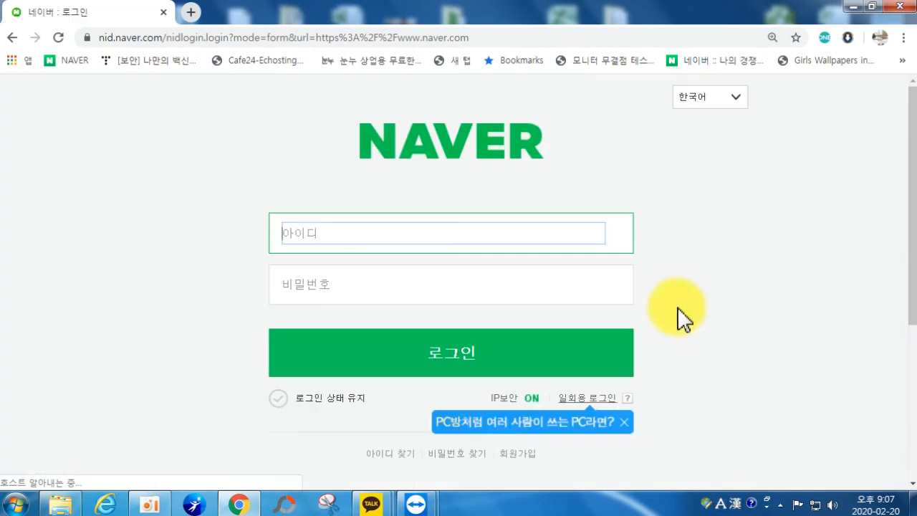
click(593, 267)
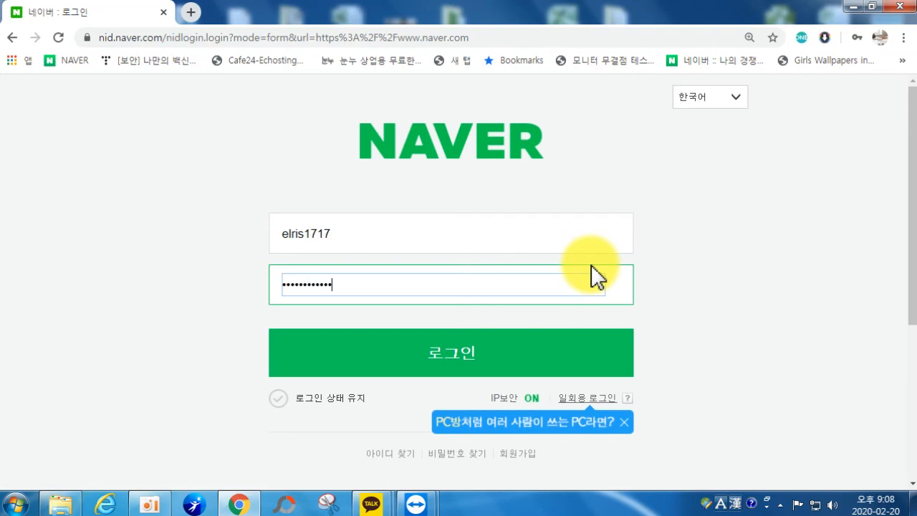
key(Return)
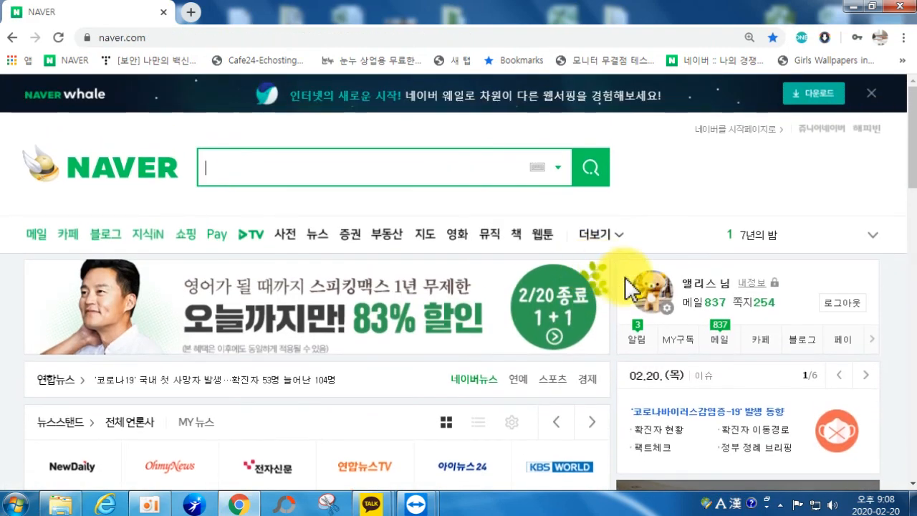
Step: Check the notes and notification list, then go to the Naver mail inbox
click(743, 304)
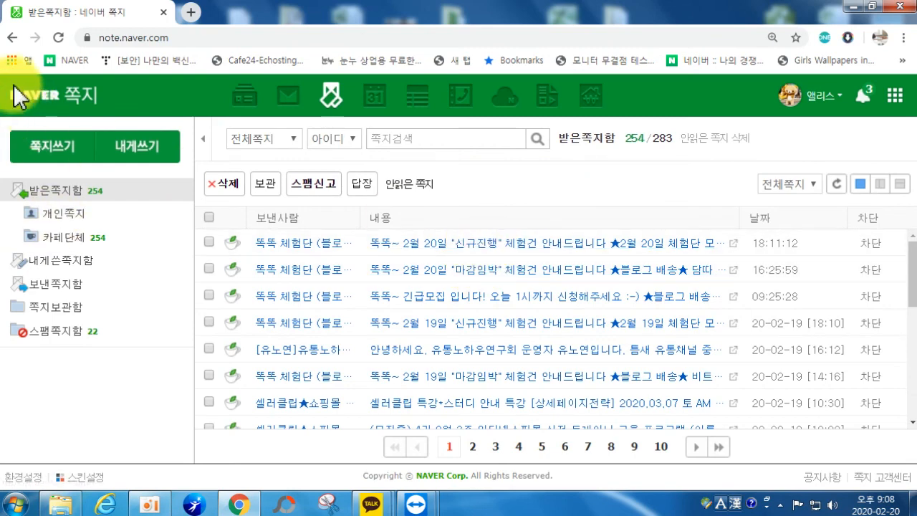
click(12, 37)
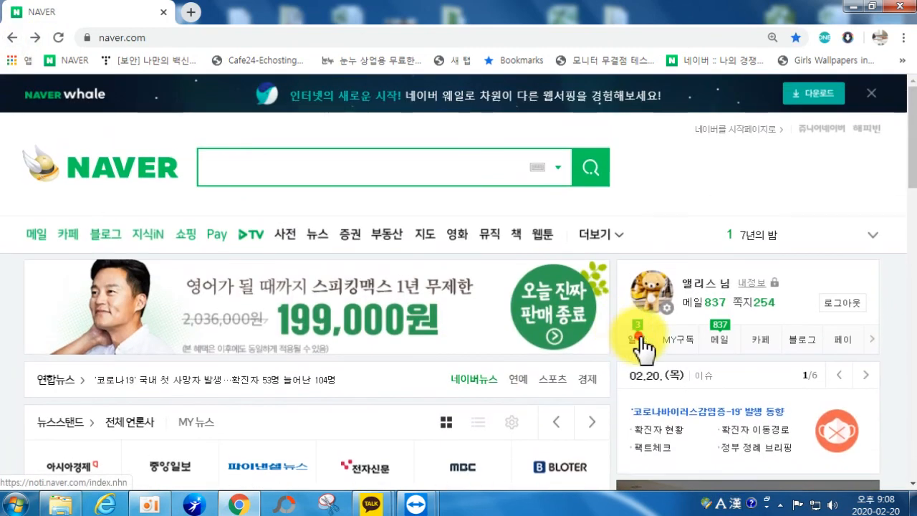
click(638, 337)
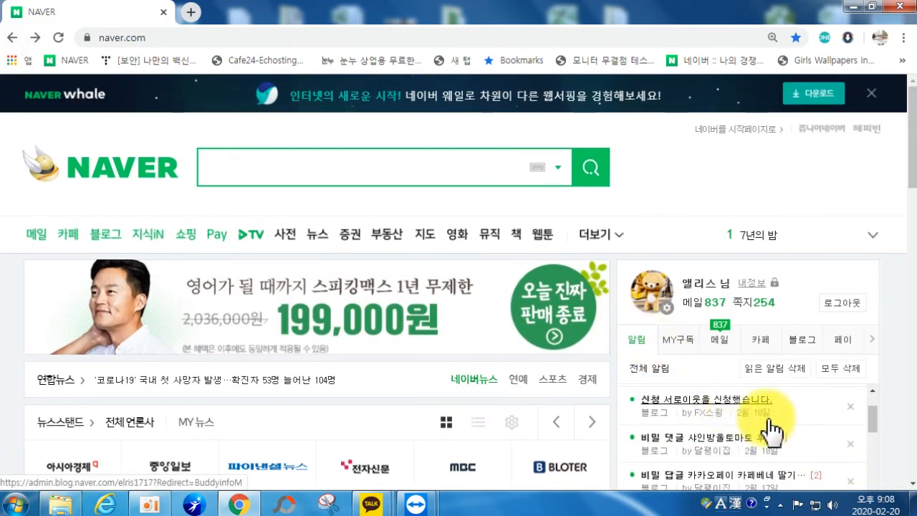
scroll(770, 430, down, 1)
scroll(781, 434, up, 3)
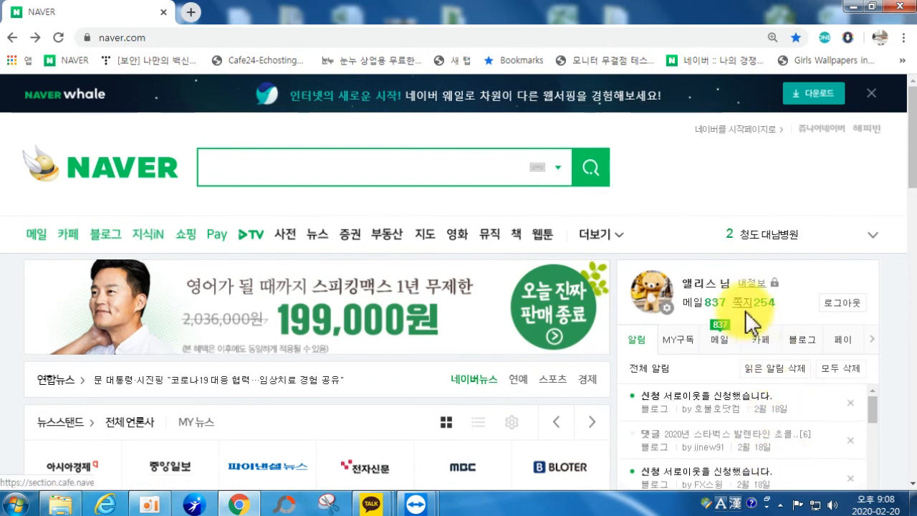
click(701, 303)
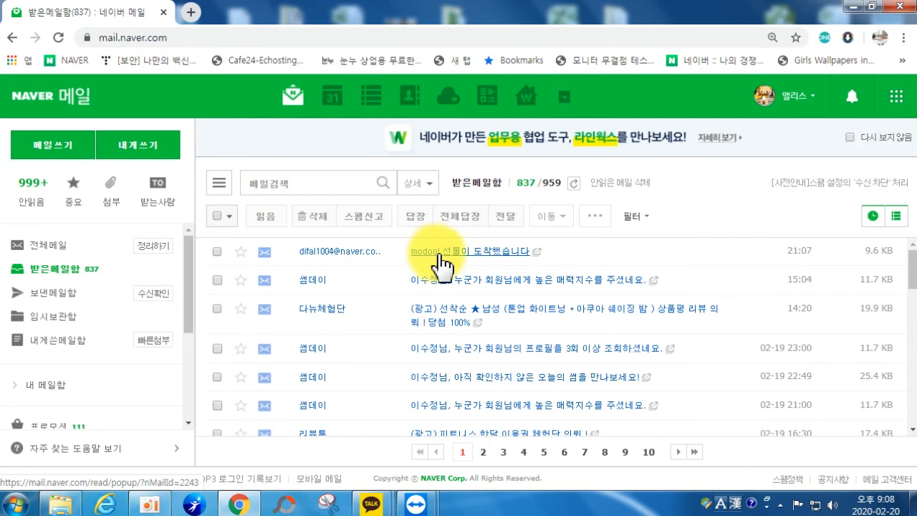
Step: Read the modoo! gift mail and preview the linked 바른커피생활 site
click(475, 255)
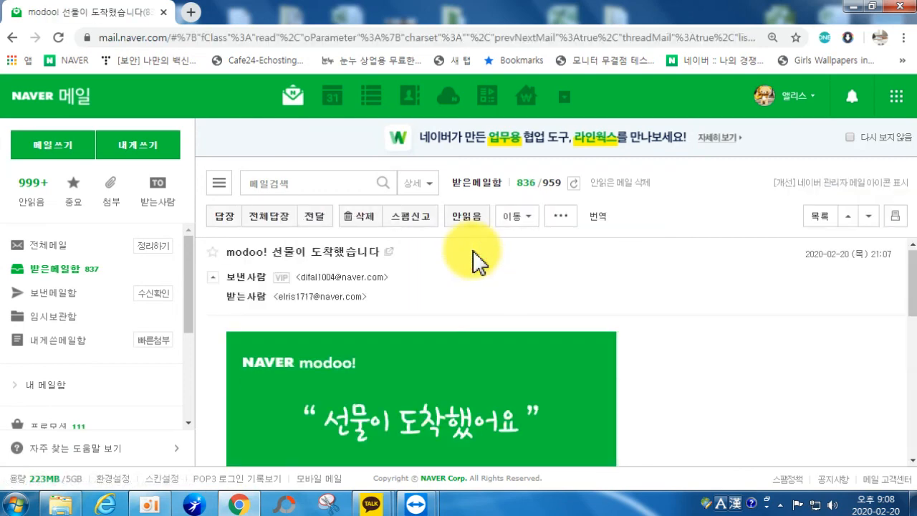
scroll(545, 316, down, 1)
scroll(641, 344, down, 3)
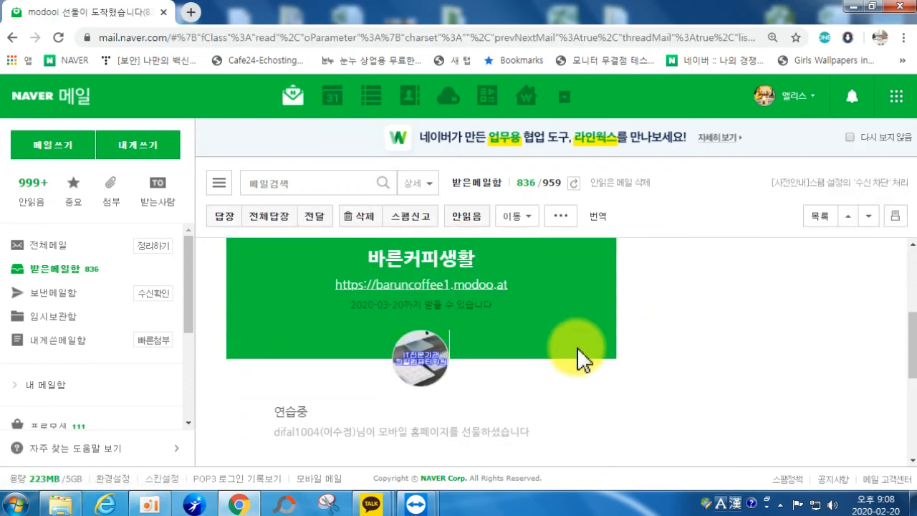
click(420, 284)
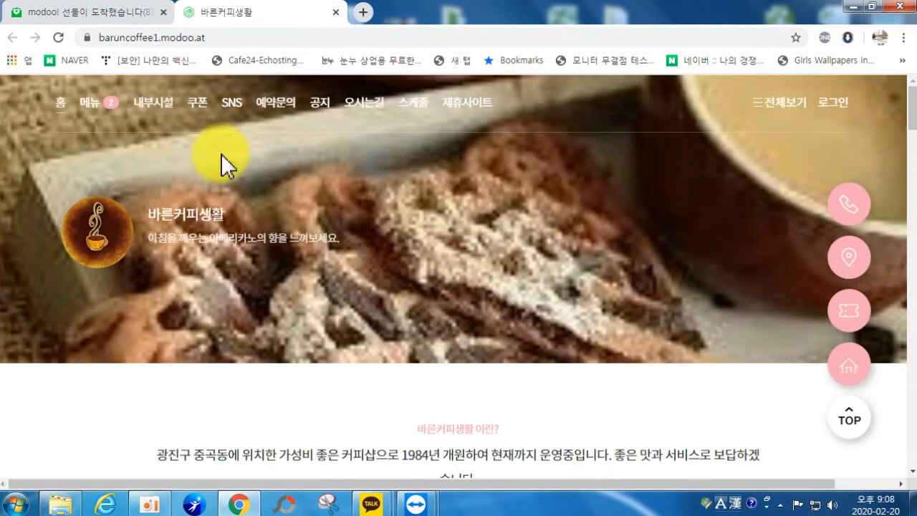
click(335, 12)
scroll(420, 379, down, 5)
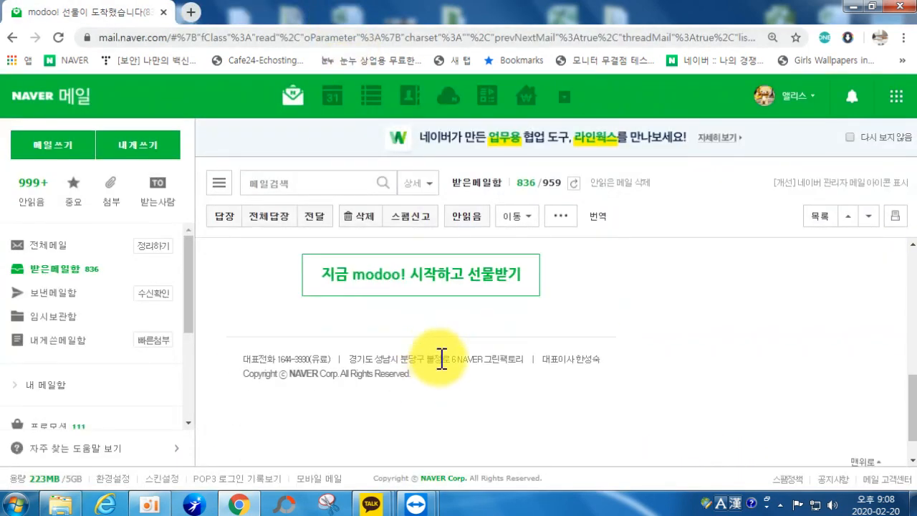
Step: Sign in to modoo! from the gift mail and reach the homepage management list
click(389, 274)
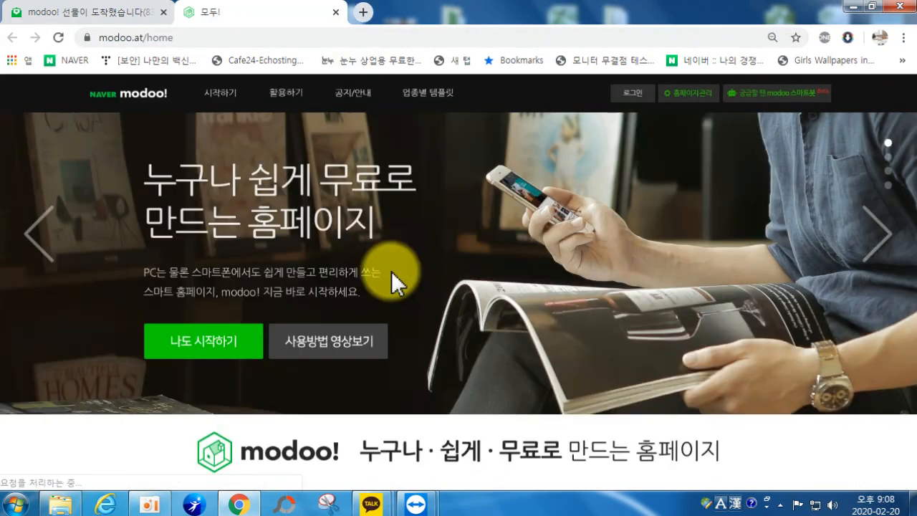
click(190, 345)
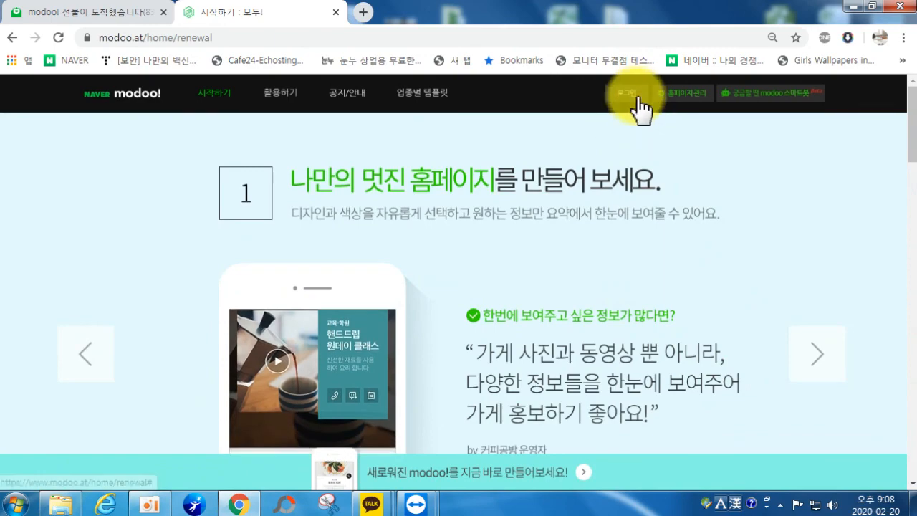
scroll(620, 344, down, 5)
click(721, 158)
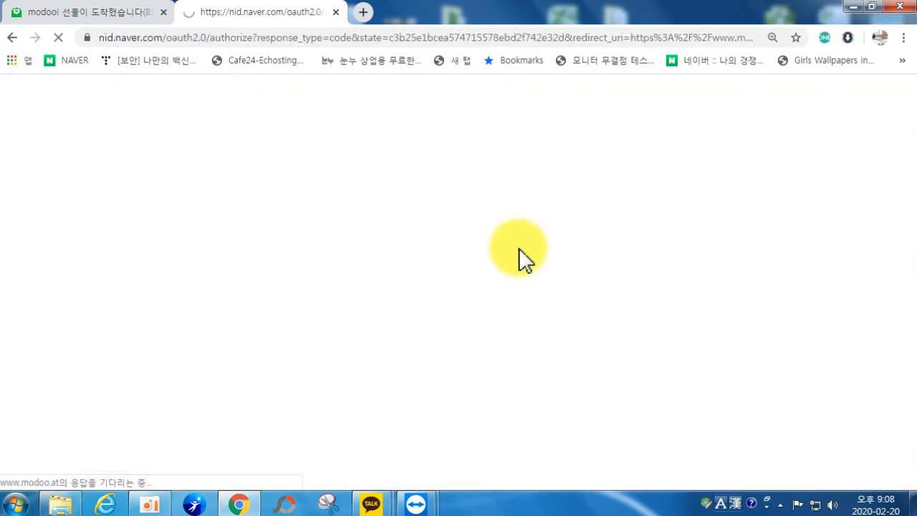
scroll(510, 247, down, 5)
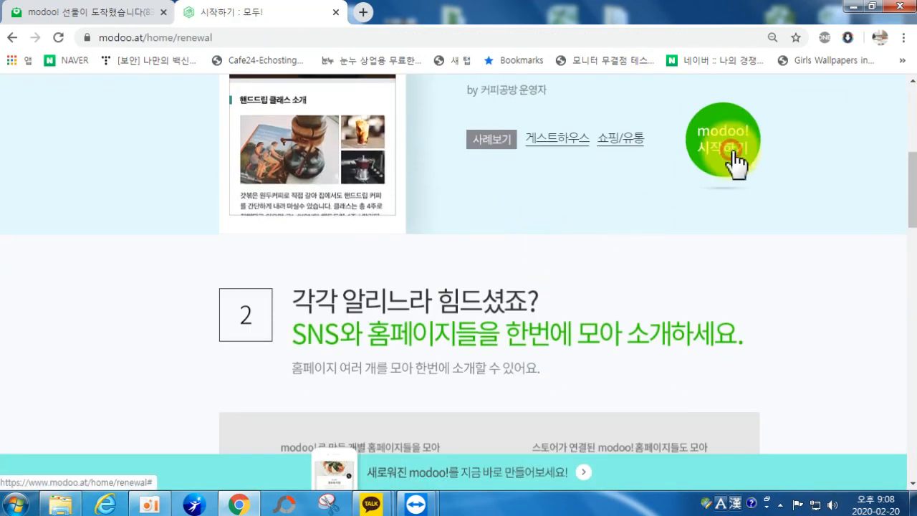
click(726, 159)
click(446, 317)
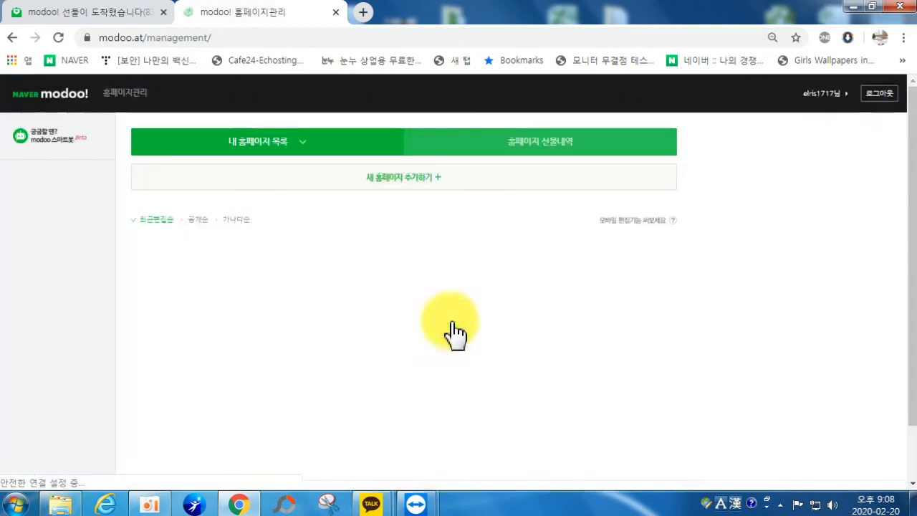
scroll(50, 244, down, 6)
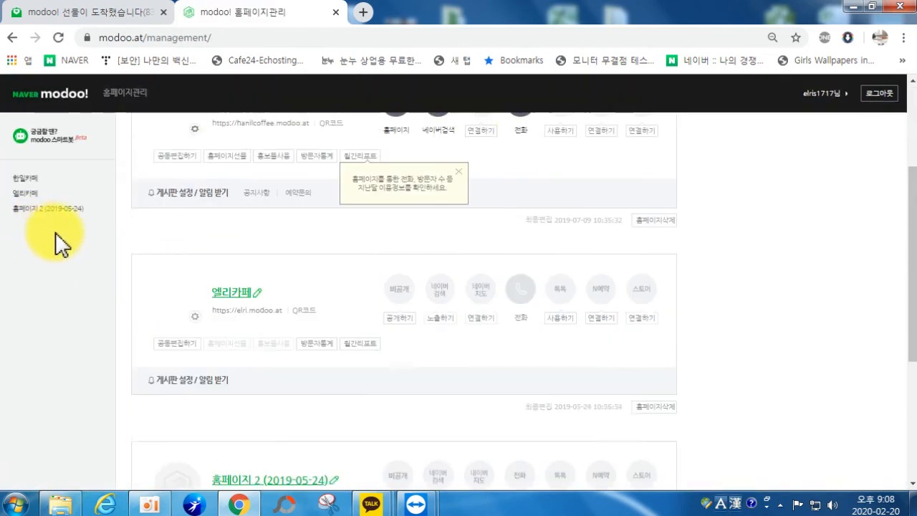
scroll(182, 271, up, 6)
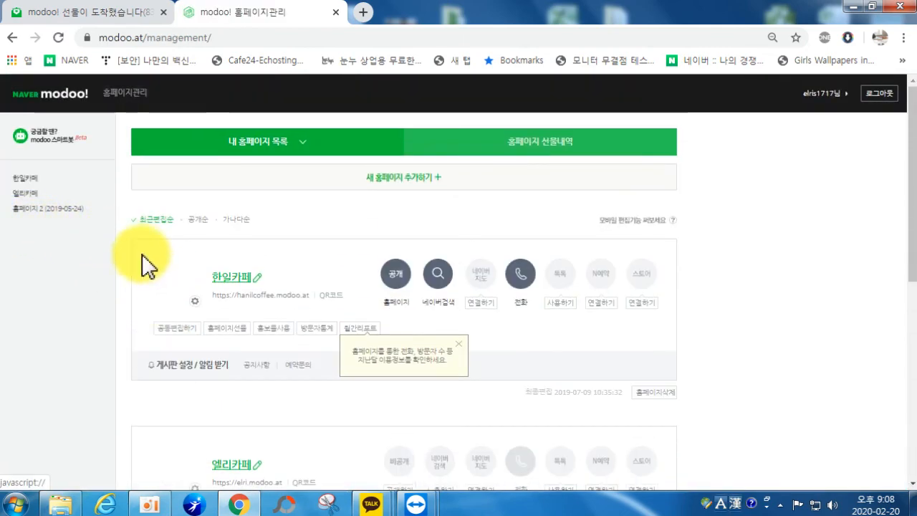
scroll(37, 180, down, 6)
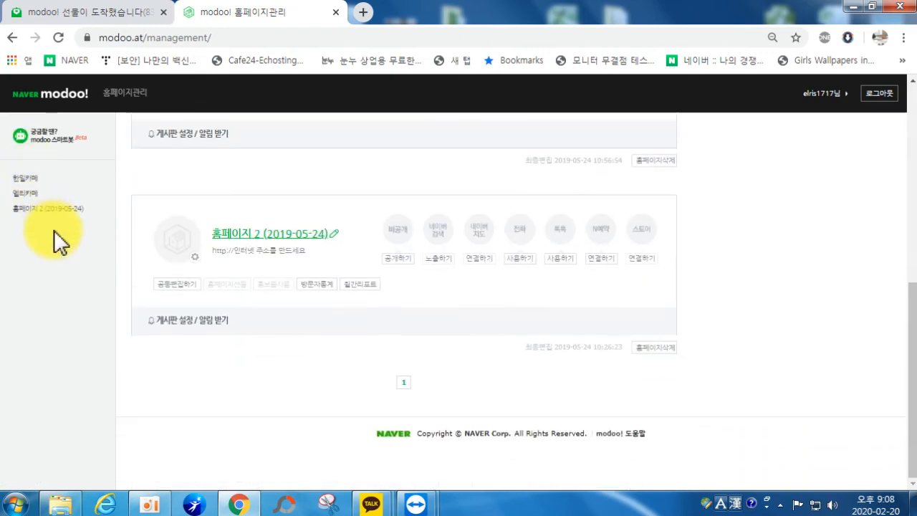
scroll(362, 280, up, 2)
scroll(362, 279, up, 1)
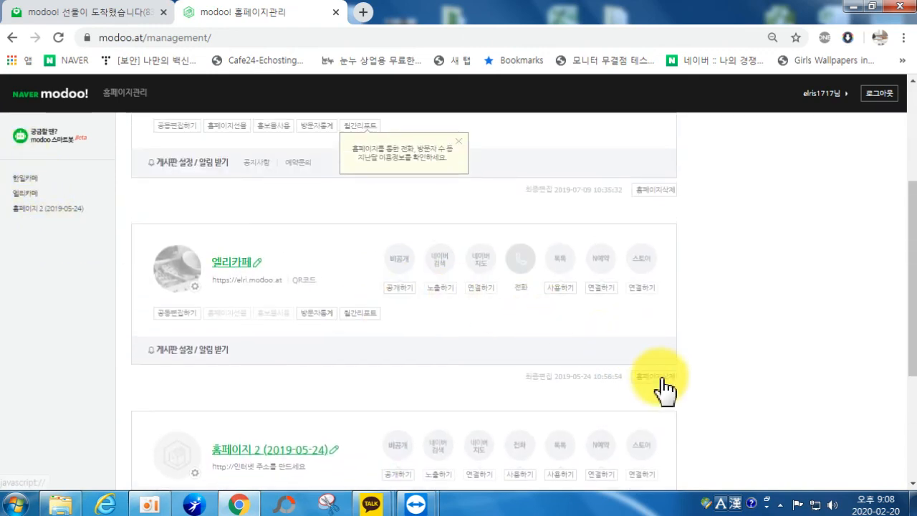
Step: Delete 엘리카페 and 홈페이지 2, confirming each, then close the modoo! tab
click(655, 376)
click(430, 342)
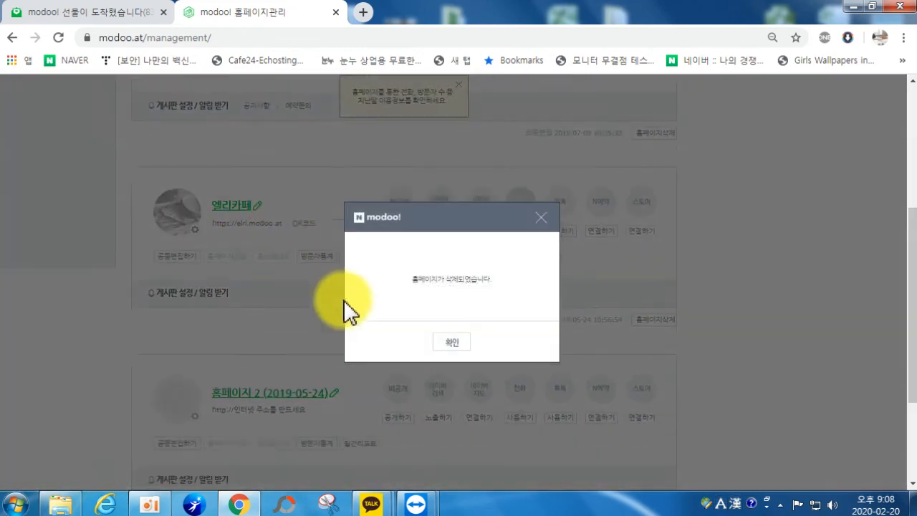
click(459, 343)
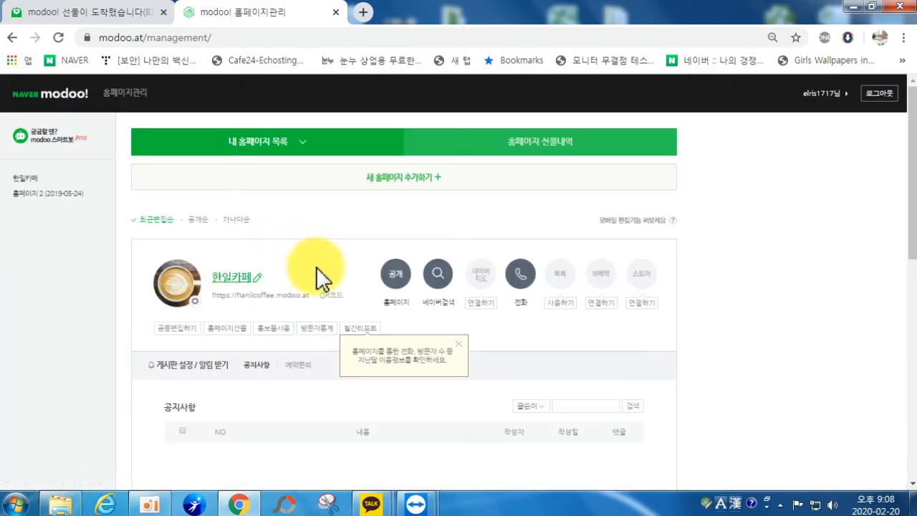
scroll(401, 279, down, 3)
scroll(588, 297, down, 4)
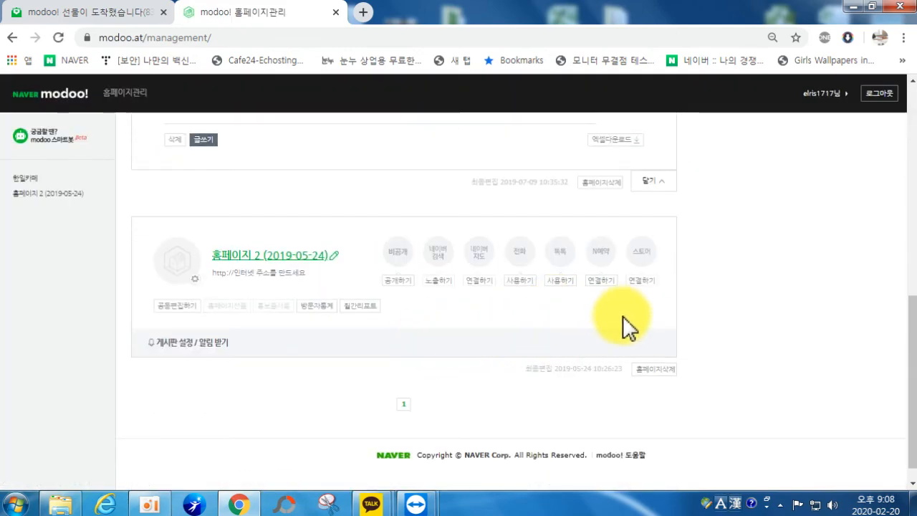
click(655, 368)
click(432, 342)
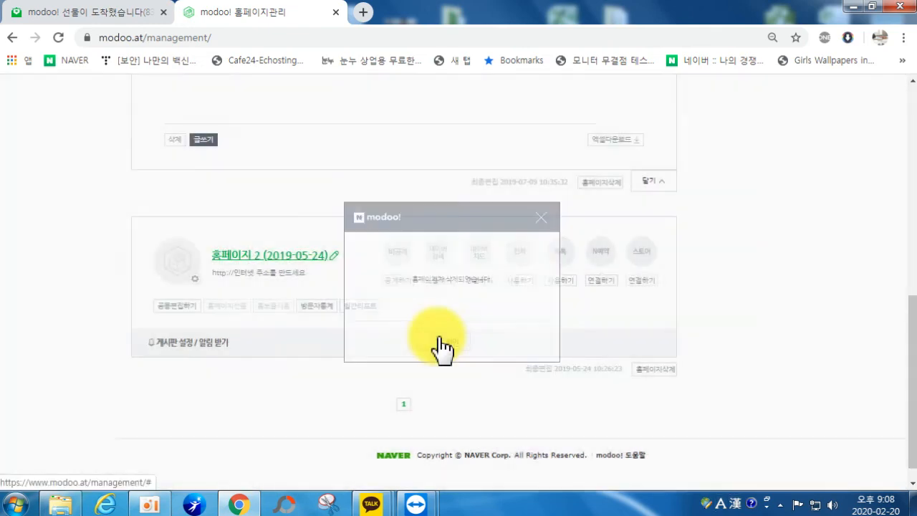
click(453, 342)
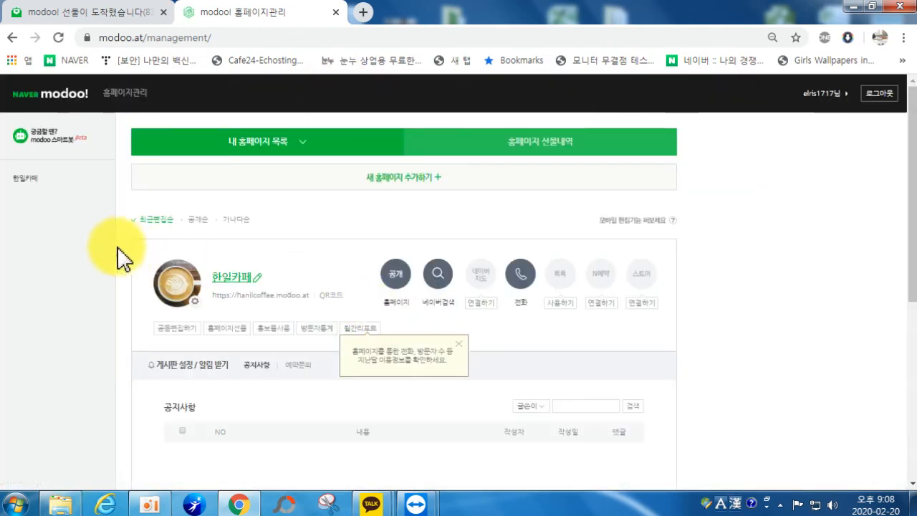
click(335, 12)
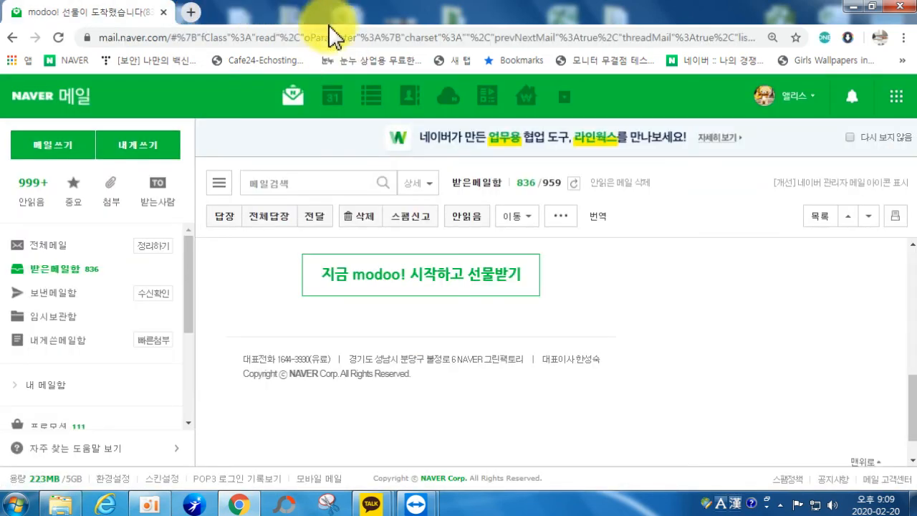
Step: Accept the 바른커피생활 gift with 선물받기 and go to 홈페이지편집 바로가기
click(387, 259)
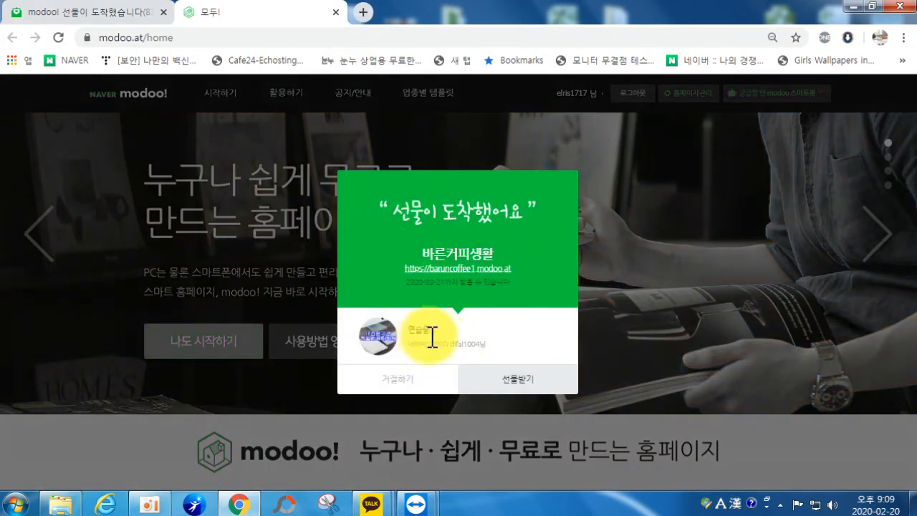
click(516, 391)
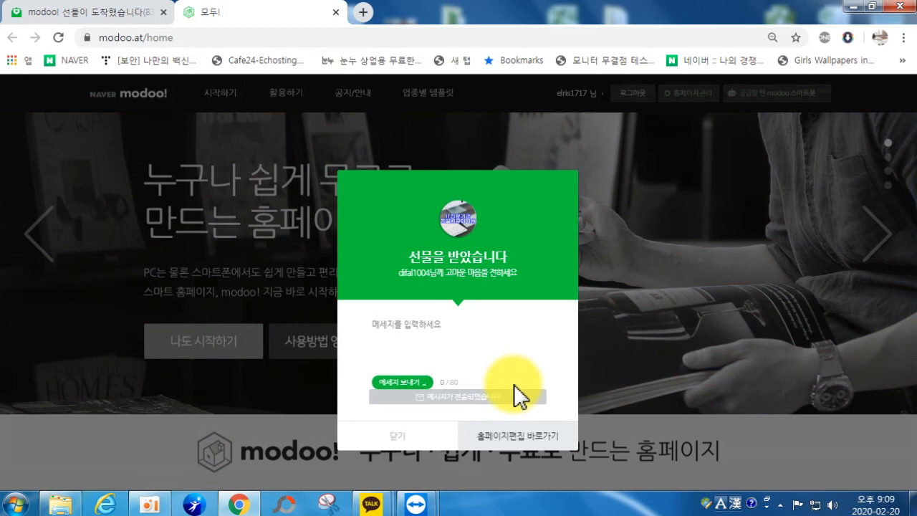
click(510, 439)
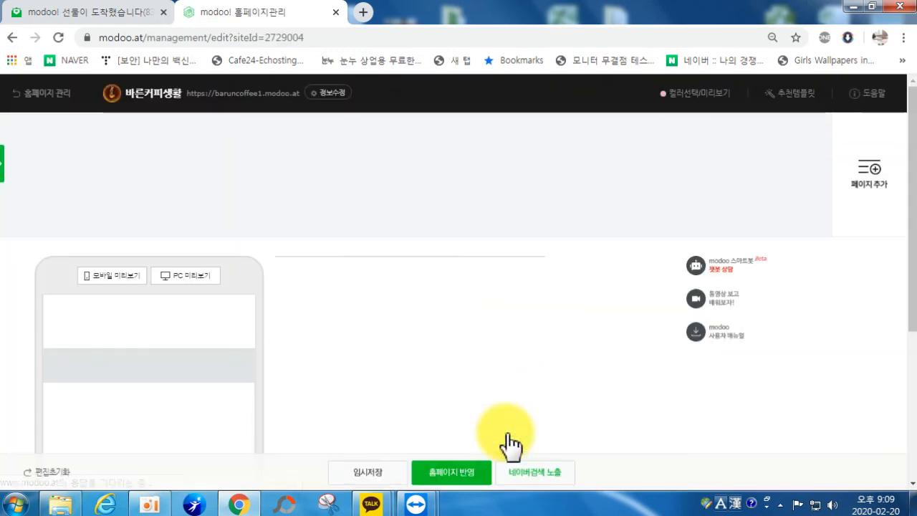